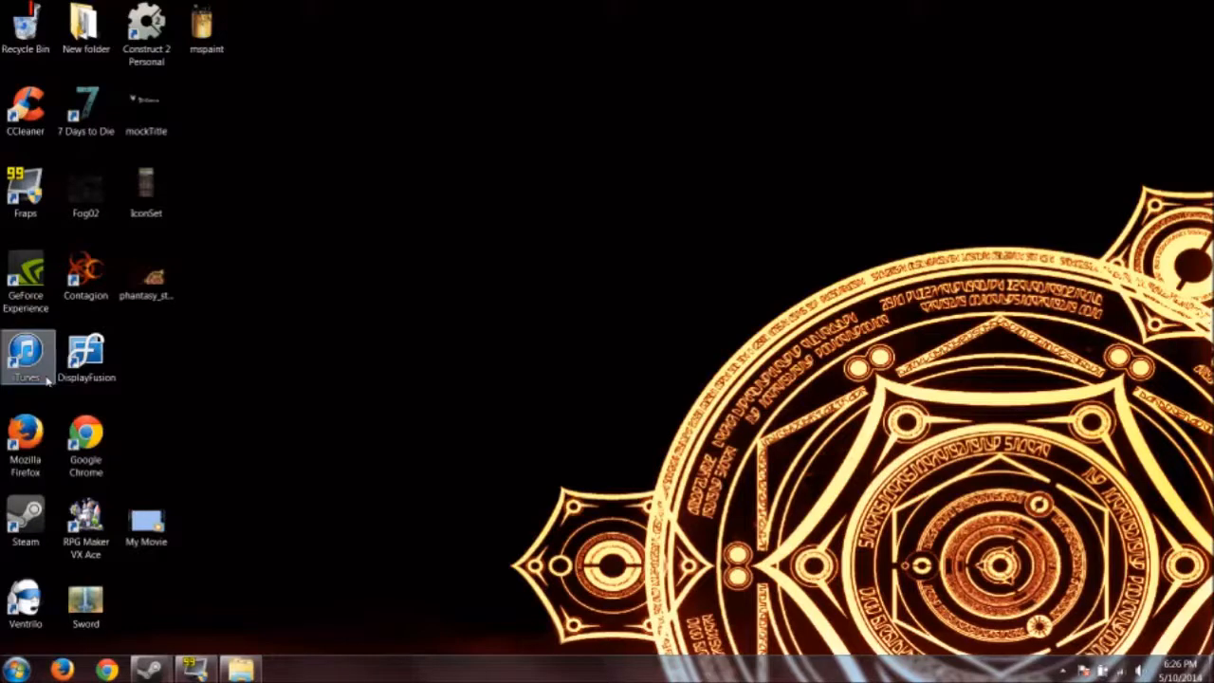
Step: Move the mspaint and Sword icons out to the empty middle area of the desktop
{"action": "left_click_drag", "start_coordinate": [205, 34], "coordinate": [495, 239]}
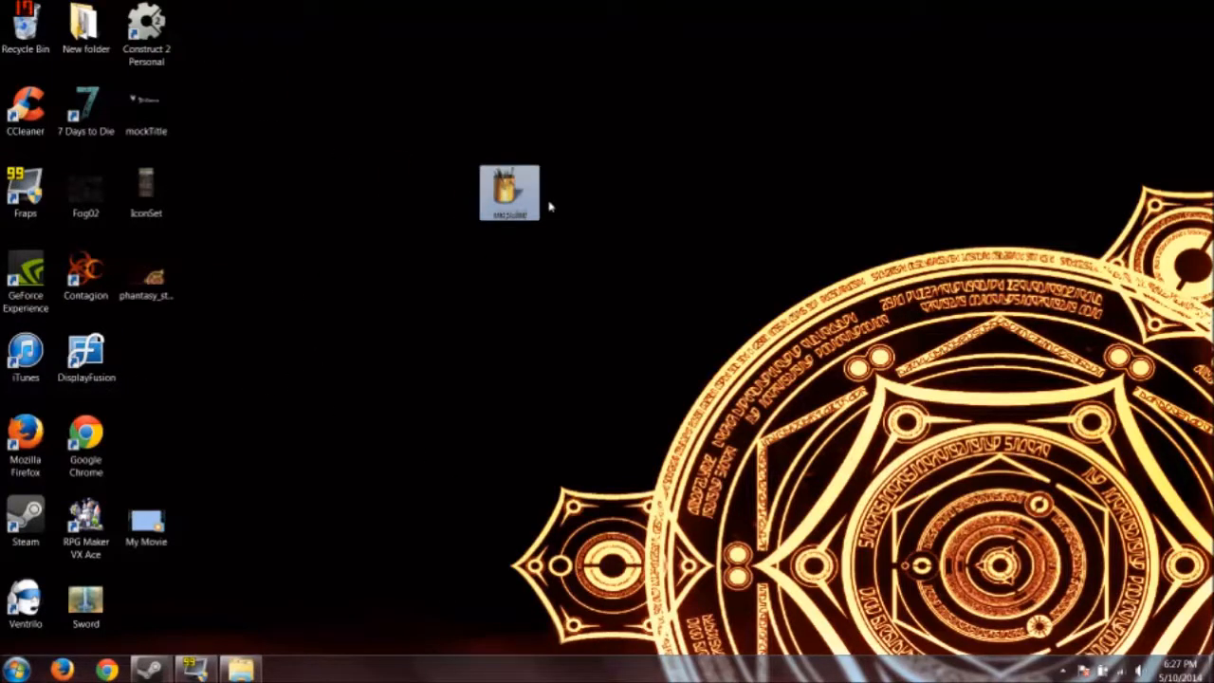
{"action": "left_click_drag", "start_coordinate": [524, 190], "coordinate": [420, 236]}
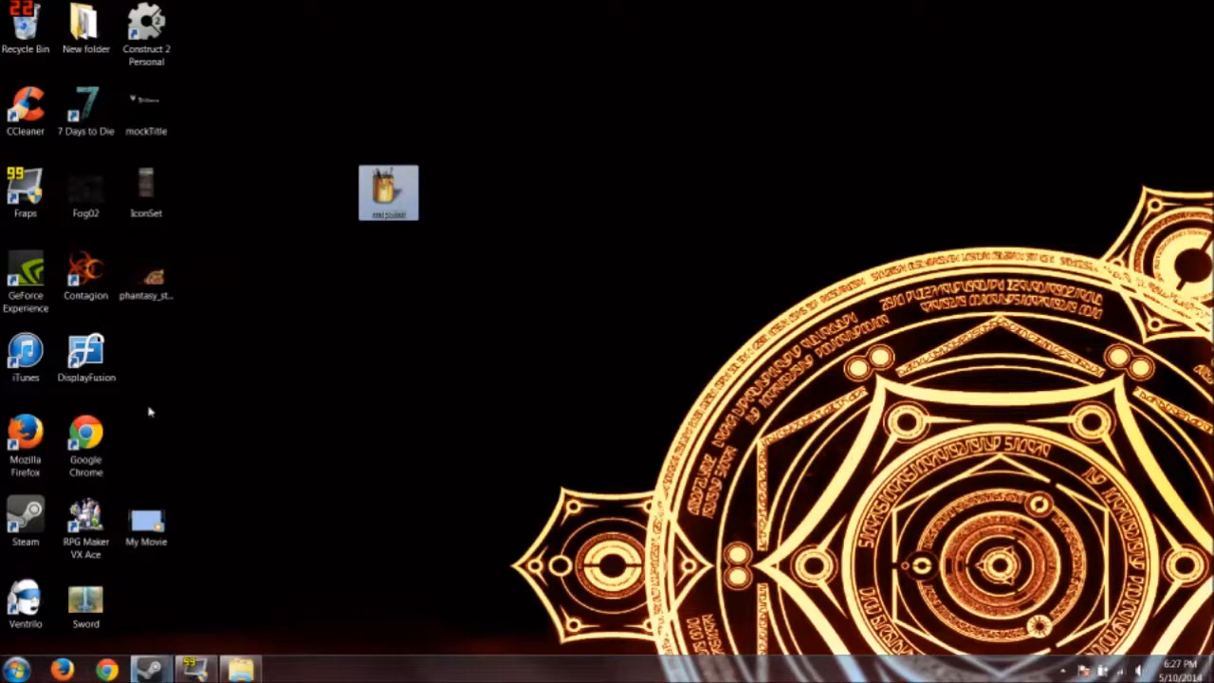
{"action": "left_click_drag", "start_coordinate": [89, 614], "coordinate": [513, 245]}
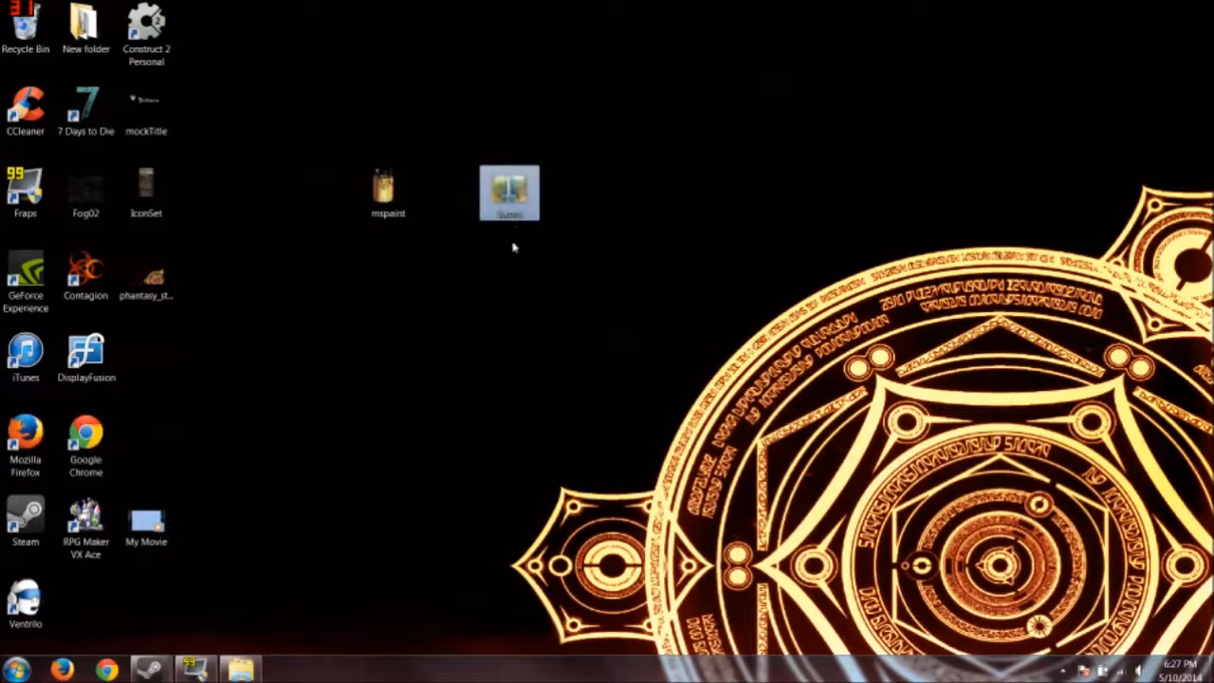
Step: Open mspaint and enlarge the blank canvas to a much wider and taller rectangle
{"action": "left_click", "coordinate": [395, 199]}
{"action": "right_click", "coordinate": [392, 197]}
{"action": "left_click", "coordinate": [435, 222]}
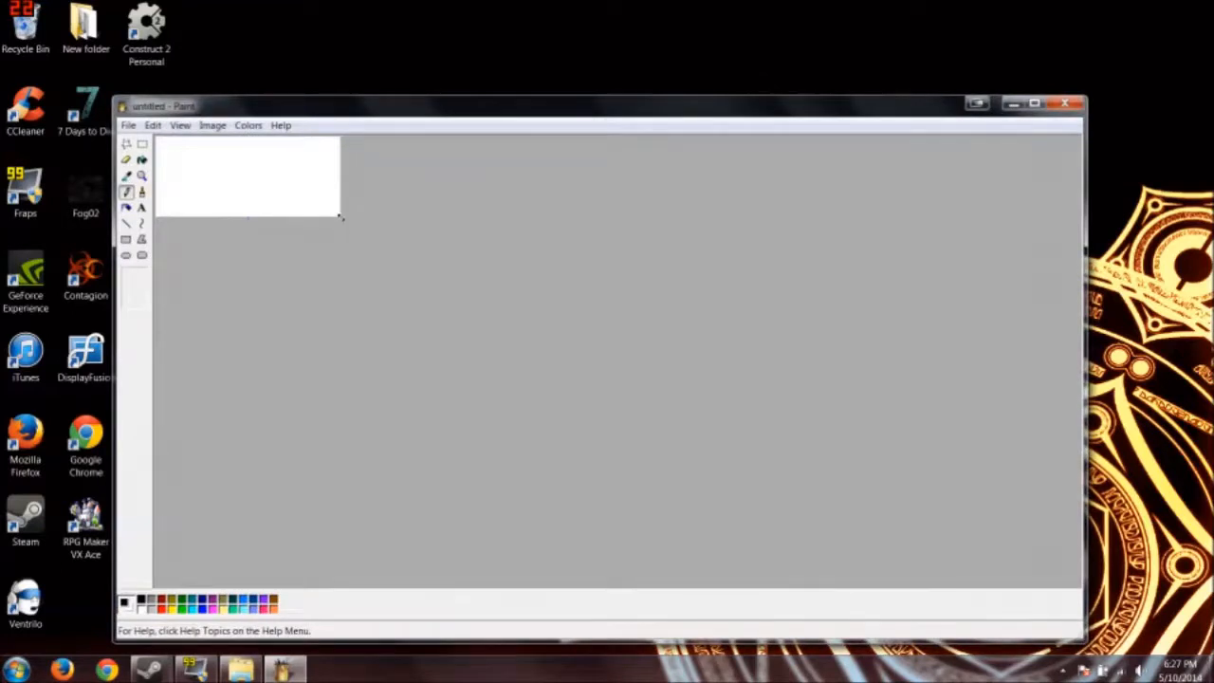
{"action": "left_click_drag", "start_coordinate": [445, 304], "coordinate": [586, 432]}
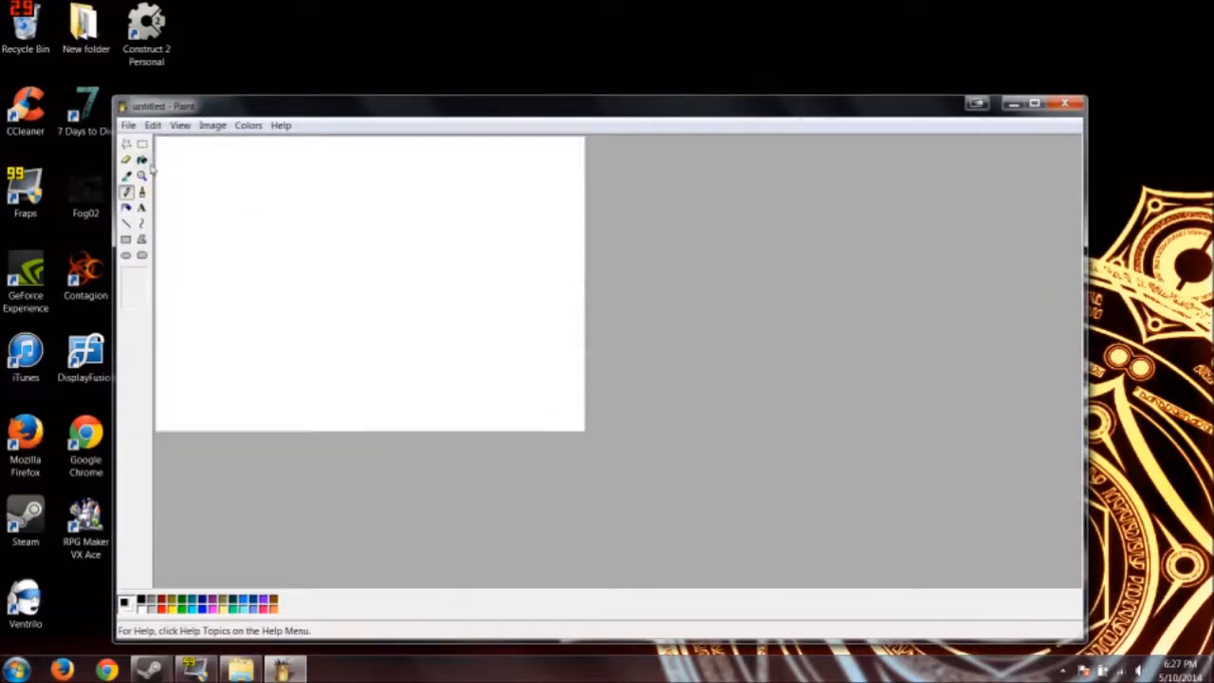
Step: Fill the whole canvas with black and maximize the drawing window
{"action": "left_click", "coordinate": [142, 159]}
{"action": "left_click", "coordinate": [292, 156]}
{"action": "double_click", "coordinate": [252, 110]}
Step: Draw a transparent text box about 455 by 184 px across the upper canvas, with font size 26
{"action": "left_click", "coordinate": [21, 105]}
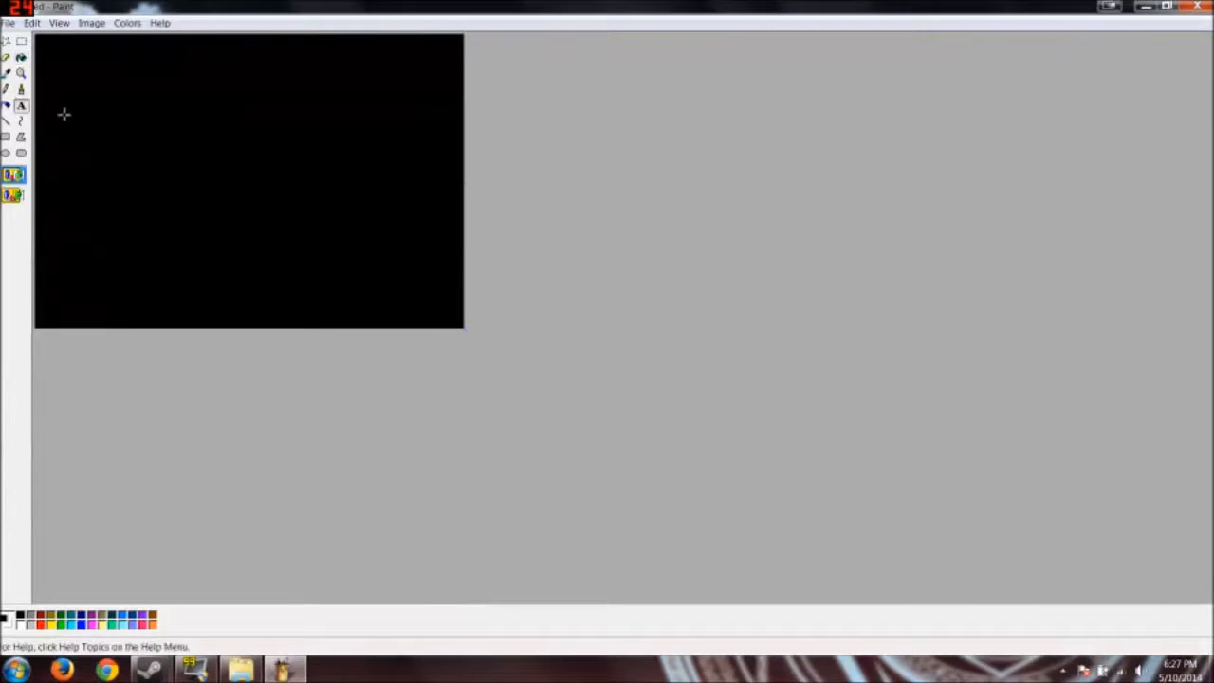
{"action": "left_click_drag", "start_coordinate": [104, 47], "coordinate": [393, 166]}
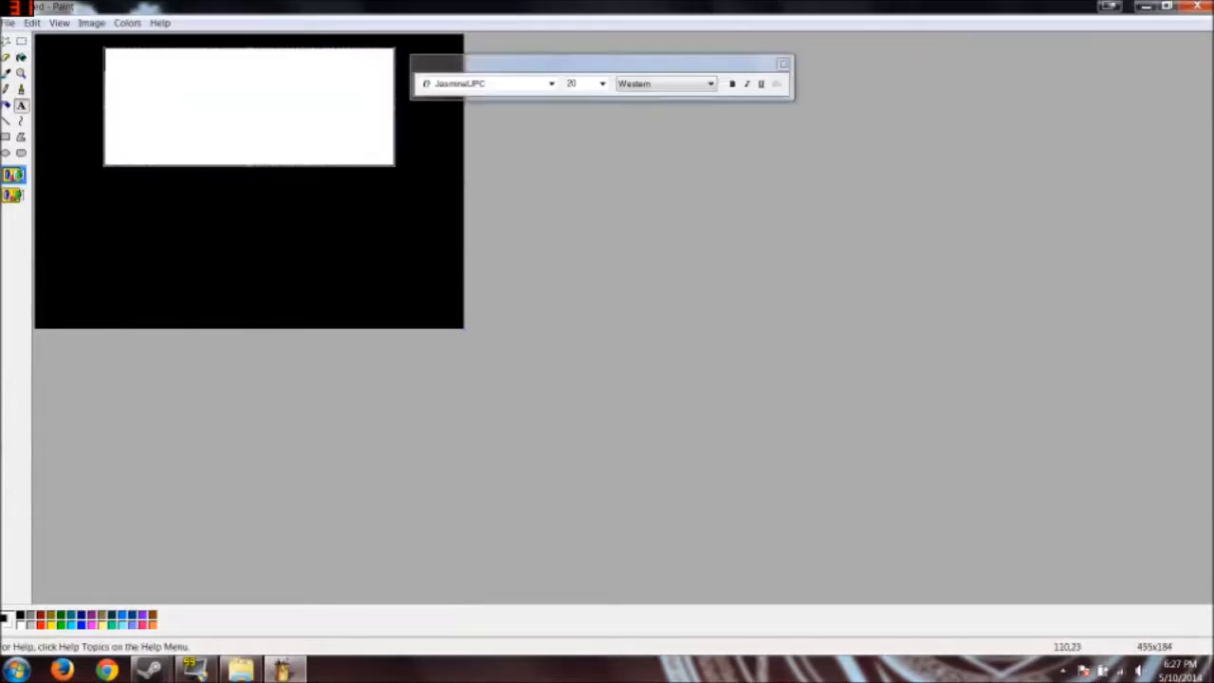
{"action": "left_click", "coordinate": [13, 194]}
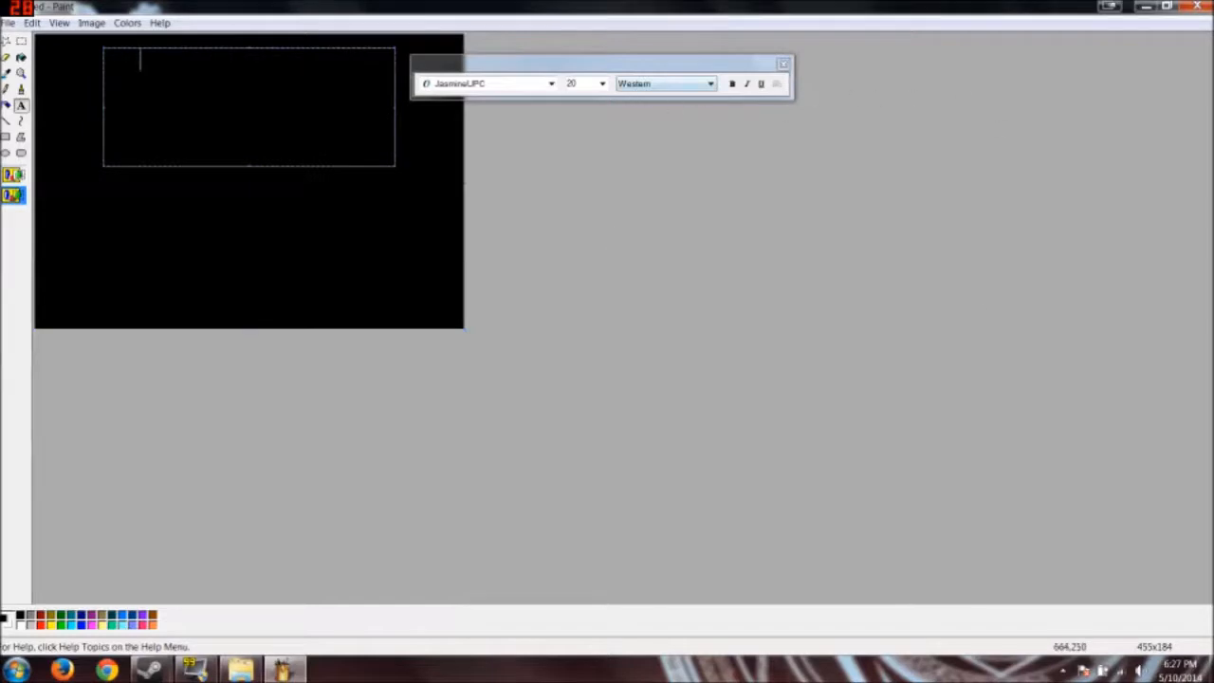
{"action": "left_click", "coordinate": [603, 83]}
{"action": "left_click", "coordinate": [586, 201]}
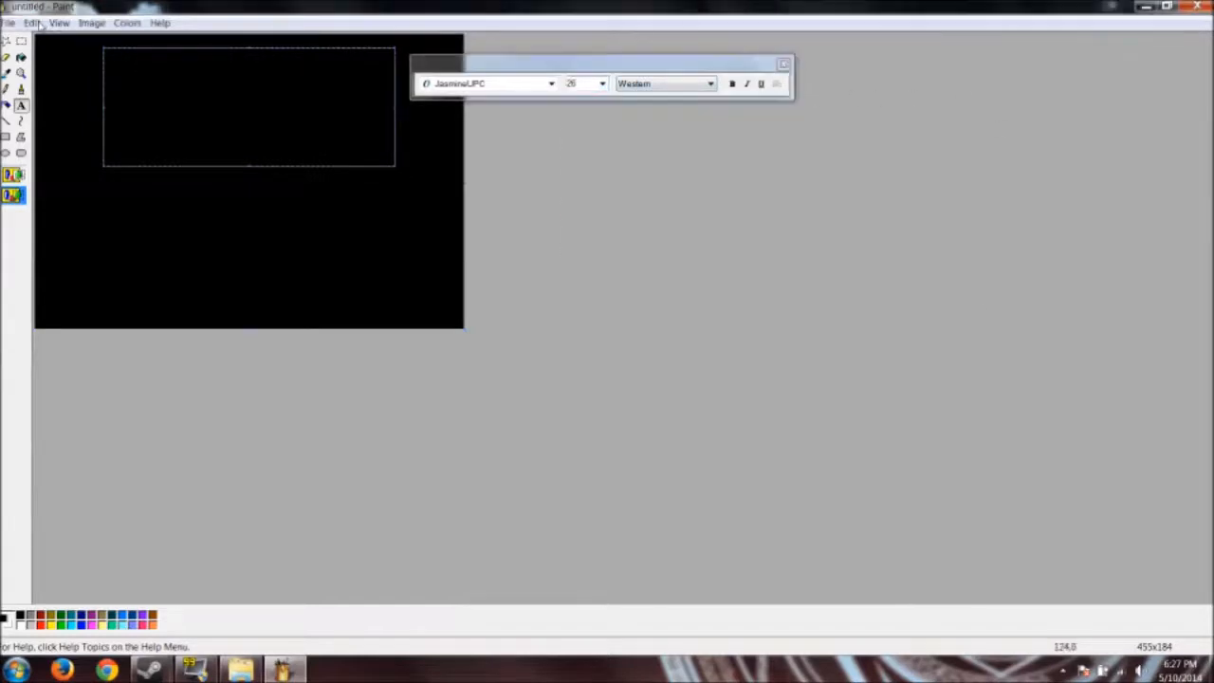
Step: Enter the word TITLE in white in the text box and set it to size 48
{"action": "left_click", "coordinate": [59, 22]}
{"action": "left_click", "coordinate": [206, 174]}
{"action": "key", "text": "ctrl+a"}
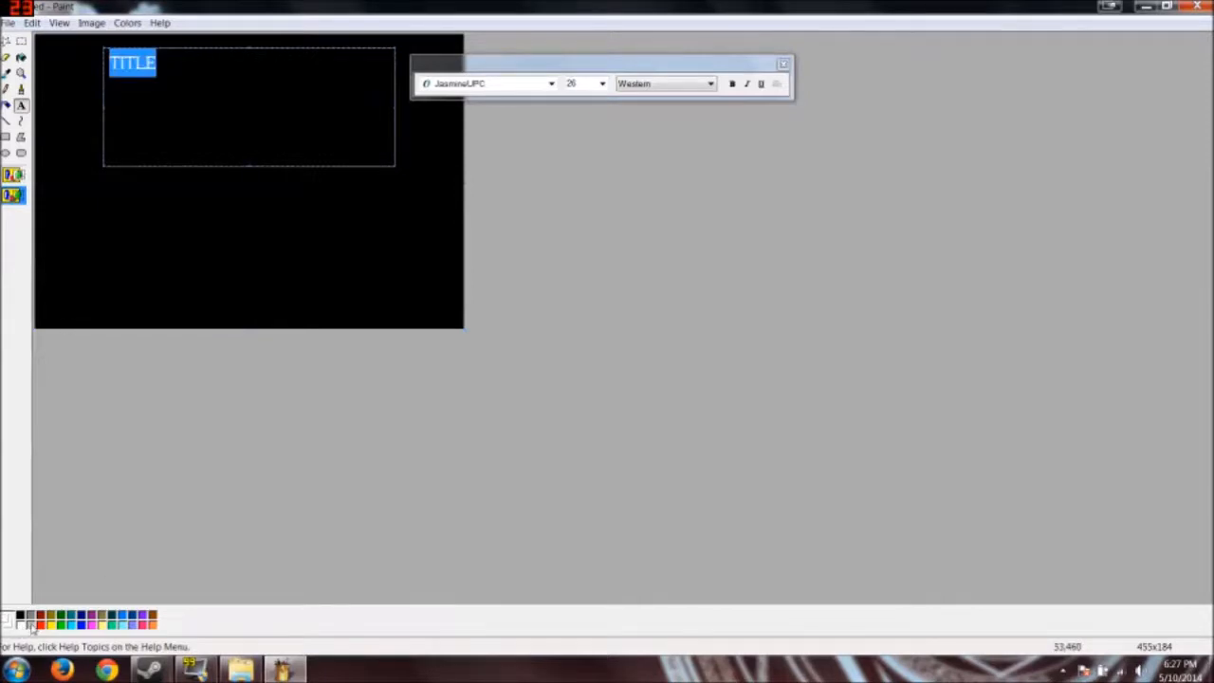
{"action": "left_click", "coordinate": [601, 84]}
{"action": "left_click", "coordinate": [581, 229]}
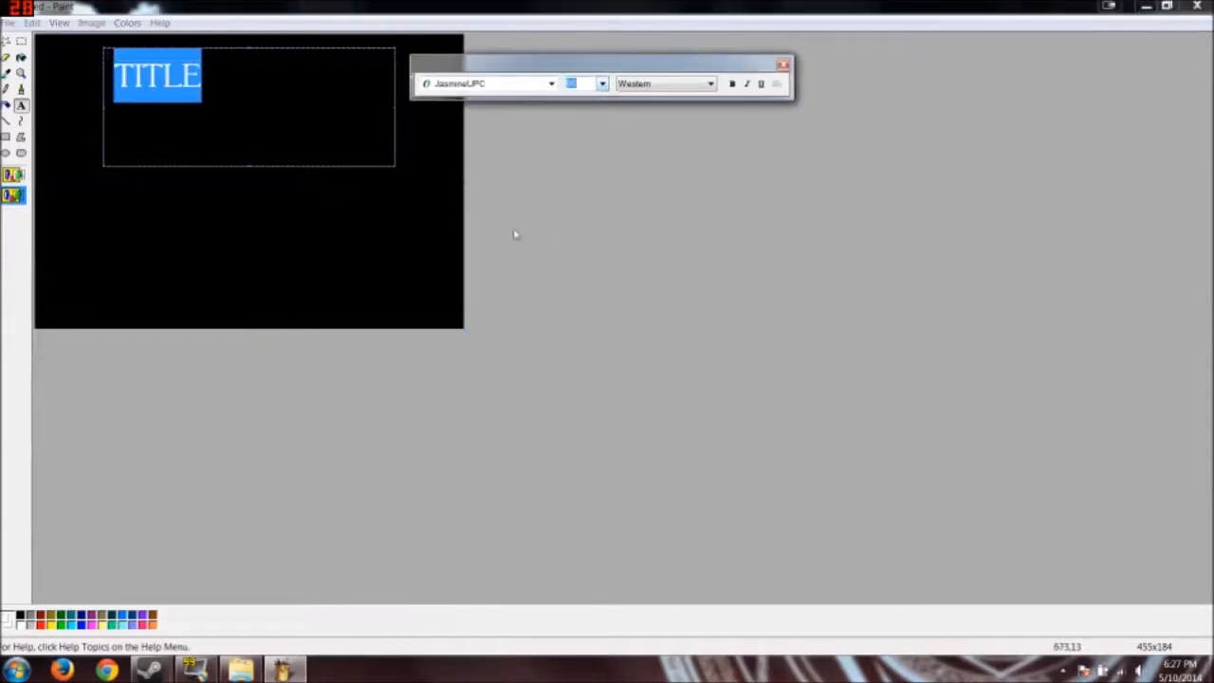
{"action": "left_click", "coordinate": [247, 252]}
Step: Try to move the TITLE text toward the centre of the canvas, and undo the move
{"action": "left_click", "coordinate": [21, 41]}
{"action": "left_click_drag", "start_coordinate": [75, 50], "coordinate": [229, 100]}
{"action": "left_click_drag", "start_coordinate": [213, 93], "coordinate": [300, 167]}
{"action": "key", "text": "ctrl+z"}
Step: Sample the canvas black as the background colour and move the TITLE text to the upper middle of the canvas
{"action": "left_click", "coordinate": [7, 73]}
{"action": "right_click", "coordinate": [38, 68]}
{"action": "left_click", "coordinate": [21, 41]}
{"action": "left_click_drag", "start_coordinate": [98, 48], "coordinate": [308, 126]}
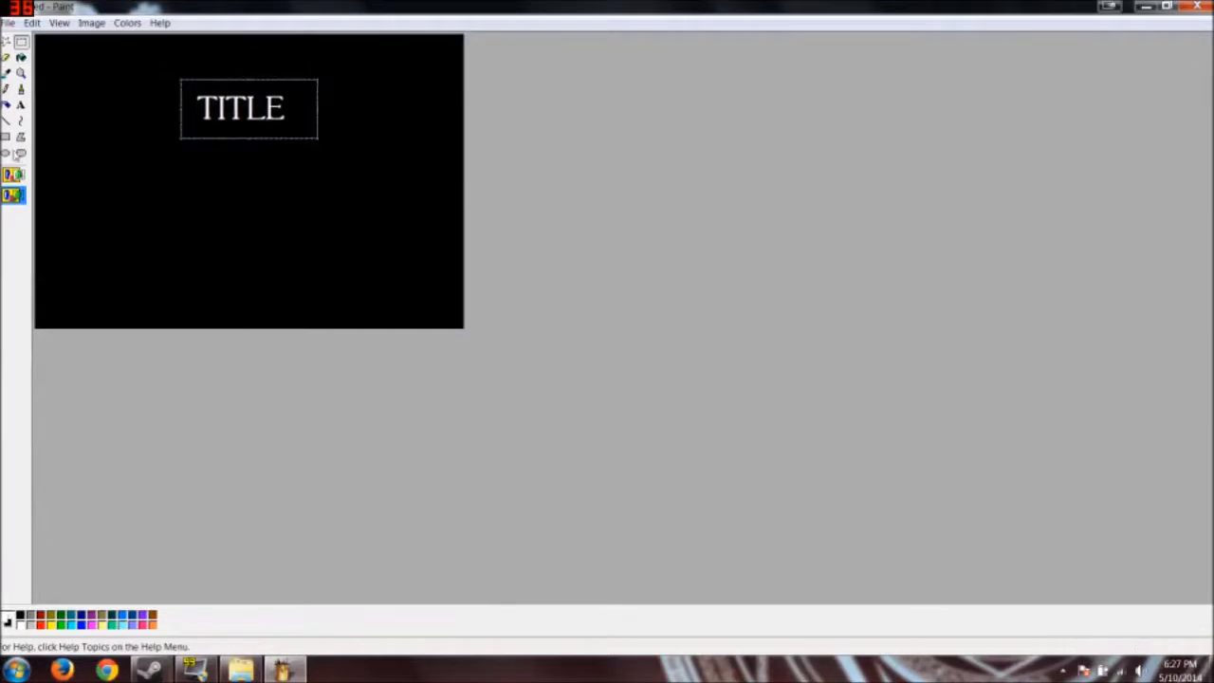
Step: Add a text box about 331 by 173 px below TITLE and enter New Game and Continue on separate lines
{"action": "left_click", "coordinate": [21, 104]}
{"action": "left_click_drag", "start_coordinate": [179, 184], "coordinate": [326, 258]}
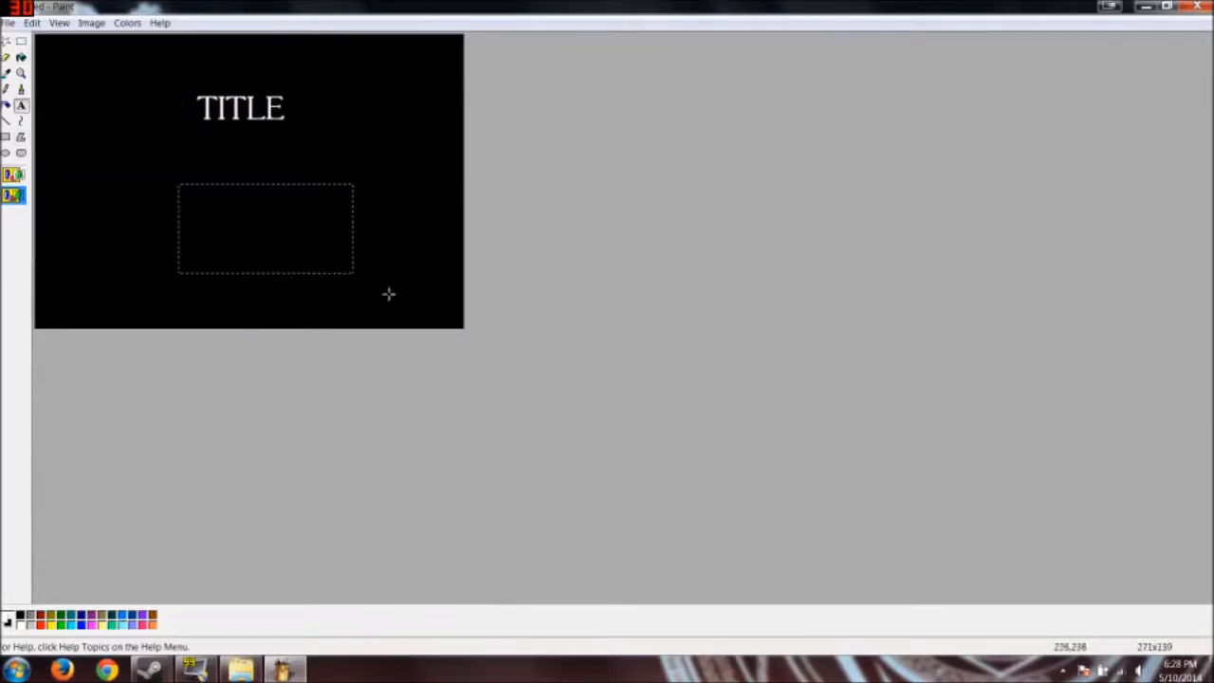
{"action": "left_click_drag", "start_coordinate": [378, 287], "coordinate": [389, 294]}
{"action": "type", "text": "New Game"}
{"action": "key", "text": "Return"}
{"action": "type", "text": "Continue"}
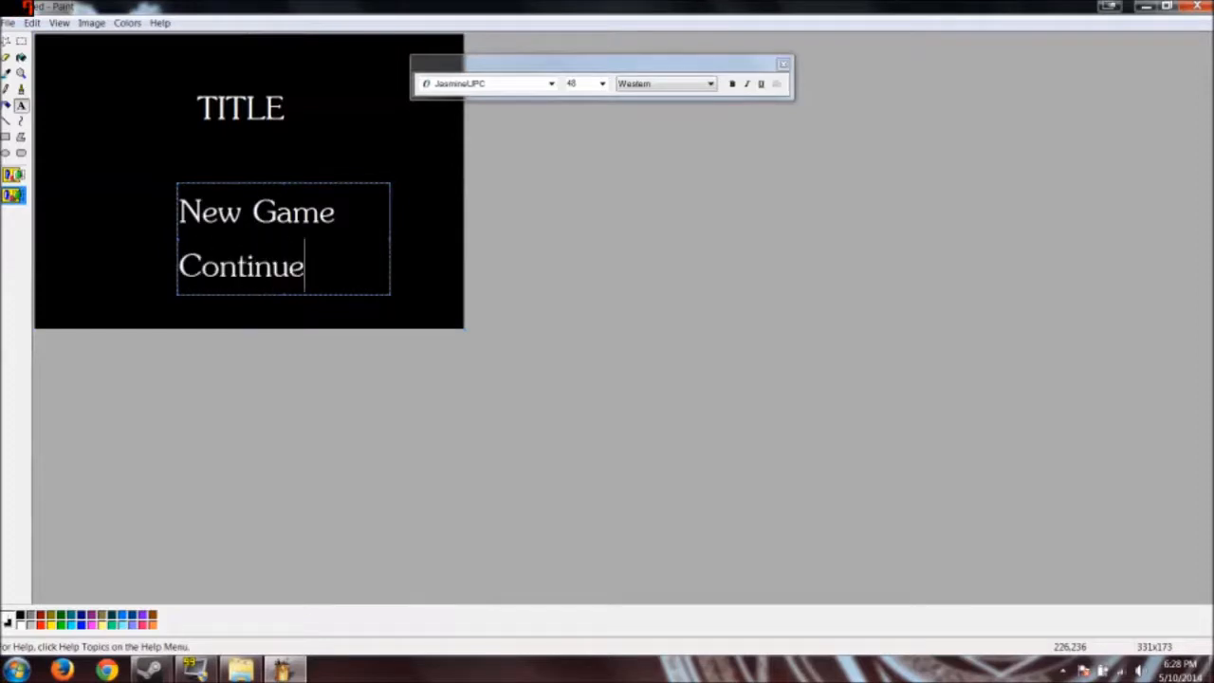
Step: Reduce the menu text to size 9 and add Exit Game as a third line
{"action": "left_click", "coordinate": [603, 83]}
{"action": "left_click", "coordinate": [575, 93]}
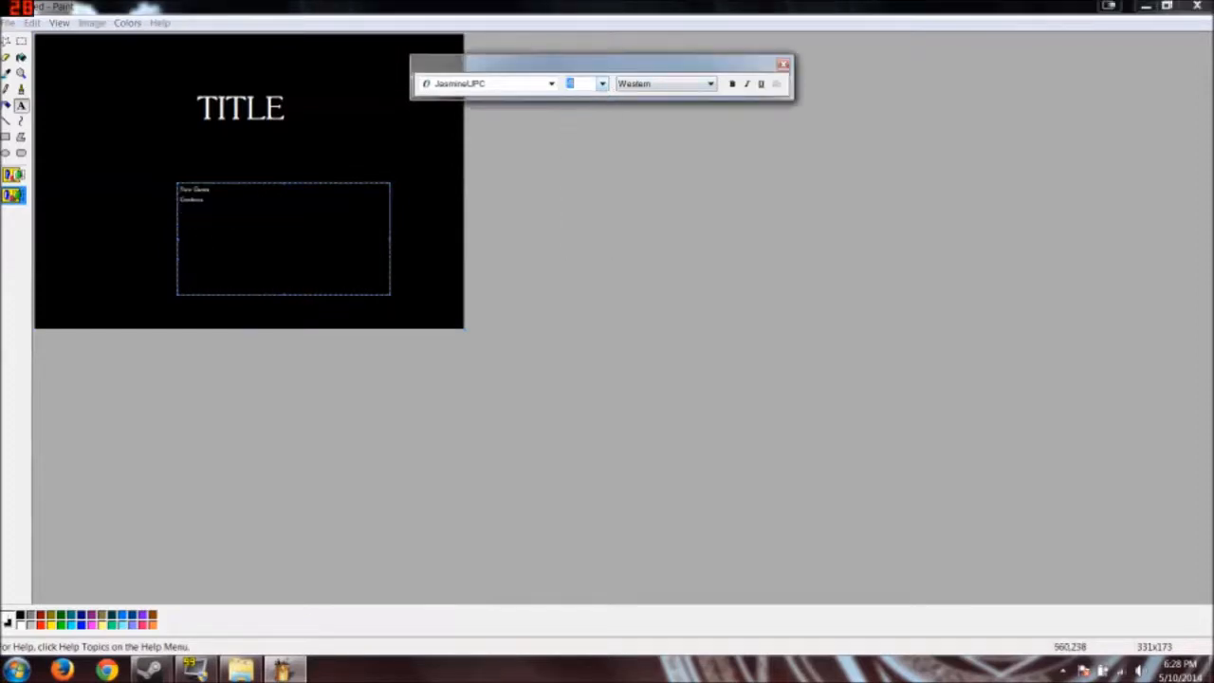
{"action": "type", "text": "Exit"}
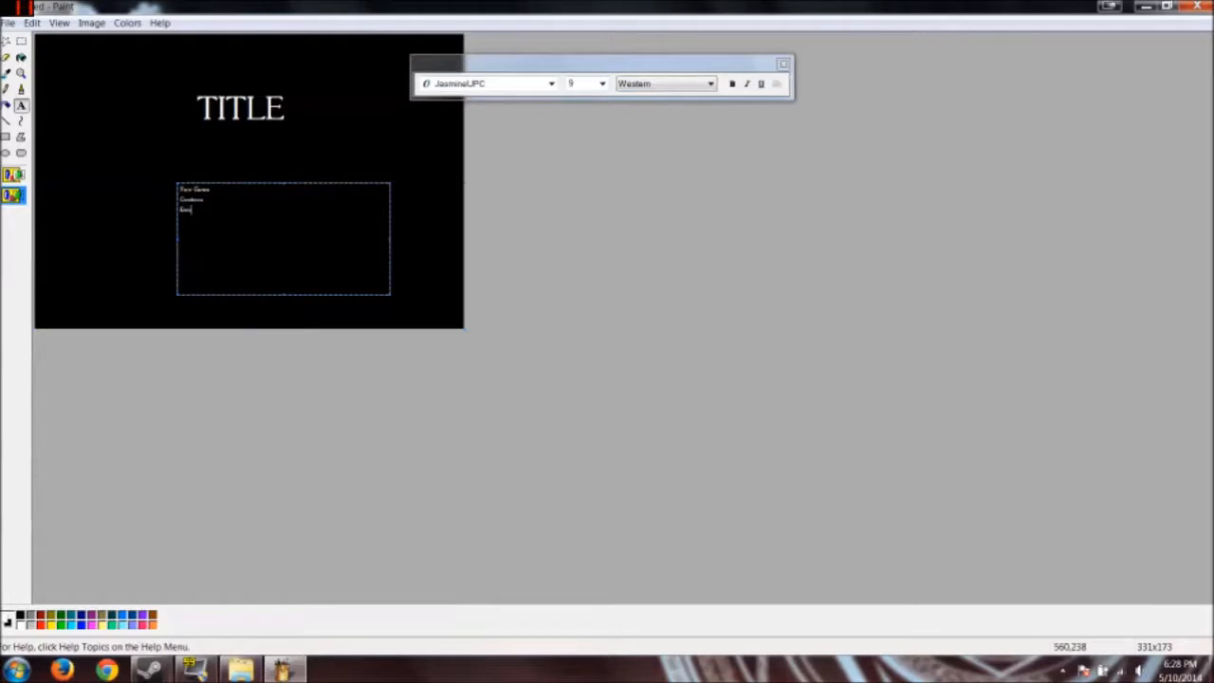
{"action": "type", "text": " Game"}
Step: Set the three menu lines to size 20 and place the text on the canvas
{"action": "left_click", "coordinate": [601, 84]}
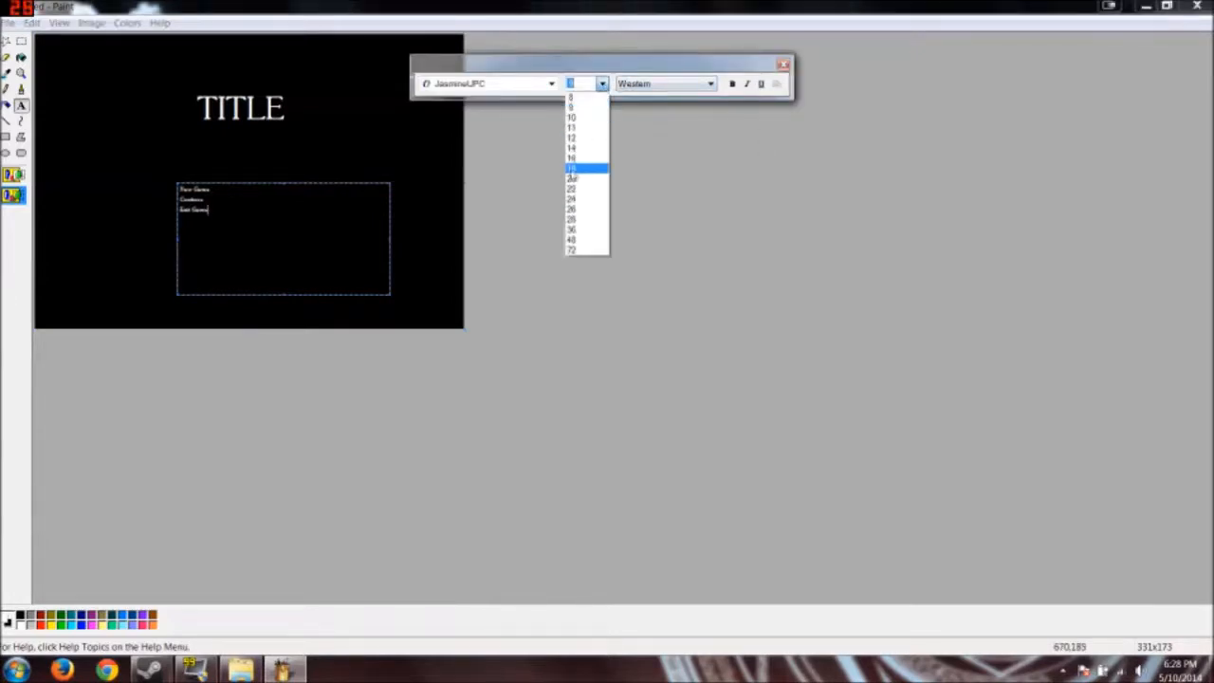
{"action": "left_click", "coordinate": [587, 178]}
{"action": "key", "text": "ctrl+a"}
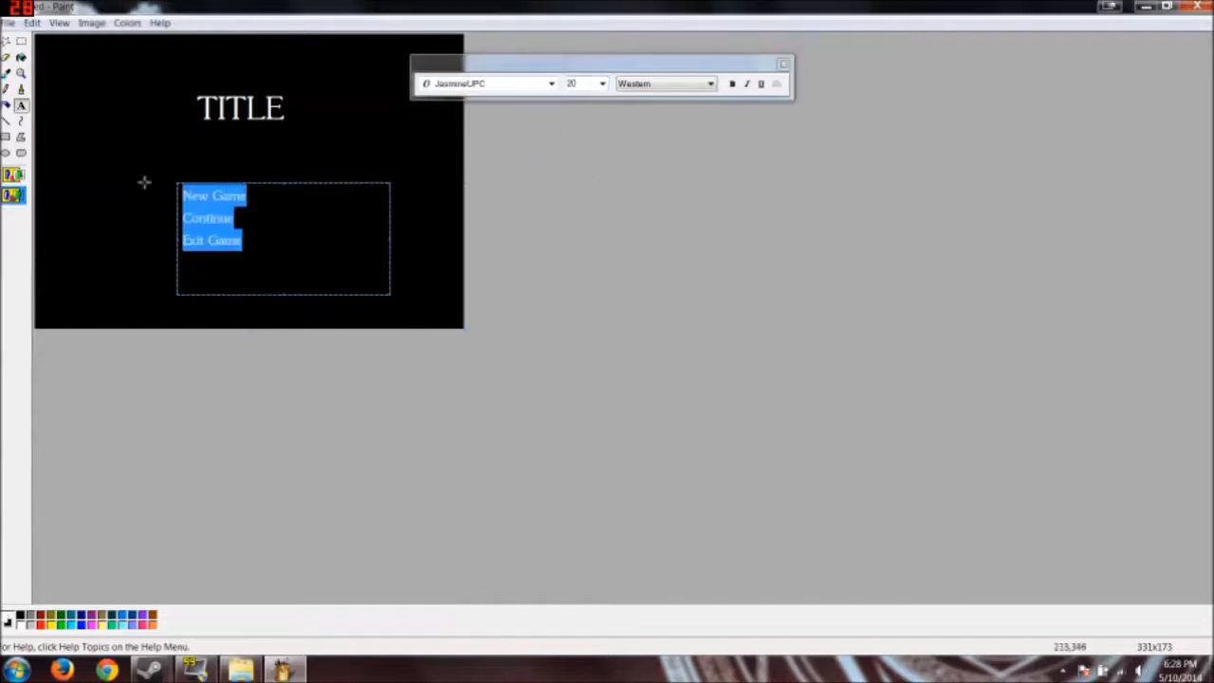
{"action": "left_click", "coordinate": [168, 139]}
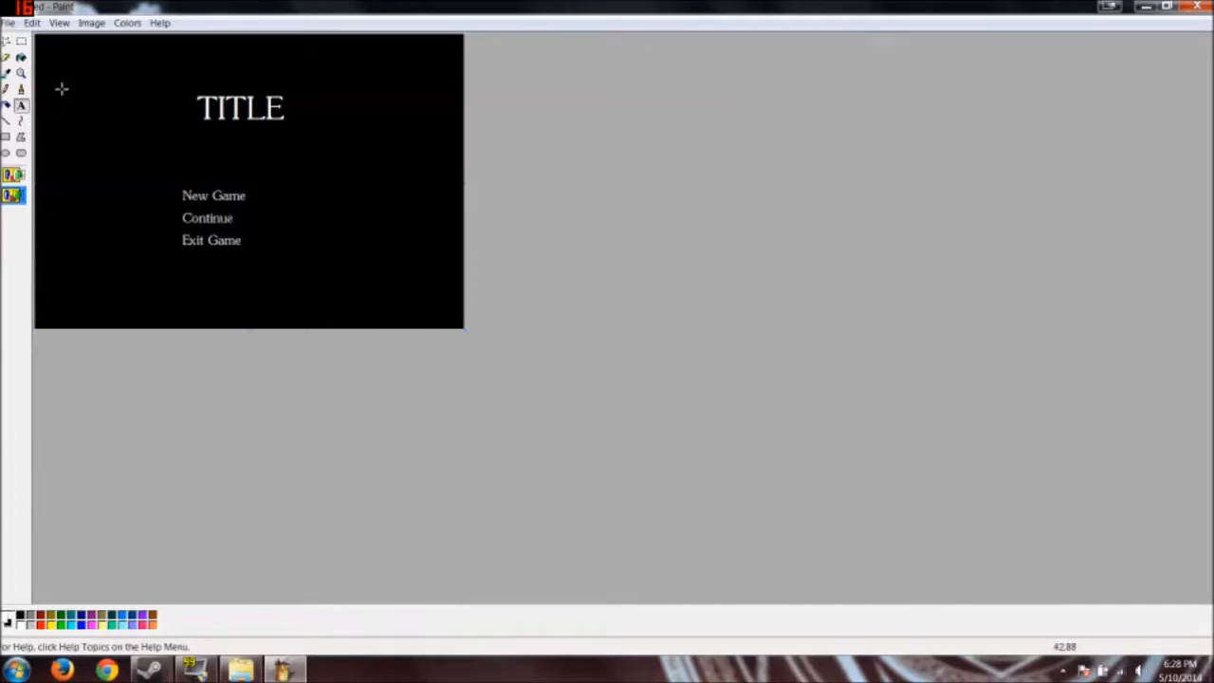
Step: Select the TITLE text with a rectangle and move it up toward the canvas's upper-left area
{"action": "left_click", "coordinate": [20, 43]}
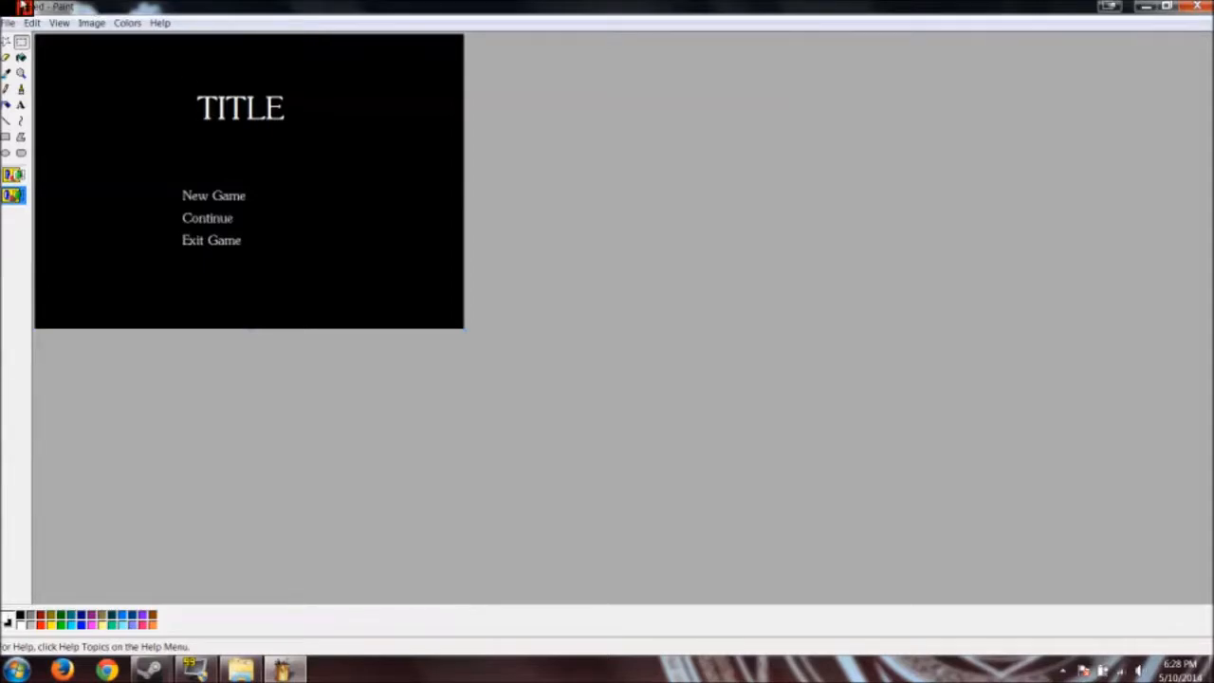
{"action": "mouse_move", "coordinate": [174, 86]}
{"action": "left_mouse_down"}
{"action": "mouse_move", "coordinate": [271, 128]}
{"action": "mouse_move", "coordinate": [266, 111]}
{"action": "mouse_move", "coordinate": [120, 42]}
{"action": "mouse_move", "coordinate": [244, 152]}
{"action": "mouse_move", "coordinate": [227, 25]}
{"action": "mouse_move", "coordinate": [152, 62]}
{"action": "mouse_move", "coordinate": [218, 158]}
{"action": "mouse_move", "coordinate": [317, 133]}
{"action": "left_mouse_up"}
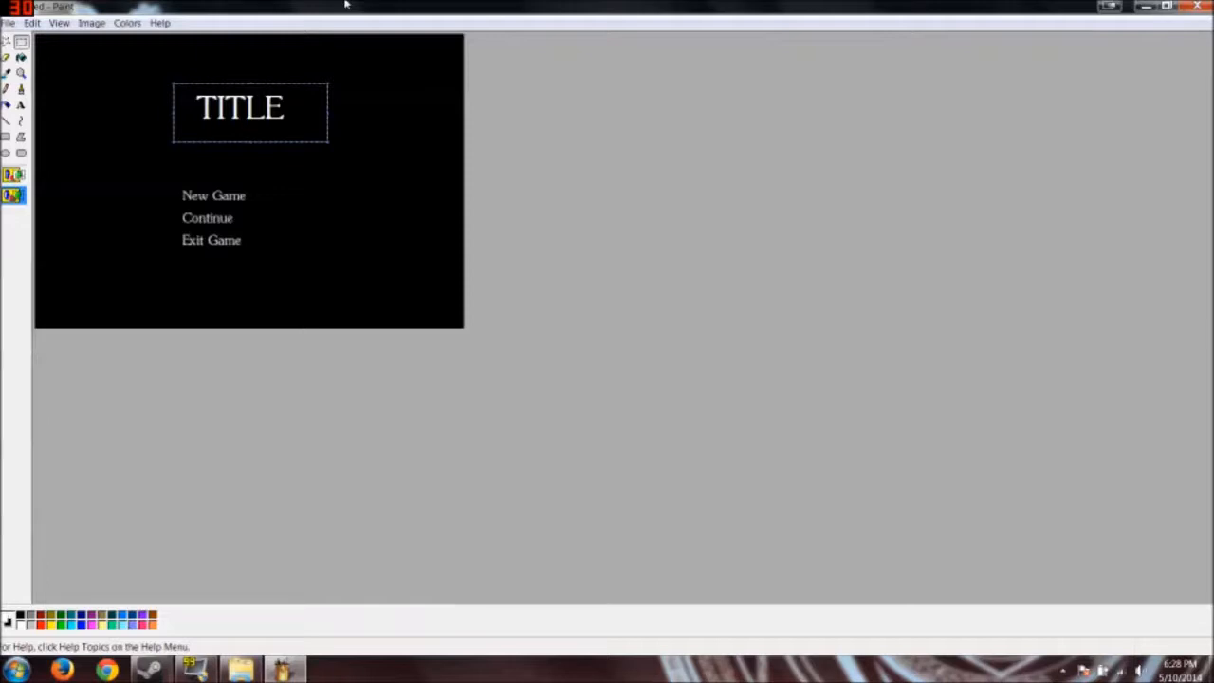
{"action": "left_click_drag", "start_coordinate": [239, 105], "coordinate": [220, 76]}
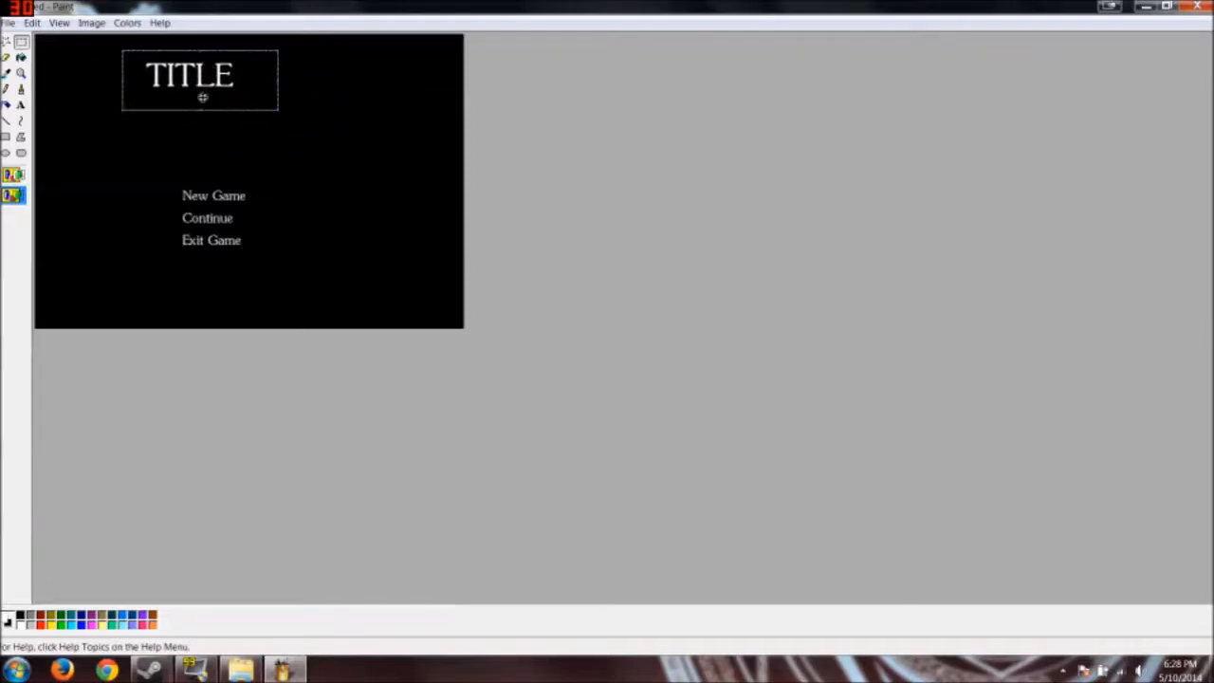
{"action": "left_click", "coordinate": [21, 104]}
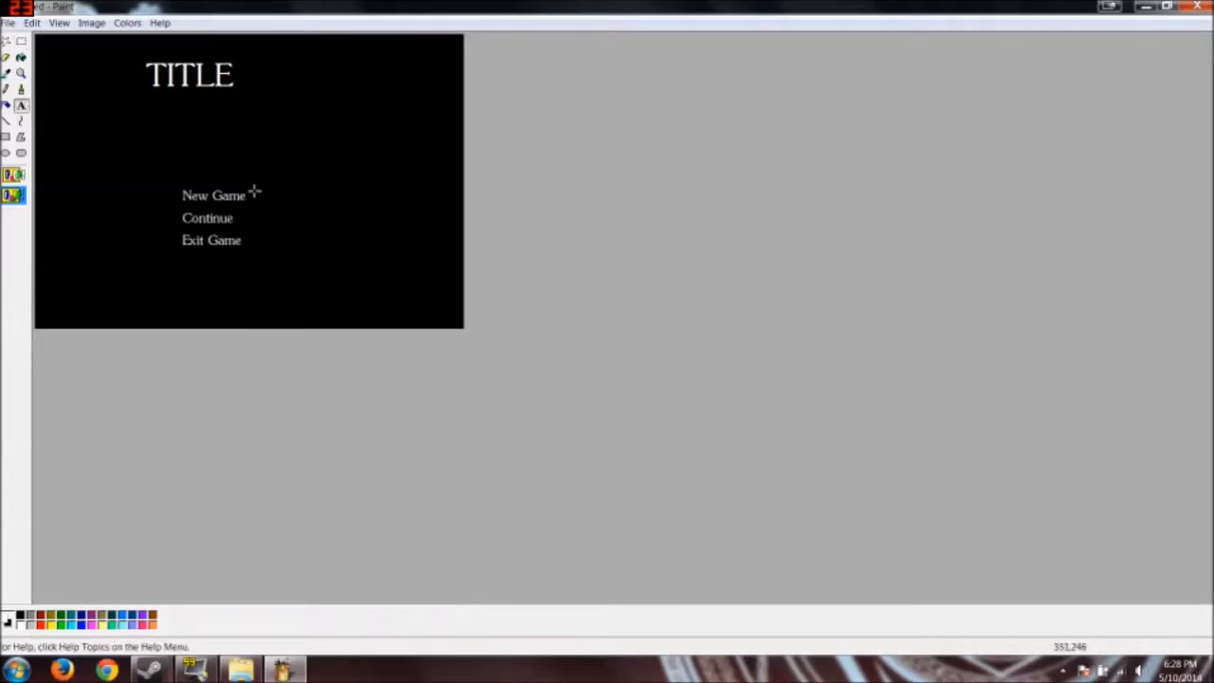
{"action": "left_click", "coordinate": [21, 41]}
{"action": "left_click_drag", "start_coordinate": [41, 40], "coordinate": [390, 328]}
{"action": "left_click", "coordinate": [458, 228]}
{"action": "mouse_move", "coordinate": [96, 47]}
{"action": "left_mouse_down"}
{"action": "mouse_move", "coordinate": [396, 322]}
{"action": "mouse_move", "coordinate": [431, 333]}
{"action": "left_mouse_up"}
{"action": "left_click", "coordinate": [459, 179]}
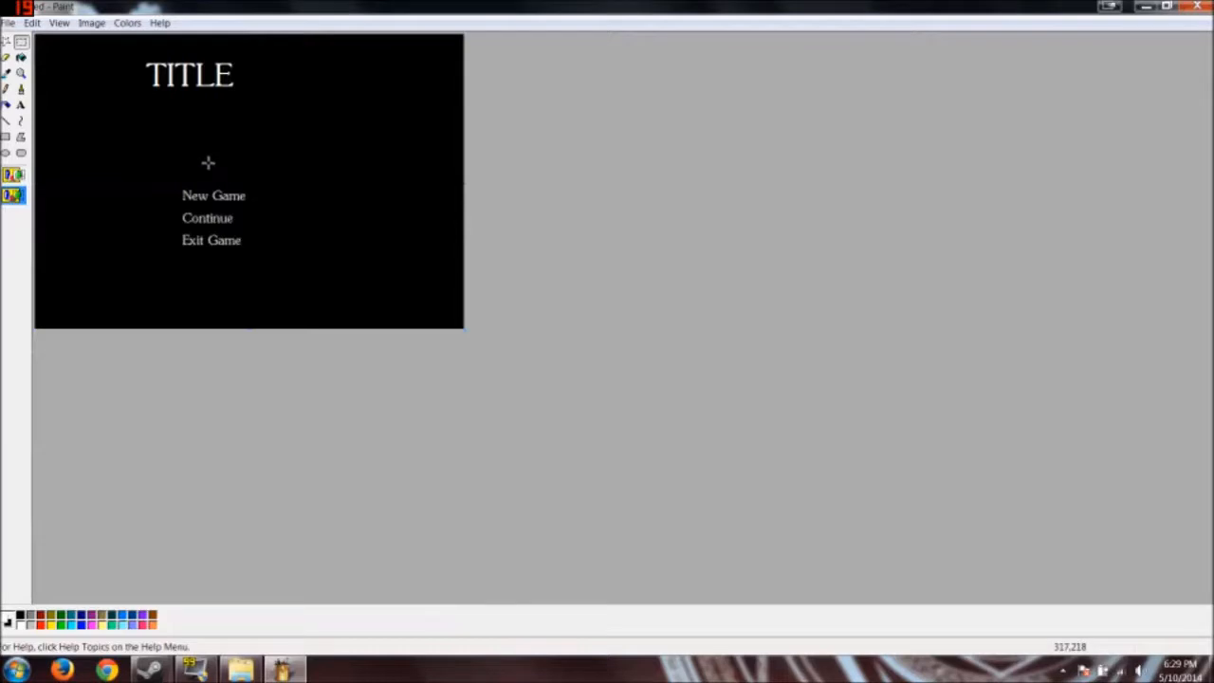
Step: Move TITLE back to the upper middle of the canvas and the three menu lines up to sit centred beneath it
{"action": "left_click_drag", "start_coordinate": [116, 116], "coordinate": [258, 41]}
{"action": "left_click_drag", "start_coordinate": [227, 84], "coordinate": [263, 94]}
{"action": "mouse_move", "coordinate": [178, 159]}
{"action": "left_mouse_down"}
{"action": "mouse_move", "coordinate": [308, 264]}
{"action": "mouse_move", "coordinate": [282, 214]}
{"action": "mouse_move", "coordinate": [296, 228]}
{"action": "left_mouse_up"}
{"action": "left_click", "coordinate": [391, 275]}
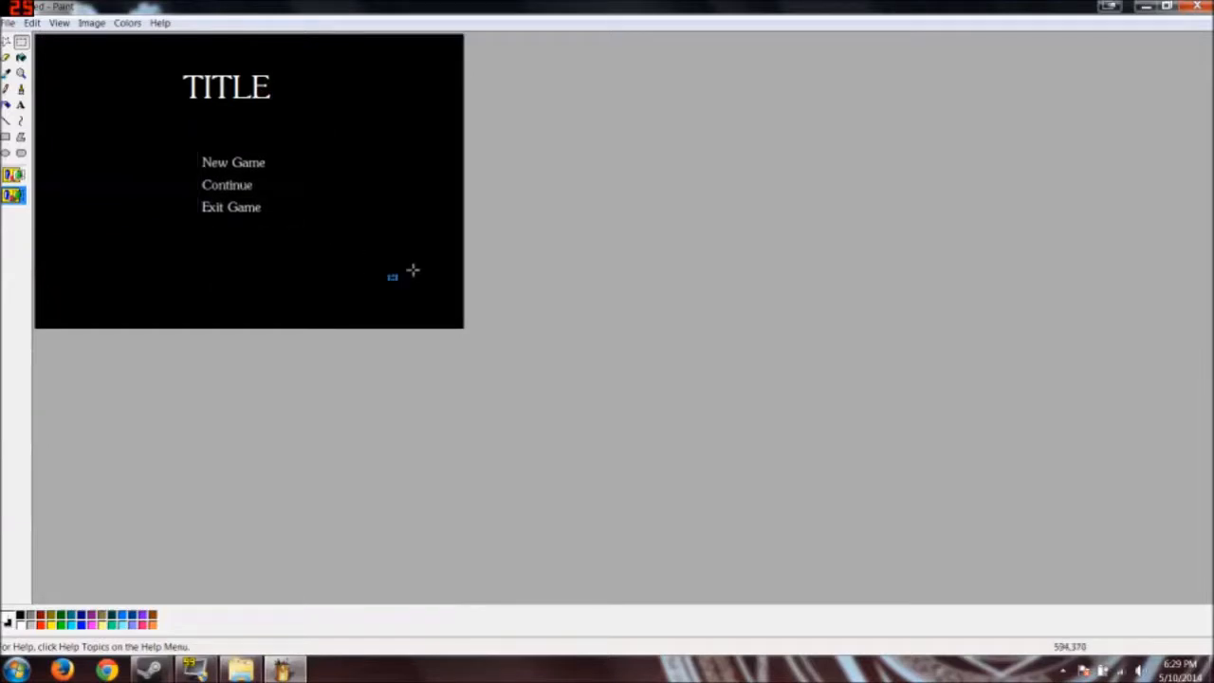
{"action": "left_click", "coordinate": [346, 197]}
Step: Minimize the title mock-up, place the Sword icon beside mspaint and preview the Sword picture
{"action": "left_click", "coordinate": [1146, 5]}
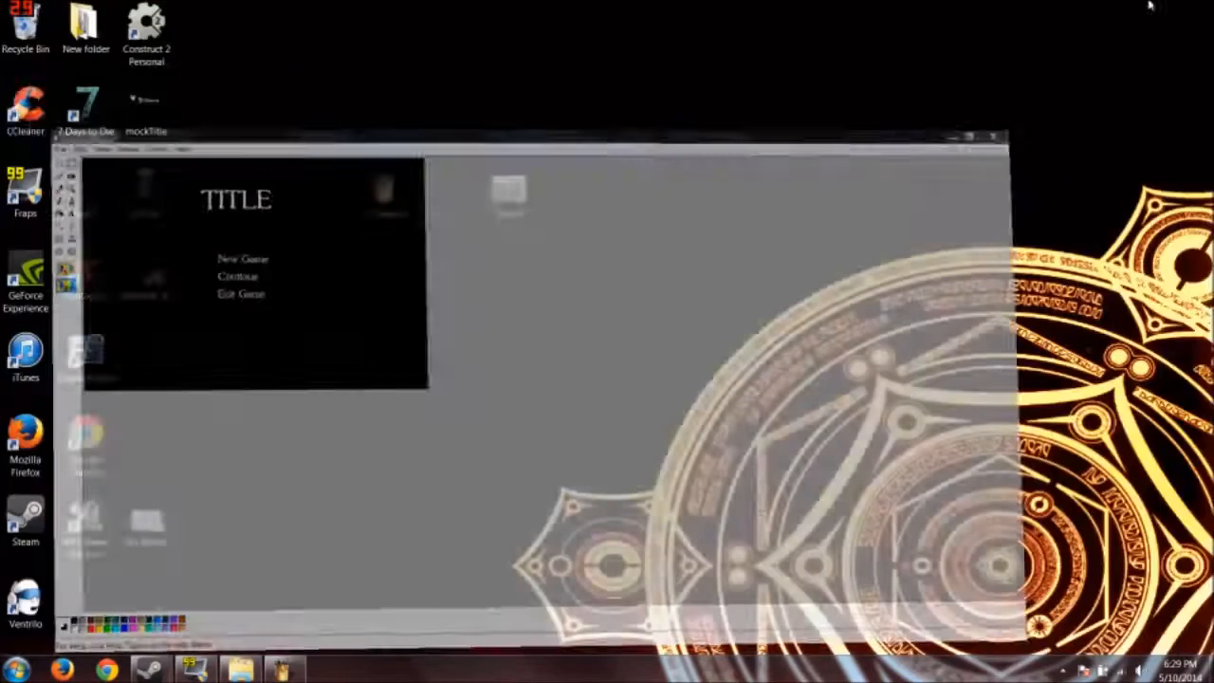
{"action": "left_click_drag", "start_coordinate": [509, 194], "coordinate": [482, 229]}
{"action": "double_click", "coordinate": [466, 200]}
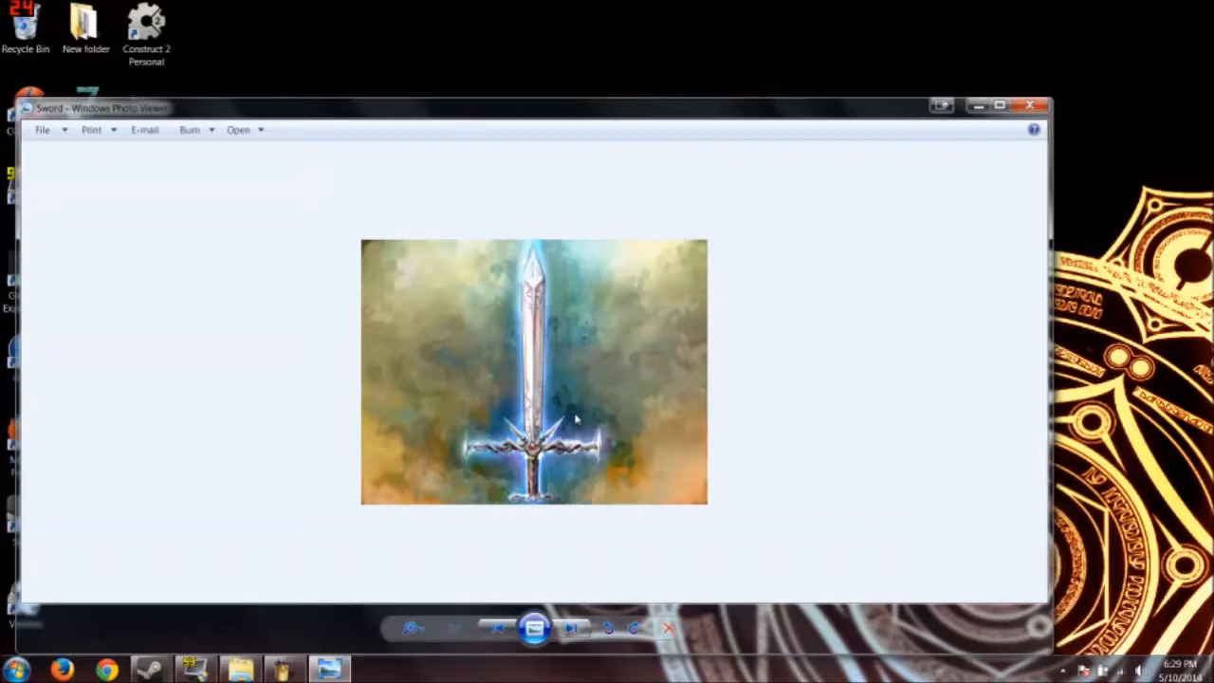
{"action": "left_click", "coordinate": [1021, 107]}
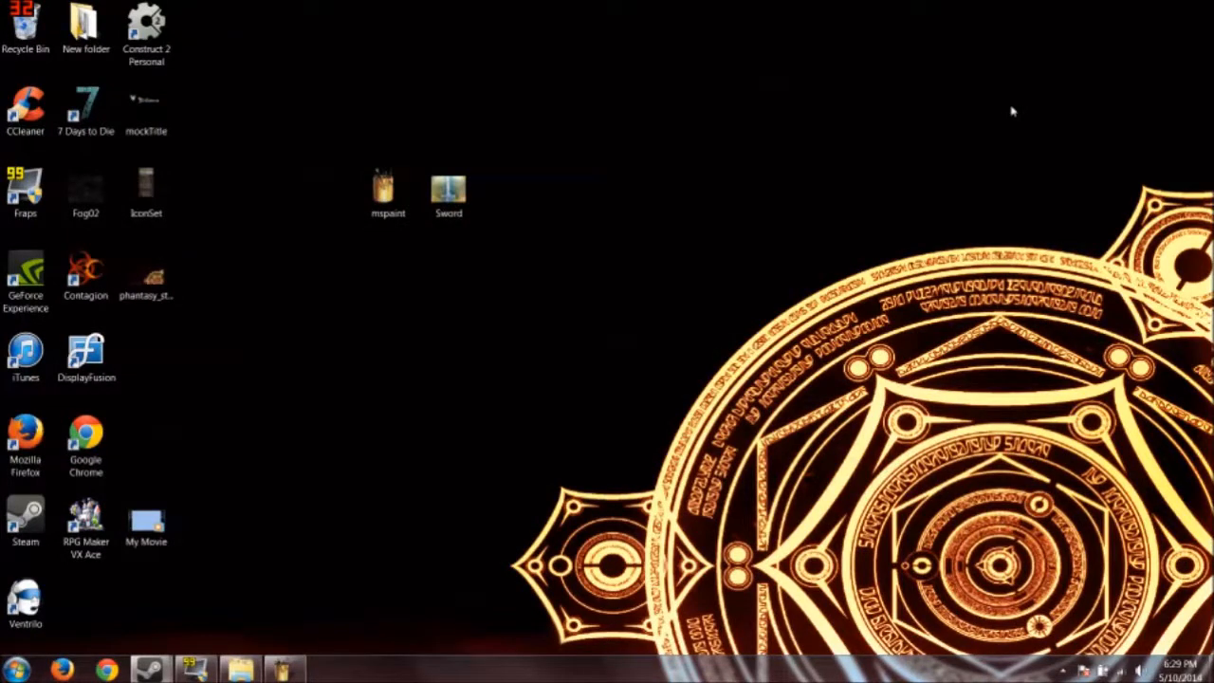
Step: Open the Sword picture for editing, select the whole image and close the editor
{"action": "right_click", "coordinate": [461, 178]}
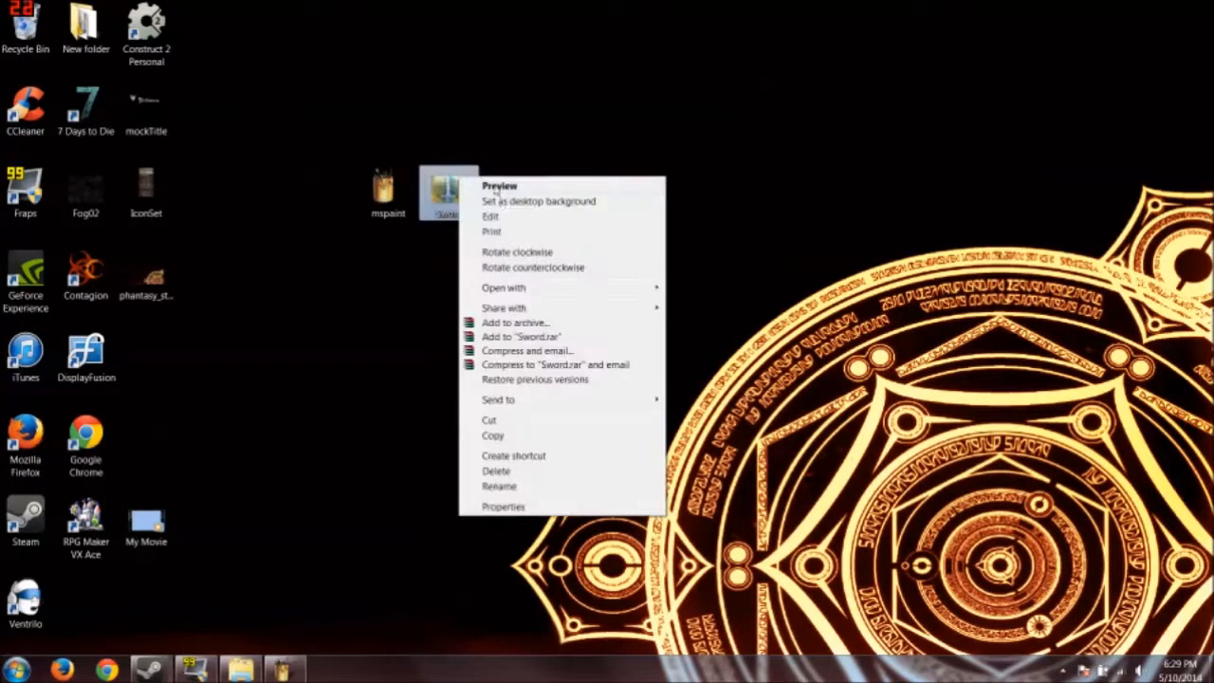
{"action": "left_click", "coordinate": [491, 217]}
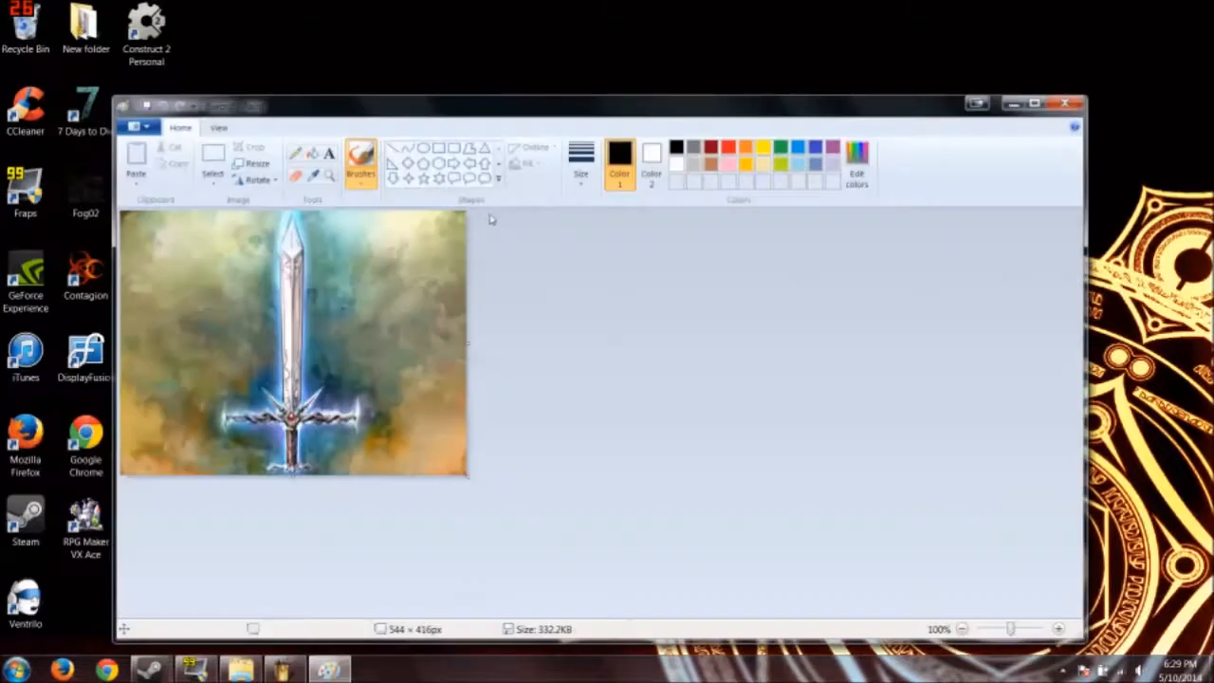
{"action": "key", "text": "ctrl+a"}
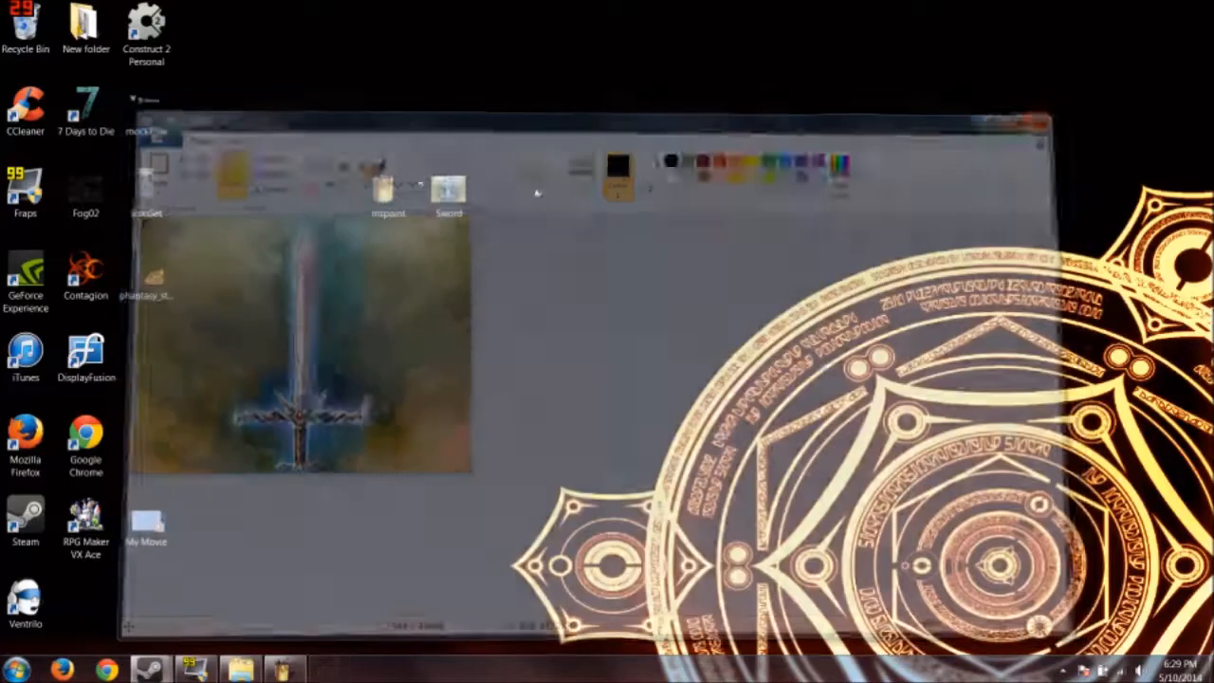
{"action": "left_click", "coordinate": [1064, 103]}
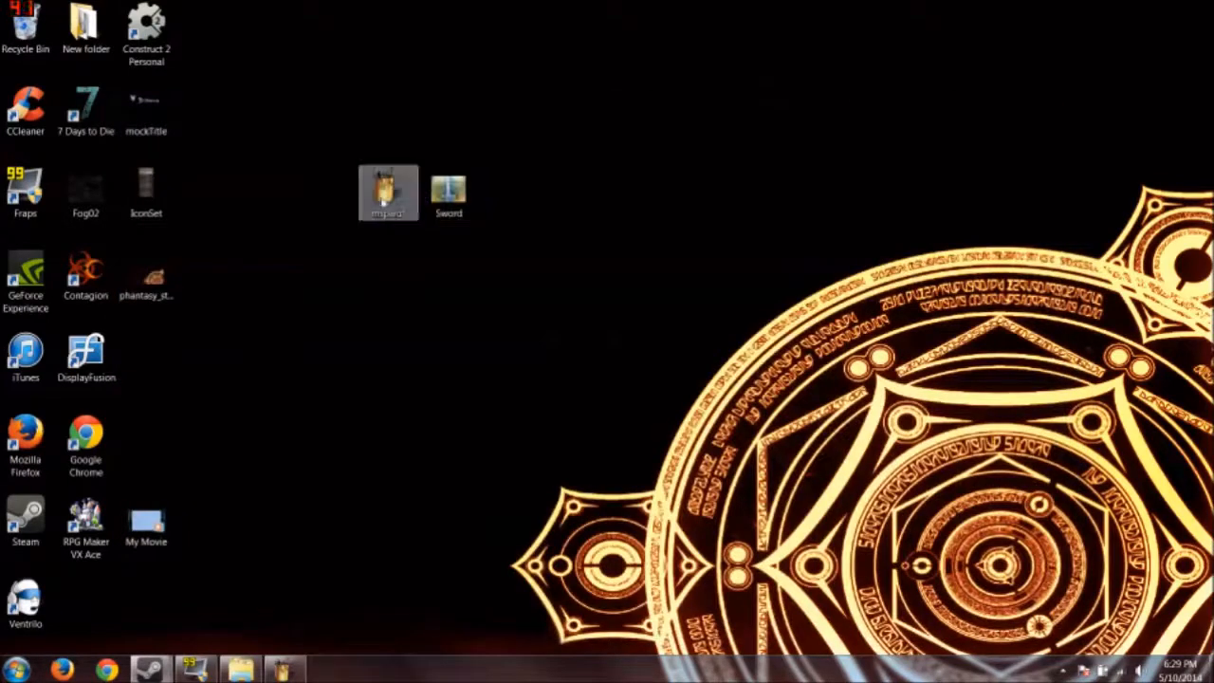
Step: Open a second blank mspaint window and move it clear of the mspaint and Sword icons
{"action": "right_click", "coordinate": [384, 201]}
{"action": "left_click", "coordinate": [417, 224]}
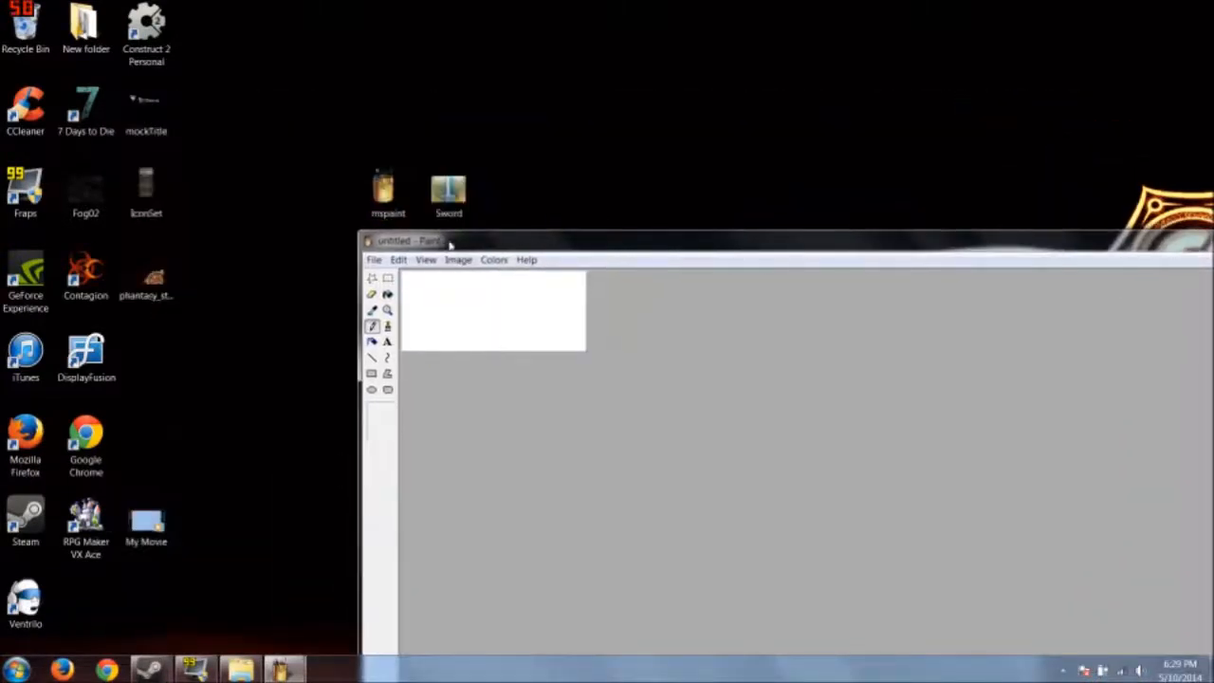
{"action": "left_click_drag", "start_coordinate": [450, 244], "coordinate": [563, 238]}
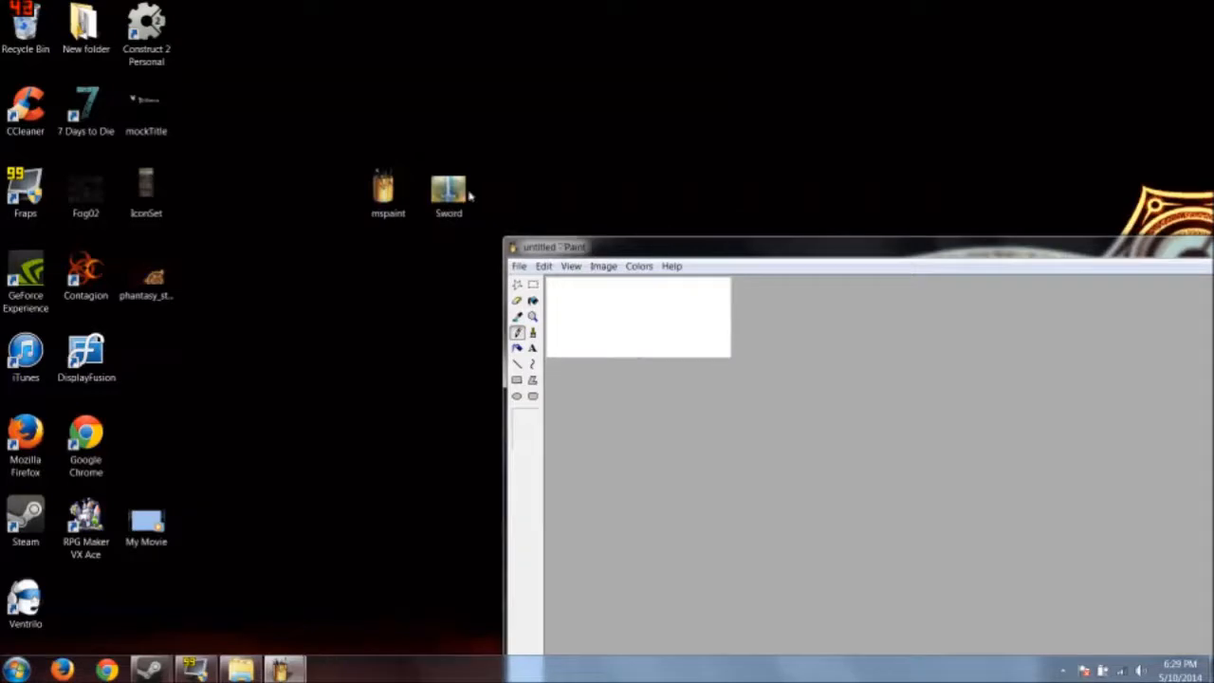
Step: Open the Sword picture for editing and move its window clear of the blank drawing
{"action": "right_click", "coordinate": [470, 192]}
{"action": "left_click", "coordinate": [506, 230]}
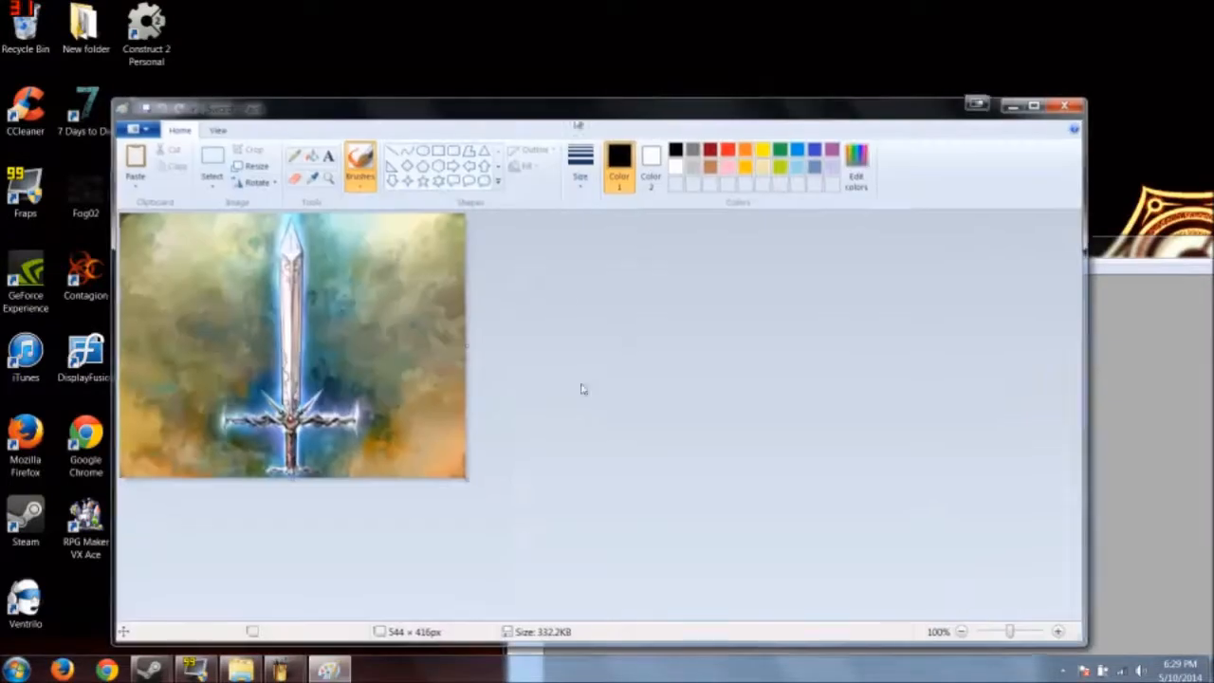
{"action": "left_click_drag", "start_coordinate": [575, 106], "coordinate": [238, 322]}
{"action": "mouse_move", "coordinate": [448, 314]}
{"action": "left_mouse_down"}
{"action": "mouse_move", "coordinate": [692, 255]}
{"action": "mouse_move", "coordinate": [202, 247]}
{"action": "mouse_move", "coordinate": [385, 272]}
{"action": "left_mouse_up"}
Step: Maximize the blank drawing and paste the Sword picture so that it fills the enlarged canvas
{"action": "left_click", "coordinate": [543, 272]}
{"action": "double_click", "coordinate": [669, 250]}
{"action": "key", "text": "ctrl+v"}
{"action": "left_click_drag", "start_coordinate": [207, 180], "coordinate": [826, 356]}
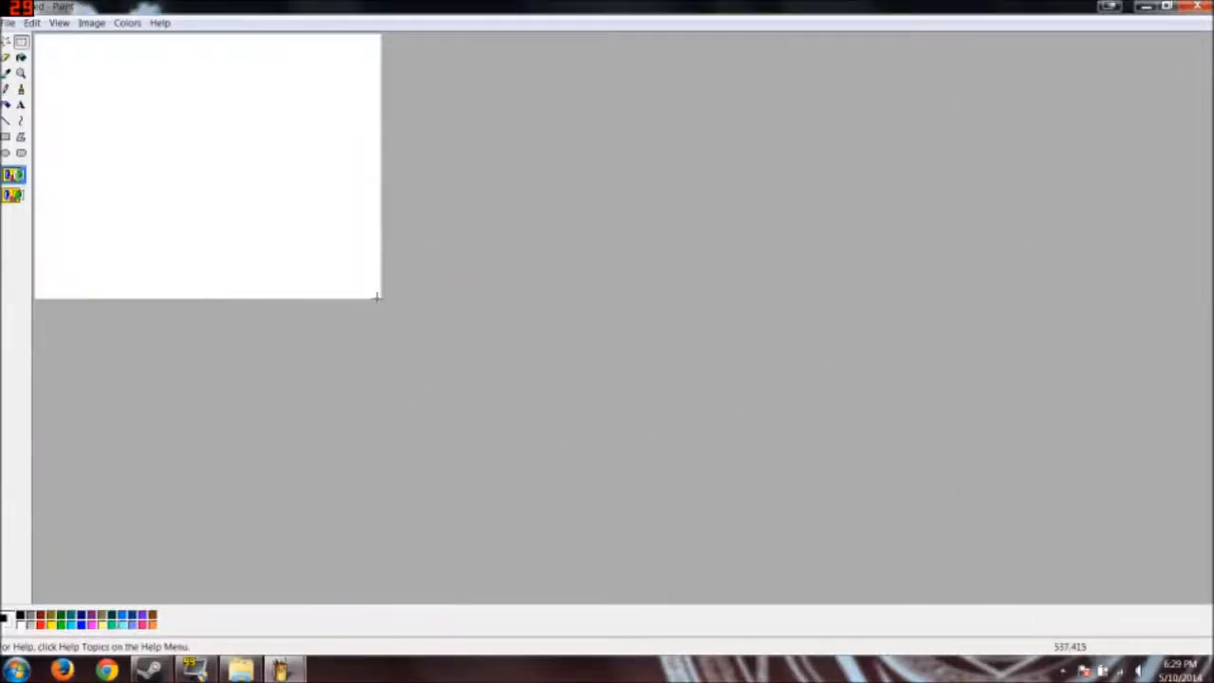
{"action": "key", "text": "ctrl+v"}
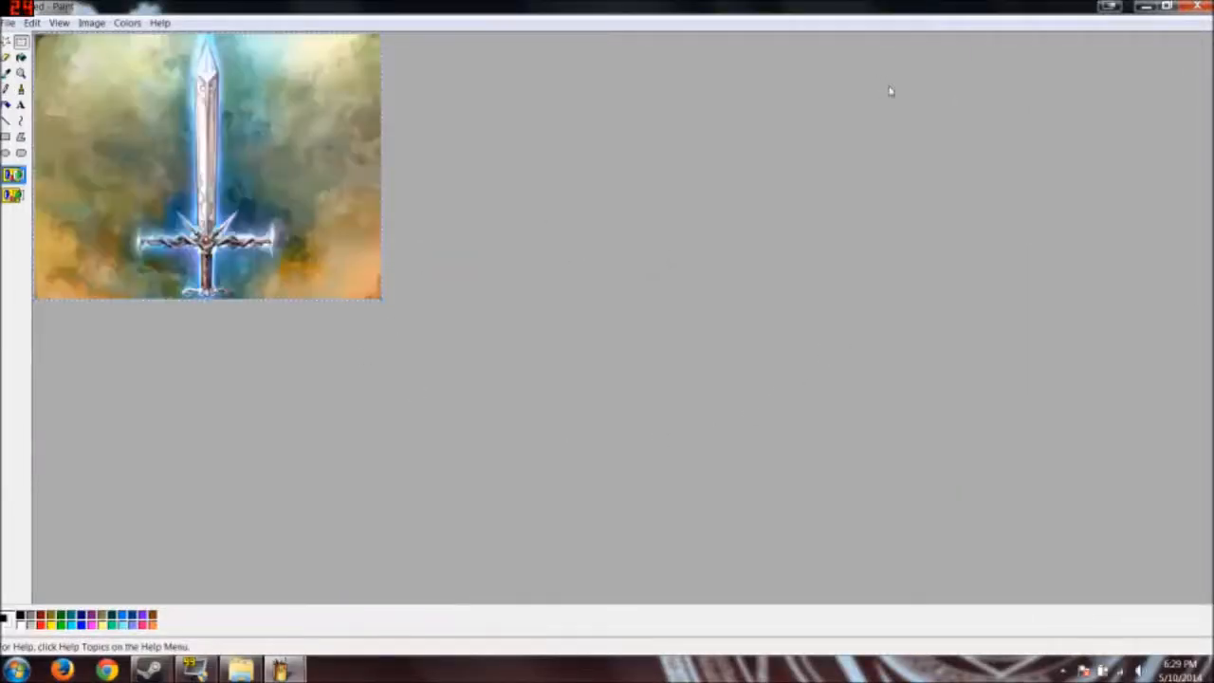
Step: Minimize the drawing, view the Sword picture in the photo viewer and in the editor, and close both
{"action": "left_click", "coordinate": [1146, 6]}
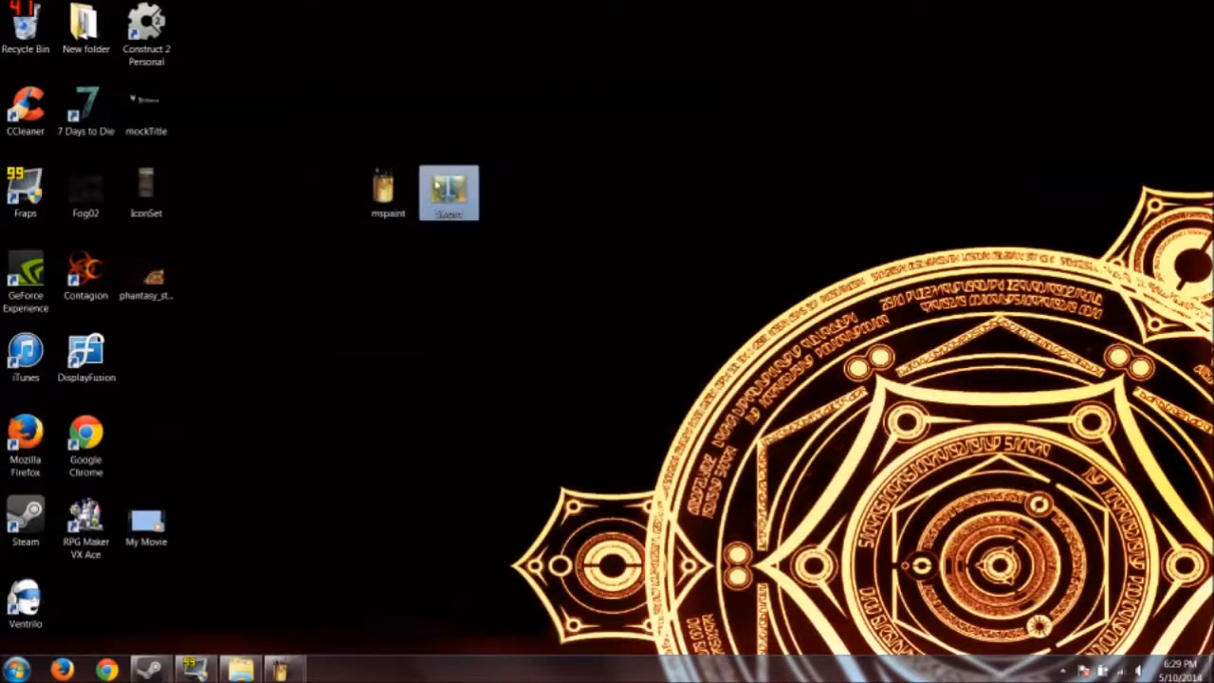
{"action": "double_click", "coordinate": [446, 188]}
{"action": "left_click", "coordinate": [1032, 110]}
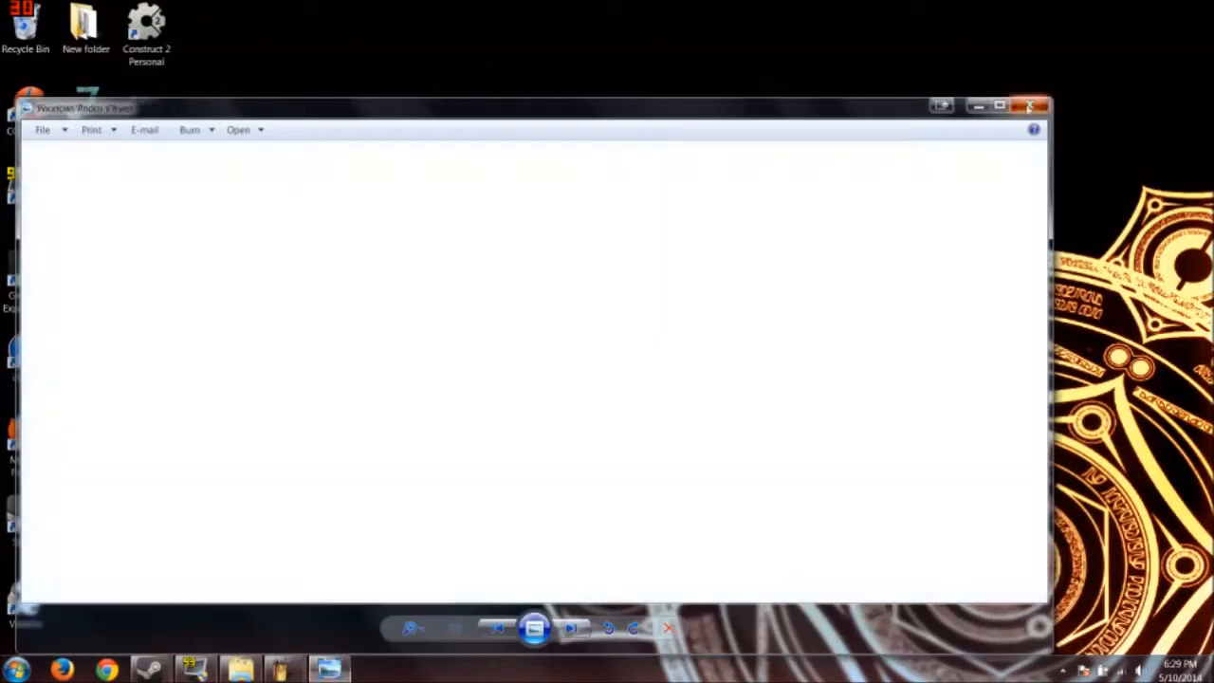
{"action": "right_click", "coordinate": [458, 178]}
{"action": "left_click", "coordinate": [488, 215]}
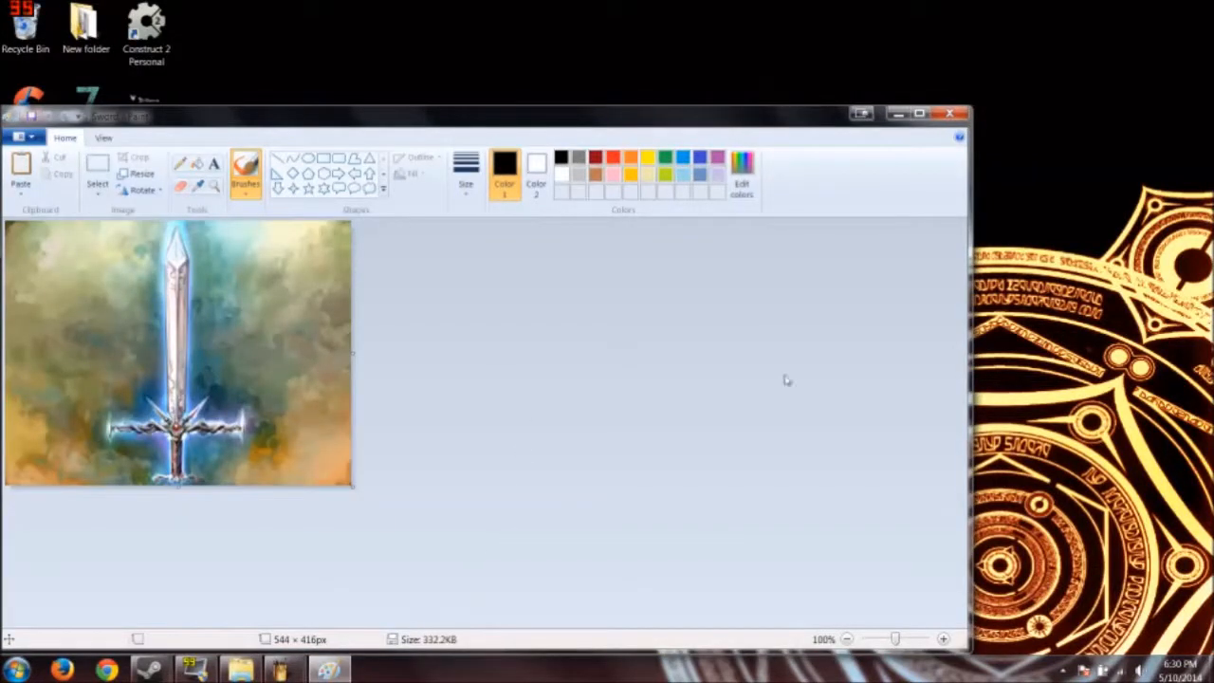
{"action": "left_click", "coordinate": [950, 112]}
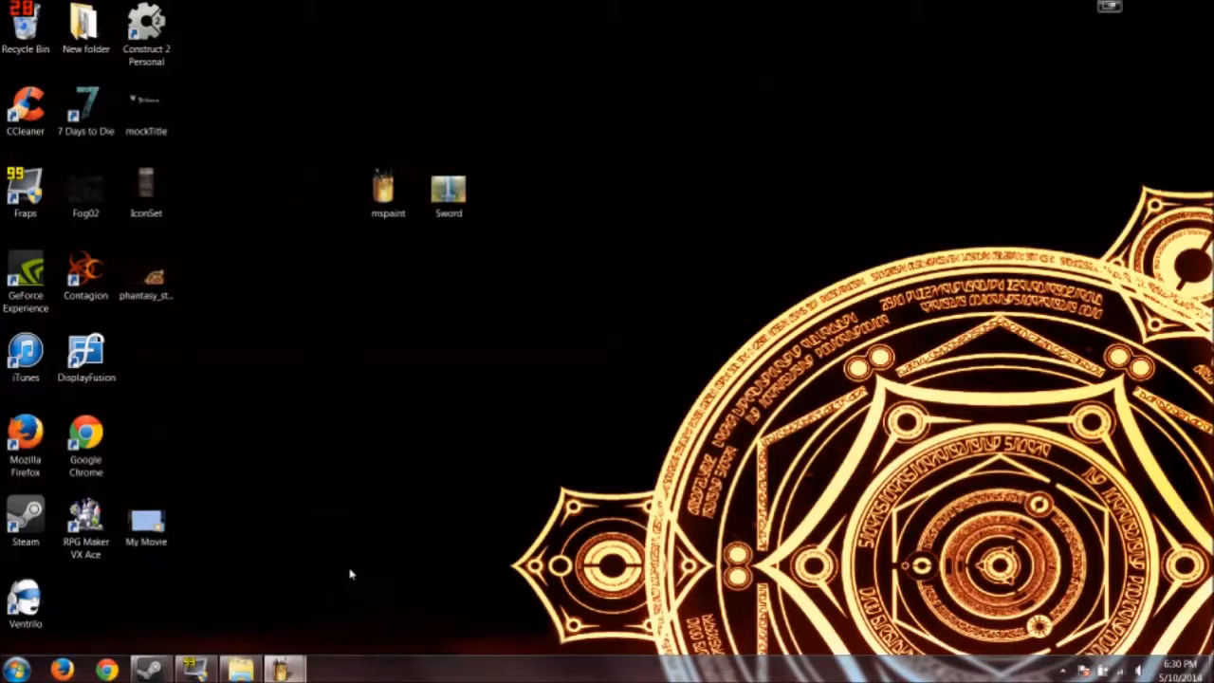
Step: Undo the shifted Sword picture and paste it again aligned with the canvas's upper-left corner
{"action": "key", "text": "ctrl+z"}
{"action": "key", "text": "ctrl+z"}
{"action": "key", "text": "ctrl+z"}
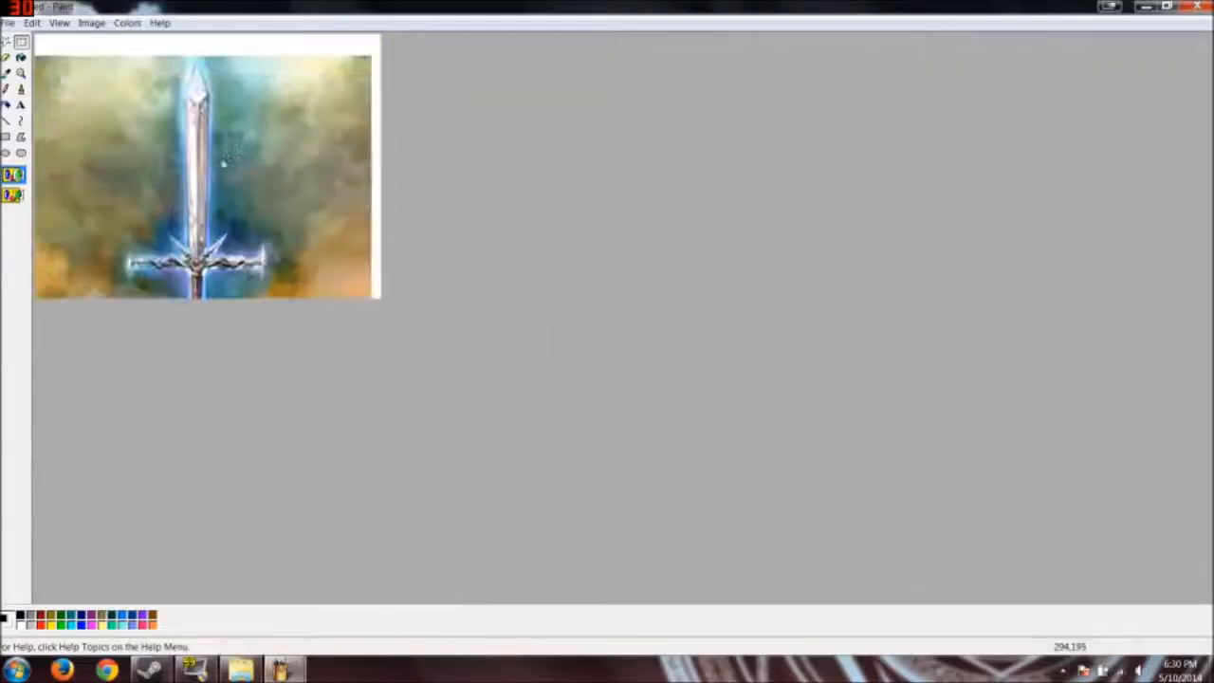
{"action": "key", "text": "ctrl+v"}
{"action": "key", "text": "ctrl+z"}
{"action": "key", "text": "ctrl+v"}
Step: Reduce the drawing from full screen to a smaller window and take the pasted Sword picture off the canvas
{"action": "mouse_move", "coordinate": [449, 7]}
{"action": "left_mouse_down"}
{"action": "mouse_move", "coordinate": [518, 57]}
{"action": "mouse_move", "coordinate": [484, 81]}
{"action": "left_mouse_up"}
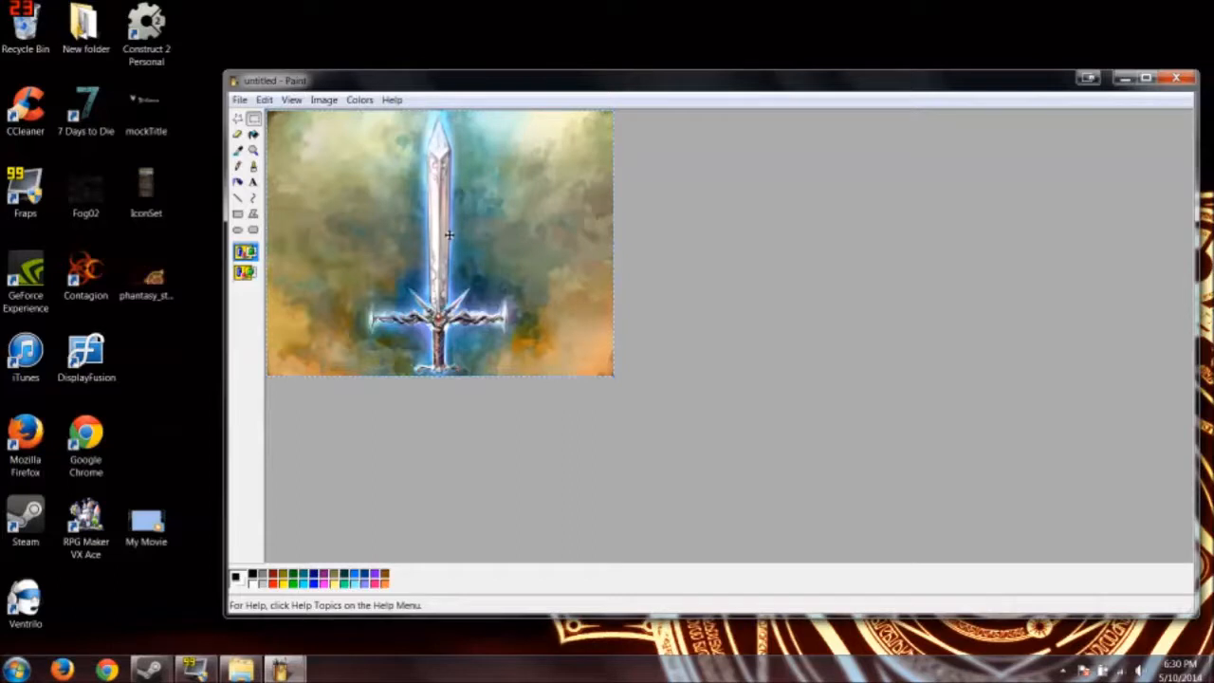
{"action": "key", "text": "ctrl+z"}
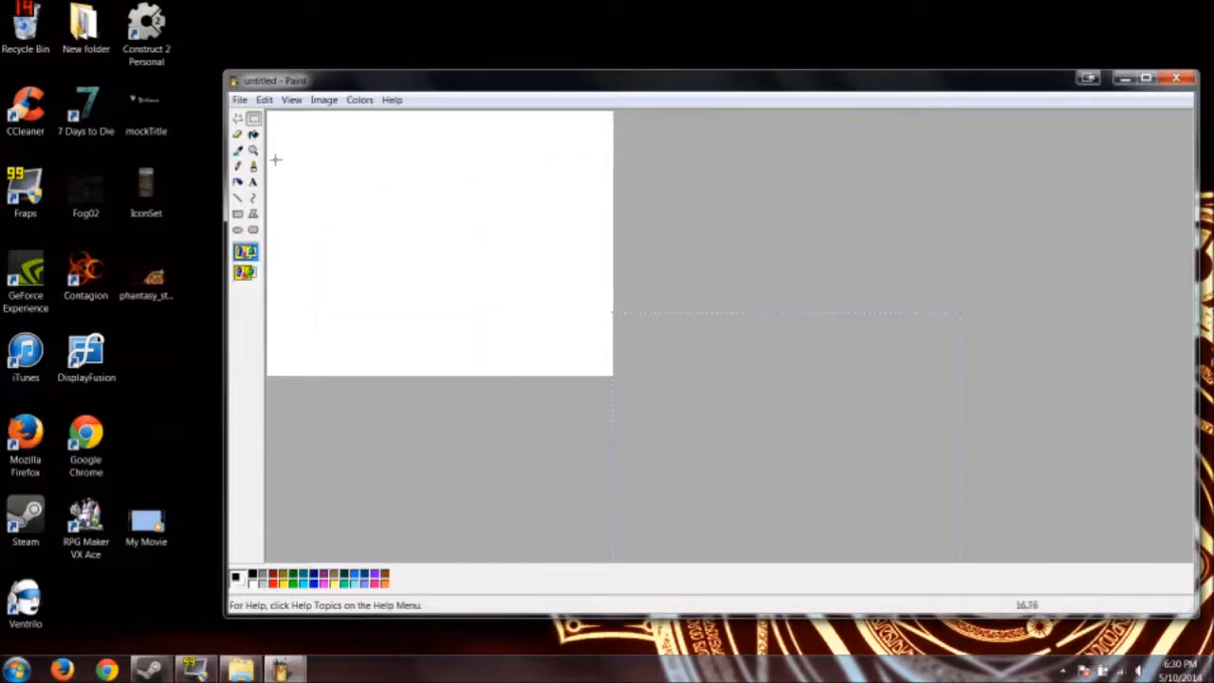
Step: Fill the entire blank canvas with dark red
{"action": "left_click", "coordinate": [238, 231]}
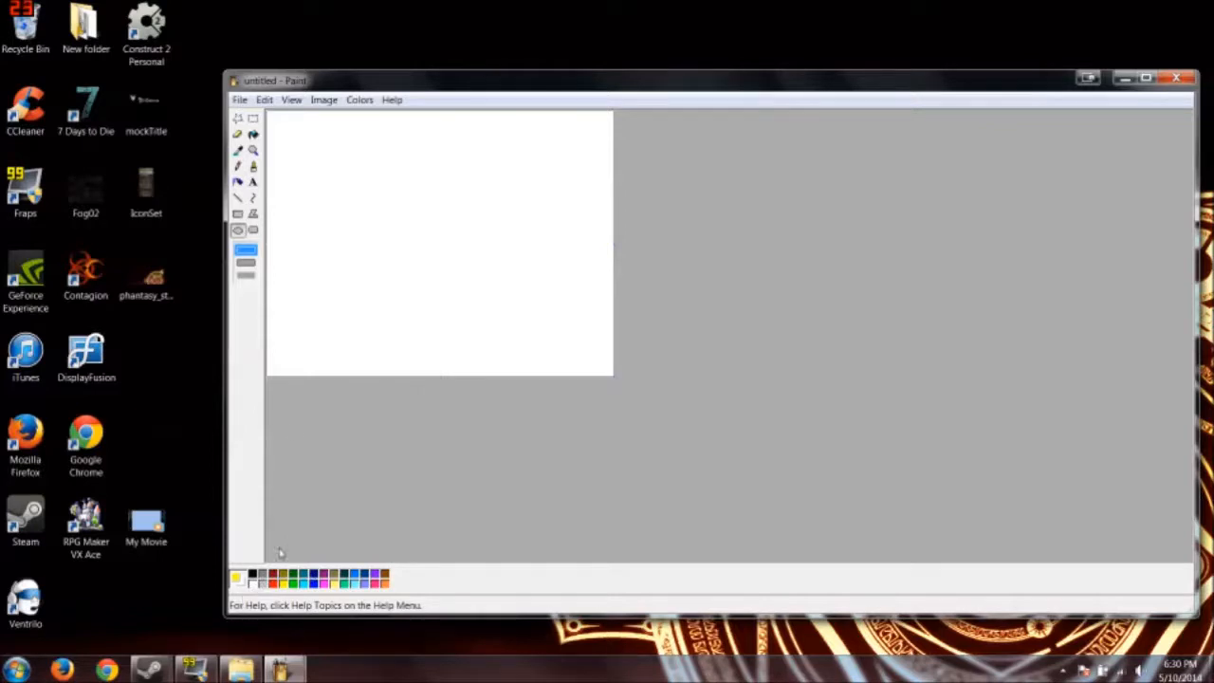
{"action": "left_click", "coordinate": [253, 133]}
{"action": "left_click", "coordinate": [334, 185]}
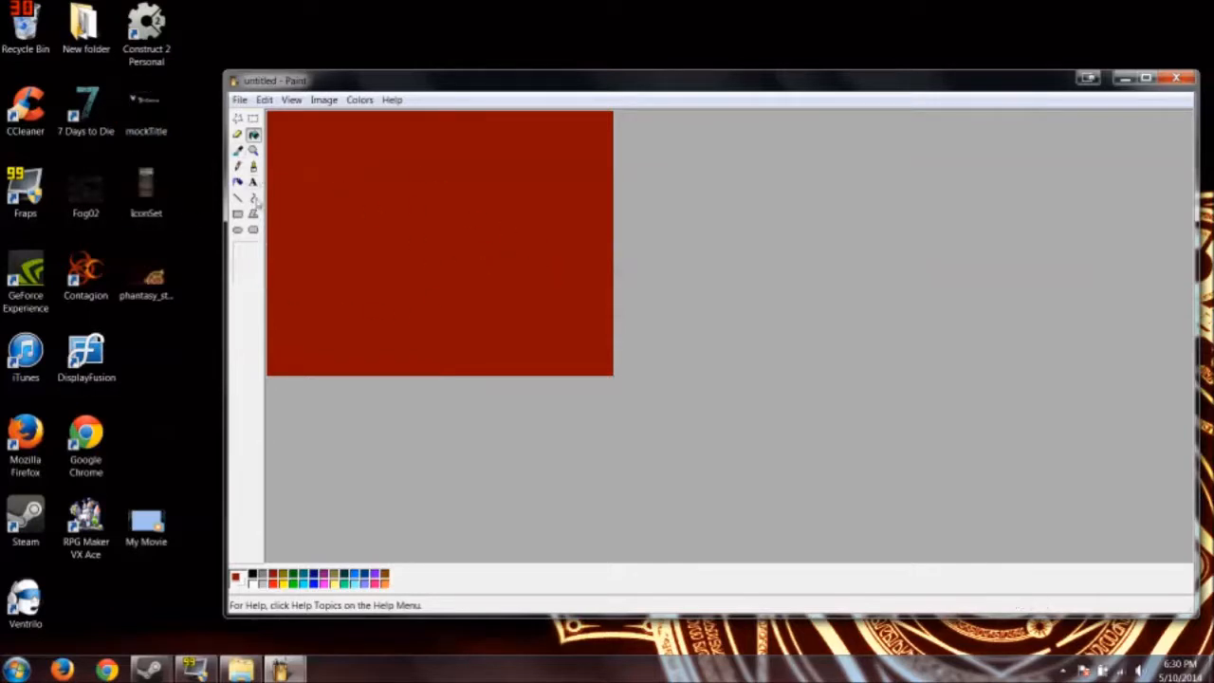
Step: Mark each of the four corners of the red canvas with a small white square brush dot
{"action": "left_click", "coordinate": [237, 231]}
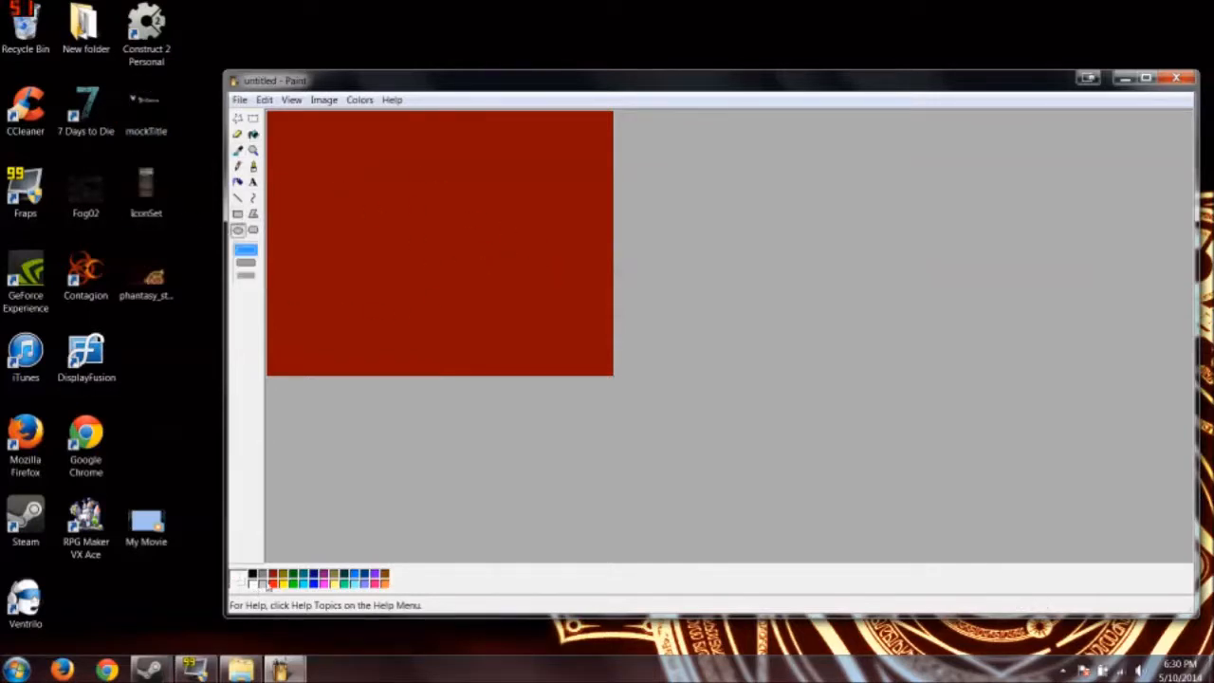
{"action": "left_click", "coordinate": [237, 214]}
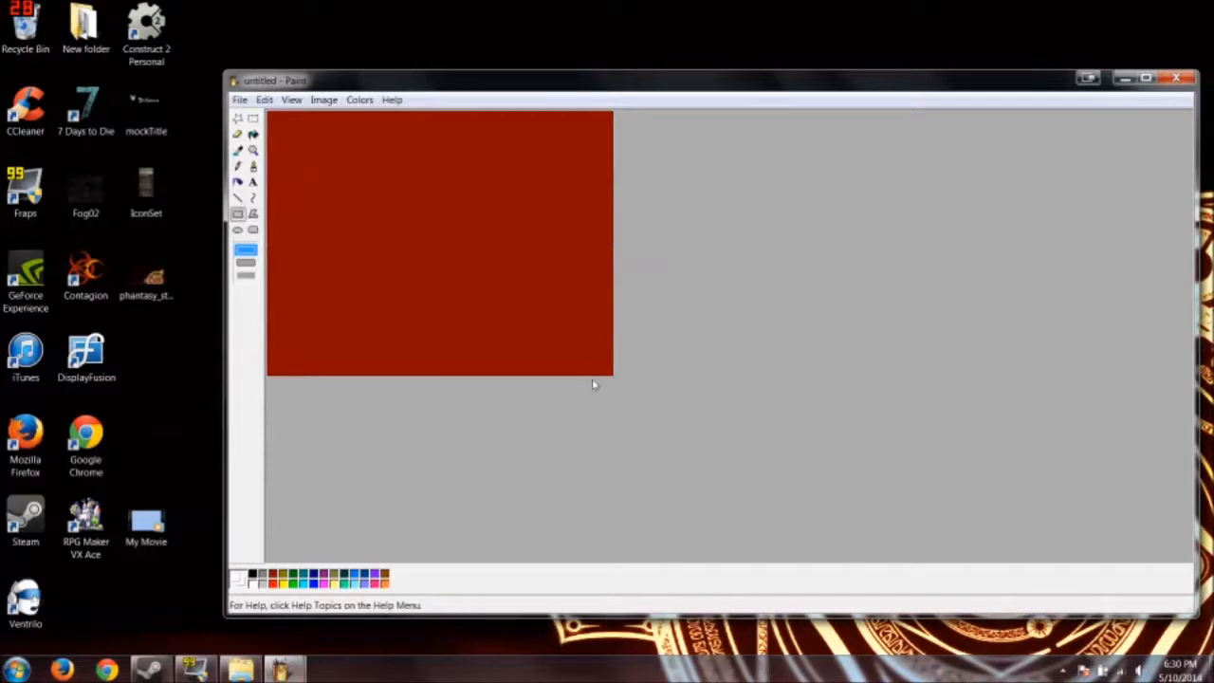
{"action": "left_click", "coordinate": [253, 166]}
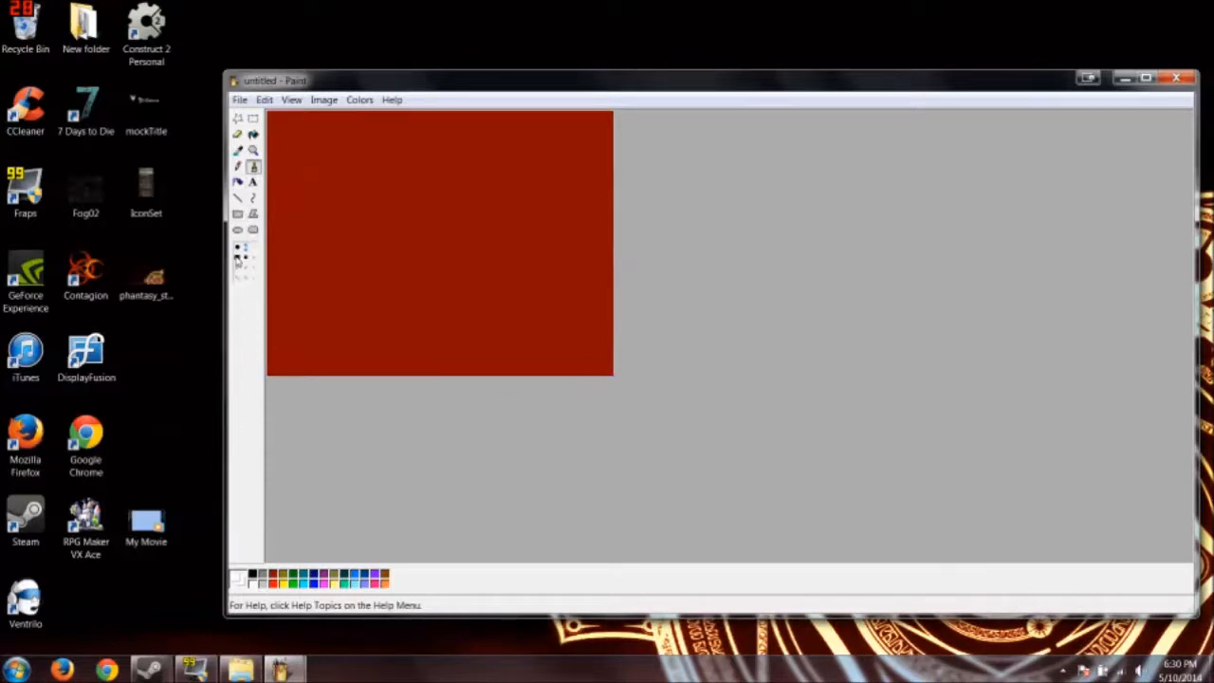
{"action": "left_click", "coordinate": [253, 150]}
{"action": "left_click", "coordinate": [275, 123]}
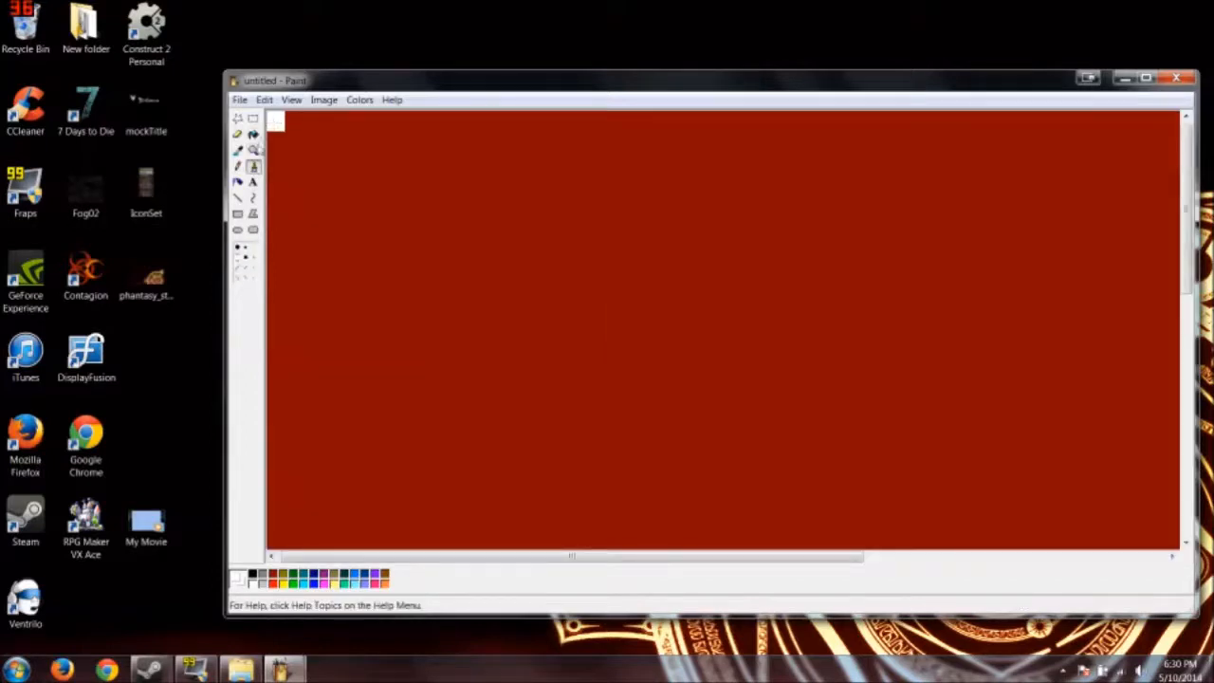
{"action": "left_click", "coordinate": [279, 142]}
{"action": "left_click", "coordinate": [253, 149]}
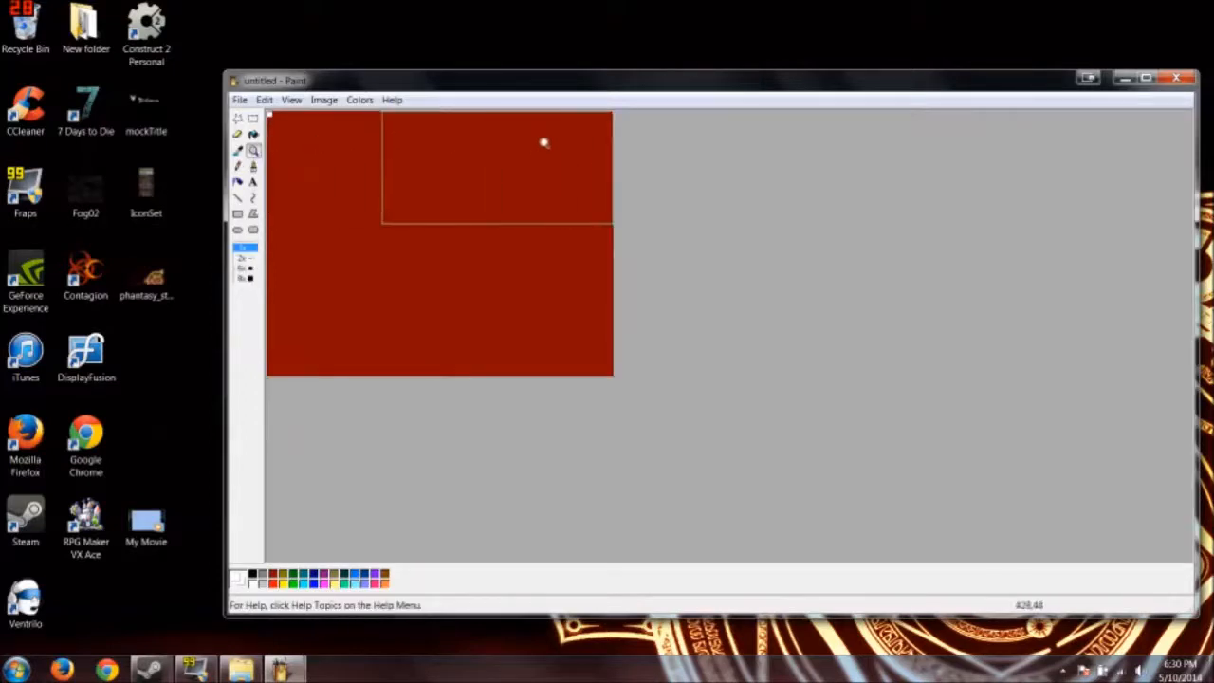
{"action": "left_click", "coordinate": [542, 142]}
{"action": "left_click_drag", "start_coordinate": [1186, 163], "coordinate": [1146, 469]}
{"action": "left_click_drag", "start_coordinate": [1141, 560], "coordinate": [271, 537]}
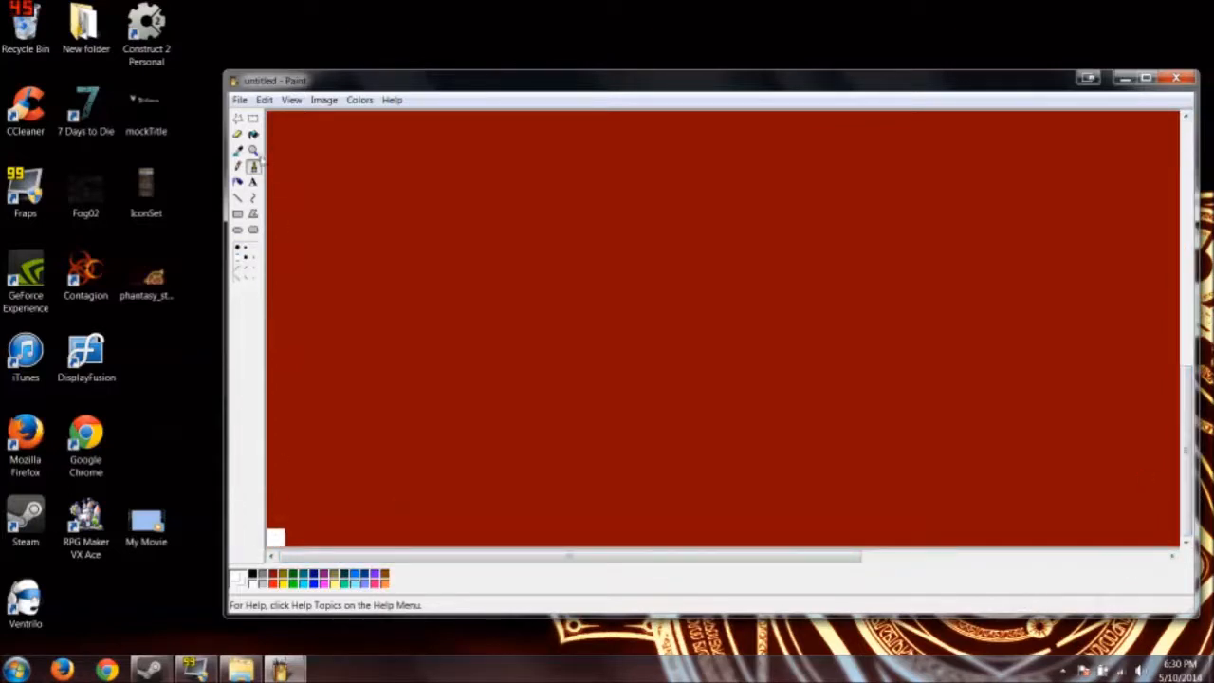
{"action": "left_click", "coordinate": [252, 150]}
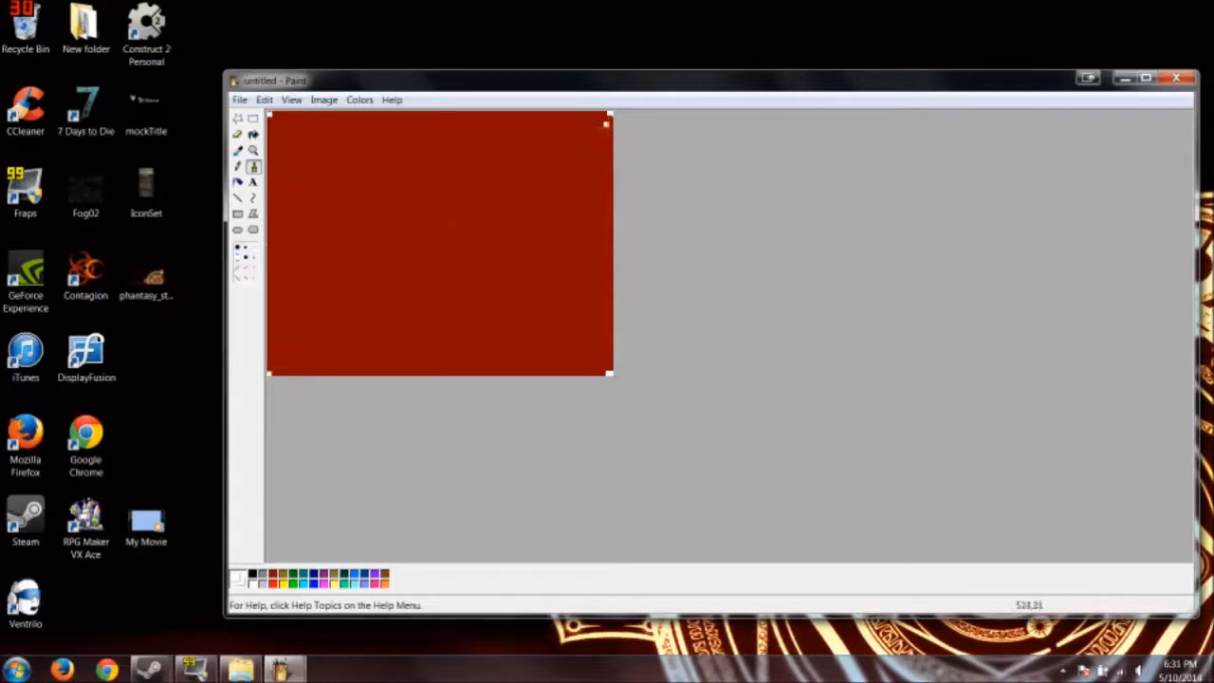
Step: Add a text box near the canvas's upper edge with a dark red background and white text SOME KIND OF TITLE
{"action": "left_click", "coordinate": [252, 181]}
{"action": "left_click_drag", "start_coordinate": [312, 130], "coordinate": [531, 195]}
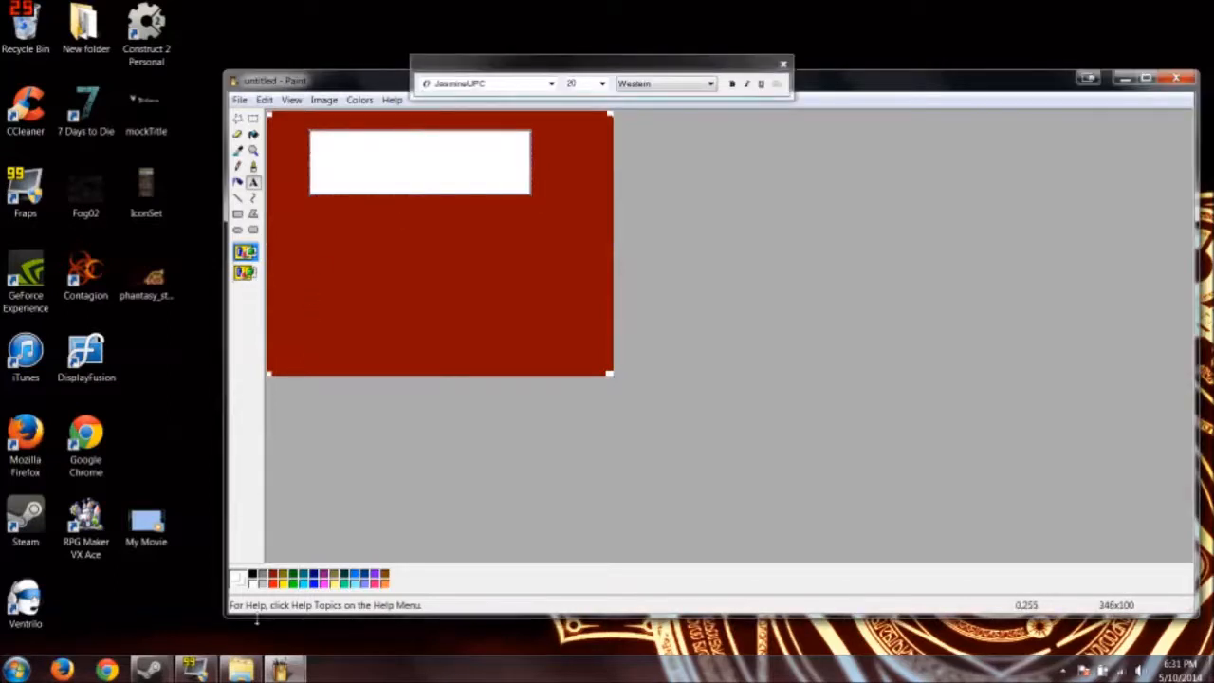
{"action": "right_click", "coordinate": [273, 577]}
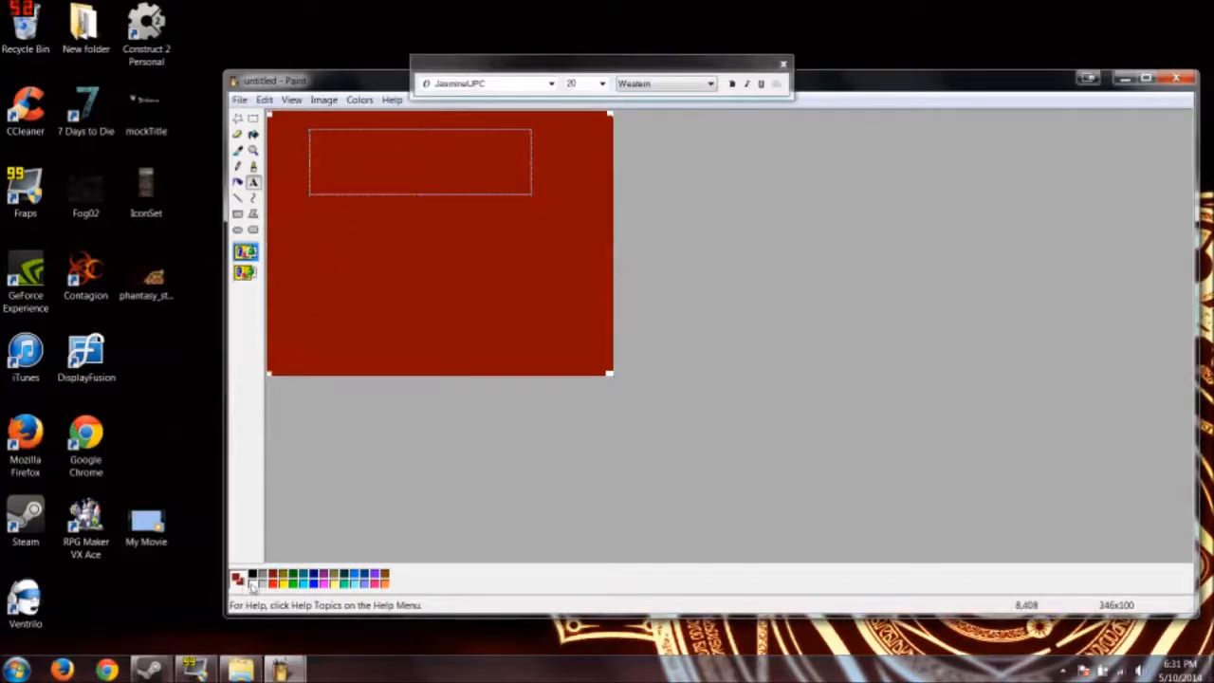
{"action": "type", "text": "TITLE"}
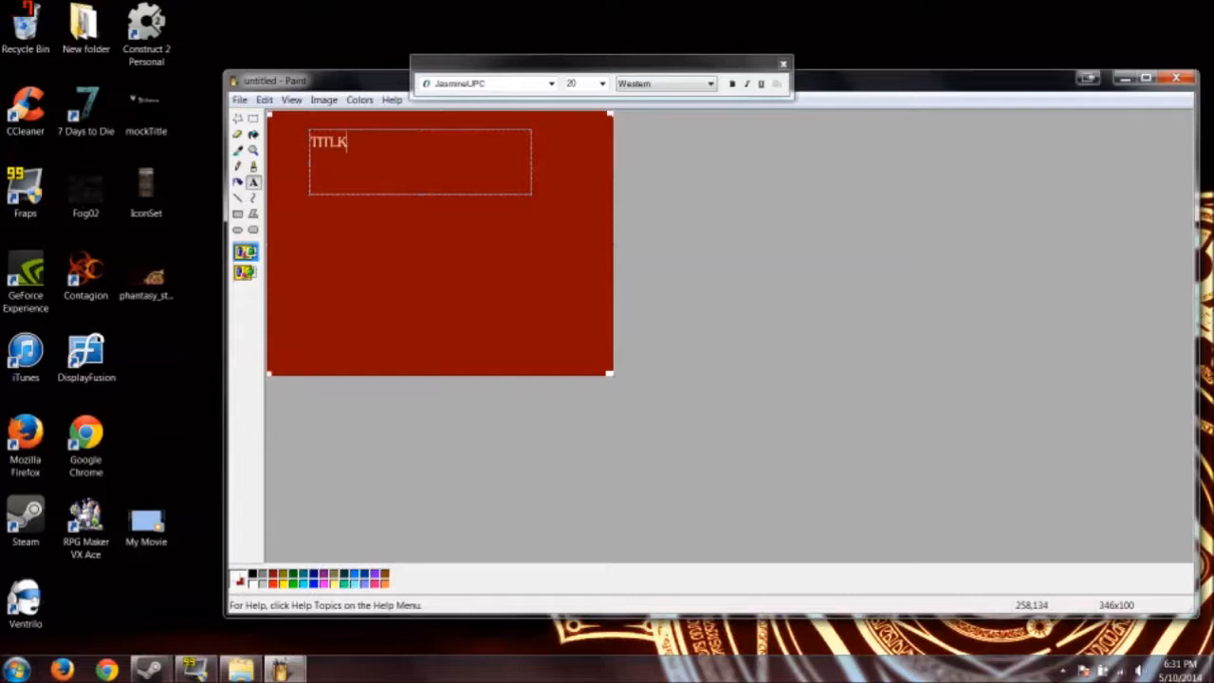
{"action": "type", "text": "SOME KIND OF"}
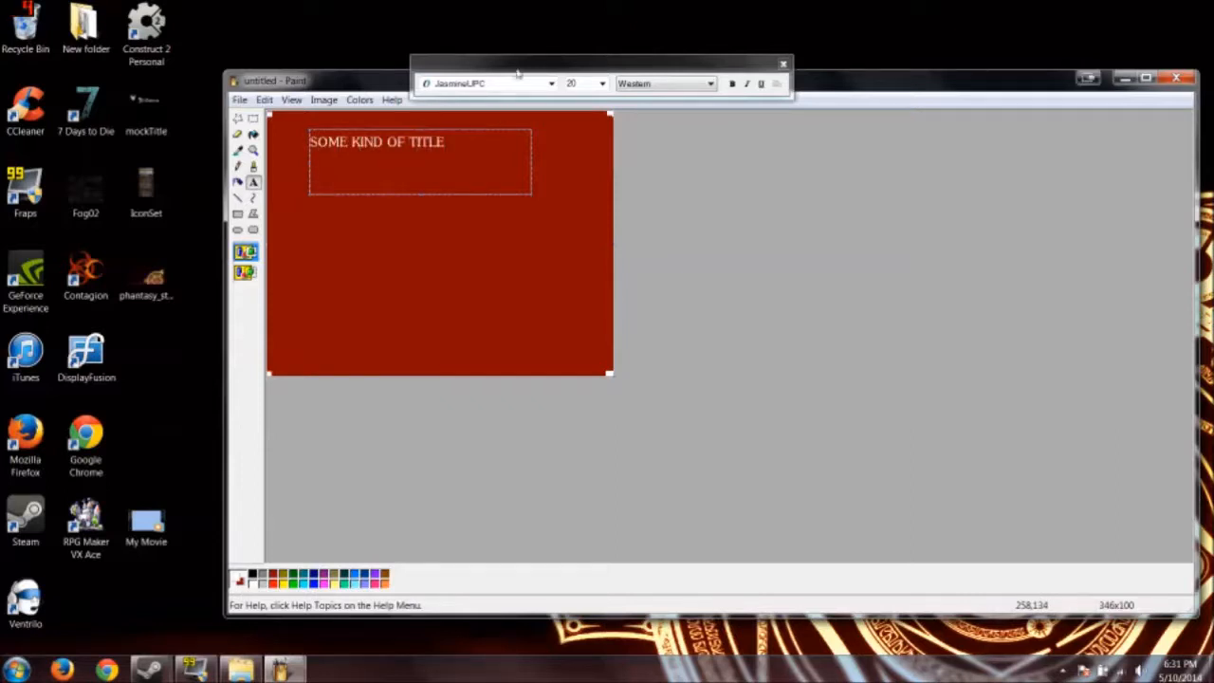
Step: Set the whole title text to font size 36 and place it on the canvas
{"action": "key", "text": "ctrl+a"}
{"action": "left_click", "coordinate": [603, 83]}
{"action": "left_click", "coordinate": [576, 237]}
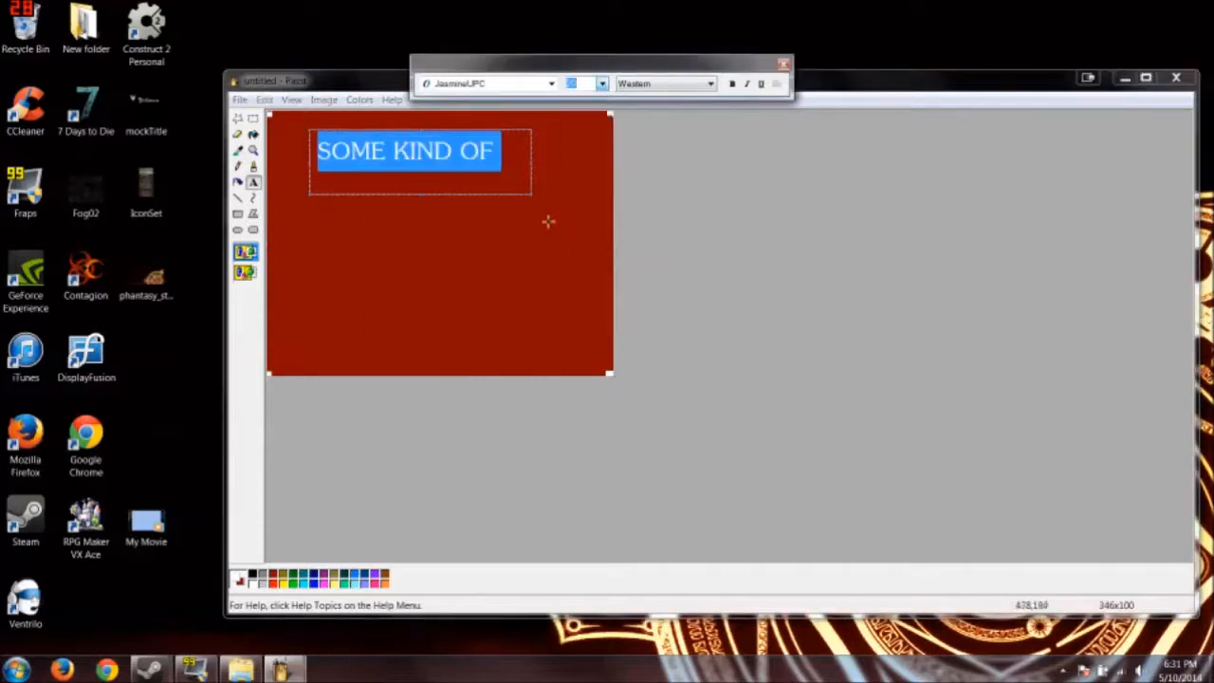
{"action": "left_click", "coordinate": [410, 263]}
Step: Select the words SOME KIND OF and move them to the horizontal middle of the canvas's upper half
{"action": "left_click_drag", "start_coordinate": [341, 133], "coordinate": [509, 179]}
{"action": "right_click", "coordinate": [514, 199]}
{"action": "left_click", "coordinate": [253, 119]}
{"action": "left_click_drag", "start_coordinate": [305, 133], "coordinate": [529, 213]}
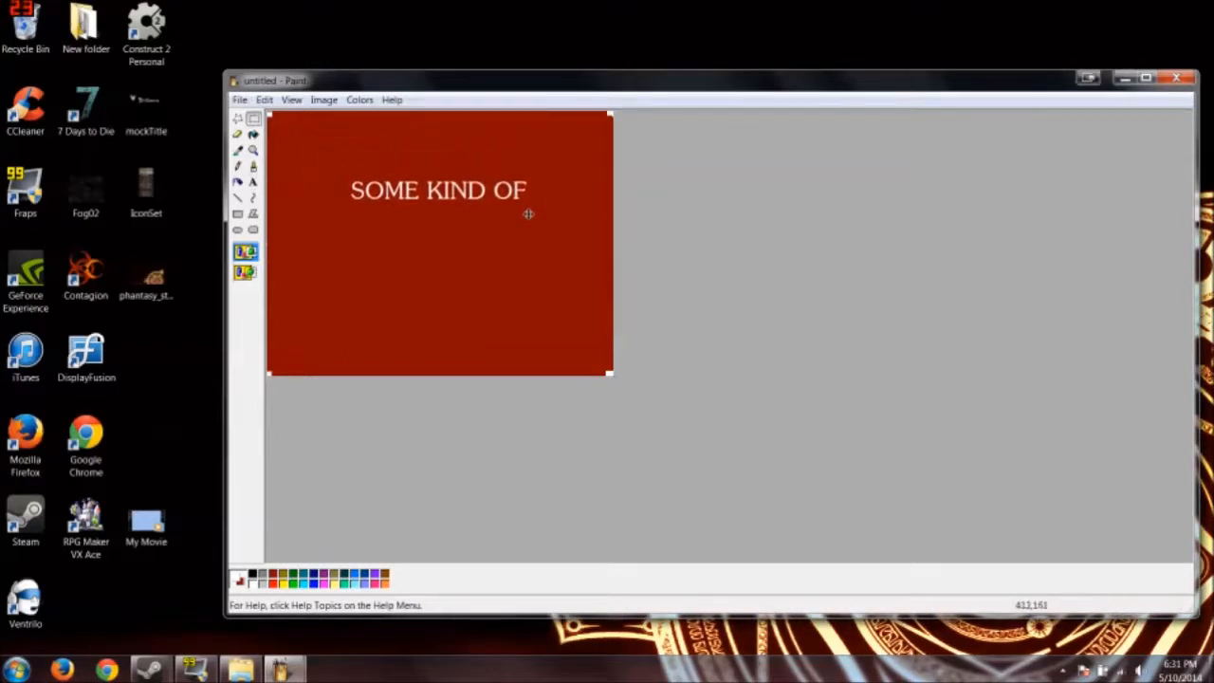
{"action": "left_click", "coordinate": [385, 439]}
Step: Draw a thin white vertical guide line and a horizontal one crossing at the canvas's centre
{"action": "left_click", "coordinate": [238, 198]}
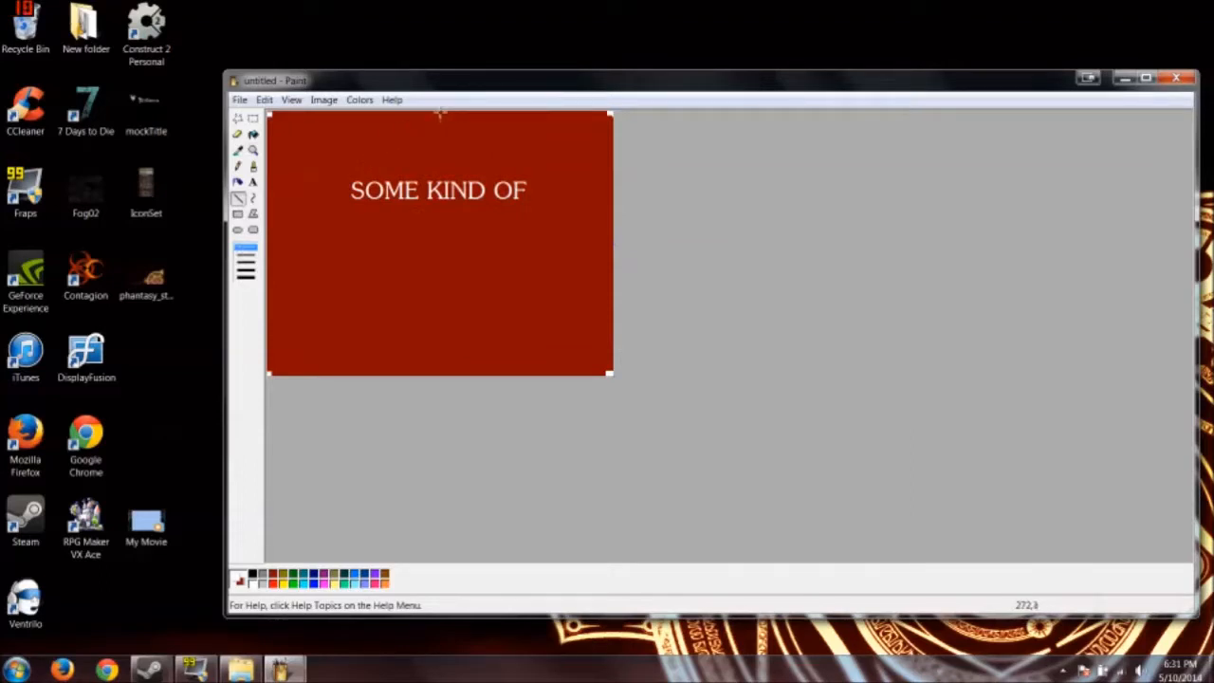
{"action": "left_click_drag", "start_coordinate": [439, 113], "coordinate": [389, 265], "text": "shift"}
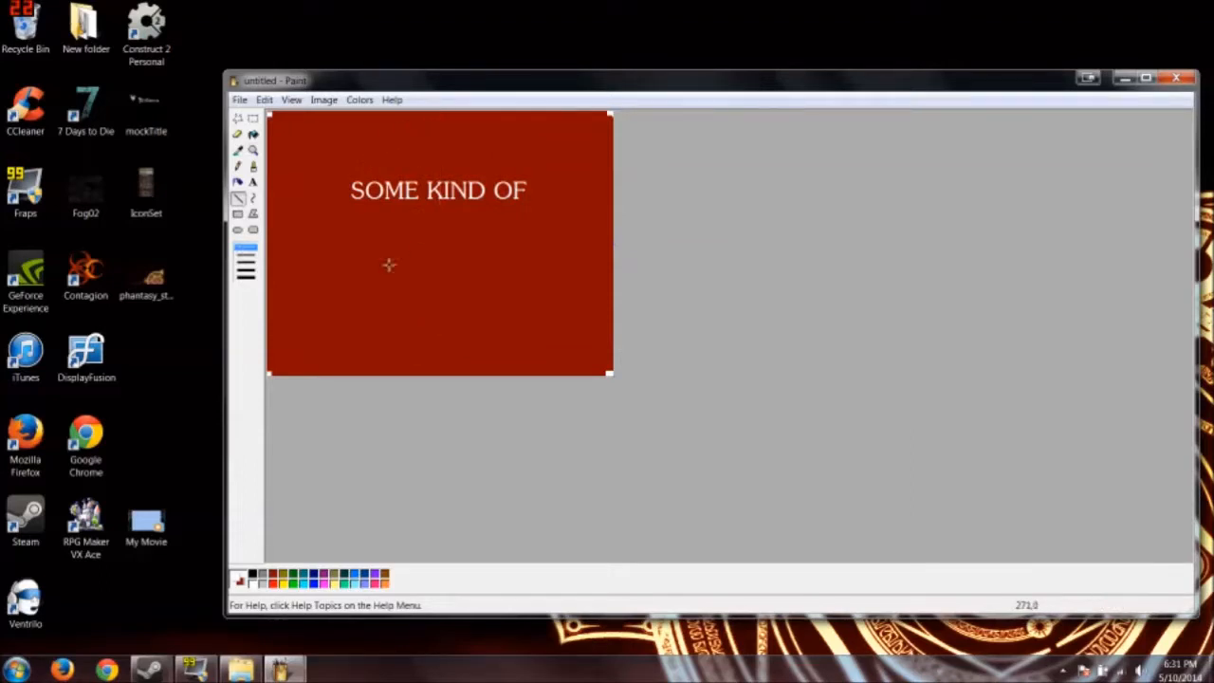
{"action": "left_click", "coordinate": [252, 150]}
{"action": "left_click", "coordinate": [475, 126]}
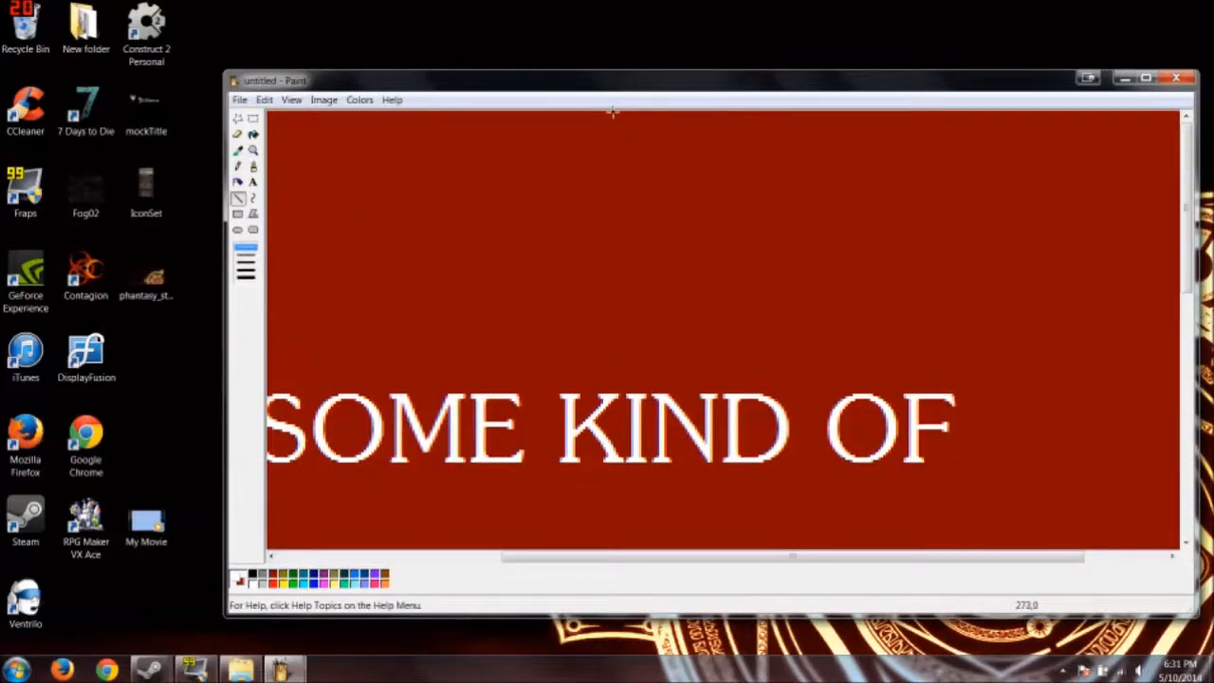
{"action": "mouse_move", "coordinate": [612, 115]}
{"action": "left_mouse_down", "text": "shift"}
{"action": "mouse_move", "coordinate": [597, 276]}
{"action": "mouse_move", "coordinate": [612, 555]}
{"action": "left_mouse_up", "text": "shift"}
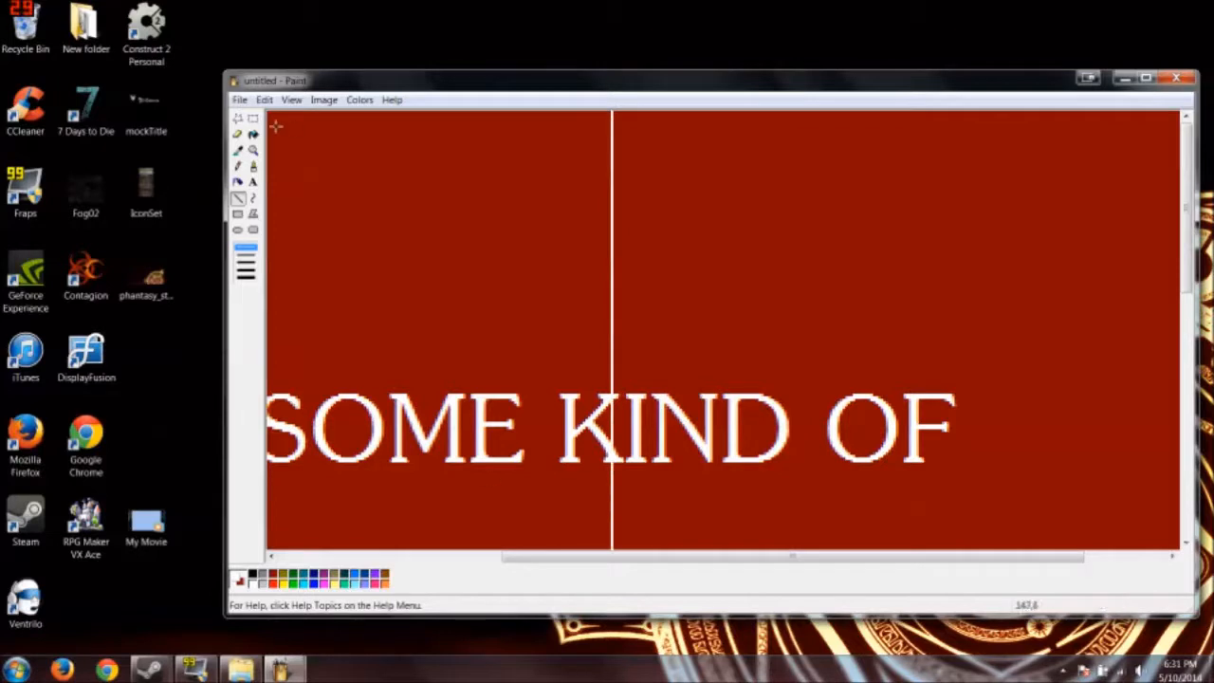
{"action": "left_click", "coordinate": [252, 150]}
{"action": "left_click", "coordinate": [312, 166]}
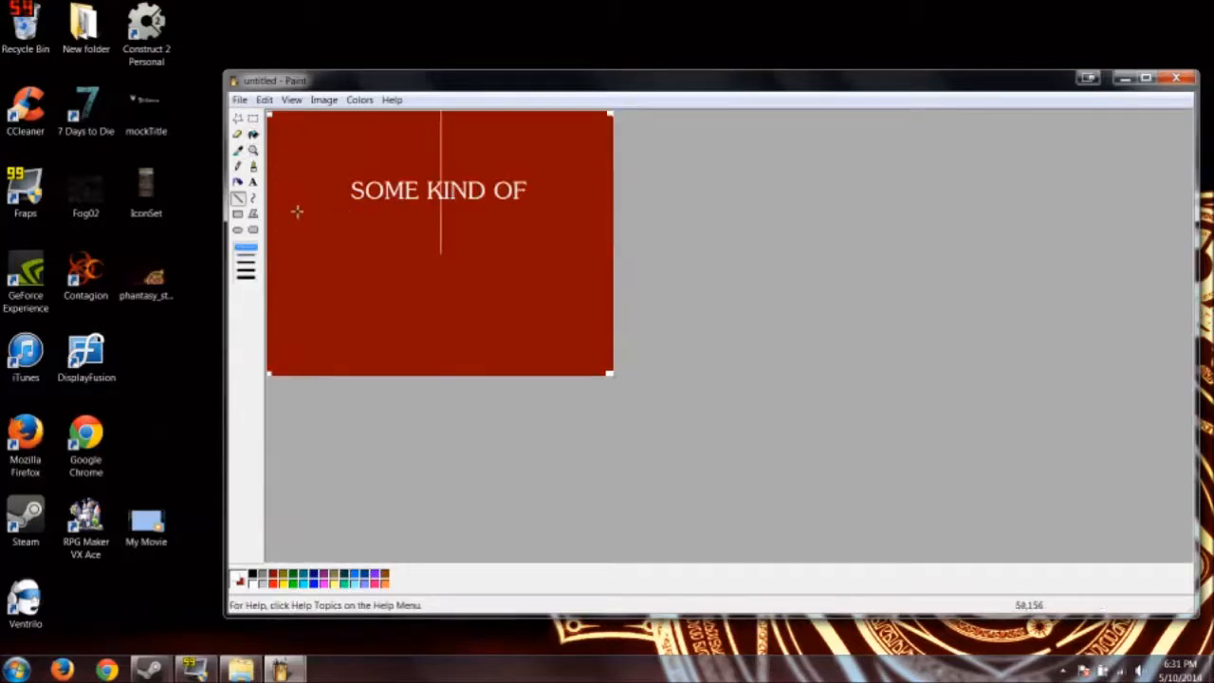
{"action": "left_click_drag", "start_coordinate": [270, 244], "coordinate": [645, 271], "text": "shift"}
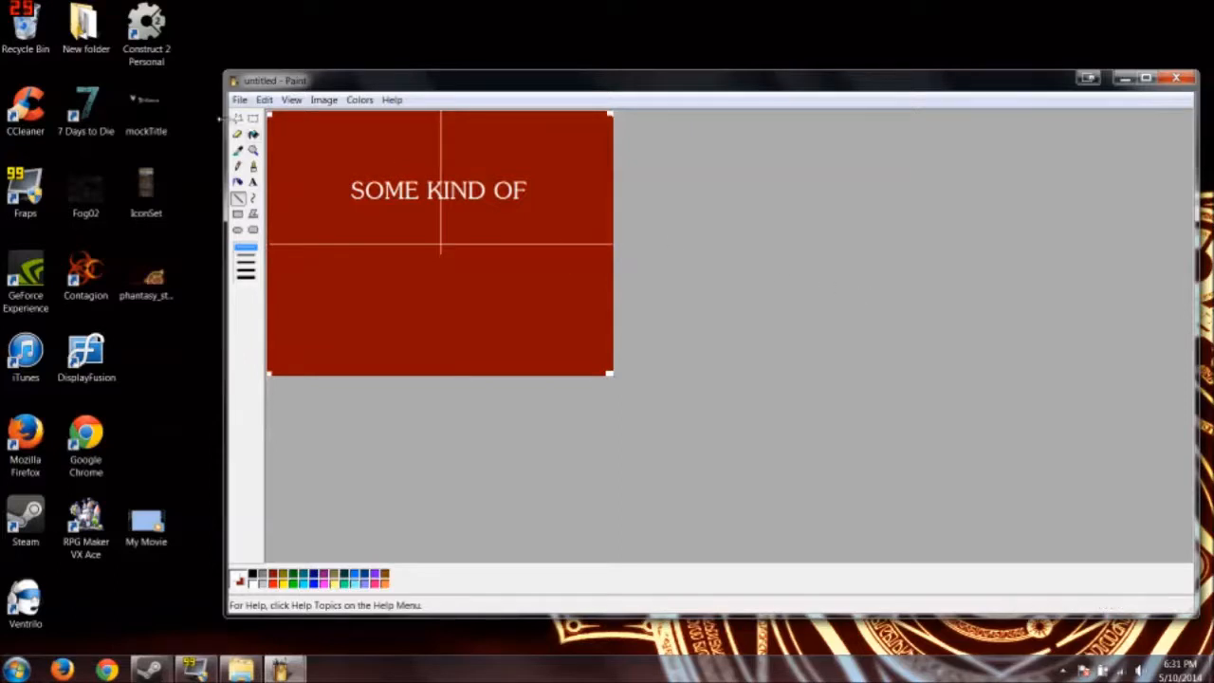
Step: Select the words SOME KIND OF and move them off the canvas to remove them
{"action": "left_click", "coordinate": [253, 118]}
{"action": "left_click_drag", "start_coordinate": [323, 206], "coordinate": [528, 195]}
{"action": "left_click", "coordinate": [306, 171]}
{"action": "left_click_drag", "start_coordinate": [321, 169], "coordinate": [573, 214]}
{"action": "left_click_drag", "start_coordinate": [550, 195], "coordinate": [1157, 323]}
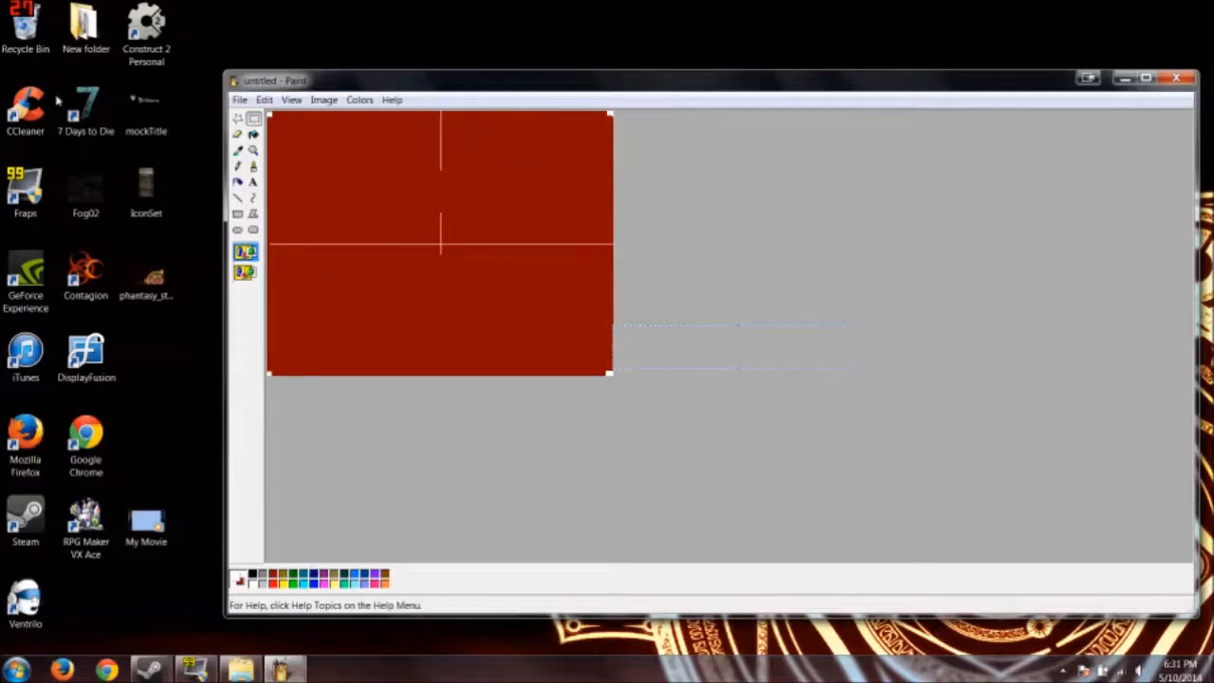
Step: Add the white text Super Duper Adventure in a wide text box above the horizontal guide line
{"action": "left_click", "coordinate": [253, 181]}
{"action": "left_click_drag", "start_coordinate": [316, 174], "coordinate": [626, 214]}
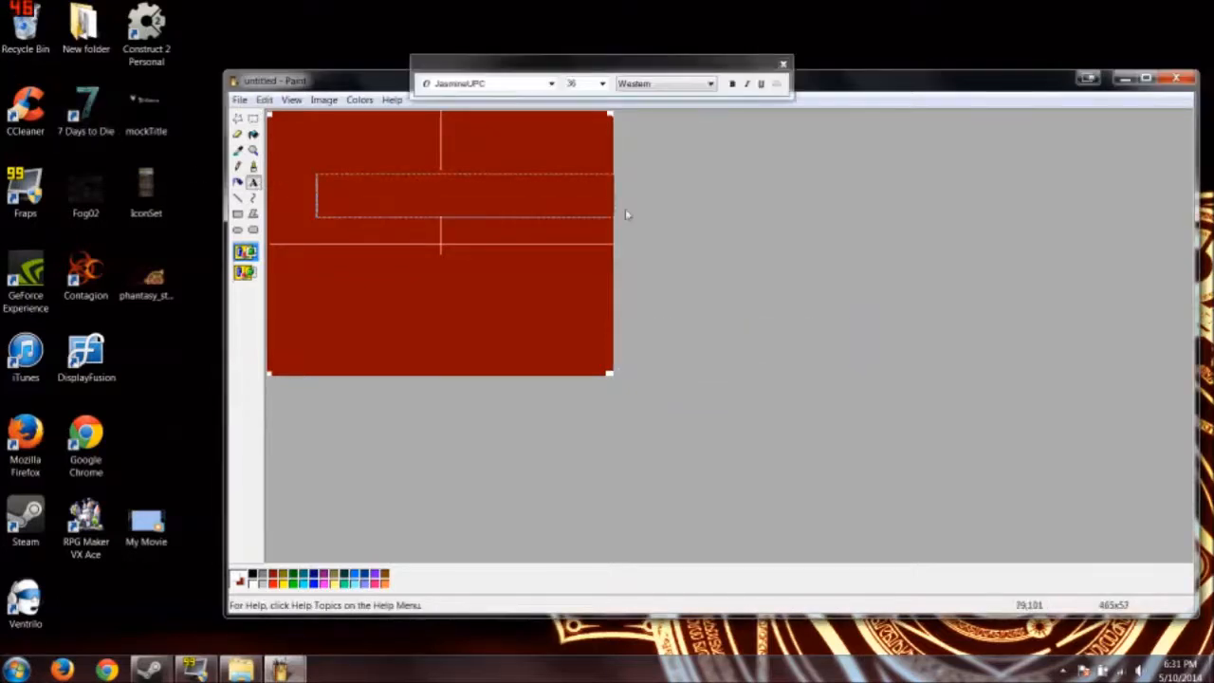
{"action": "type", "text": "Super "}
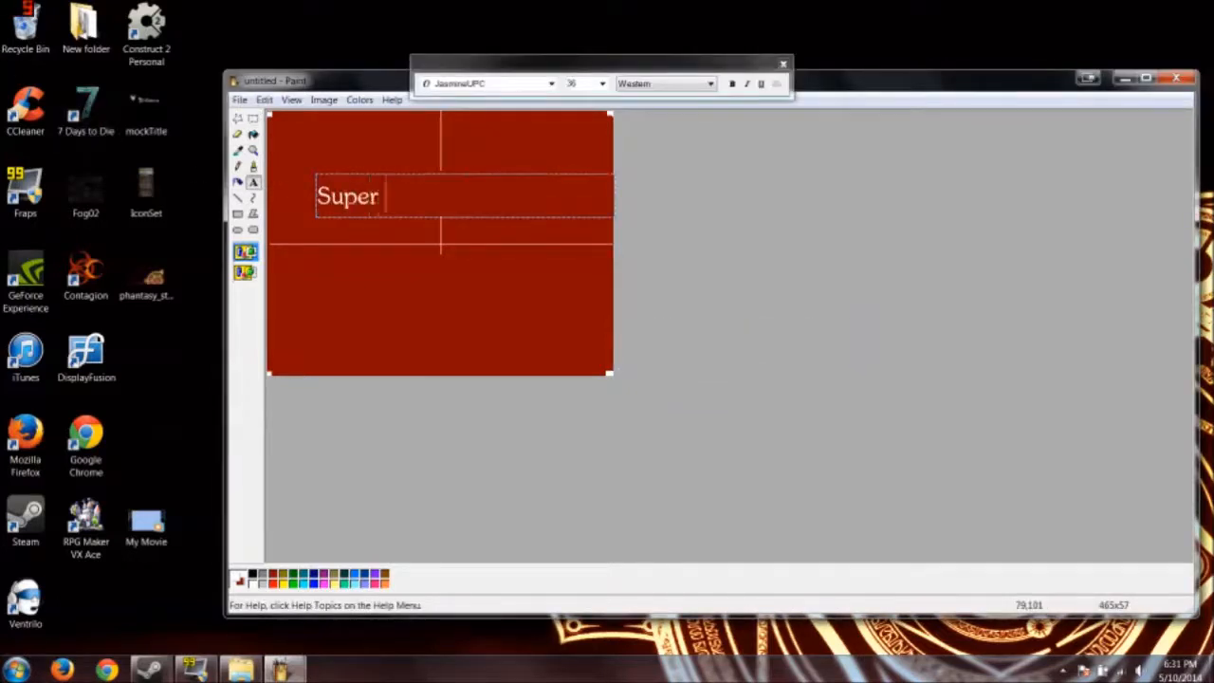
{"action": "type", "text": "Duper Adventure"}
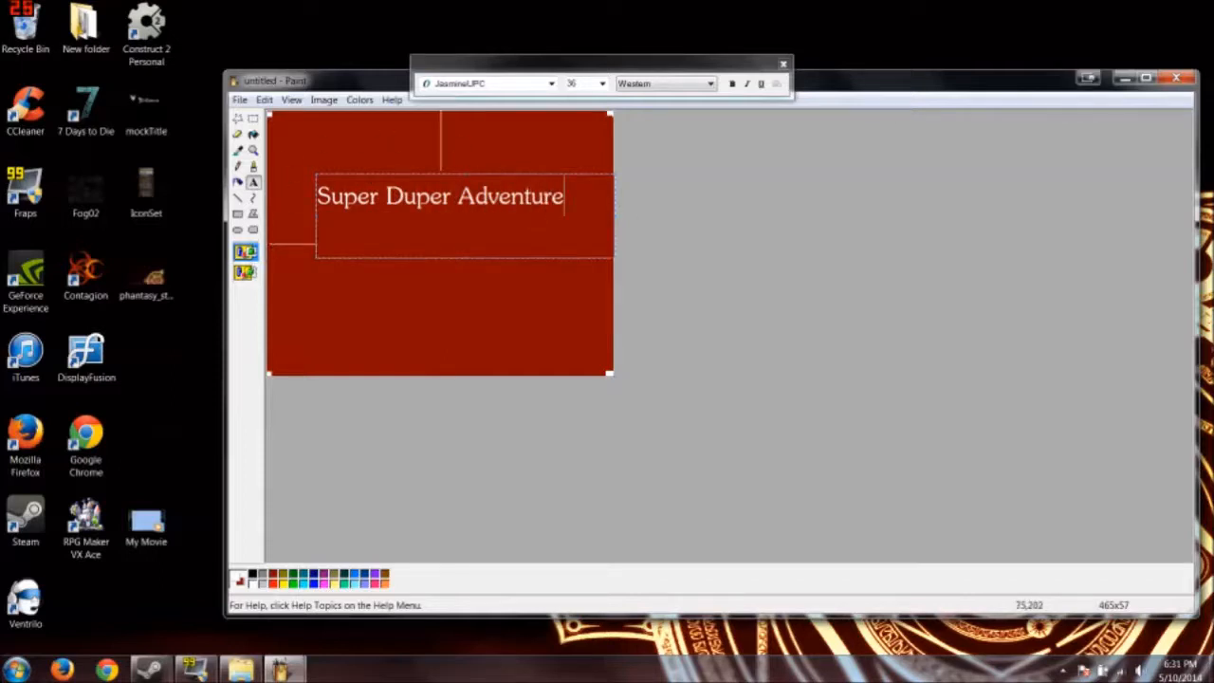
Step: Shift the Super Duper Adventure text slightly right inside its box and give the box a transparent background
{"action": "key", "text": "BackSpace"}
{"action": "left_click", "coordinate": [242, 268]}
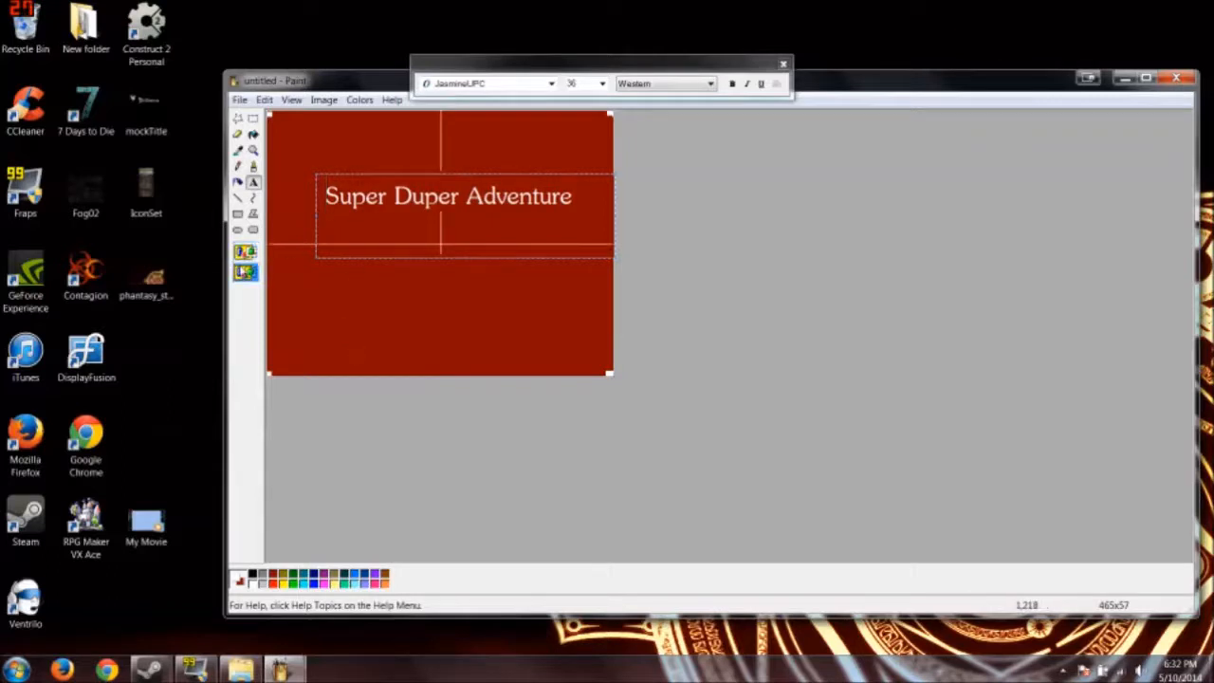
{"action": "left_click", "coordinate": [317, 138]}
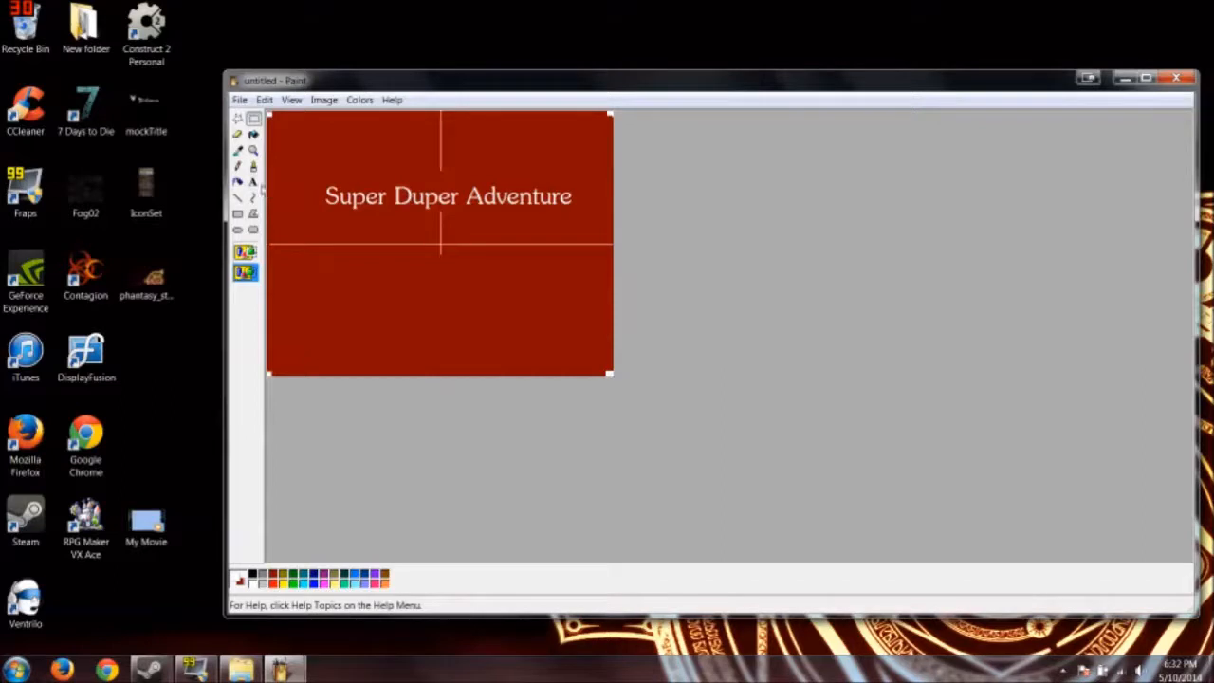
Step: Add the size 16 text lines New Game, Continue and Exit Game, and move them to the canvas's lower-right corner
{"action": "left_click_drag", "start_coordinate": [391, 268], "coordinate": [561, 337]}
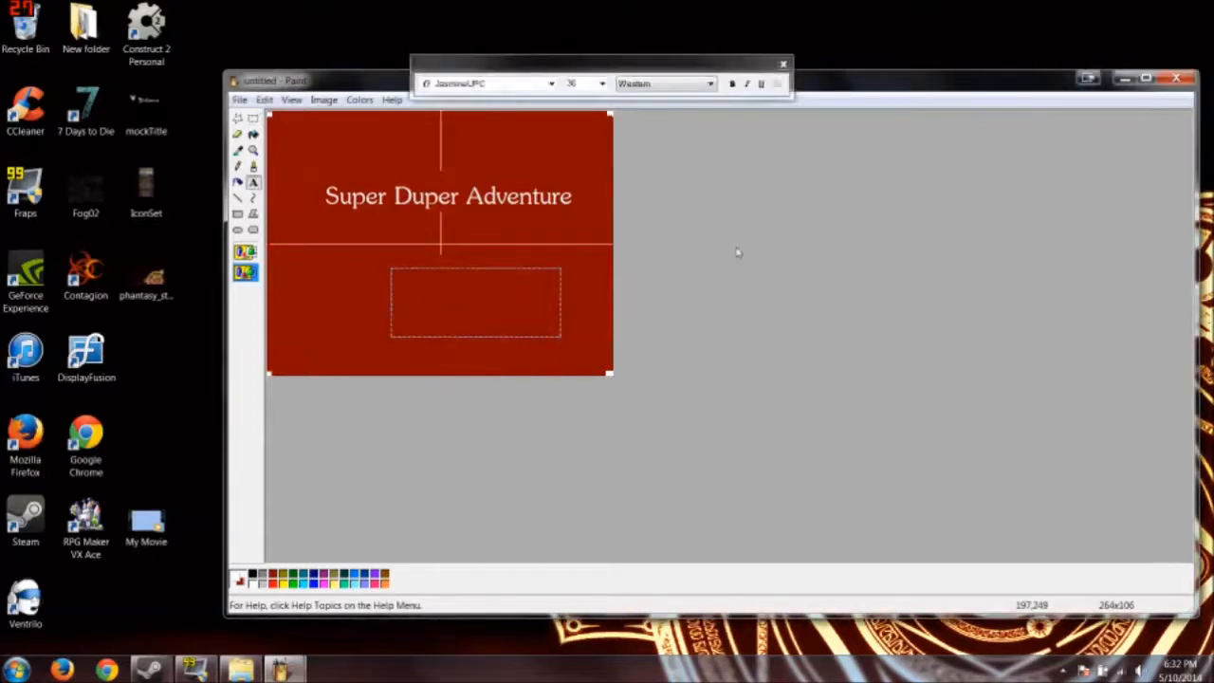
{"action": "left_click", "coordinate": [603, 83]}
{"action": "left_click", "coordinate": [583, 159]}
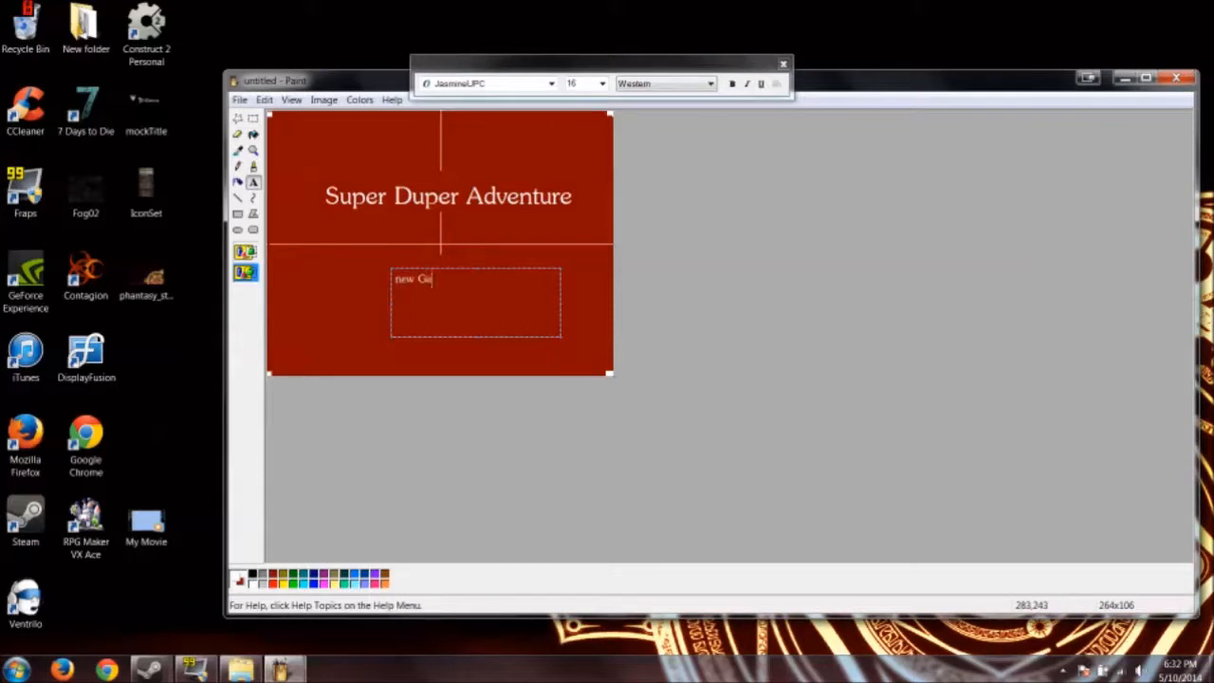
{"action": "key", "text": "BackSpace"}
{"action": "key", "text": "BackSpace"}
{"action": "key", "text": "BackSpace"}
{"action": "key", "text": "BackSpace"}
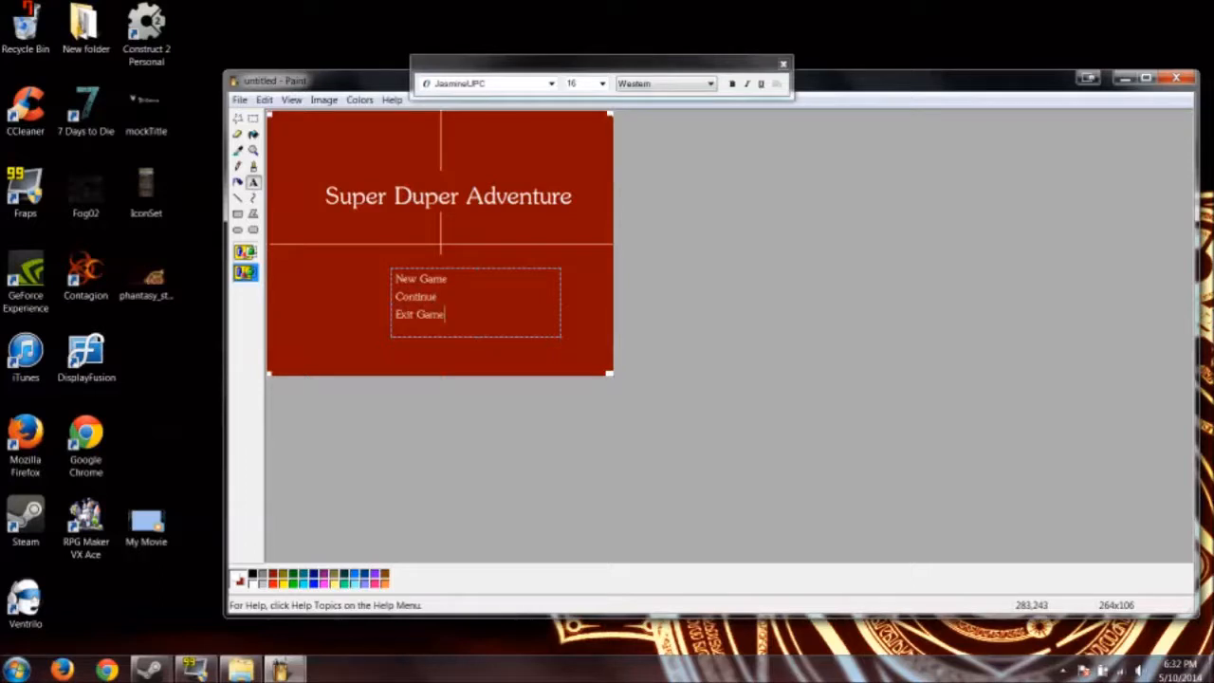
{"action": "left_click", "coordinate": [379, 136]}
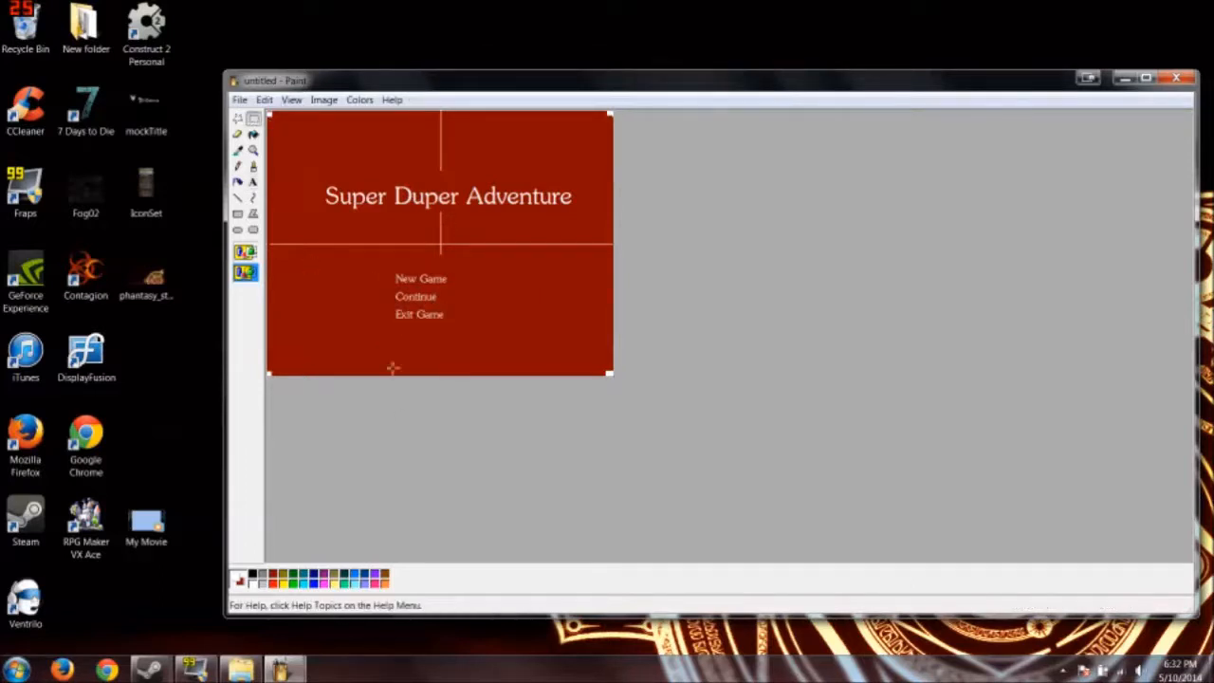
{"action": "mouse_move", "coordinate": [377, 265]}
{"action": "left_mouse_down"}
{"action": "mouse_move", "coordinate": [488, 341]}
{"action": "mouse_move", "coordinate": [561, 317]}
{"action": "mouse_move", "coordinate": [597, 341]}
{"action": "mouse_move", "coordinate": [606, 375]}
{"action": "left_mouse_up"}
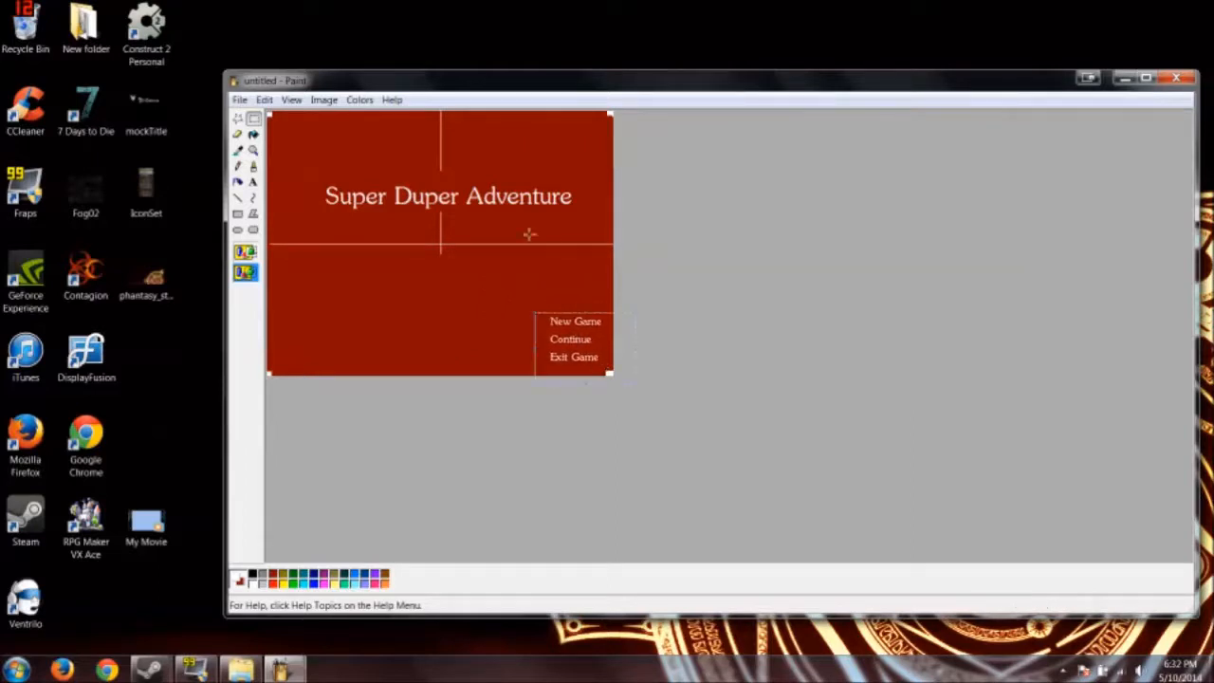
Step: Select the remaining pieces of the centre guide lines and move them off the canvas to remove them
{"action": "left_click_drag", "start_coordinate": [420, 177], "coordinate": [463, 82]}
{"action": "left_click_drag", "start_coordinate": [442, 142], "coordinate": [943, 248]}
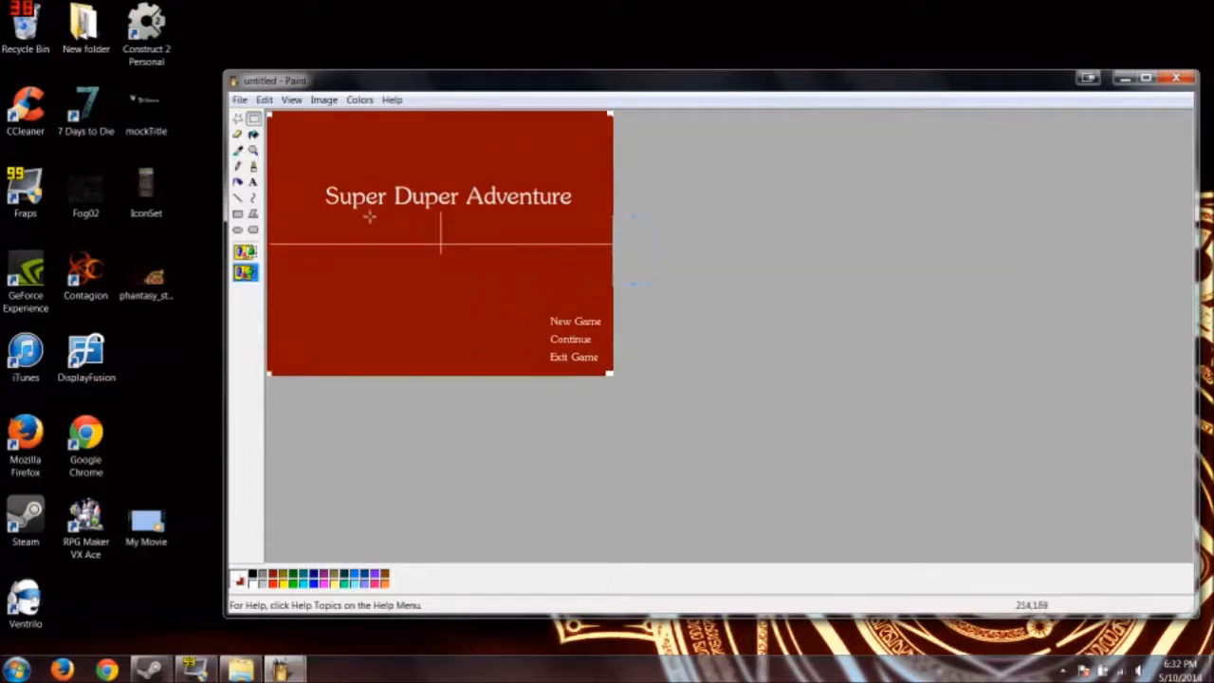
{"action": "left_click_drag", "start_coordinate": [281, 213], "coordinate": [935, 270]}
{"action": "left_click_drag", "start_coordinate": [454, 222], "coordinate": [434, 212]}
{"action": "left_click_drag", "start_coordinate": [324, 270], "coordinate": [228, 214]}
{"action": "left_click_drag", "start_coordinate": [290, 250], "coordinate": [804, 210]}
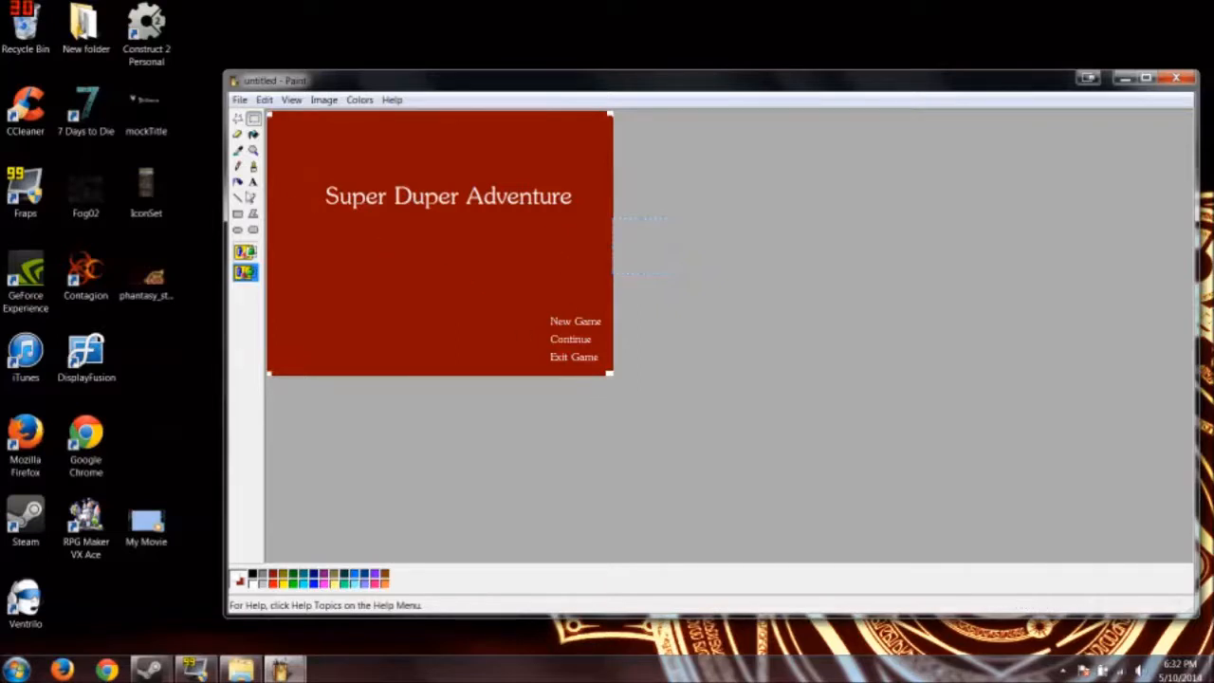
Step: Select the Super Duper Adventure title and move it to the canvas's upper-left area
{"action": "left_click_drag", "start_coordinate": [297, 176], "coordinate": [495, 162]}
{"action": "left_click", "coordinate": [459, 219]}
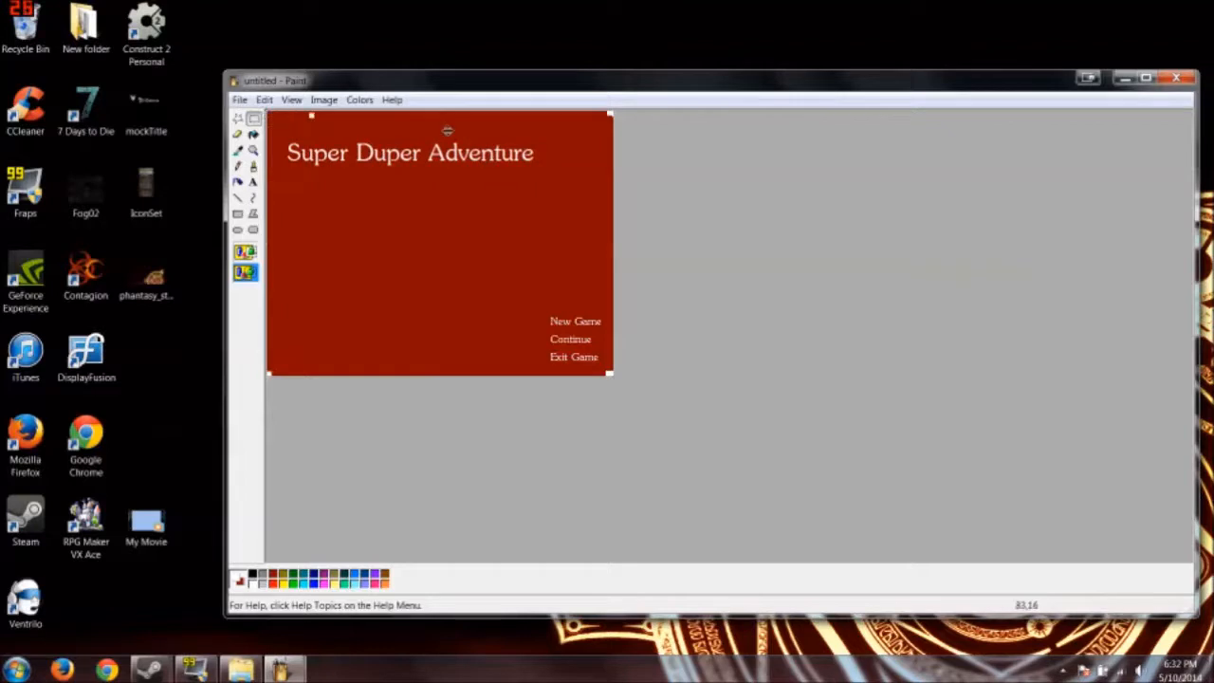
Step: Delete the white corner marks around the canvas
{"action": "left_click_drag", "start_coordinate": [583, 132], "coordinate": [655, 92]}
{"action": "key", "text": "Delete"}
{"action": "left_click_drag", "start_coordinate": [597, 363], "coordinate": [612, 375]}
{"action": "key", "text": "Delete"}
{"action": "left_click_drag", "start_coordinate": [334, 353], "coordinate": [266, 375]}
{"action": "key", "text": "Delete"}
Step: Switch to RPG Maker VX Ace and create a new project named Project4
{"action": "left_click", "coordinate": [86, 539]}
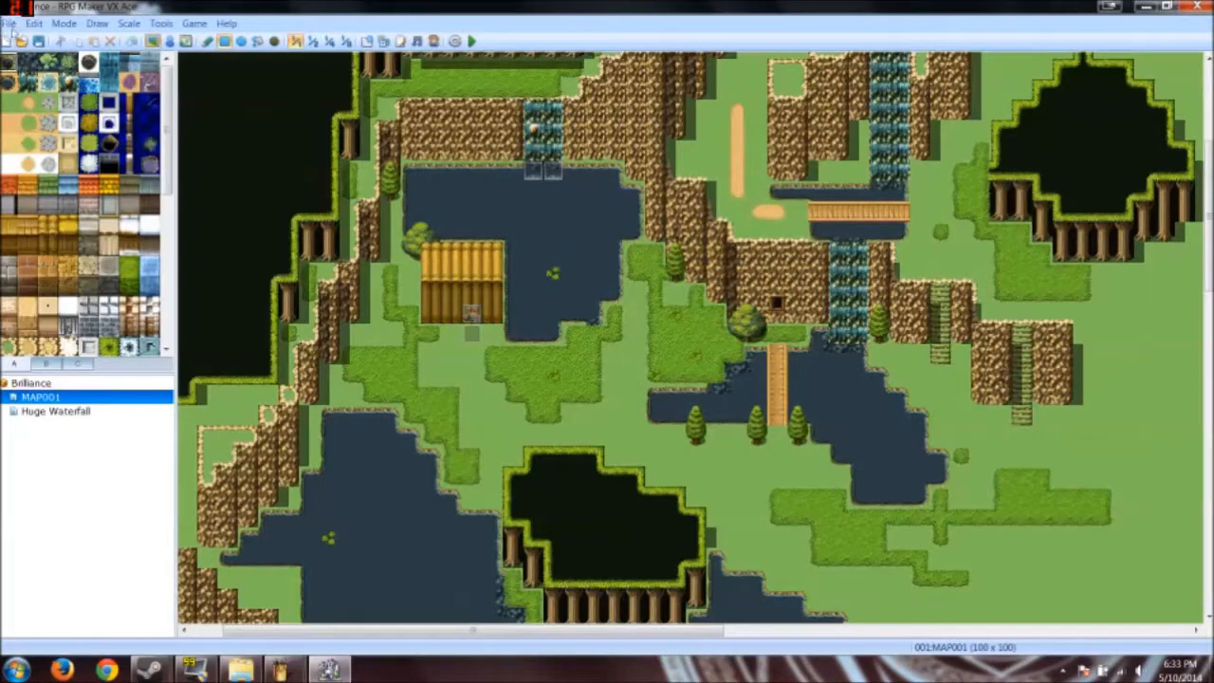
{"action": "left_click", "coordinate": [9, 26]}
{"action": "left_click", "coordinate": [19, 40]}
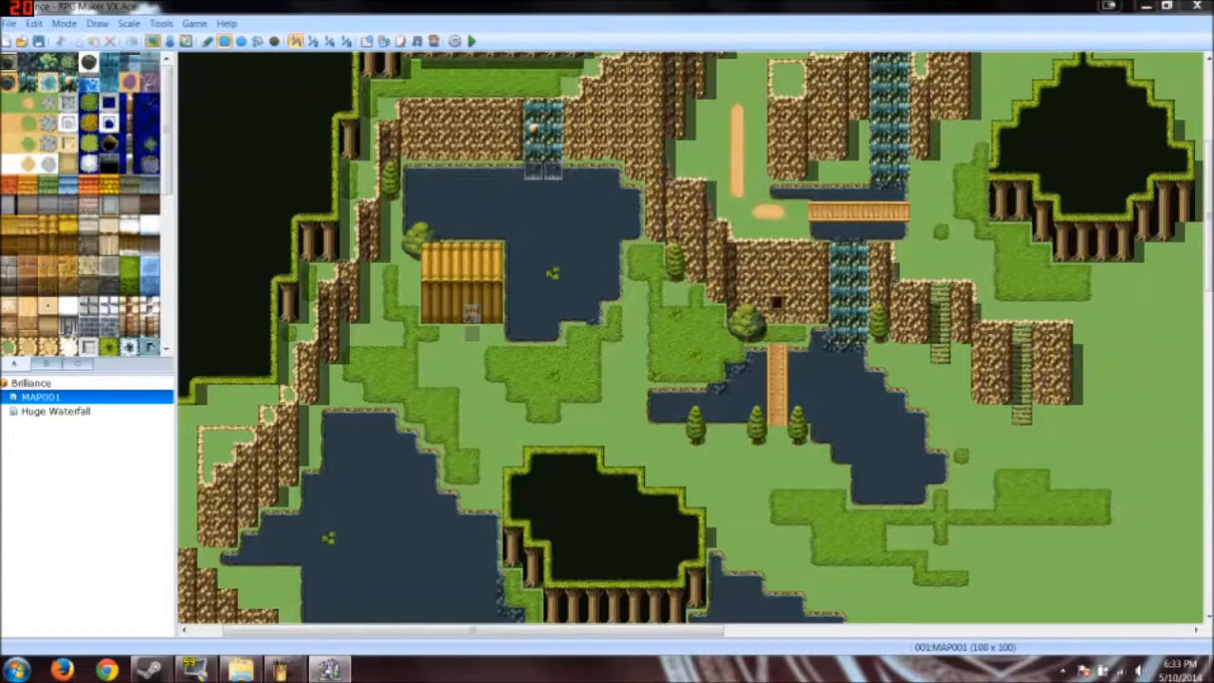
{"action": "left_click", "coordinate": [664, 377]}
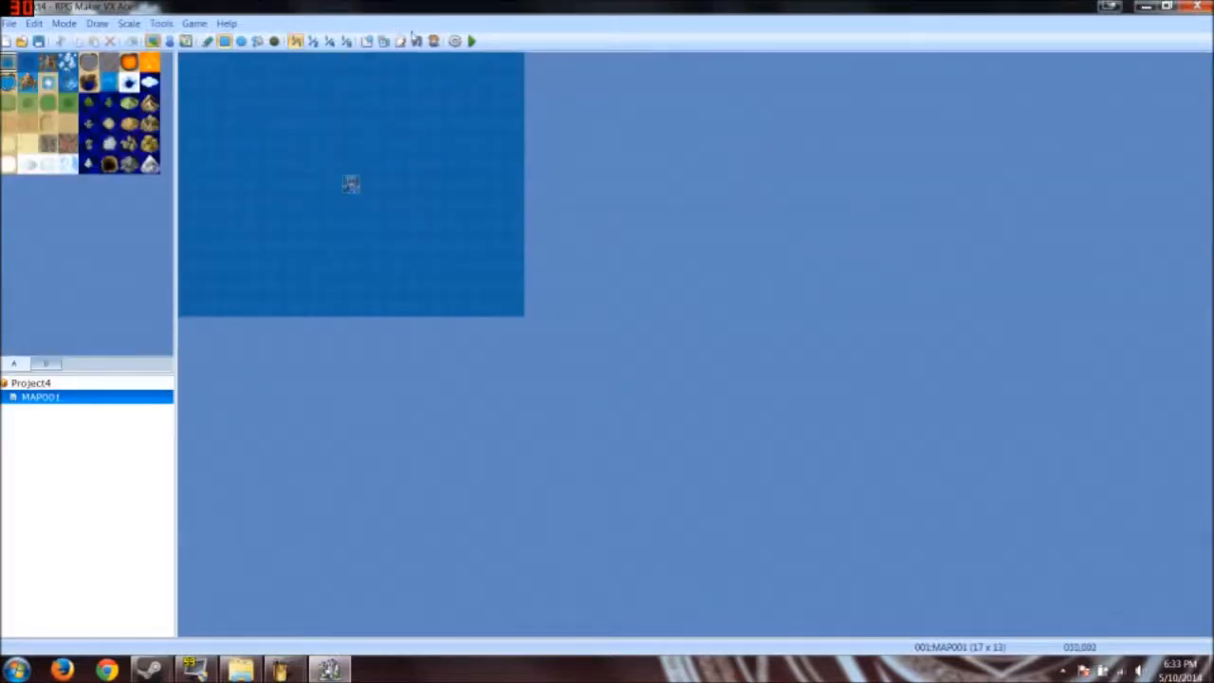
{"action": "left_click", "coordinate": [416, 41]}
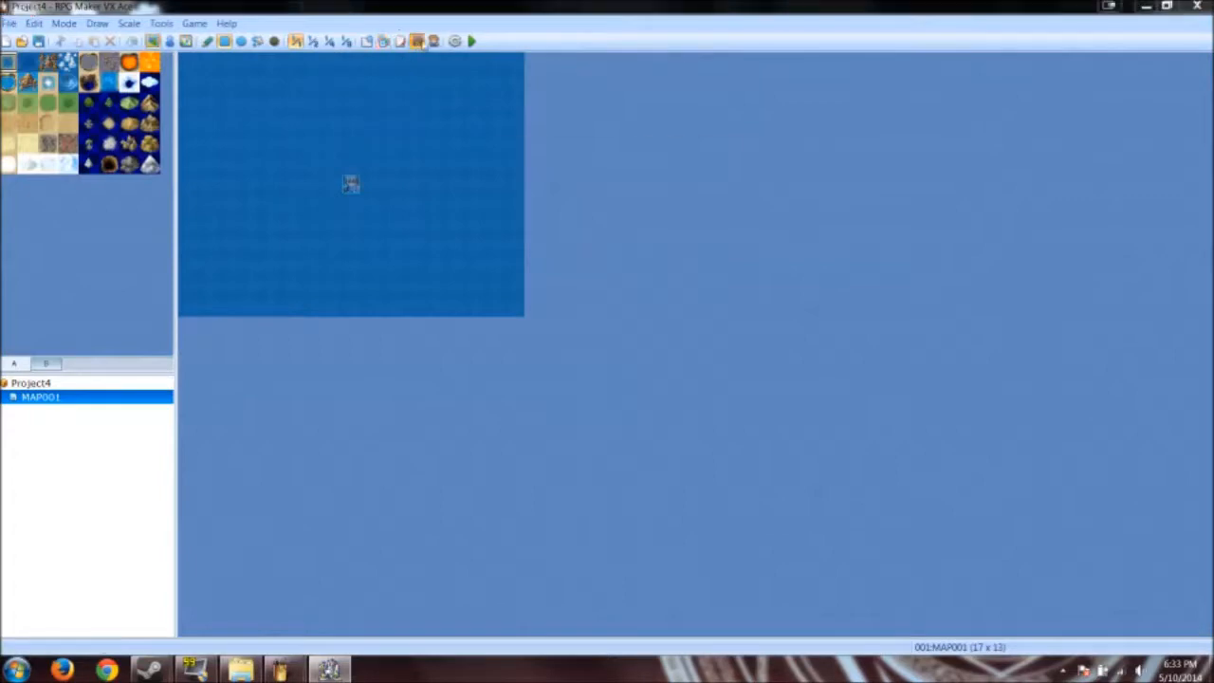
{"action": "left_click", "coordinate": [679, 494]}
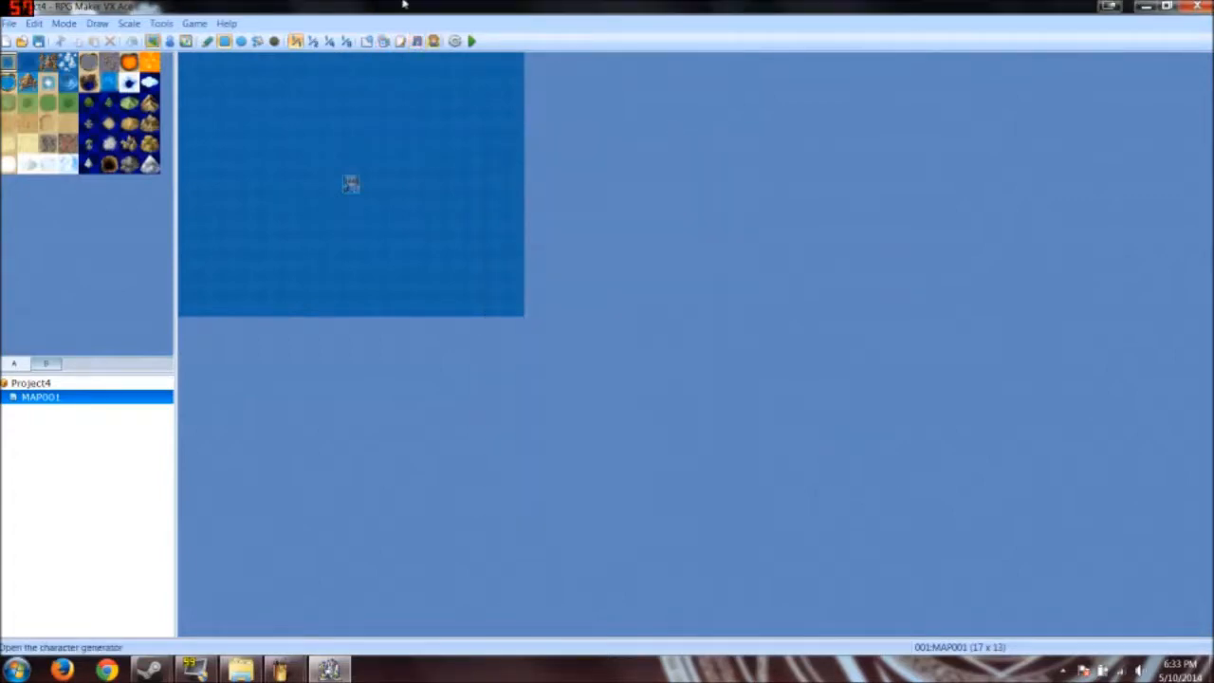
{"action": "left_click", "coordinate": [385, 41]}
{"action": "left_click", "coordinate": [731, 478]}
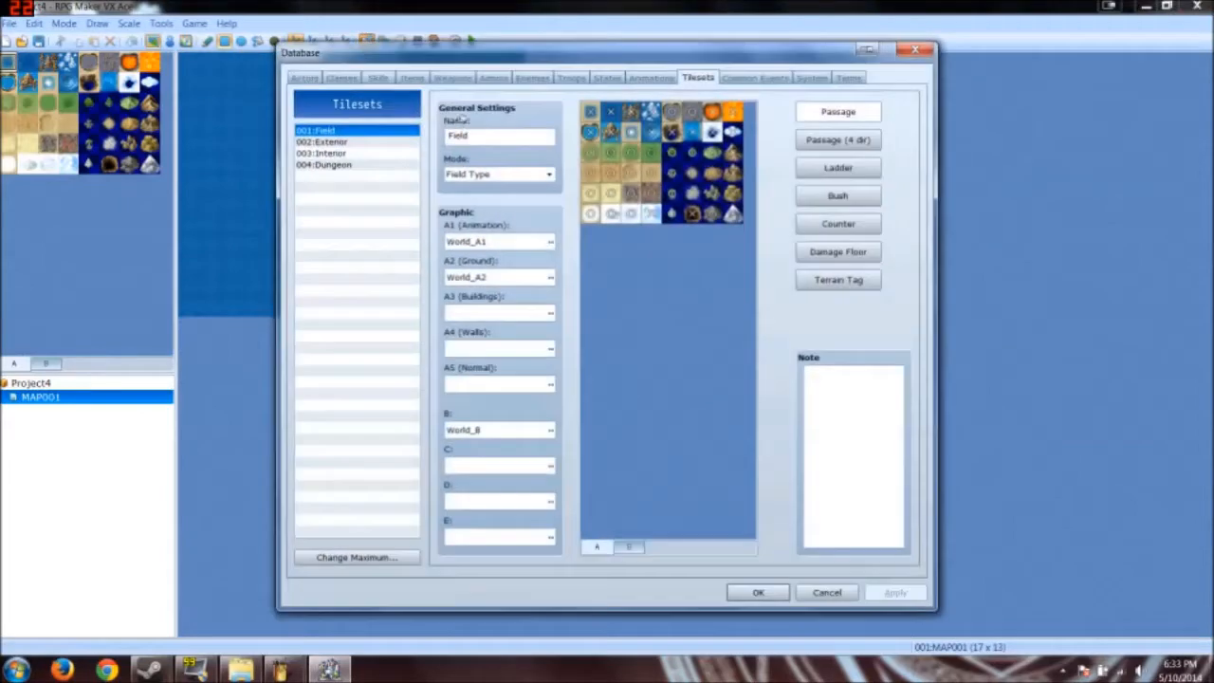
Step: Choose Theme1 as the title screen music in the database's System settings and save the settings
{"action": "left_click", "coordinate": [816, 78]}
{"action": "left_click", "coordinate": [392, 297]}
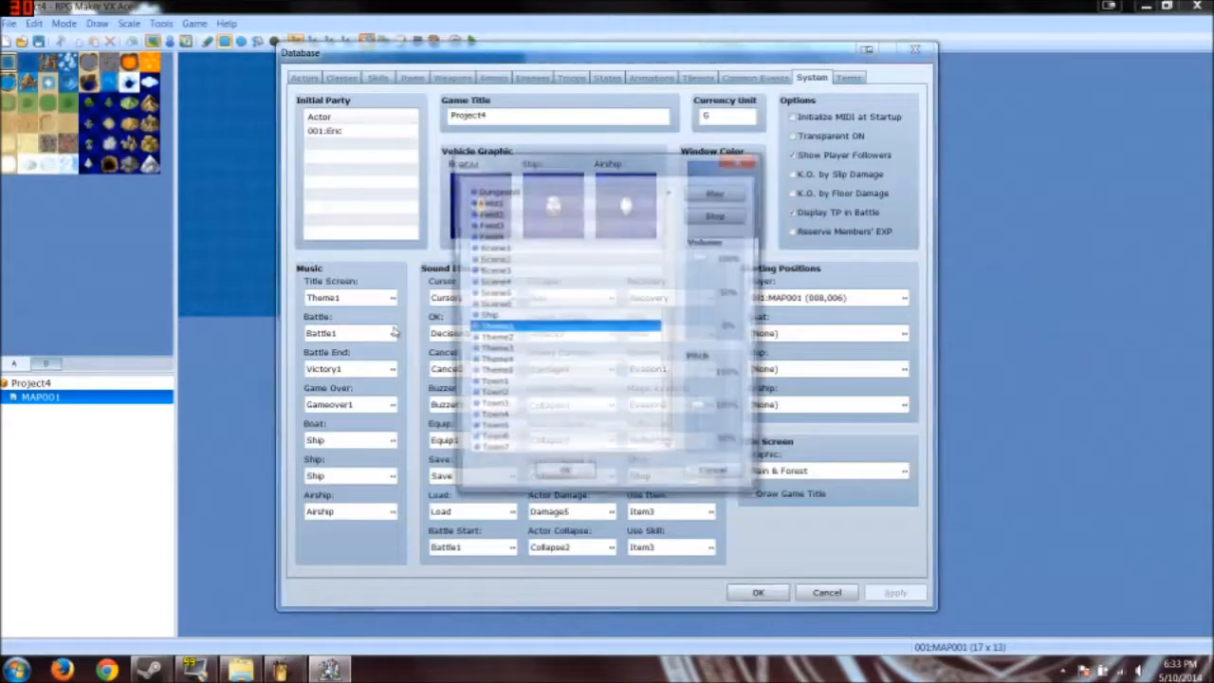
{"action": "left_click", "coordinate": [563, 478]}
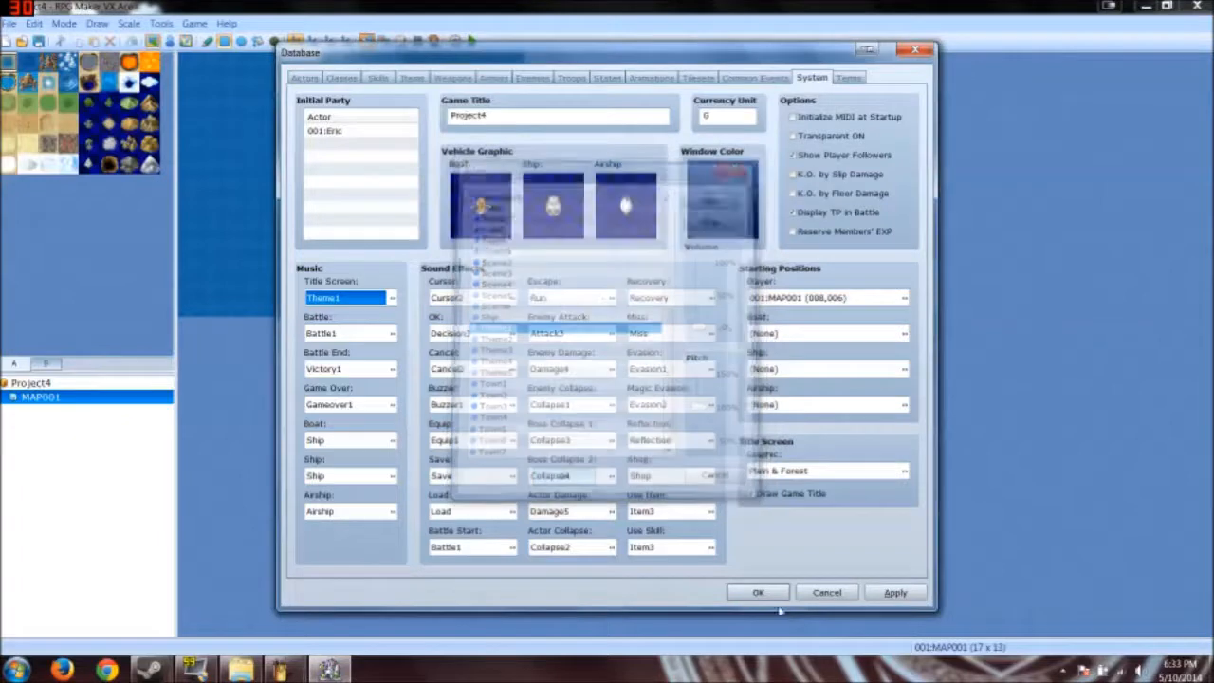
{"action": "left_click", "coordinate": [758, 592]}
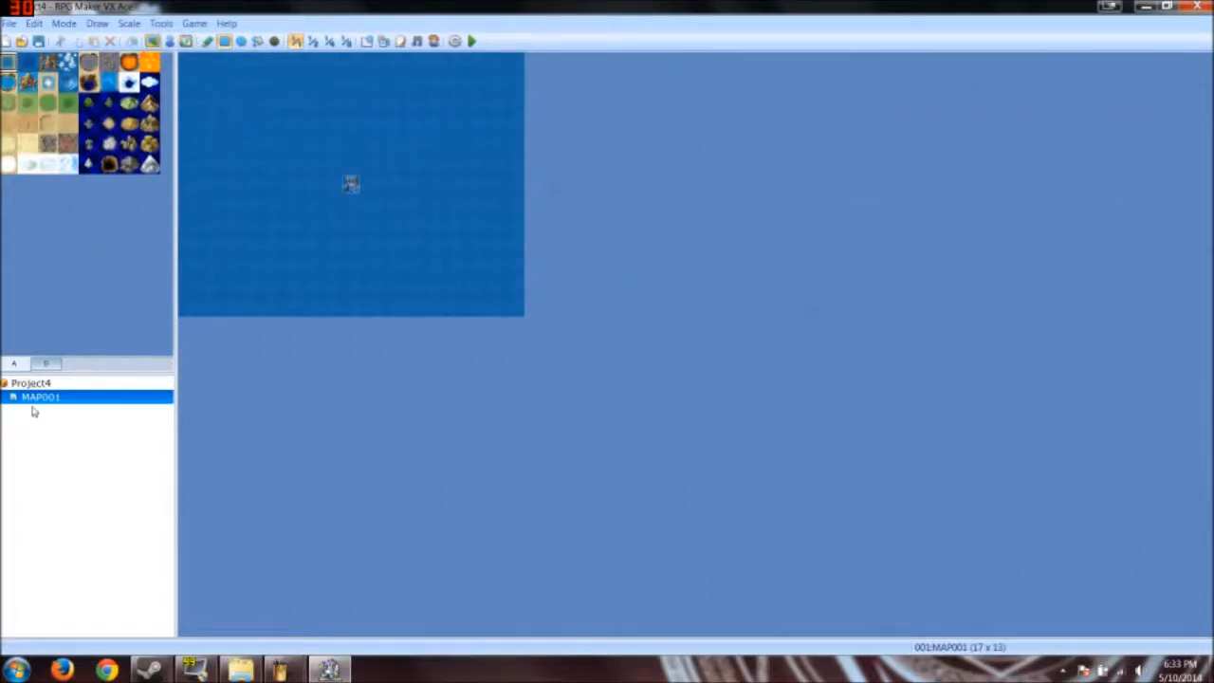
Step: Set MAP001's tileset to 003:Interior and cover the whole map with the empty checkered tile
{"action": "right_click", "coordinate": [33, 411]}
{"action": "left_click", "coordinate": [55, 407]}
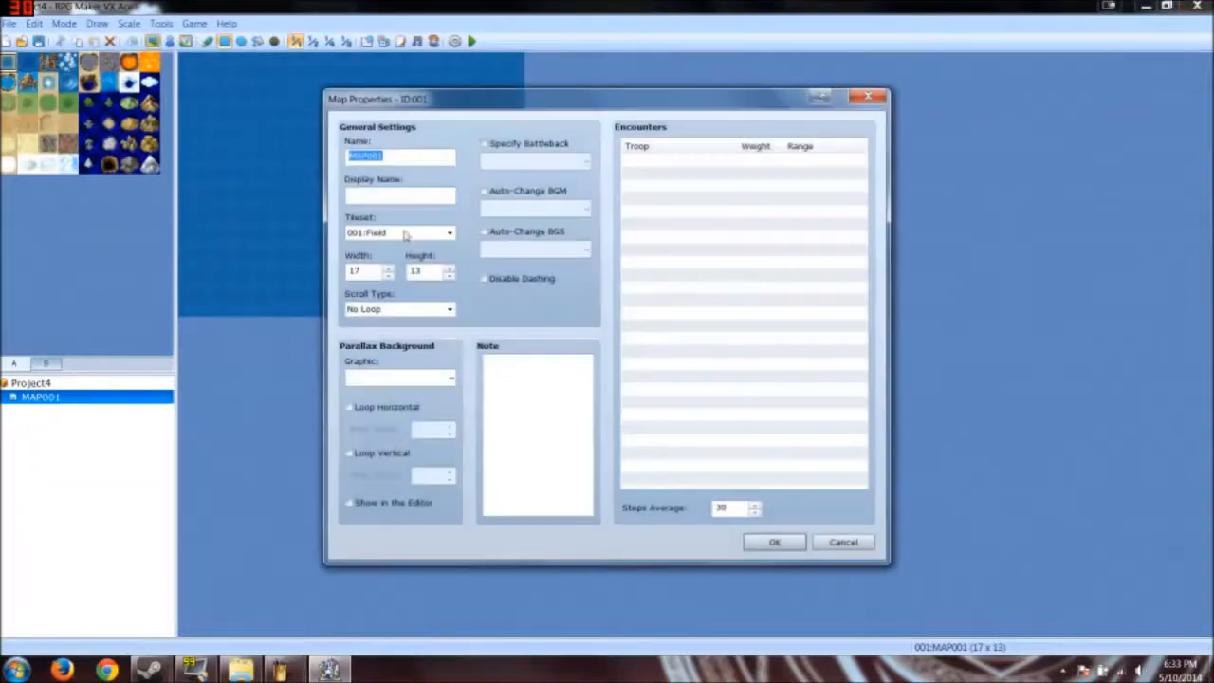
{"action": "left_click", "coordinate": [399, 232]}
{"action": "left_click", "coordinate": [389, 269]}
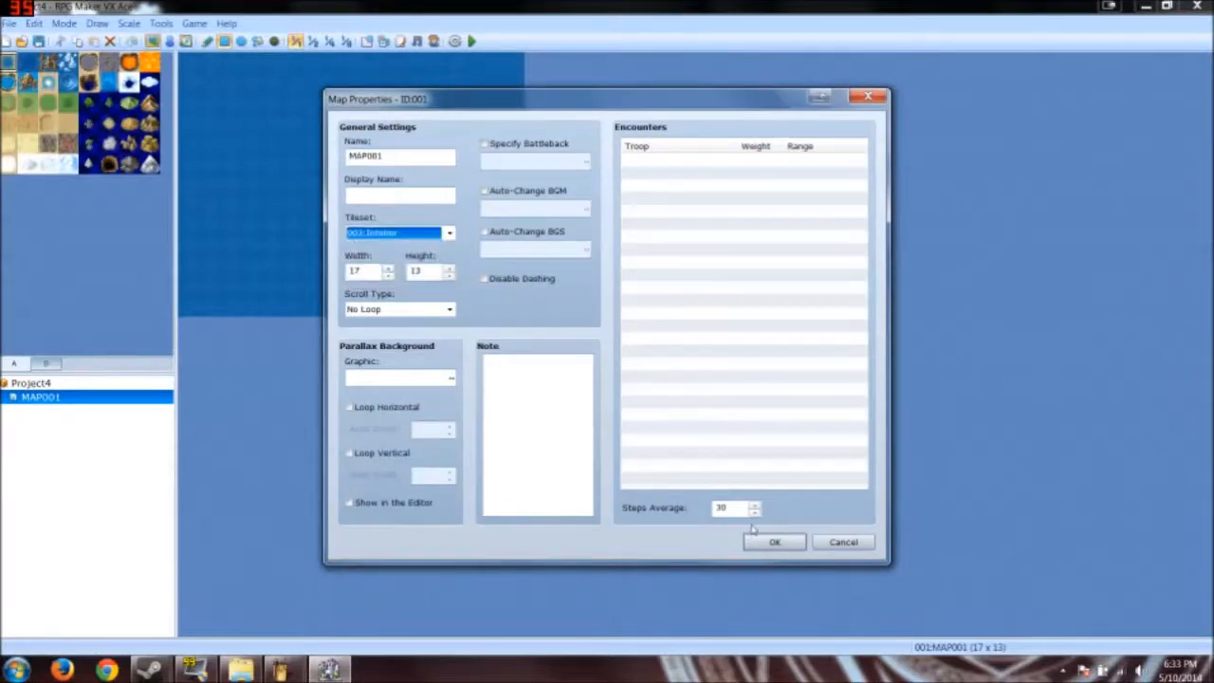
{"action": "left_click", "coordinate": [752, 539]}
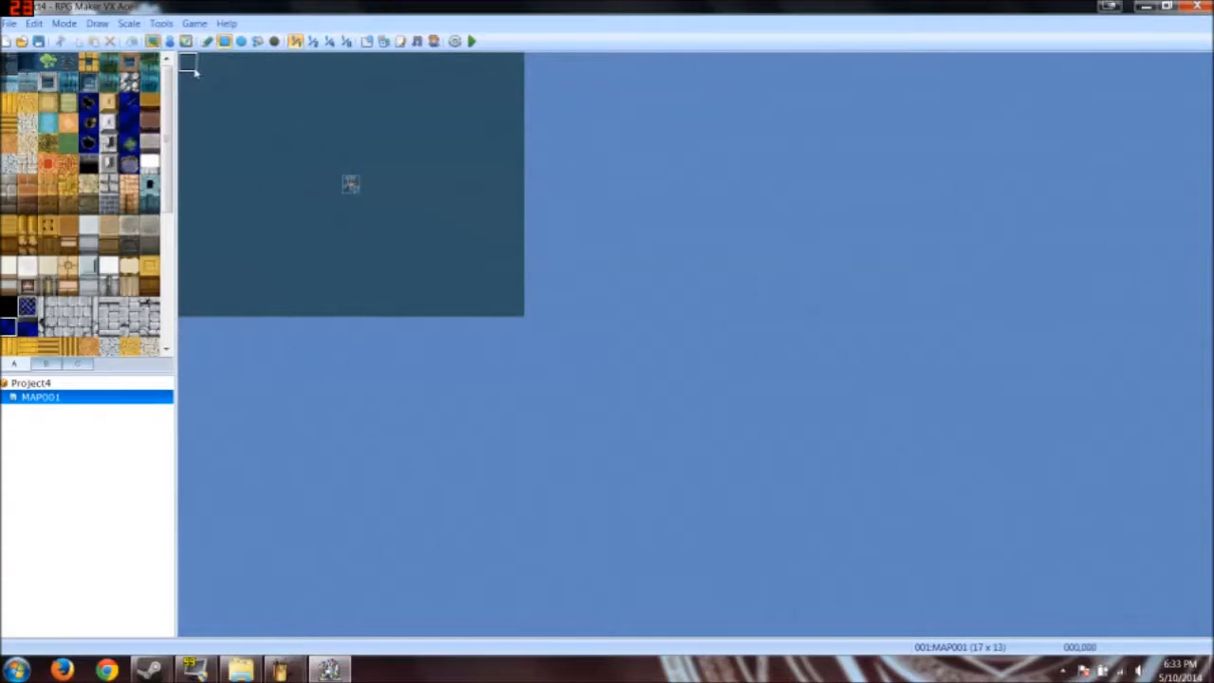
{"action": "left_click_drag", "start_coordinate": [190, 66], "coordinate": [720, 464]}
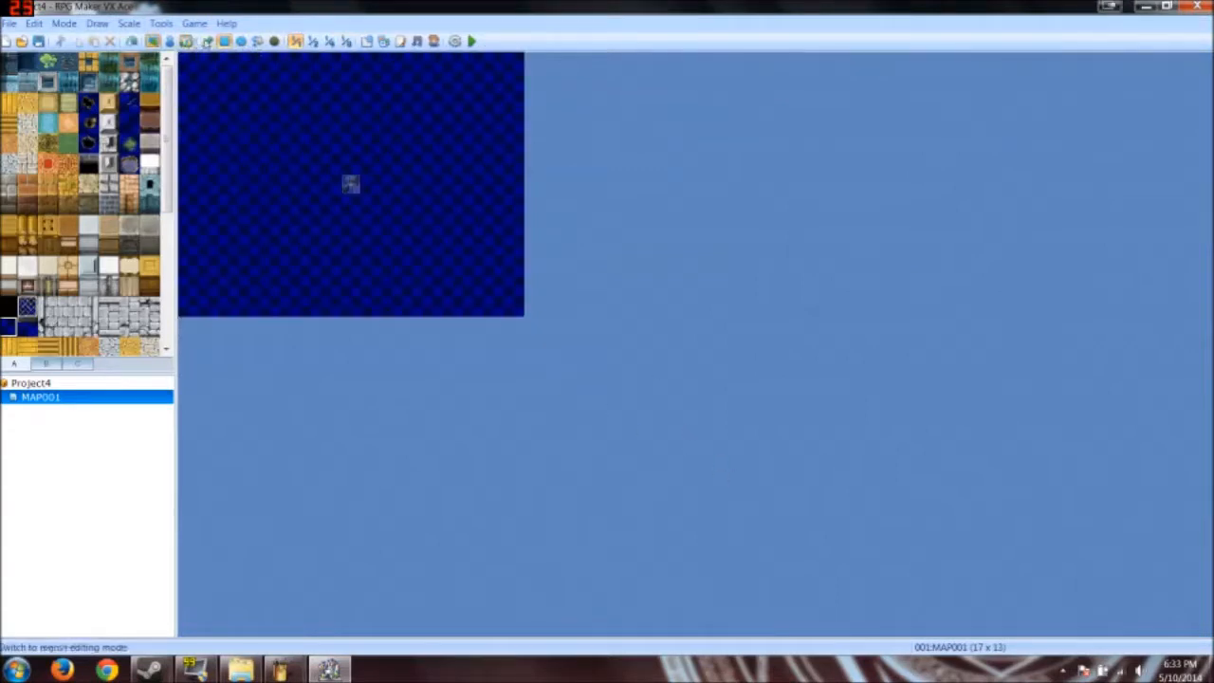
Step: Switch the map to event editing mode and cancel a new event opened on an empty tile
{"action": "left_click", "coordinate": [186, 41]}
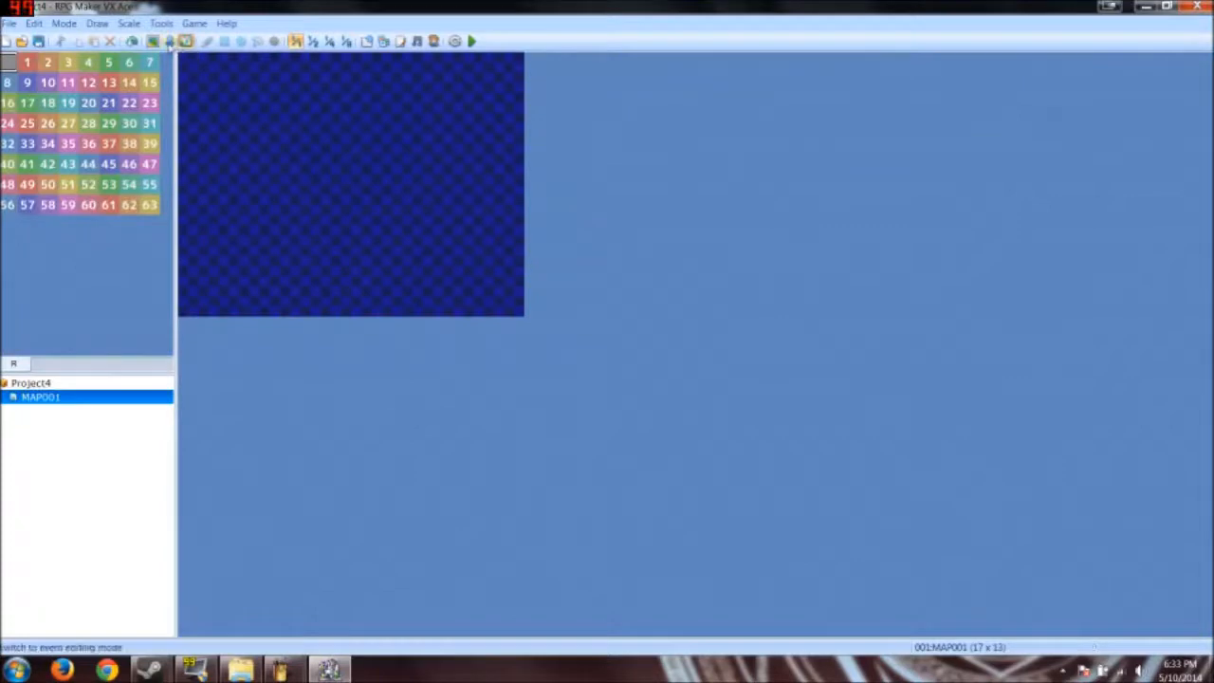
{"action": "left_click", "coordinate": [169, 40]}
{"action": "double_click", "coordinate": [249, 123]}
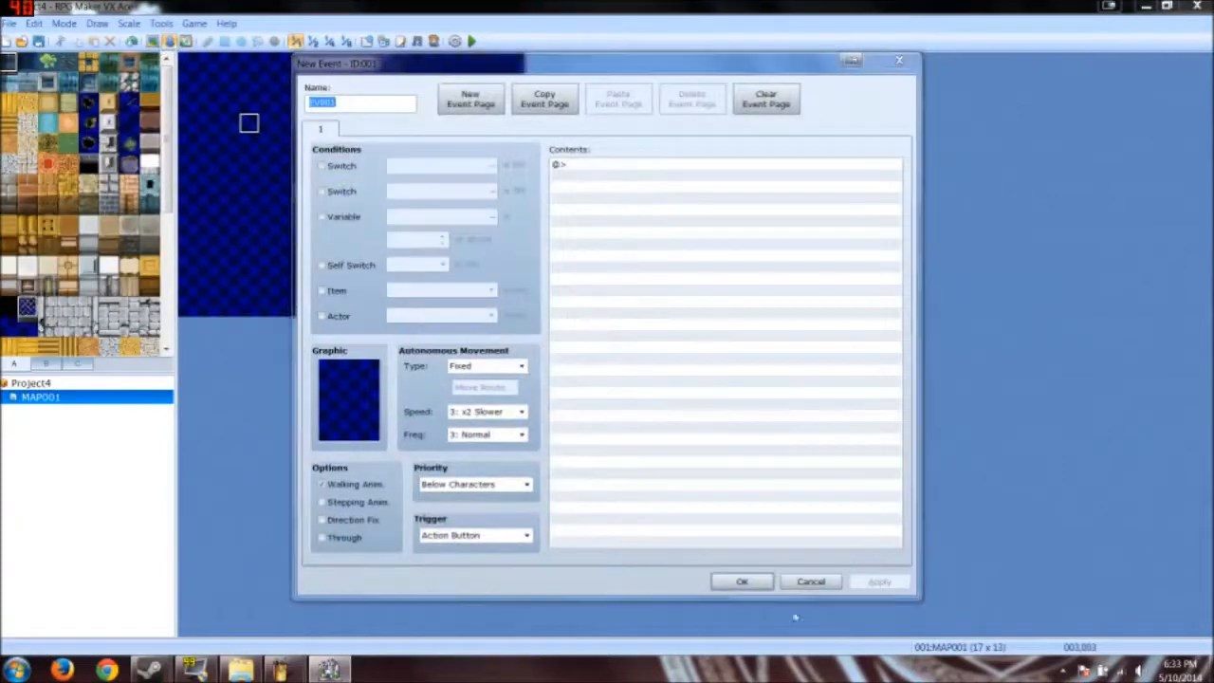
{"action": "left_click", "coordinate": [811, 581]}
Step: Preview an empty Show Text message window from a new map event, discarding the message and the event
{"action": "double_click", "coordinate": [249, 143]}
{"action": "double_click", "coordinate": [591, 225]}
{"action": "left_click", "coordinate": [649, 184]}
{"action": "left_click", "coordinate": [878, 384]}
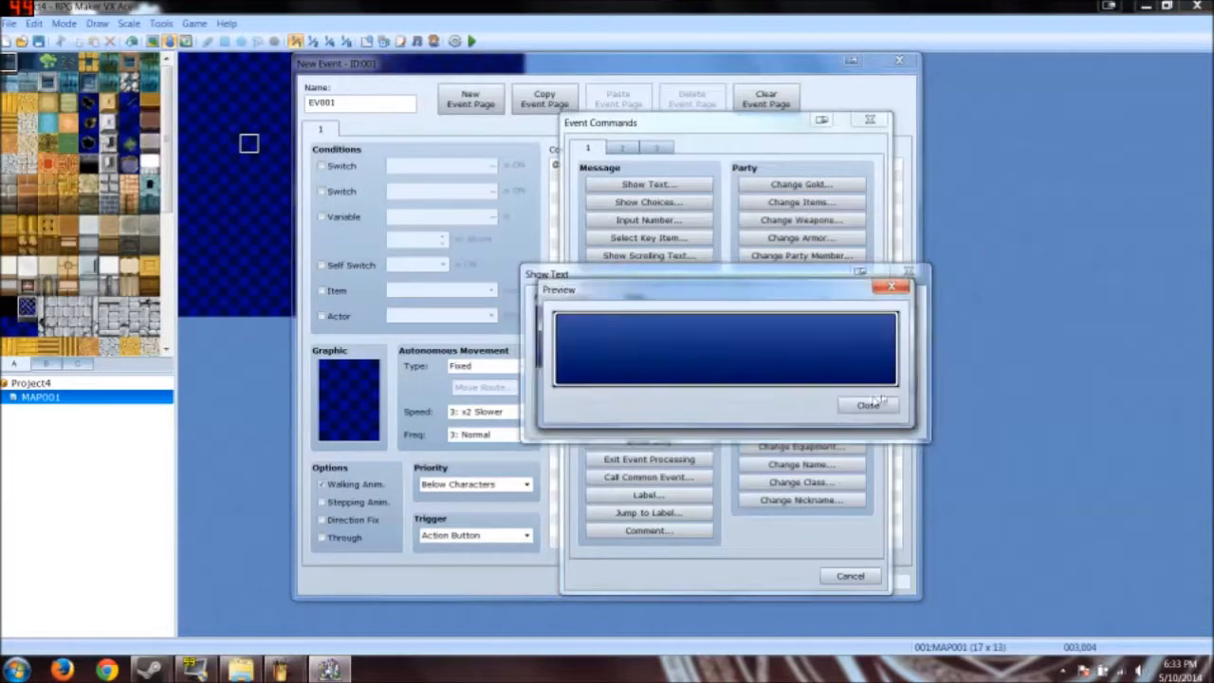
{"action": "left_click", "coordinate": [871, 404]}
{"action": "left_click", "coordinate": [877, 420]}
{"action": "left_click", "coordinate": [835, 576]}
{"action": "left_click", "coordinate": [823, 580]}
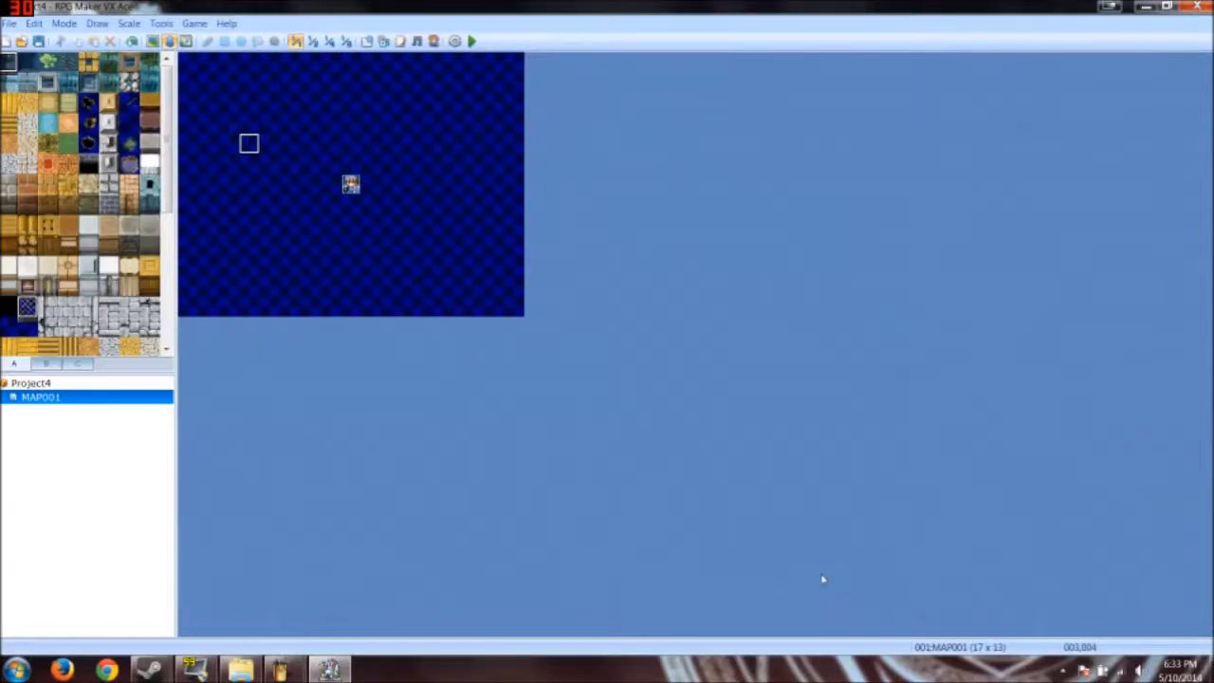
Step: Create a map event up and to the left of the player start containing a blank Show Text message
{"action": "double_click", "coordinate": [270, 143]}
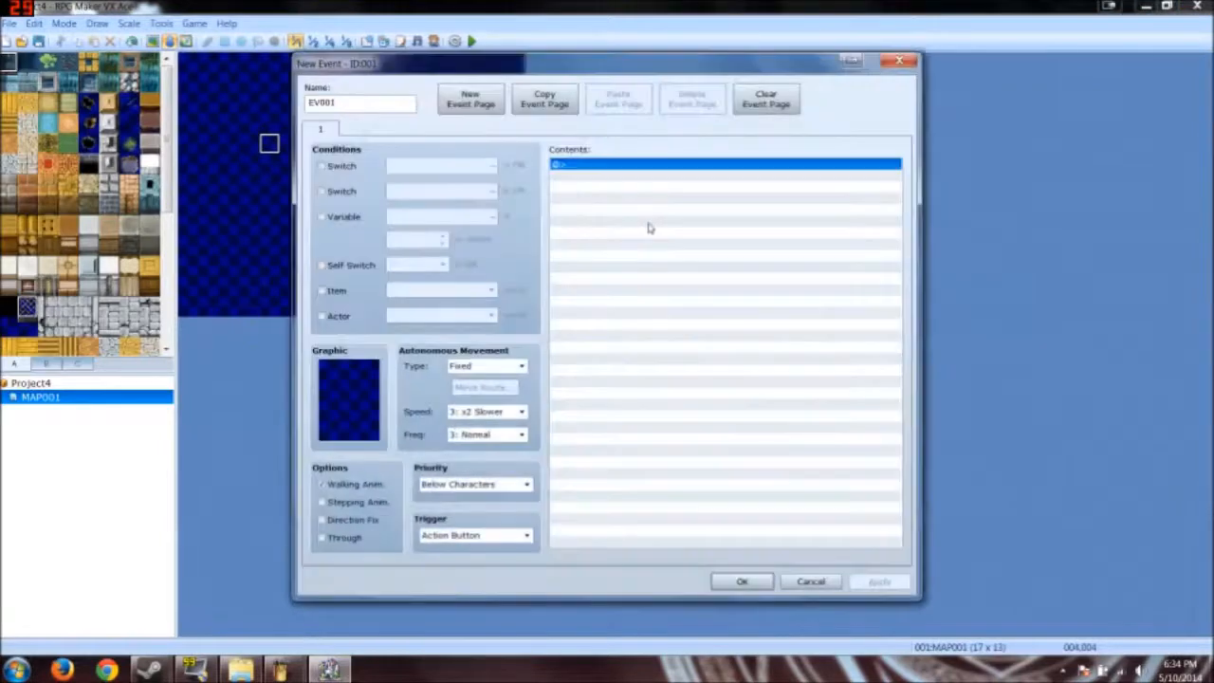
{"action": "double_click", "coordinate": [650, 224]}
{"action": "left_click", "coordinate": [662, 186]}
{"action": "left_click", "coordinate": [816, 423]}
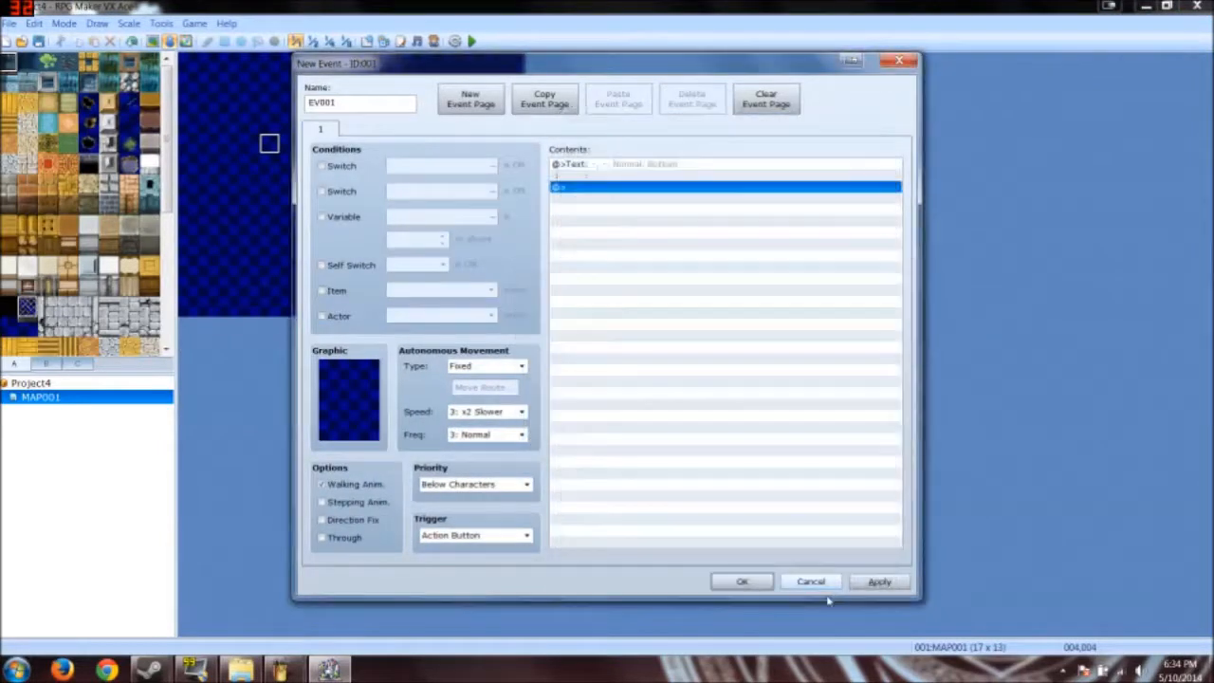
{"action": "left_click", "coordinate": [880, 582]}
Step: Set the event's trigger to Parallel Process and save the event
{"action": "left_click", "coordinate": [468, 536]}
{"action": "left_click", "coordinate": [465, 561]}
{"action": "left_click", "coordinate": [471, 539]}
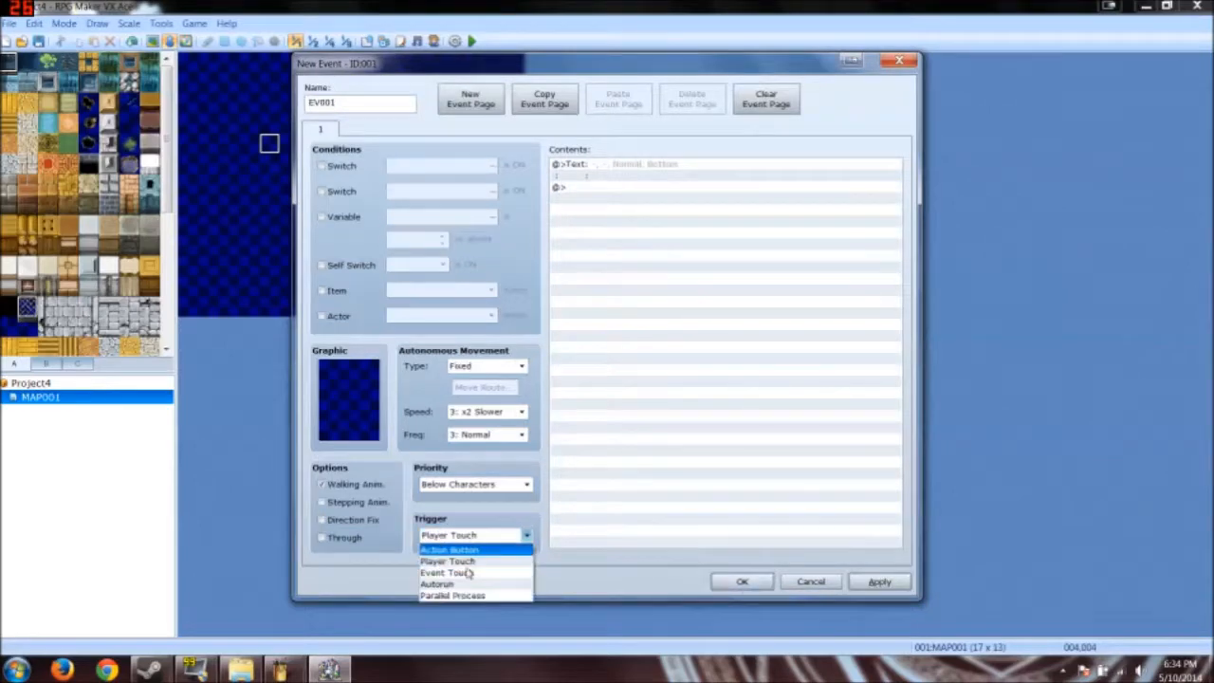
{"action": "left_click", "coordinate": [454, 595]}
{"action": "left_click", "coordinate": [742, 582]}
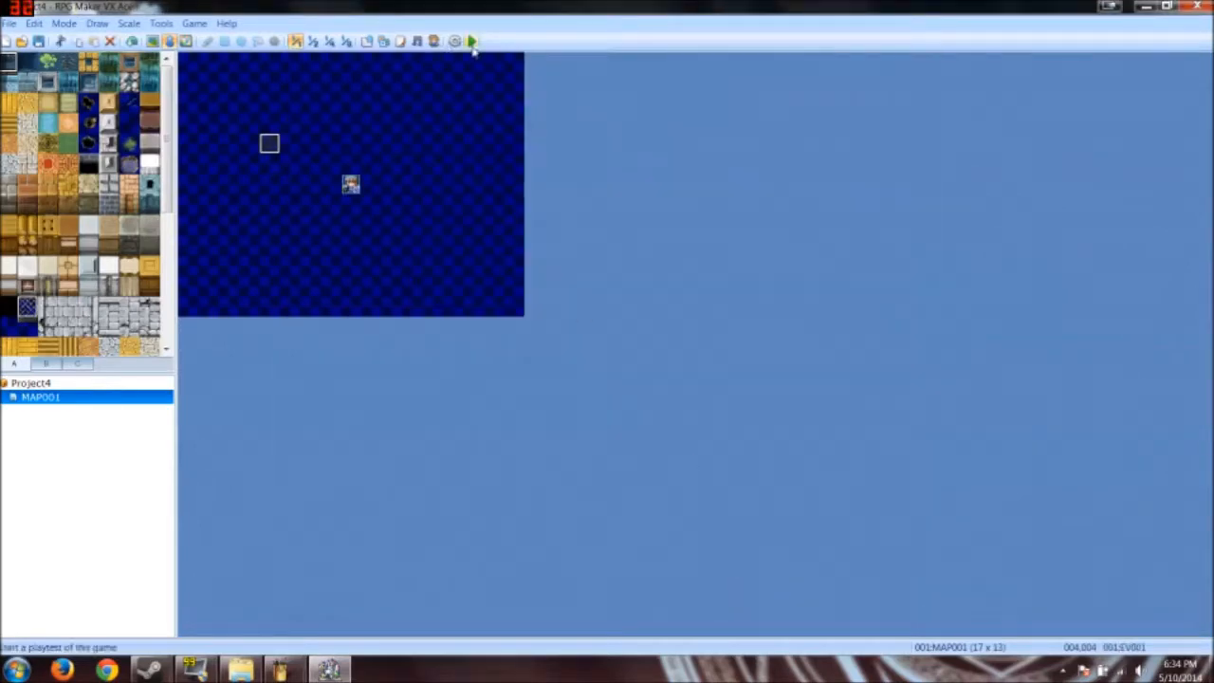
Step: Playtest the project, start a new game to display the blank message window, and close the playtest
{"action": "left_click", "coordinate": [472, 43]}
{"action": "left_click", "coordinate": [567, 373]}
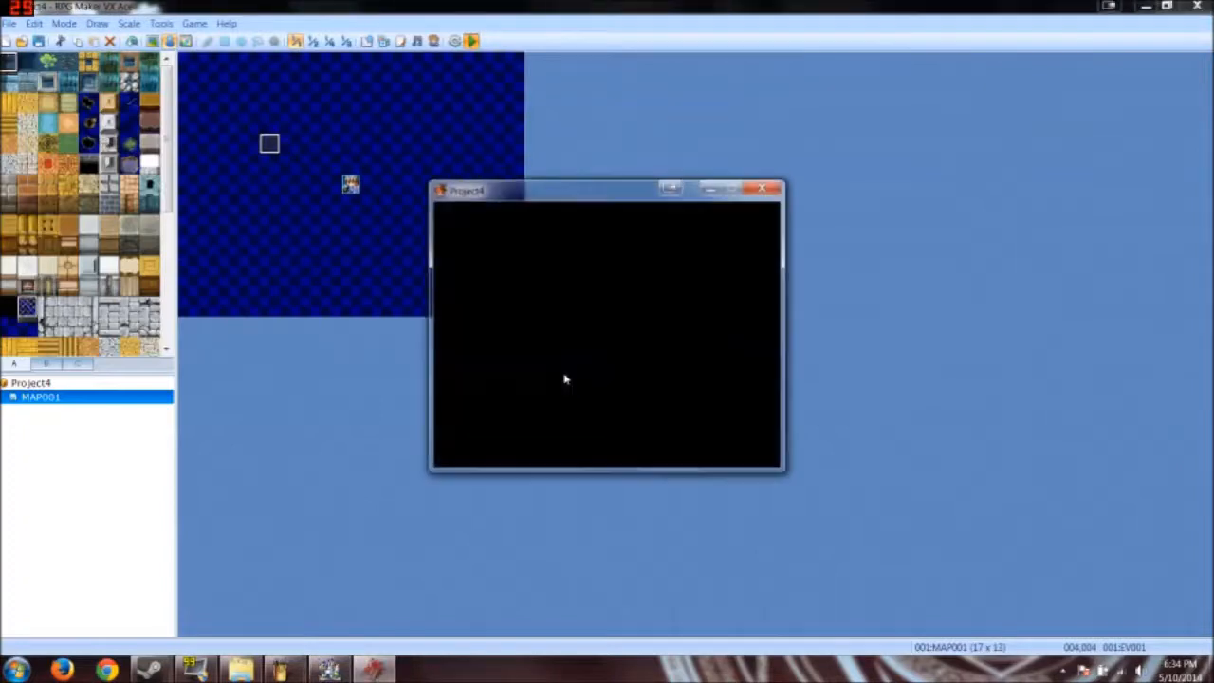
{"action": "key", "text": "Return"}
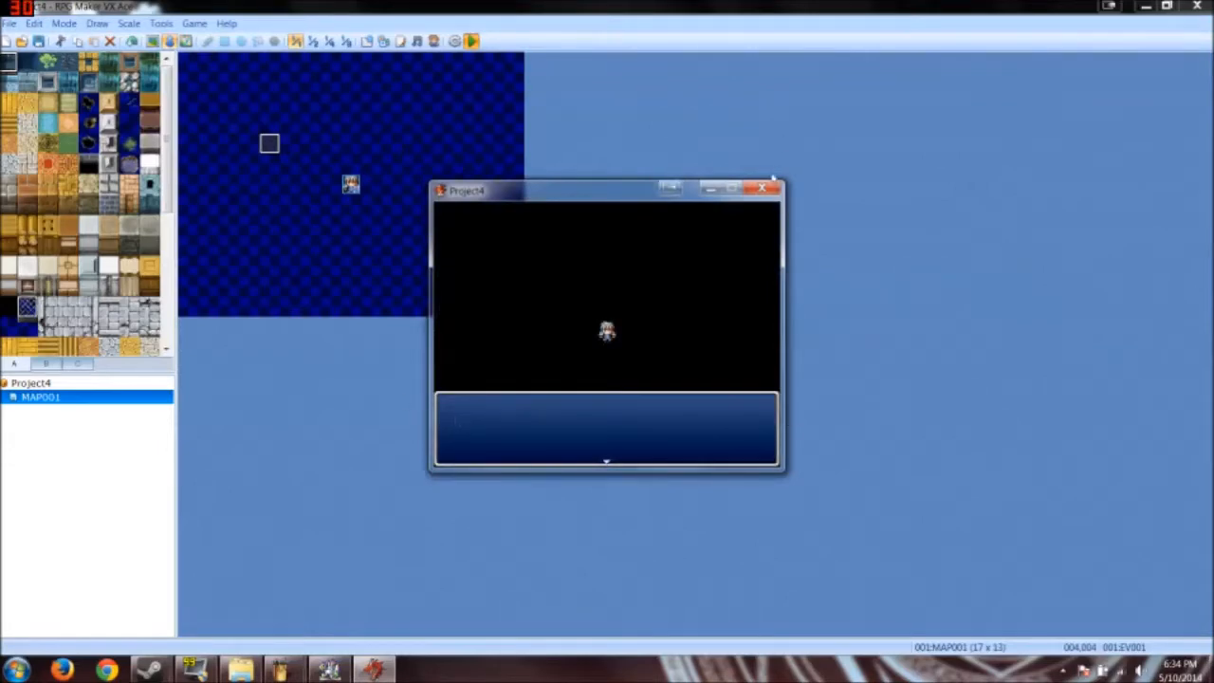
{"action": "left_click", "coordinate": [764, 188]}
Step: Switch to Paint and select the blue message window in the pasted playtest screenshot
{"action": "left_click", "coordinate": [1146, 6]}
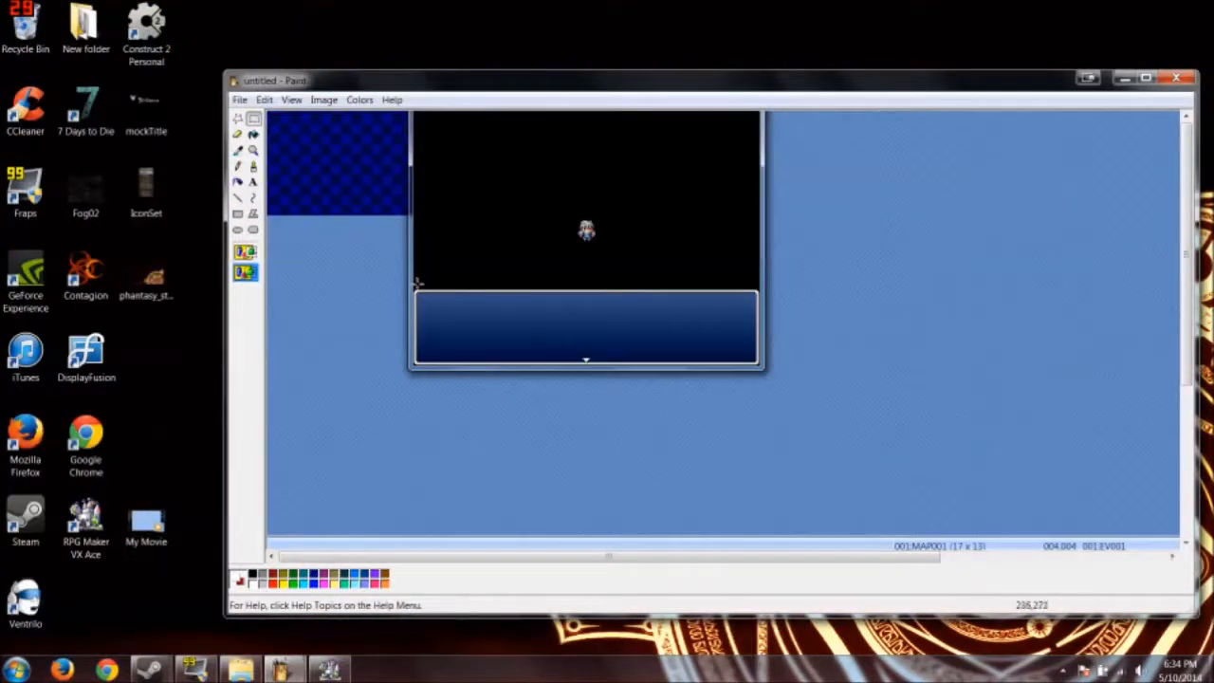
{"action": "left_click_drag", "start_coordinate": [413, 281], "coordinate": [760, 366]}
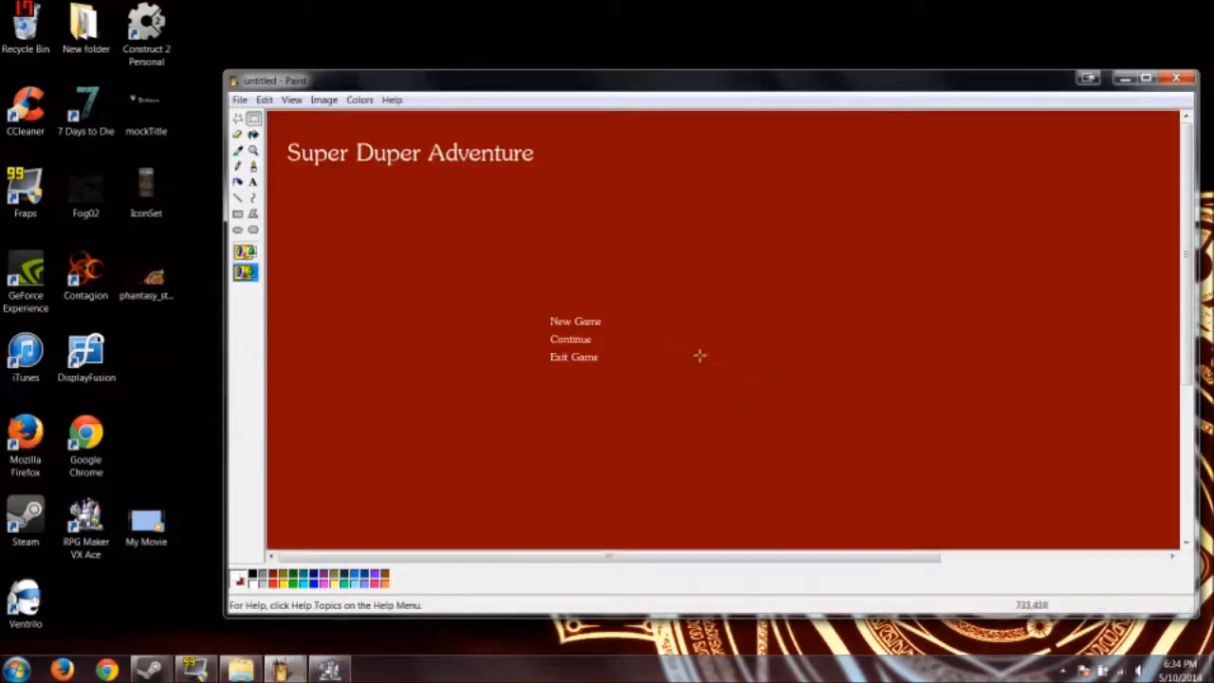
Step: Return the canvas to the title screen's size and paste the blue message window between the title and the menu text
{"action": "key", "text": "ctrl+v"}
{"action": "left_click_drag", "start_coordinate": [374, 159], "coordinate": [618, 276]}
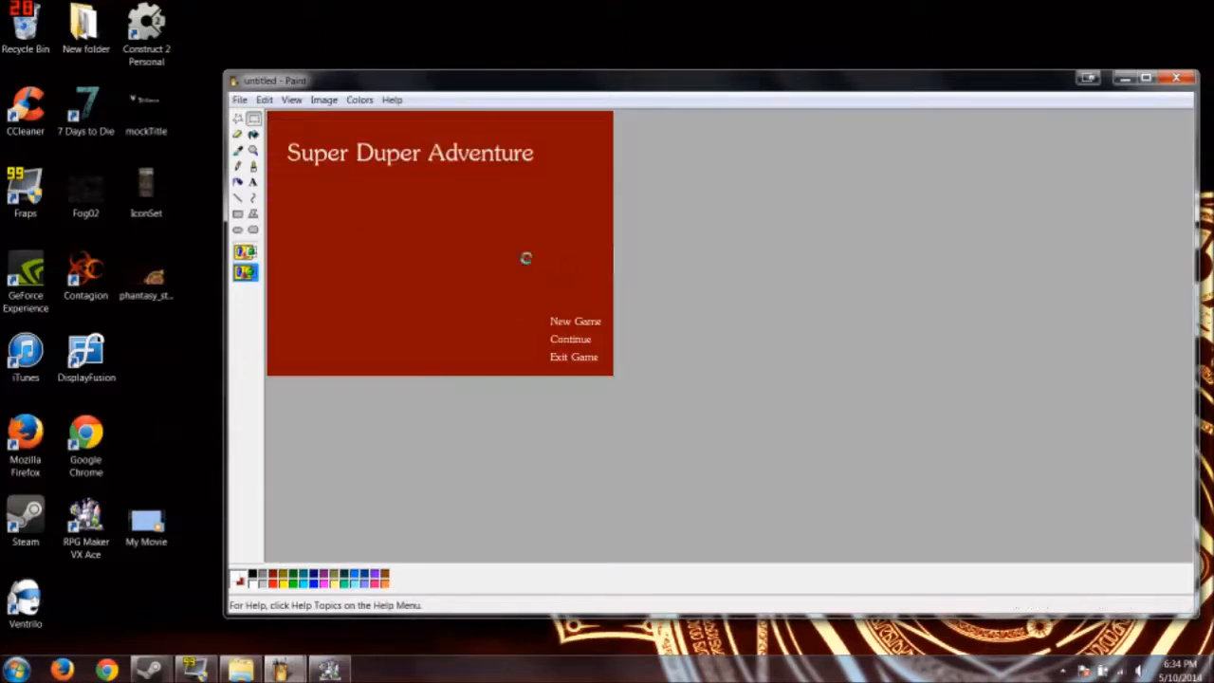
{"action": "key", "text": "ctrl+v"}
{"action": "mouse_move", "coordinate": [379, 198]}
{"action": "left_mouse_down"}
{"action": "mouse_move", "coordinate": [369, 227]}
{"action": "mouse_move", "coordinate": [386, 199]}
{"action": "mouse_move", "coordinate": [377, 213]}
{"action": "left_mouse_up"}
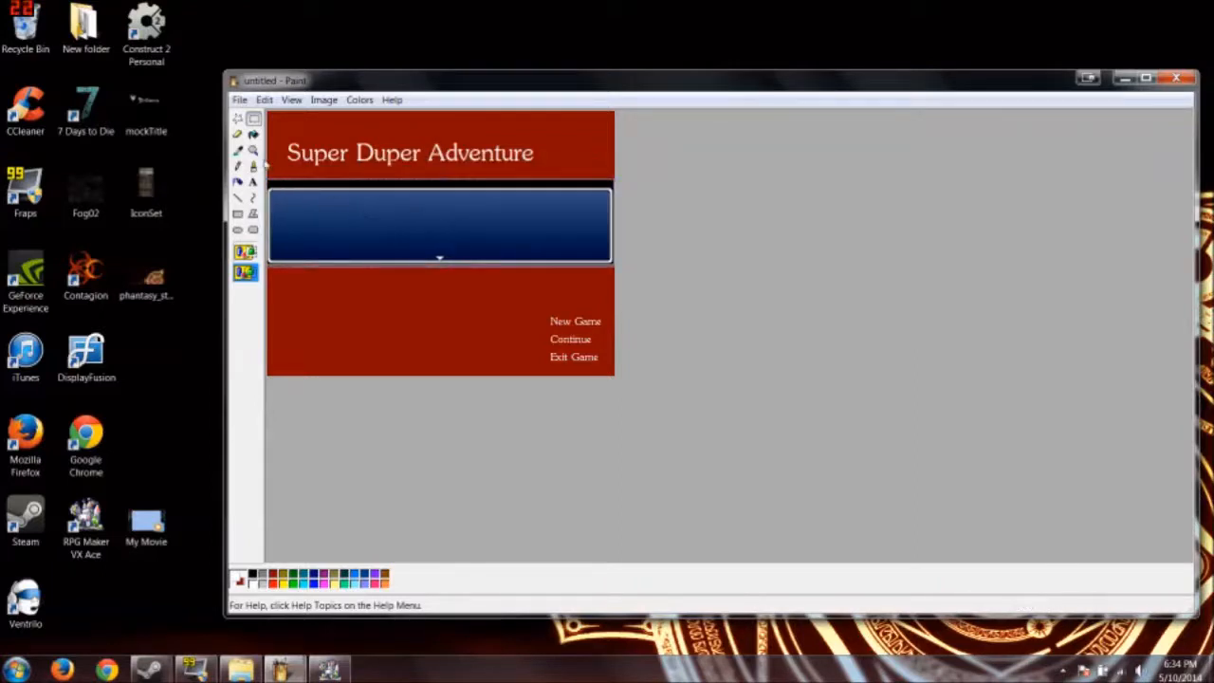
Step: Select and copy just the left end of the pasted message window, including its rounded border
{"action": "left_click", "coordinate": [253, 150]}
{"action": "left_click", "coordinate": [342, 227]}
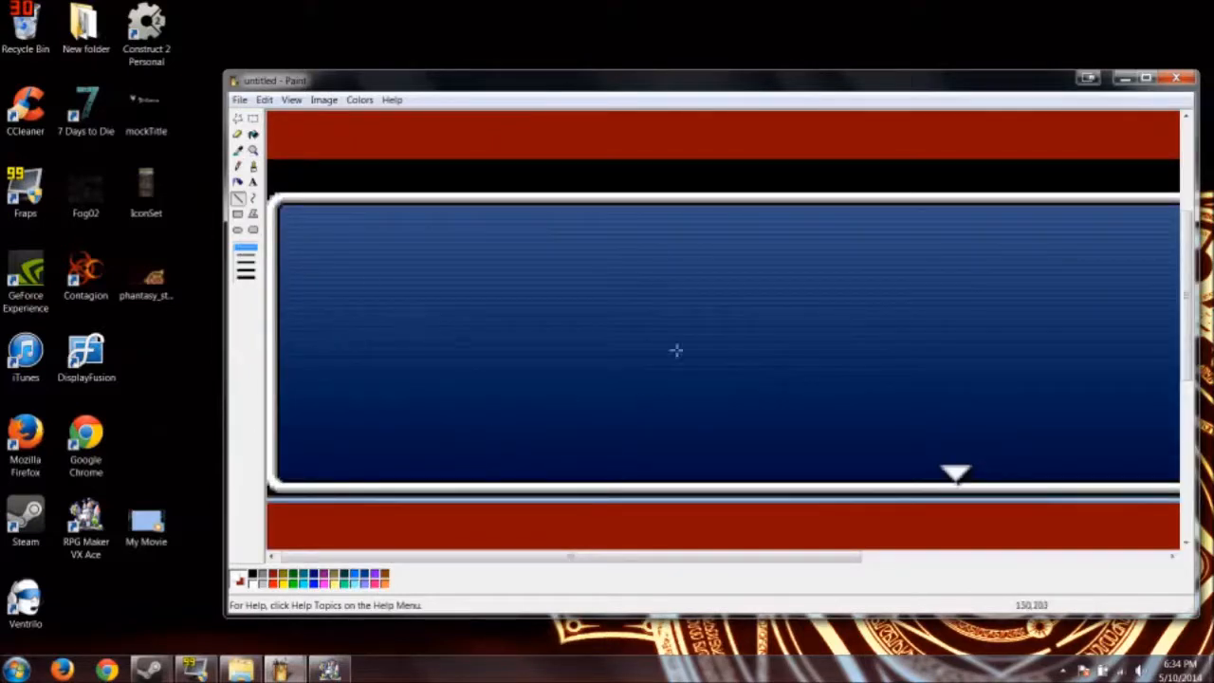
{"action": "left_click", "coordinate": [252, 118]}
{"action": "left_click_drag", "start_coordinate": [319, 180], "coordinate": [148, 285]}
{"action": "left_click", "coordinate": [343, 184]}
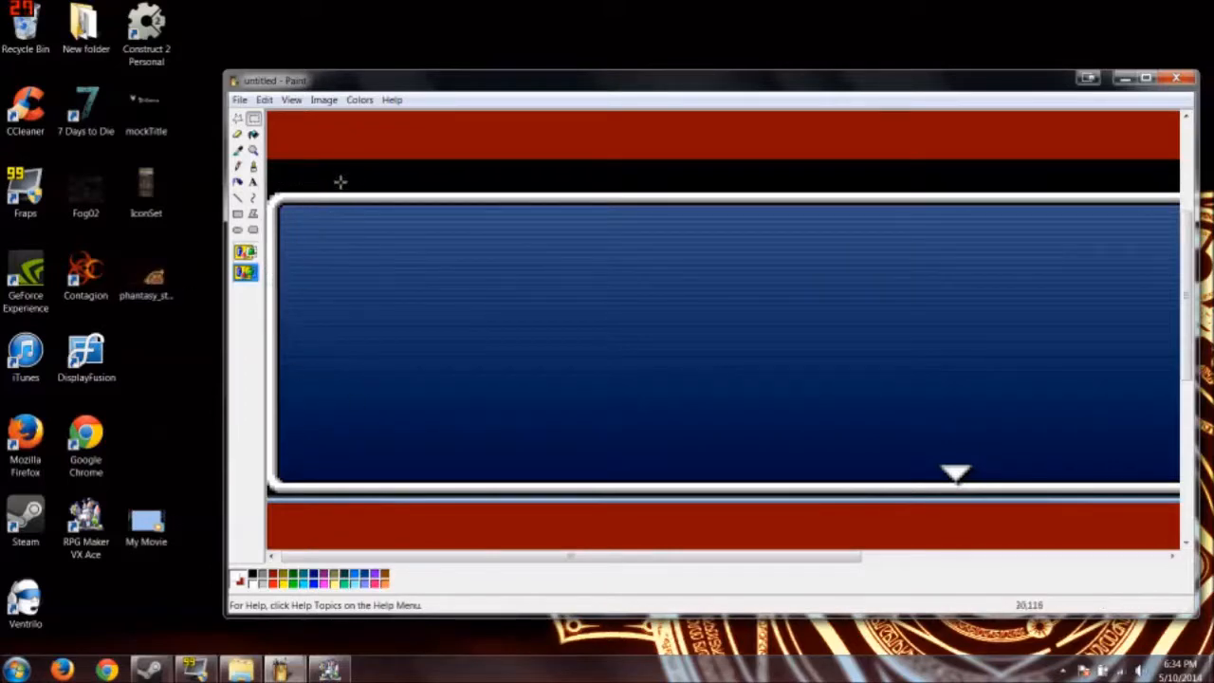
{"action": "left_click_drag", "start_coordinate": [315, 181], "coordinate": [127, 475]}
{"action": "left_click", "coordinate": [364, 308]}
{"action": "left_click_drag", "start_coordinate": [503, 186], "coordinate": [184, 490]}
{"action": "left_click", "coordinate": [300, 207]}
{"action": "left_click_drag", "start_coordinate": [339, 179], "coordinate": [143, 491]}
{"action": "key", "text": "ctrl+c"}
Step: Undo the full message window paste and place the copied left end on the red background
{"action": "key", "text": "ctrl+z"}
{"action": "key", "text": "ctrl+v"}
{"action": "left_click_drag", "start_coordinate": [316, 254], "coordinate": [435, 314]}
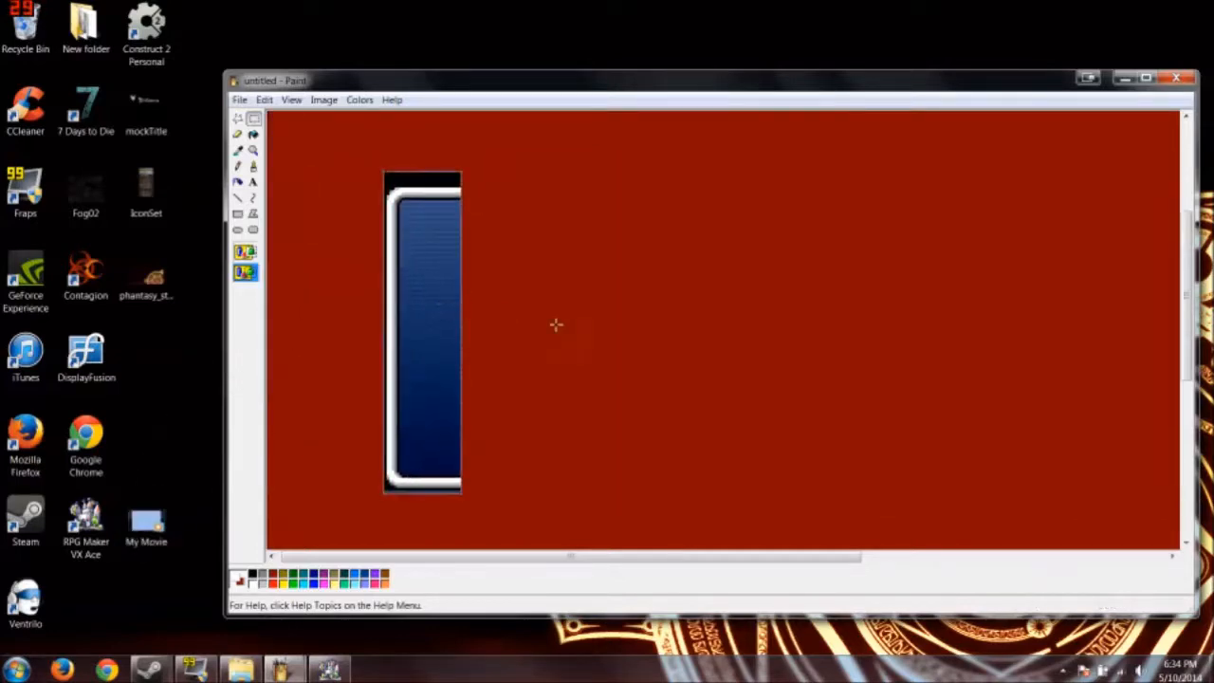
Step: Fill the black area outside the window piece's white border with the background red
{"action": "mouse_move", "coordinate": [365, 145]}
{"action": "left_mouse_down"}
{"action": "mouse_move", "coordinate": [501, 162]}
{"action": "mouse_move", "coordinate": [496, 182]}
{"action": "mouse_move", "coordinate": [371, 178]}
{"action": "left_mouse_up"}
{"action": "key", "text": "Delete"}
{"action": "left_click", "coordinate": [253, 135]}
{"action": "left_click", "coordinate": [397, 183]}
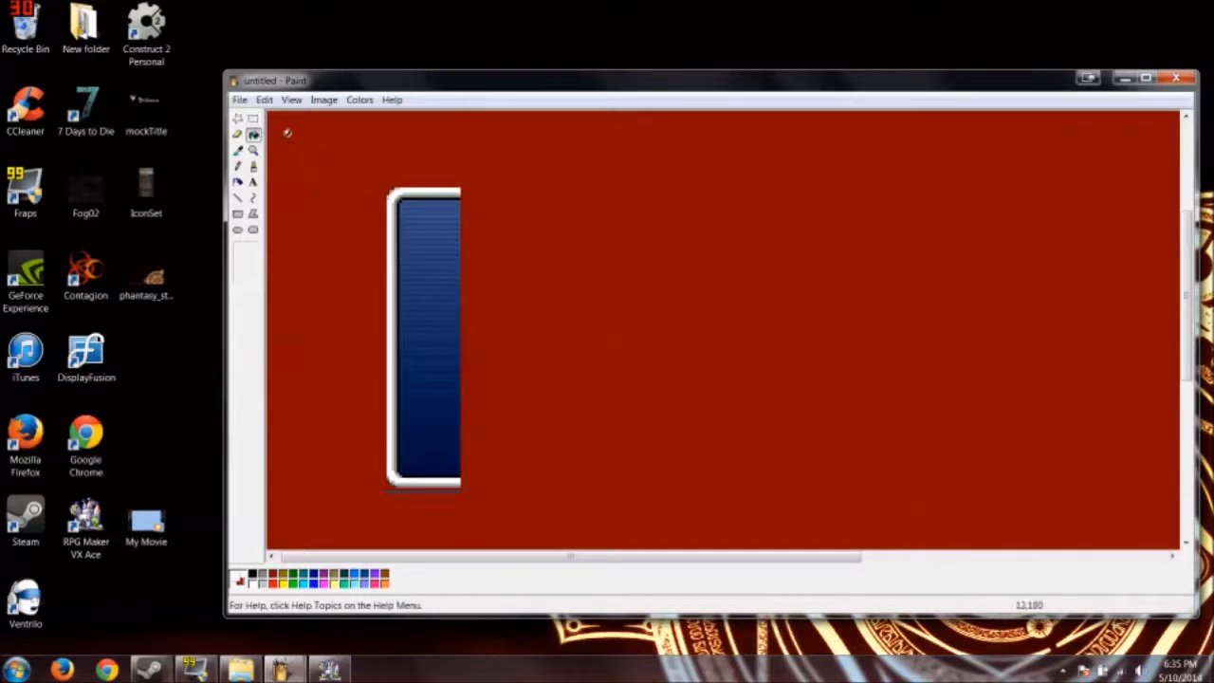
Step: Delete the blue gradient inside the window piece, leaving only its border on the red background
{"action": "left_click", "coordinate": [252, 117]}
{"action": "left_click_drag", "start_coordinate": [410, 205], "coordinate": [488, 331]}
{"action": "left_click", "coordinate": [276, 141]}
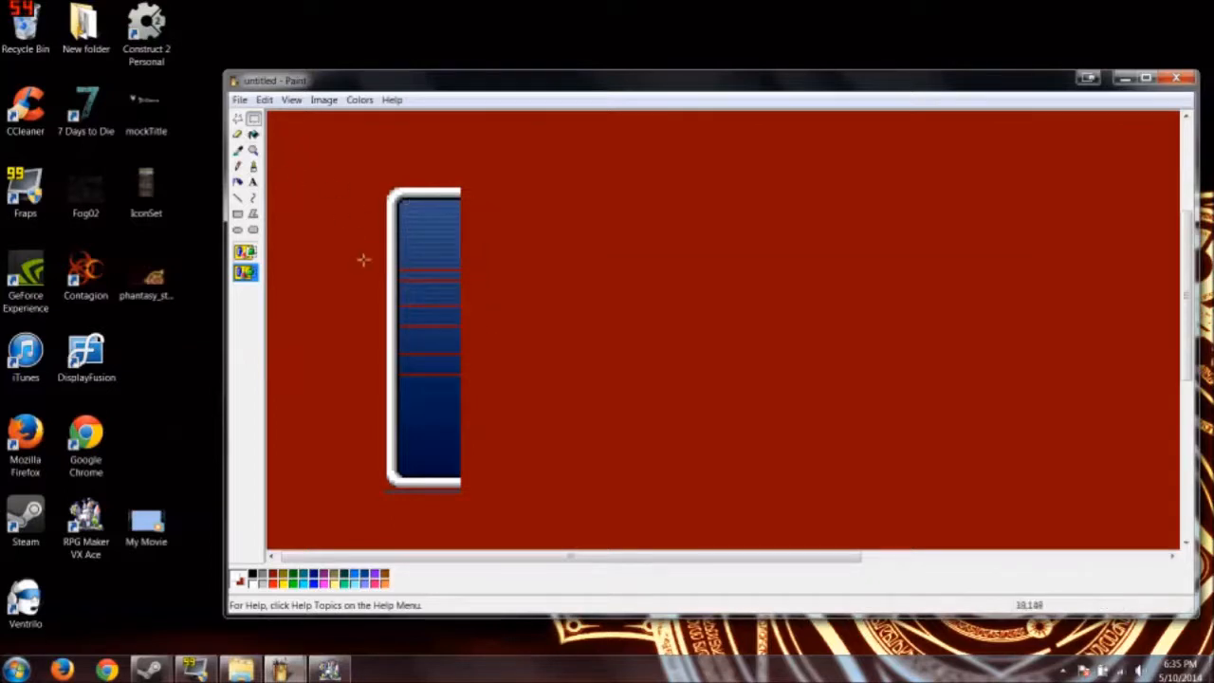
{"action": "left_click_drag", "start_coordinate": [446, 261], "coordinate": [717, 474]}
{"action": "key", "text": "Delete"}
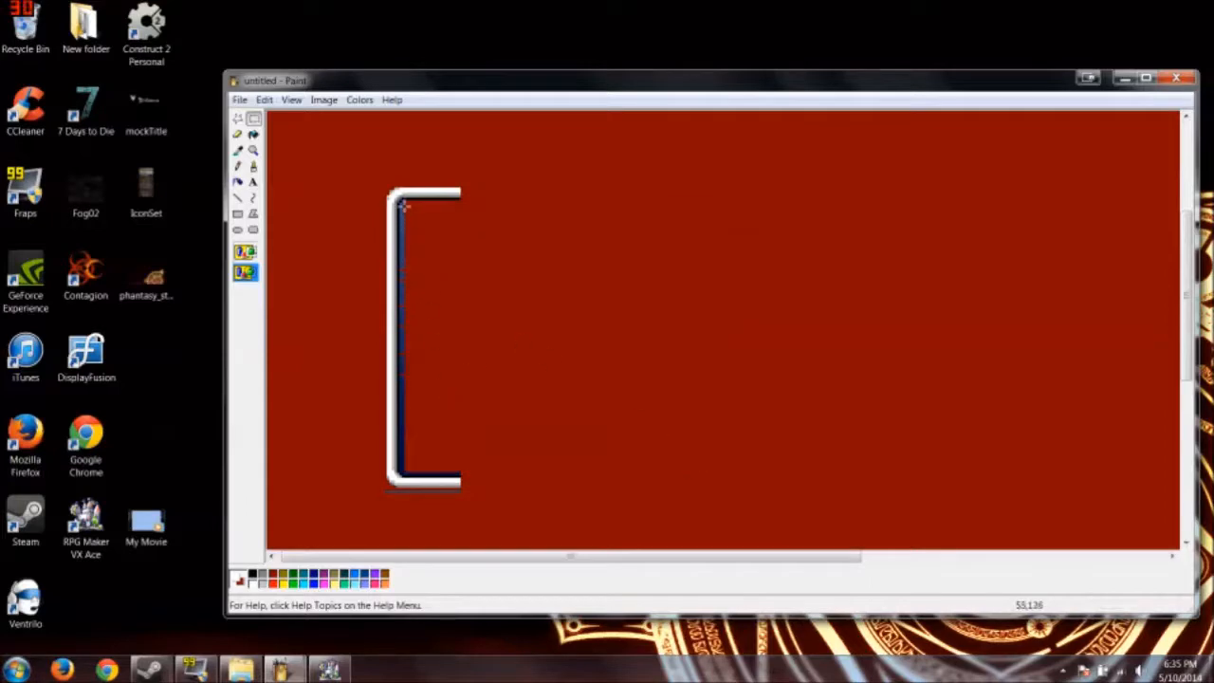
{"action": "left_click_drag", "start_coordinate": [401, 207], "coordinate": [499, 470]}
{"action": "key", "text": "Delete"}
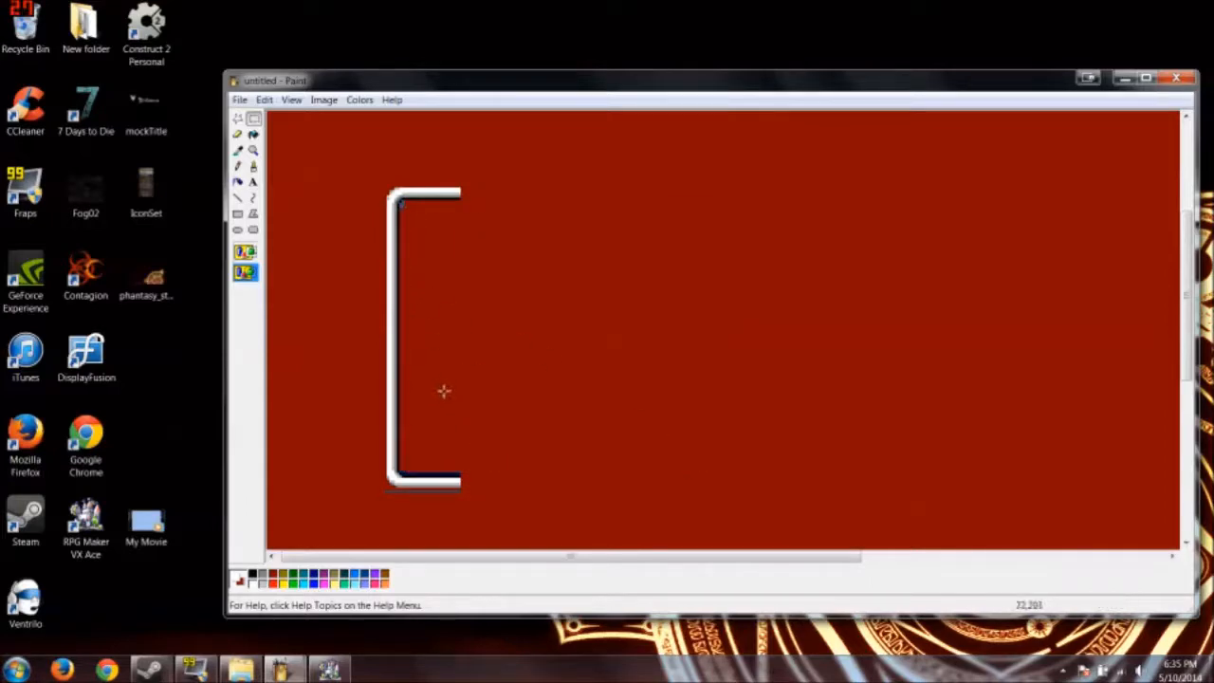
Step: Fill the leftover blue pixels inside the border's corners and the stray line beneath it with red
{"action": "left_click", "coordinate": [253, 150]}
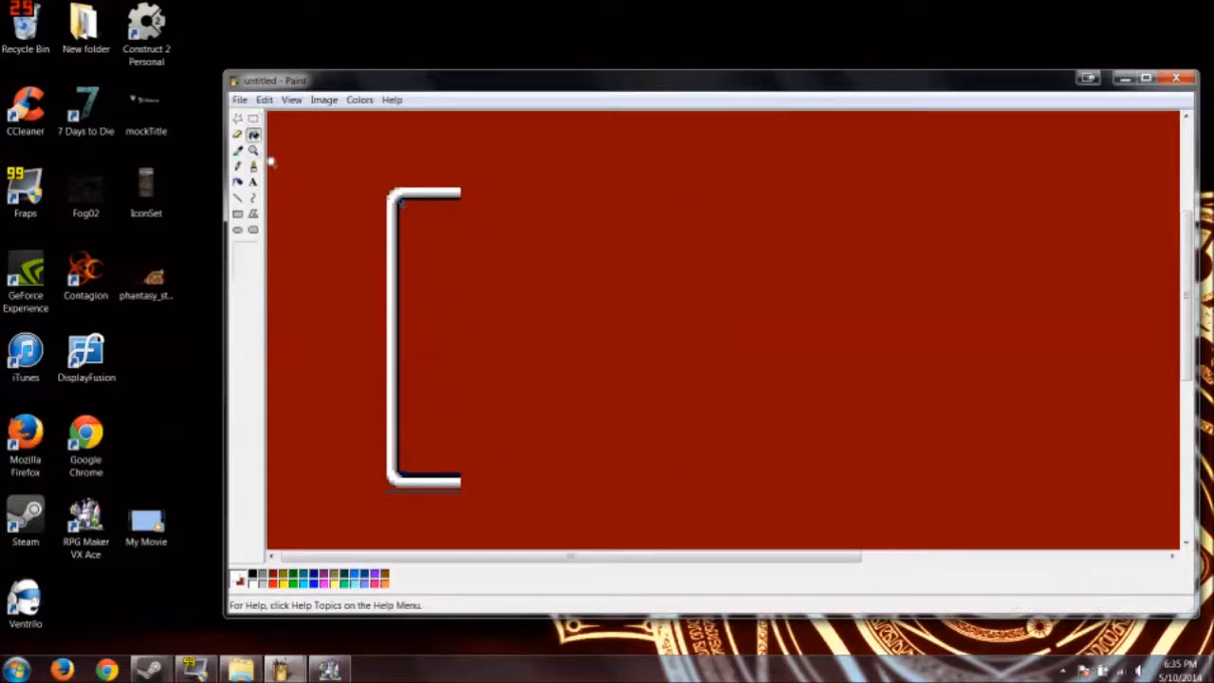
{"action": "left_click", "coordinate": [253, 248]}
{"action": "left_click", "coordinate": [253, 151]}
{"action": "left_click", "coordinate": [251, 275]}
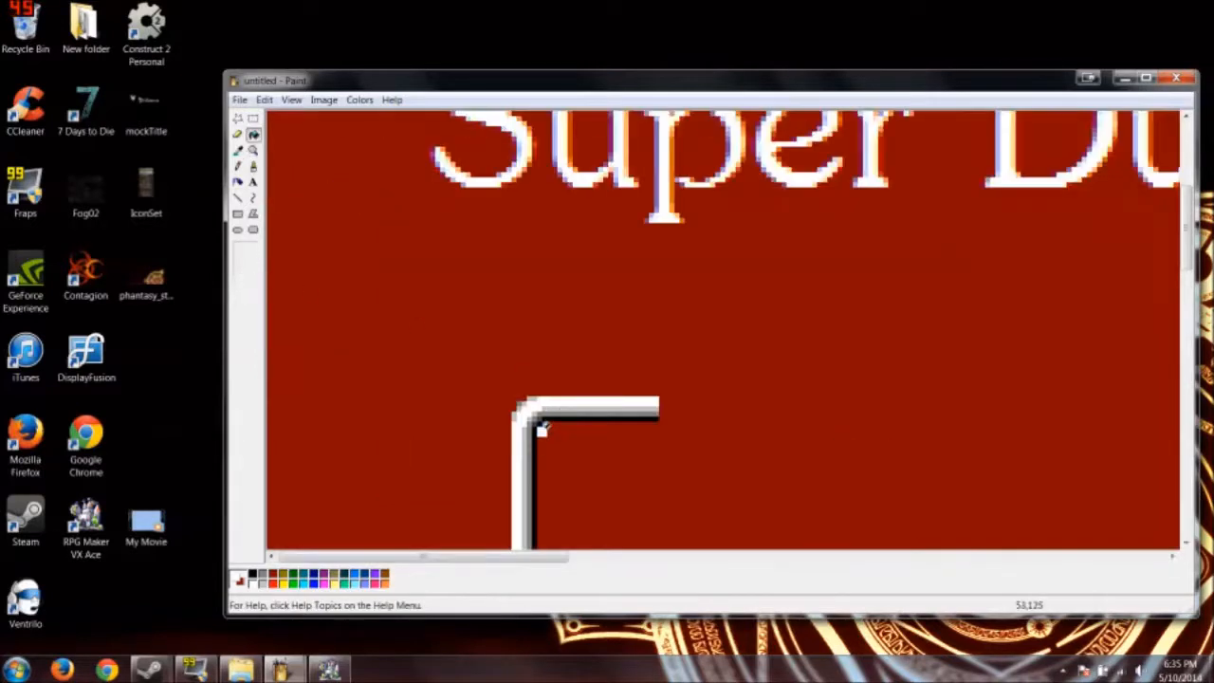
{"action": "scroll", "coordinate": [930, 380], "scroll_direction": "down", "scroll_amount": 6}
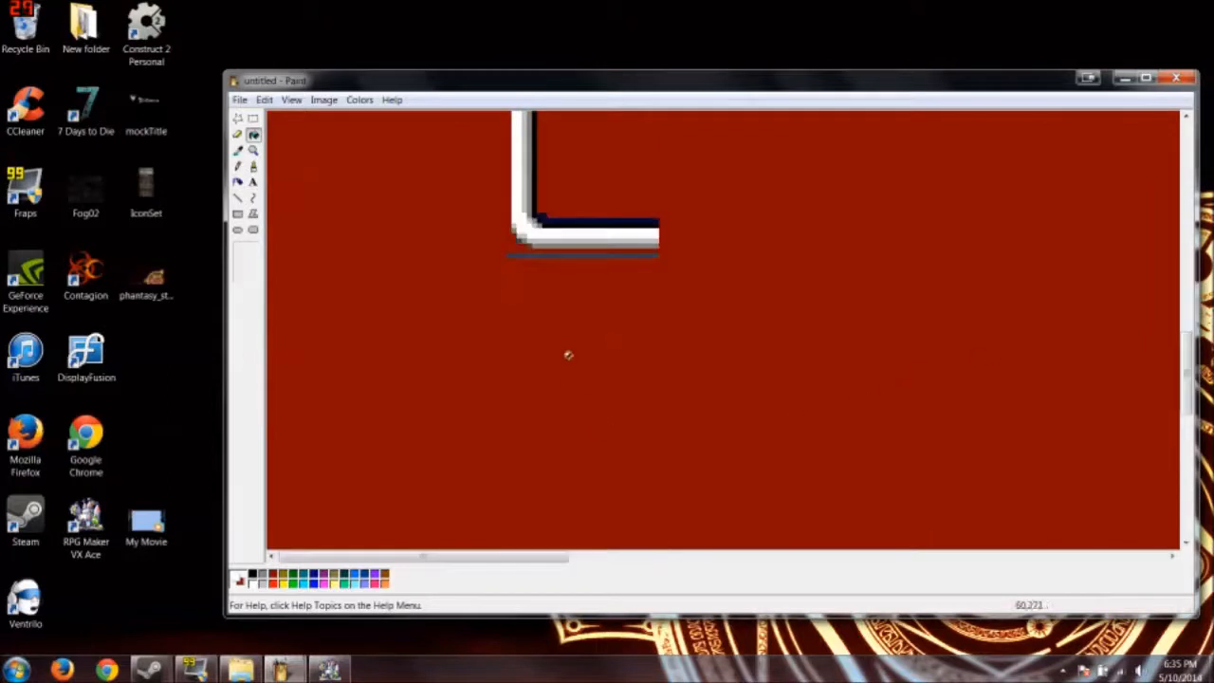
{"action": "scroll", "coordinate": [531, 389], "scroll_direction": "up", "scroll_amount": 2}
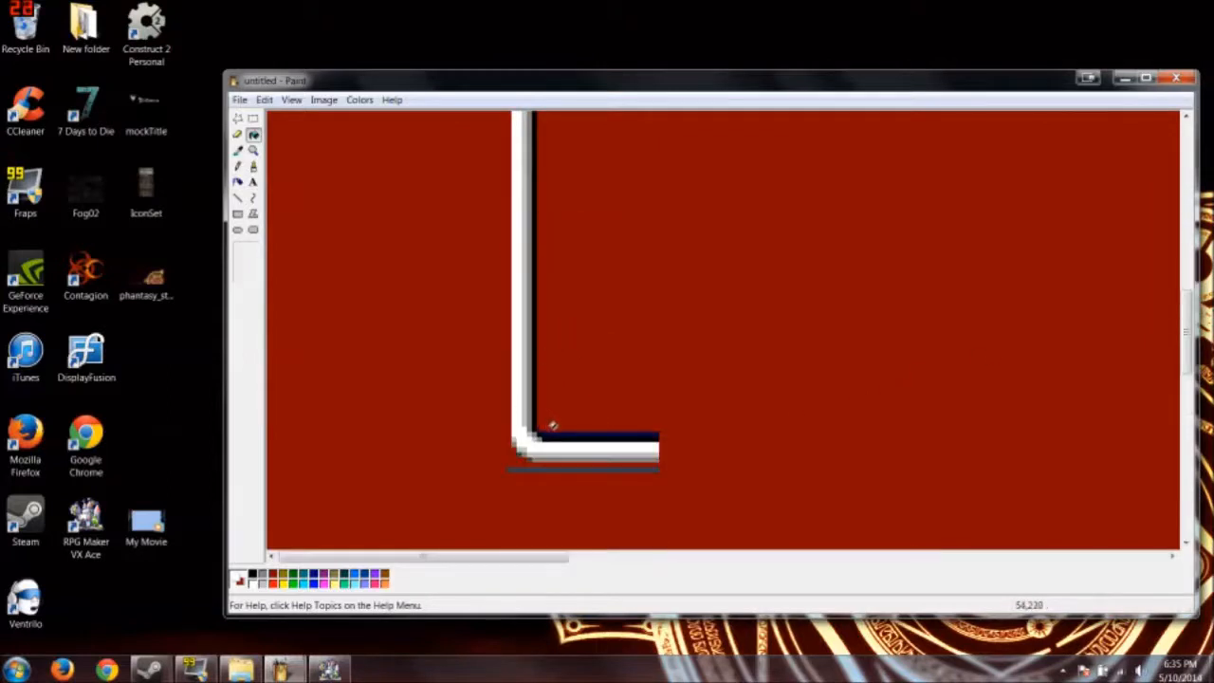
{"action": "left_click", "coordinate": [559, 433]}
{"action": "left_click", "coordinate": [535, 466]}
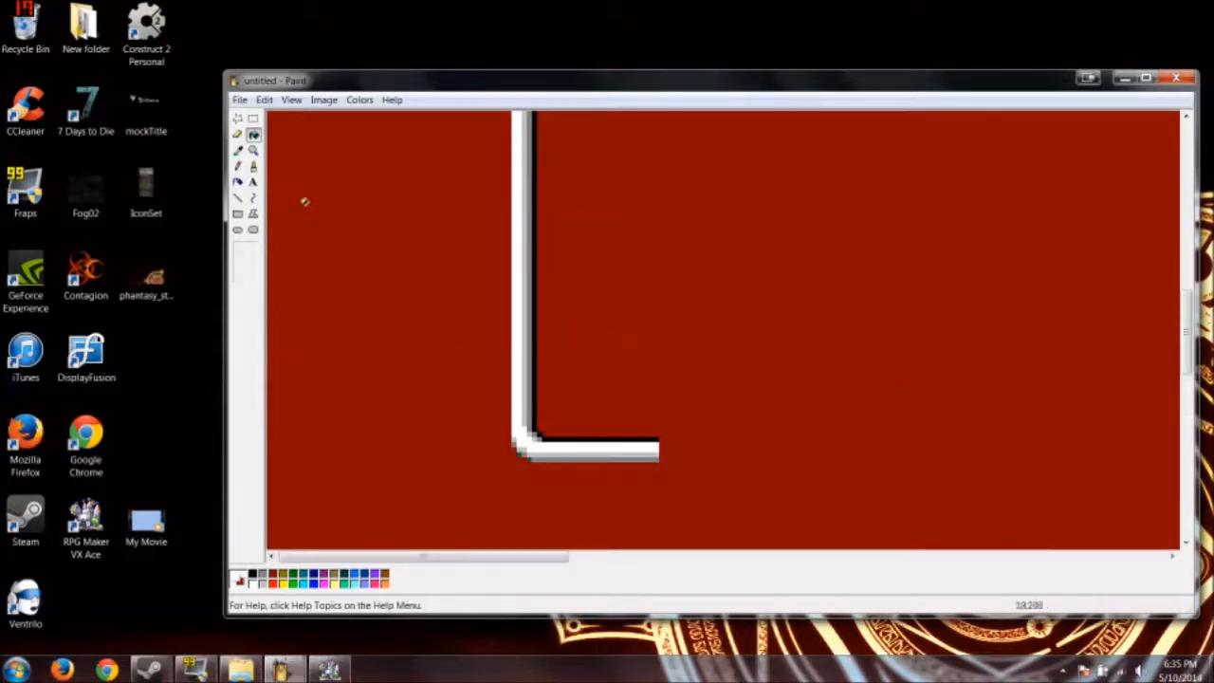
Step: Shorten the border piece by moving its upper part down onto the lower part, and reposition the shortened piece
{"action": "left_click", "coordinate": [253, 151]}
{"action": "left_click", "coordinate": [291, 169]}
{"action": "left_click", "coordinate": [253, 150]}
{"action": "left_click", "coordinate": [248, 258]}
{"action": "left_click", "coordinate": [250, 119]}
{"action": "left_click_drag", "start_coordinate": [306, 238], "coordinate": [423, 321]}
{"action": "left_click_drag", "start_coordinate": [414, 315], "coordinate": [367, 355]}
{"action": "left_click", "coordinate": [303, 281]}
{"action": "left_click_drag", "start_coordinate": [309, 294], "coordinate": [621, 382]}
{"action": "left_click", "coordinate": [417, 288]}
{"action": "left_click_drag", "start_coordinate": [376, 373], "coordinate": [448, 428]}
{"action": "left_click_drag", "start_coordinate": [350, 326], "coordinate": [494, 475]}
{"action": "left_click_drag", "start_coordinate": [428, 435], "coordinate": [492, 440], "text": "shift"}
{"action": "key", "text": "ctrl+z"}
Step: Extend the frame's top and bottom borders to the right with repeated copies until they span the title's width
{"action": "left_click_drag", "start_coordinate": [339, 332], "coordinate": [504, 453]}
{"action": "left_click_drag", "start_coordinate": [437, 418], "coordinate": [485, 419], "text": "ctrl"}
{"action": "left_click", "coordinate": [440, 372]}
{"action": "left_click_drag", "start_coordinate": [349, 333], "coordinate": [572, 436]}
{"action": "mouse_move", "coordinate": [634, 458]}
{"action": "left_mouse_down"}
{"action": "mouse_move", "coordinate": [418, 332]}
{"action": "mouse_move", "coordinate": [659, 458]}
{"action": "left_mouse_up"}
{"action": "left_click_drag", "start_coordinate": [559, 425], "coordinate": [683, 423], "text": "ctrl"}
{"action": "left_click_drag", "start_coordinate": [338, 319], "coordinate": [691, 484]}
{"action": "left_click_drag", "start_coordinate": [601, 460], "coordinate": [805, 461], "text": "ctrl"}
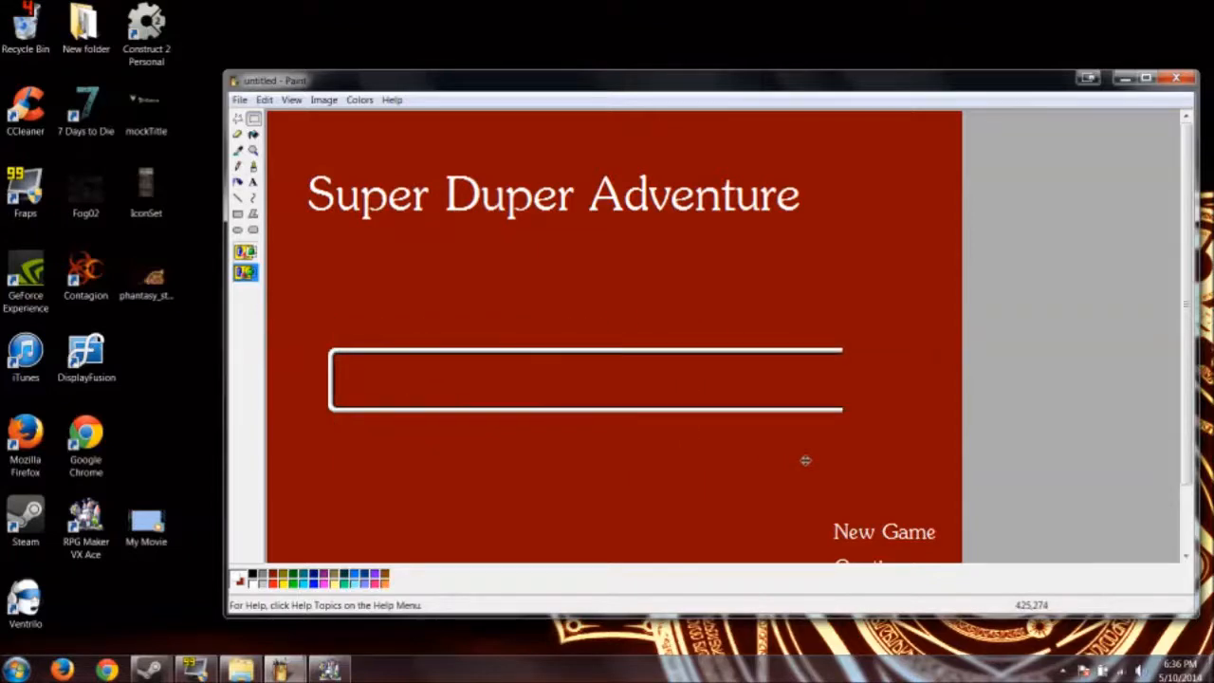
Step: Flip a copy of the frame's left end horizontally and attach it on the right to close the frame
{"action": "left_click_drag", "start_coordinate": [301, 324], "coordinate": [484, 242]}
{"action": "right_click", "coordinate": [360, 211]}
{"action": "left_click", "coordinate": [437, 340]}
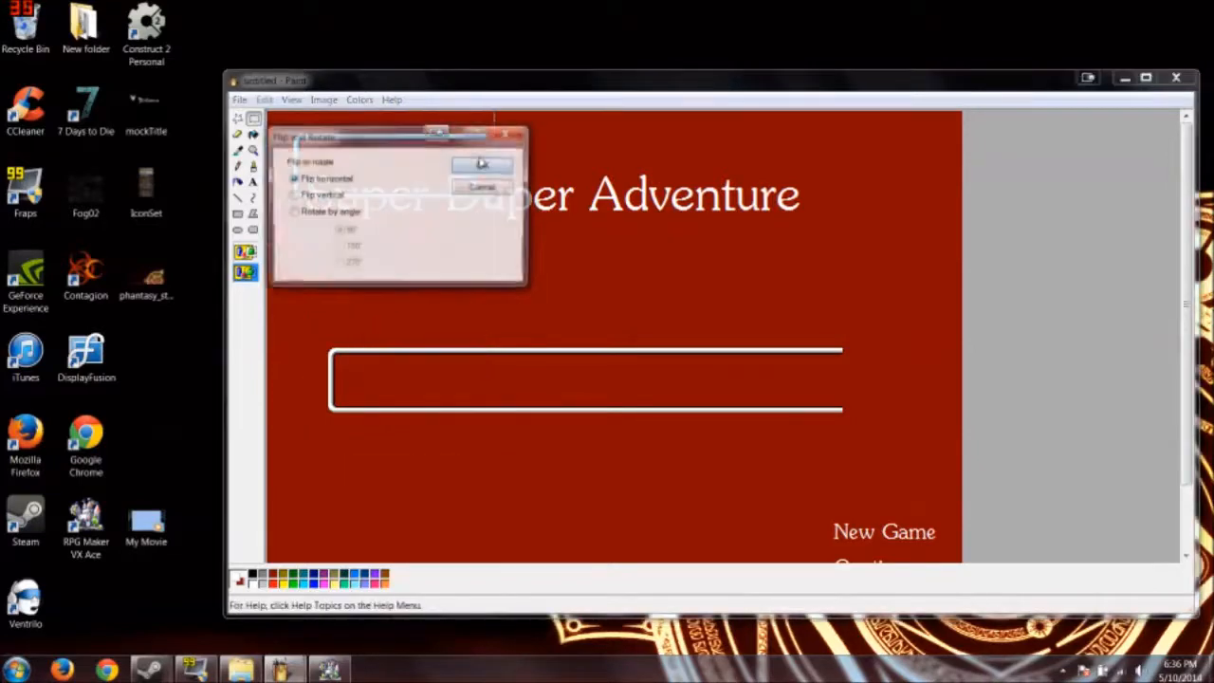
{"action": "left_click", "coordinate": [482, 163]}
{"action": "left_click_drag", "start_coordinate": [407, 192], "coordinate": [798, 399]}
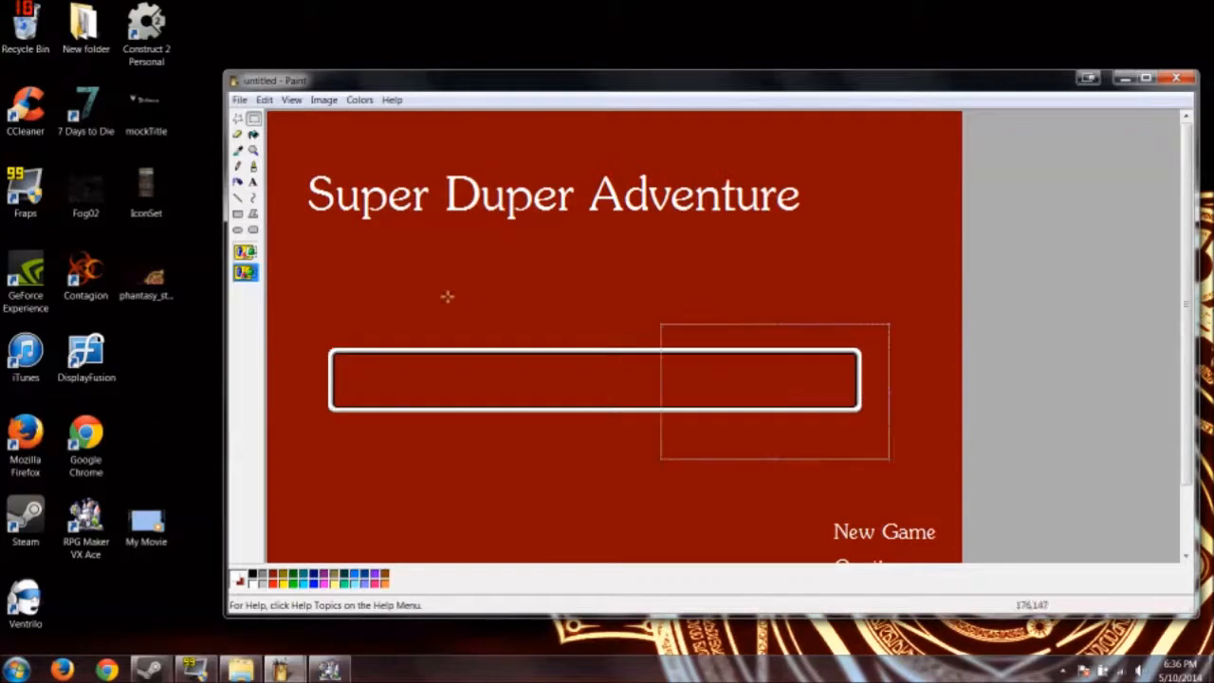
{"action": "left_click_drag", "start_coordinate": [315, 320], "coordinate": [906, 440]}
{"action": "left_click_drag", "start_coordinate": [783, 275], "coordinate": [847, 254]}
{"action": "left_click_drag", "start_coordinate": [888, 418], "coordinate": [887, 470]}
{"action": "left_click", "coordinate": [464, 324]}
{"action": "left_click_drag", "start_coordinate": [308, 359], "coordinate": [917, 407]}
{"action": "key", "text": "ctrl+z"}
{"action": "left_click", "coordinate": [315, 309]}
Step: Make the frame taller by moving its upper part up with an opaque selection
{"action": "left_click_drag", "start_coordinate": [306, 314], "coordinate": [870, 387]}
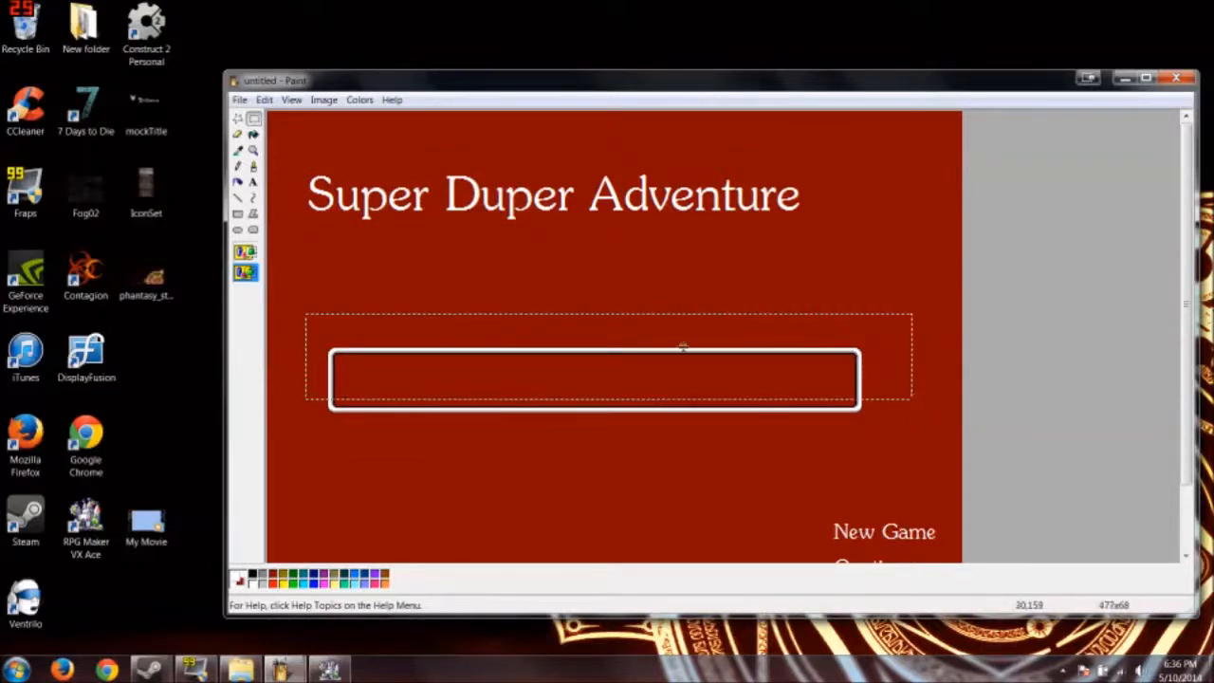
{"action": "left_click", "coordinate": [246, 253]}
{"action": "left_click_drag", "start_coordinate": [477, 388], "coordinate": [475, 372]}
{"action": "left_click", "coordinate": [483, 428]}
Step: Move the frame around the Super Duper Adventure title with a transparent selection and adjust its position around the text
{"action": "left_click_drag", "start_coordinate": [316, 316], "coordinate": [849, 244]}
{"action": "left_click", "coordinate": [244, 272]}
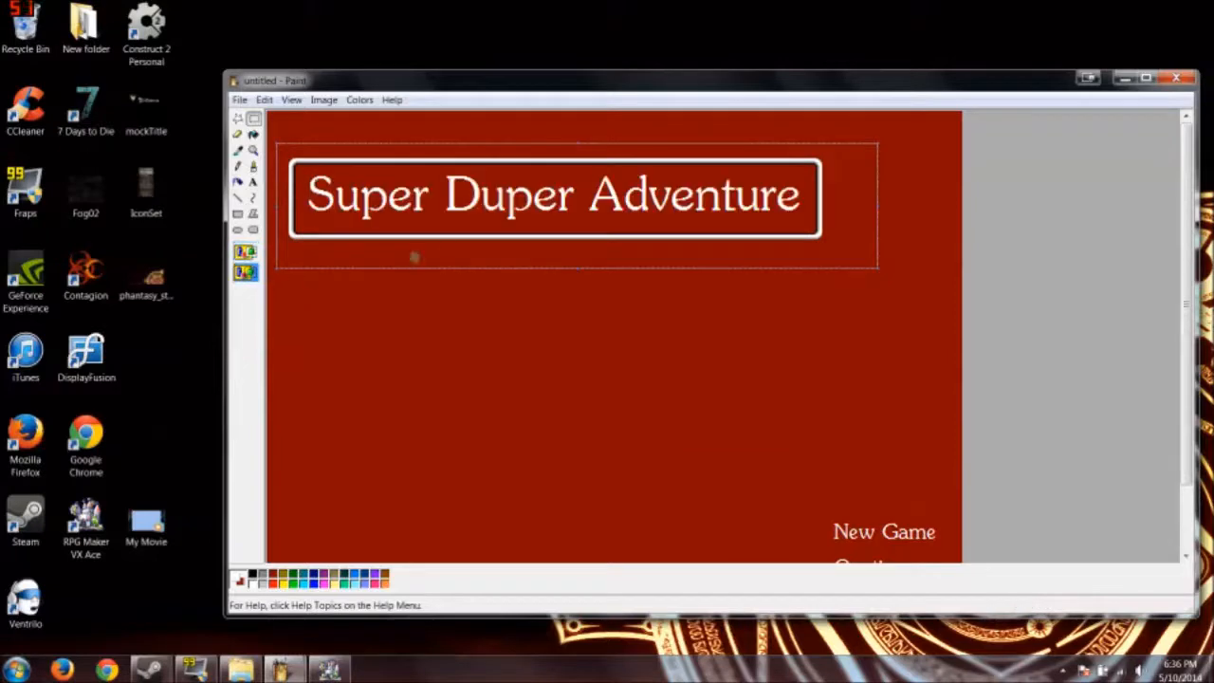
{"action": "left_click_drag", "start_coordinate": [480, 222], "coordinate": [491, 216]}
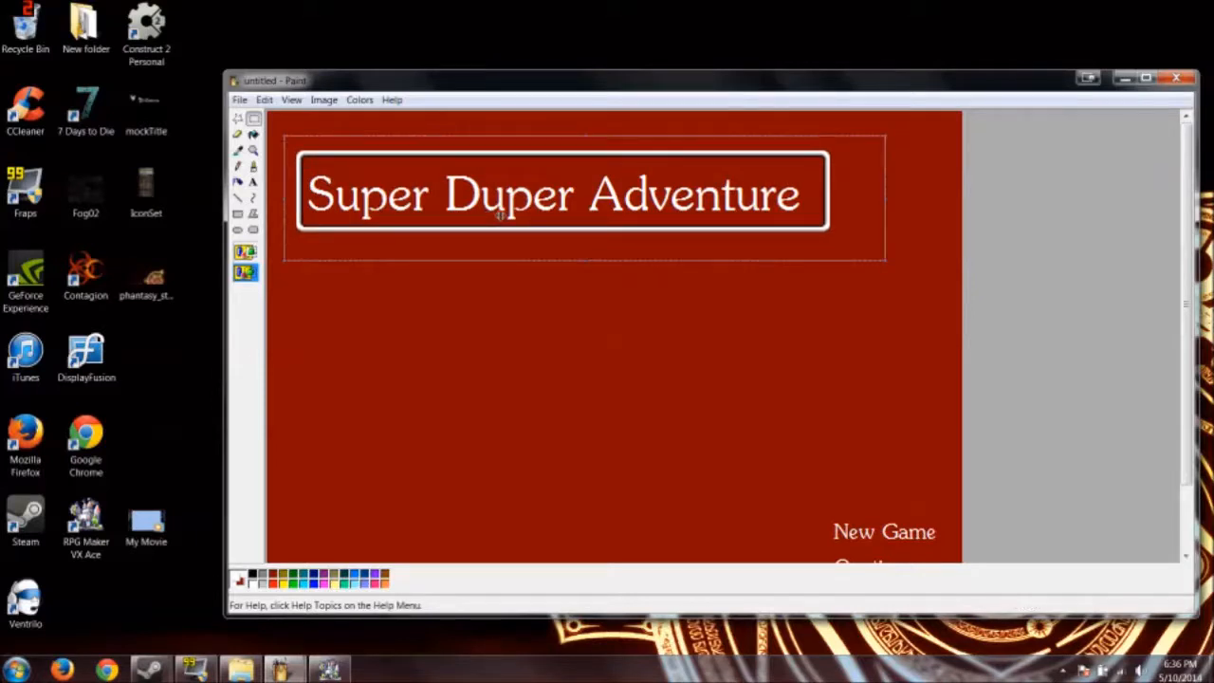
{"action": "left_click_drag", "start_coordinate": [511, 212], "coordinate": [510, 214]}
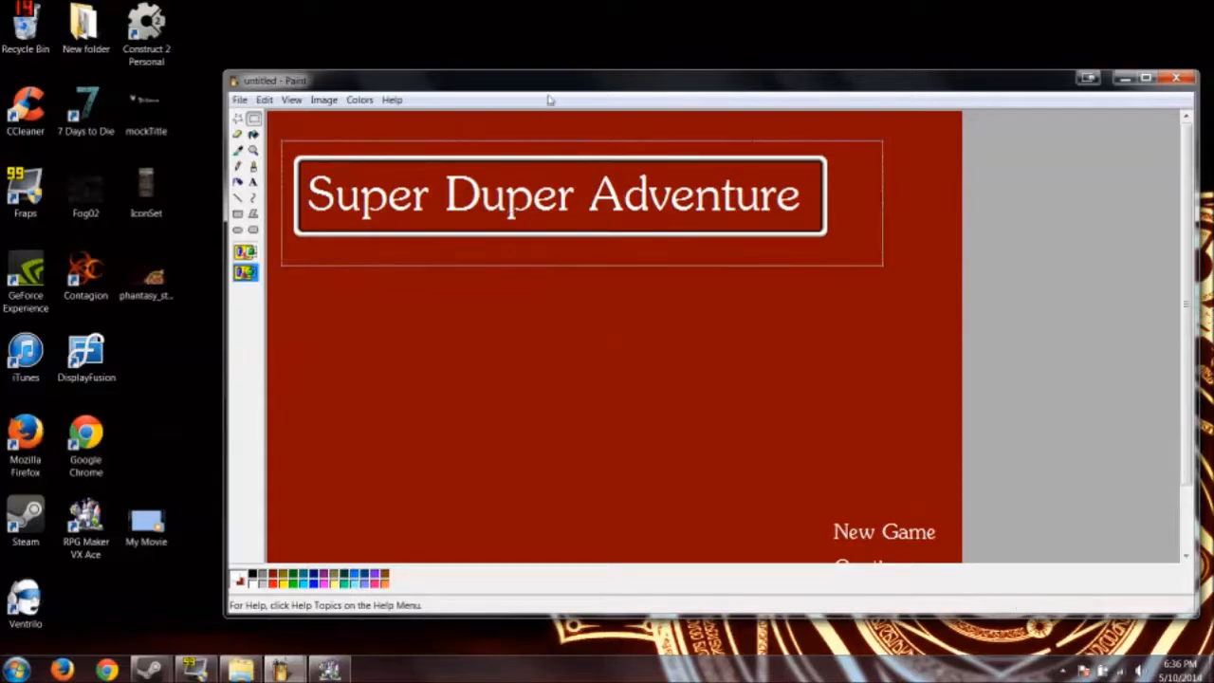
{"action": "double_click", "coordinate": [550, 88]}
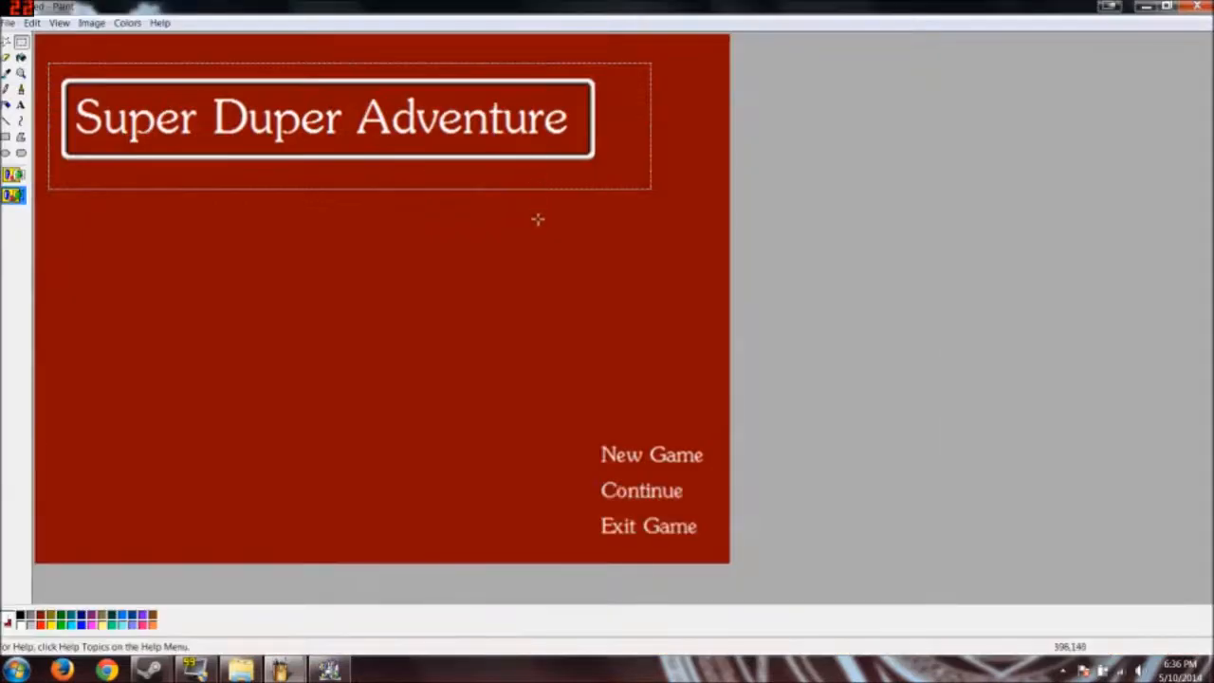
{"action": "left_click_drag", "start_coordinate": [510, 150], "coordinate": [508, 149]}
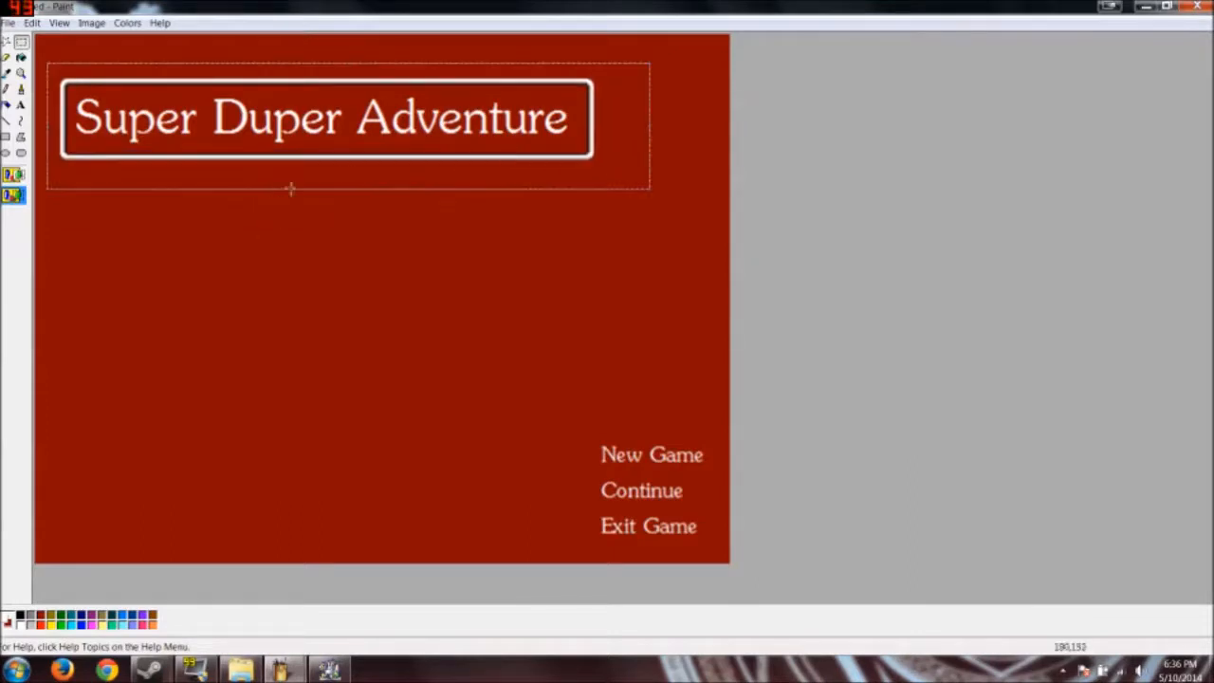
Step: Paste a second copy of the empty frame and place it below the framed title
{"action": "key", "text": "ctrl+v"}
{"action": "left_click_drag", "start_coordinate": [298, 123], "coordinate": [363, 309]}
{"action": "left_click", "coordinate": [281, 193]}
{"action": "left_click_drag", "start_coordinate": [562, 397], "coordinate": [800, 594]}
{"action": "left_click", "coordinate": [378, 339]}
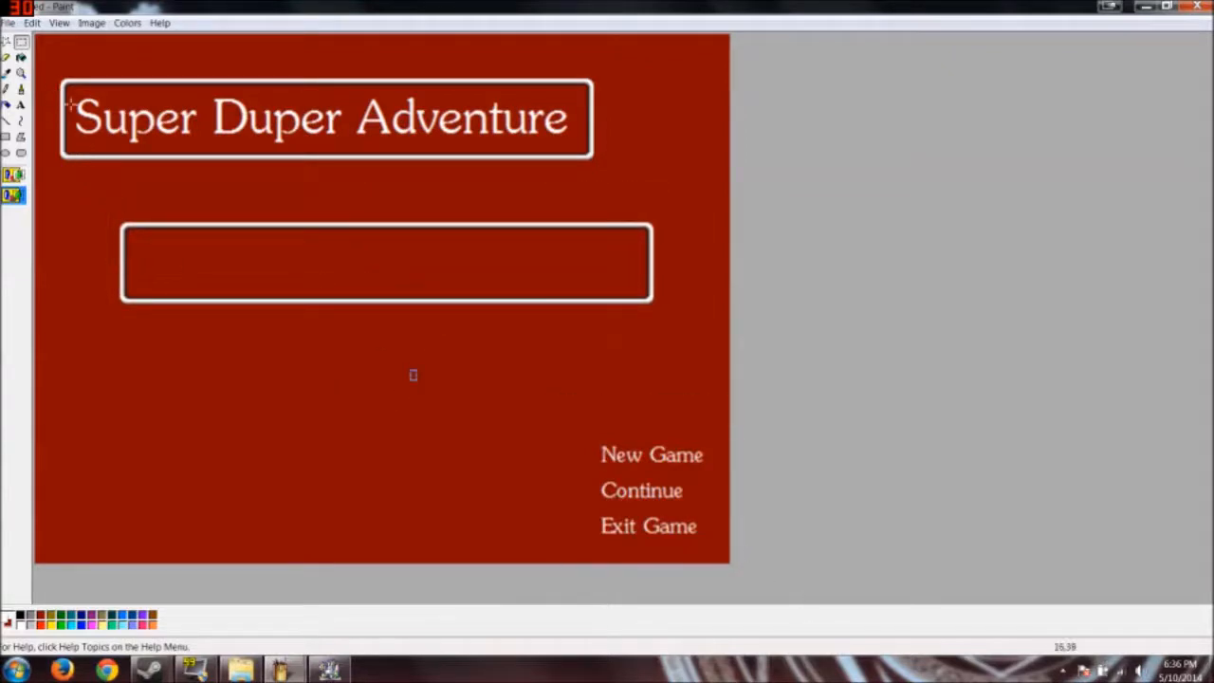
Step: Narrow the second frame to about the menu text's width by moving its left end rightward in stages
{"action": "left_click_drag", "start_coordinate": [94, 198], "coordinate": [294, 428]}
{"action": "left_click_drag", "start_coordinate": [268, 412], "coordinate": [414, 413]}
{"action": "left_click", "coordinate": [228, 424]}
{"action": "mouse_move", "coordinate": [245, 203]}
{"action": "left_mouse_down"}
{"action": "mouse_move", "coordinate": [479, 419]}
{"action": "mouse_move", "coordinate": [495, 405]}
{"action": "mouse_move", "coordinate": [566, 409]}
{"action": "left_mouse_up"}
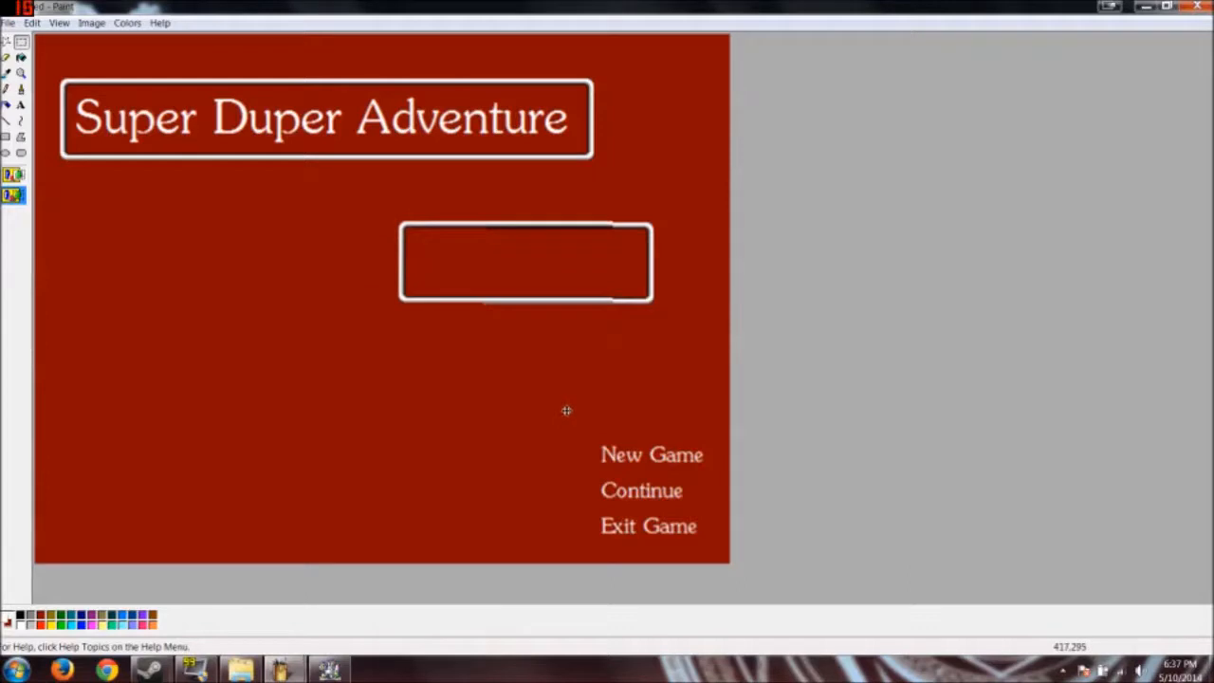
{"action": "left_click", "coordinate": [356, 393]}
{"action": "mouse_move", "coordinate": [372, 204]}
{"action": "left_mouse_down"}
{"action": "mouse_move", "coordinate": [550, 352]}
{"action": "mouse_move", "coordinate": [599, 357]}
{"action": "left_mouse_up"}
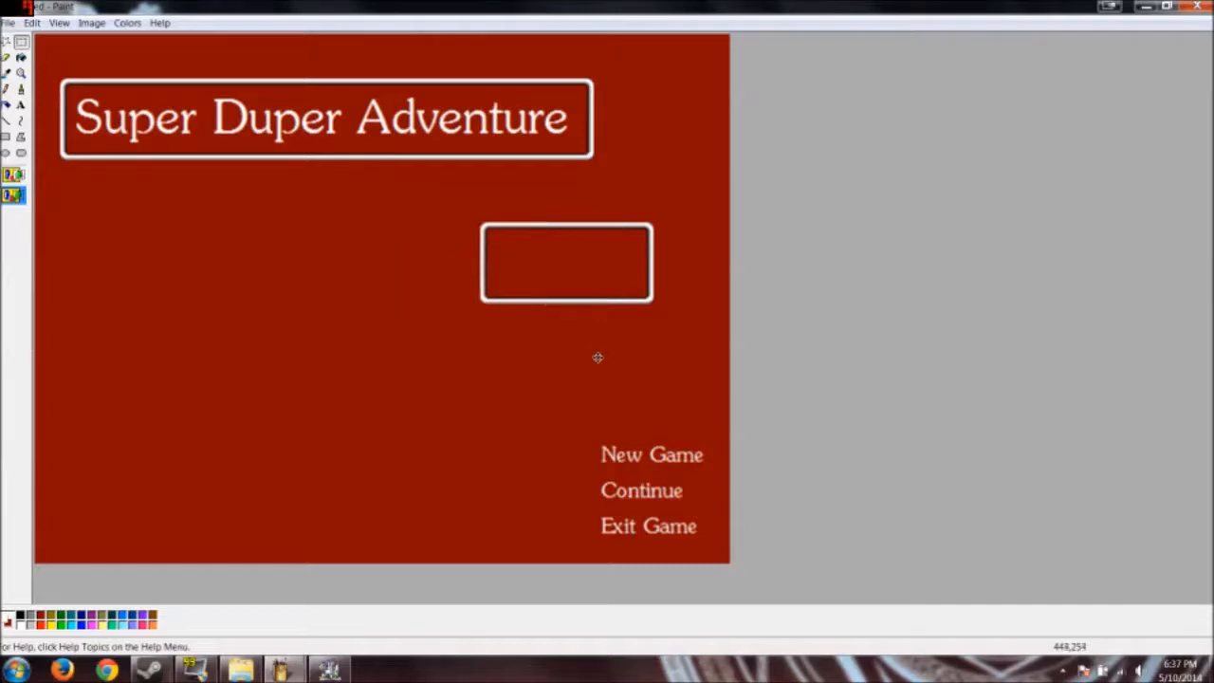
{"action": "left_click", "coordinate": [407, 352]}
{"action": "left_click_drag", "start_coordinate": [455, 209], "coordinate": [561, 335]}
{"action": "left_click_drag", "start_coordinate": [549, 325], "coordinate": [586, 325]}
Step: Make the narrow frame taller by moving its upper and lower parts apart with opaque selections and aligning the sides
{"action": "left_click_drag", "start_coordinate": [462, 382], "coordinate": [674, 319]}
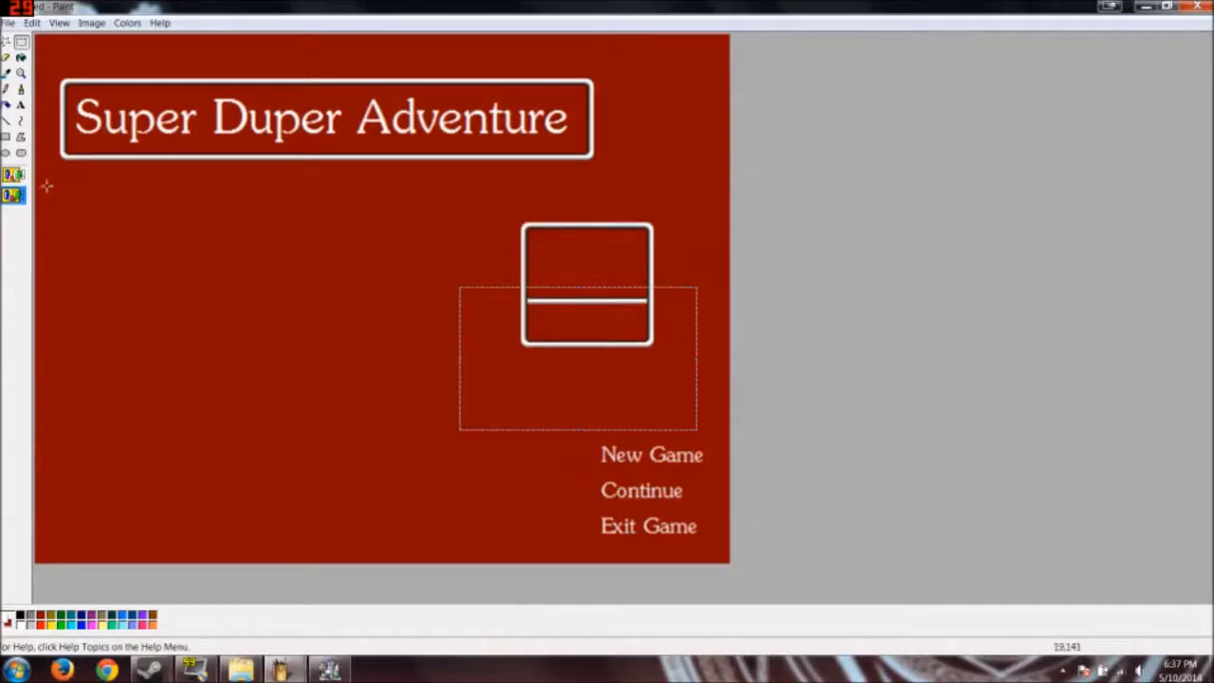
{"action": "left_click", "coordinate": [14, 176]}
{"action": "left_click_drag", "start_coordinate": [297, 332], "coordinate": [309, 337]}
{"action": "left_click_drag", "start_coordinate": [493, 203], "coordinate": [670, 257]}
{"action": "left_click_drag", "start_coordinate": [482, 290], "coordinate": [681, 364]}
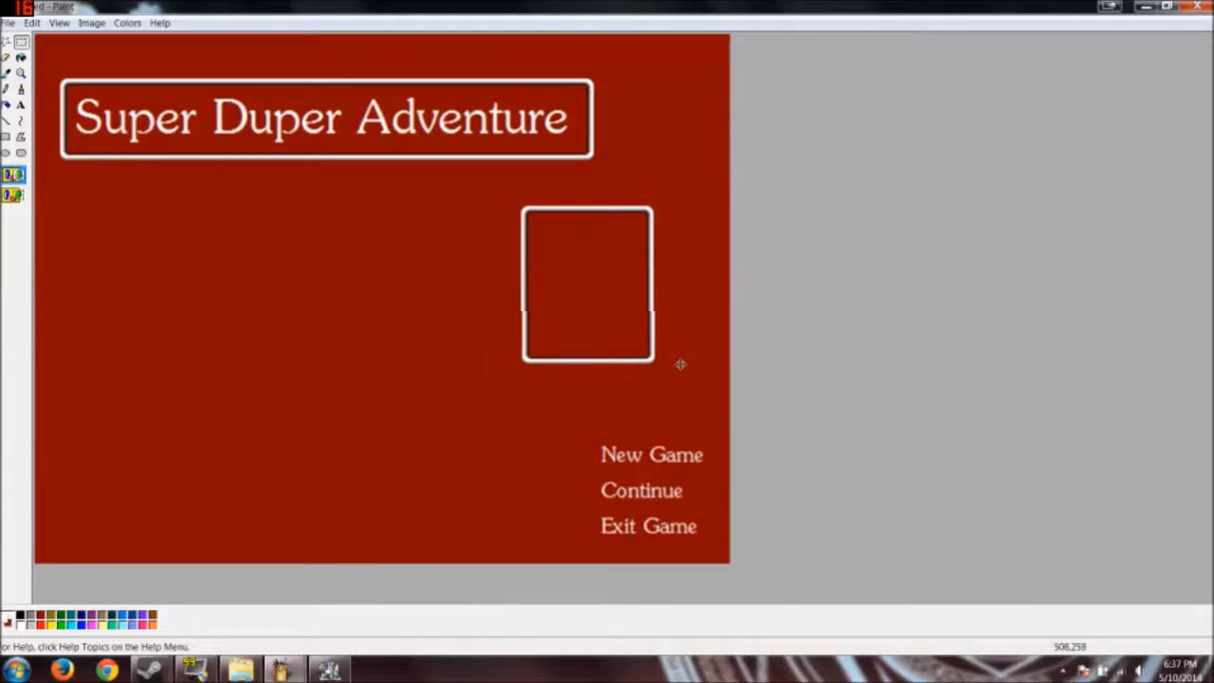
{"action": "left_click_drag", "start_coordinate": [484, 311], "coordinate": [703, 388]}
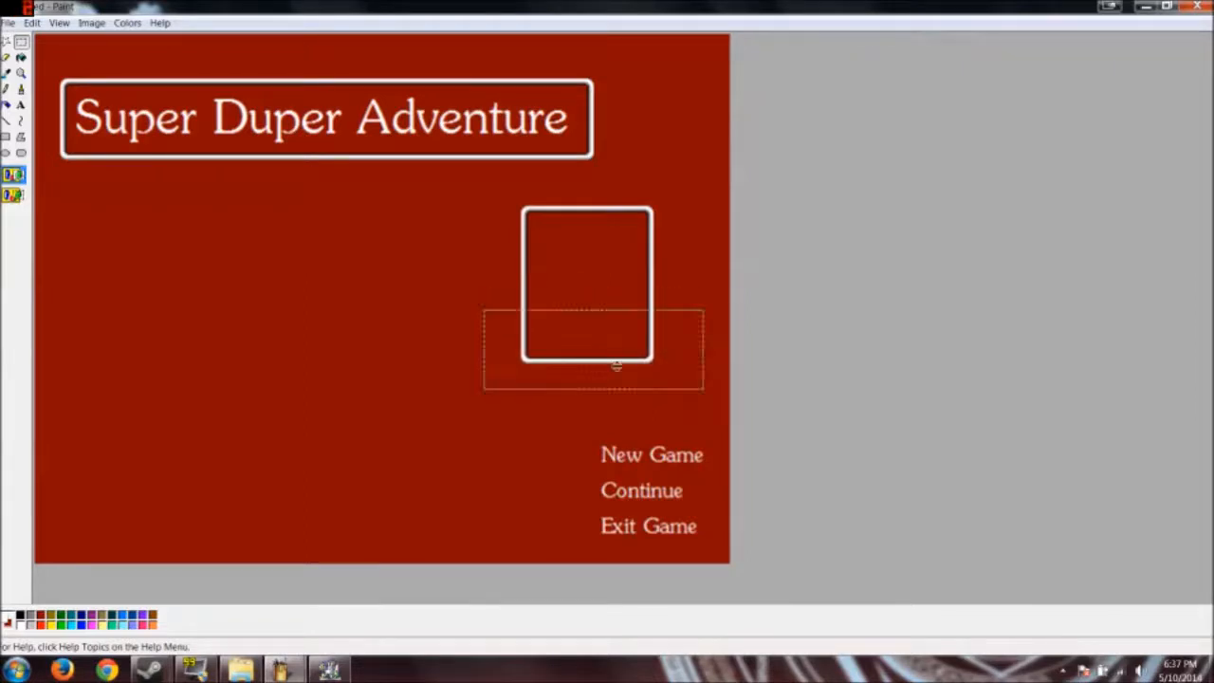
Step: Move the New Game, Continue and Exit Game text into the narrow frame with a transparent selection
{"action": "left_click", "coordinate": [439, 353]}
{"action": "left_click_drag", "start_coordinate": [566, 419], "coordinate": [733, 566]}
{"action": "left_click_drag", "start_coordinate": [636, 512], "coordinate": [626, 300]}
{"action": "left_click", "coordinate": [13, 195]}
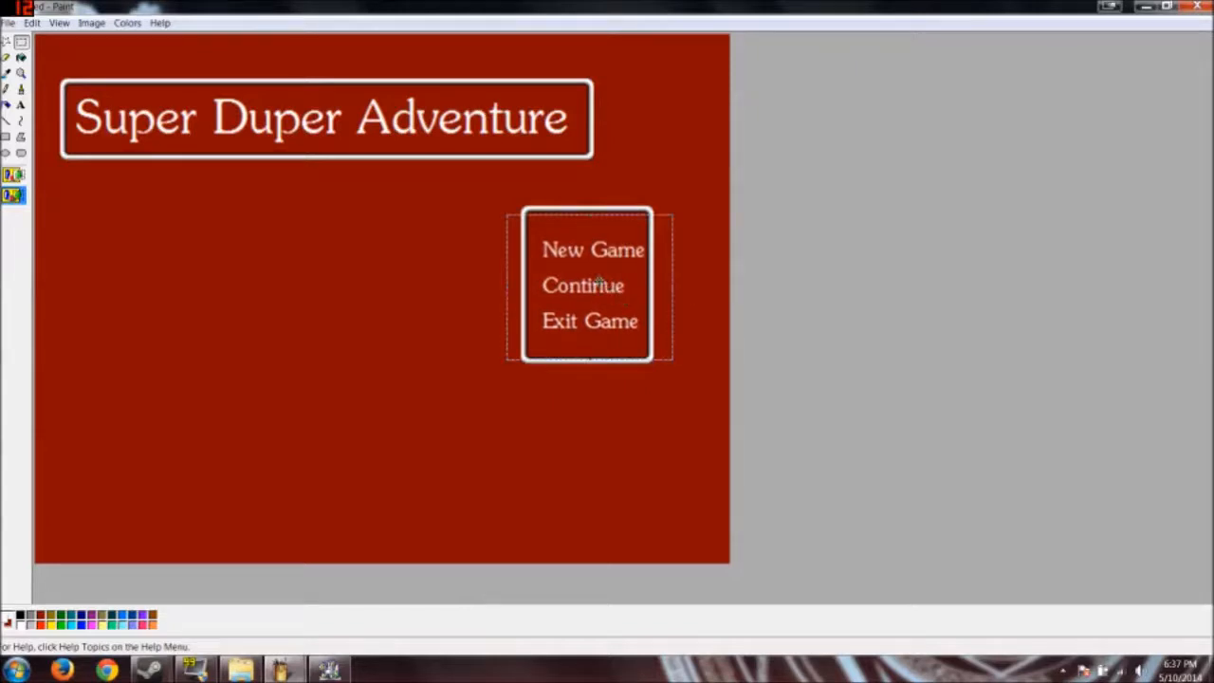
{"action": "mouse_move", "coordinate": [587, 280]}
{"action": "left_mouse_down"}
{"action": "mouse_move", "coordinate": [587, 263]}
{"action": "mouse_move", "coordinate": [587, 298]}
{"action": "left_mouse_up"}
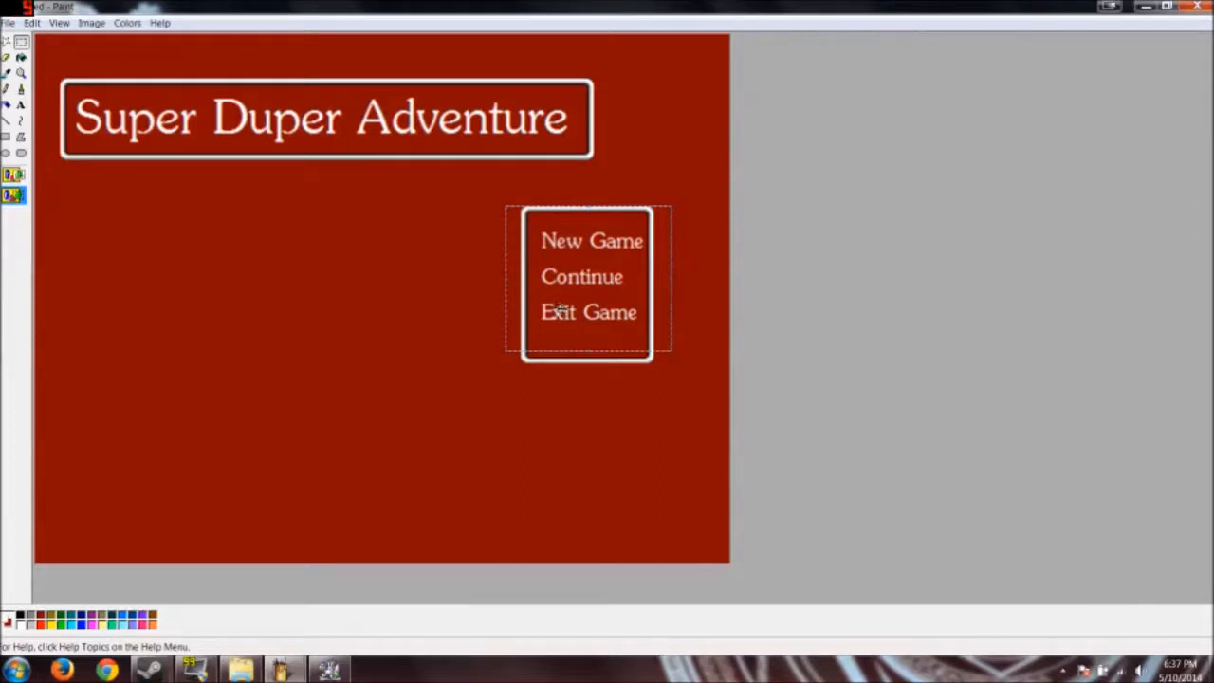
Step: Move the menu text out to the lower part of the title screen and remove the empty narrow frame
{"action": "left_click_drag", "start_coordinate": [561, 311], "coordinate": [303, 444]}
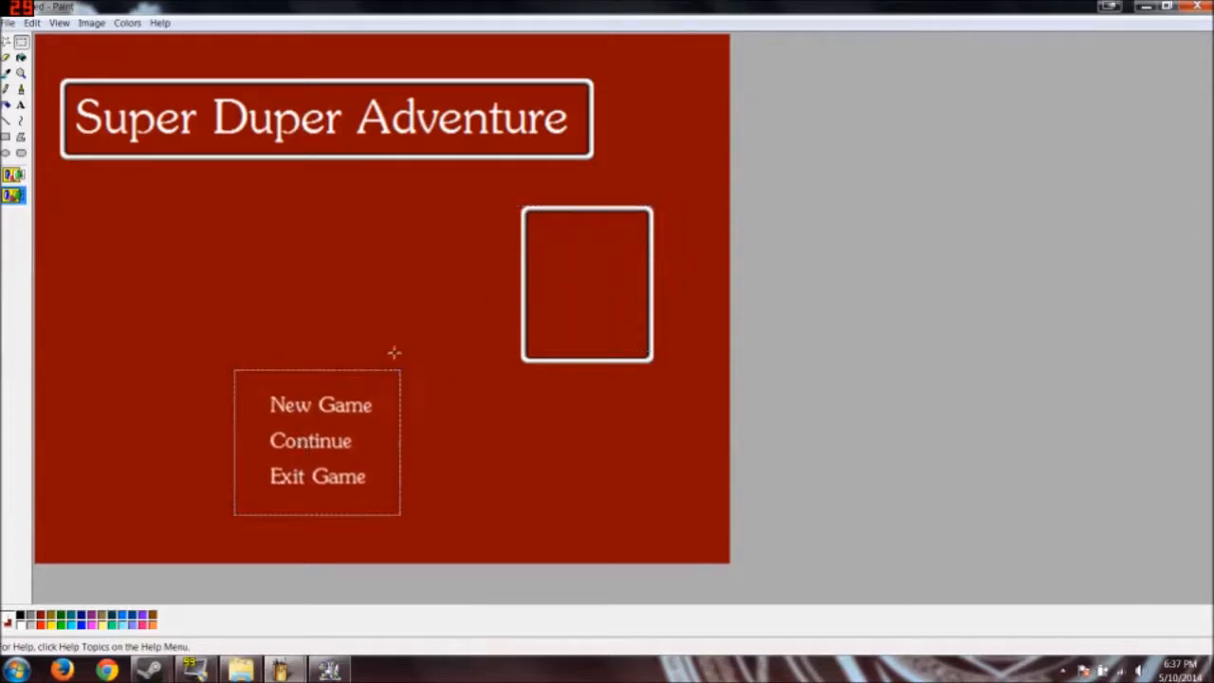
{"action": "left_click_drag", "start_coordinate": [482, 200], "coordinate": [657, 268]}
{"action": "key", "text": "ctrl+z"}
{"action": "left_click_drag", "start_coordinate": [472, 199], "coordinate": [965, 333]}
{"action": "left_click_drag", "start_coordinate": [74, 87], "coordinate": [600, 255]}
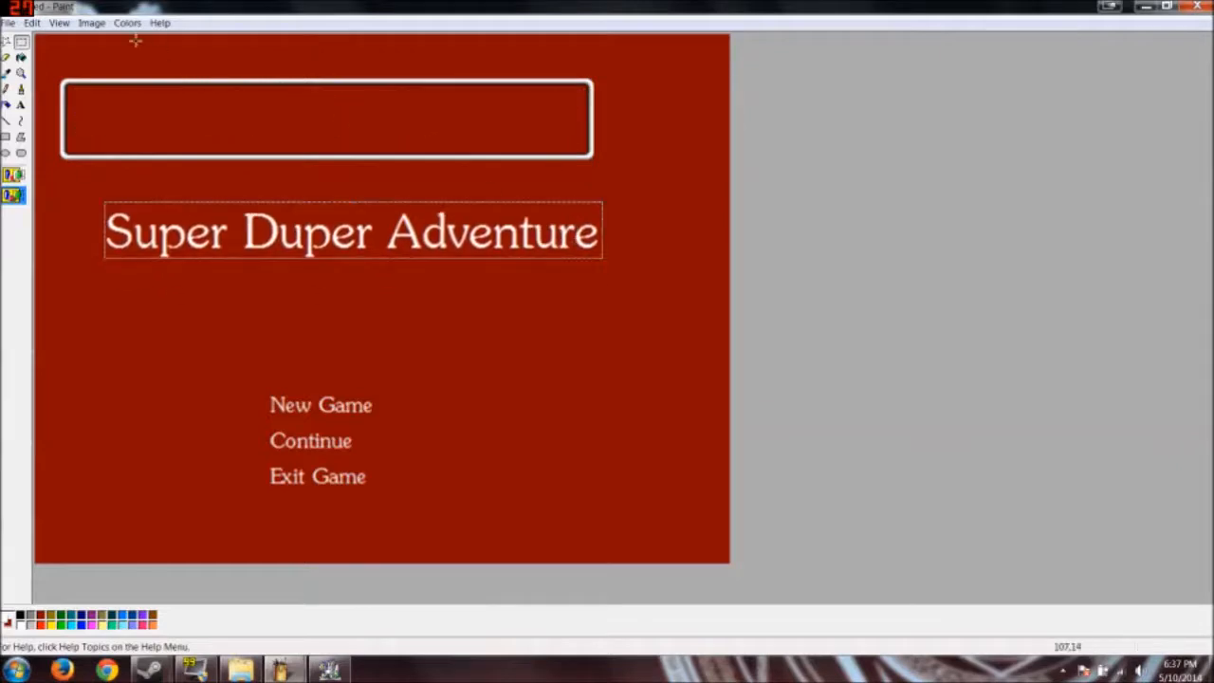
{"action": "left_click_drag", "start_coordinate": [47, 60], "coordinate": [637, 179]}
{"action": "key", "text": "ctrl+z"}
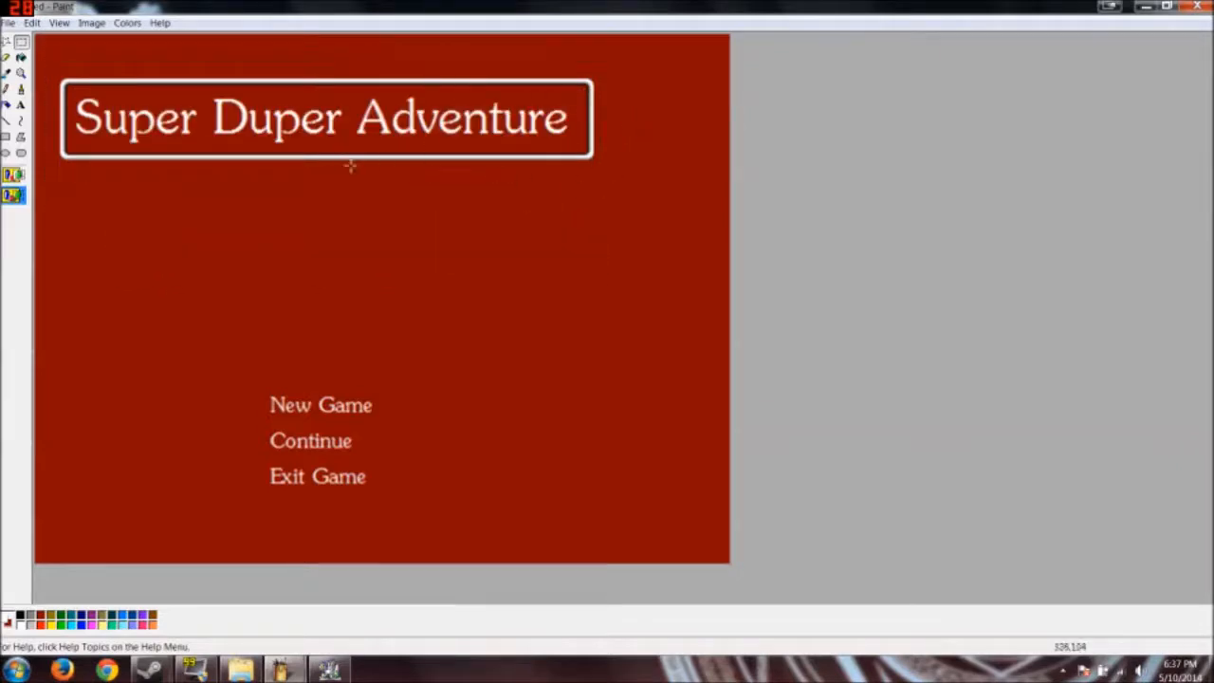
Step: Paste a copy of the message frame into the empty area between the title and the menu text
{"action": "key", "text": "ctrl+v"}
{"action": "mouse_move", "coordinate": [178, 71]}
{"action": "left_mouse_down"}
{"action": "mouse_move", "coordinate": [222, 208]}
{"action": "mouse_move", "coordinate": [250, 226]}
{"action": "left_mouse_up"}
{"action": "left_click", "coordinate": [219, 170]}
{"action": "left_click_drag", "start_coordinate": [92, 190], "coordinate": [675, 256]}
{"action": "left_click_drag", "start_coordinate": [426, 211], "coordinate": [424, 237]}
{"action": "left_click_drag", "start_coordinate": [242, 381], "coordinate": [250, 272]}
{"action": "key", "text": "ctrl+z"}
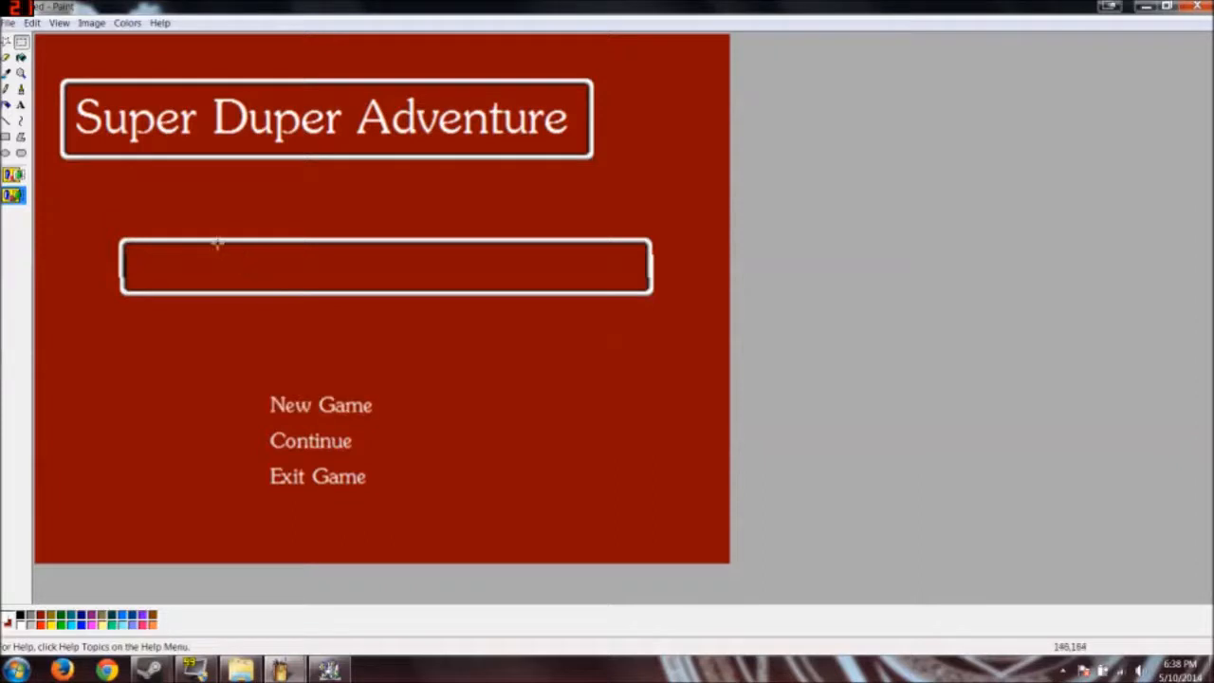
{"action": "key", "text": "ctrl+z"}
Step: Reduce the pasted frame's height to a low bar by moving its upper part down in two stages
{"action": "left_click_drag", "start_coordinate": [94, 194], "coordinate": [683, 256]}
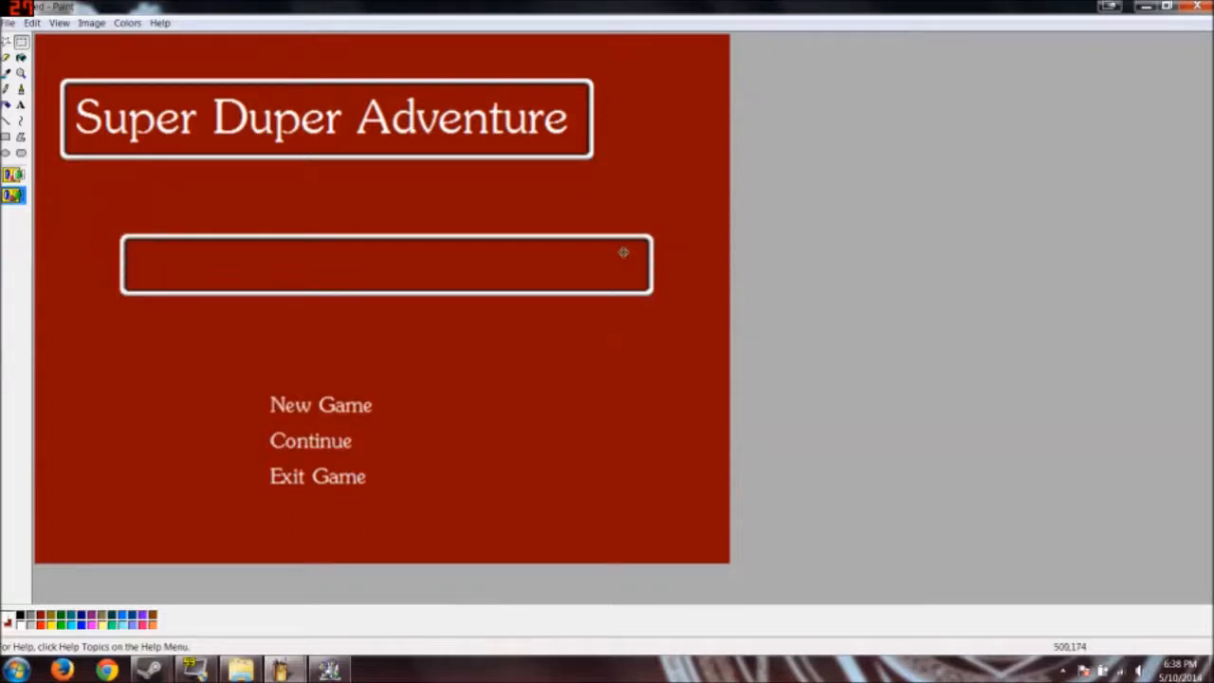
{"action": "left_click", "coordinate": [122, 189]}
{"action": "mouse_move", "coordinate": [95, 210]}
{"action": "left_mouse_down"}
{"action": "mouse_move", "coordinate": [598, 289]}
{"action": "mouse_move", "coordinate": [689, 270]}
{"action": "mouse_move", "coordinate": [650, 273]}
{"action": "left_mouse_up"}
{"action": "left_click", "coordinate": [215, 197]}
Step: Move the framed title to just above the low frame and place New Game at the low frame's left end
{"action": "mouse_move", "coordinate": [46, 51]}
{"action": "left_mouse_down"}
{"action": "mouse_move", "coordinate": [635, 170]}
{"action": "mouse_move", "coordinate": [665, 221]}
{"action": "mouse_move", "coordinate": [627, 245]}
{"action": "left_mouse_up"}
{"action": "mouse_move", "coordinate": [246, 380]}
{"action": "left_mouse_down"}
{"action": "mouse_move", "coordinate": [409, 418]}
{"action": "mouse_move", "coordinate": [310, 277]}
{"action": "mouse_move", "coordinate": [281, 263]}
{"action": "left_mouse_up"}
{"action": "left_click_drag", "start_coordinate": [240, 415], "coordinate": [371, 444]}
Step: Draw a thin horizontal guide line along the base of New Game across most of the low frame
{"action": "left_click", "coordinate": [21, 73]}
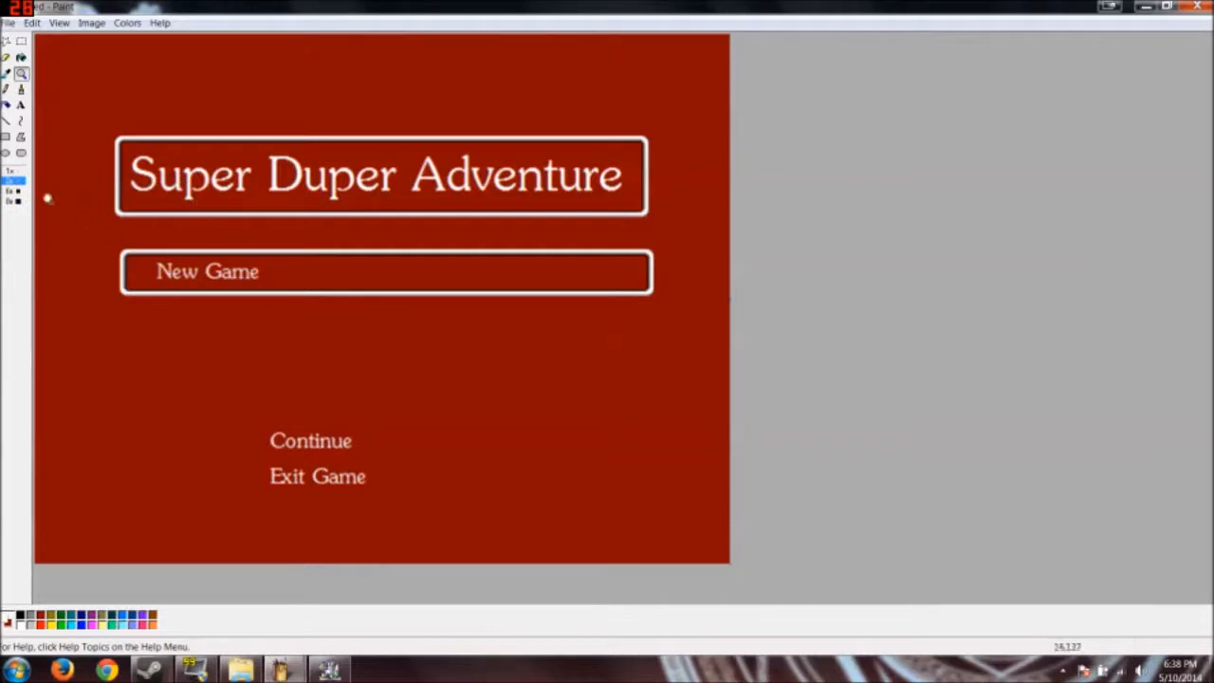
{"action": "left_click", "coordinate": [7, 121]}
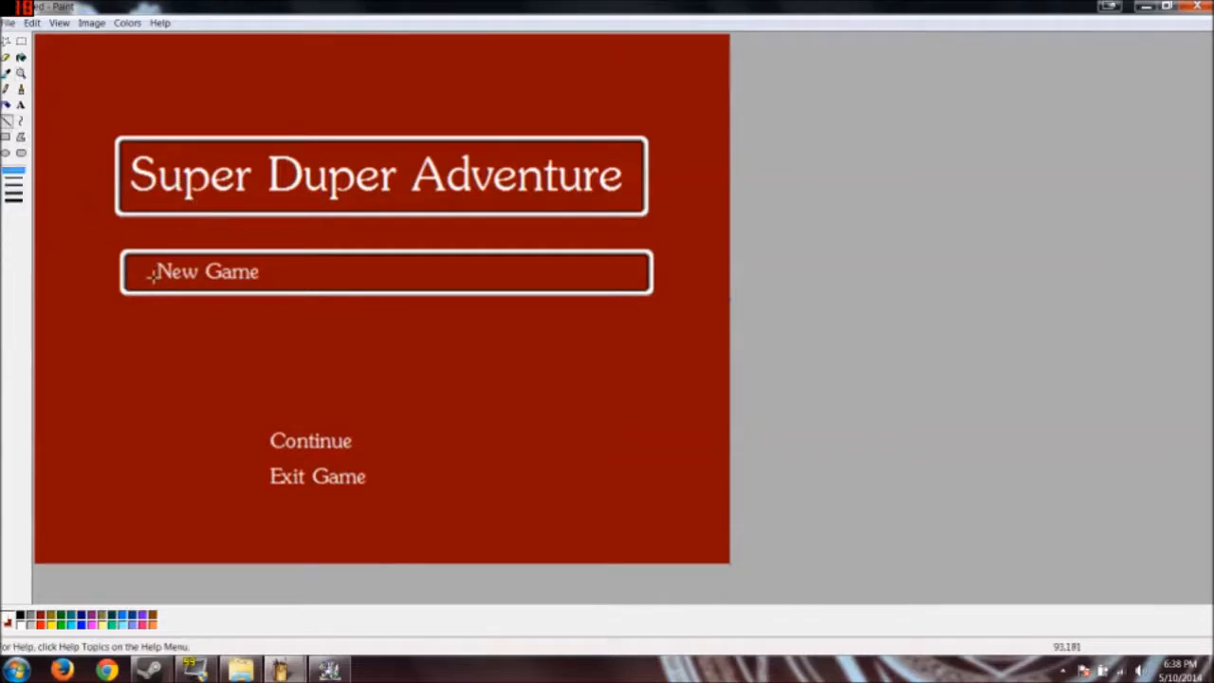
{"action": "left_click_drag", "start_coordinate": [150, 278], "coordinate": [601, 291]}
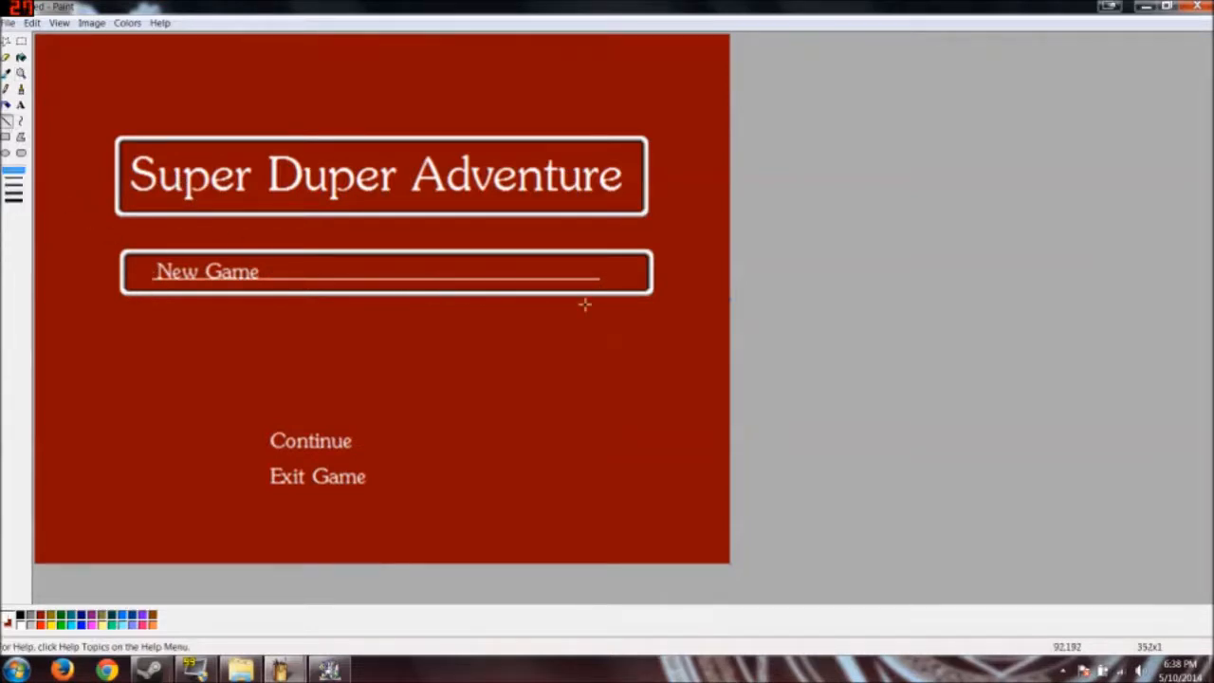
Step: Move Continue to the middle and Exit Game to the right end of the low frame, aligned to the guide line
{"action": "left_click", "coordinate": [20, 41]}
{"action": "left_click_drag", "start_coordinate": [235, 374], "coordinate": [457, 272]}
{"action": "left_click_drag", "start_coordinate": [245, 453], "coordinate": [424, 515]}
{"action": "left_click_drag", "start_coordinate": [402, 485], "coordinate": [640, 277]}
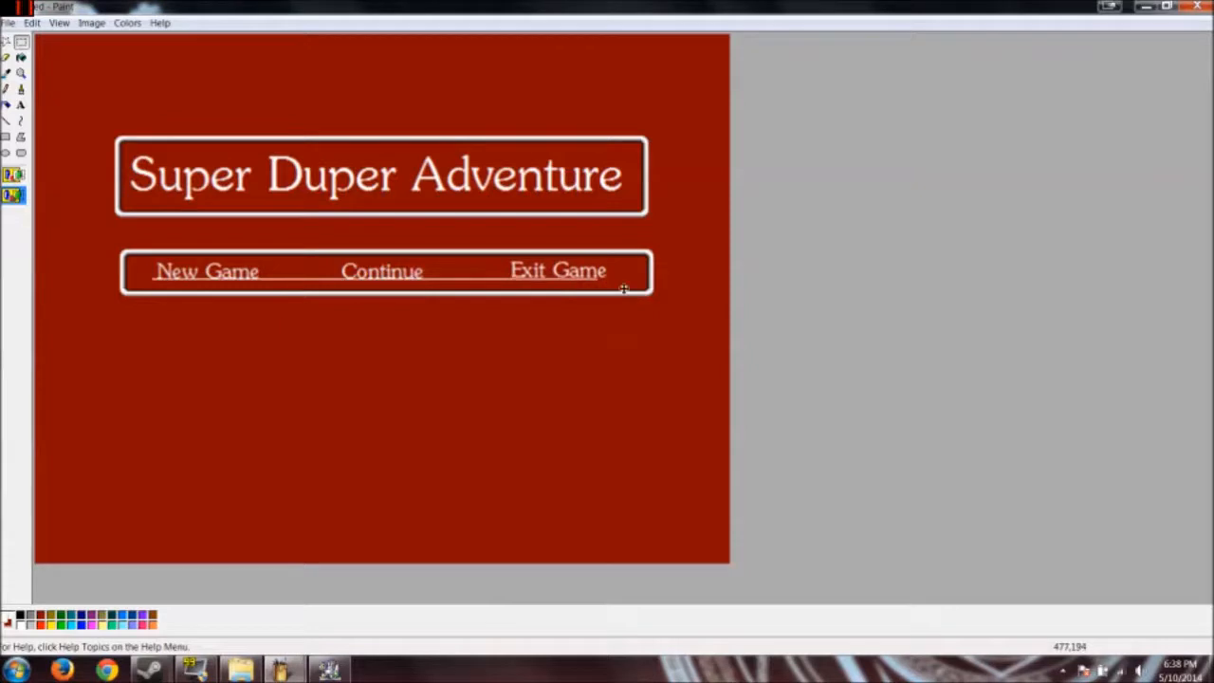
Step: Remove the guide line under the menu text by drawing over it in the background red
{"action": "left_click", "coordinate": [21, 73]}
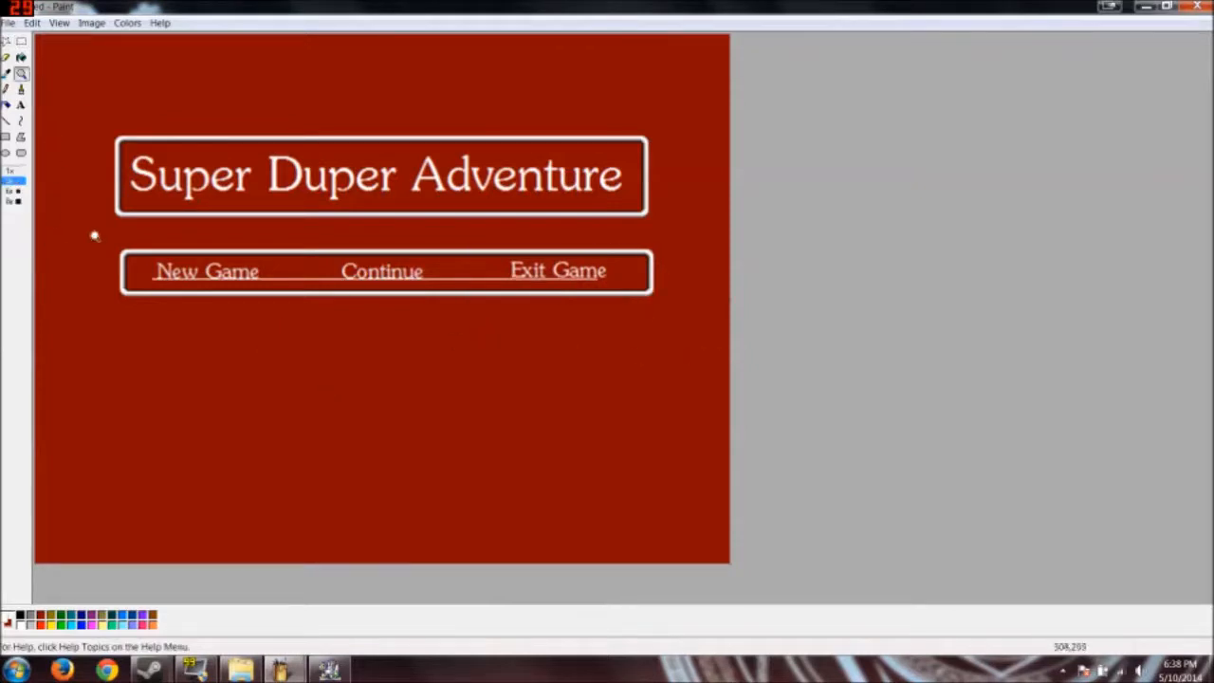
{"action": "left_click", "coordinate": [19, 191]}
{"action": "scroll", "coordinate": [389, 313], "scroll_direction": "down", "scroll_amount": 3}
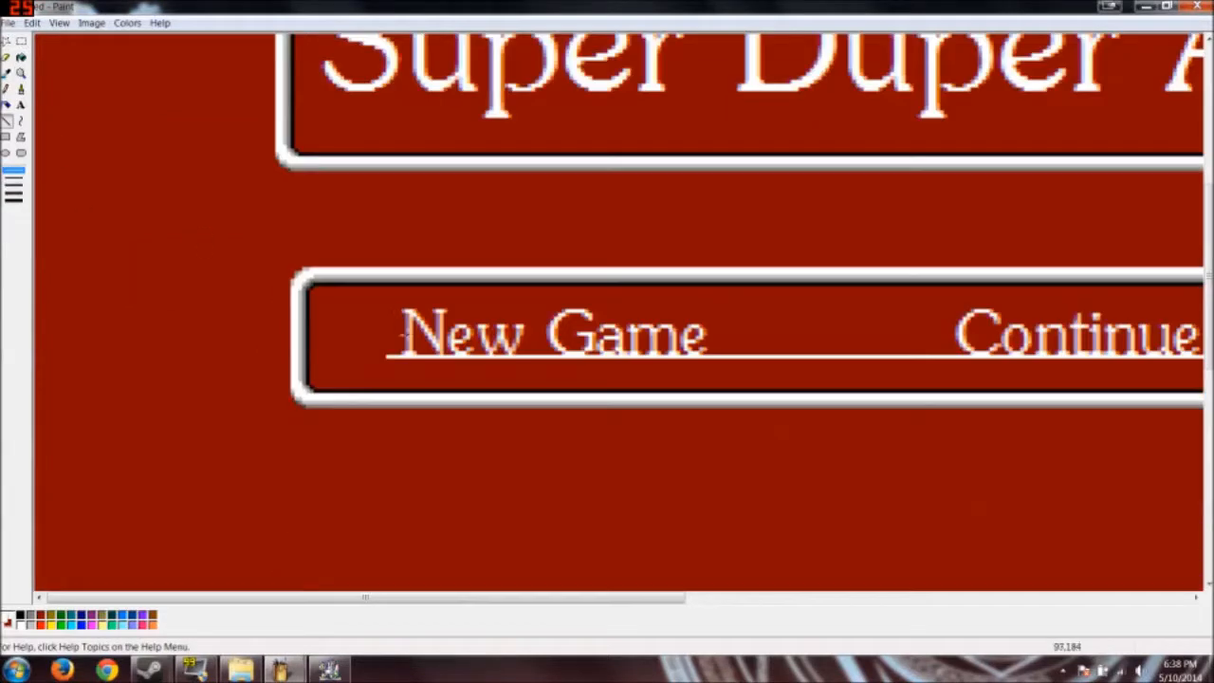
{"action": "left_click", "coordinate": [20, 58]}
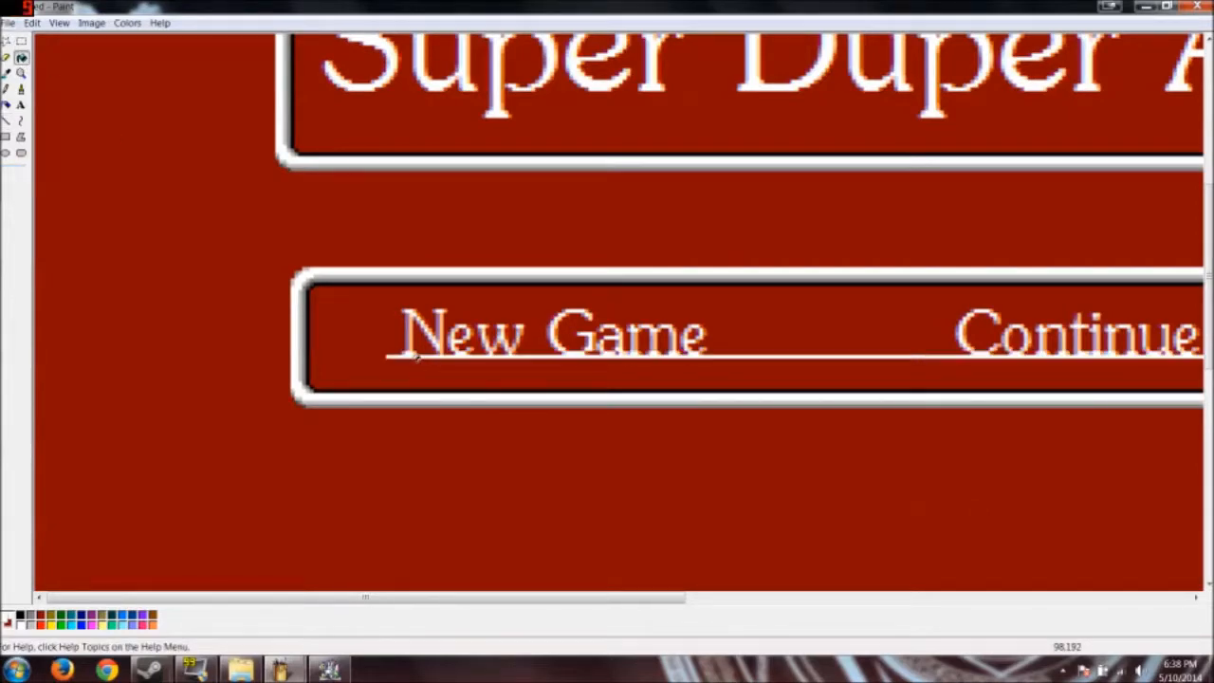
{"action": "left_click", "coordinate": [21, 73]}
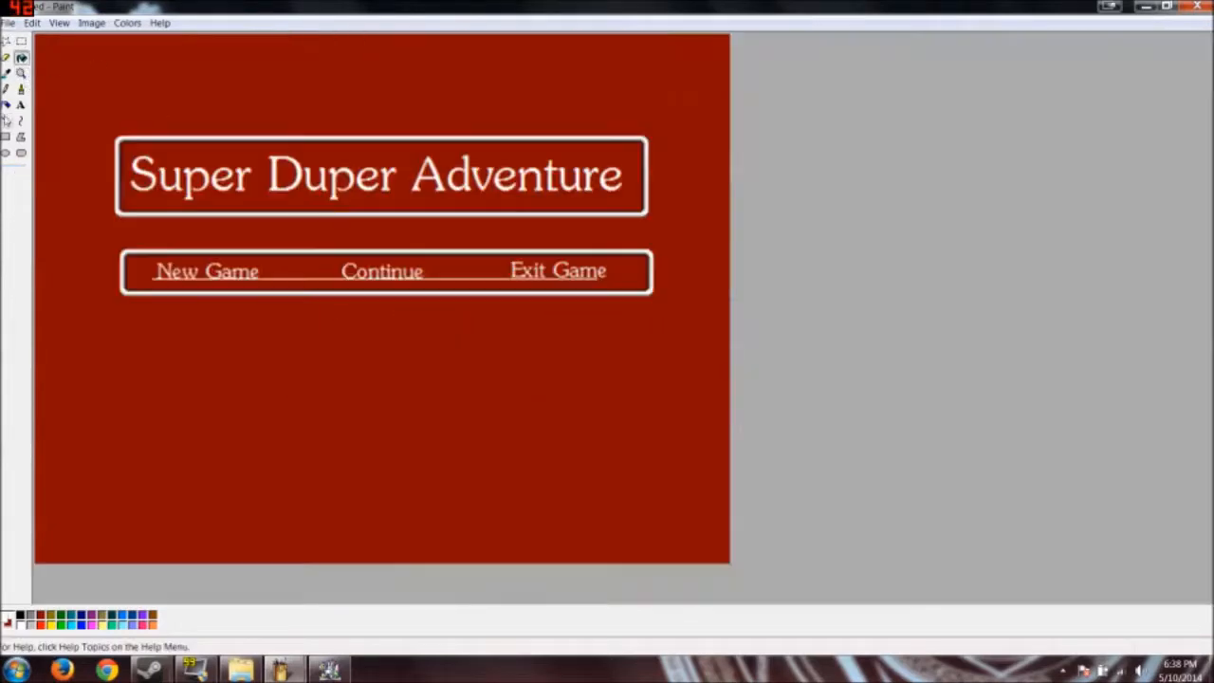
{"action": "left_click", "coordinate": [13, 171]}
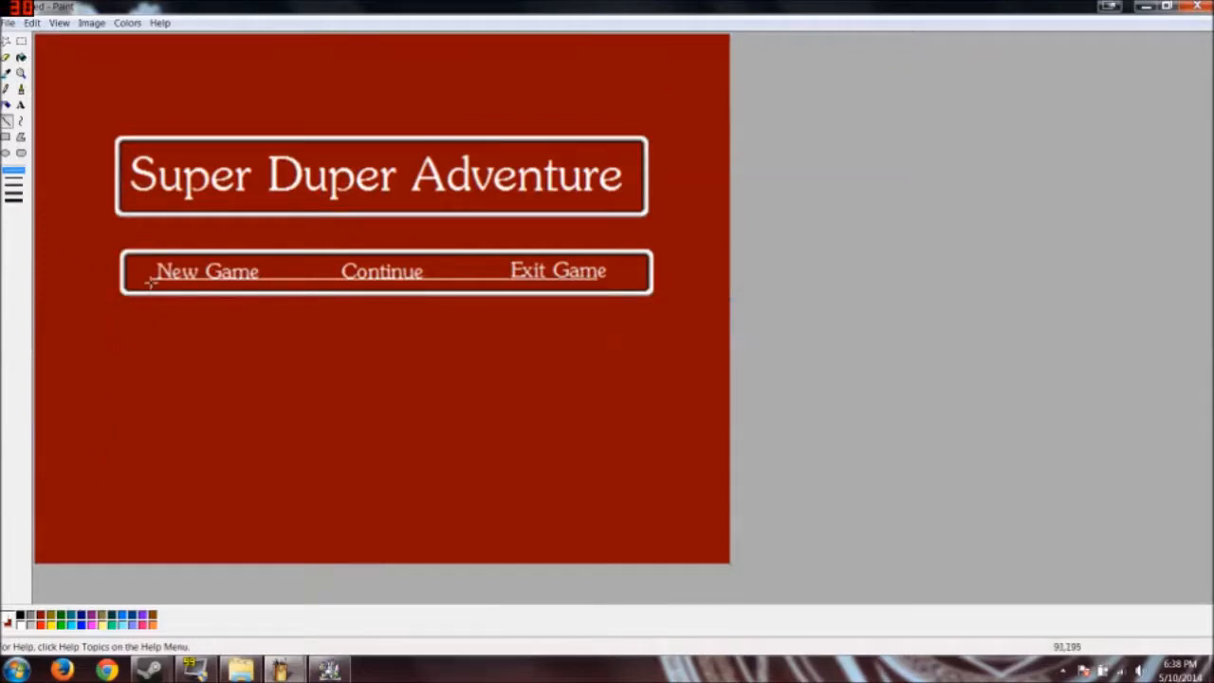
{"action": "left_click_drag", "start_coordinate": [151, 278], "coordinate": [610, 292]}
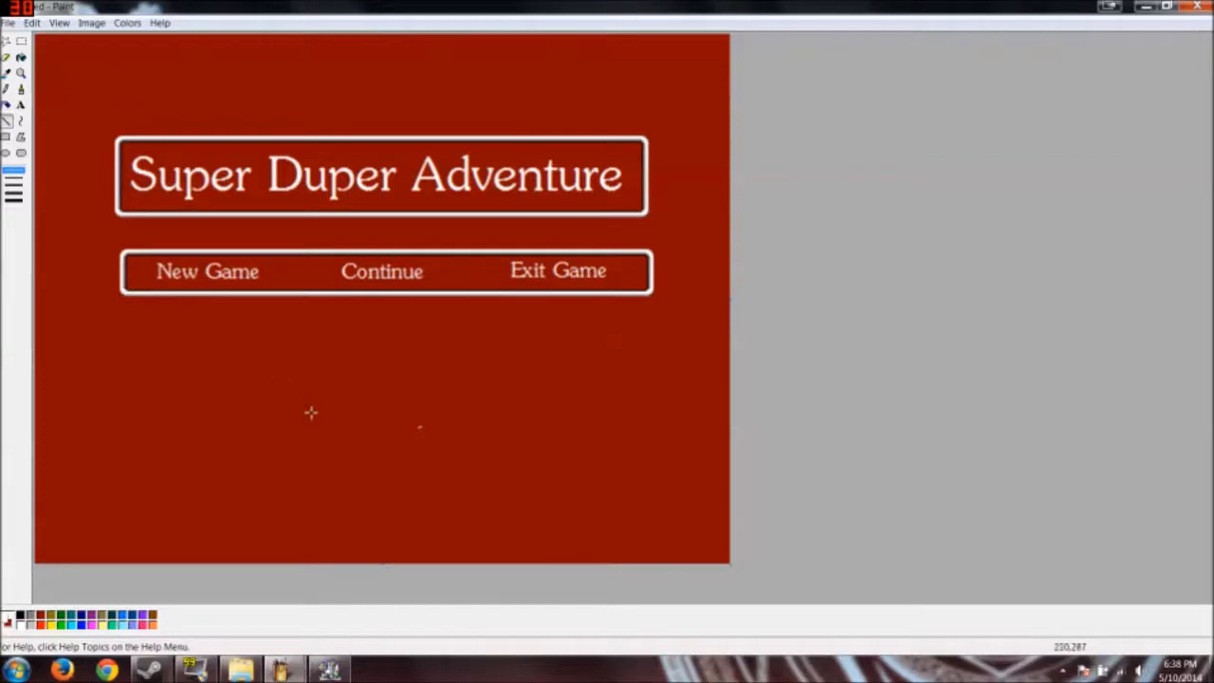
Step: Move the framed menu bar to the canvas's lower edge and the framed title to about the canvas centre
{"action": "left_click", "coordinate": [21, 42]}
{"action": "left_click_drag", "start_coordinate": [96, 231], "coordinate": [670, 597]}
{"action": "left_click_drag", "start_coordinate": [66, 346], "coordinate": [716, 108]}
{"action": "left_click_drag", "start_coordinate": [628, 192], "coordinate": [643, 283]}
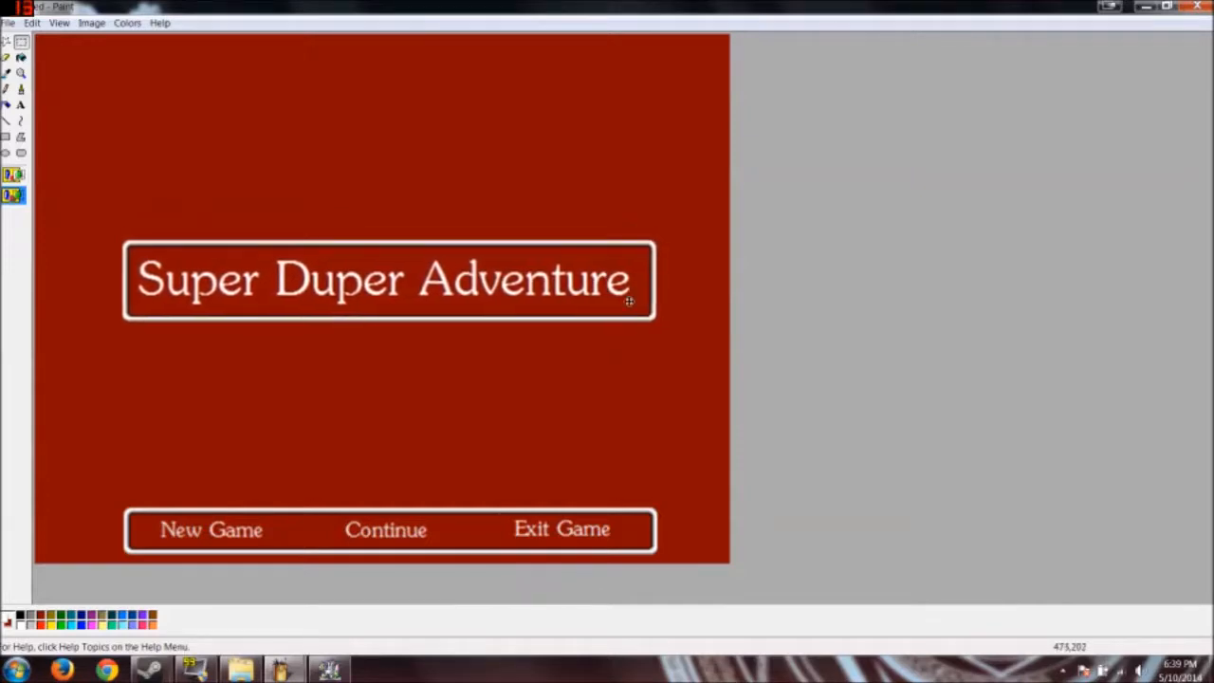
{"action": "left_click", "coordinate": [367, 171]}
{"action": "left_click_drag", "start_coordinate": [381, 38], "coordinate": [488, 142]}
{"action": "left_click", "coordinate": [480, 169]}
Step: Save the image to the Desktop as a 24-bit bitmap named TitleUI
{"action": "left_click", "coordinate": [7, 21]}
{"action": "left_click", "coordinate": [36, 86]}
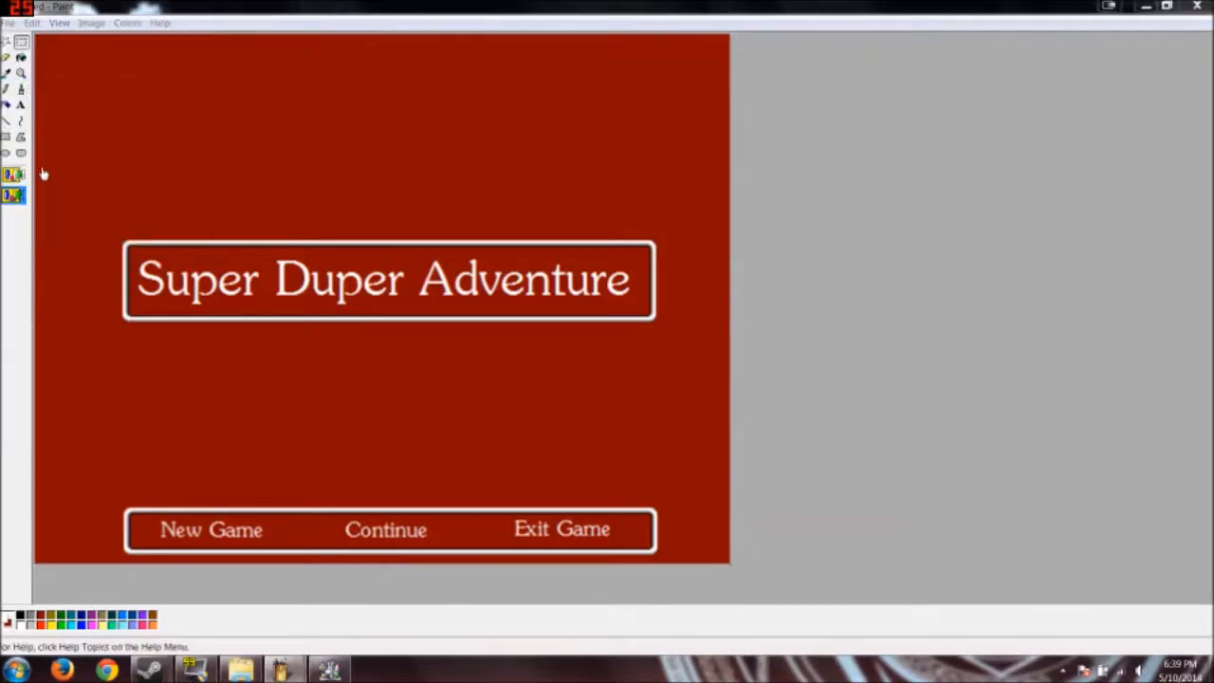
{"action": "left_click", "coordinate": [196, 349]}
{"action": "left_click", "coordinate": [196, 349]}
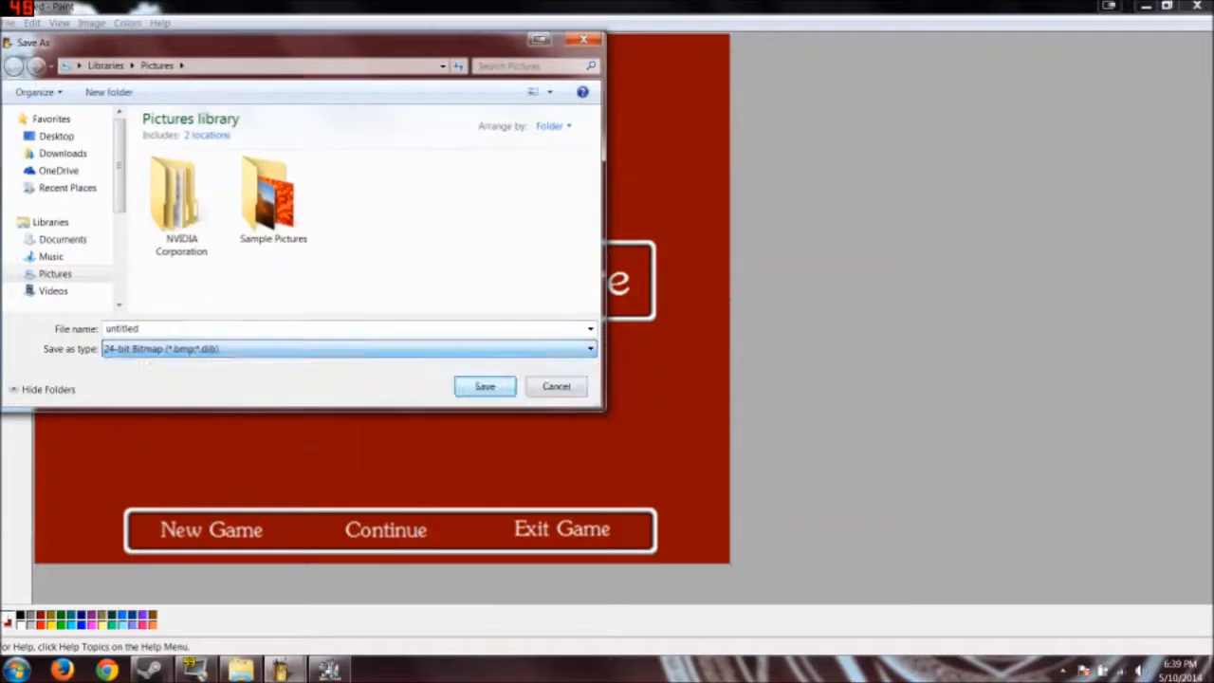
{"action": "left_click", "coordinate": [56, 135]}
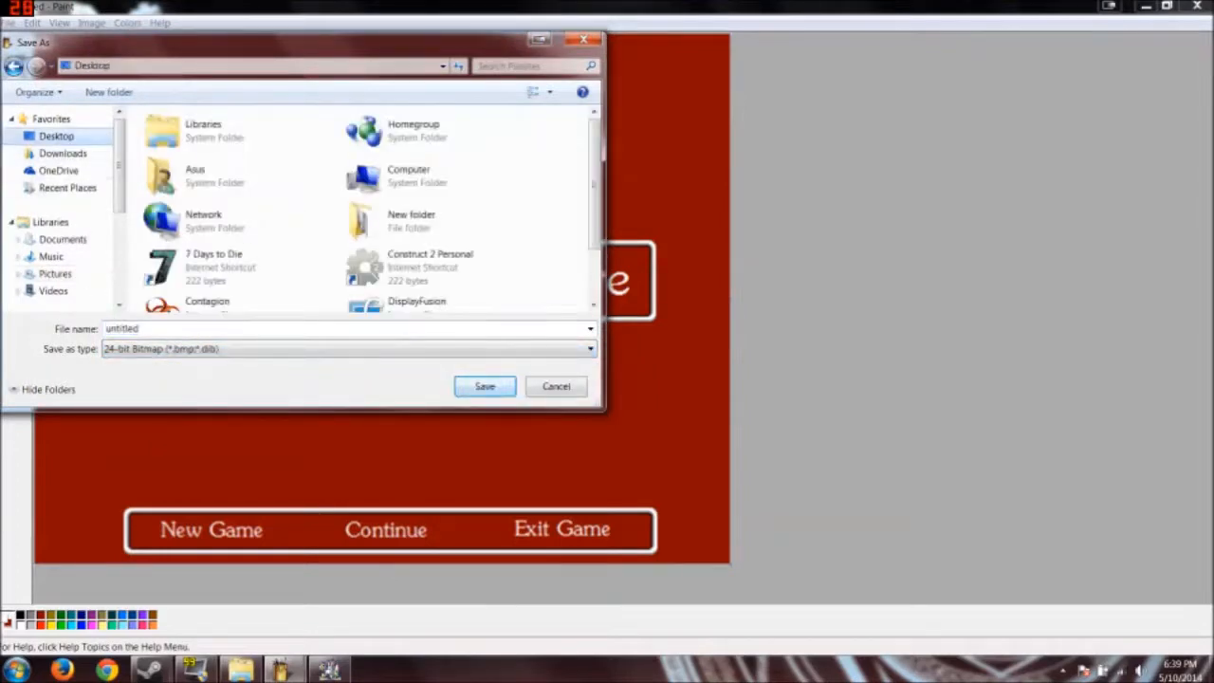
{"action": "type", "text": "TitleFr"}
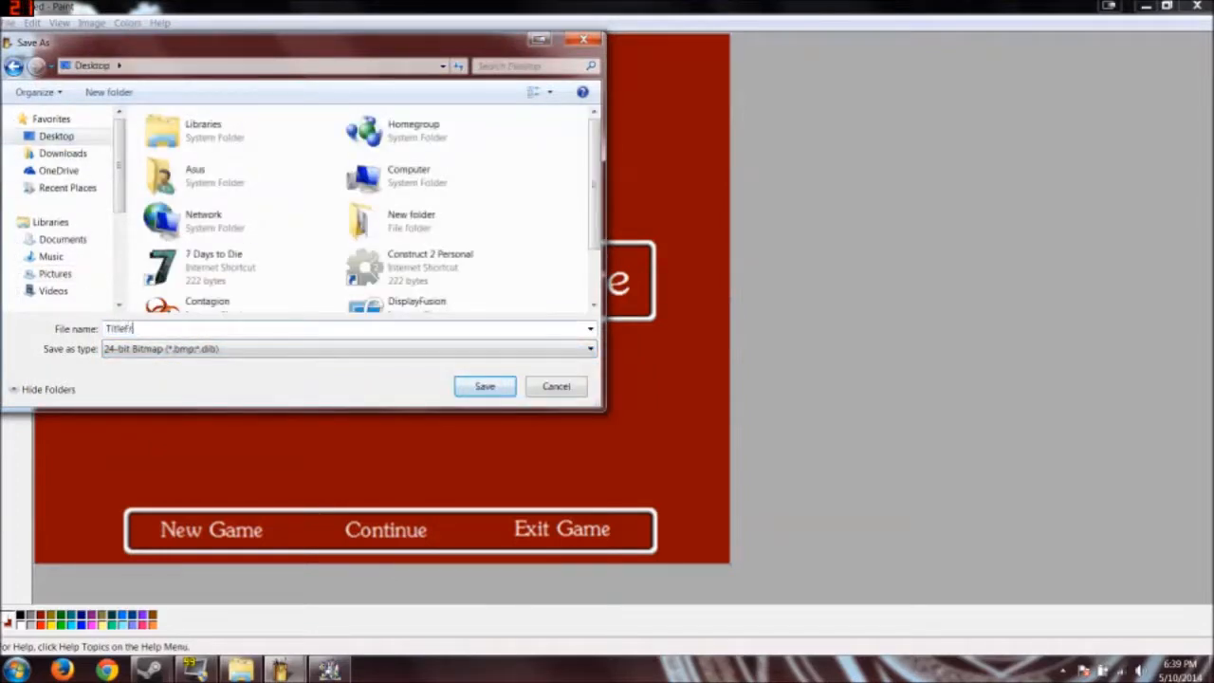
{"action": "key", "text": "BackSpace"}
{"action": "key", "text": "BackSpace"}
{"action": "key", "text": "BackSpace"}
{"action": "key", "text": "BackSpace"}
{"action": "type", "text": "U"}
{"action": "key", "text": "Return"}
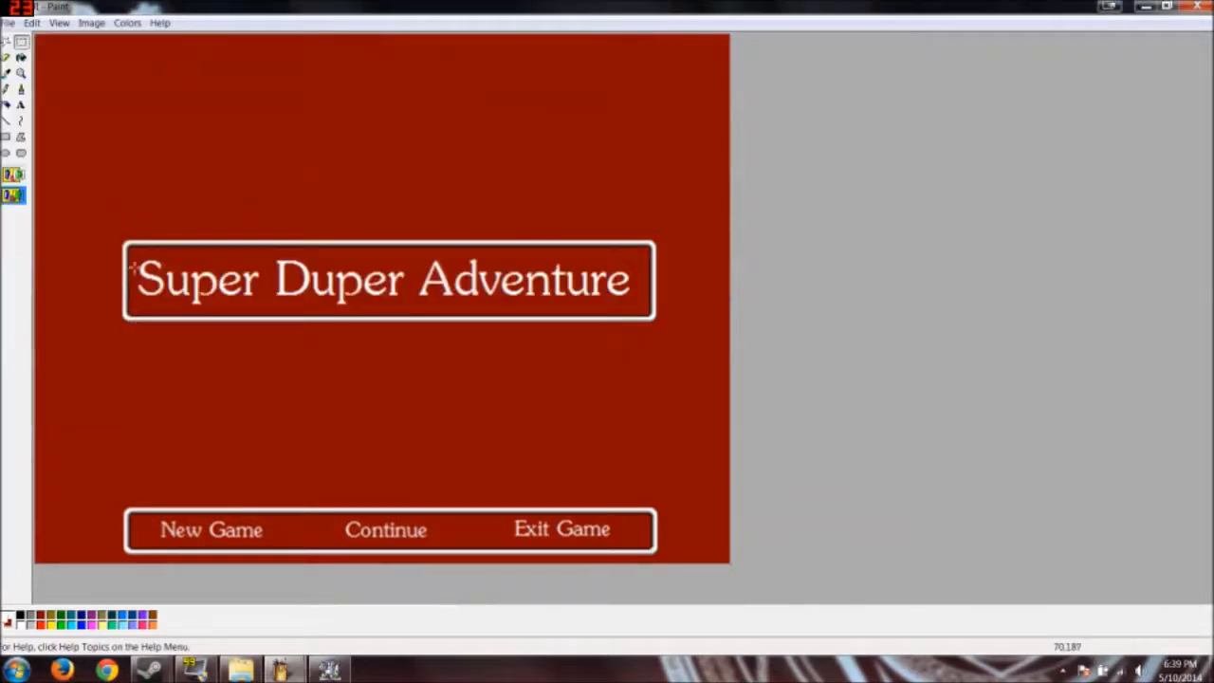
Step: Delete the title and menu text from both frames and fill the frame interiors with blue
{"action": "left_click_drag", "start_coordinate": [293, 298], "coordinate": [631, 310]}
{"action": "key", "text": "Delete"}
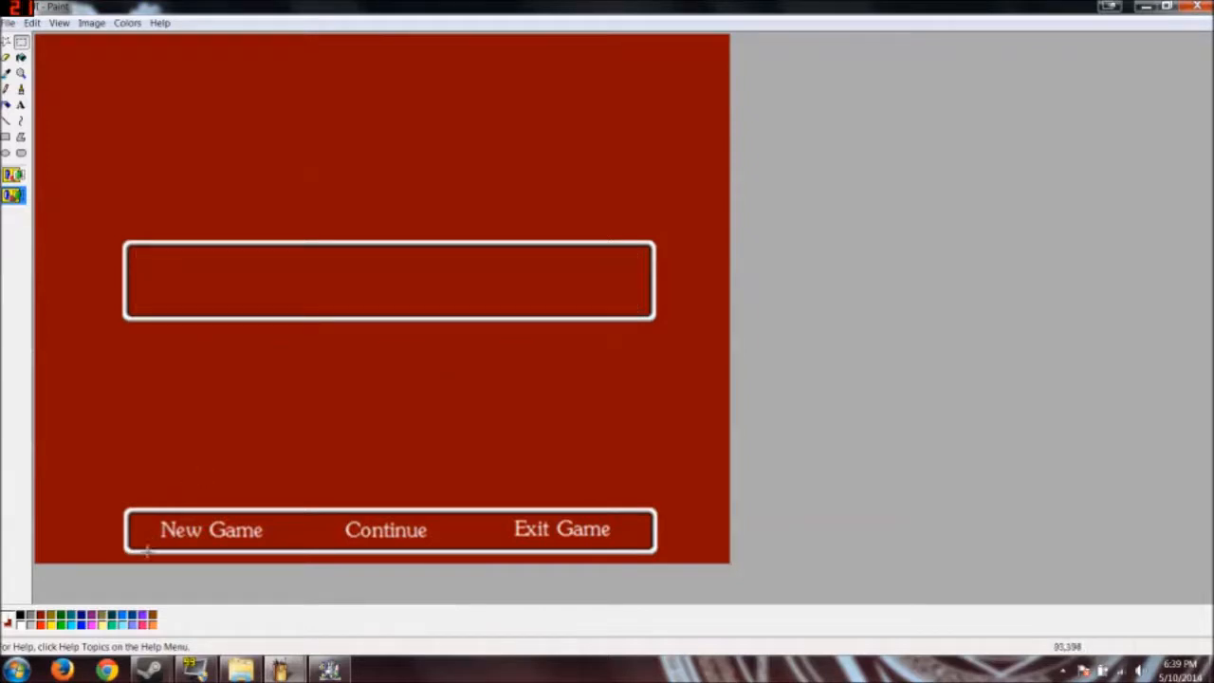
{"action": "left_click_drag", "start_coordinate": [160, 518], "coordinate": [621, 547]}
{"action": "key", "text": "Delete"}
{"action": "left_click", "coordinate": [21, 57]}
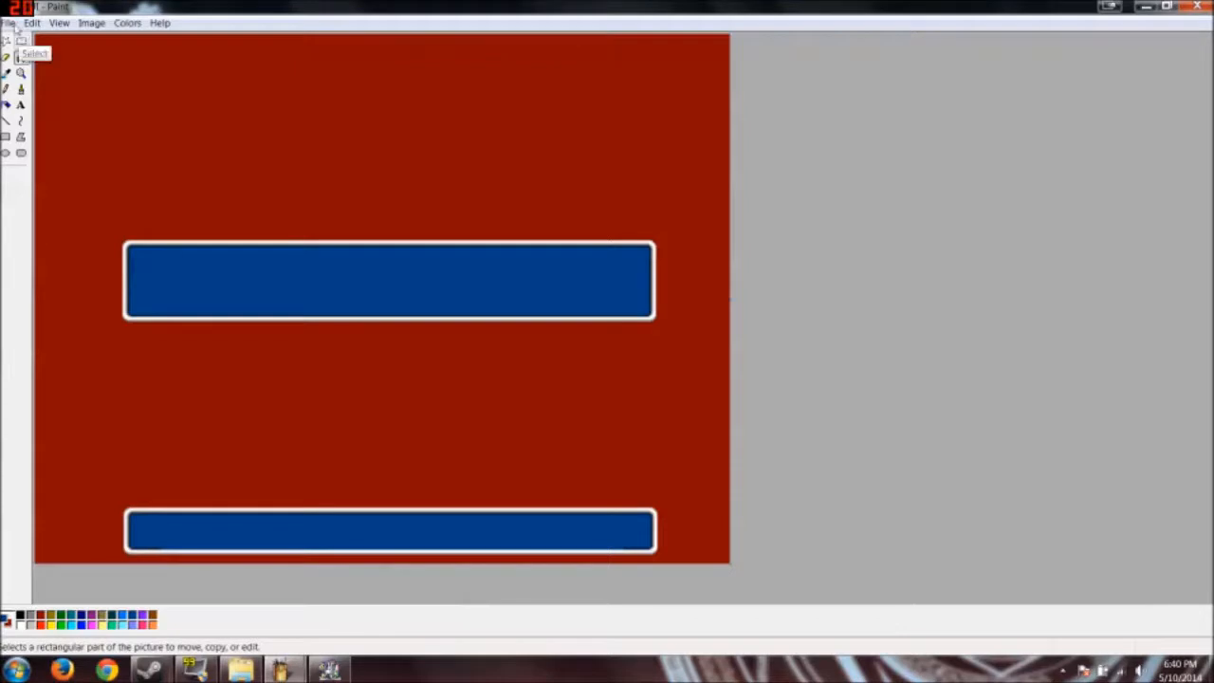
Step: Save the blue-filled version to the Desktop as a separate 24-bit bitmap named TitleColor
{"action": "left_click", "coordinate": [9, 24]}
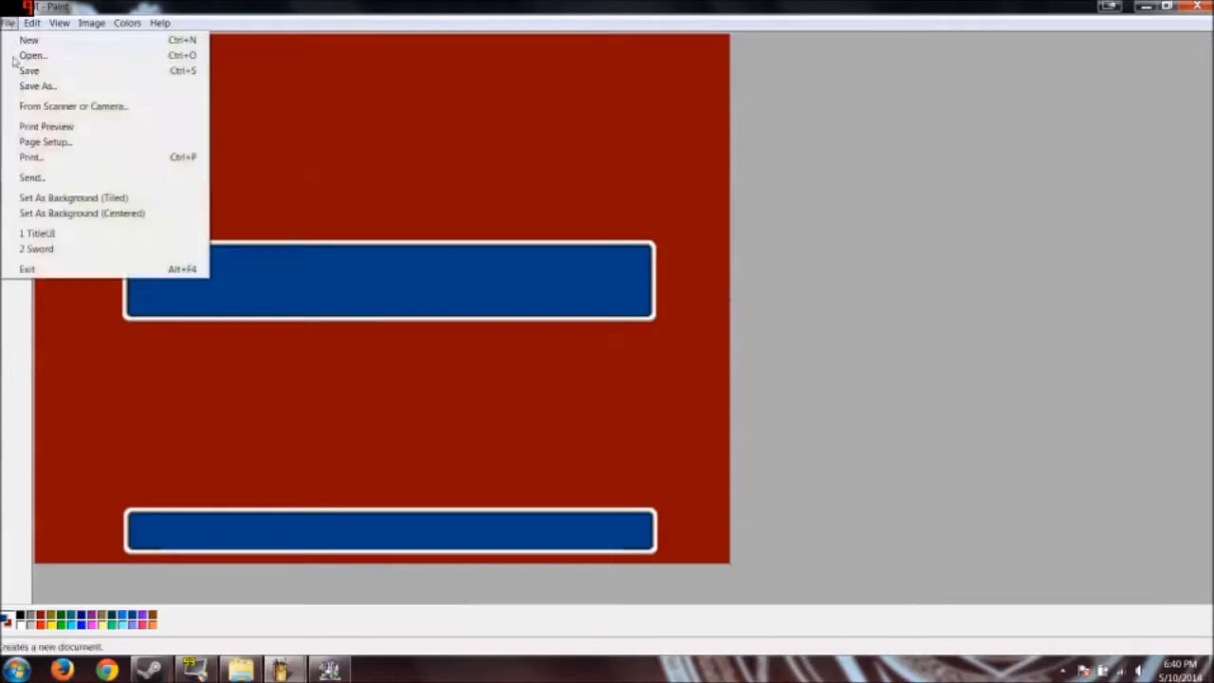
{"action": "left_click", "coordinate": [36, 86]}
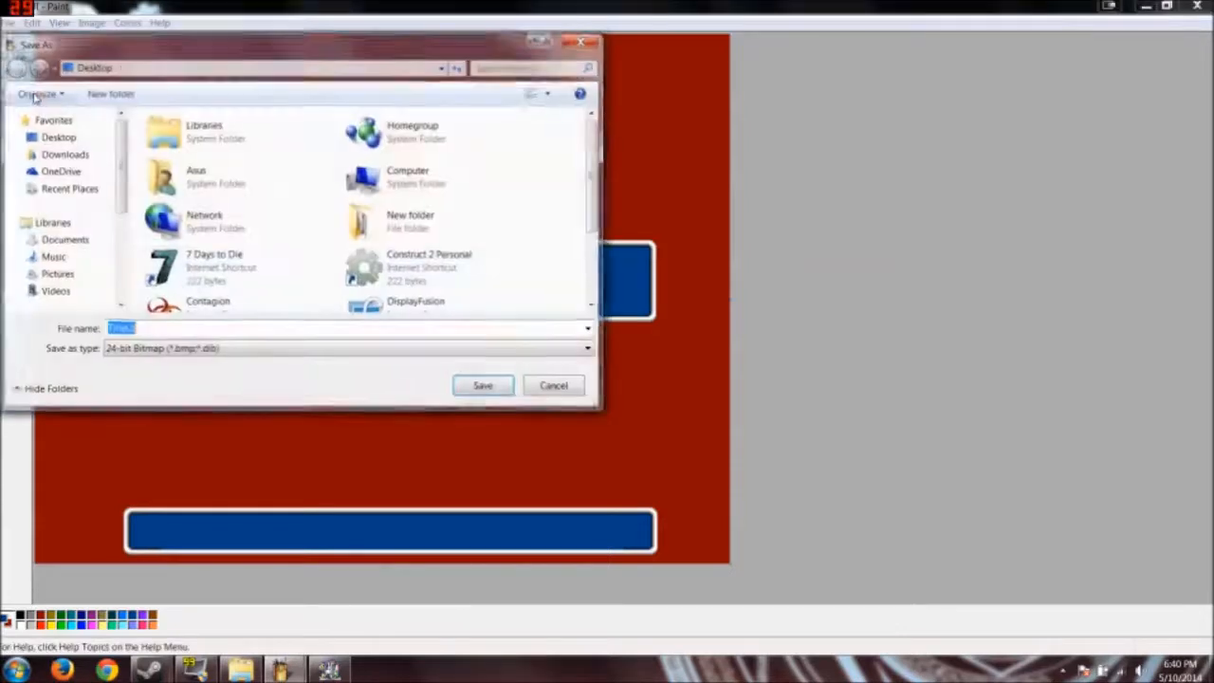
{"action": "type", "text": "TitleColor"}
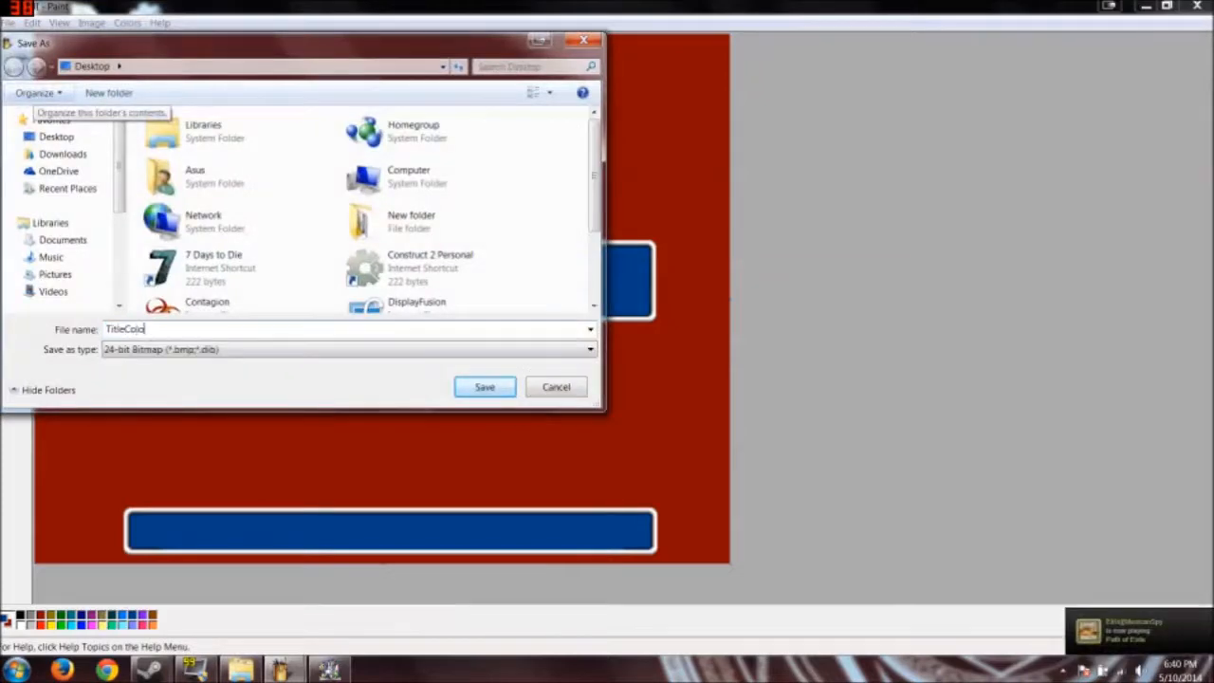
{"action": "key", "text": "Return"}
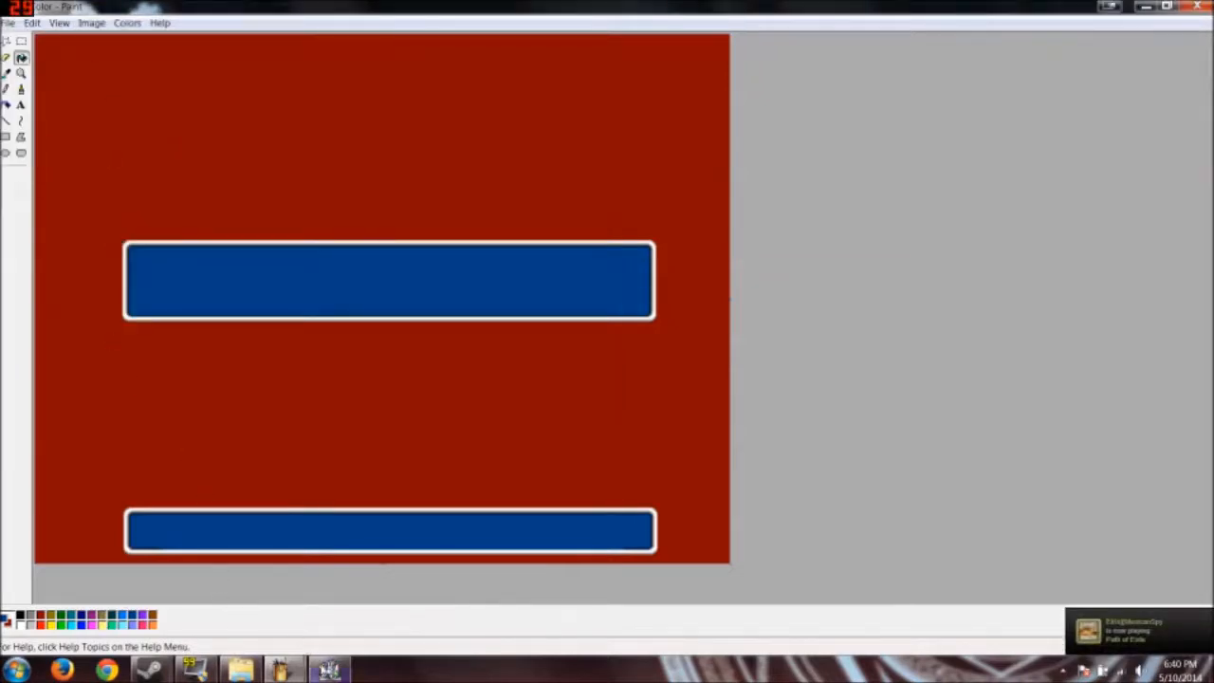
Step: Switch to RPG Maker VX Ace and import TitleColor into Graphics/Pictures, with red as the transparent and translucent color
{"action": "left_click", "coordinate": [329, 670]}
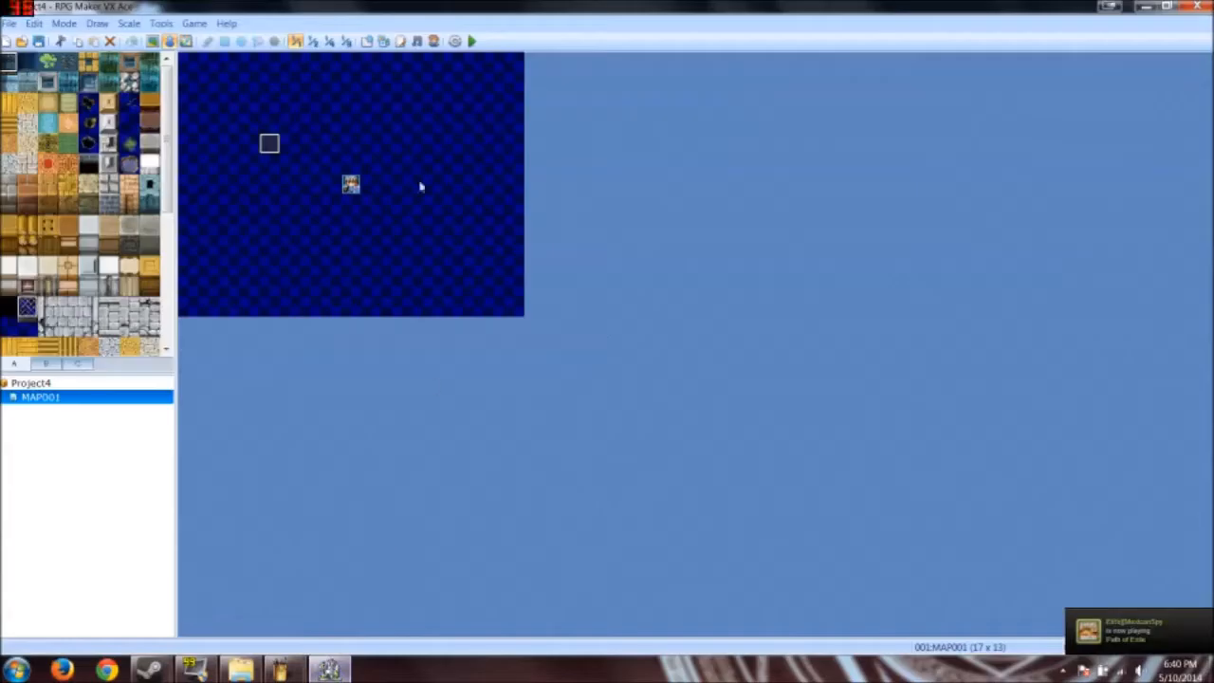
{"action": "left_click", "coordinate": [399, 41]}
{"action": "left_click", "coordinate": [898, 53]}
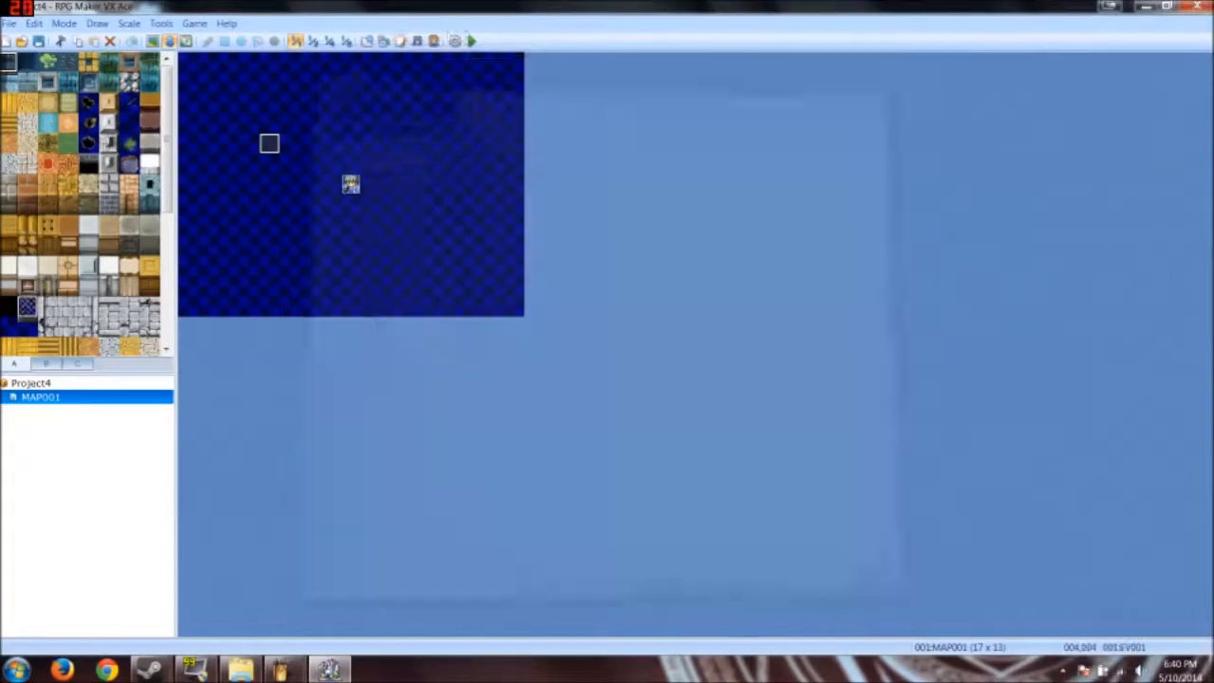
{"action": "left_click", "coordinate": [384, 41]}
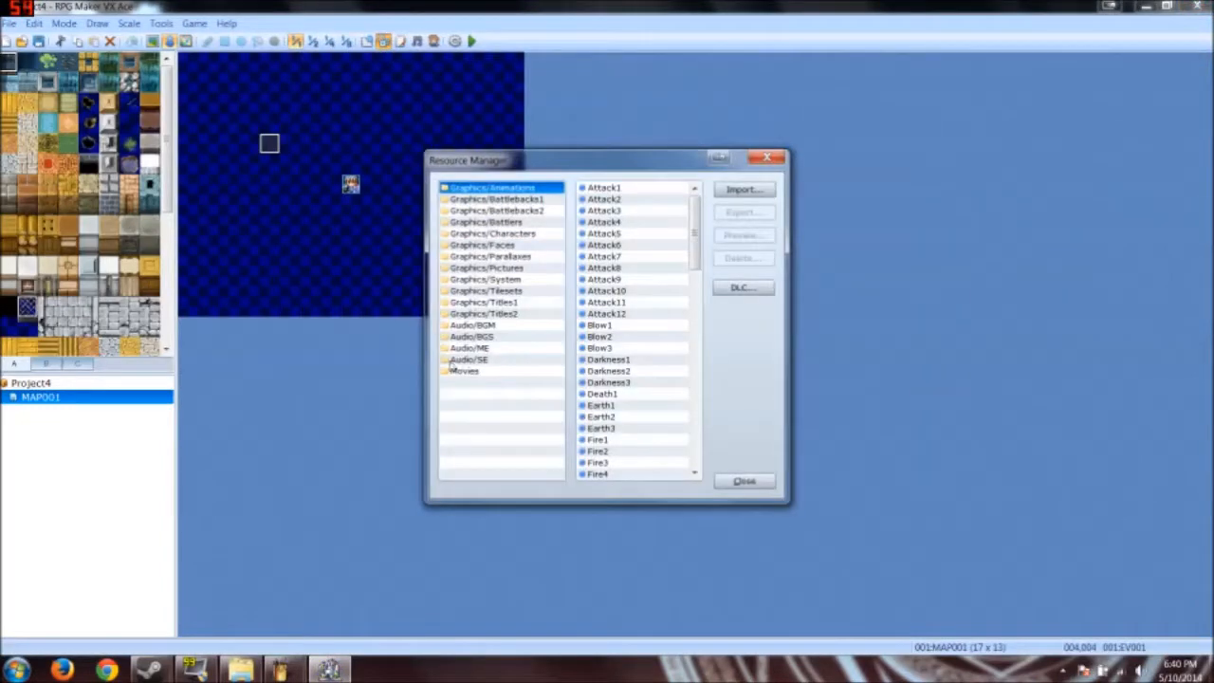
{"action": "left_click", "coordinate": [521, 269]}
{"action": "left_click", "coordinate": [755, 194]}
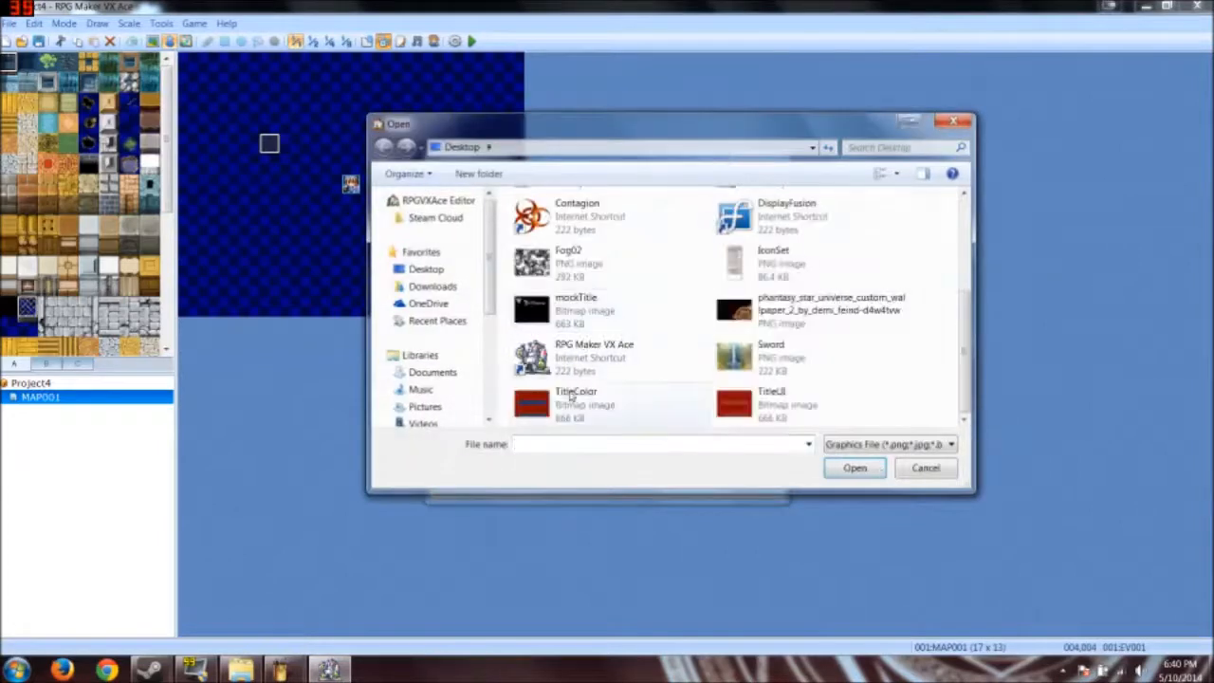
{"action": "double_click", "coordinate": [569, 400]}
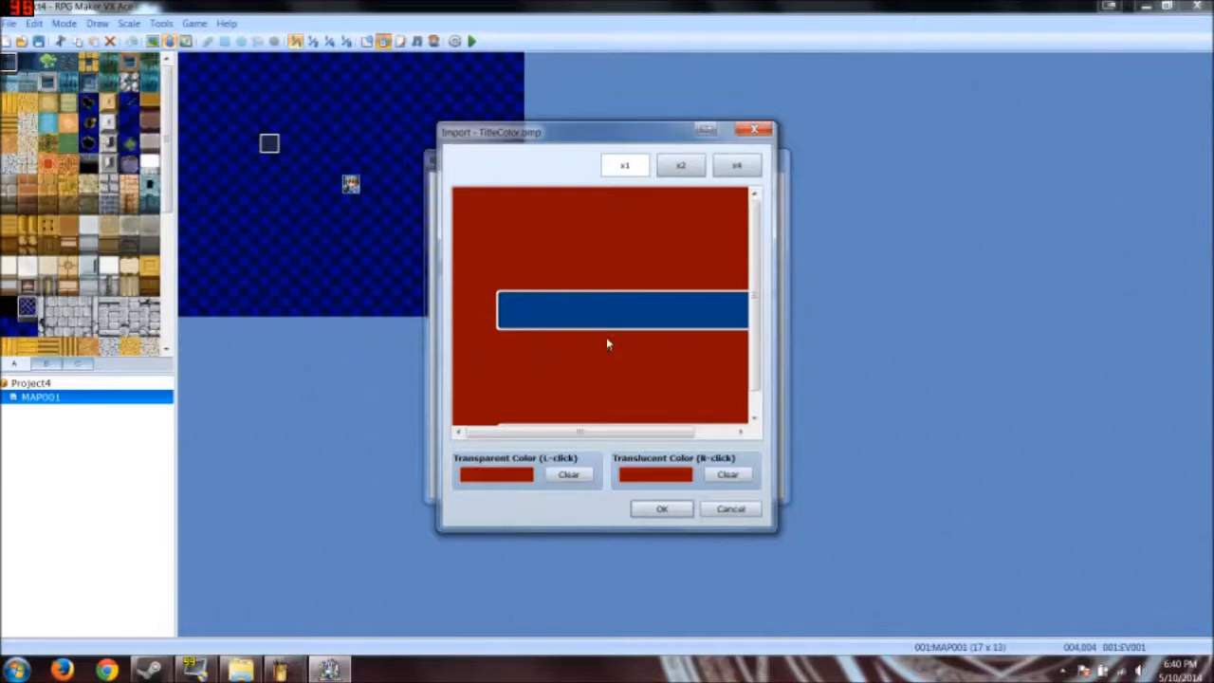
{"action": "left_click", "coordinate": [652, 508]}
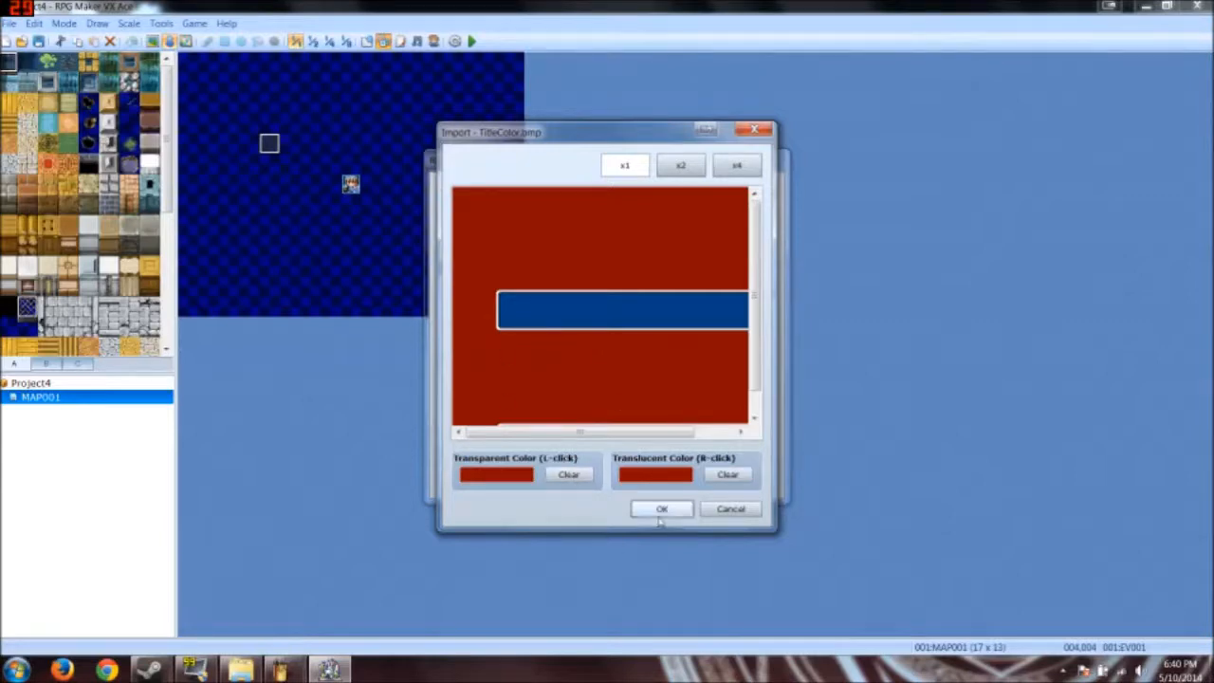
Step: Import TitleUI into Graphics/Pictures with the red background as the transparent and translucent color
{"action": "left_click", "coordinate": [744, 191]}
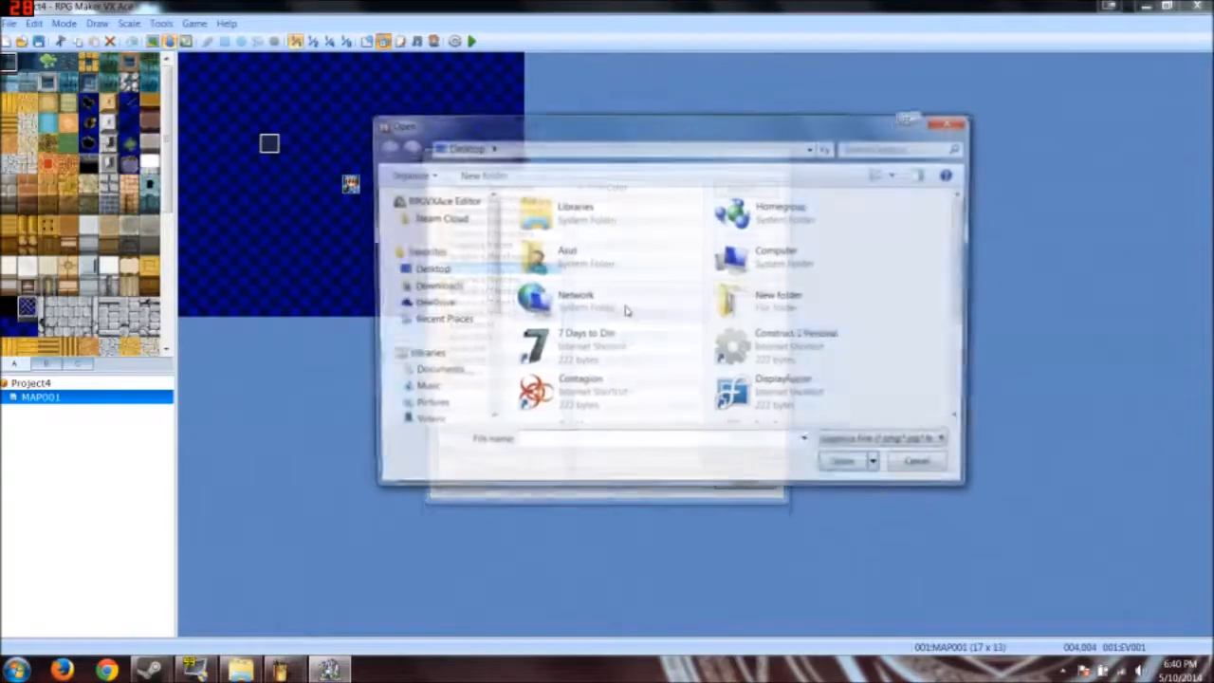
{"action": "scroll", "coordinate": [624, 330], "scroll_direction": "down", "scroll_amount": 3}
{"action": "double_click", "coordinate": [748, 406]}
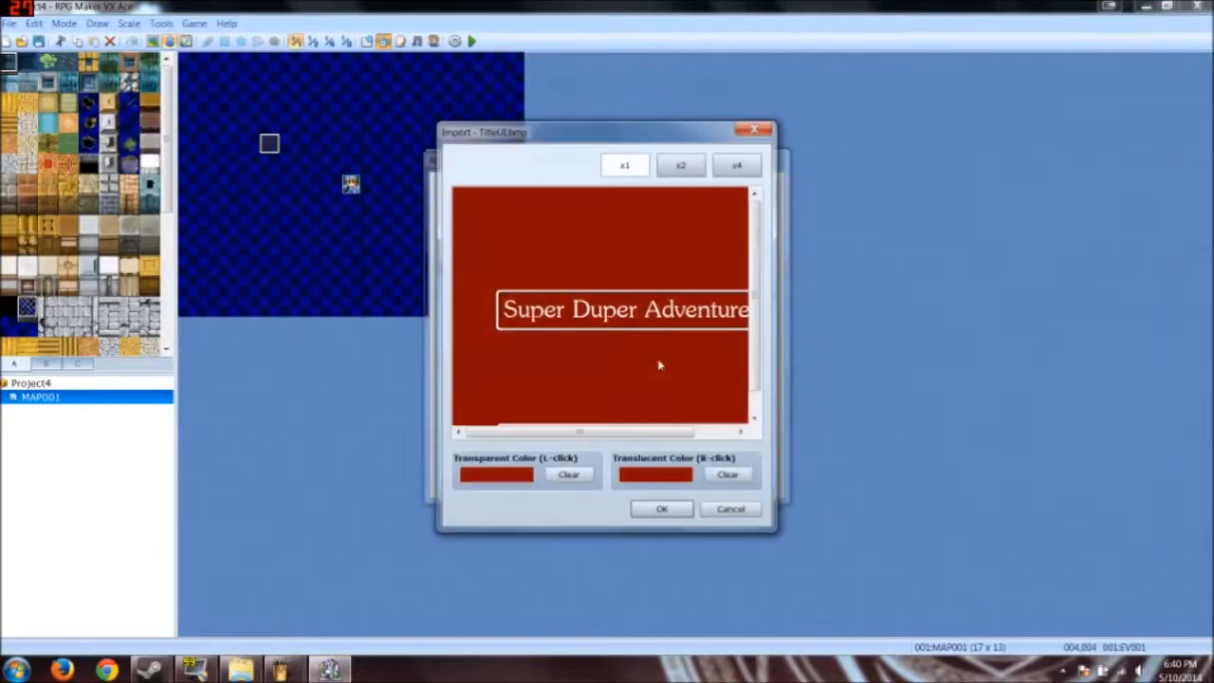
{"action": "left_click", "coordinate": [663, 509]}
Step: Preview the imported TitleUI and TitleColor pictures to check their transparency
{"action": "left_click", "coordinate": [604, 200]}
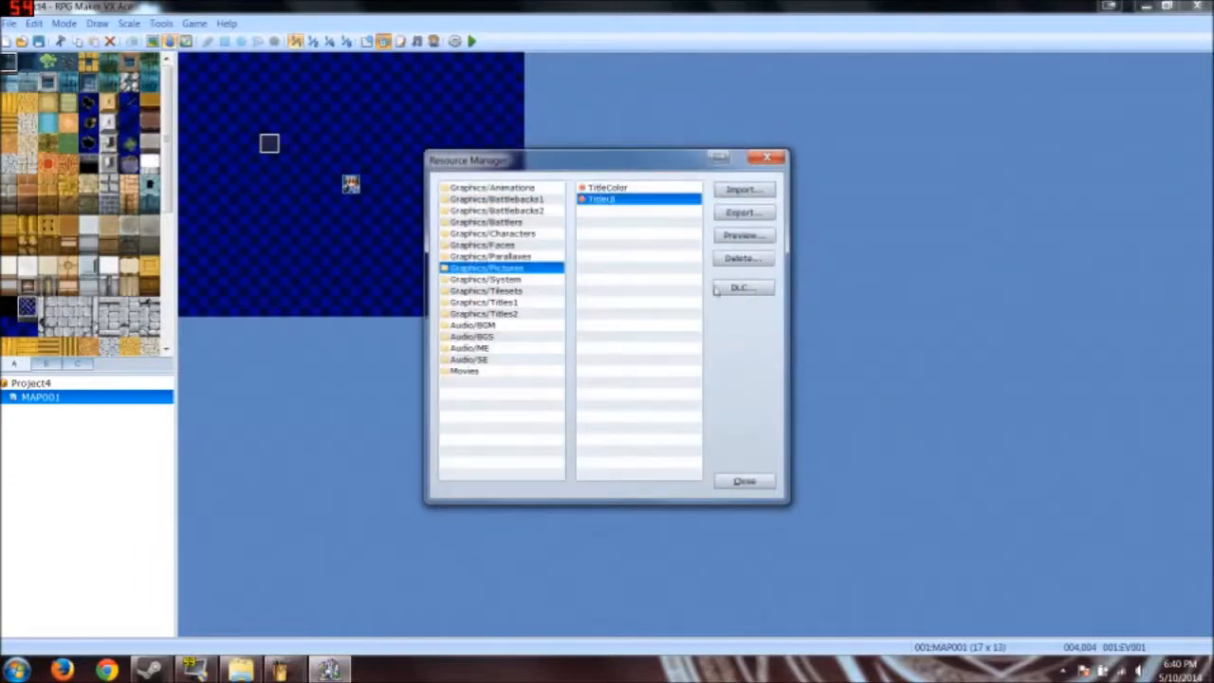
{"action": "left_click", "coordinate": [744, 235]}
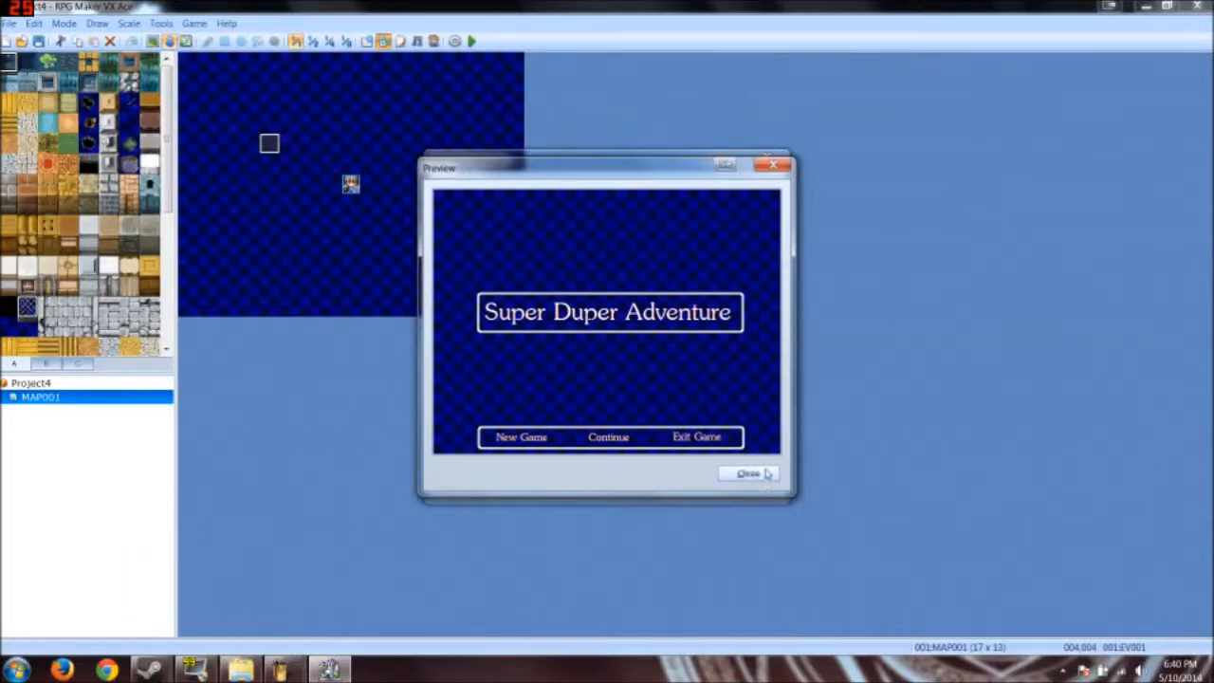
{"action": "left_click", "coordinate": [767, 473]}
{"action": "left_click", "coordinate": [604, 185]}
{"action": "left_click", "coordinate": [744, 235]}
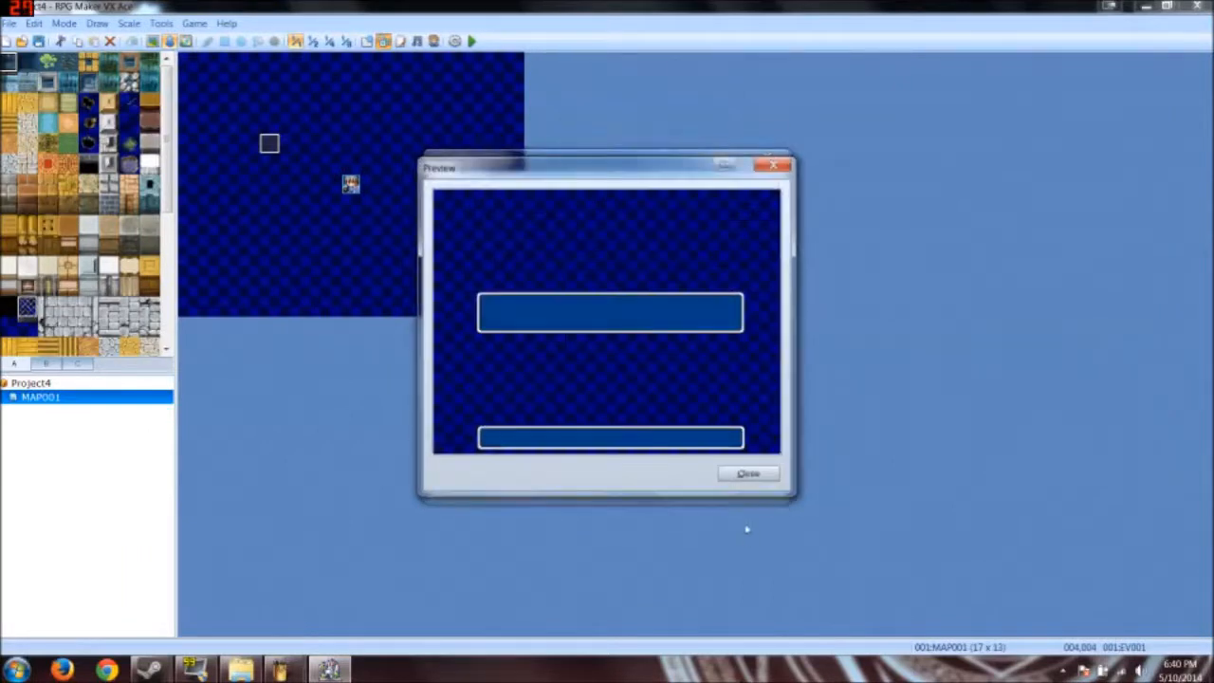
Step: Close the picture import windows and change MAP001's tileset to an outdoor one in the map properties
{"action": "left_click", "coordinate": [748, 473]}
{"action": "left_click", "coordinate": [746, 480]}
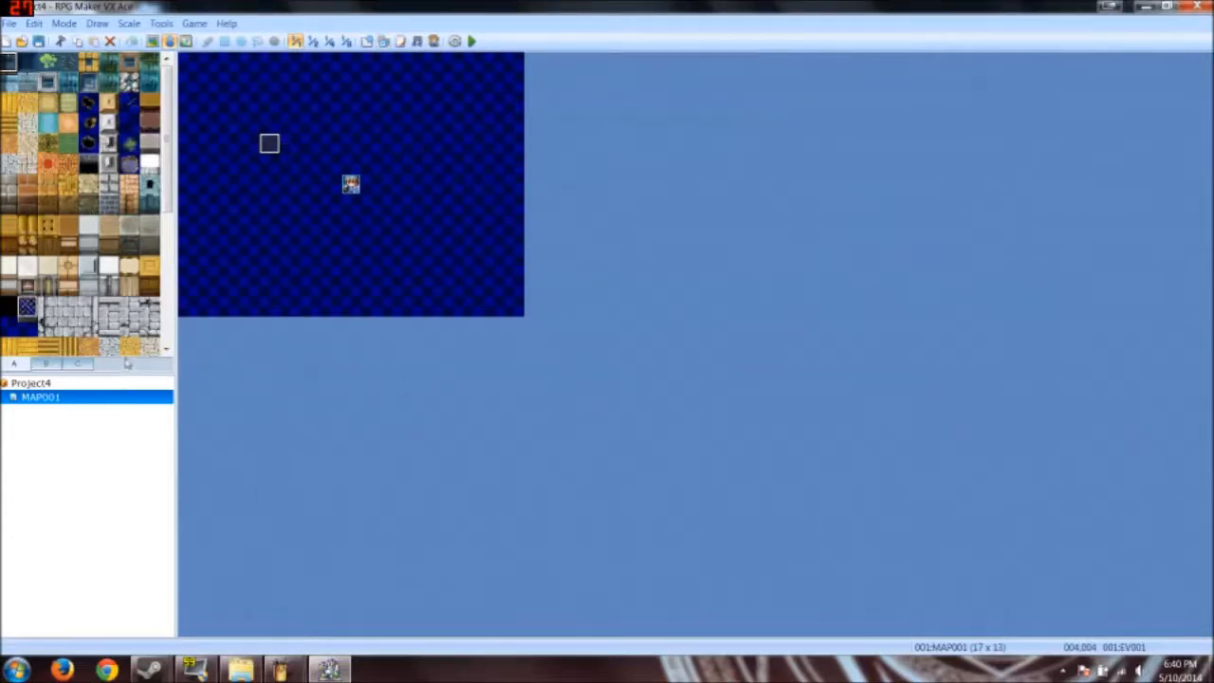
{"action": "left_click", "coordinate": [57, 385]}
{"action": "left_click", "coordinate": [52, 396]}
{"action": "mouse_move", "coordinate": [169, 81]}
{"action": "left_mouse_down"}
{"action": "mouse_move", "coordinate": [170, 203]}
{"action": "mouse_move", "coordinate": [168, 76]}
{"action": "left_mouse_up"}
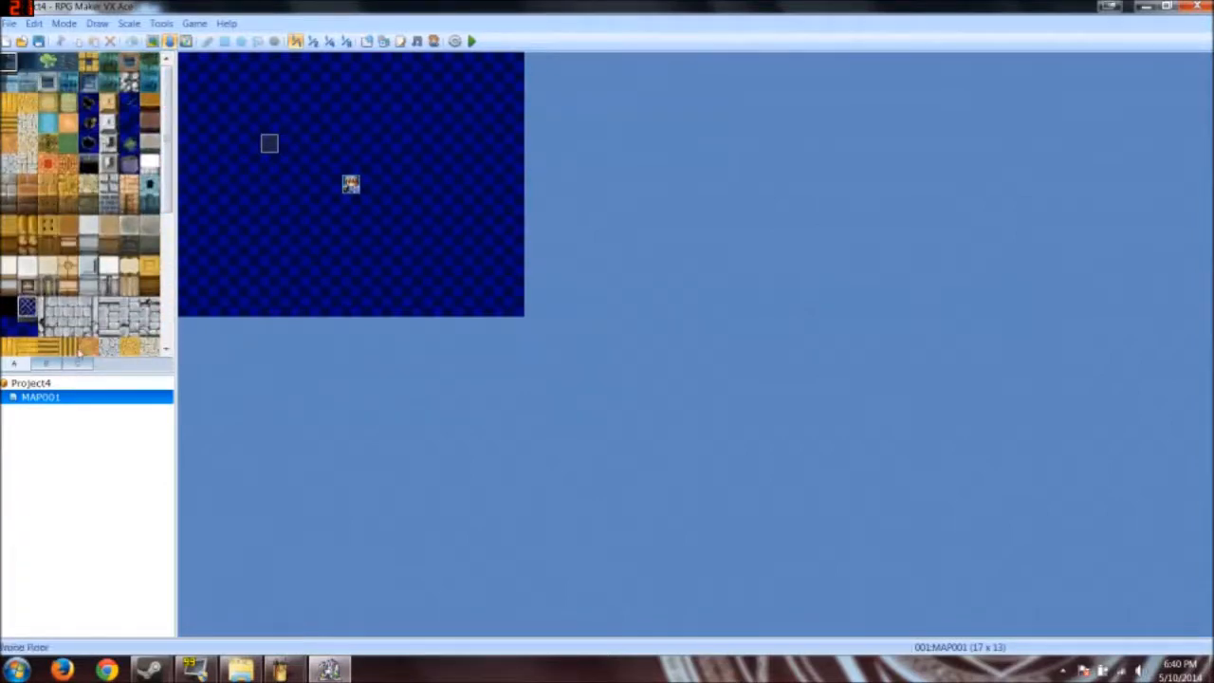
{"action": "right_click", "coordinate": [42, 392]}
{"action": "left_click", "coordinate": [57, 403]}
{"action": "left_click", "coordinate": [389, 237]}
{"action": "left_click", "coordinate": [450, 234]}
{"action": "left_click", "coordinate": [766, 533]}
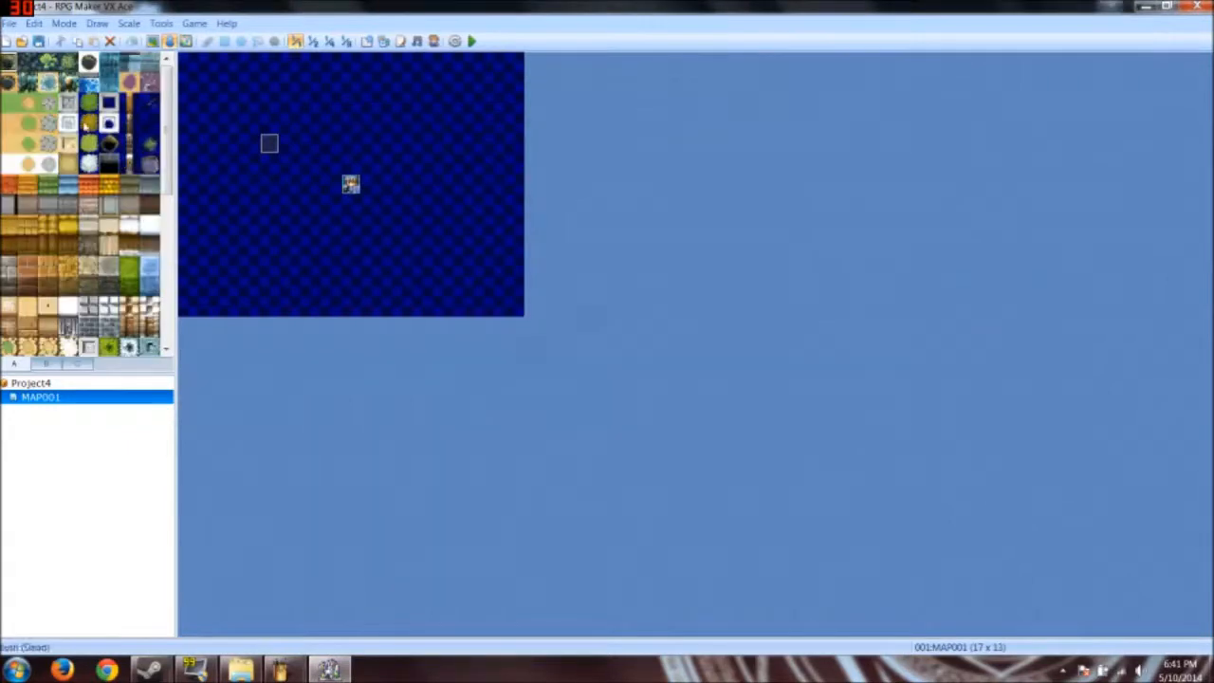
Step: In map editing mode, draw stepped forest canopy borders across the map's upper-left and lower-right corners and fill both enclosed areas
{"action": "scroll", "coordinate": [173, 251], "scroll_direction": "down", "scroll_amount": 3}
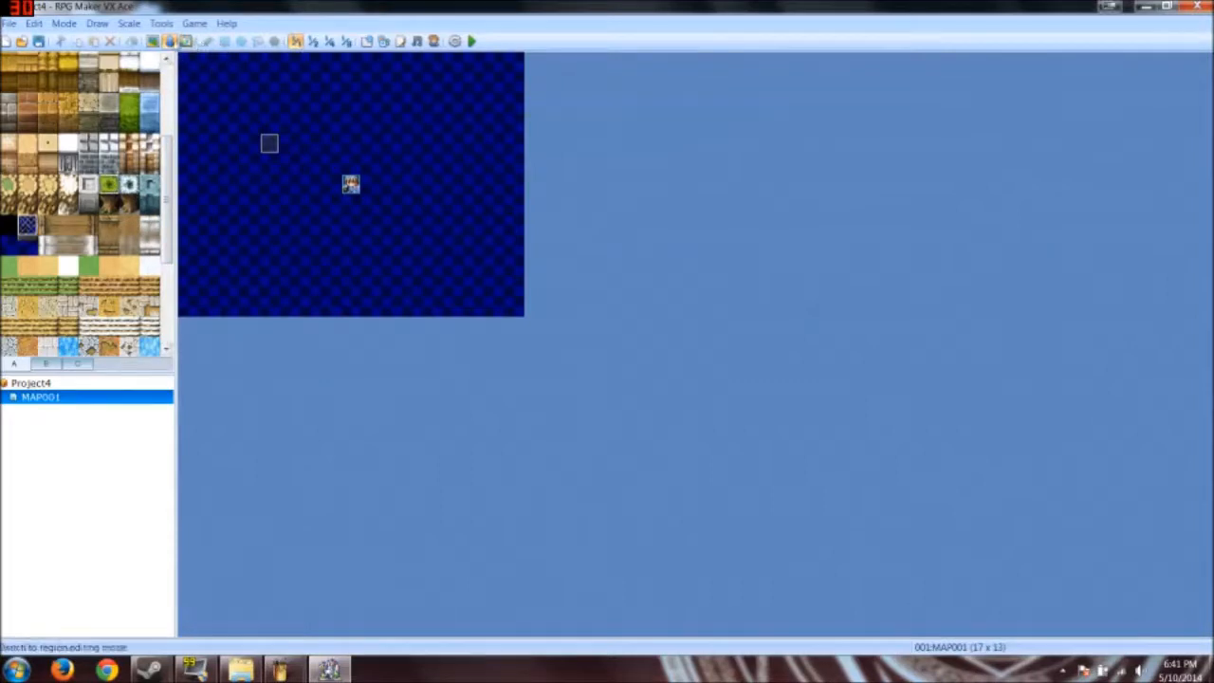
{"action": "left_click", "coordinate": [152, 41]}
{"action": "left_click_drag", "start_coordinate": [190, 122], "coordinate": [306, 62]}
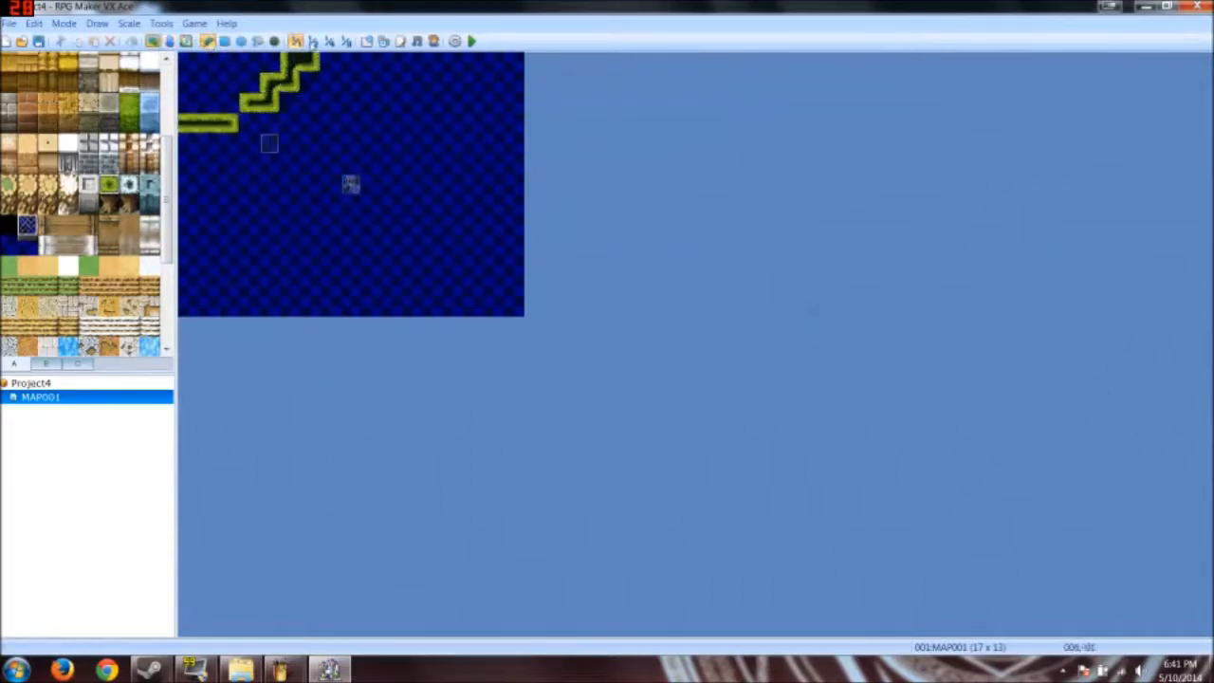
{"action": "mouse_move", "coordinate": [511, 176]}
{"action": "left_mouse_down"}
{"action": "mouse_move", "coordinate": [385, 242]}
{"action": "mouse_move", "coordinate": [327, 305]}
{"action": "left_mouse_up"}
{"action": "left_click", "coordinate": [257, 41]}
{"action": "left_click", "coordinate": [226, 79]}
{"action": "left_click", "coordinate": [473, 289]}
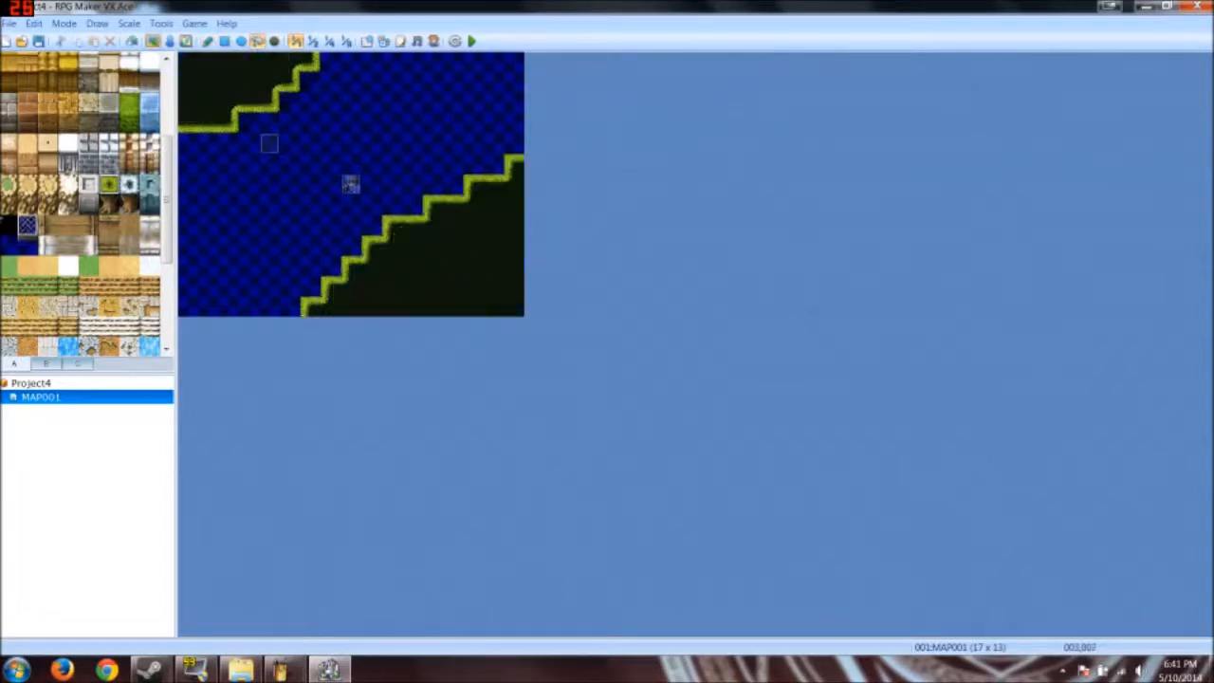
Step: Undo the misplaced fill and line the lower edge of the upper-left forest canopy with tree-trunk wall tiles
{"action": "left_click", "coordinate": [190, 144]}
{"action": "key", "text": "ctrl+z"}
{"action": "left_click", "coordinate": [225, 41]}
{"action": "mouse_move", "coordinate": [189, 109]}
{"action": "left_mouse_down"}
{"action": "mouse_move", "coordinate": [190, 131]}
{"action": "mouse_move", "coordinate": [291, 87]}
{"action": "mouse_move", "coordinate": [288, 104]}
{"action": "left_mouse_up"}
{"action": "left_click_drag", "start_coordinate": [312, 60], "coordinate": [303, 87]}
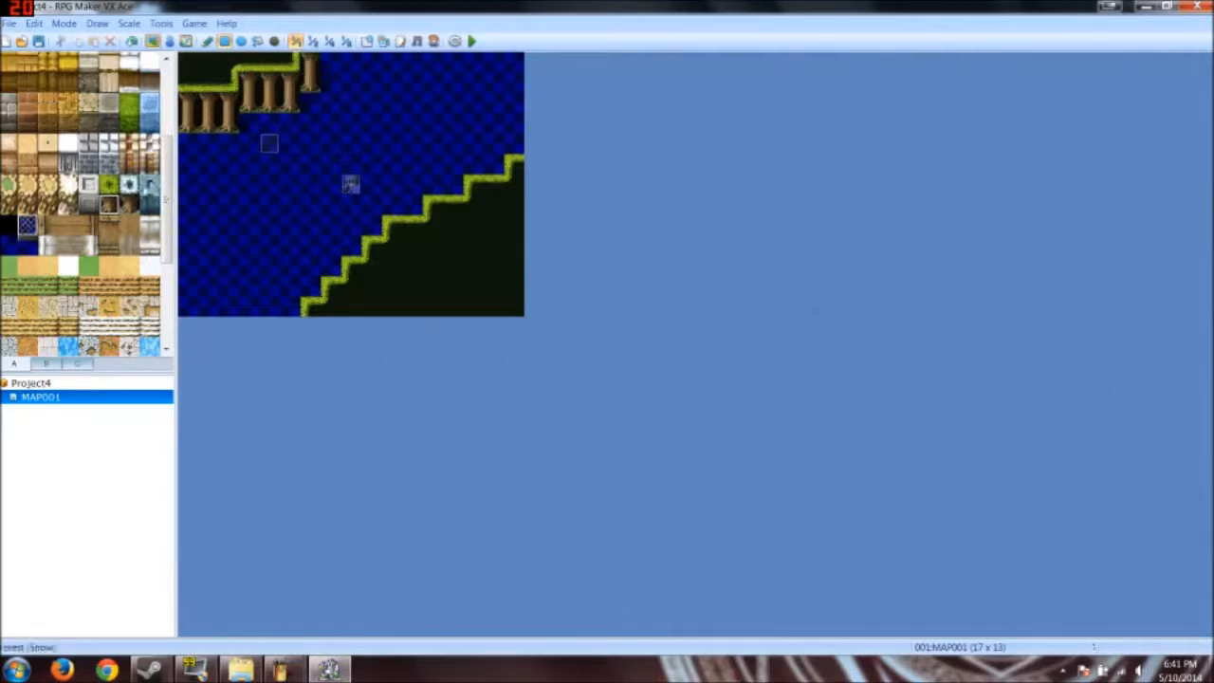
Step: Lay a stepped grass ledge along the base of the upper-left tree trunks, closing the gaps at its corners
{"action": "mouse_move", "coordinate": [186, 144]}
{"action": "left_mouse_down"}
{"action": "mouse_move", "coordinate": [249, 143]}
{"action": "mouse_move", "coordinate": [361, 76]}
{"action": "left_mouse_up"}
{"action": "left_click", "coordinate": [295, 103]}
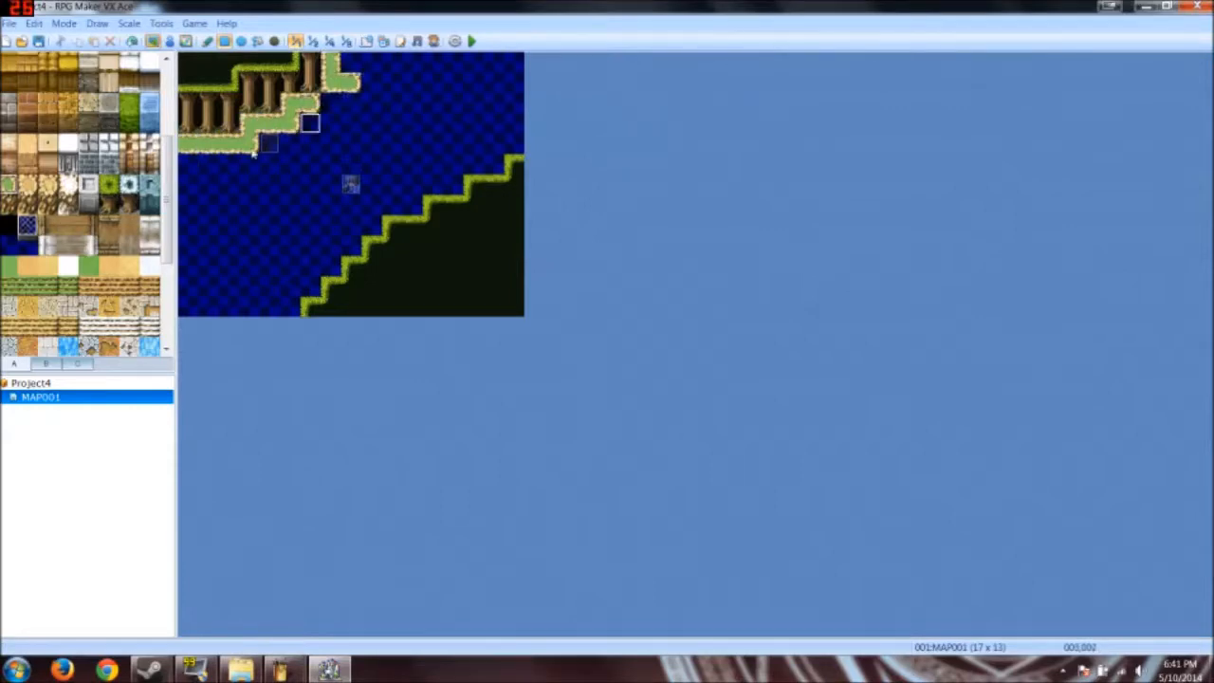
{"action": "left_click", "coordinate": [315, 120]}
{"action": "left_click", "coordinate": [334, 102]}
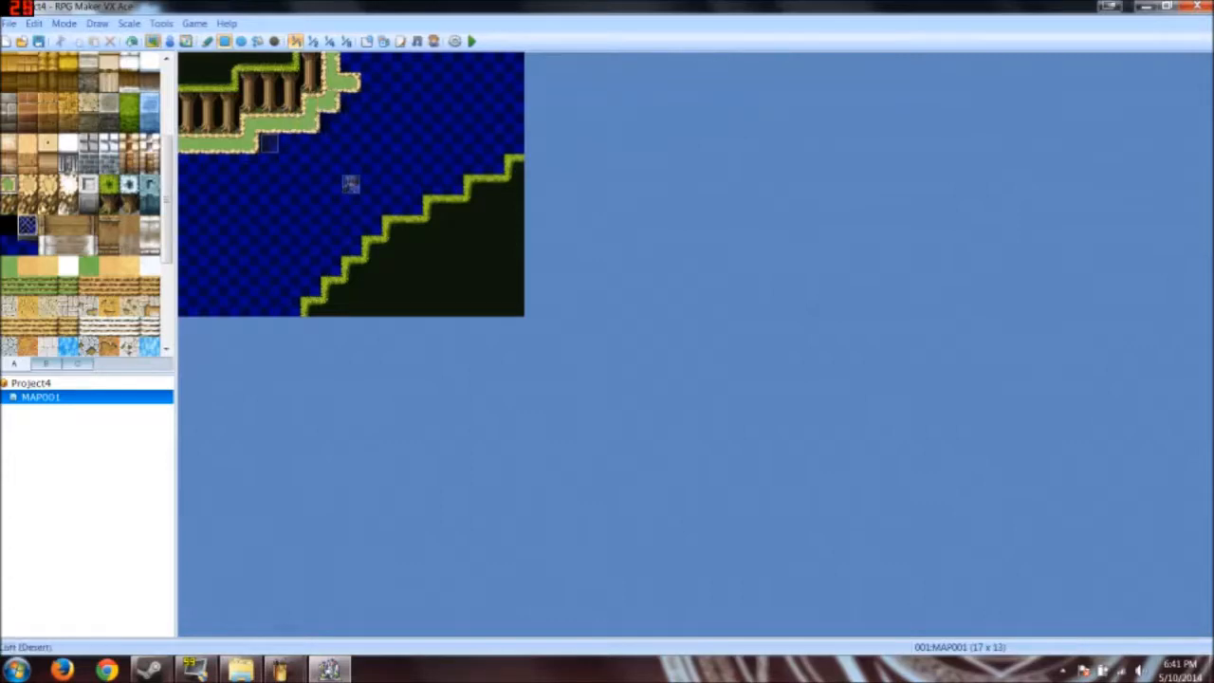
Step: Undo the first cliff attempt and draw brown rock cliff walls beneath the grass ledge, following its steps
{"action": "left_click_drag", "start_coordinate": [191, 174], "coordinate": [187, 211]}
{"action": "key", "text": "ctrl+z"}
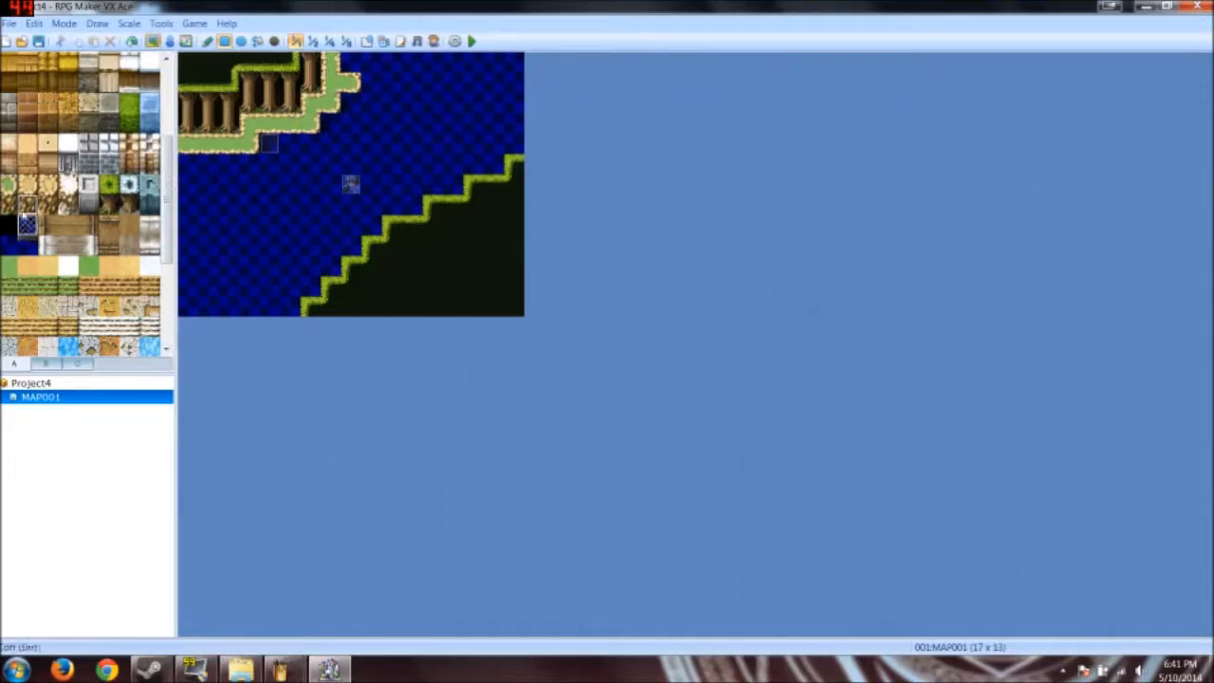
{"action": "left_click", "coordinate": [13, 204]}
{"action": "left_click_drag", "start_coordinate": [187, 161], "coordinate": [187, 210]}
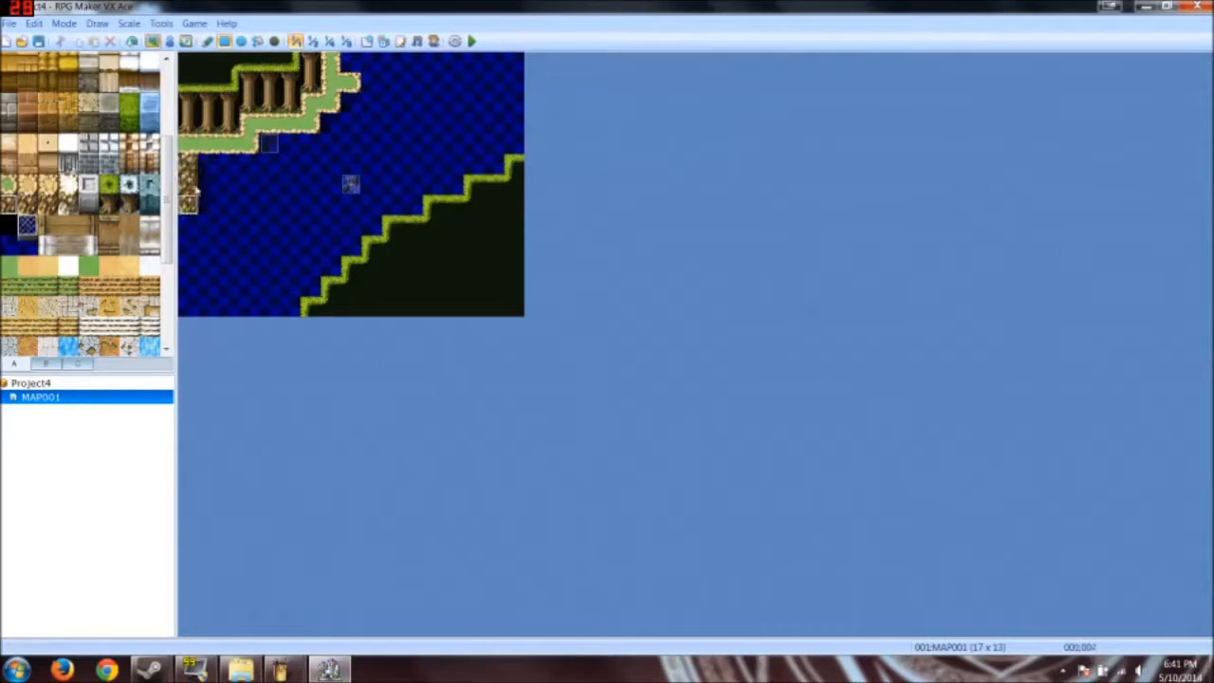
{"action": "mouse_move", "coordinate": [198, 163]}
{"action": "left_mouse_down"}
{"action": "mouse_move", "coordinate": [196, 189]}
{"action": "mouse_move", "coordinate": [251, 208]}
{"action": "left_mouse_up"}
{"action": "mouse_move", "coordinate": [269, 163]}
{"action": "left_mouse_down"}
{"action": "mouse_move", "coordinate": [326, 123]}
{"action": "mouse_move", "coordinate": [327, 169]}
{"action": "left_mouse_up"}
{"action": "left_click_drag", "start_coordinate": [346, 108], "coordinate": [349, 144]}
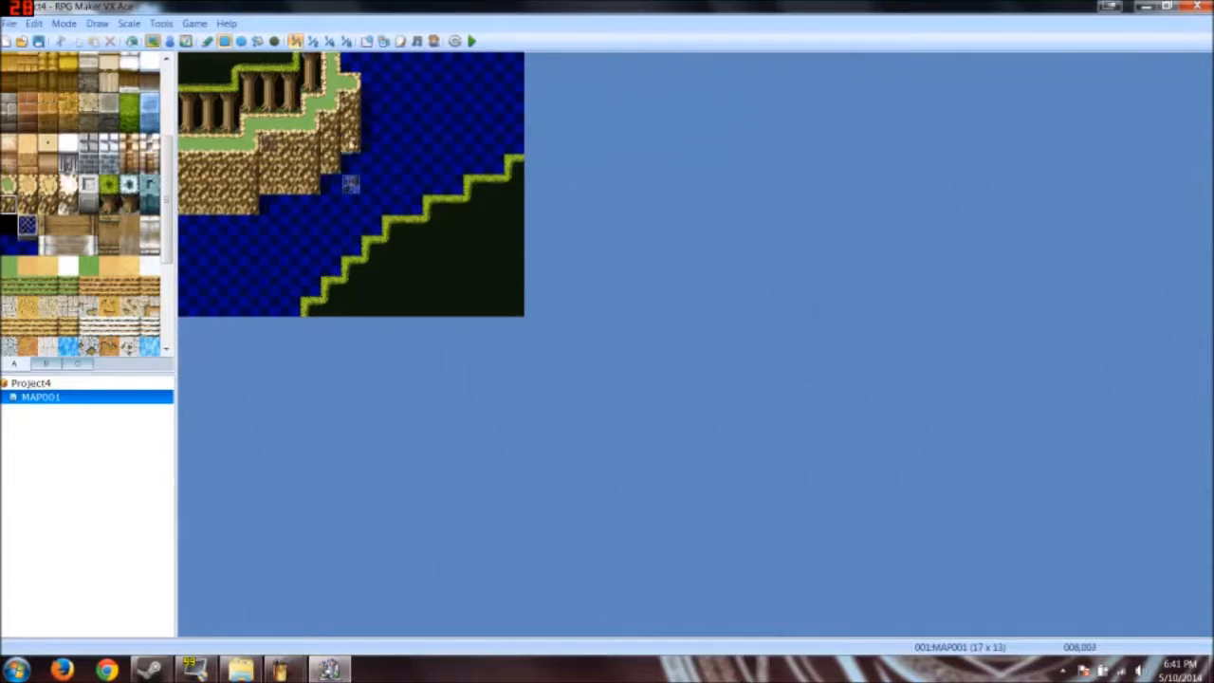
Step: Widen the grass ledge up to the map's upper edge and down over the top row of the cliff
{"action": "left_click", "coordinate": [10, 187]}
{"action": "left_click", "coordinate": [348, 65]}
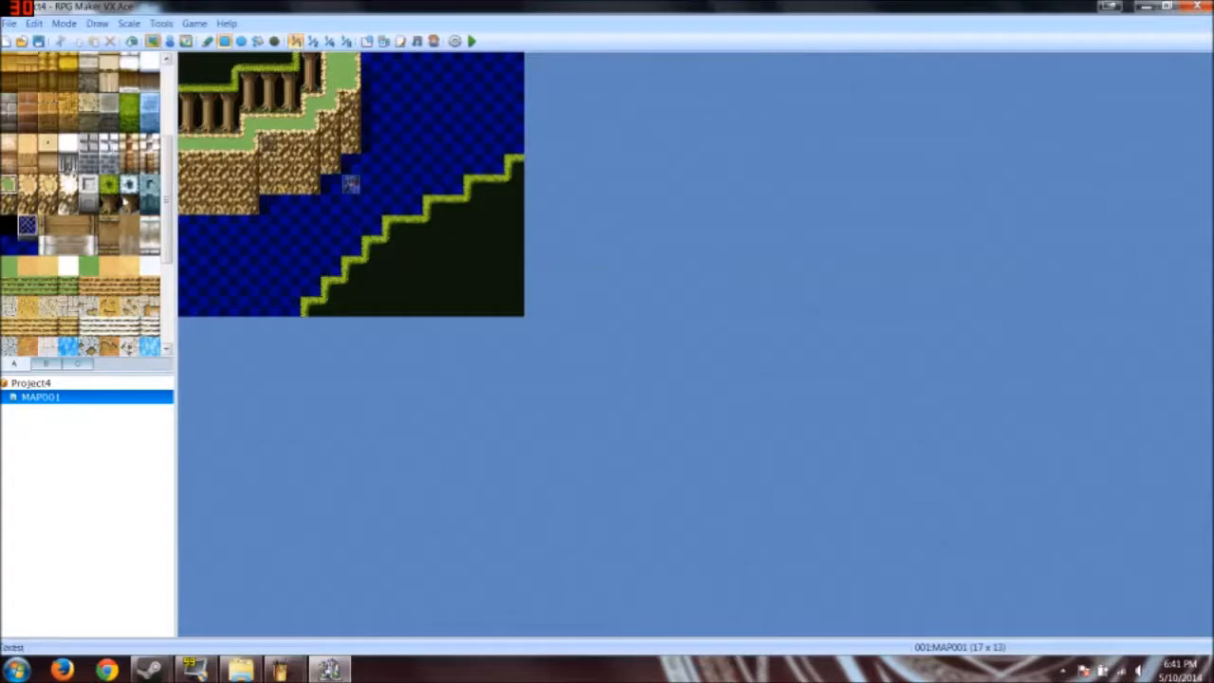
{"action": "left_click_drag", "start_coordinate": [250, 160], "coordinate": [192, 163]}
{"action": "mouse_move", "coordinate": [268, 143]}
{"action": "left_mouse_down"}
{"action": "mouse_move", "coordinate": [309, 138]}
{"action": "mouse_move", "coordinate": [349, 95]}
{"action": "left_mouse_up"}
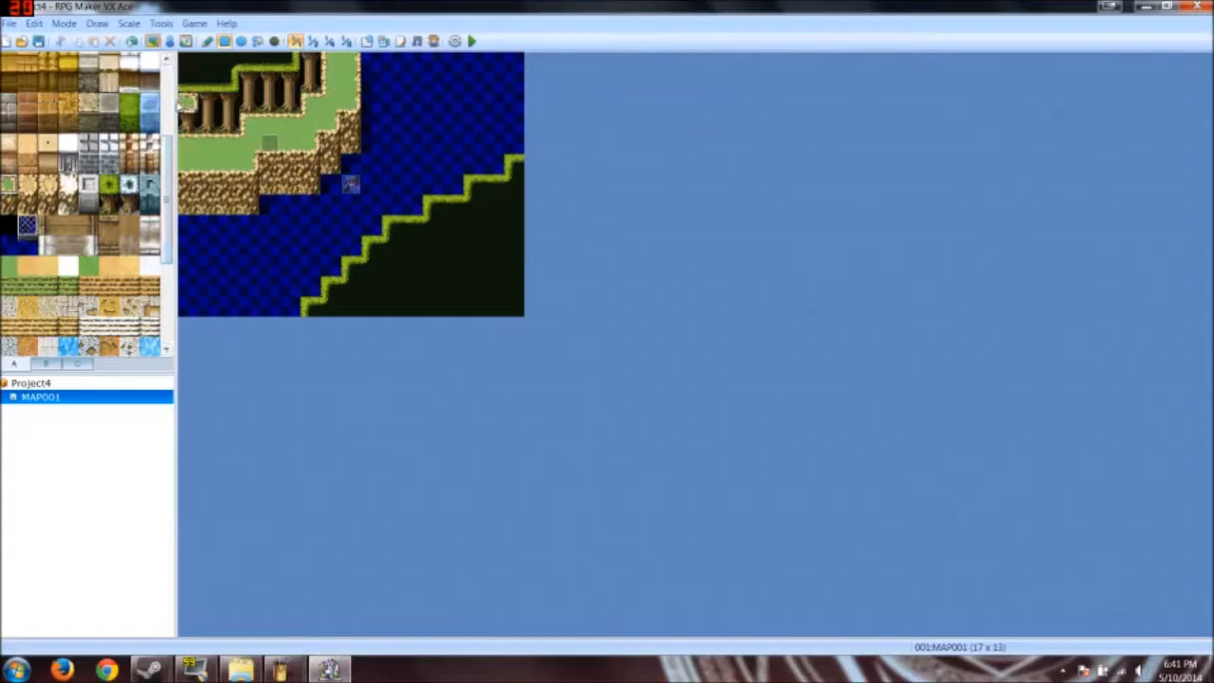
Step: Plant green bushes along the grass ledge, following the line of the tree trunks
{"action": "left_click", "coordinate": [169, 108]}
{"action": "mouse_move", "coordinate": [194, 144]}
{"action": "left_mouse_down"}
{"action": "mouse_move", "coordinate": [297, 120]}
{"action": "mouse_move", "coordinate": [331, 60]}
{"action": "left_mouse_up"}
{"action": "left_click_drag", "start_coordinate": [269, 142], "coordinate": [224, 146]}
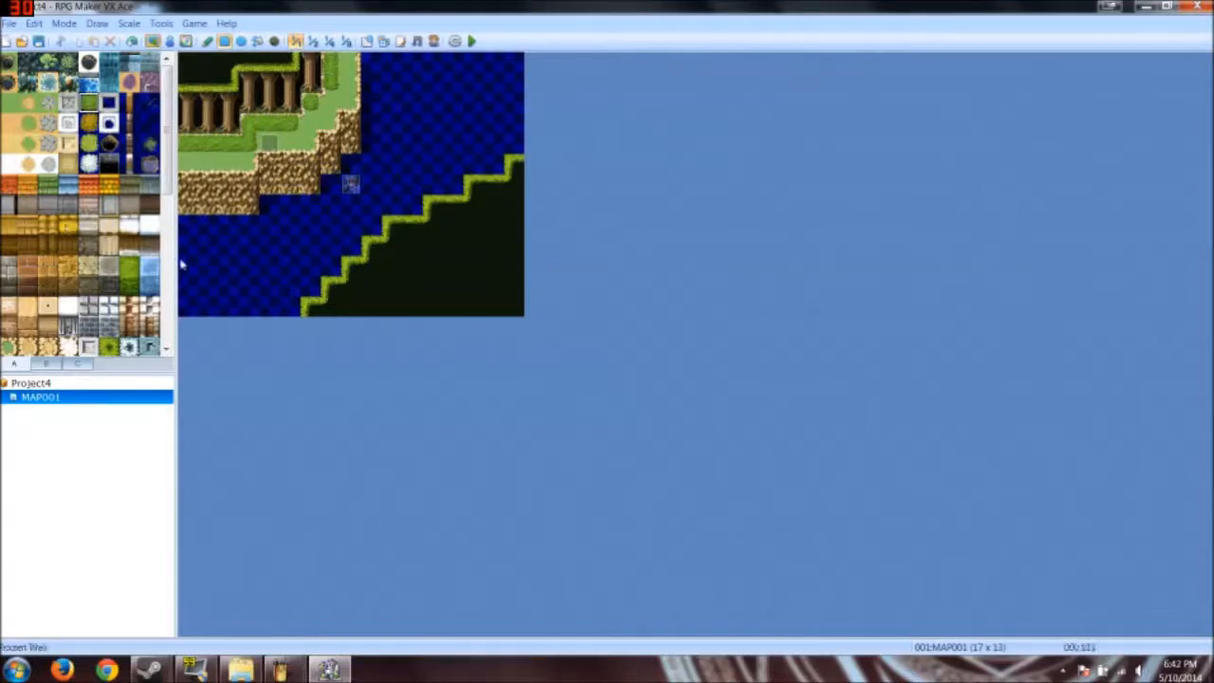
Step: Fill the open ground between the cliff and the lower-right forest with meadow grass
{"action": "left_click_drag", "start_coordinate": [230, 266], "coordinate": [209, 265]}
{"action": "left_click", "coordinate": [257, 41]}
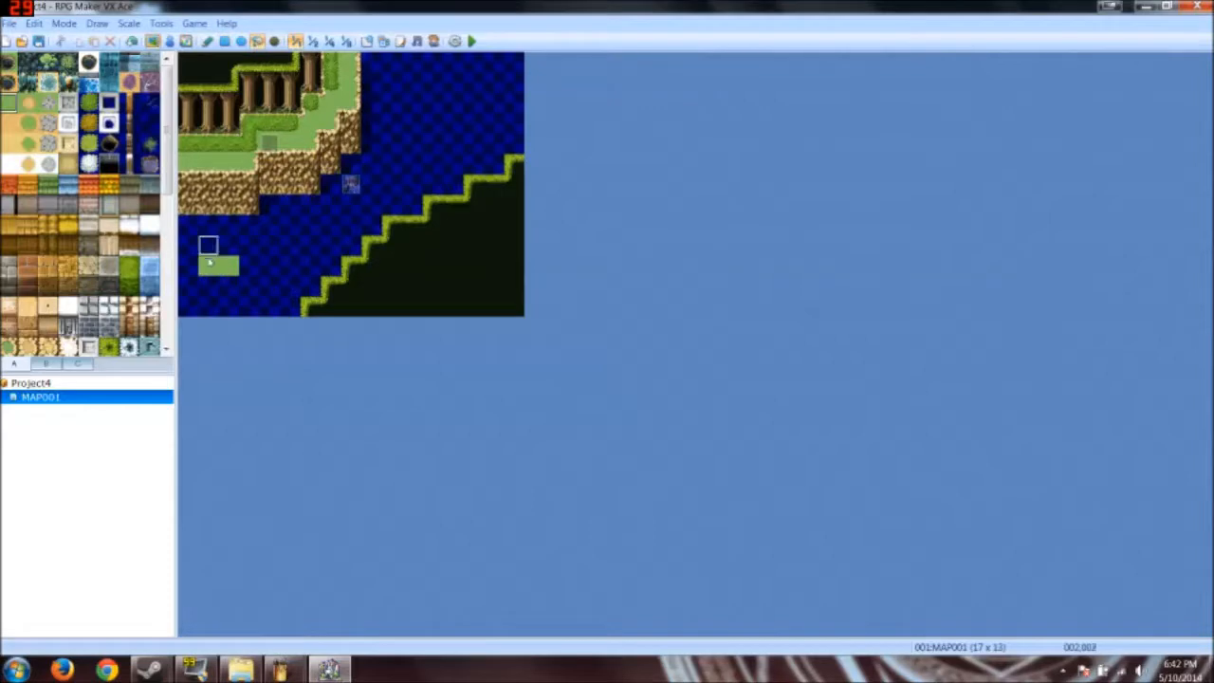
{"action": "left_click", "coordinate": [220, 292]}
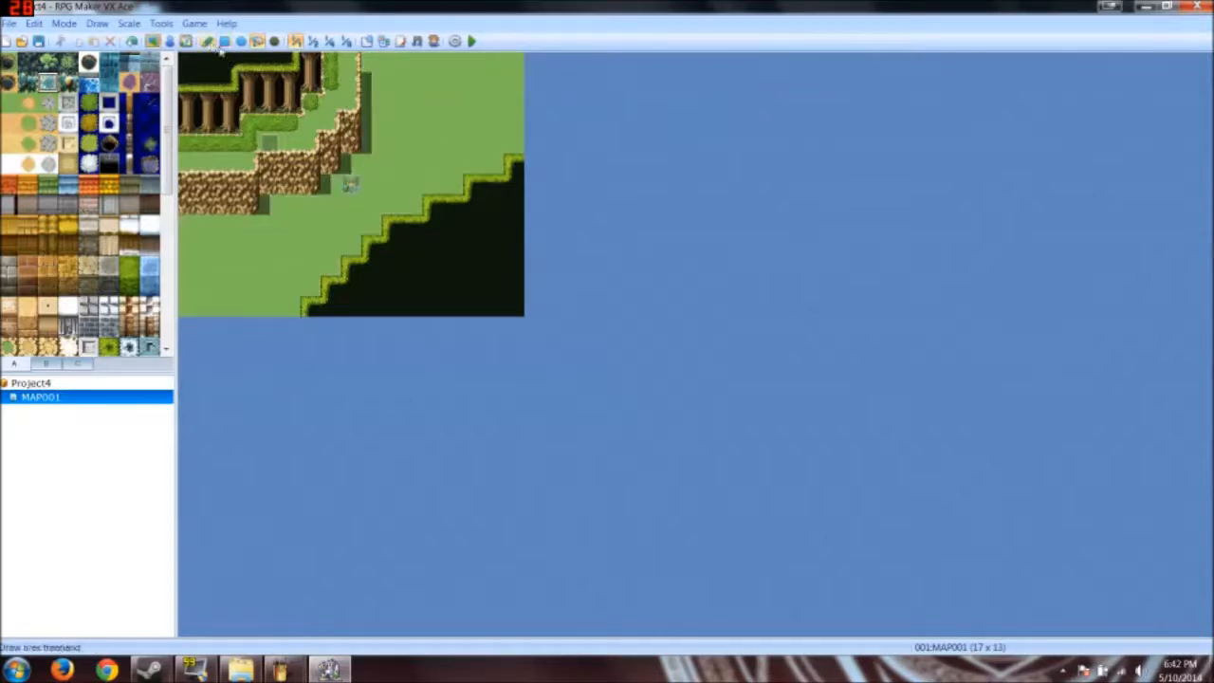
Step: Undo the water fill and draw a stepped body of water freehand in the map's upper-right corner
{"action": "left_click", "coordinate": [453, 144]}
{"action": "key", "text": "ctrl+z"}
{"action": "left_click", "coordinate": [207, 42]}
{"action": "mouse_move", "coordinate": [372, 78]}
{"action": "left_mouse_down"}
{"action": "mouse_move", "coordinate": [413, 121]}
{"action": "mouse_move", "coordinate": [512, 144]}
{"action": "mouse_move", "coordinate": [374, 64]}
{"action": "mouse_move", "coordinate": [435, 120]}
{"action": "mouse_move", "coordinate": [503, 116]}
{"action": "mouse_move", "coordinate": [448, 80]}
{"action": "mouse_move", "coordinate": [517, 62]}
{"action": "left_mouse_up"}
Step: Undo the dirt test, lay sand along the shore below the water, and fill the remaining meadow ground with sand
{"action": "left_click", "coordinate": [29, 103]}
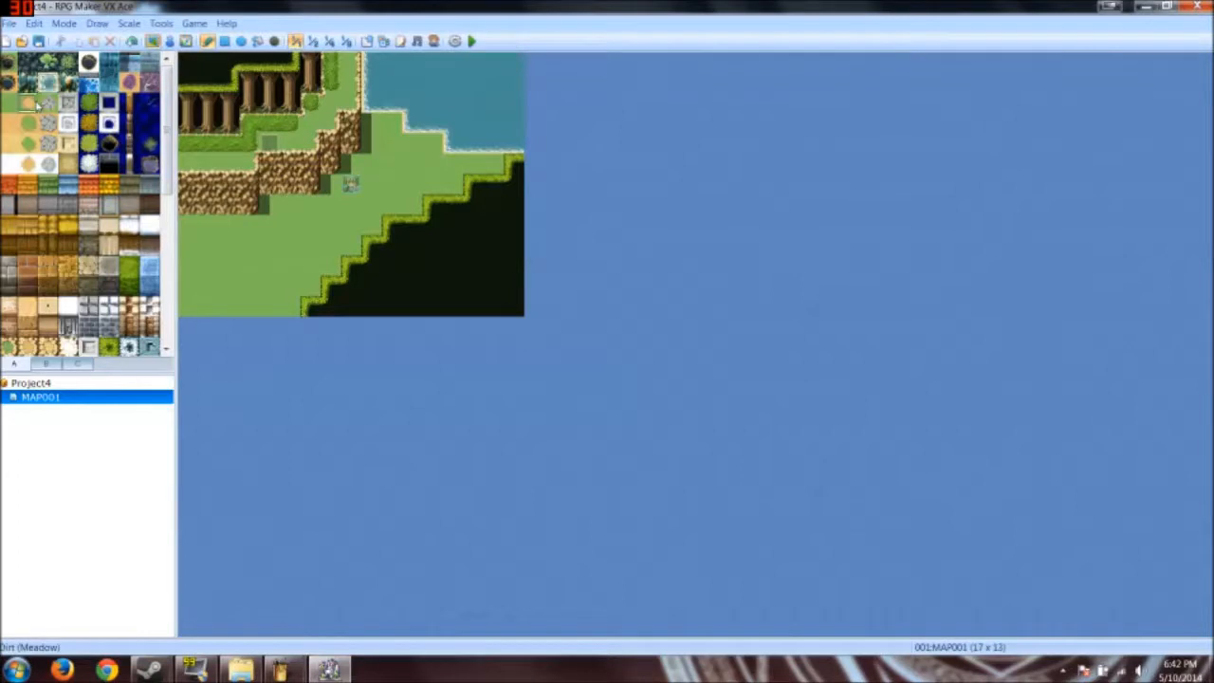
{"action": "mouse_move", "coordinate": [372, 123]}
{"action": "left_mouse_down"}
{"action": "mouse_move", "coordinate": [493, 163]}
{"action": "mouse_move", "coordinate": [453, 186]}
{"action": "mouse_move", "coordinate": [375, 142]}
{"action": "left_mouse_up"}
{"action": "key", "text": "ctrl+z"}
{"action": "left_click", "coordinate": [48, 123]}
{"action": "left_click", "coordinate": [8, 123]}
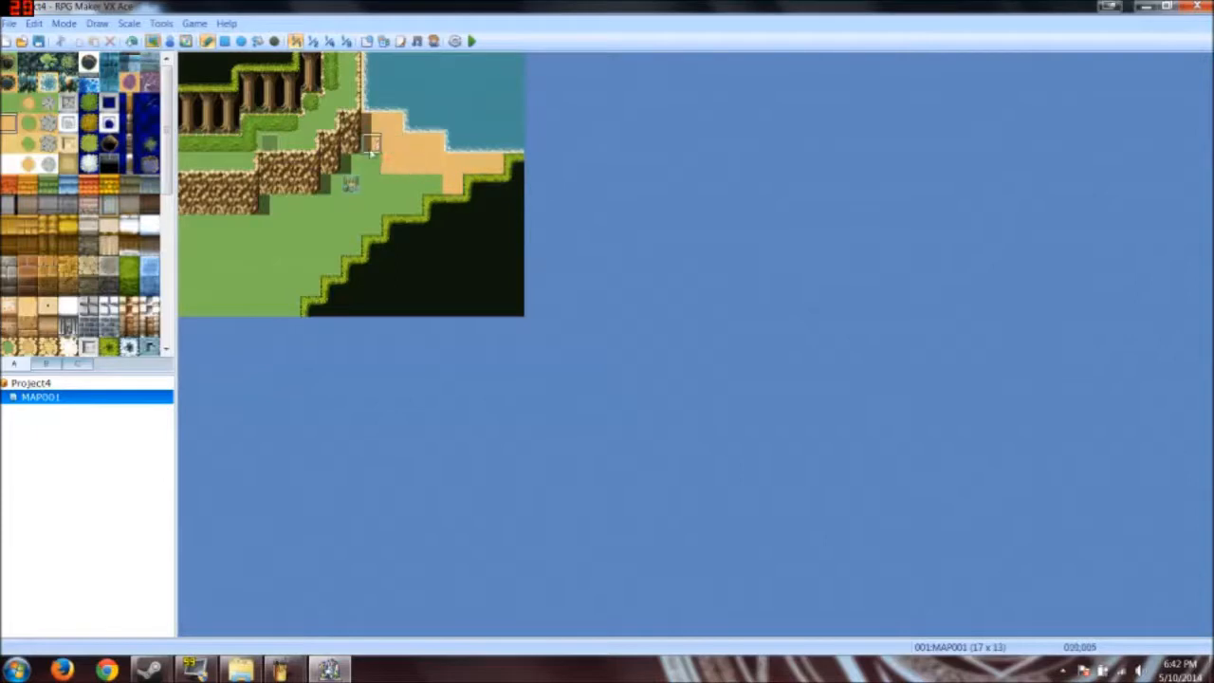
{"action": "left_click_drag", "start_coordinate": [420, 187], "coordinate": [438, 192]}
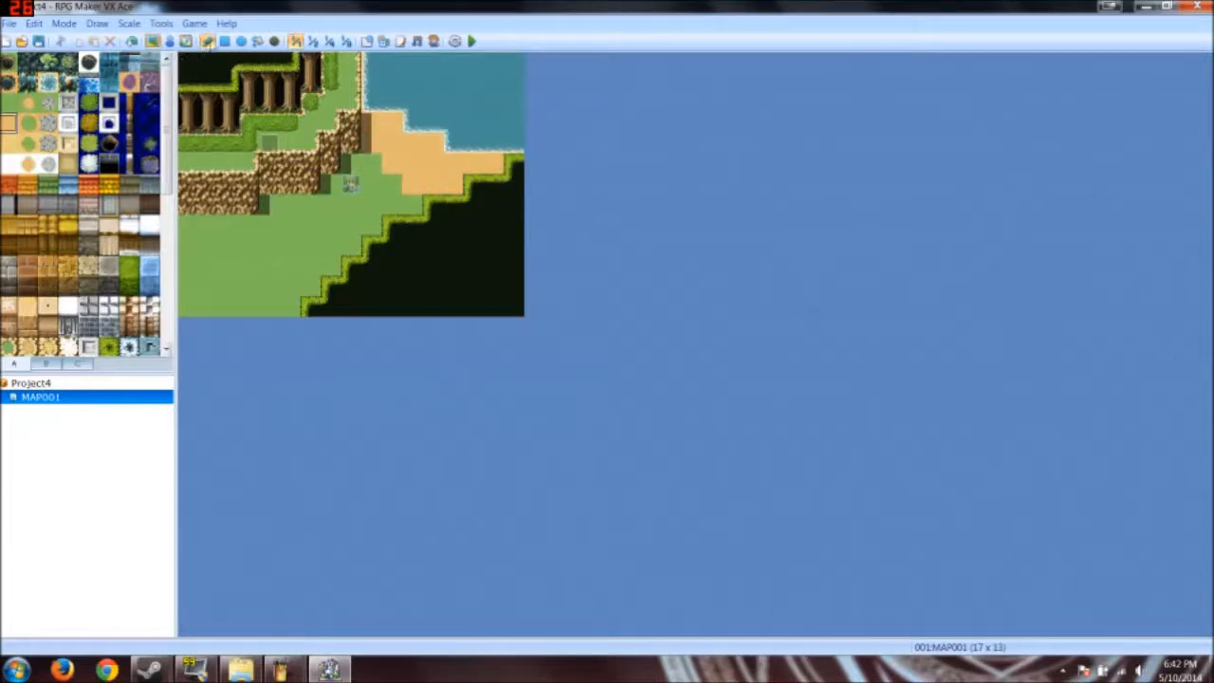
{"action": "left_click", "coordinate": [257, 41]}
{"action": "left_click", "coordinate": [318, 245]}
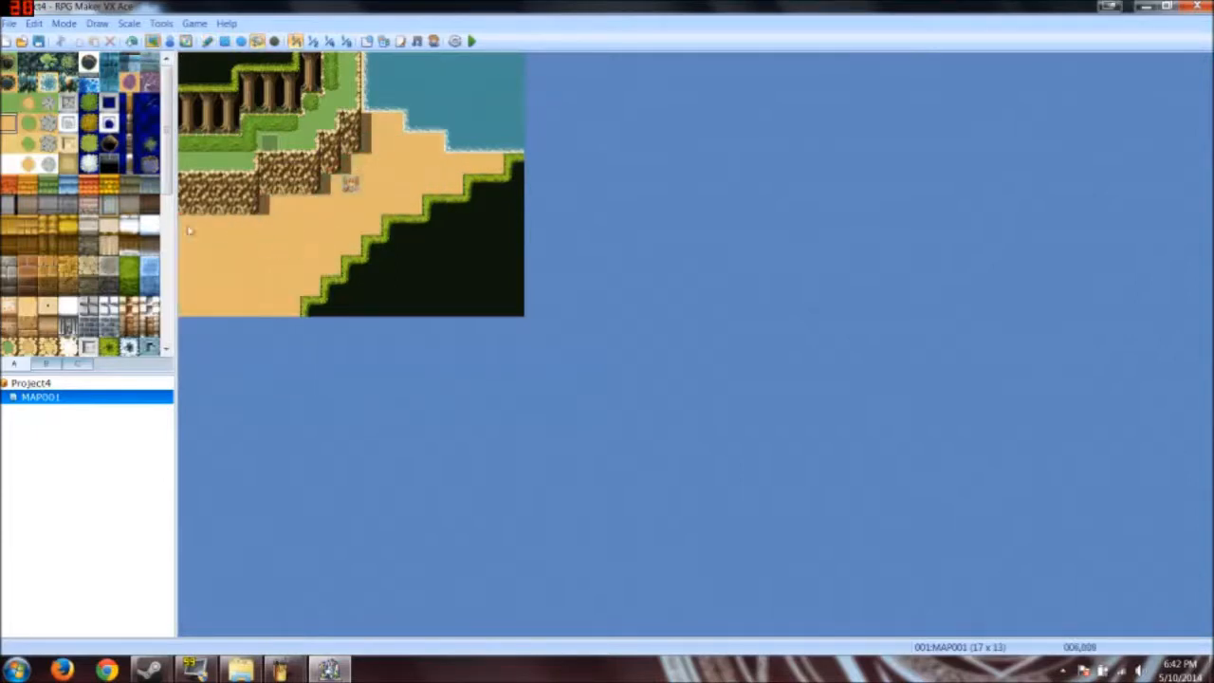
Step: Paint patches of dry yellow bush on the lower-left sand and on the sand near the water
{"action": "left_click", "coordinate": [93, 129]}
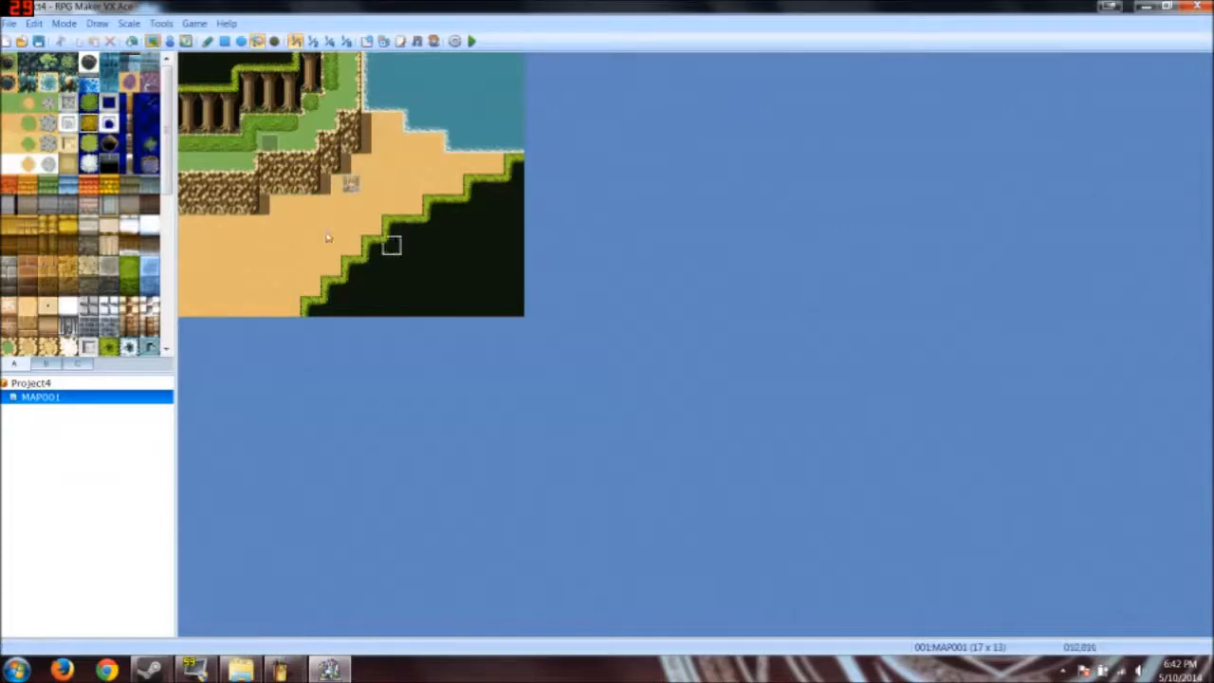
{"action": "left_click", "coordinate": [207, 41]}
{"action": "left_click_drag", "start_coordinate": [284, 225], "coordinate": [229, 286]}
{"action": "left_click", "coordinate": [403, 144]}
{"action": "left_click", "coordinate": [454, 163]}
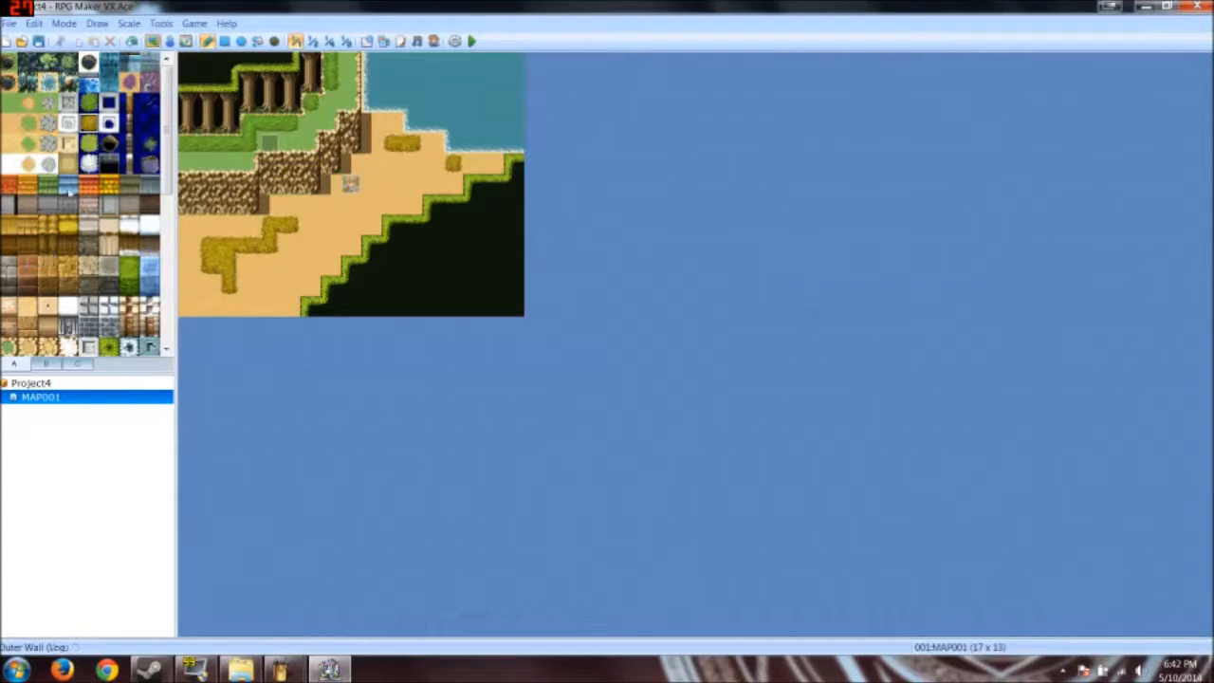
Step: Place three large green trees on the upper-left grass ledge in front of the forest trunks
{"action": "left_click", "coordinate": [149, 142]}
{"action": "left_click", "coordinate": [330, 163]}
{"action": "scroll", "coordinate": [95, 337], "scroll_direction": "down", "scroll_amount": 3}
{"action": "left_click", "coordinate": [46, 363]}
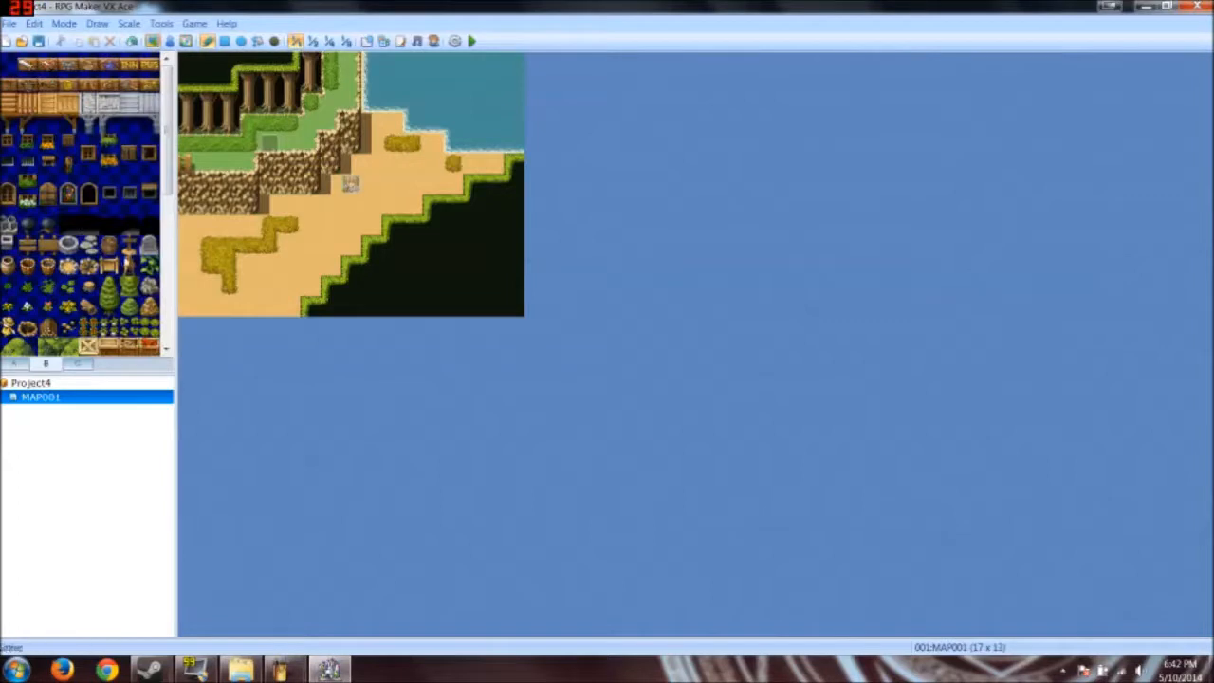
{"action": "left_click", "coordinate": [129, 243]}
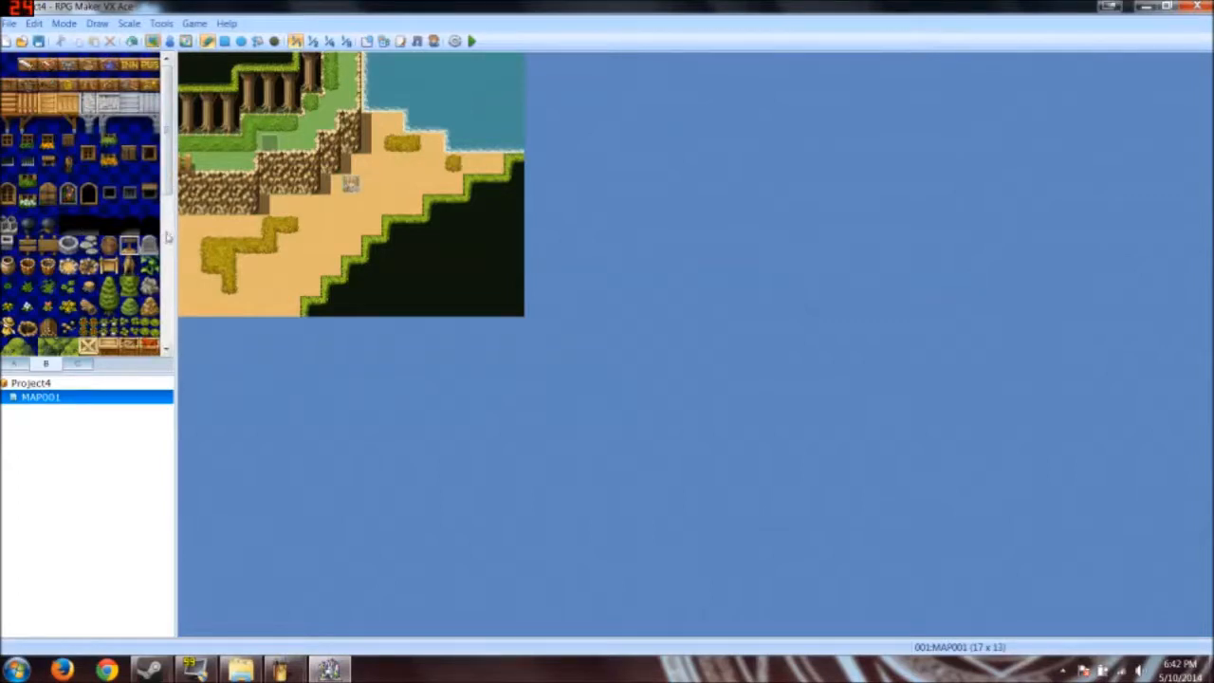
{"action": "scroll", "coordinate": [160, 233], "scroll_direction": "down", "scroll_amount": 5}
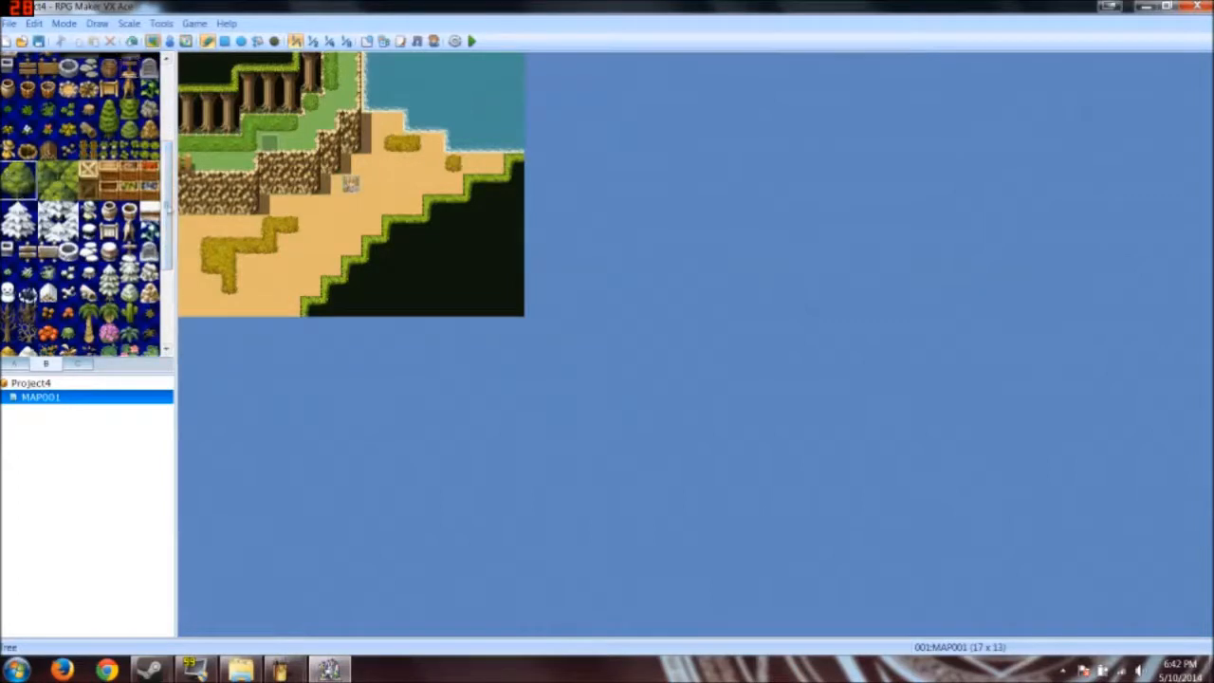
{"action": "left_click", "coordinate": [198, 133]}
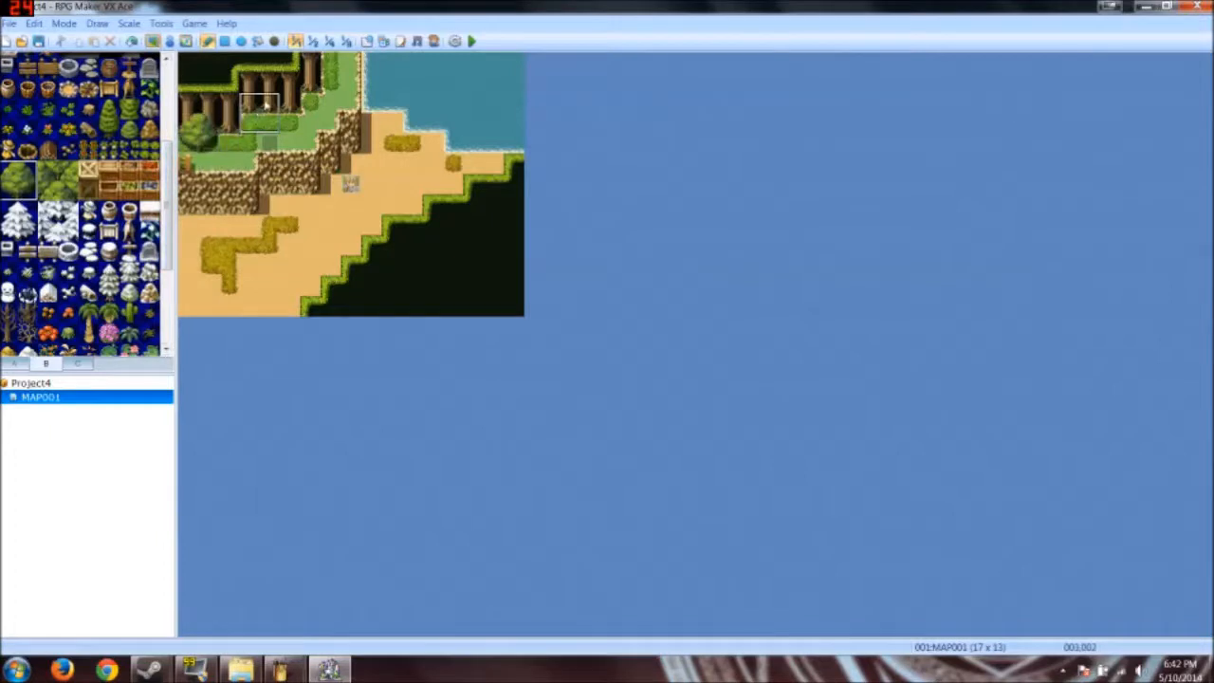
{"action": "left_click", "coordinate": [270, 105]}
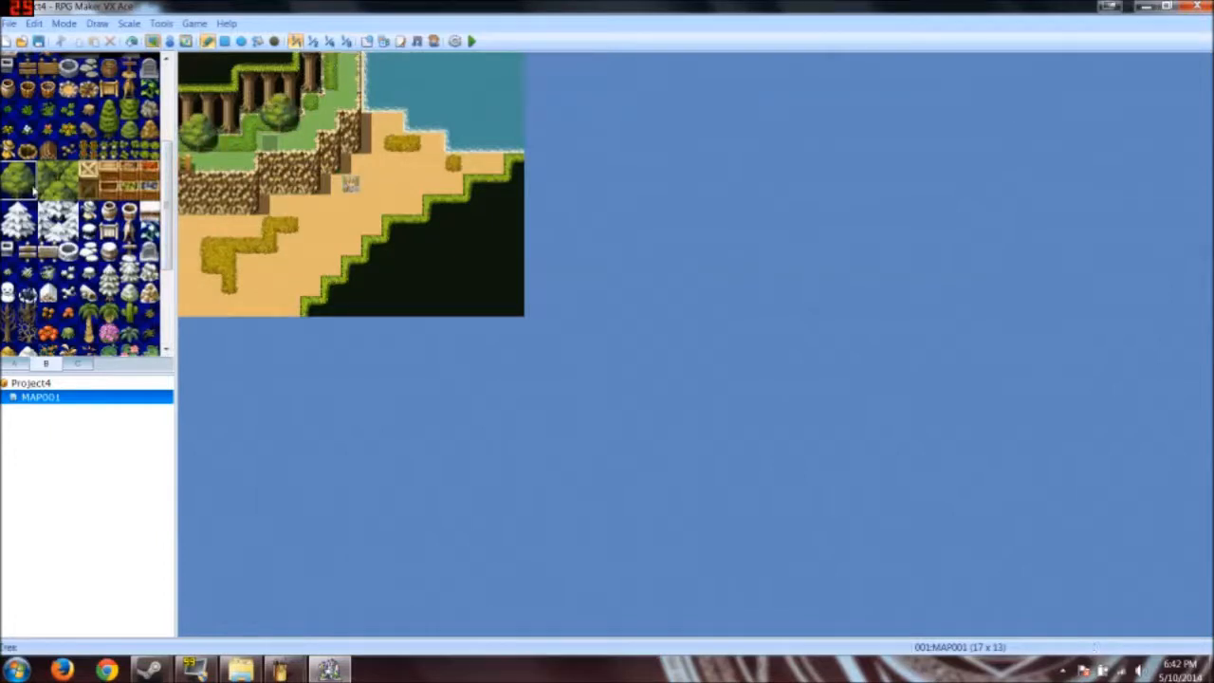
{"action": "left_click", "coordinate": [339, 66]}
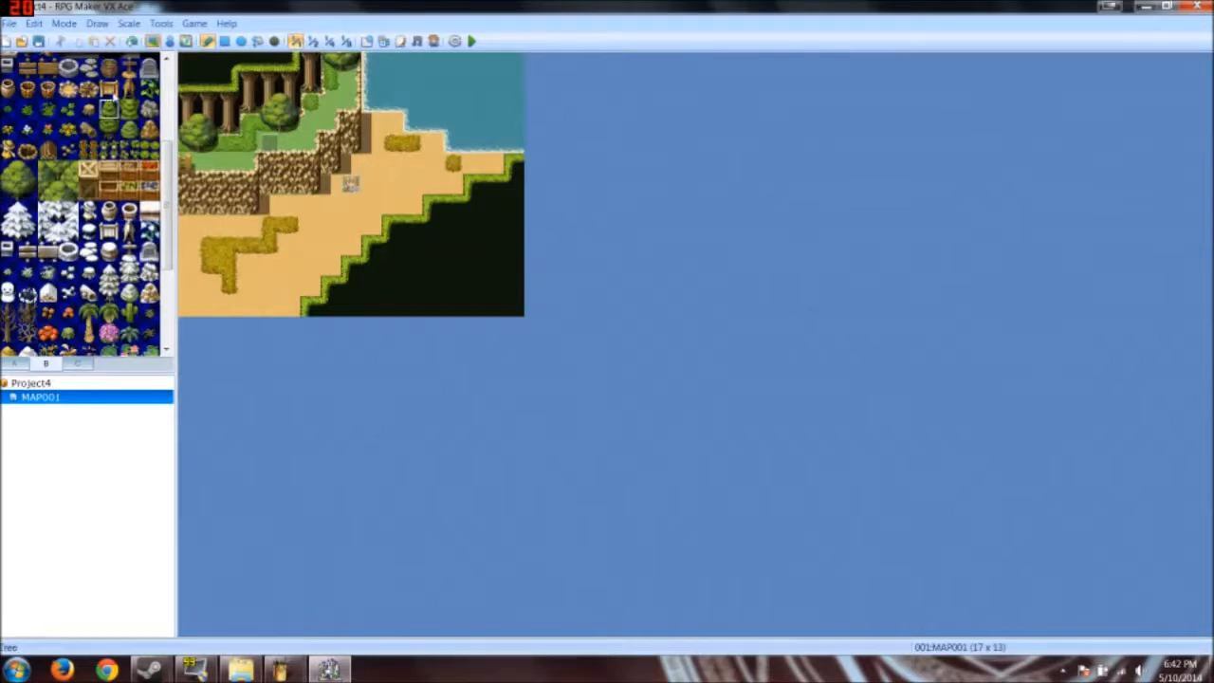
Step: Decorate the sand with a brown prop beside the small dry bush near the water and a log below the cliff
{"action": "left_click", "coordinate": [129, 88]}
{"action": "left_click", "coordinate": [430, 167]}
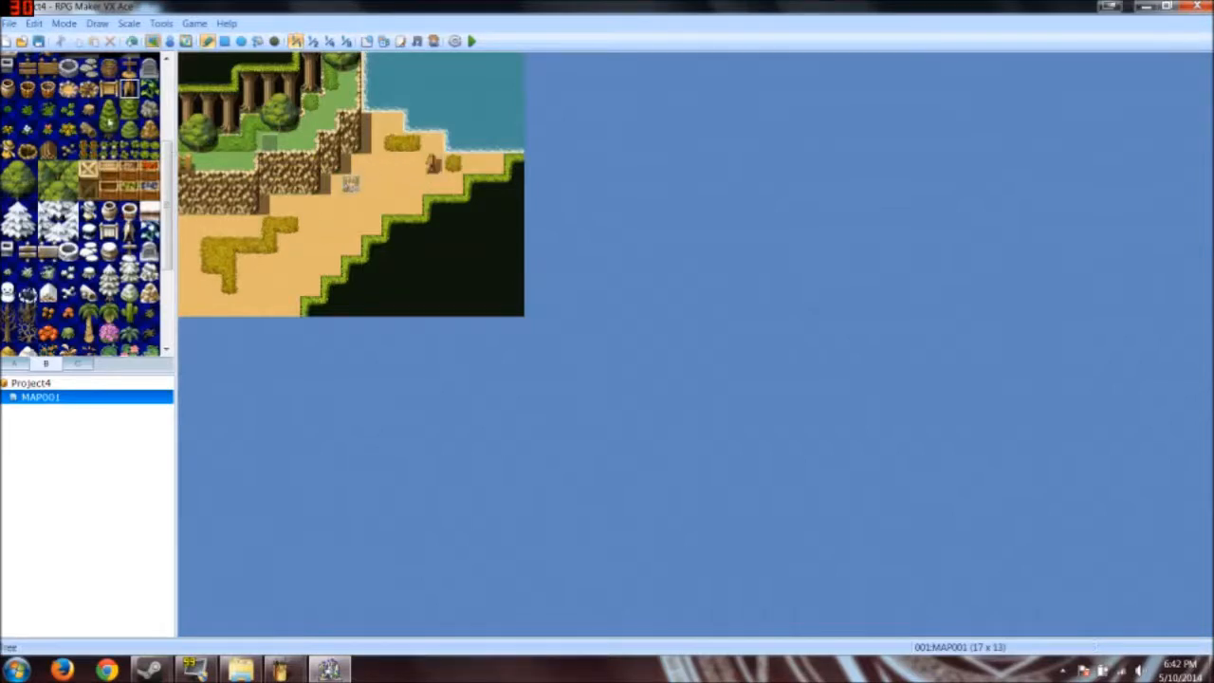
{"action": "scroll", "coordinate": [47, 123], "scroll_direction": "up", "scroll_amount": 3}
{"action": "left_click", "coordinate": [48, 118]}
{"action": "left_click", "coordinate": [87, 119]}
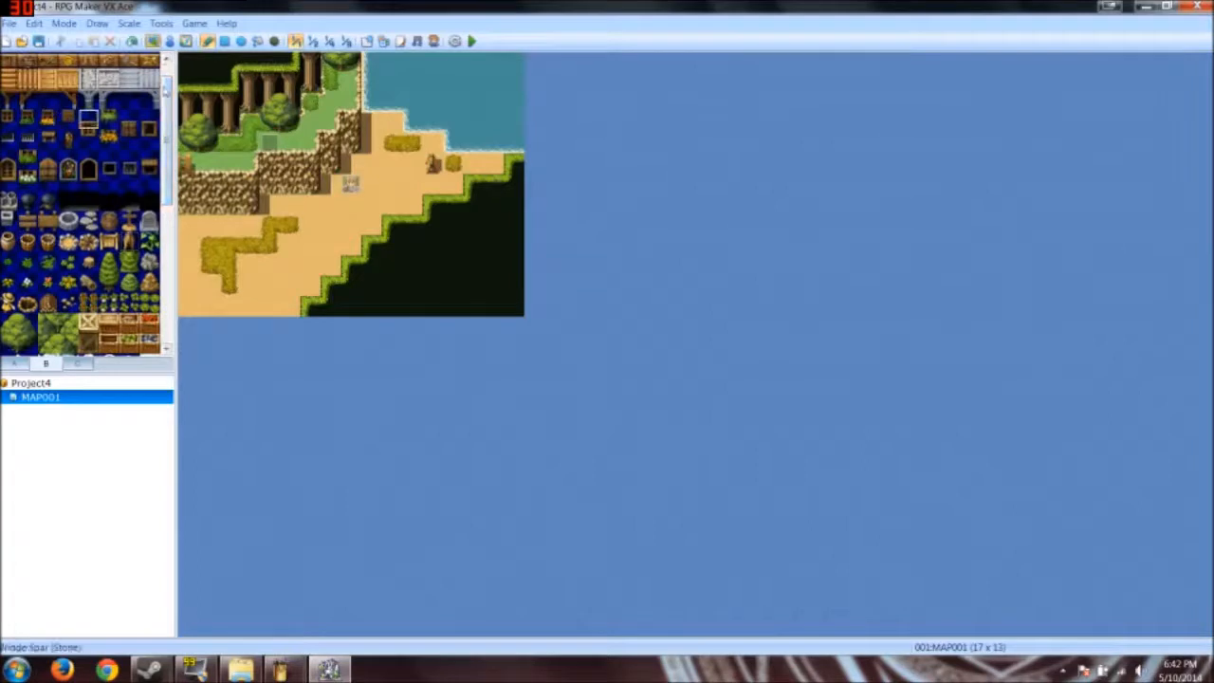
{"action": "left_click_drag", "start_coordinate": [166, 90], "coordinate": [166, 78]}
{"action": "left_click", "coordinate": [93, 63]}
{"action": "left_click", "coordinate": [83, 208]}
{"action": "left_click", "coordinate": [88, 306]}
{"action": "left_click", "coordinate": [310, 206]}
Step: Scatter three green plants over the water in the map's upper-right corner
{"action": "left_click", "coordinate": [47, 285]}
{"action": "left_click", "coordinate": [413, 83]}
{"action": "left_click", "coordinate": [494, 123]}
{"action": "left_click", "coordinate": [513, 63]}
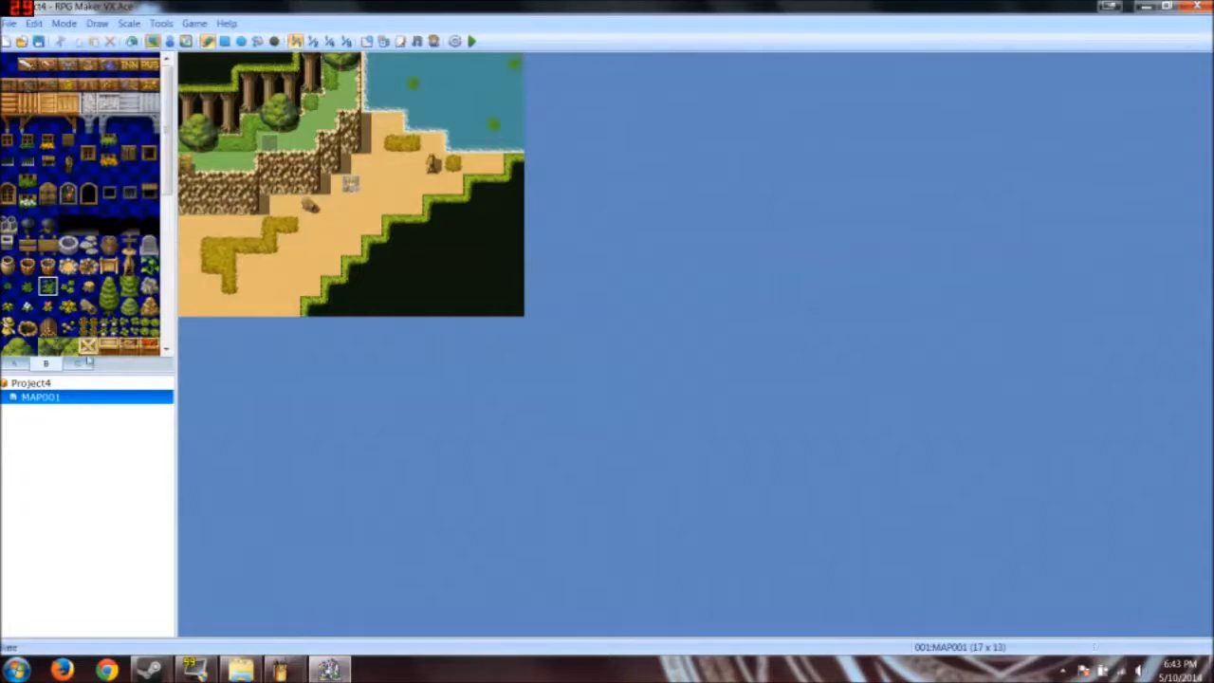
Step: Switch to event editing mode, open the properties of MAP001 and enable Auto-Change BGM
{"action": "left_click", "coordinate": [43, 382]}
{"action": "left_click", "coordinate": [47, 398]}
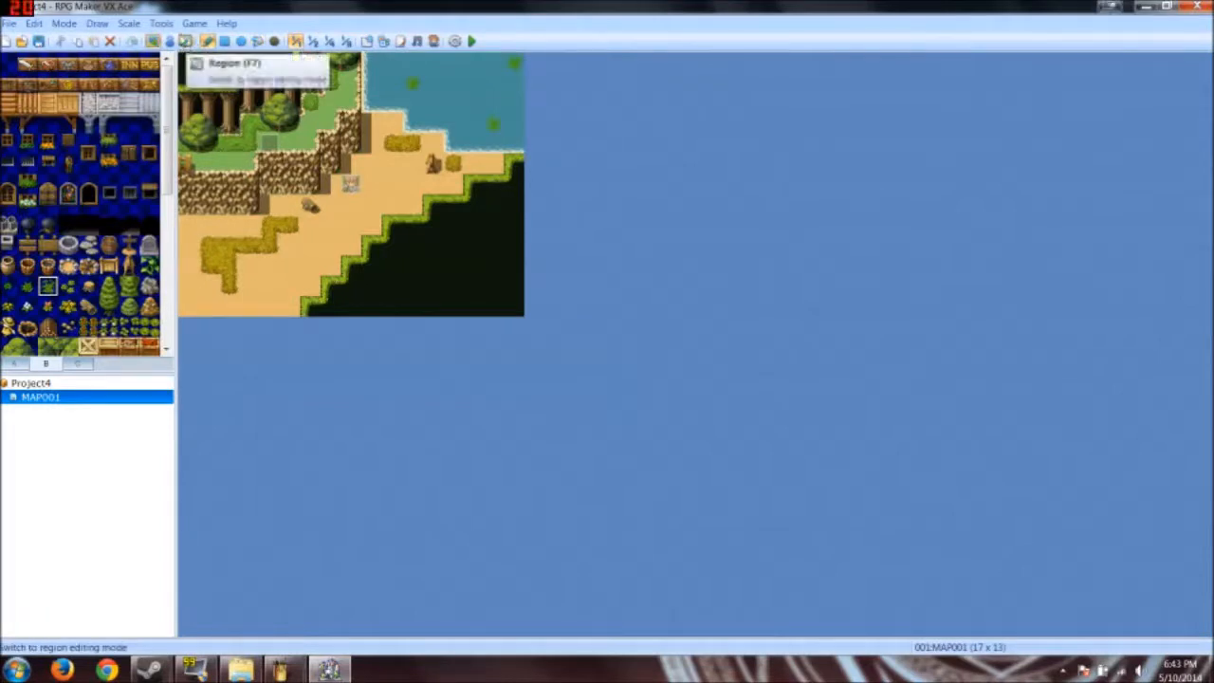
{"action": "left_click", "coordinate": [185, 41]}
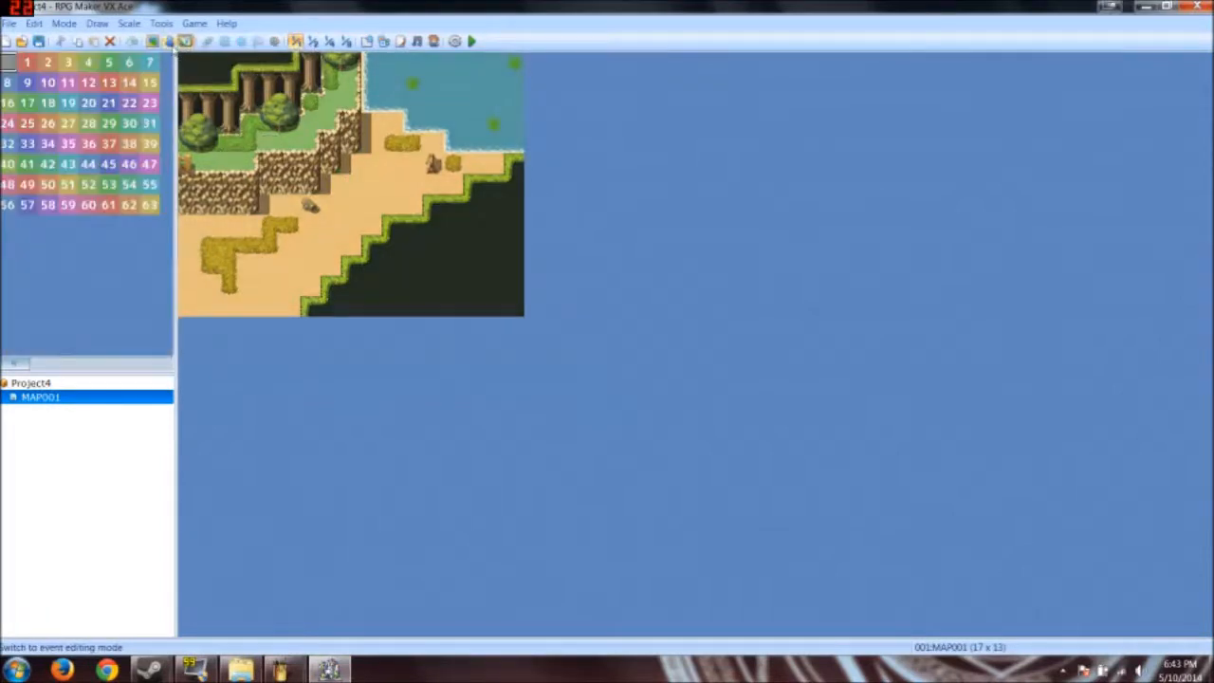
{"action": "left_click", "coordinate": [169, 41]}
{"action": "right_click", "coordinate": [43, 400]}
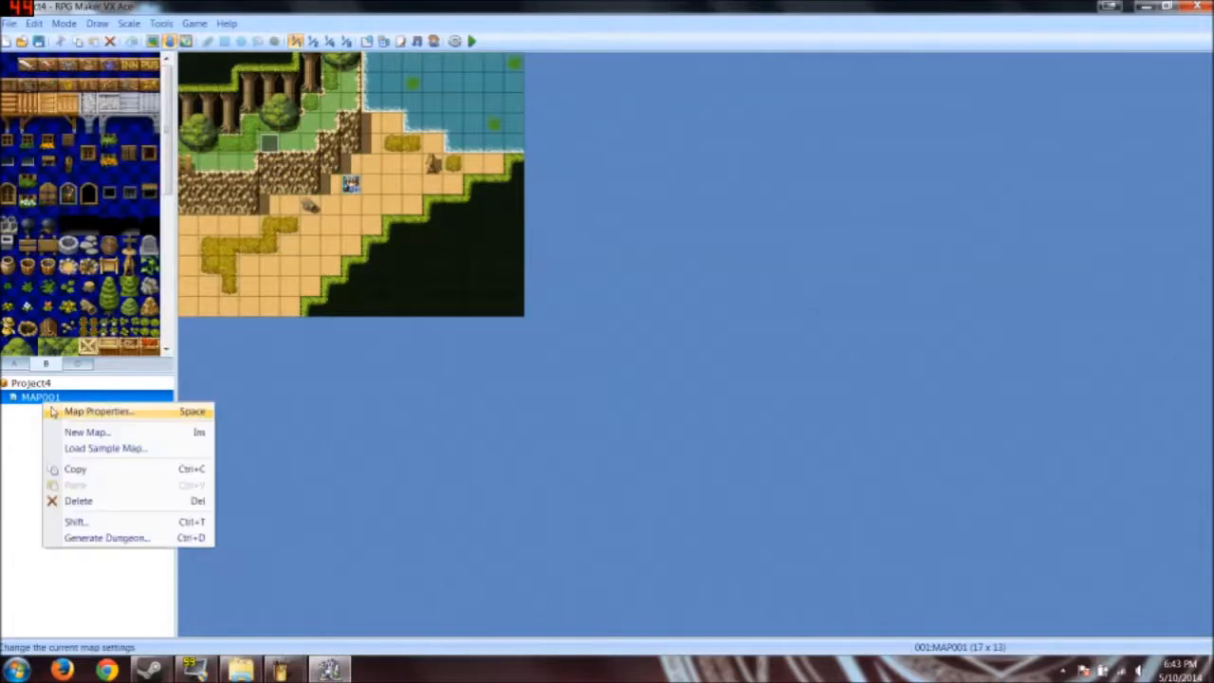
{"action": "left_click", "coordinate": [55, 412]}
{"action": "left_click", "coordinate": [528, 193]}
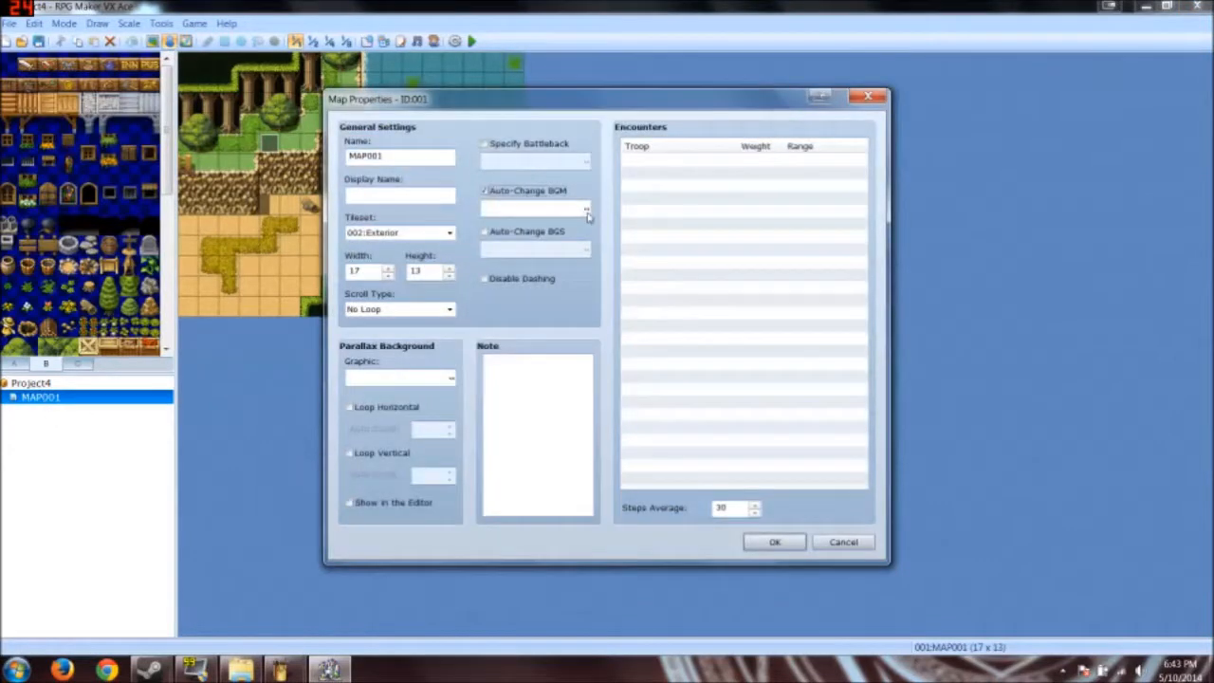
Step: Choose Theme4 as the map's background music with its volume lowered to slightly below 50%
{"action": "left_click", "coordinate": [585, 211]}
{"action": "left_click_drag", "start_coordinate": [702, 258], "coordinate": [702, 300]}
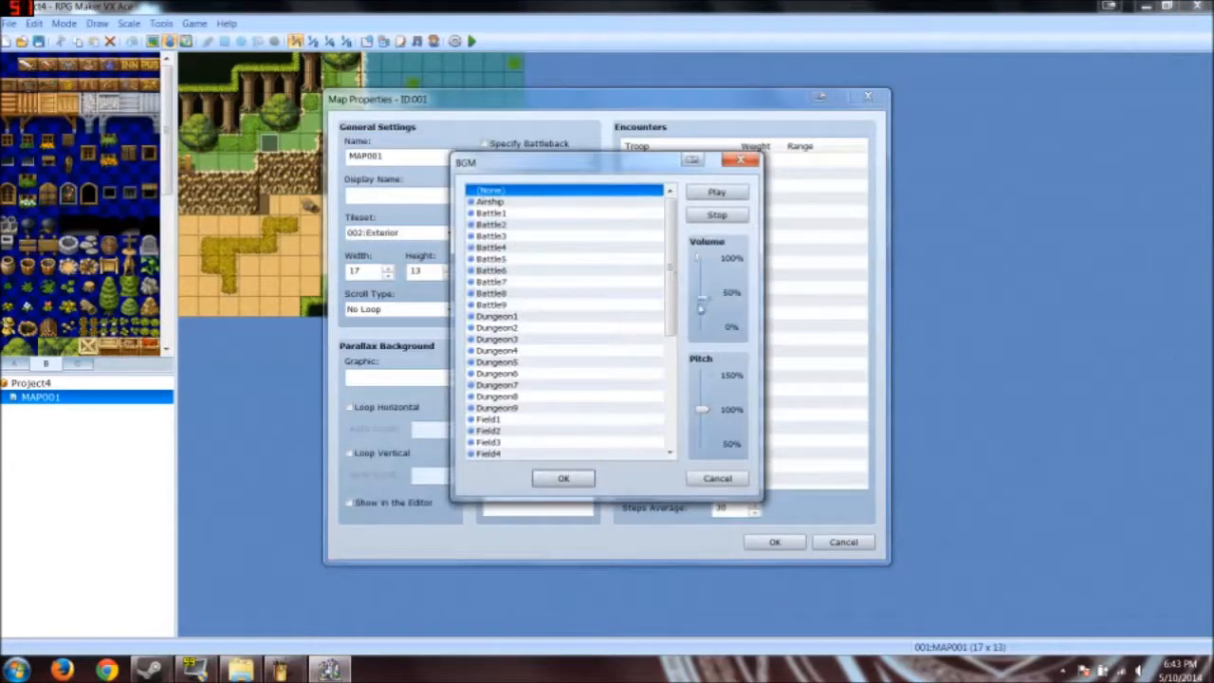
{"action": "left_click", "coordinate": [576, 328]}
{"action": "left_click", "coordinate": [531, 385]}
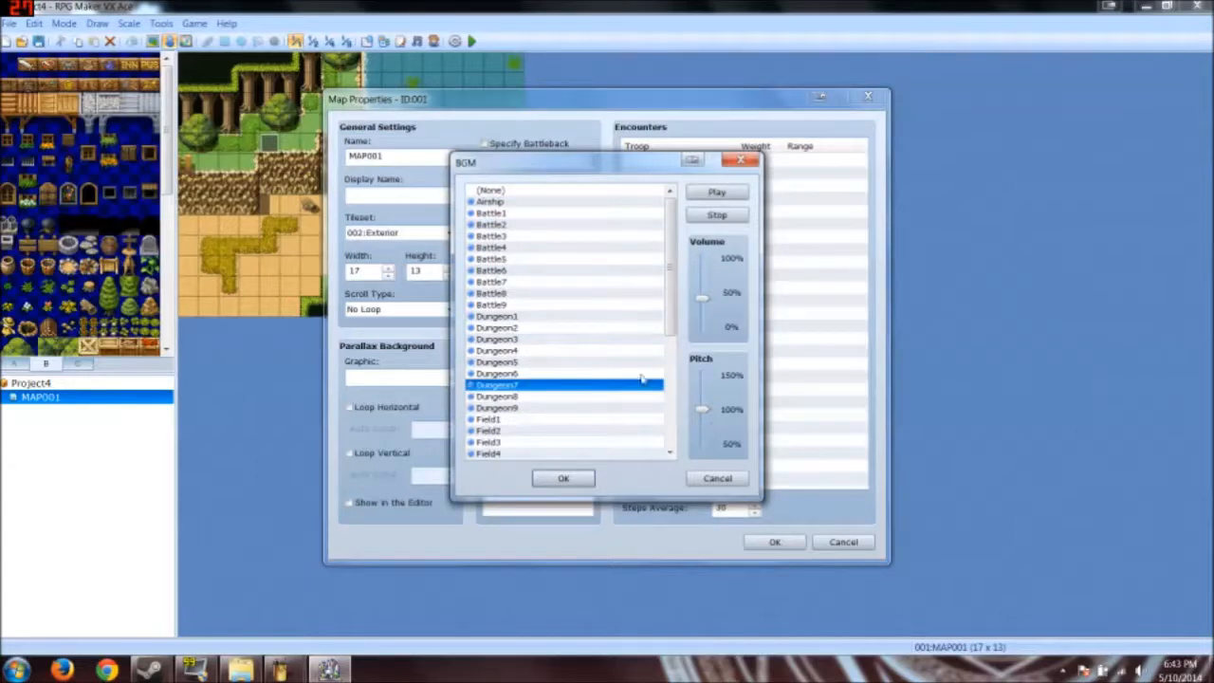
{"action": "scroll", "coordinate": [567, 393], "scroll_direction": "down", "scroll_amount": 6}
{"action": "left_click", "coordinate": [567, 386]}
{"action": "left_click", "coordinate": [535, 408]}
{"action": "left_click", "coordinate": [531, 419]}
{"action": "left_click", "coordinate": [523, 351]}
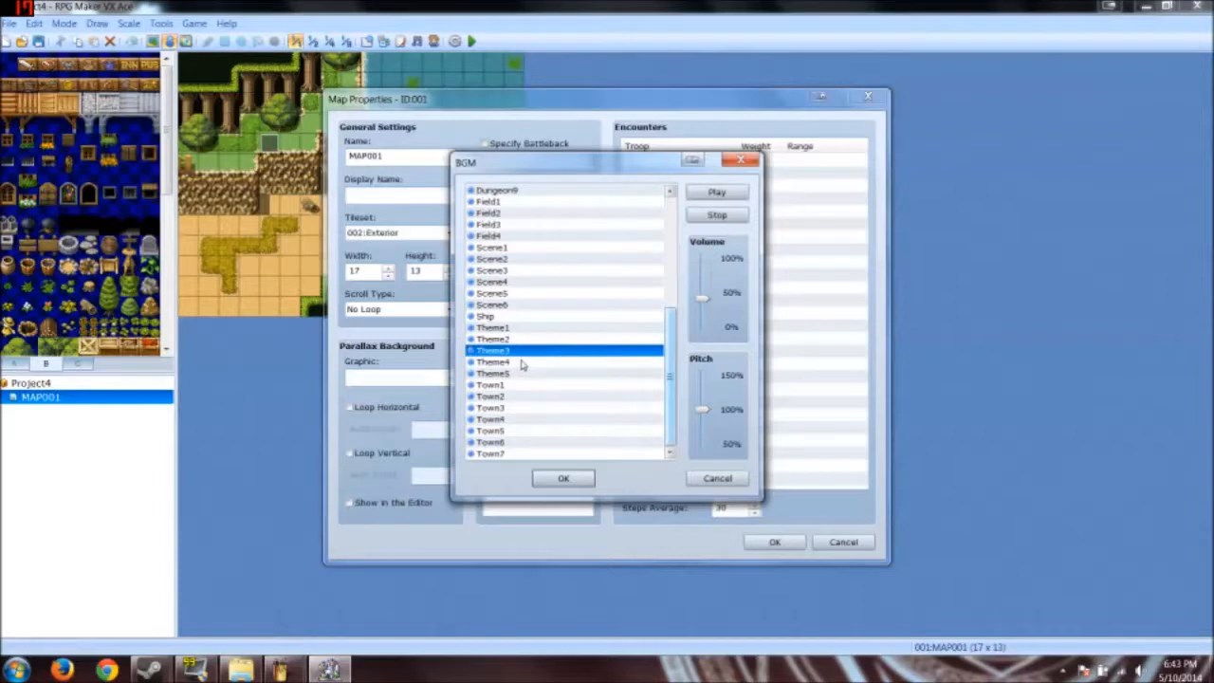
{"action": "left_click", "coordinate": [521, 364]}
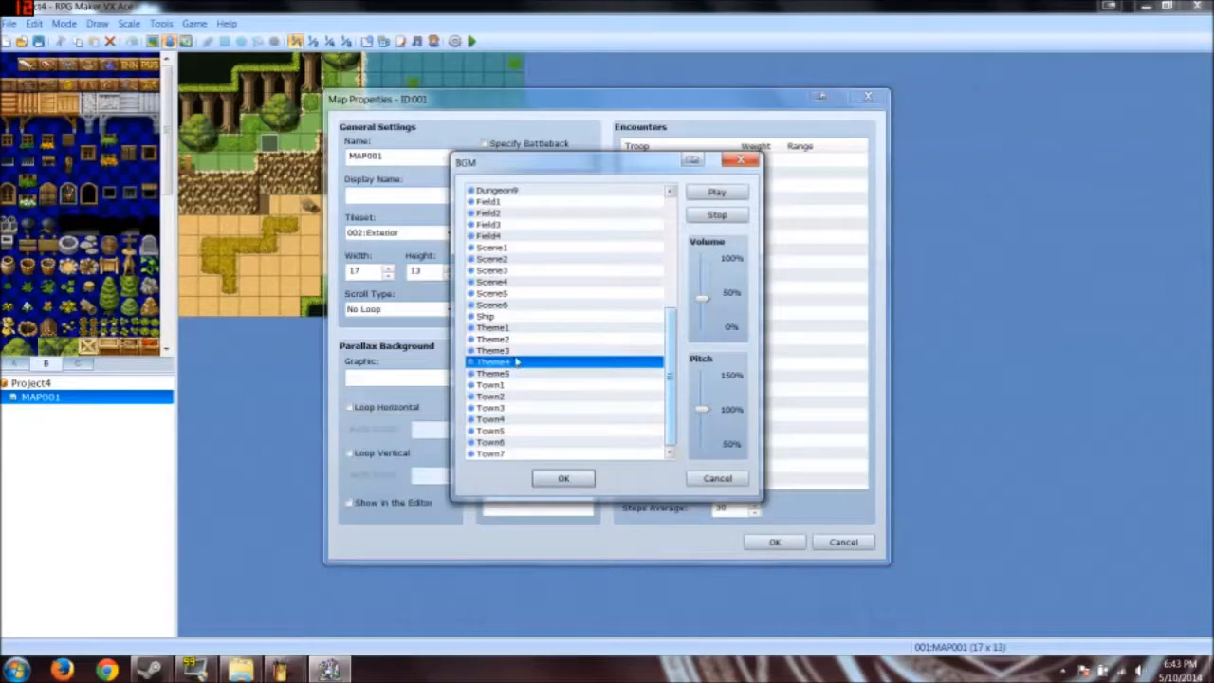
{"action": "left_click", "coordinate": [564, 478]}
Step: Enable Auto-Change BGS with the Sea sound at a volume of about 20% and apply the map properties
{"action": "left_click", "coordinate": [528, 232]}
{"action": "left_click", "coordinate": [585, 249]}
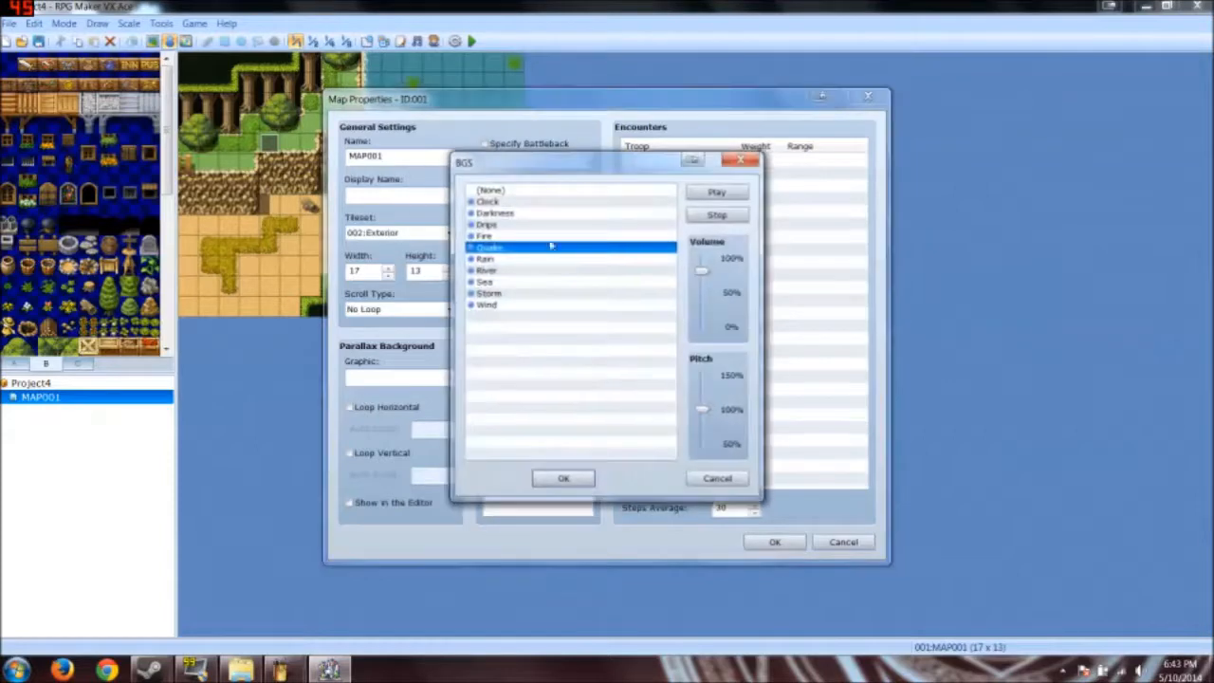
{"action": "left_click", "coordinate": [545, 225]}
{"action": "left_click", "coordinate": [520, 282]}
{"action": "left_click", "coordinate": [518, 271]}
{"action": "left_click", "coordinate": [530, 281]}
{"action": "left_click_drag", "start_coordinate": [702, 271], "coordinate": [702, 320]}
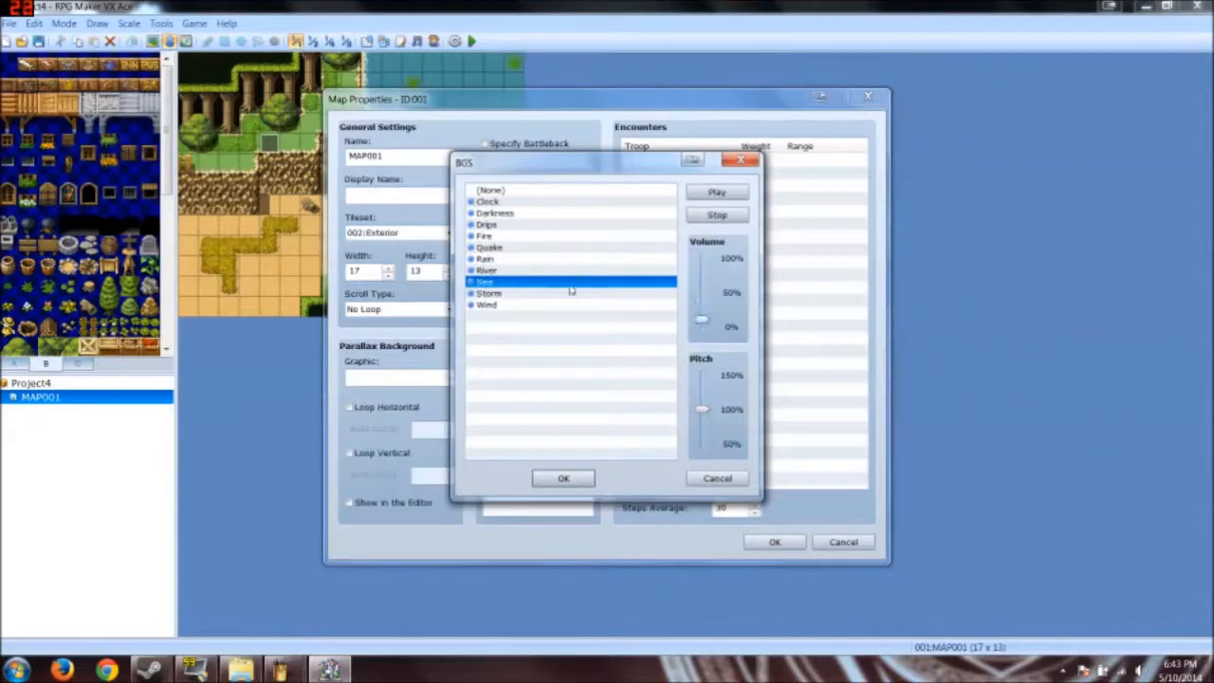
{"action": "left_click_drag", "start_coordinate": [702, 321], "coordinate": [710, 286]}
{"action": "left_click", "coordinate": [568, 478]}
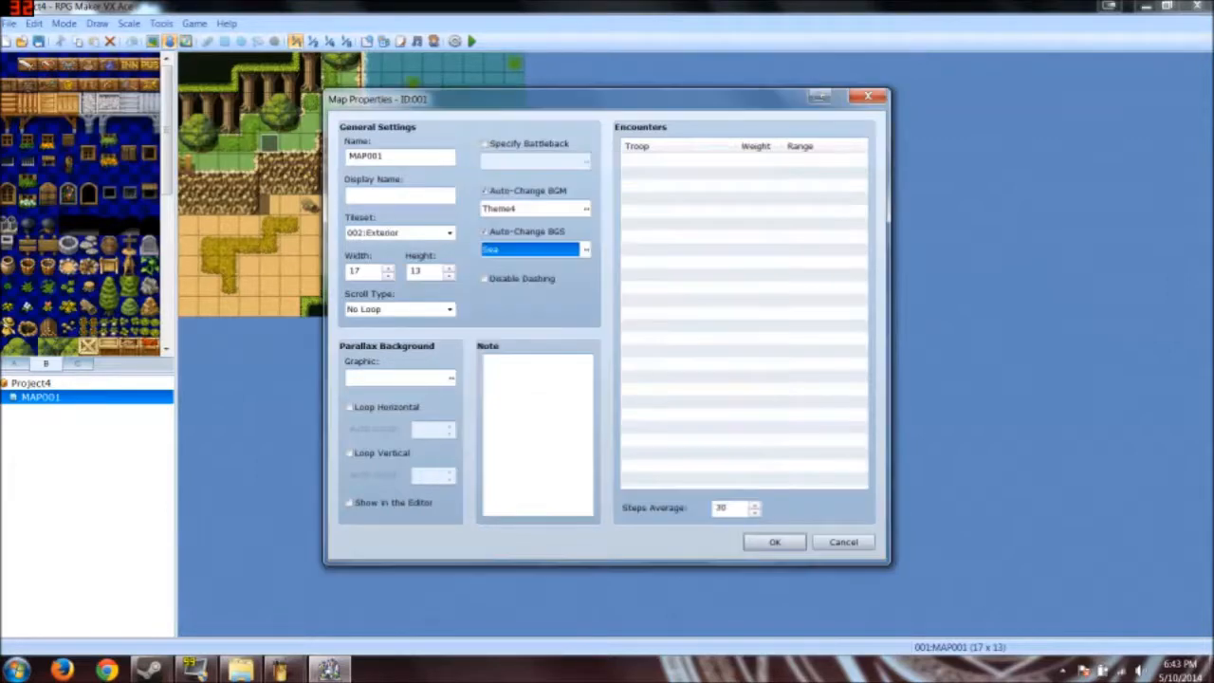
{"action": "left_click", "coordinate": [770, 542]}
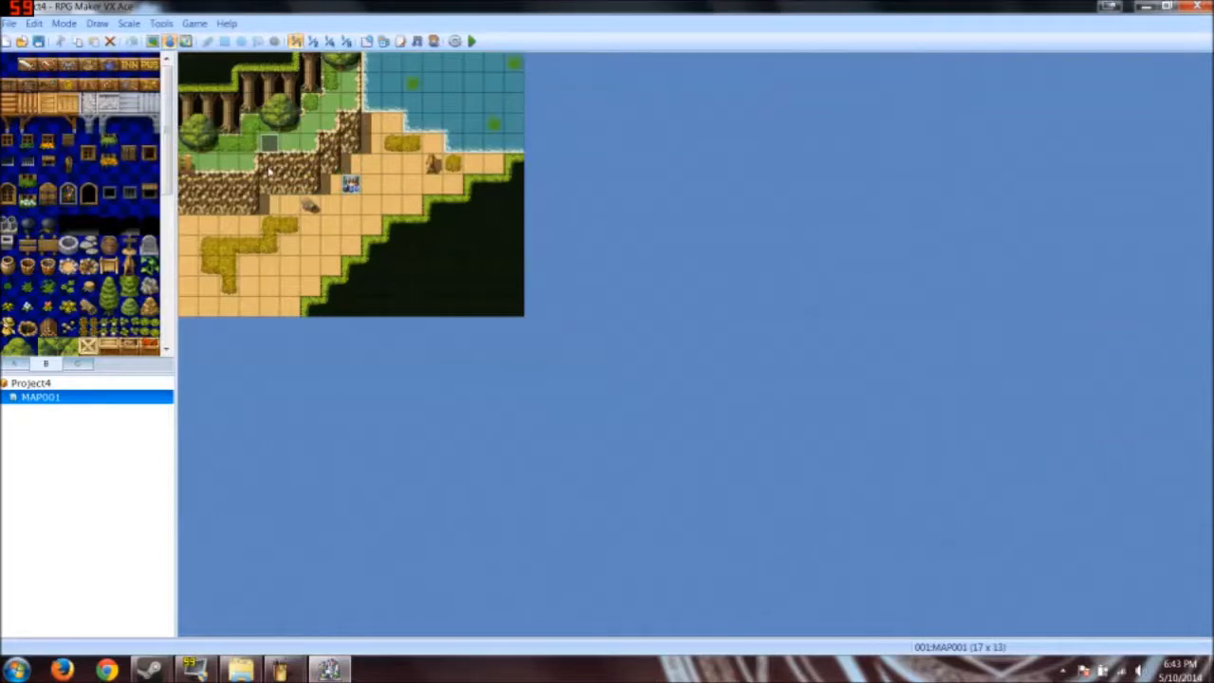
Step: Look through the map event's available commands, including the music and sound ones, without adding any
{"action": "double_click", "coordinate": [349, 183]}
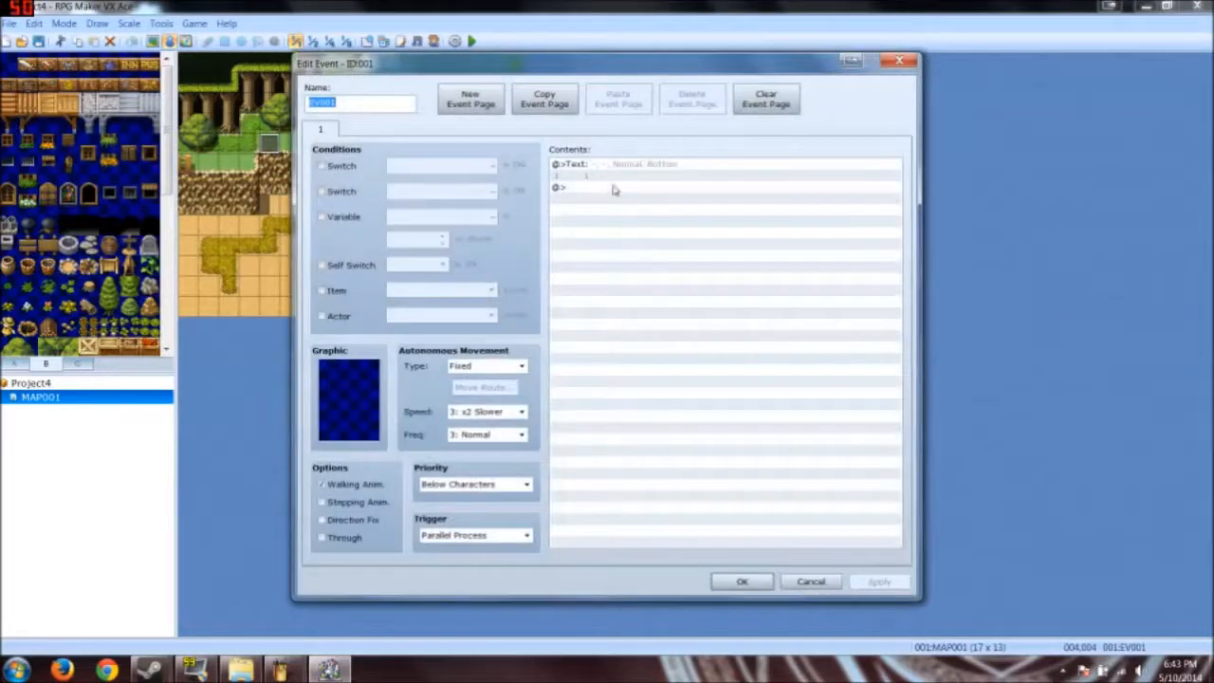
{"action": "left_click", "coordinate": [613, 169]}
{"action": "double_click", "coordinate": [612, 185]}
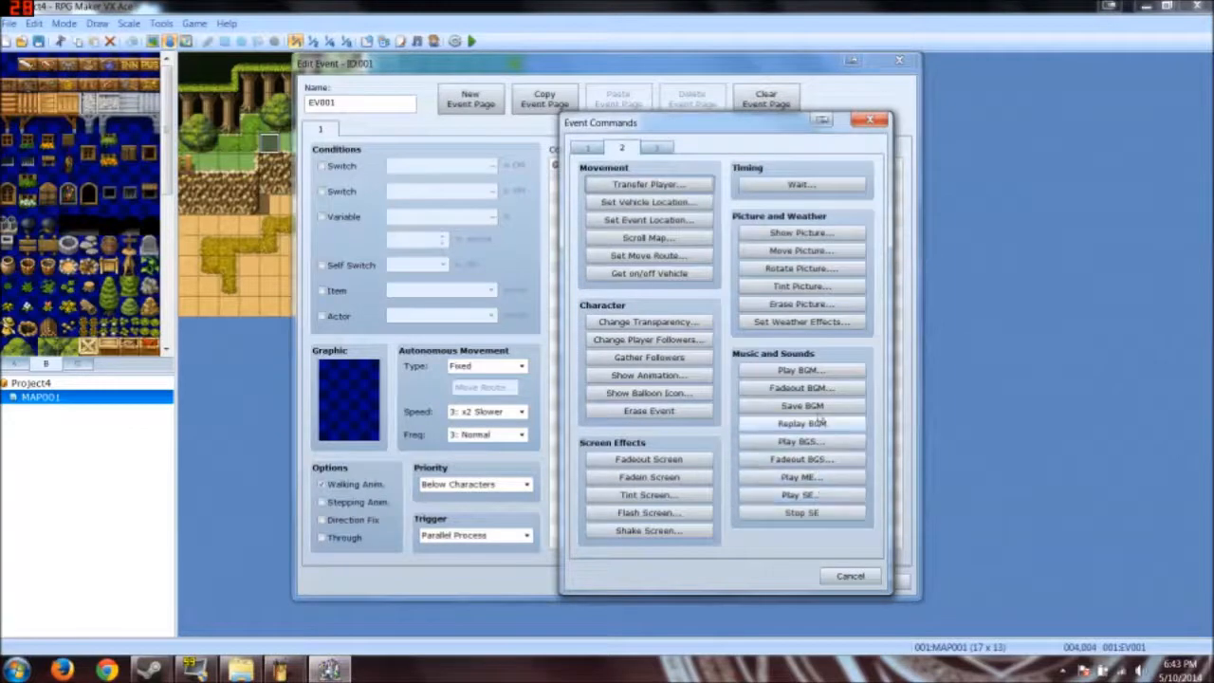
{"action": "left_click", "coordinate": [801, 370]}
{"action": "left_click", "coordinate": [768, 374]}
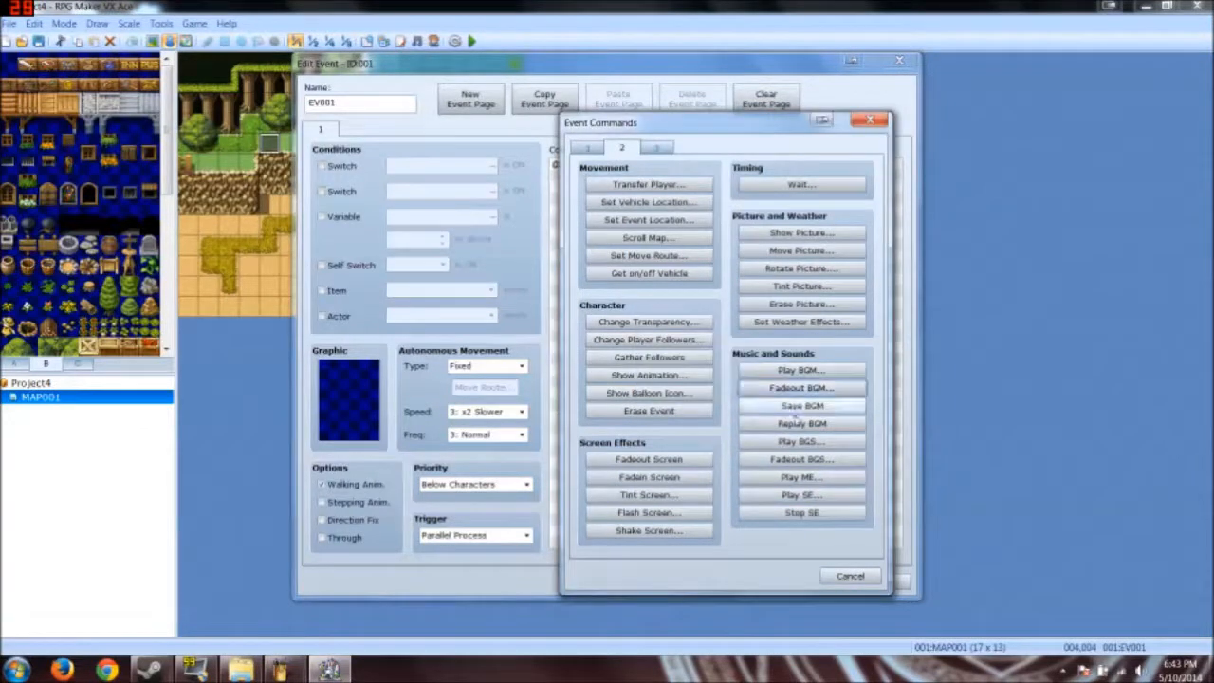
{"action": "left_click", "coordinate": [662, 154]}
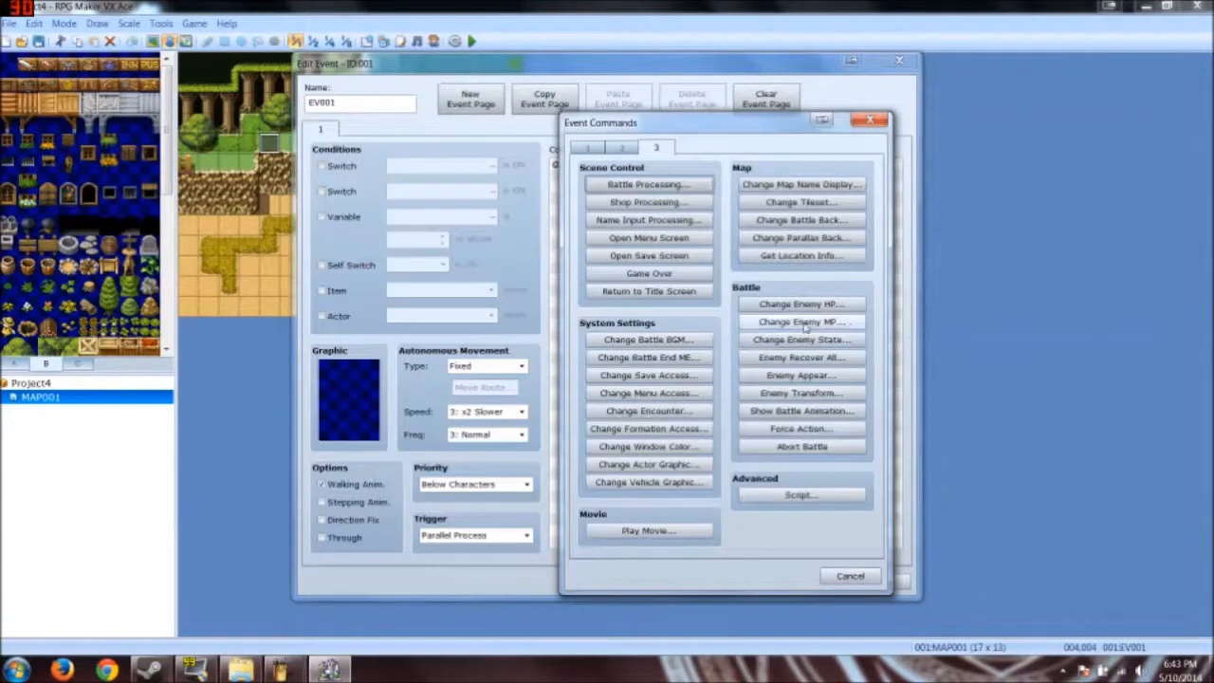
{"action": "left_click", "coordinate": [830, 585]}
{"action": "left_click", "coordinate": [818, 580]}
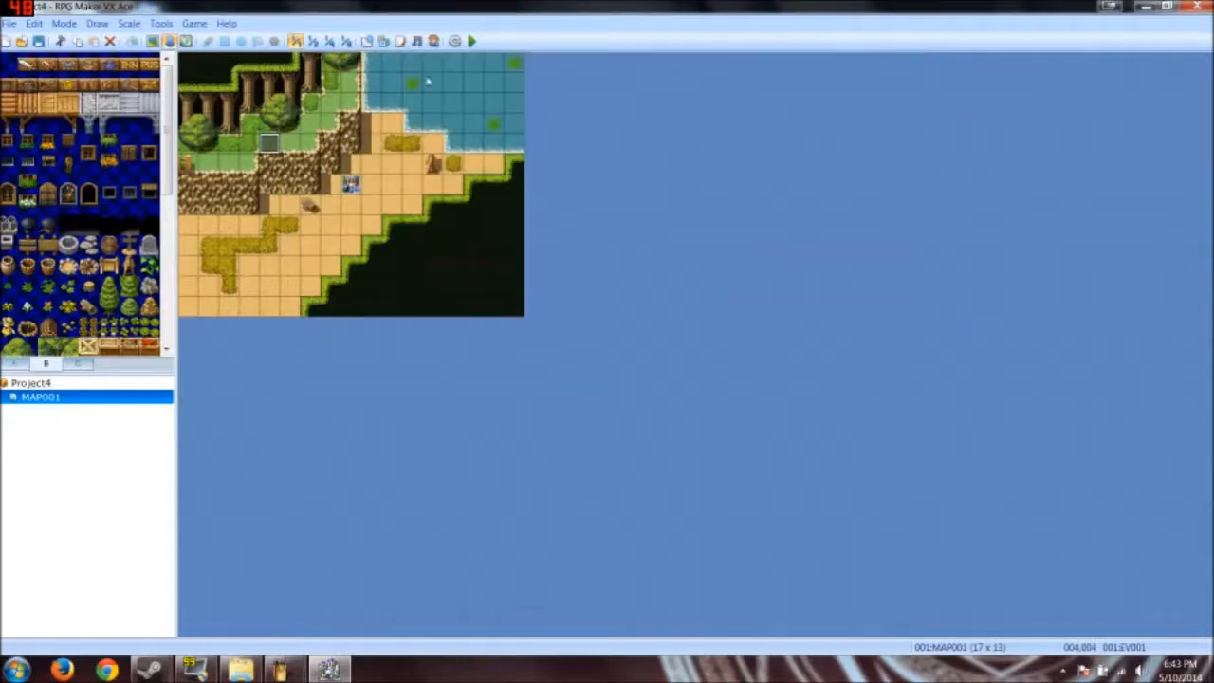
Step: Check the Sound Test and the Sea background sound settings in the MAP001 properties
{"action": "left_click", "coordinate": [416, 40]}
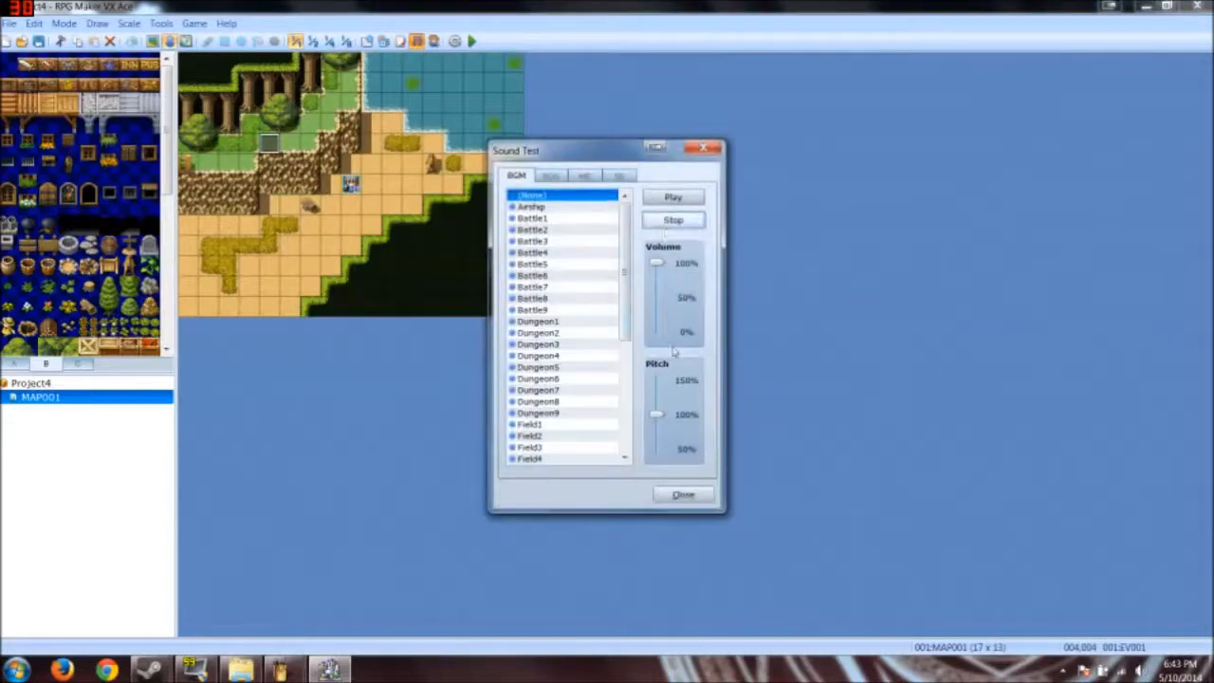
{"action": "left_click", "coordinate": [683, 496]}
{"action": "right_click", "coordinate": [129, 399]}
{"action": "left_click", "coordinate": [162, 406]}
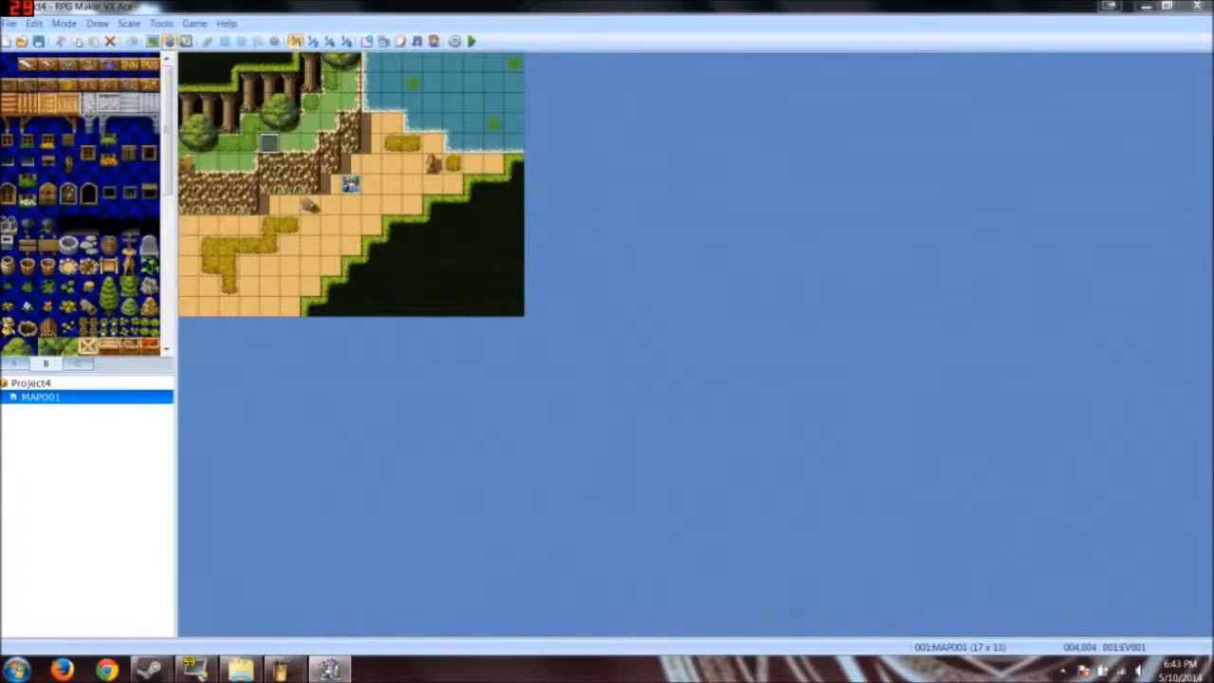
{"action": "left_click", "coordinate": [583, 251]}
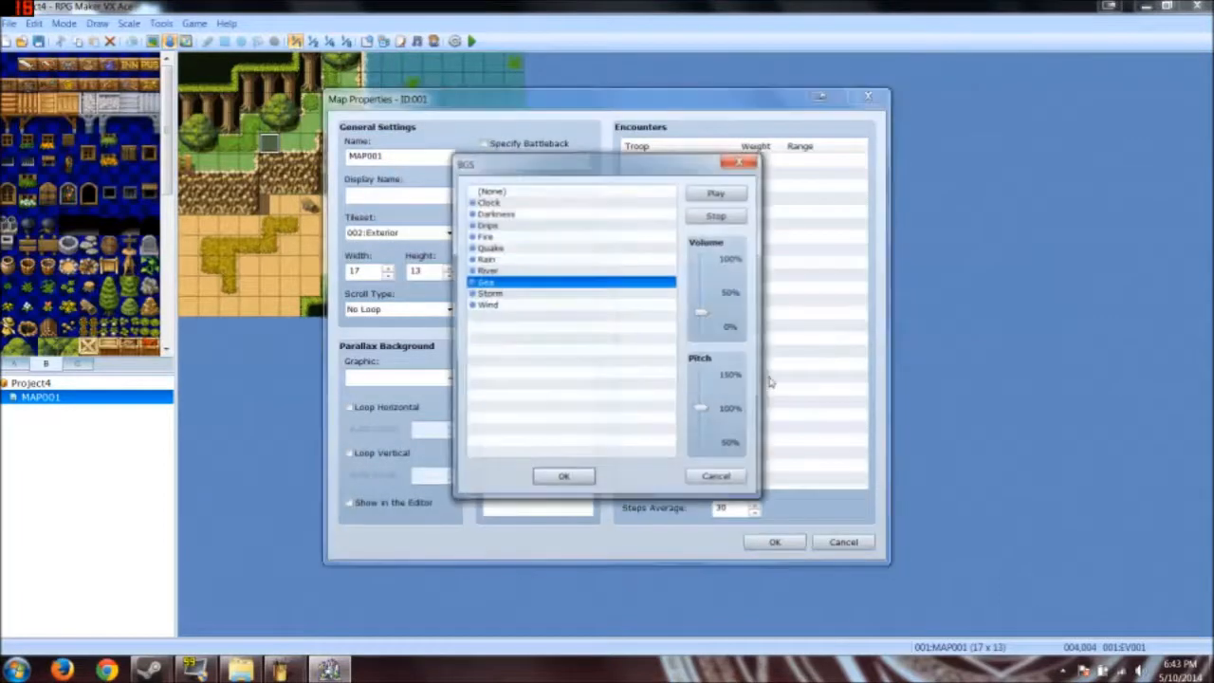
{"action": "left_click", "coordinate": [718, 478]}
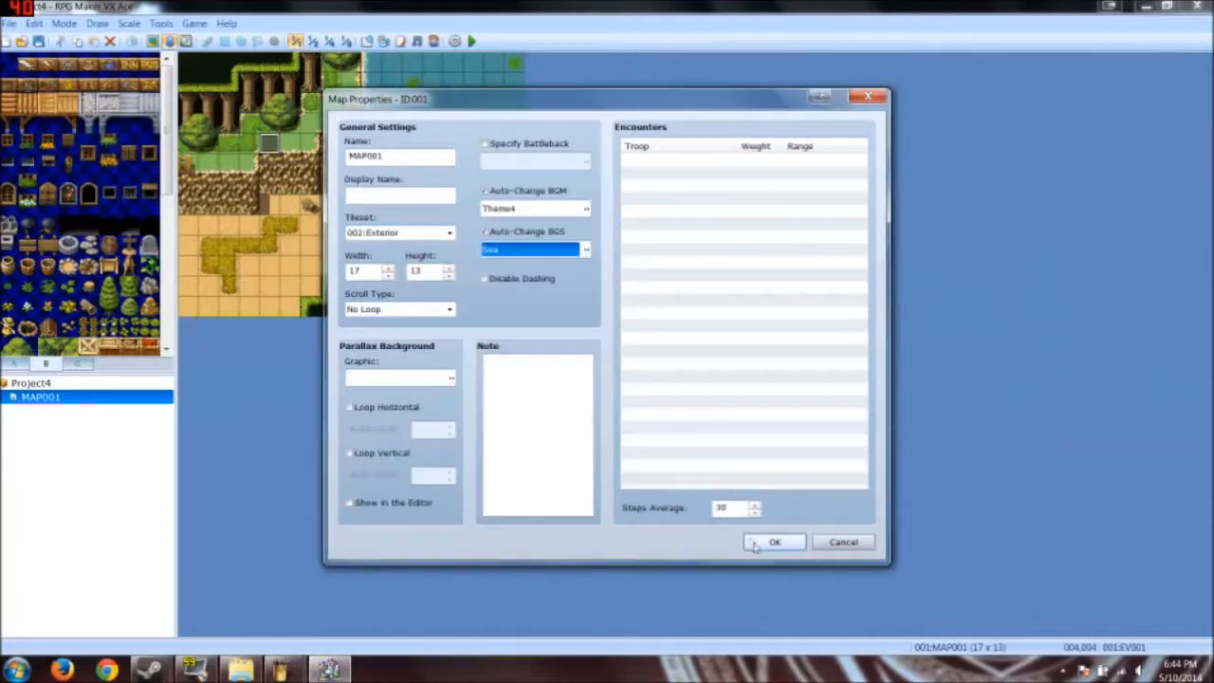
{"action": "left_click", "coordinate": [775, 541]}
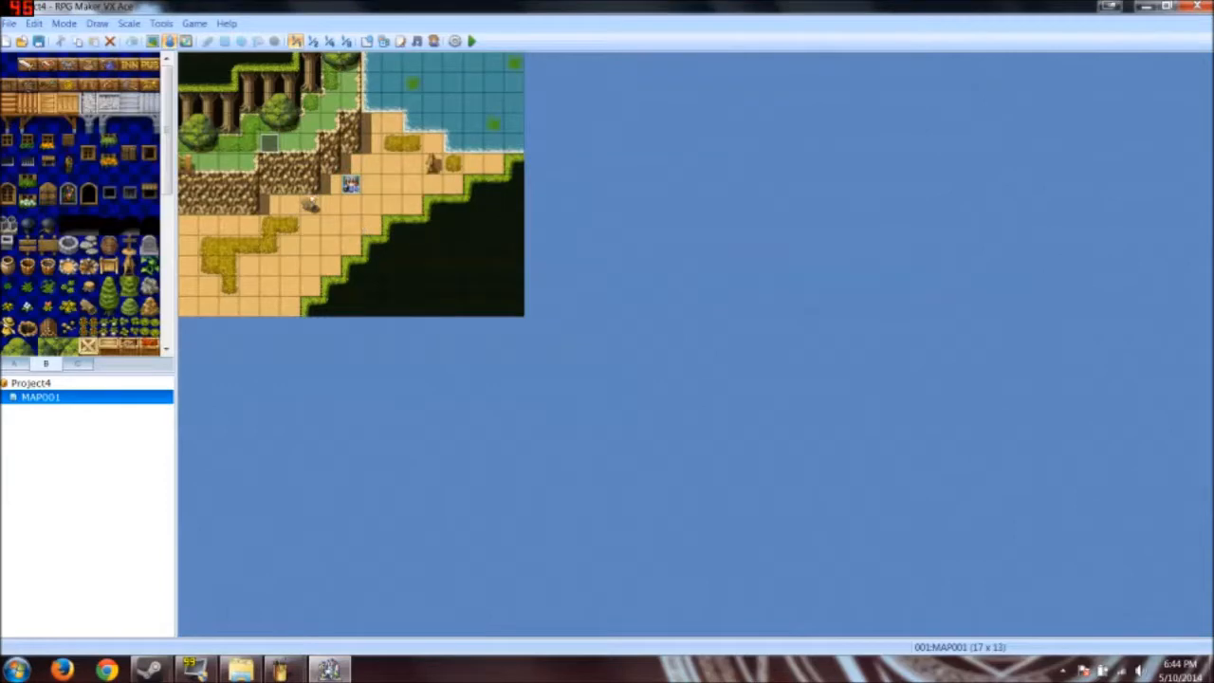
Step: Open event EV001 and delete its Text command
{"action": "double_click", "coordinate": [277, 147]}
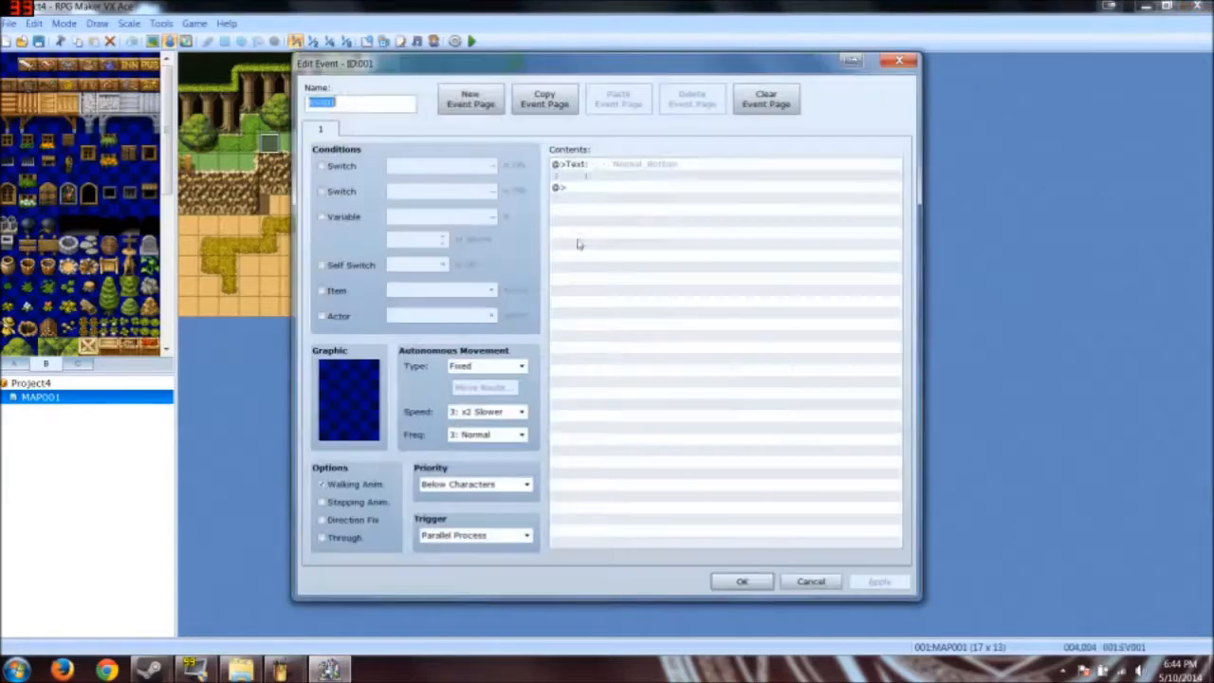
{"action": "left_click", "coordinate": [614, 167]}
{"action": "key", "text": "Delete"}
Step: Add a Tint Screen command with red -68 and green -68 over 1 frame, without waiting for completion
{"action": "double_click", "coordinate": [610, 180]}
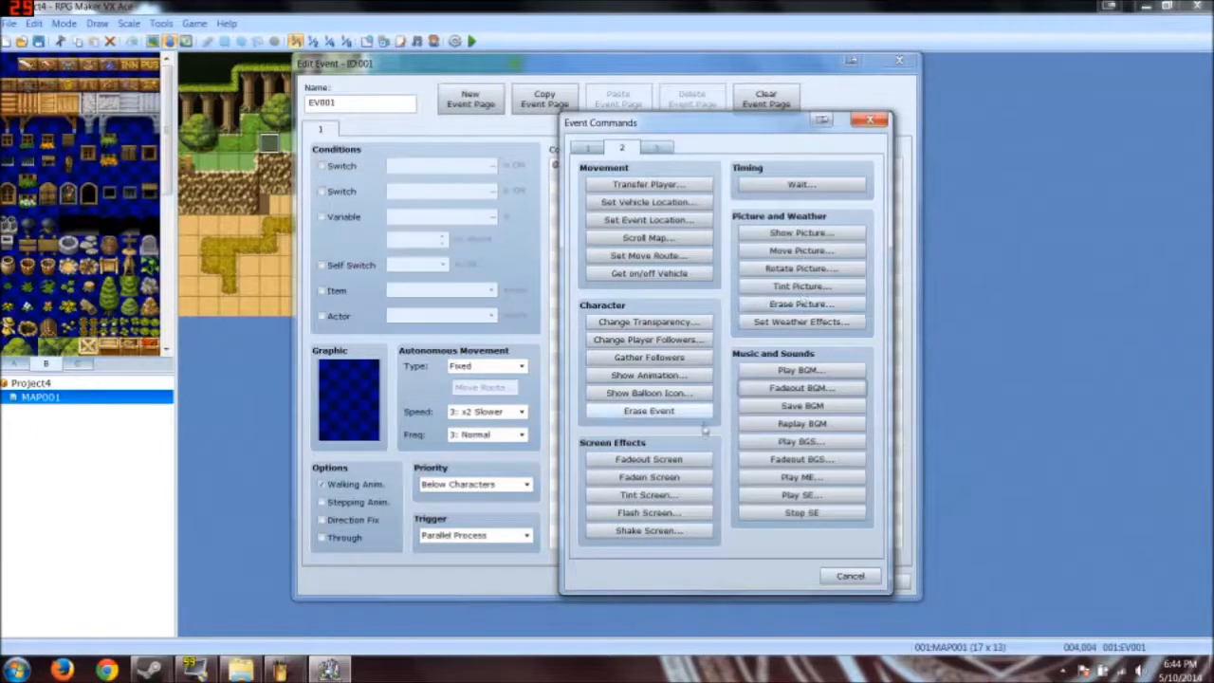
{"action": "left_click", "coordinate": [671, 495]}
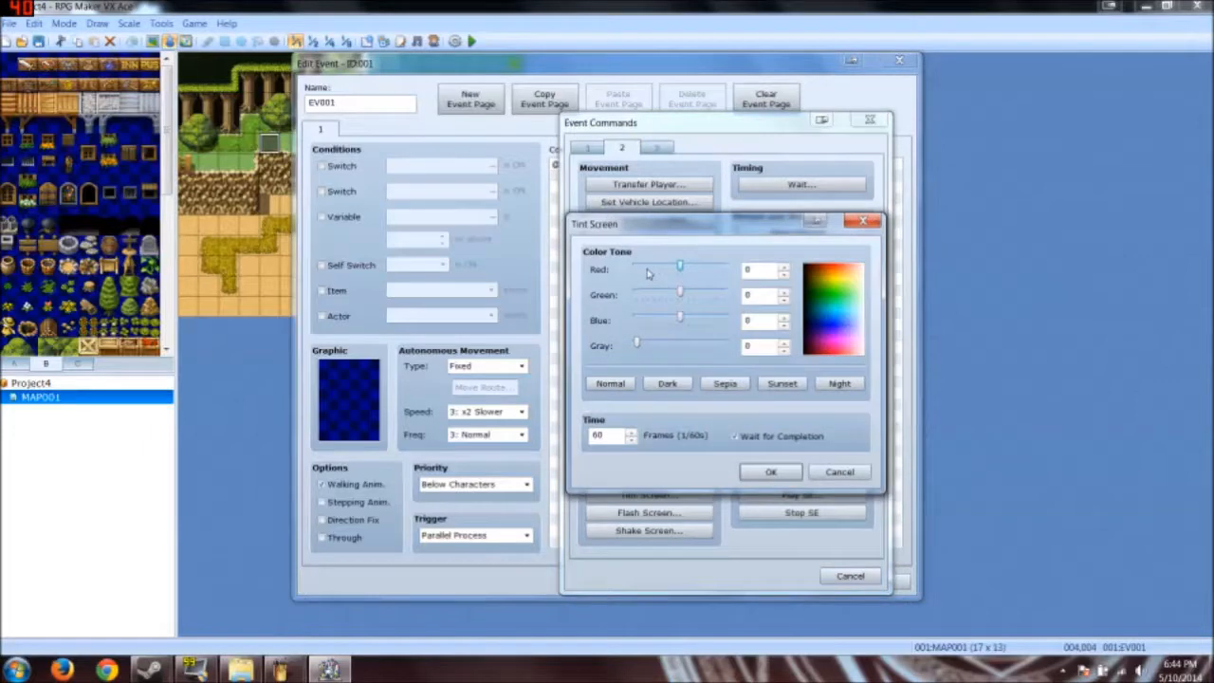
{"action": "left_click_drag", "start_coordinate": [680, 268], "coordinate": [681, 295]}
{"action": "left_click", "coordinate": [787, 436]}
{"action": "left_click", "coordinate": [769, 471]}
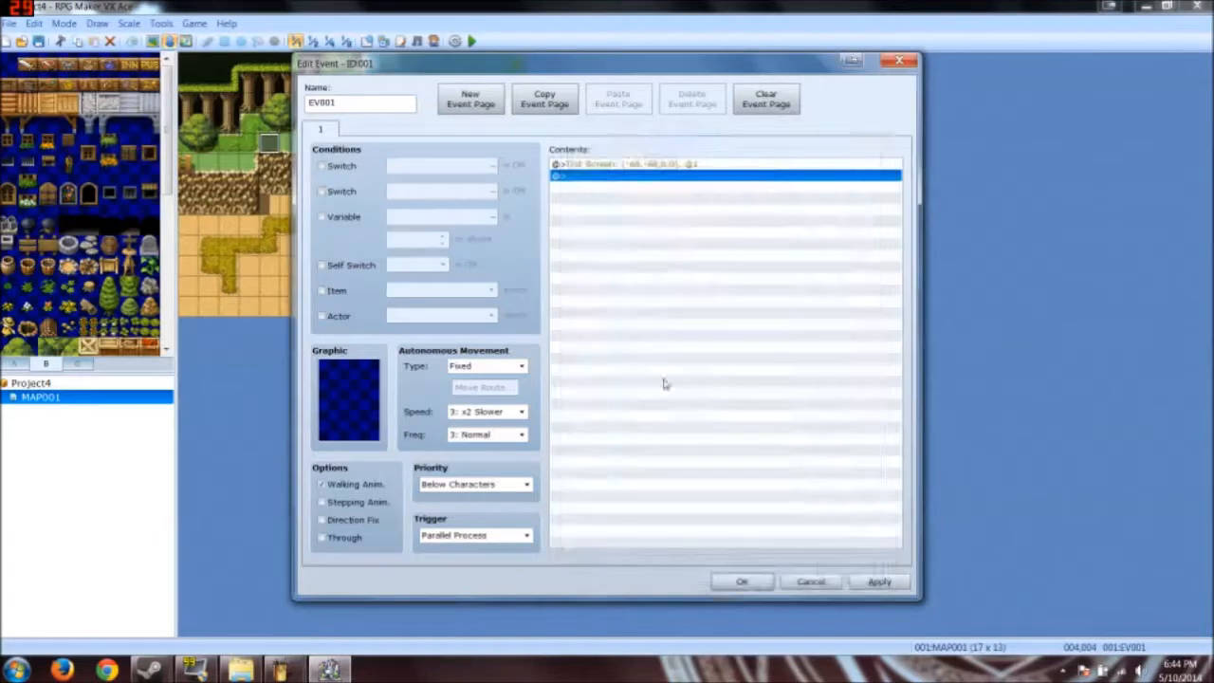
Step: Add a Set Weather Effects command for Rain with a duration of 0 frames and waiting for completion
{"action": "double_click", "coordinate": [613, 276]}
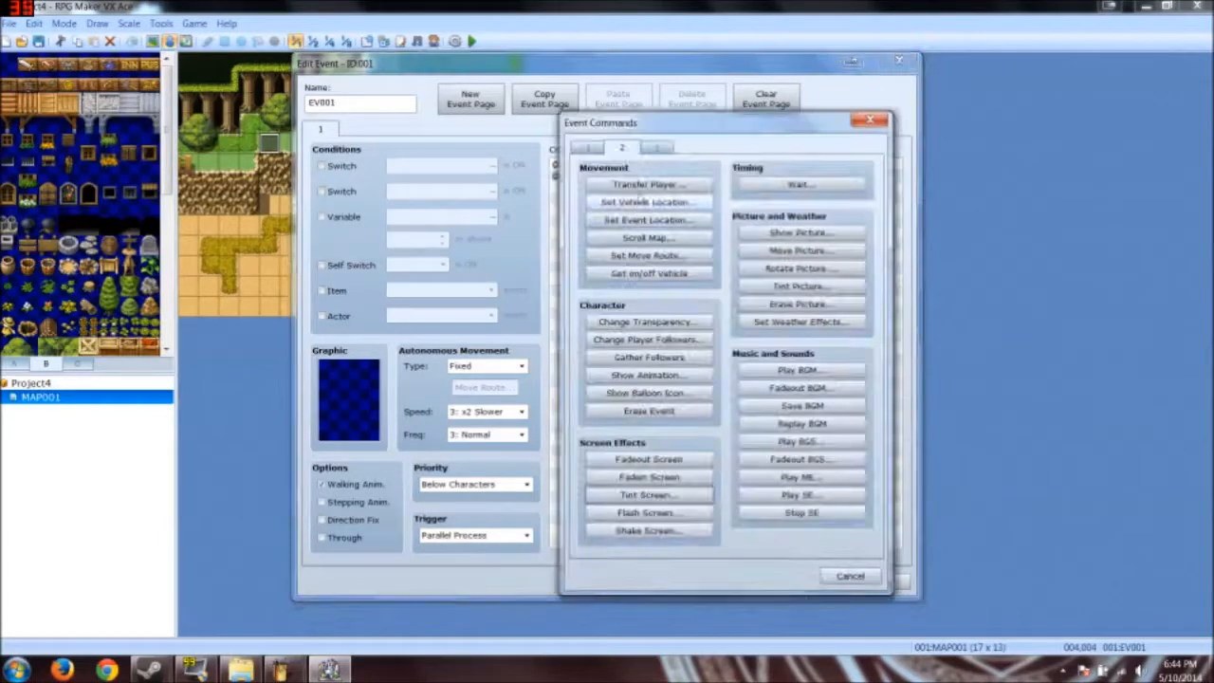
{"action": "left_click", "coordinate": [661, 152]}
{"action": "left_click", "coordinate": [628, 150]}
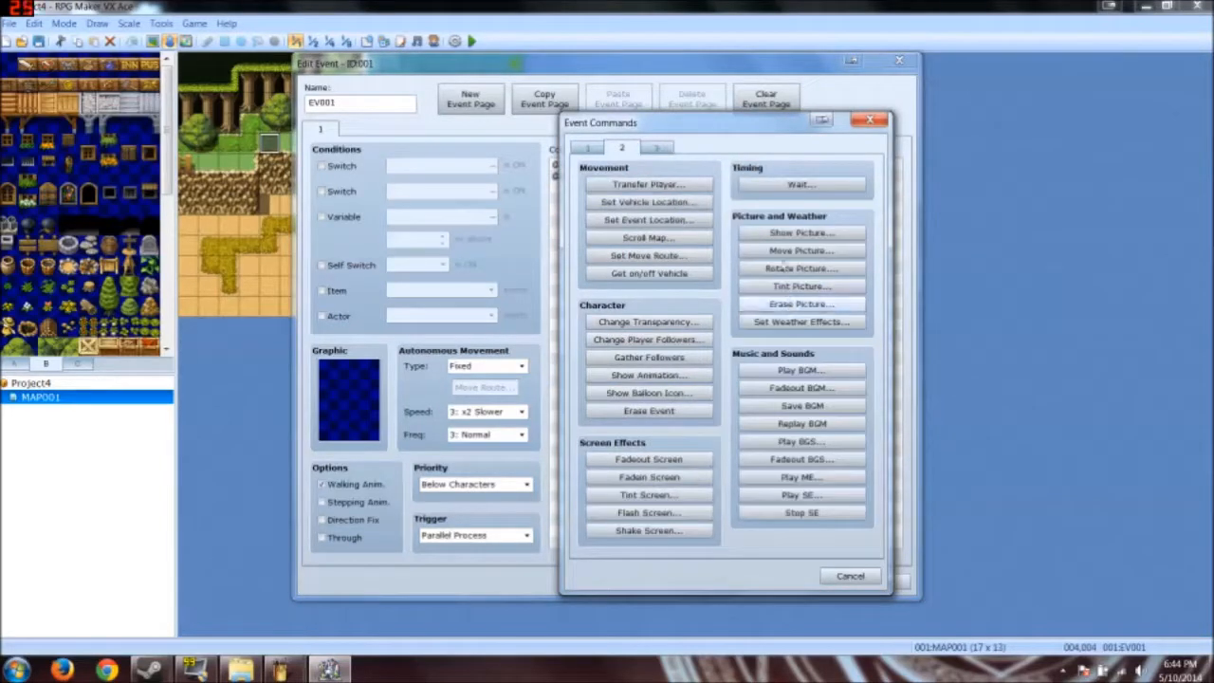
{"action": "left_click", "coordinate": [802, 321]}
{"action": "left_click", "coordinate": [685, 304]}
{"action": "left_click", "coordinate": [736, 451]}
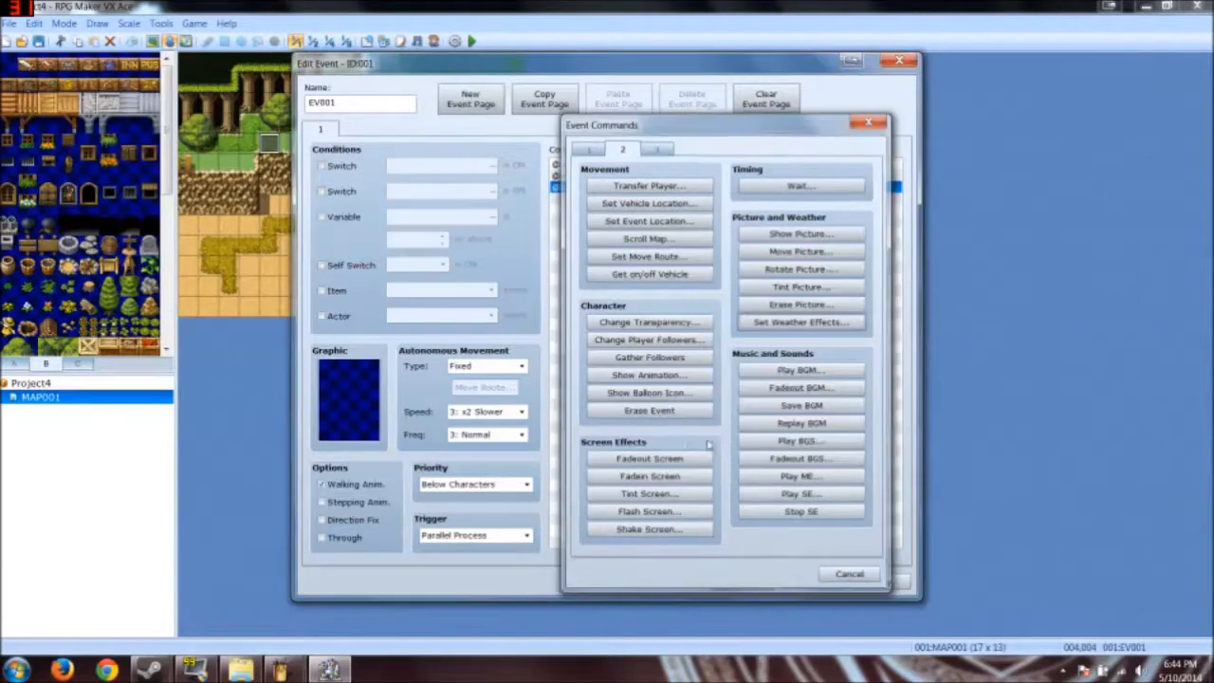
Step: Create a second event page conditioned on self switch A, and end page 1 with a command turning self switch A ON
{"action": "left_click", "coordinate": [468, 101]}
{"action": "left_click", "coordinate": [344, 265]}
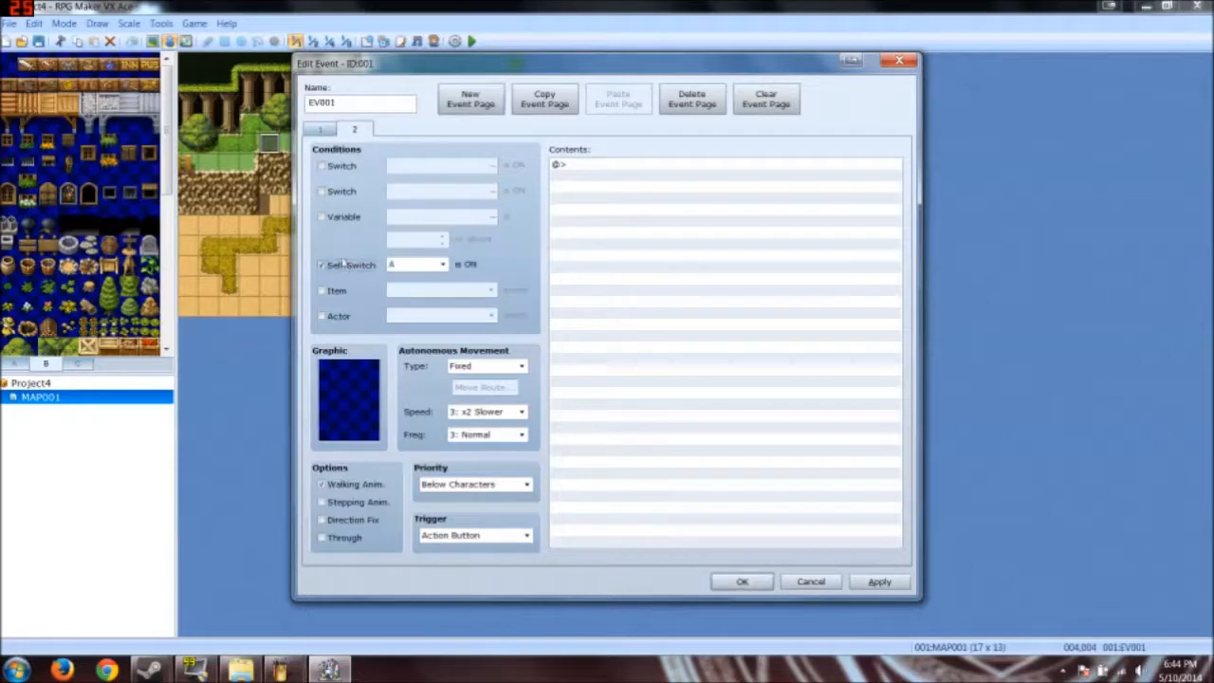
{"action": "left_click", "coordinate": [332, 130]}
{"action": "double_click", "coordinate": [607, 187]}
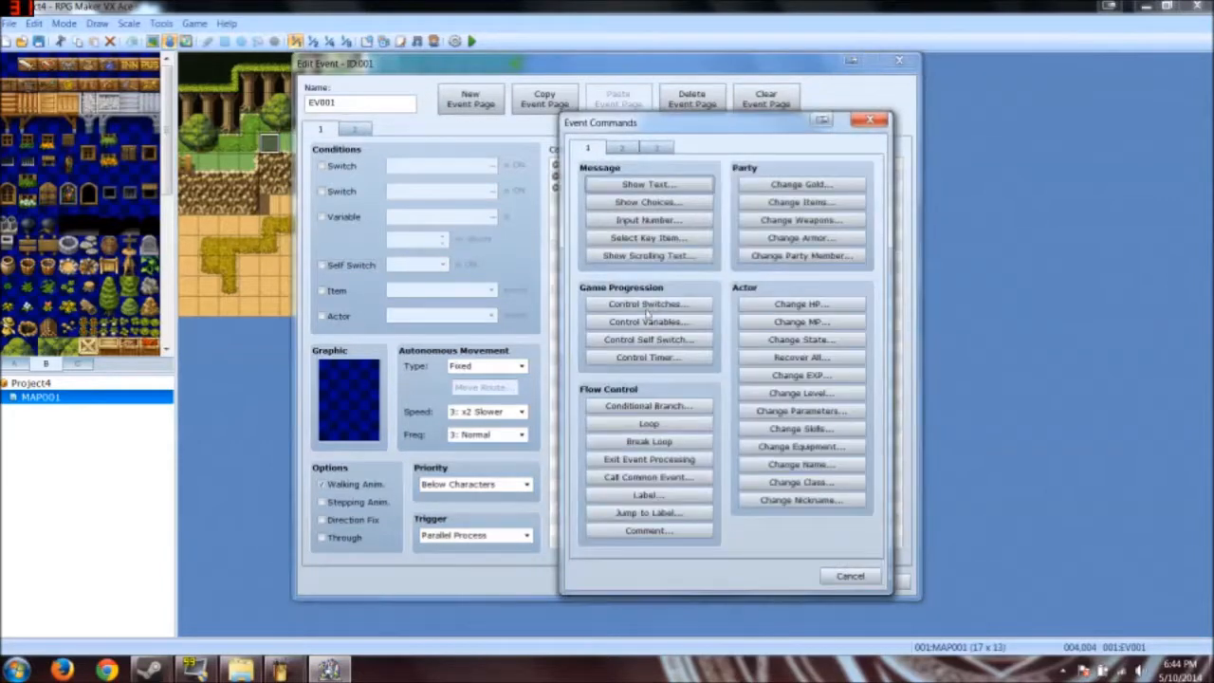
{"action": "left_click", "coordinate": [649, 340]}
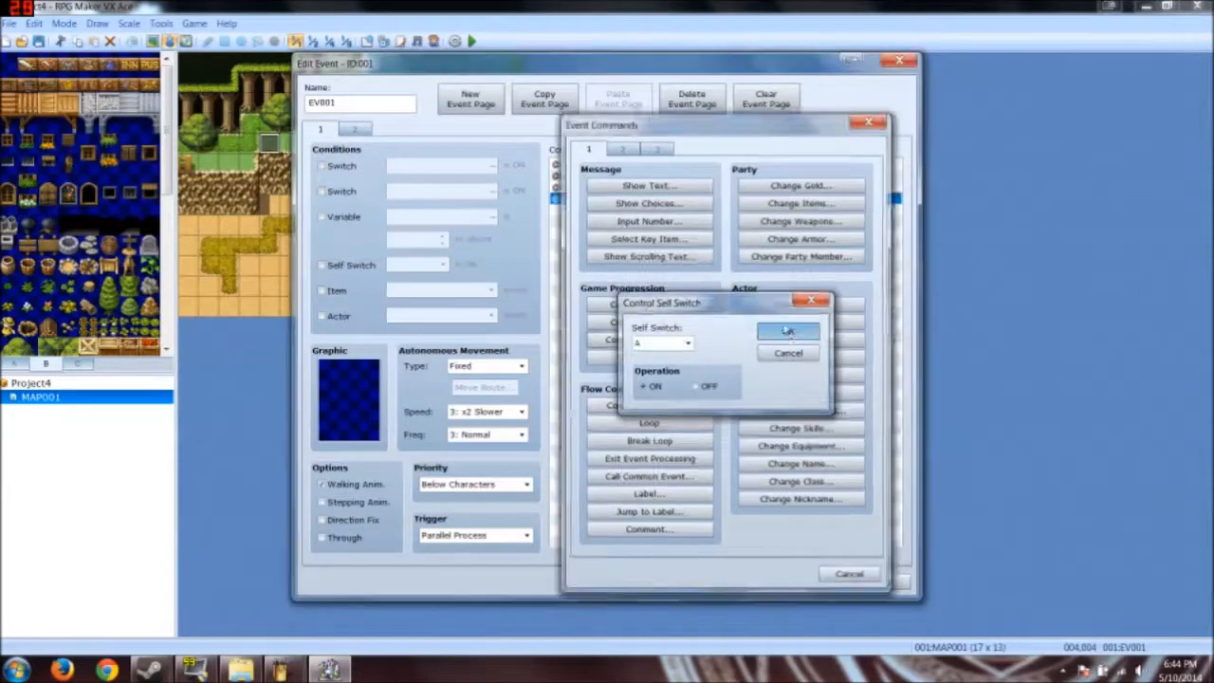
{"action": "left_click", "coordinate": [788, 332]}
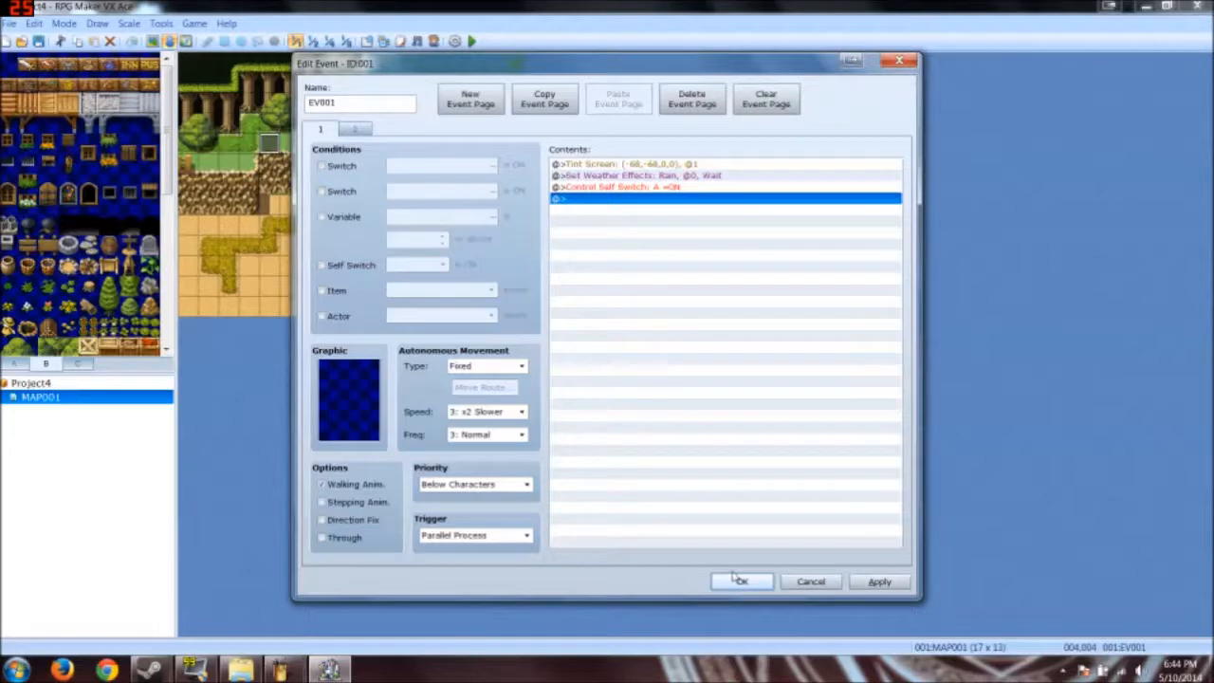
Step: Add a Show Picture command before the self switch command, showing TitleColor as picture 1 with opacity 170
{"action": "double_click", "coordinate": [624, 196]}
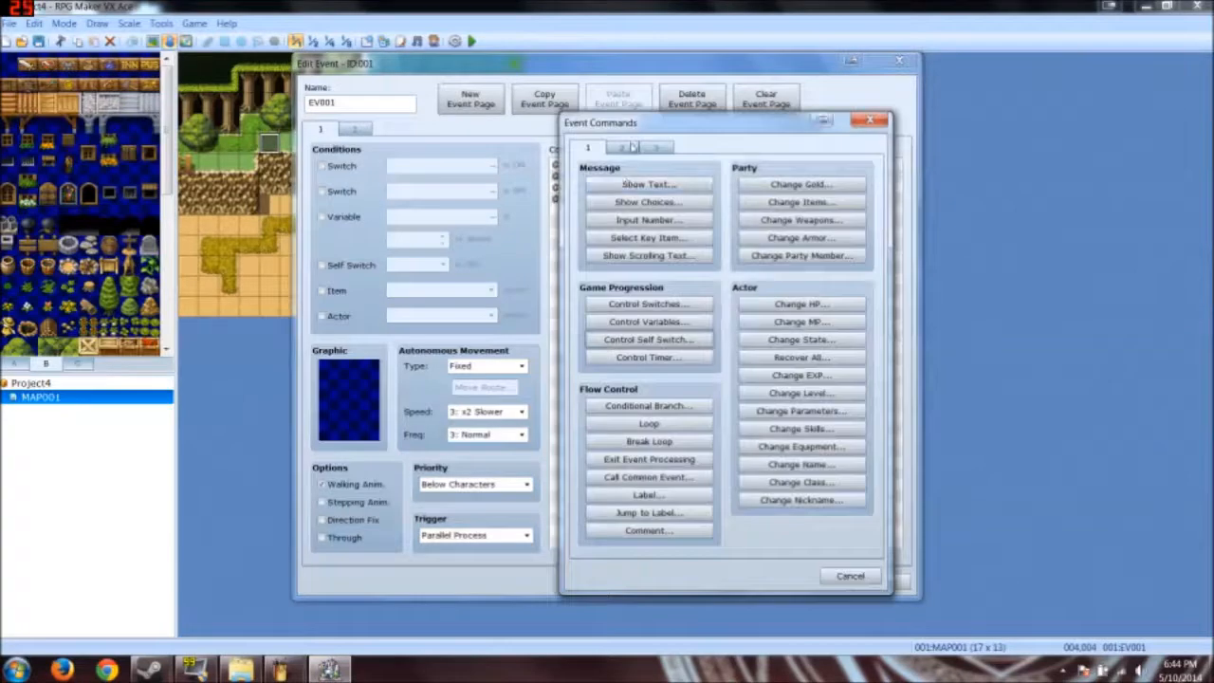
{"action": "left_click", "coordinate": [626, 147]}
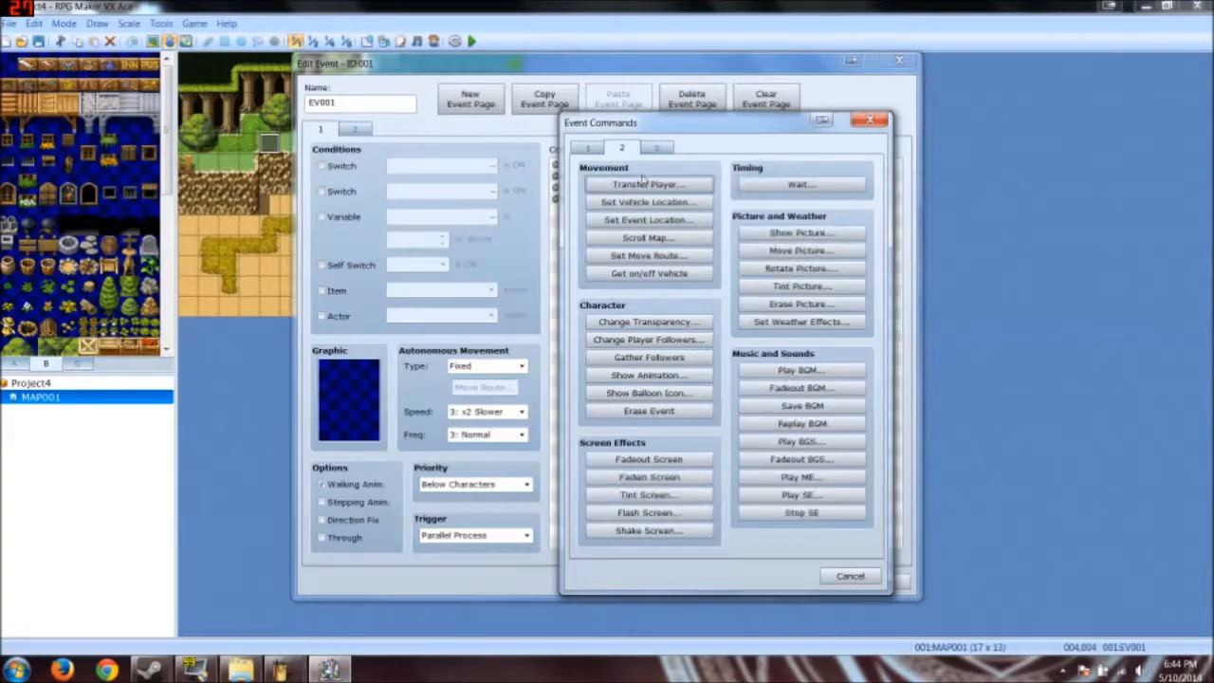
{"action": "left_click", "coordinate": [802, 233]}
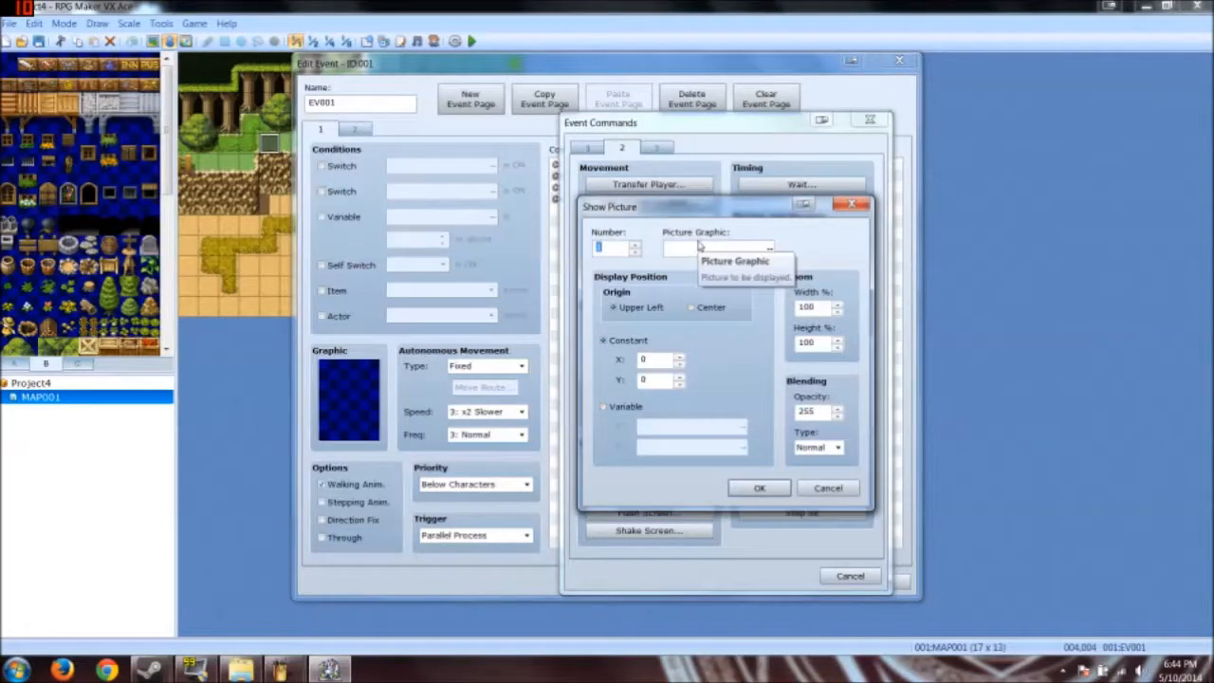
{"action": "double_click", "coordinate": [702, 249]}
{"action": "left_click", "coordinate": [548, 211]}
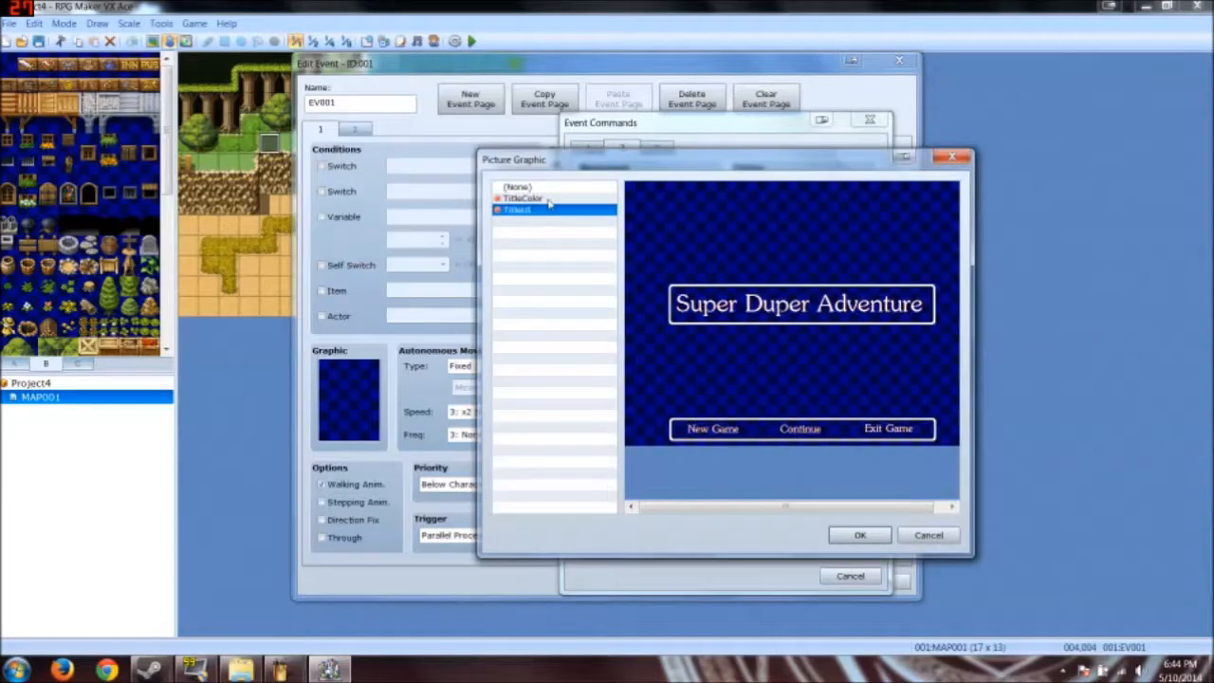
{"action": "left_click", "coordinate": [547, 199]}
{"action": "left_click", "coordinate": [548, 211]}
{"action": "double_click", "coordinate": [551, 200]}
{"action": "double_click", "coordinate": [806, 412]}
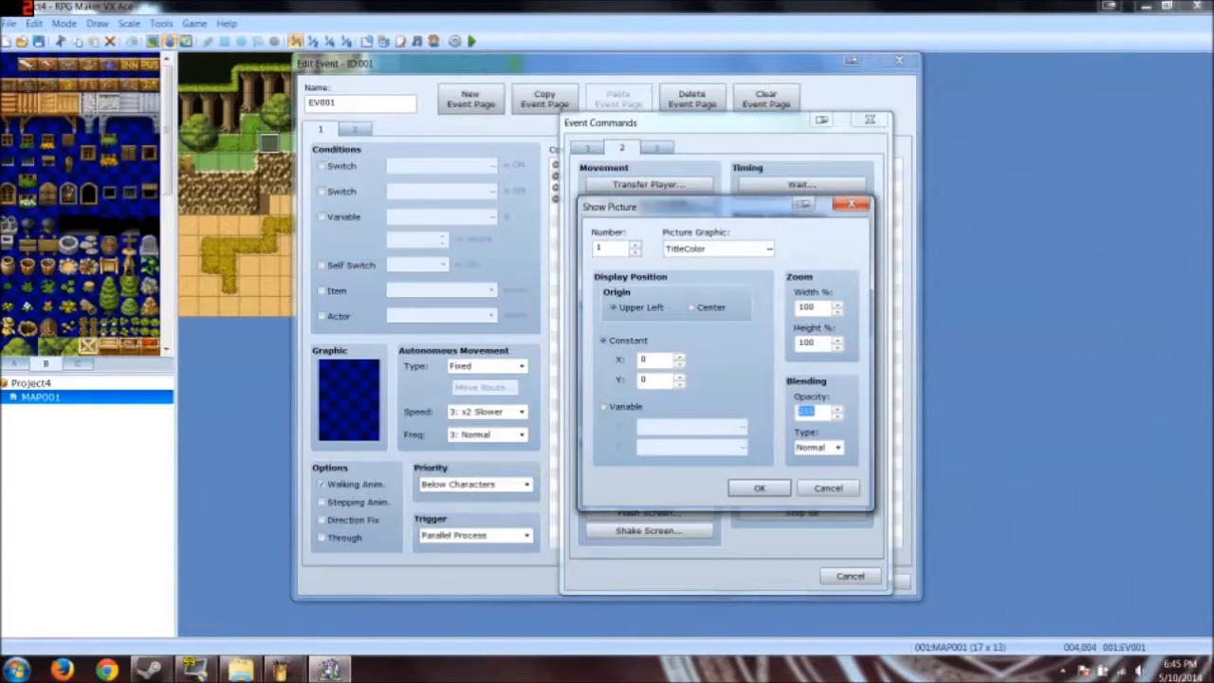
{"action": "left_click", "coordinate": [759, 488]}
Step: Duplicate the Show Picture command, change the copy to picture number 2 with the TitleUI graphic and opacity 255, and accept the event
{"action": "key", "text": "ctrl+v"}
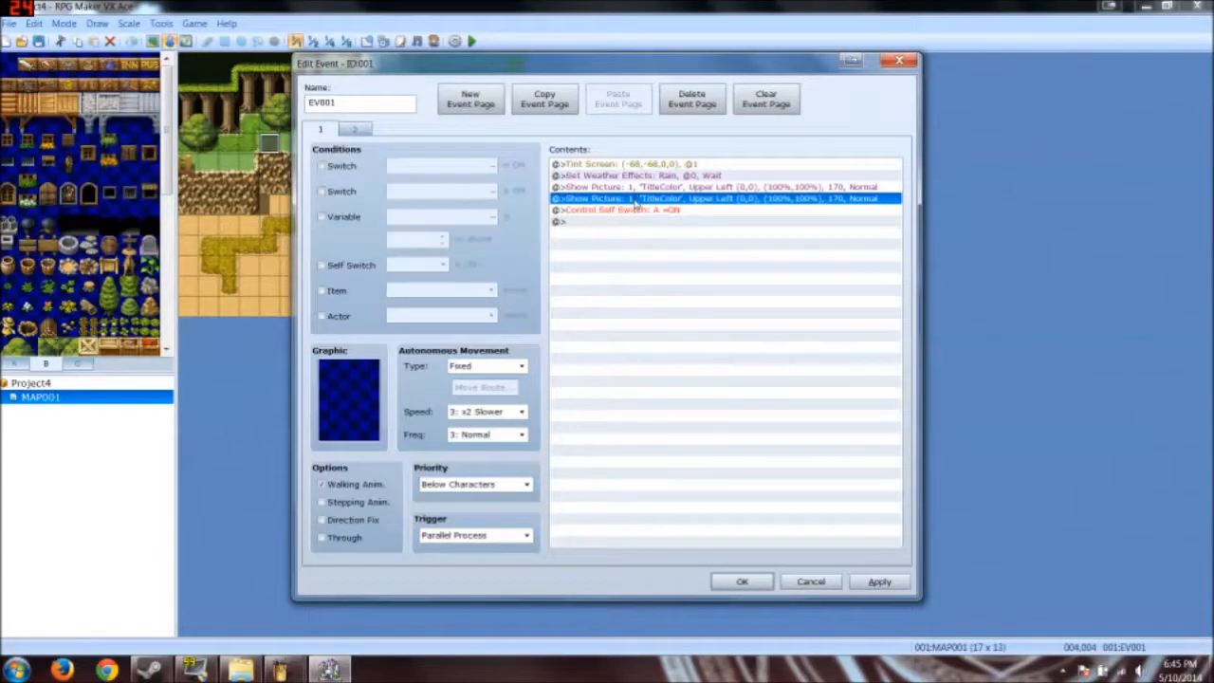
{"action": "double_click", "coordinate": [637, 199]}
{"action": "left_click_drag", "start_coordinate": [641, 216], "coordinate": [658, 260]}
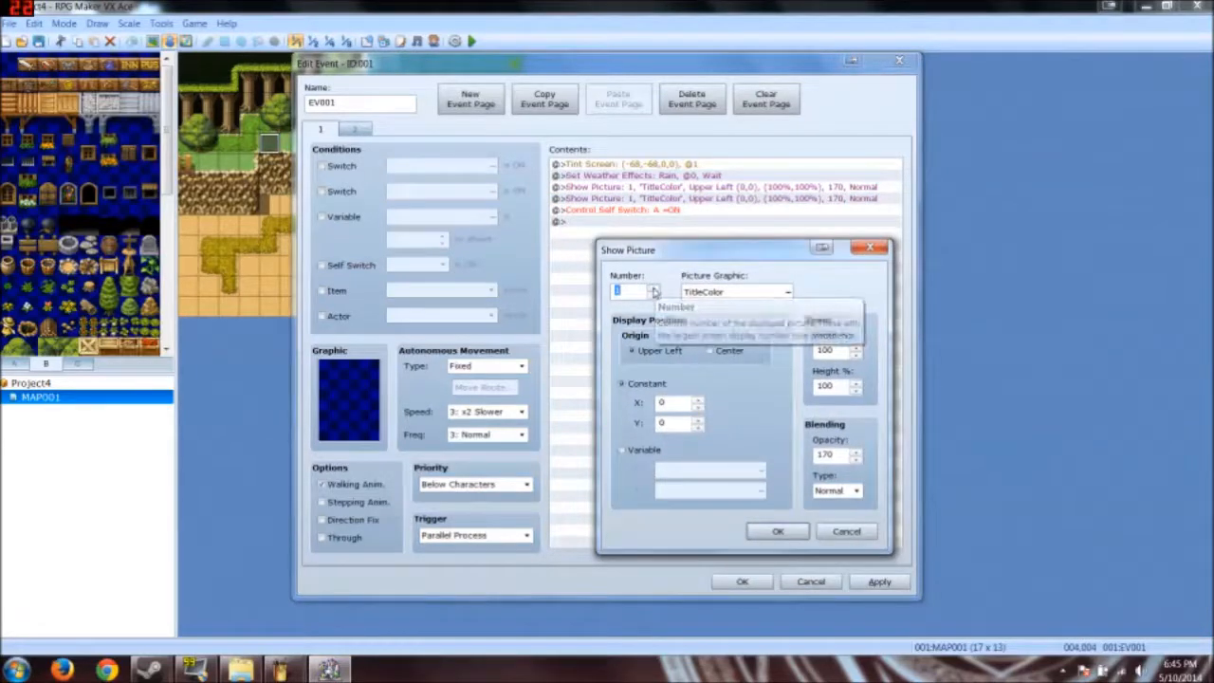
{"action": "left_click", "coordinate": [786, 294]}
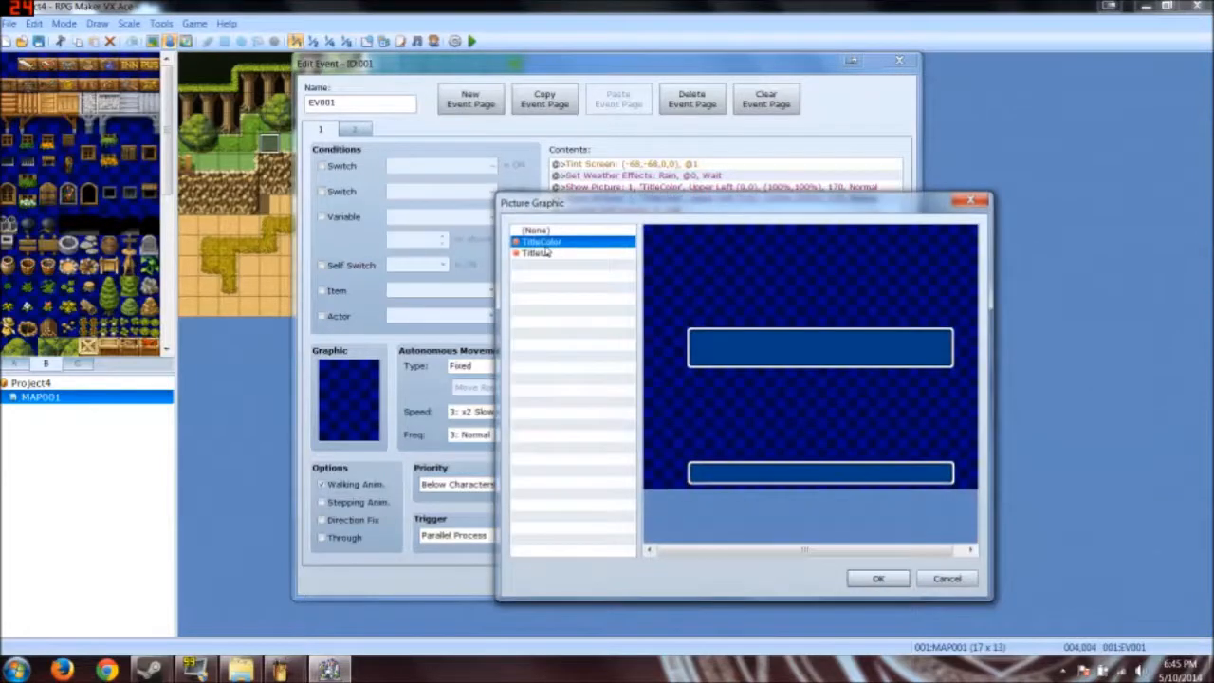
{"action": "double_click", "coordinate": [536, 253]}
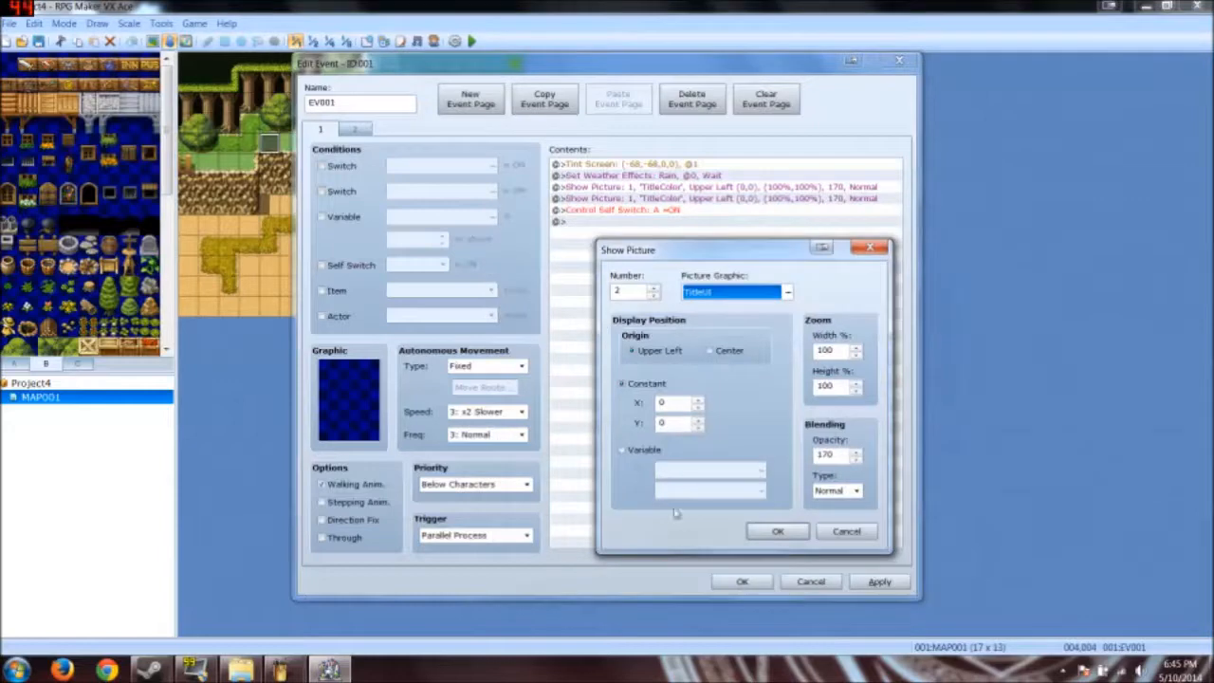
{"action": "double_click", "coordinate": [826, 454]}
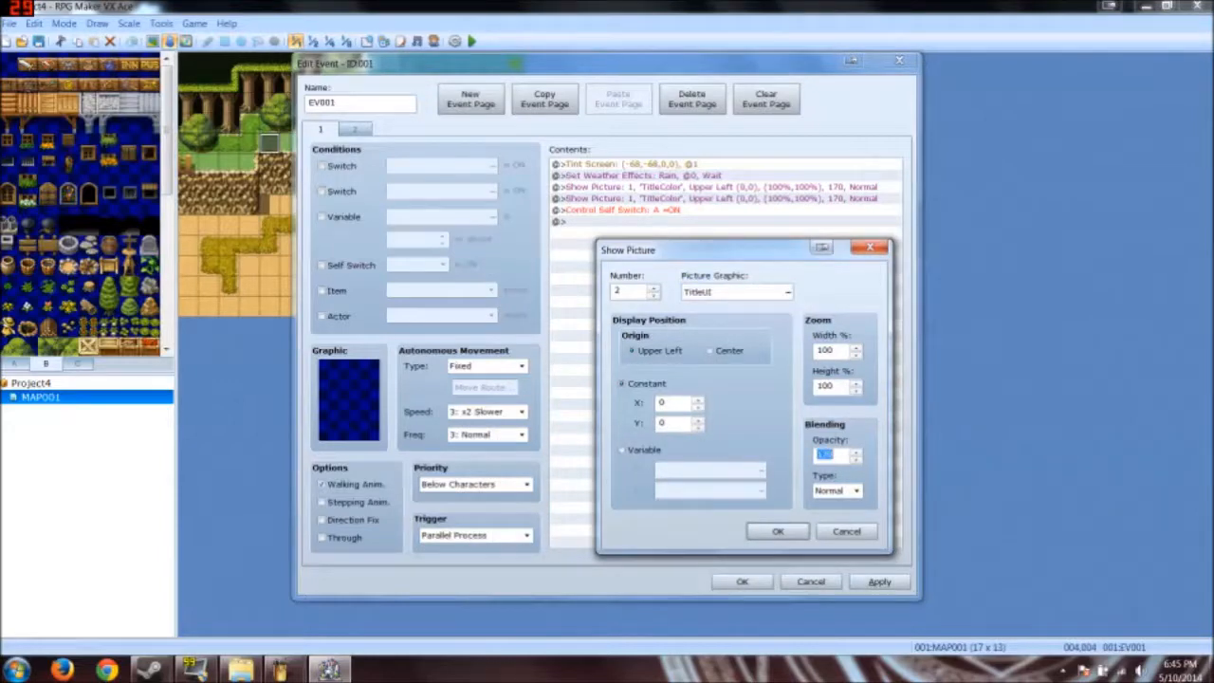
{"action": "type", "text": "255"}
{"action": "left_click", "coordinate": [780, 531]}
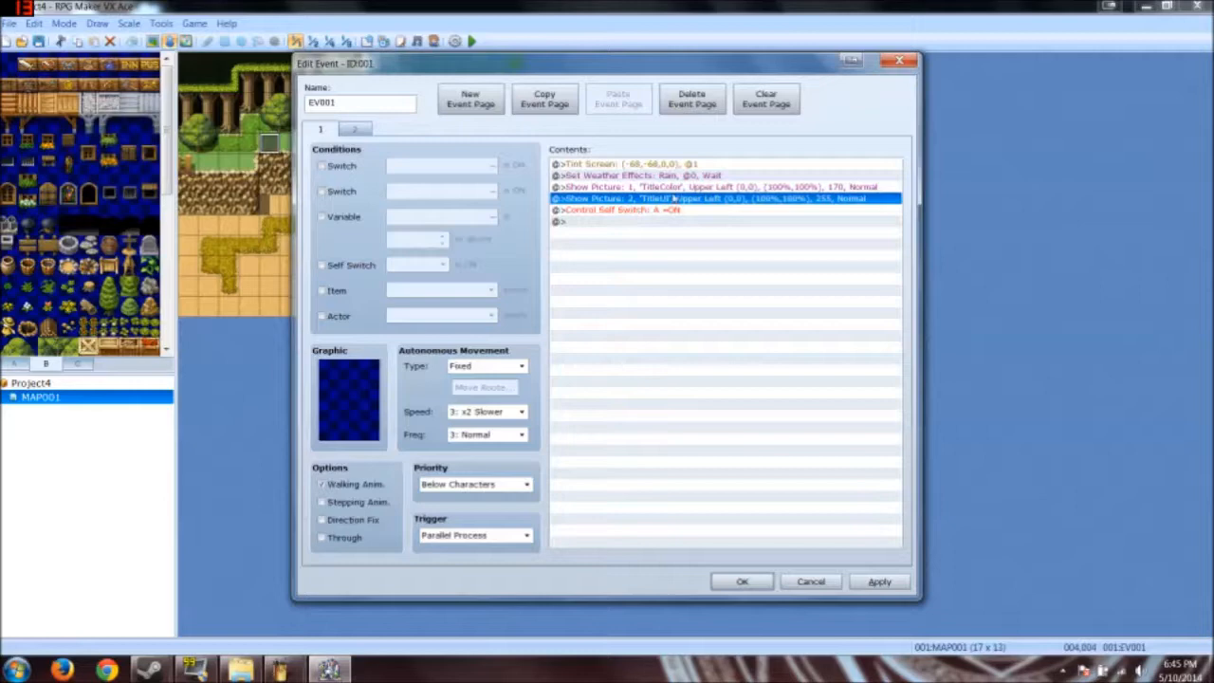
{"action": "left_click", "coordinate": [735, 581]}
Step: Save the project for a brief playtest, close the game, and review the commands on page 1 of event EV001
{"action": "left_click", "coordinate": [485, 40]}
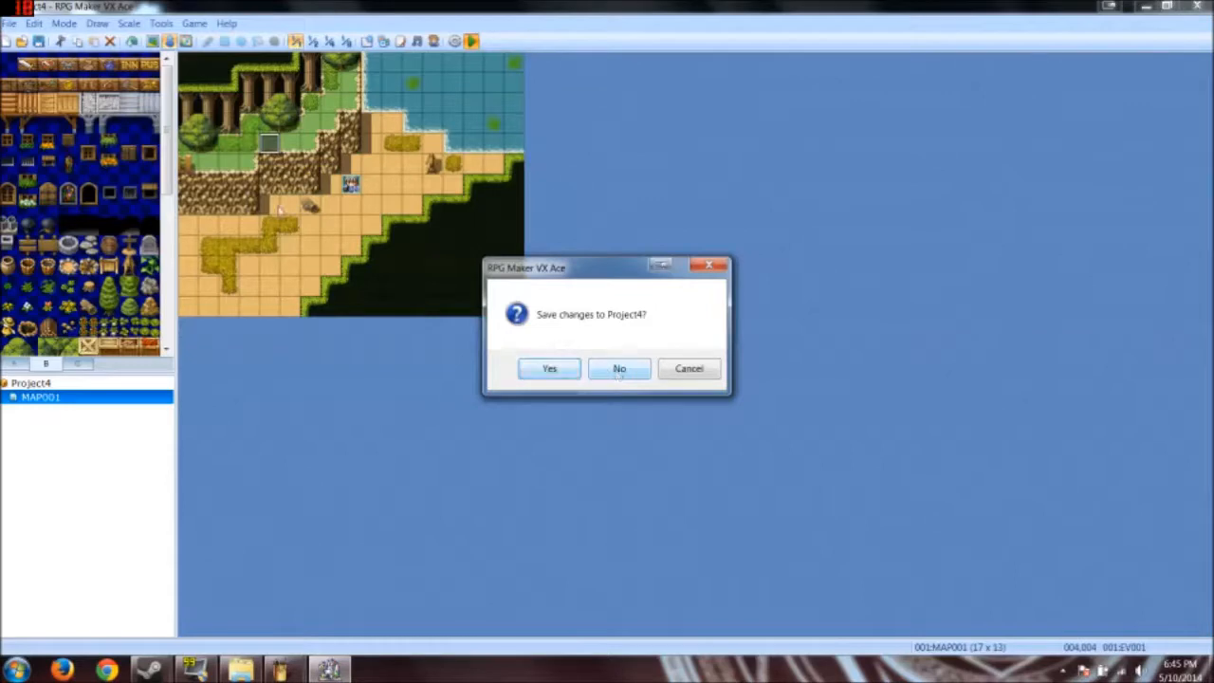
{"action": "left_click", "coordinate": [546, 366]}
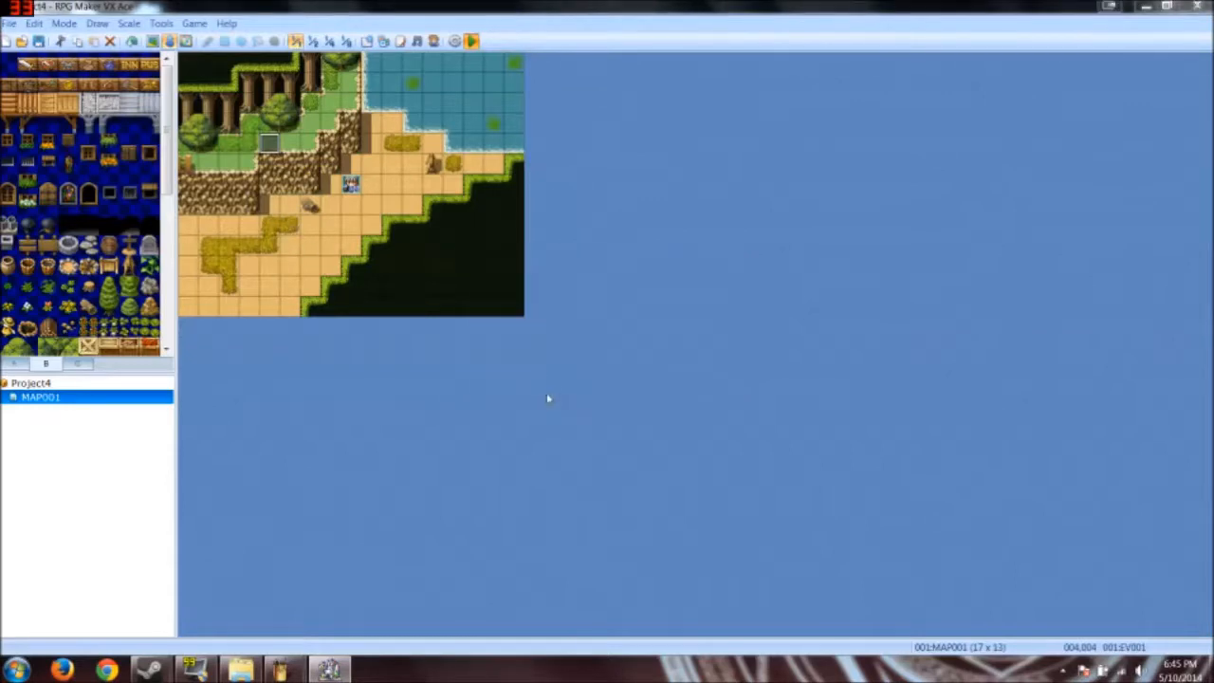
{"action": "left_click", "coordinate": [762, 189]}
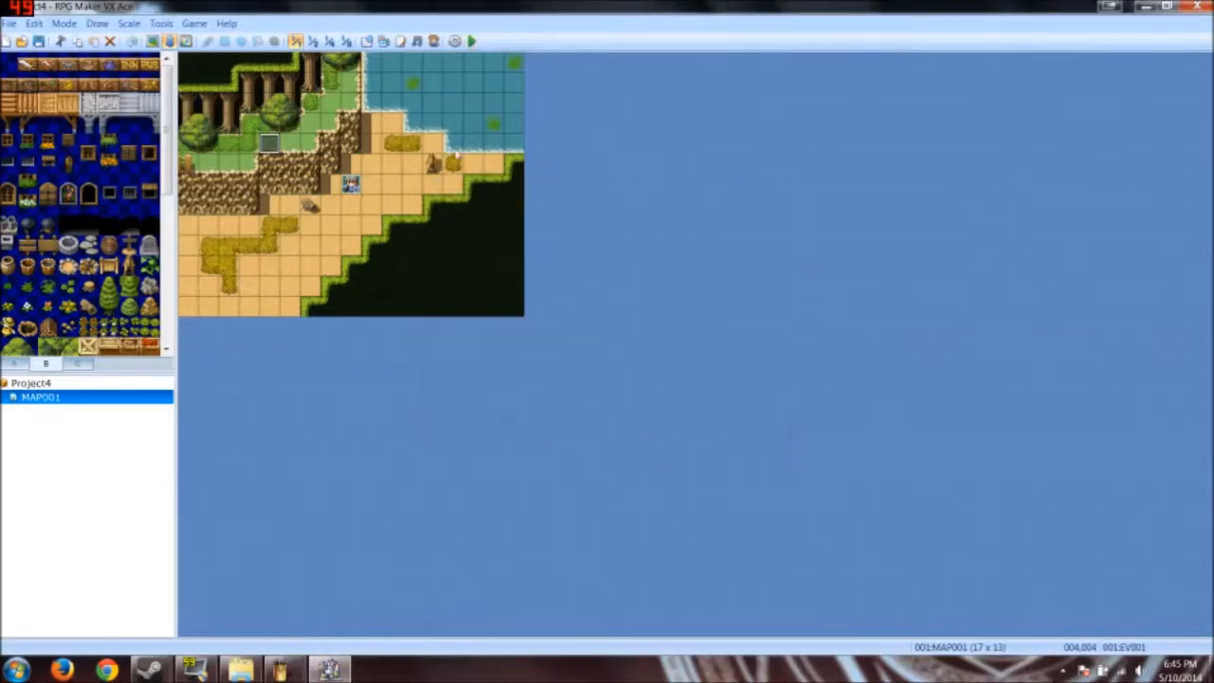
{"action": "double_click", "coordinate": [270, 144]}
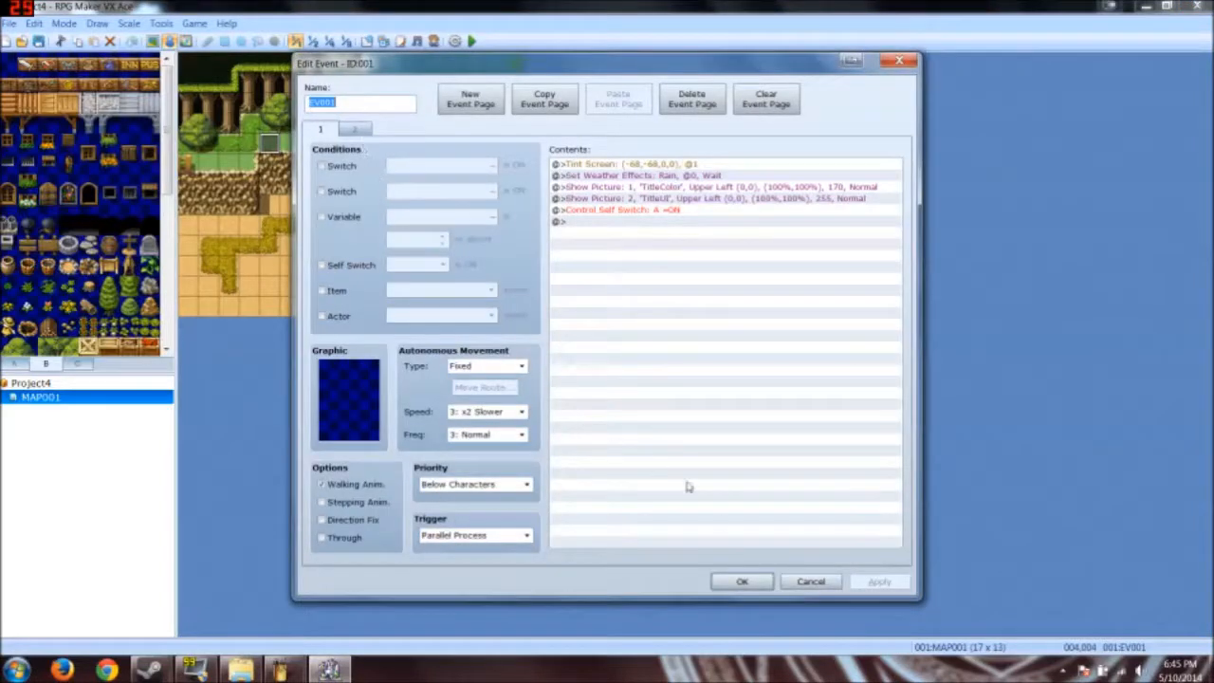
{"action": "left_click", "coordinate": [737, 581]}
Step: Save the project, playtest a new game to check the title screen, and close the game window
{"action": "left_click", "coordinate": [473, 42]}
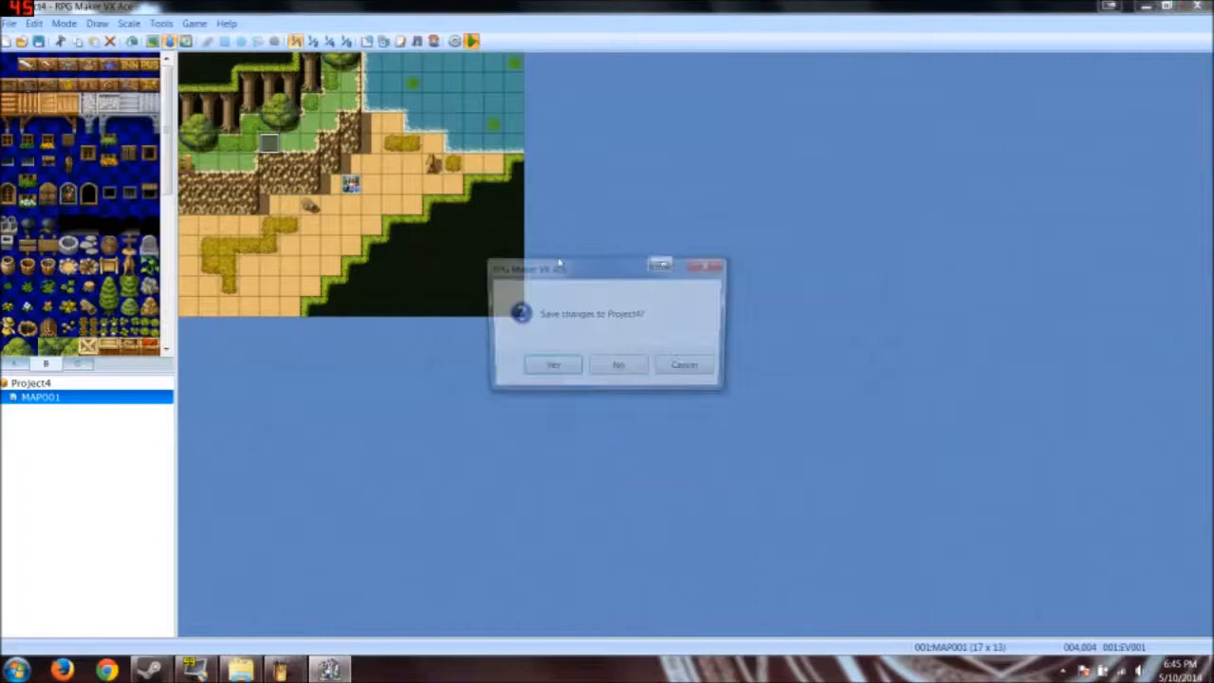
{"action": "left_click", "coordinate": [566, 370]}
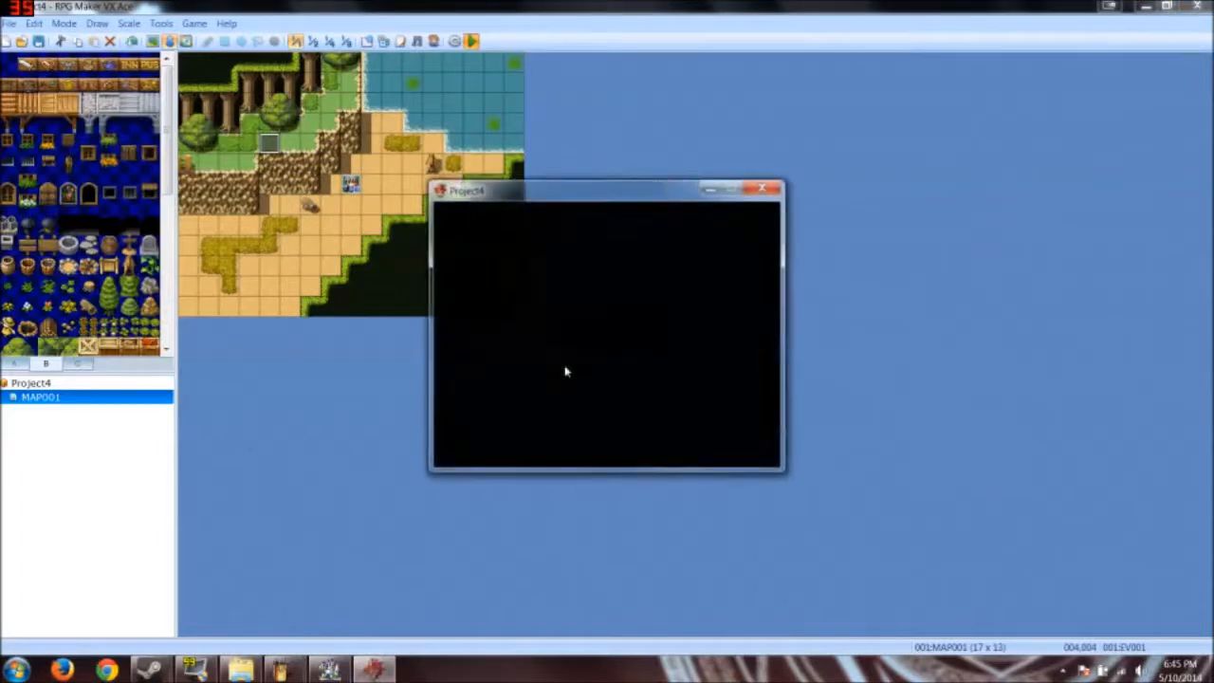
{"action": "key", "text": "Return"}
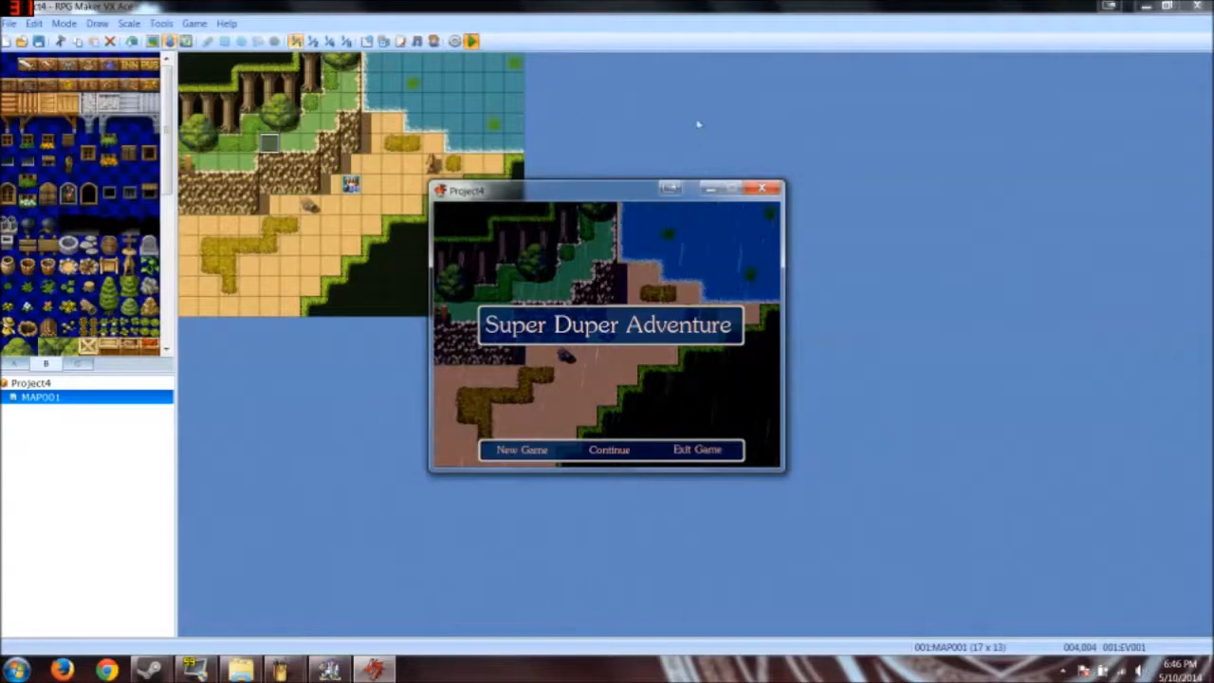
{"action": "left_click", "coordinate": [761, 187]}
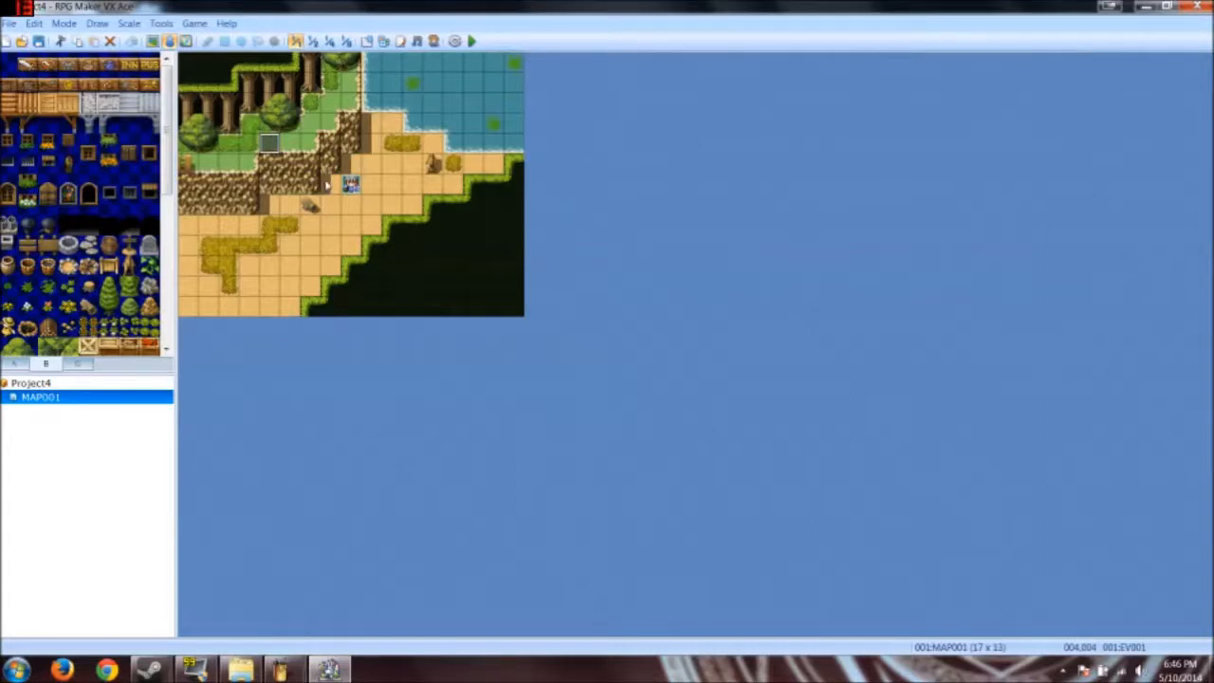
Step: Move the player's starting position to map tile 001,012, near the lower-left corner of the map
{"action": "left_click_drag", "start_coordinate": [351, 185], "coordinate": [207, 306]}
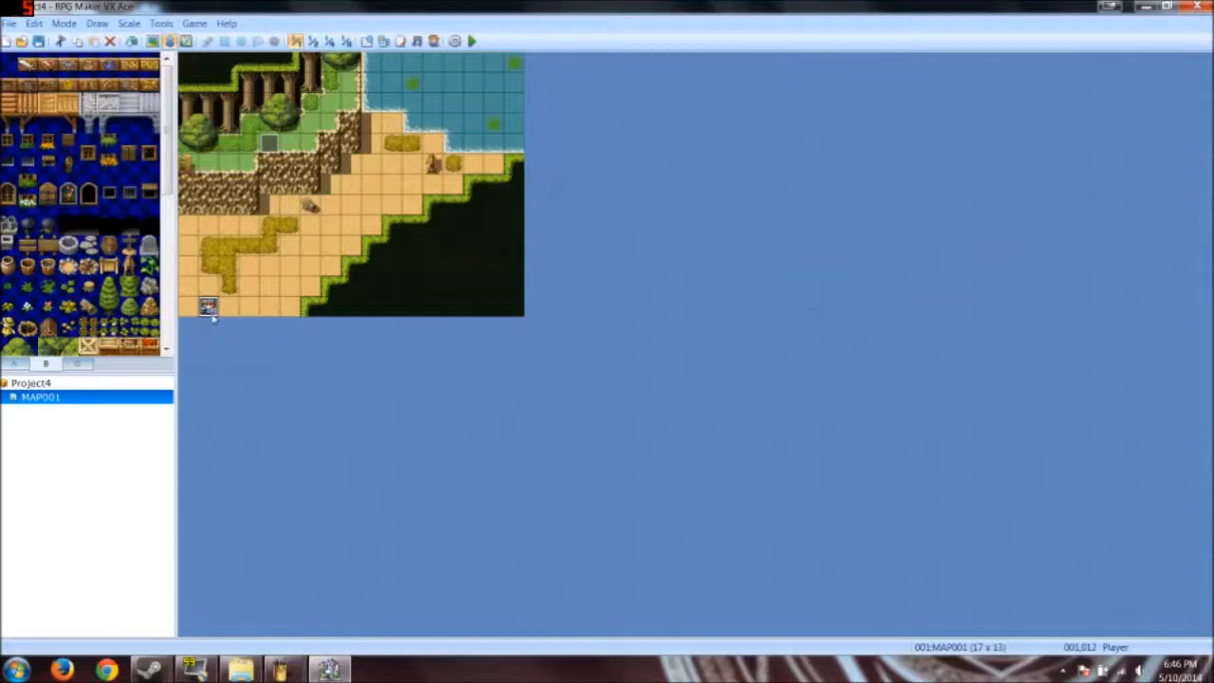
Step: Open the character graphic of actor 001 in the database and browse the available character sets
{"action": "left_click", "coordinate": [96, 23]}
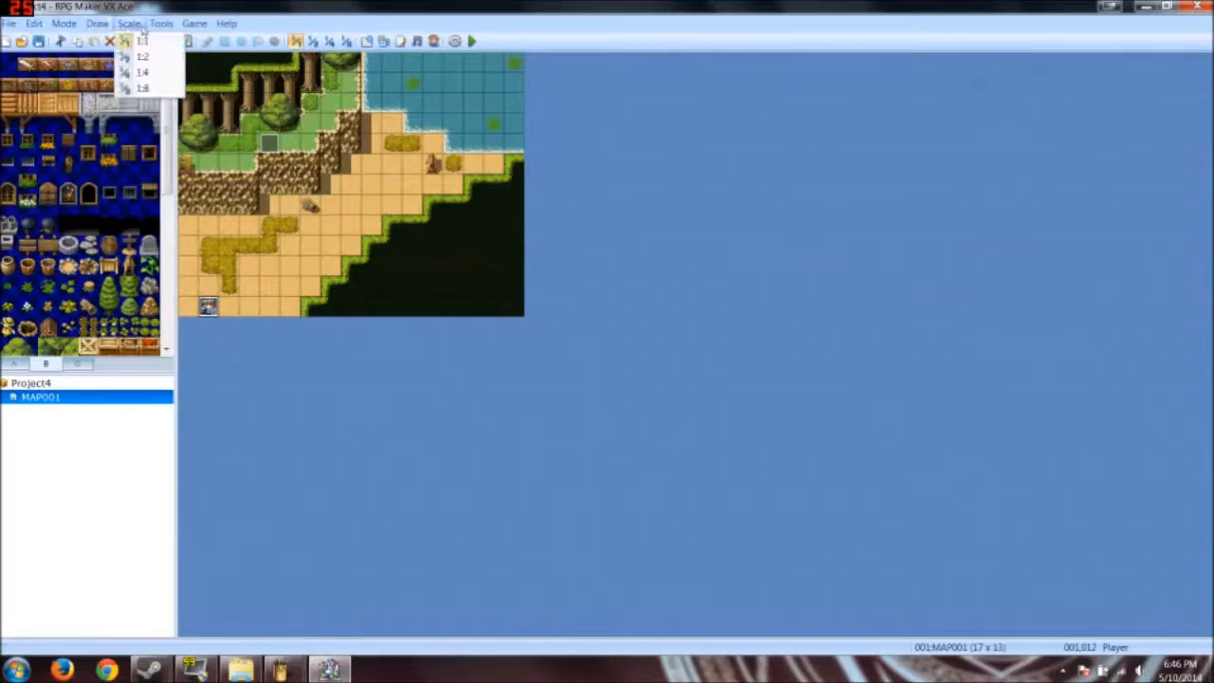
{"action": "left_click", "coordinate": [181, 41]}
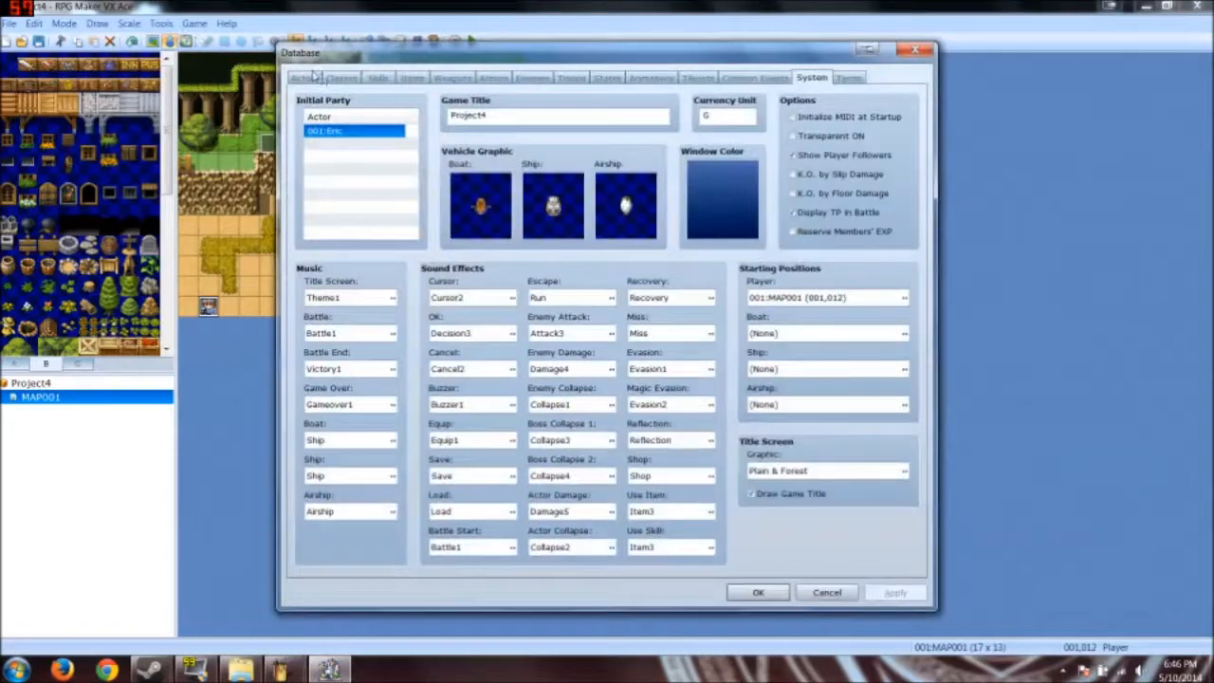
{"action": "left_click", "coordinate": [309, 77]}
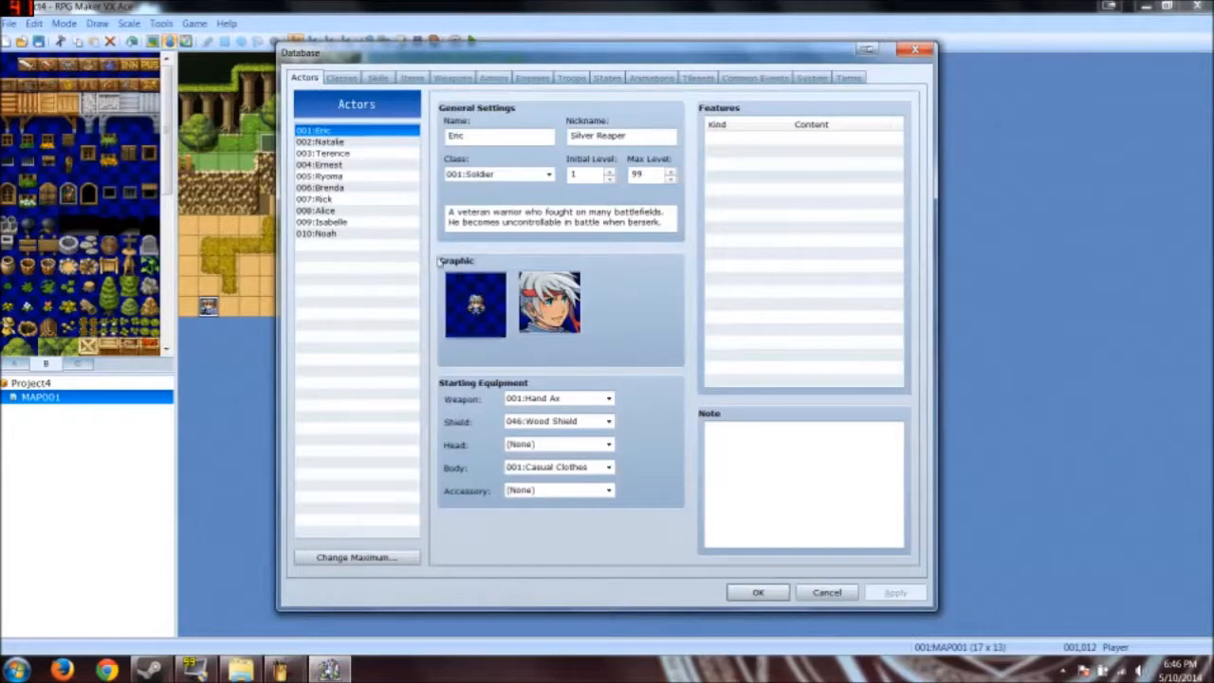
{"action": "double_click", "coordinate": [458, 303]}
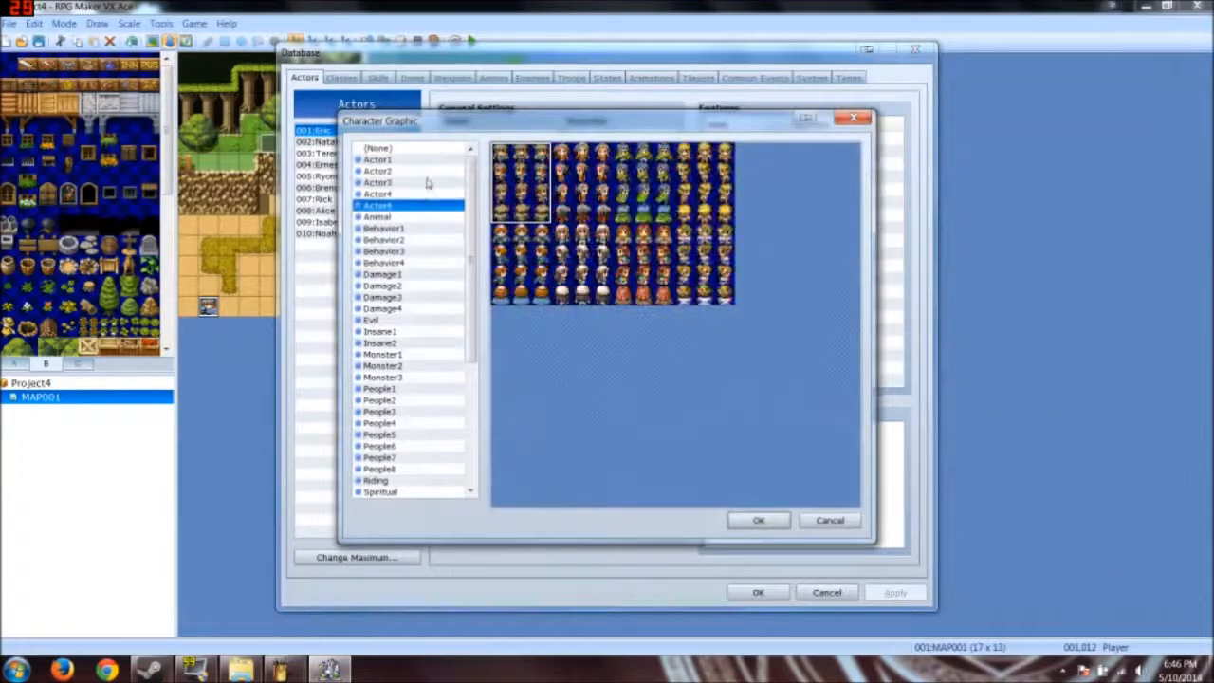
{"action": "left_click", "coordinate": [432, 243]}
{"action": "left_click", "coordinate": [427, 296]}
{"action": "scroll", "coordinate": [423, 308], "scroll_direction": "down", "scroll_amount": 4}
{"action": "left_click", "coordinate": [421, 312]}
{"action": "scroll", "coordinate": [423, 333], "scroll_direction": "down", "scroll_amount": 2}
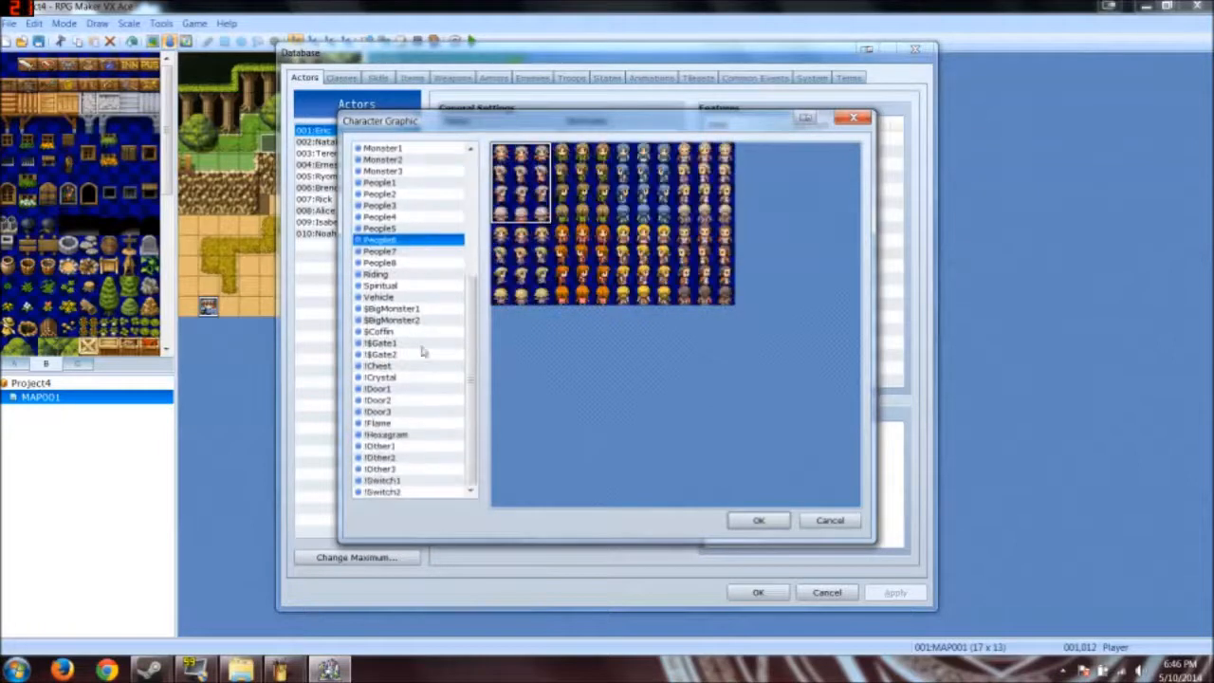
{"action": "left_click", "coordinate": [422, 481]}
{"action": "left_click", "coordinate": [410, 389]}
{"action": "left_click", "coordinate": [614, 217]}
{"action": "left_click", "coordinate": [502, 257]}
{"action": "left_click", "coordinate": [420, 266]}
{"action": "left_click", "coordinate": [410, 307]}
{"action": "left_click", "coordinate": [412, 244]}
{"action": "left_click", "coordinate": [417, 206]}
{"action": "scroll", "coordinate": [422, 217], "scroll_direction": "up", "scroll_amount": 2}
{"action": "left_click", "coordinate": [417, 218]}
{"action": "scroll", "coordinate": [413, 209], "scroll_direction": "up", "scroll_amount": 1}
{"action": "left_click", "coordinate": [412, 196]}
{"action": "scroll", "coordinate": [411, 218], "scroll_direction": "up", "scroll_amount": 1}
{"action": "scroll", "coordinate": [411, 218], "scroll_direction": "up", "scroll_amount": 1}
{"action": "left_click", "coordinate": [412, 206]}
{"action": "scroll", "coordinate": [418, 170], "scroll_direction": "up", "scroll_amount": 2}
Step: Set the character graphic of actor 001 to (None) and save the database changes
{"action": "left_click", "coordinate": [415, 149]}
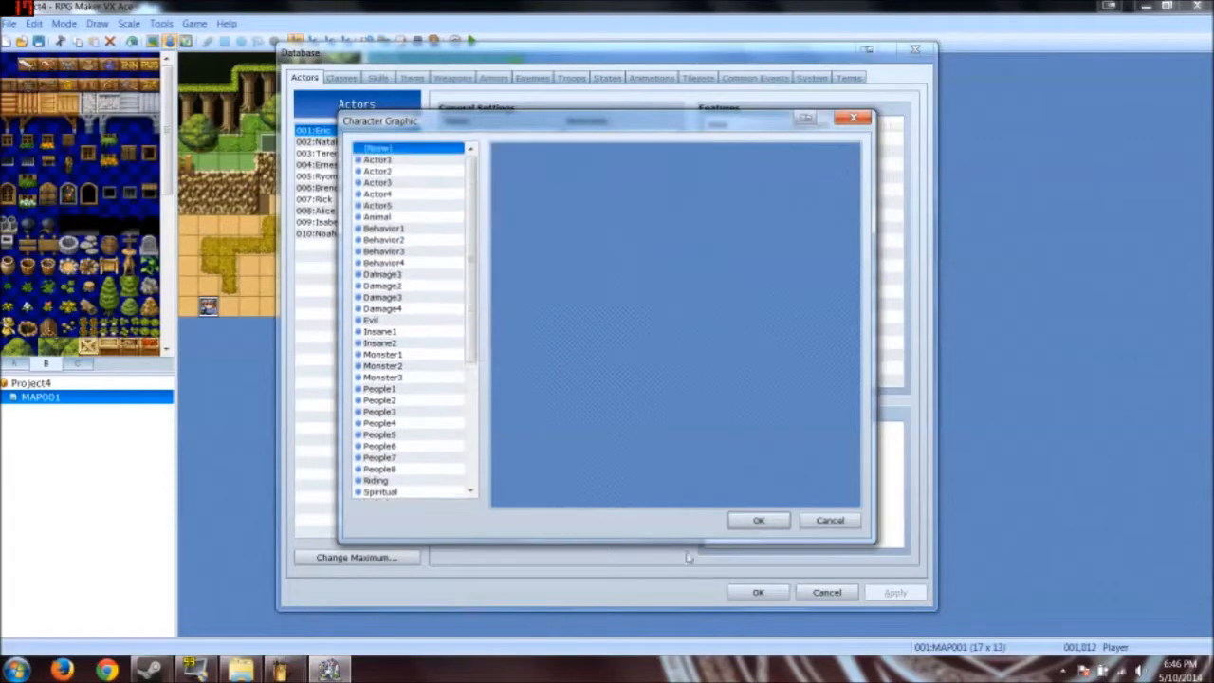
{"action": "left_click", "coordinate": [759, 520]}
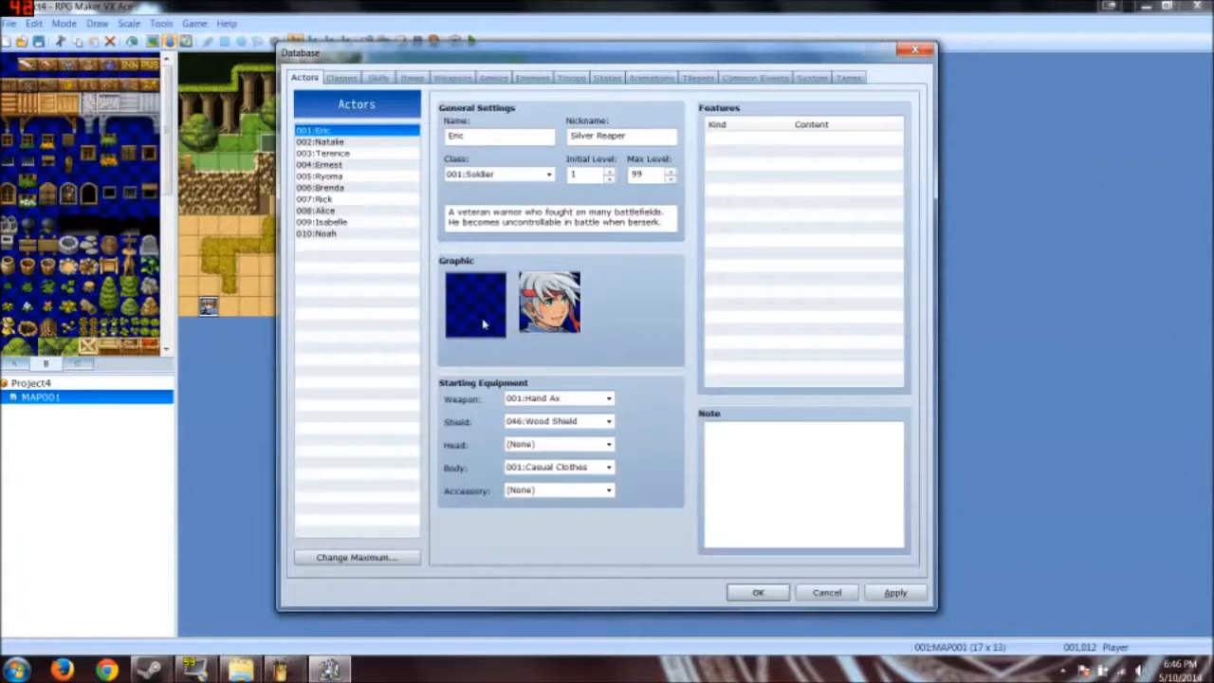
{"action": "left_click", "coordinate": [755, 593]}
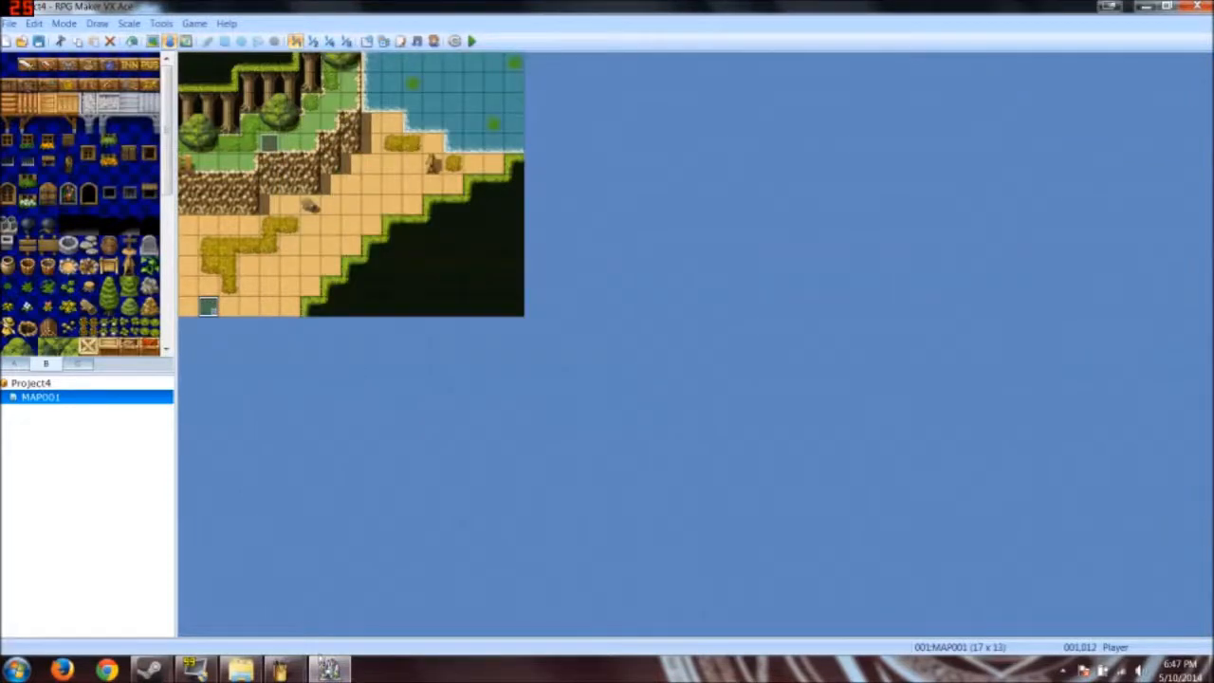
Step: Minimize the RPG Maker and Paint windows to reveal the desktop
{"action": "left_click", "coordinate": [1146, 6]}
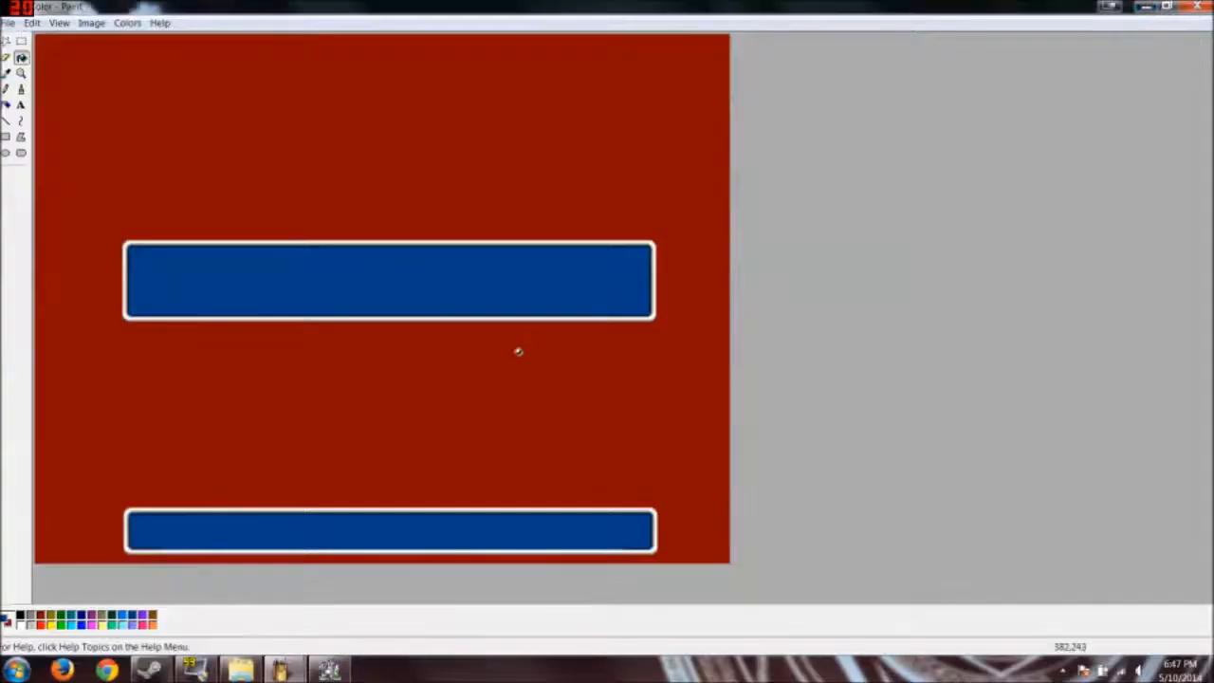
{"action": "left_click", "coordinate": [1146, 7]}
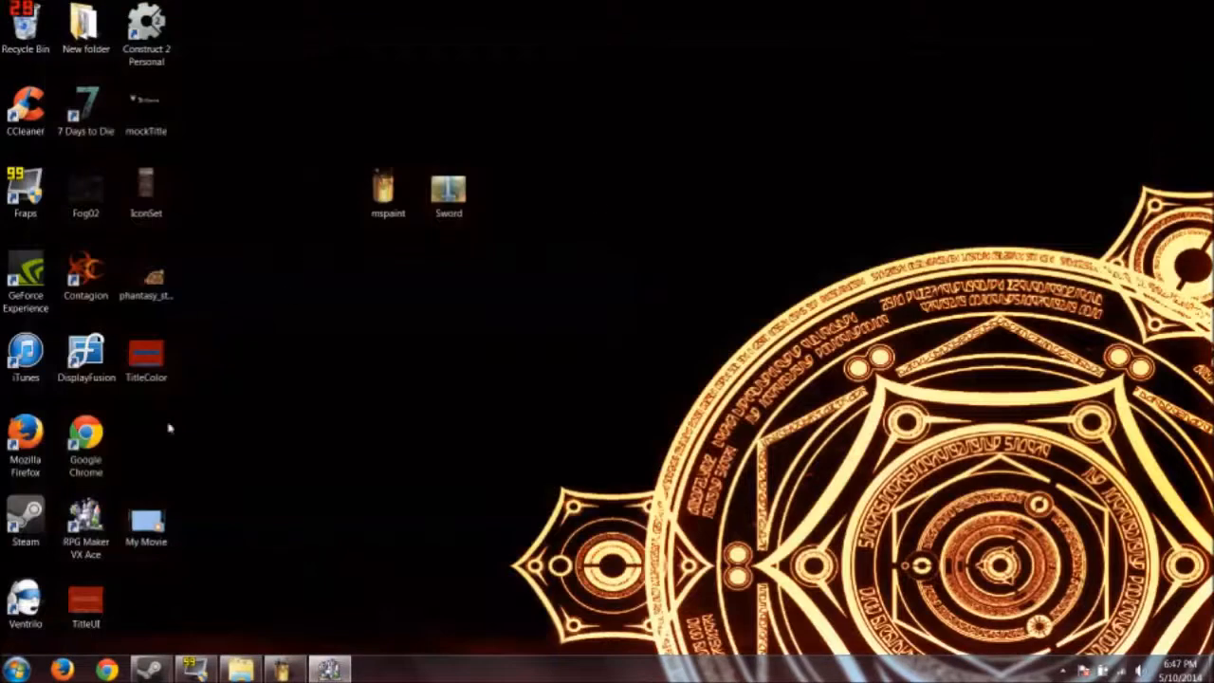
{"action": "right_click", "coordinate": [89, 608]}
{"action": "left_click", "coordinate": [163, 297]}
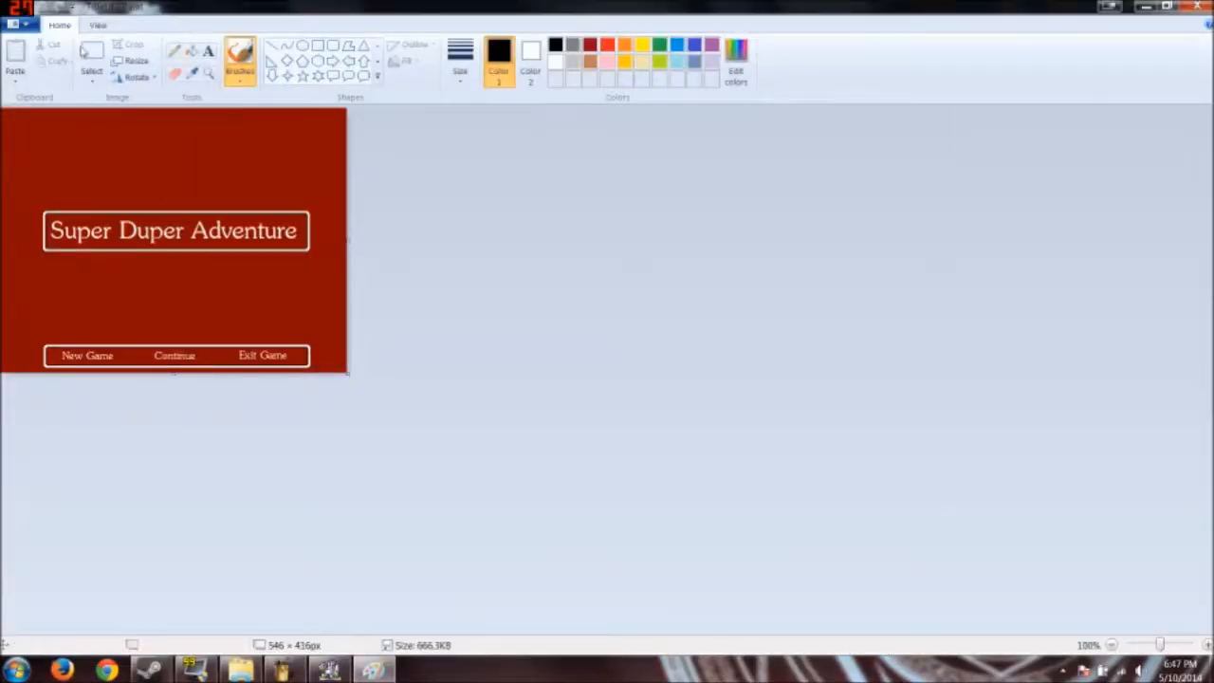
{"action": "left_click", "coordinate": [91, 55]}
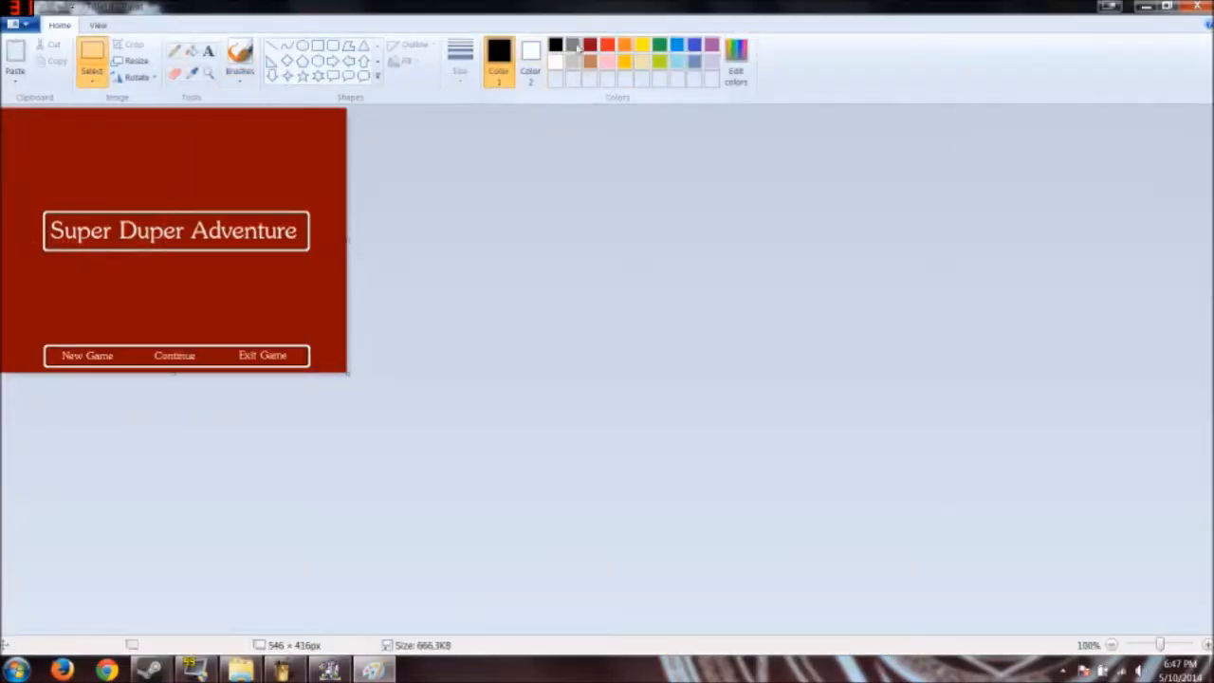
{"action": "left_click", "coordinate": [1197, 7]}
Step: Launch the classic mspaint program from the desktop, reduce its window and load the TitleUI image into it
{"action": "right_click", "coordinate": [387, 190]}
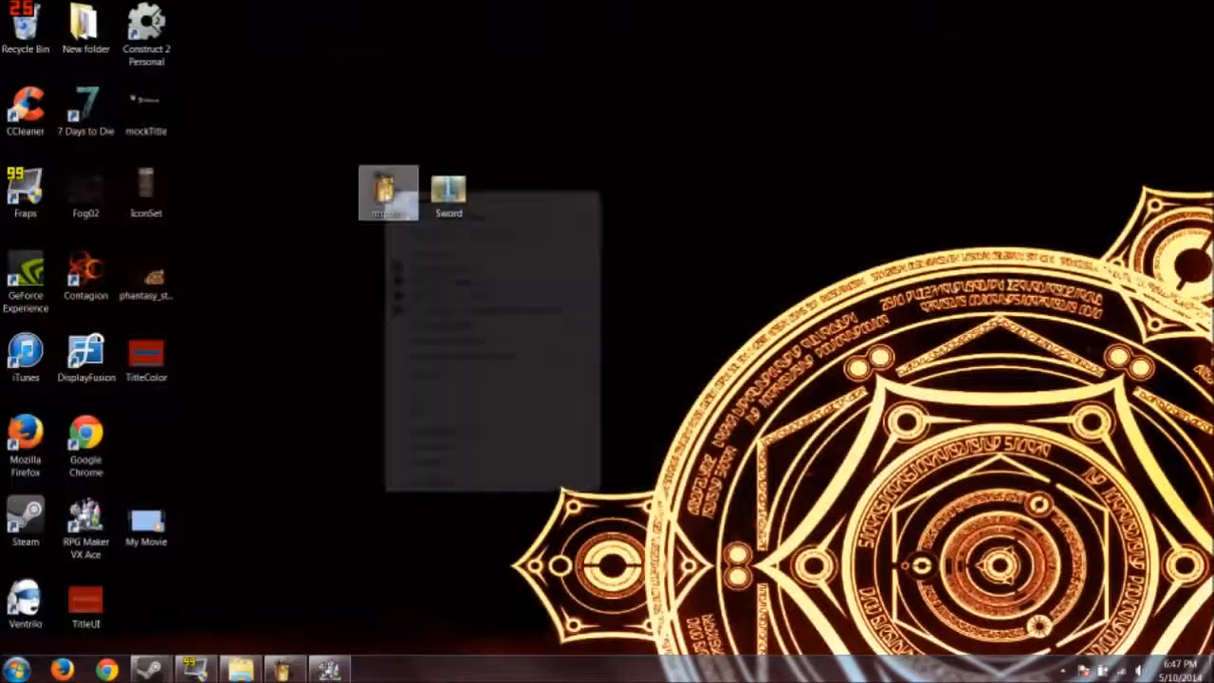
{"action": "left_click", "coordinate": [417, 197]}
{"action": "double_click", "coordinate": [289, 10]}
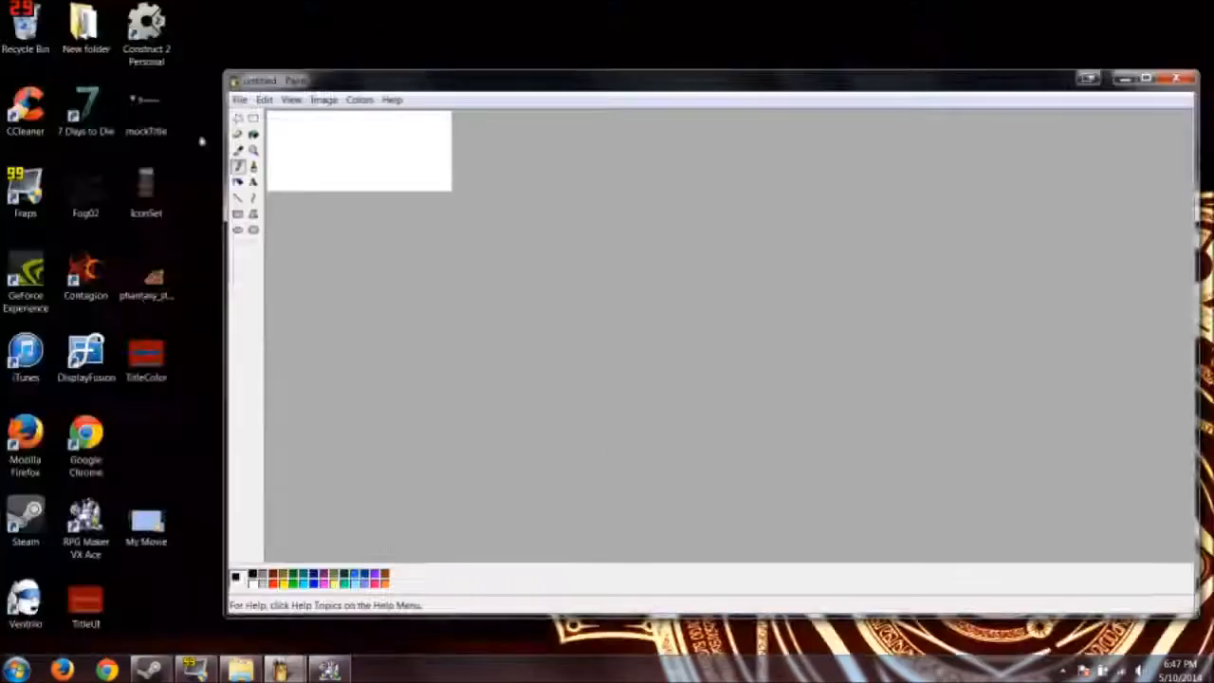
{"action": "left_click_drag", "start_coordinate": [70, 623], "coordinate": [412, 398]}
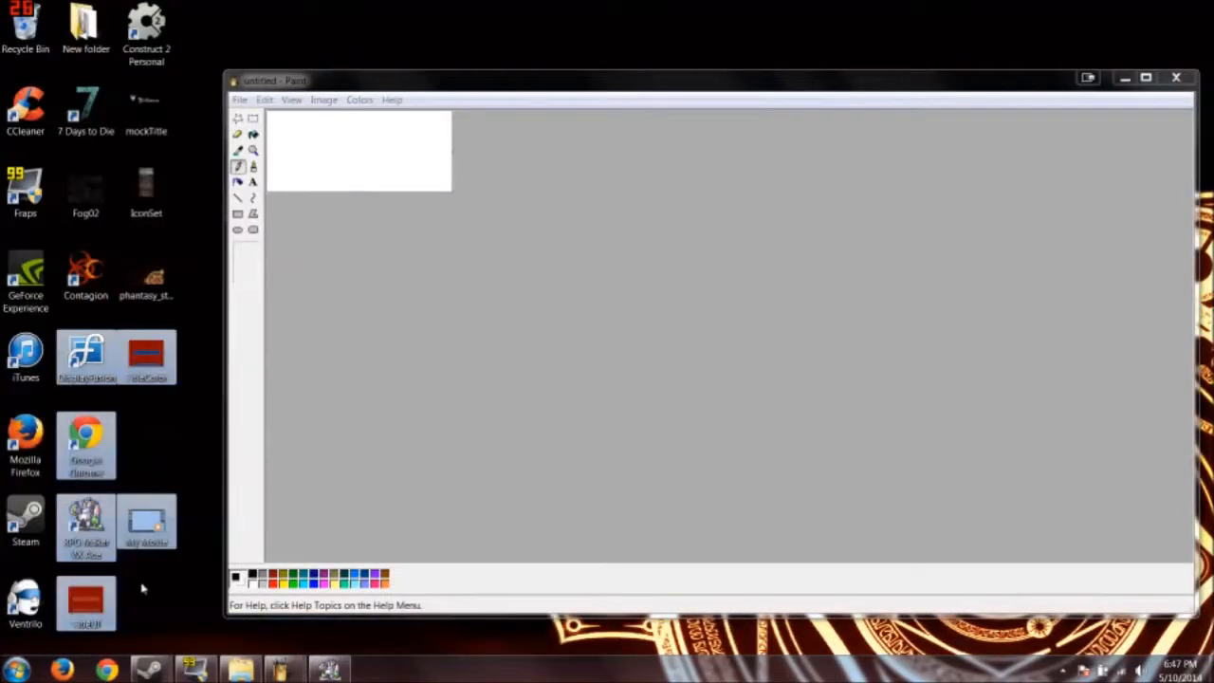
{"action": "left_click_drag", "start_coordinate": [86, 600], "coordinate": [367, 361]}
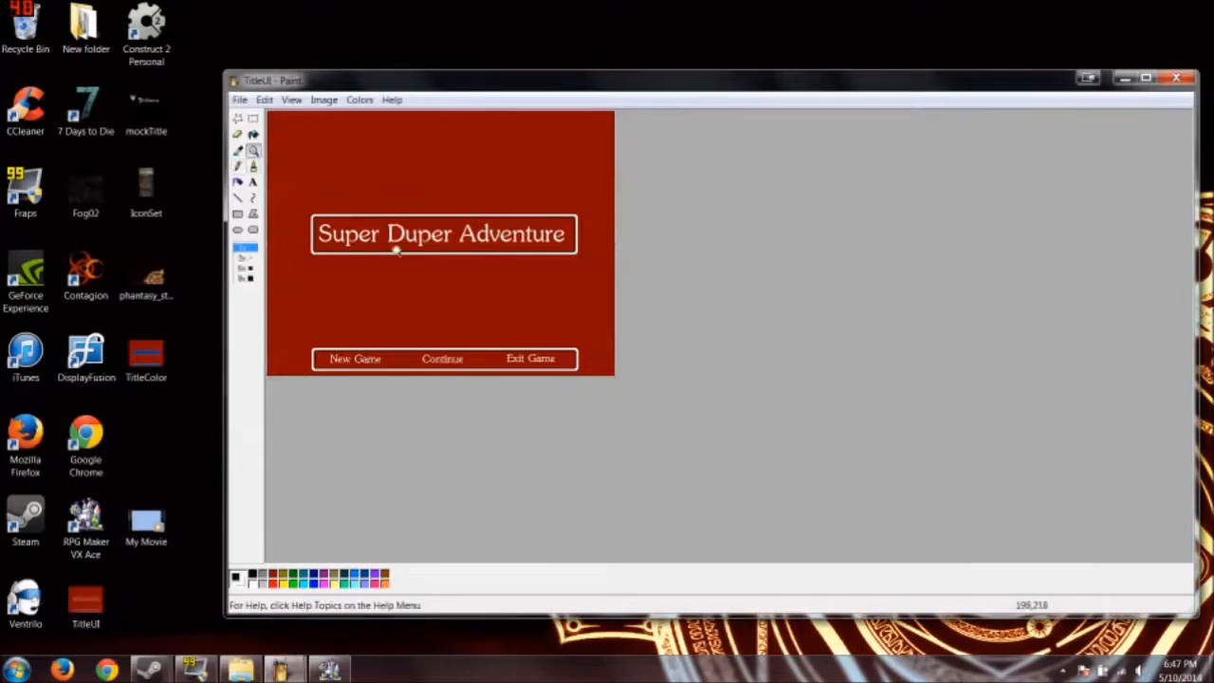
Step: Pick the red background as the secondary colour and erase the Super Duper Adventure title box with it
{"action": "left_click", "coordinate": [253, 119]}
{"action": "left_click", "coordinate": [238, 151]}
{"action": "right_click", "coordinate": [271, 144]}
{"action": "left_click", "coordinate": [254, 119]}
{"action": "left_click_drag", "start_coordinate": [307, 189], "coordinate": [624, 366]}
{"action": "key", "text": "Delete"}
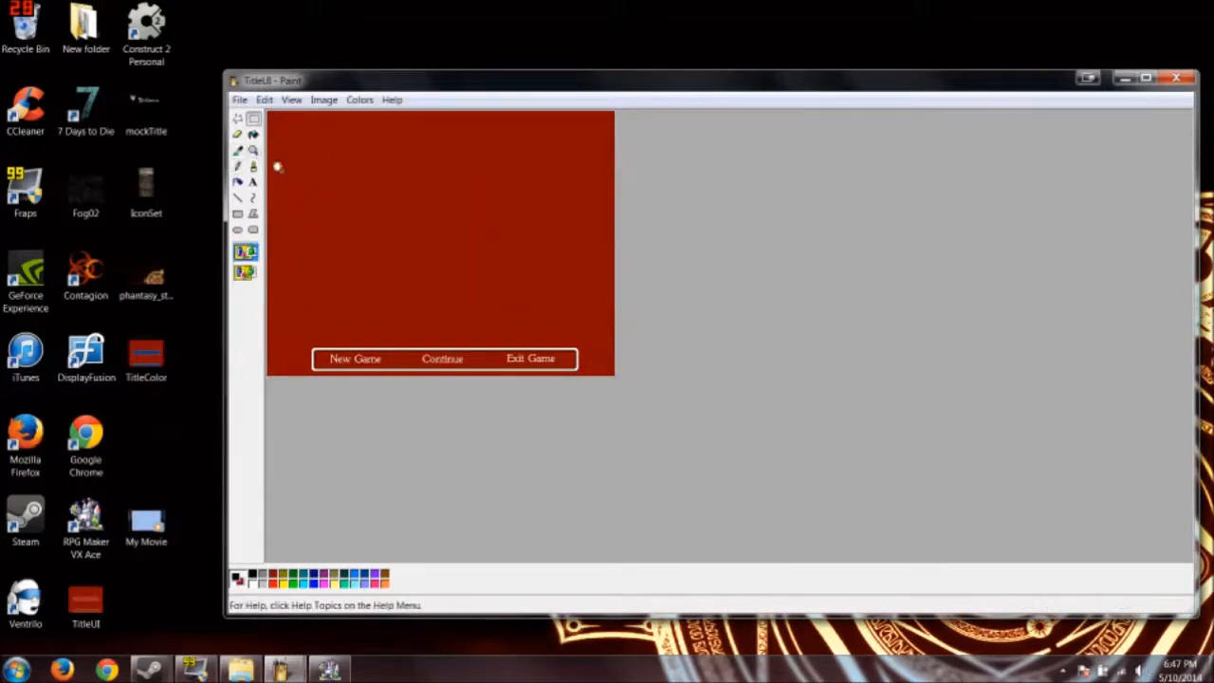
Step: Open the IconSet image from the desktop for editing
{"action": "left_click", "coordinate": [253, 151]}
{"action": "left_click", "coordinate": [420, 337]}
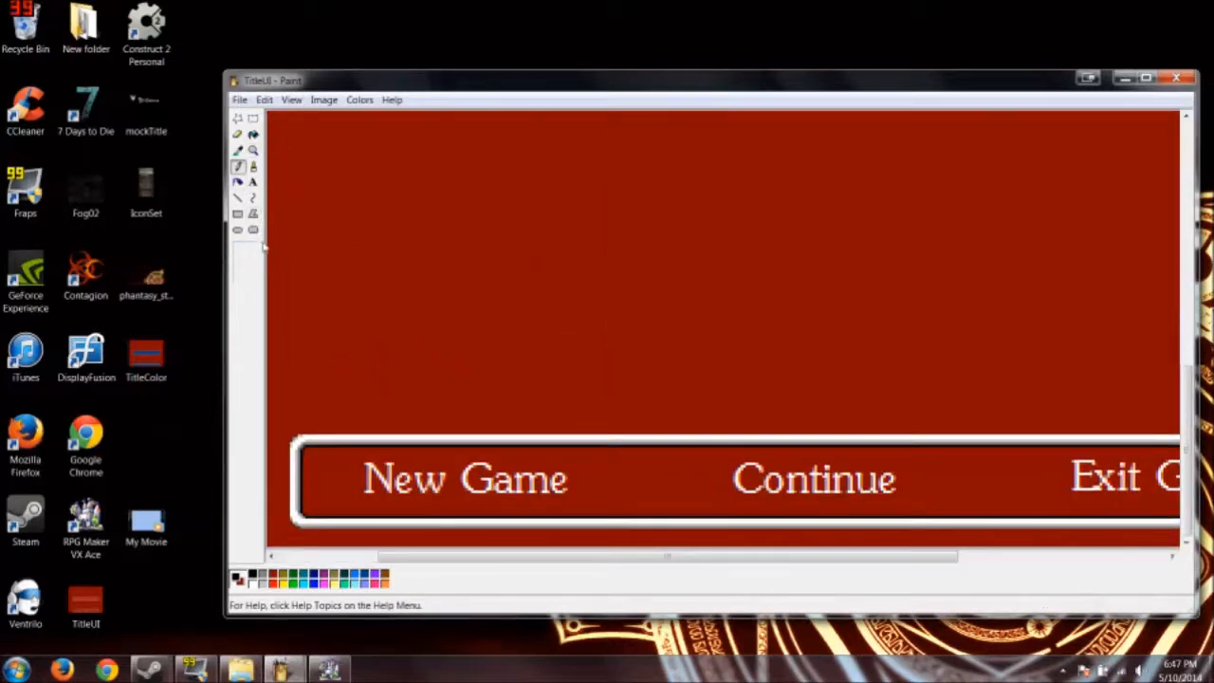
{"action": "right_click", "coordinate": [156, 197]}
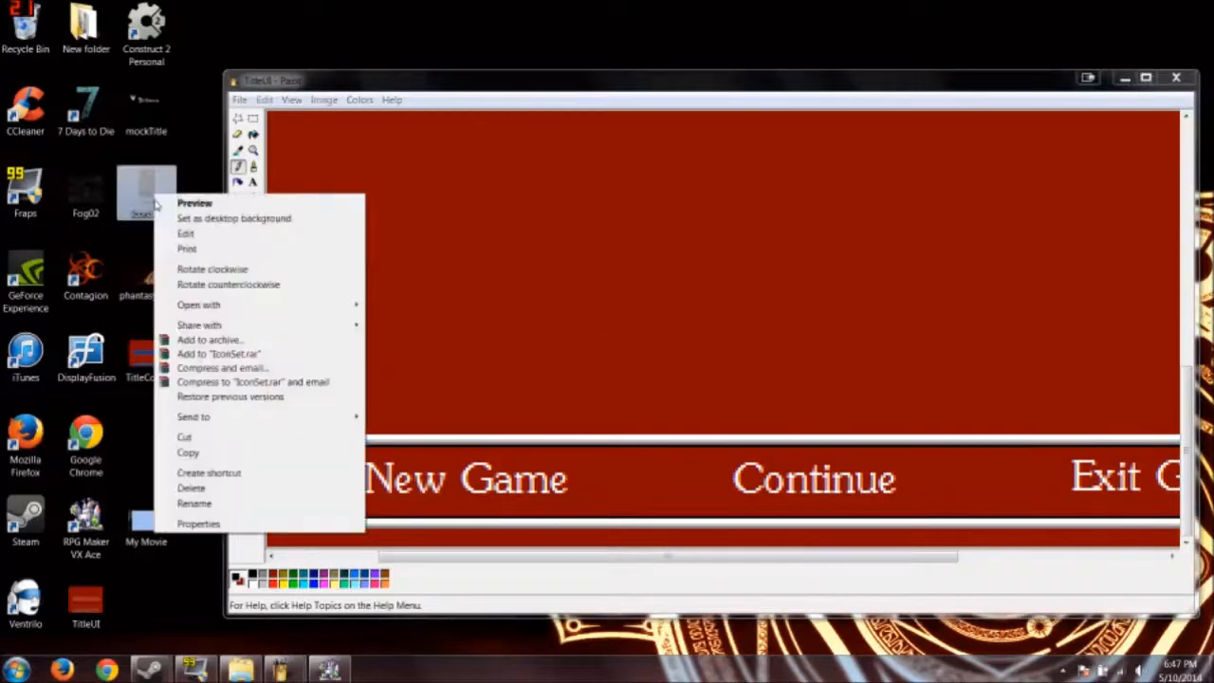
{"action": "left_click", "coordinate": [195, 203]}
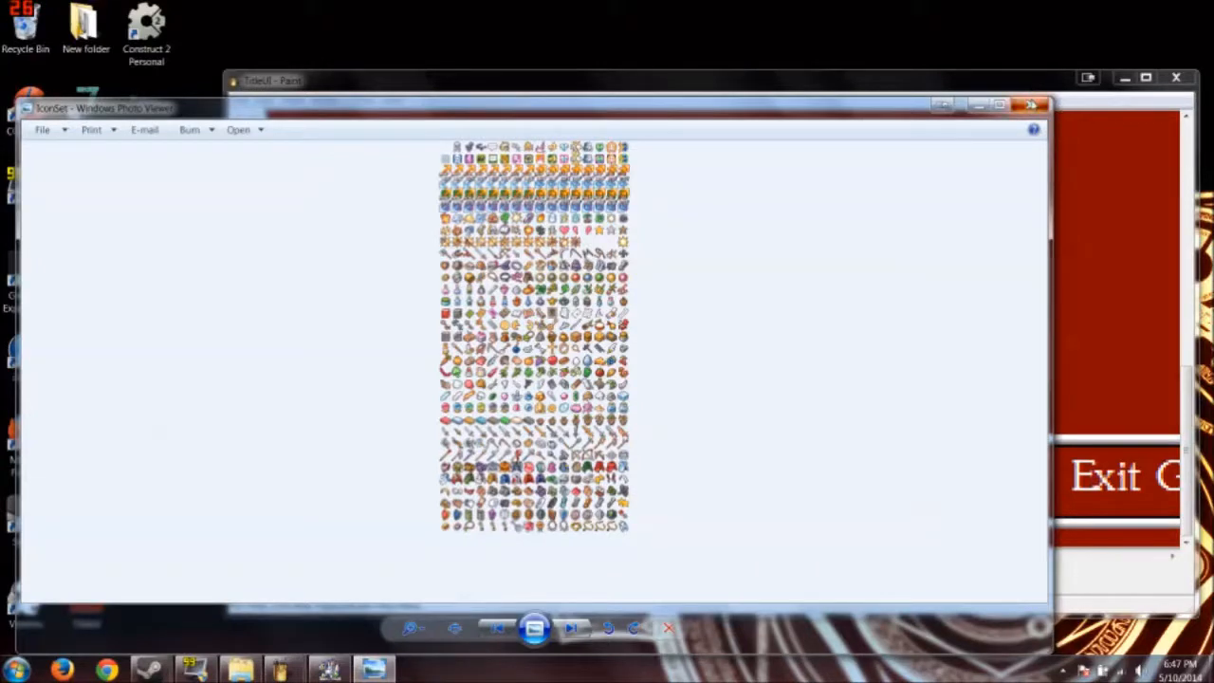
{"action": "left_click", "coordinate": [1030, 104]}
{"action": "left_click", "coordinate": [147, 189]}
{"action": "right_click", "coordinate": [149, 194]}
{"action": "left_click", "coordinate": [178, 232]}
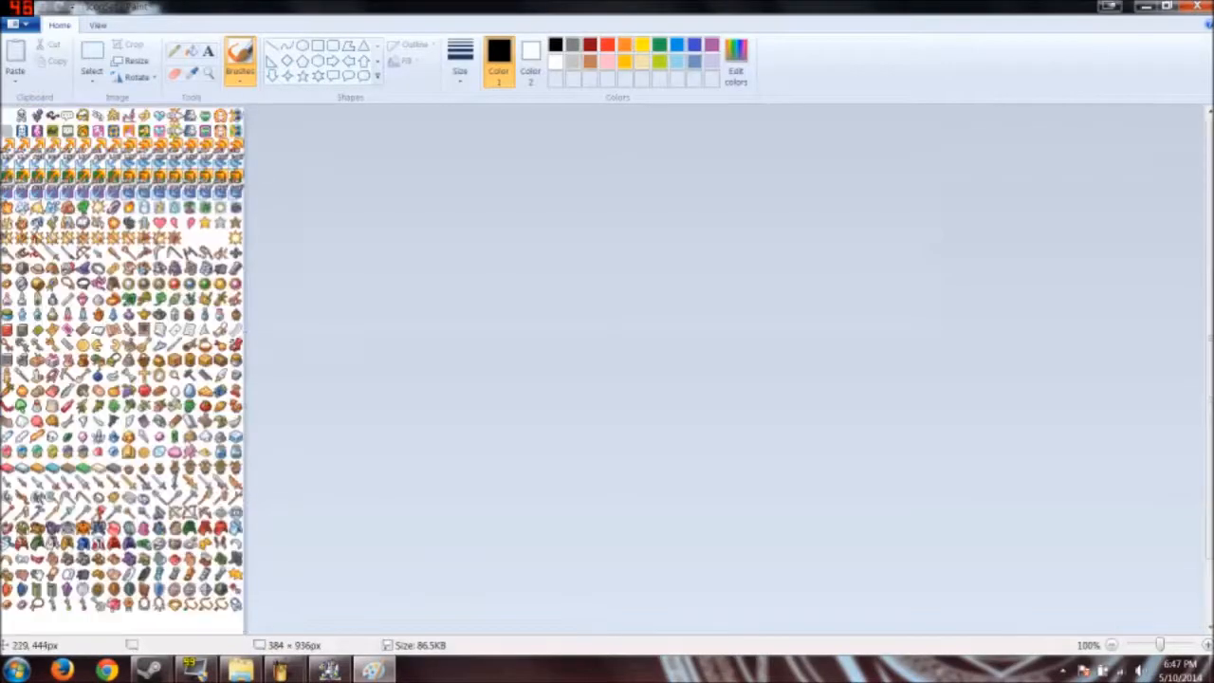
Step: Look through the rows of the icon sheet for an icon suitable as a menu selection cursor
{"action": "scroll", "coordinate": [133, 398], "scroll_direction": "up", "scroll_amount": 2, "text": "ctrl"}
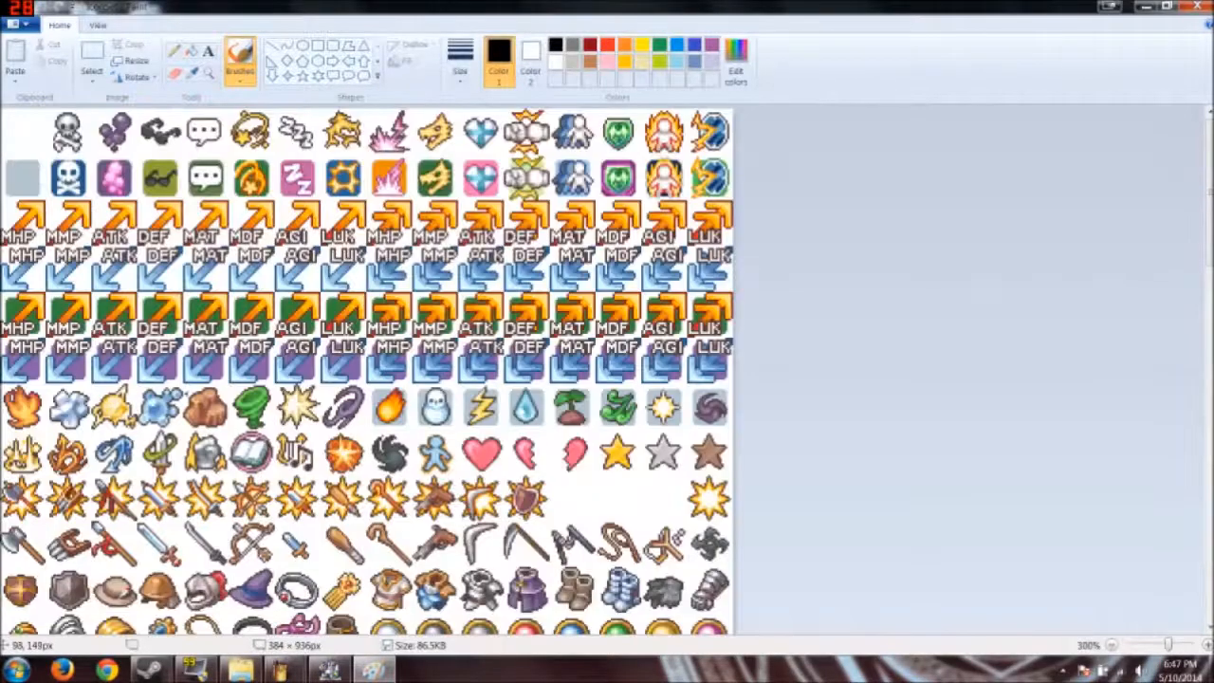
{"action": "scroll", "coordinate": [368, 370], "scroll_direction": "down", "scroll_amount": 3}
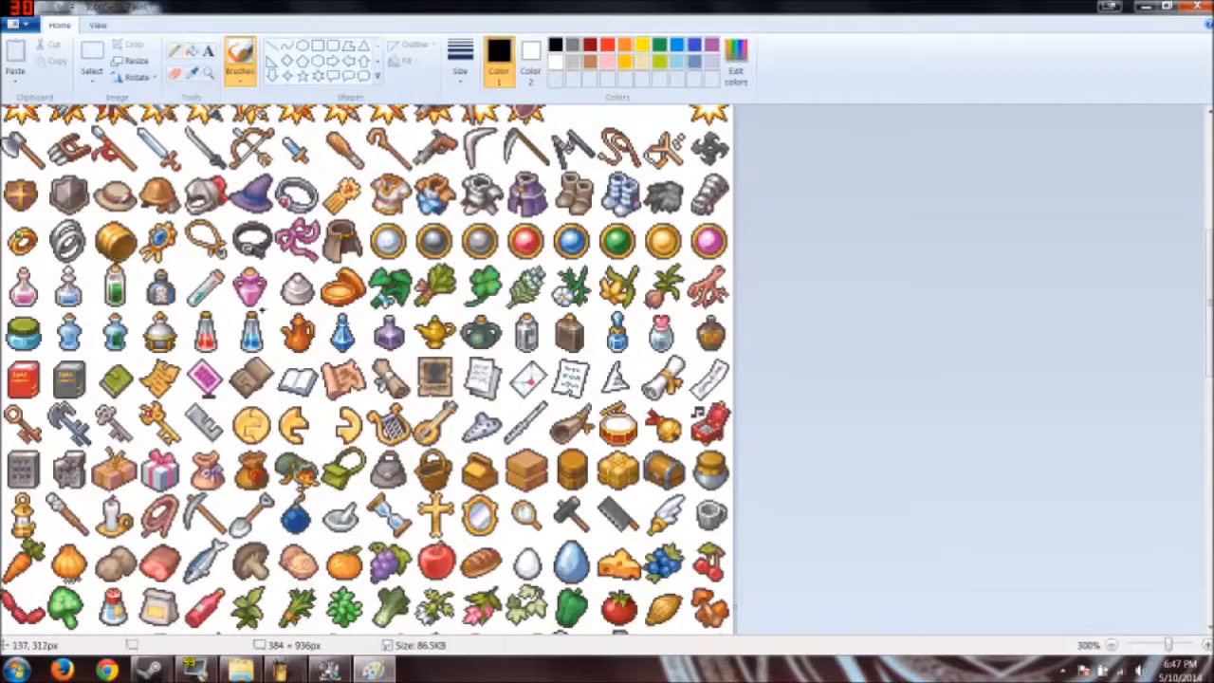
{"action": "scroll", "coordinate": [261, 306], "scroll_direction": "up", "scroll_amount": 2}
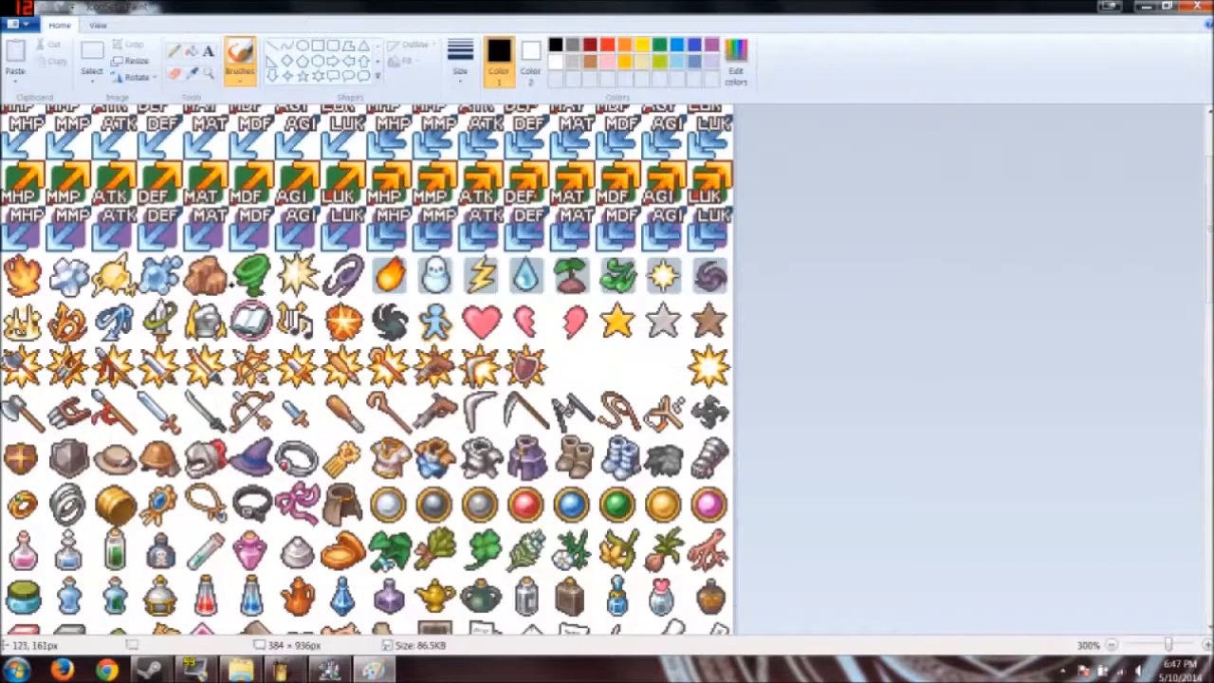
{"action": "scroll", "coordinate": [231, 246], "scroll_direction": "down", "scroll_amount": 2}
{"action": "scroll", "coordinate": [226, 258], "scroll_direction": "down", "scroll_amount": 3}
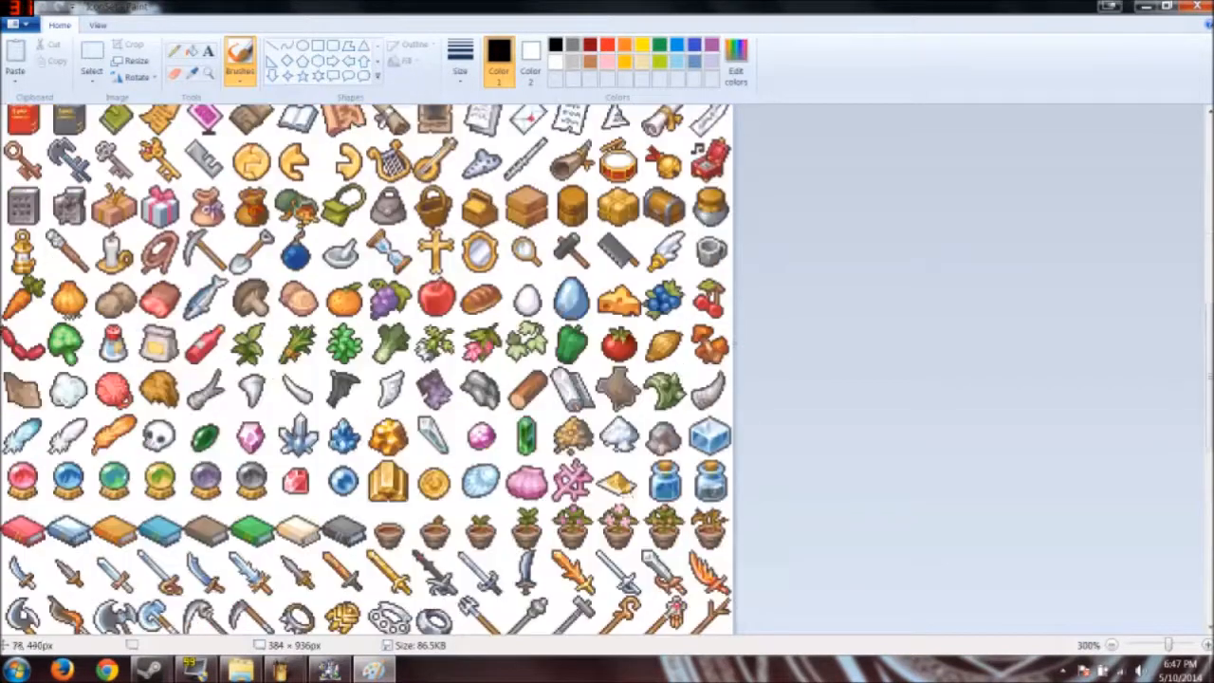
{"action": "scroll", "coordinate": [259, 370], "scroll_direction": "down", "scroll_amount": 2}
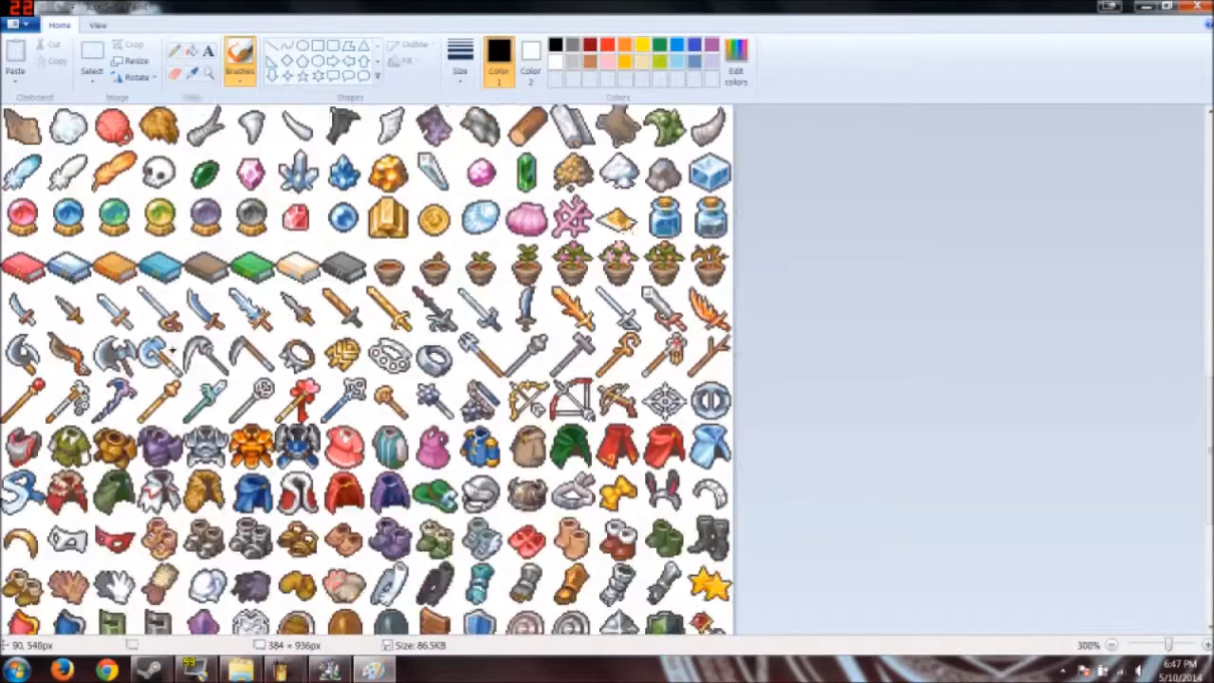
{"action": "scroll", "coordinate": [259, 370], "scroll_direction": "up", "scroll_amount": 12}
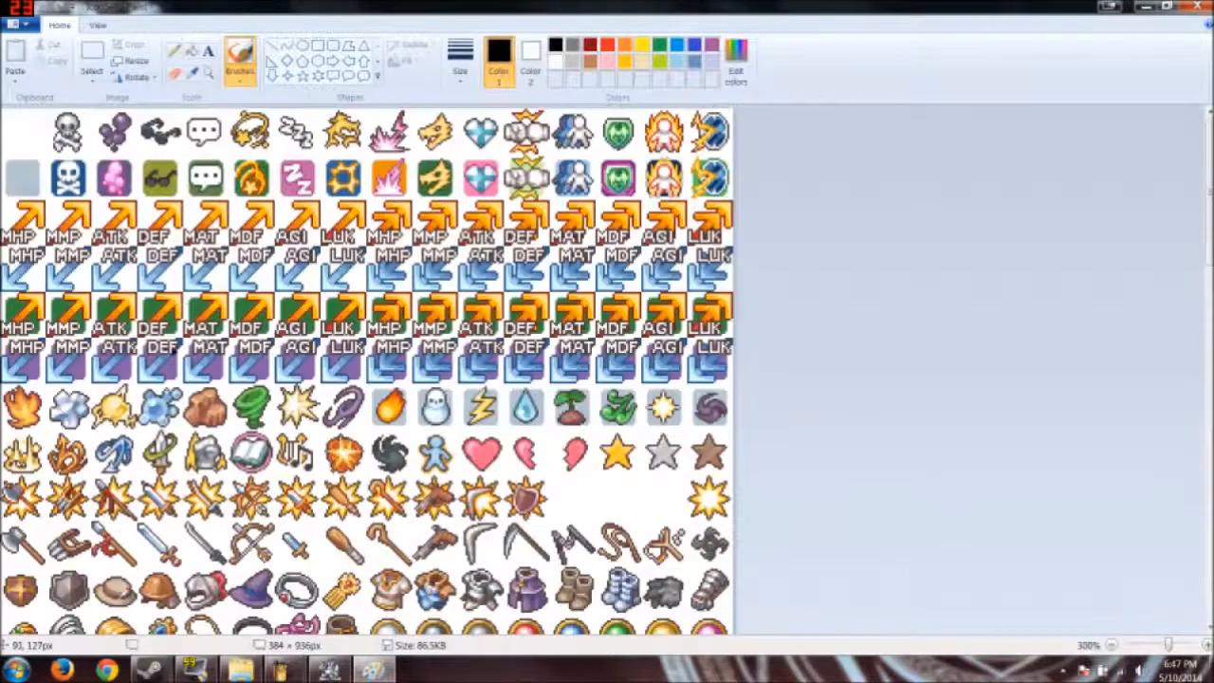
{"action": "scroll", "coordinate": [172, 245], "scroll_direction": "down", "scroll_amount": 3}
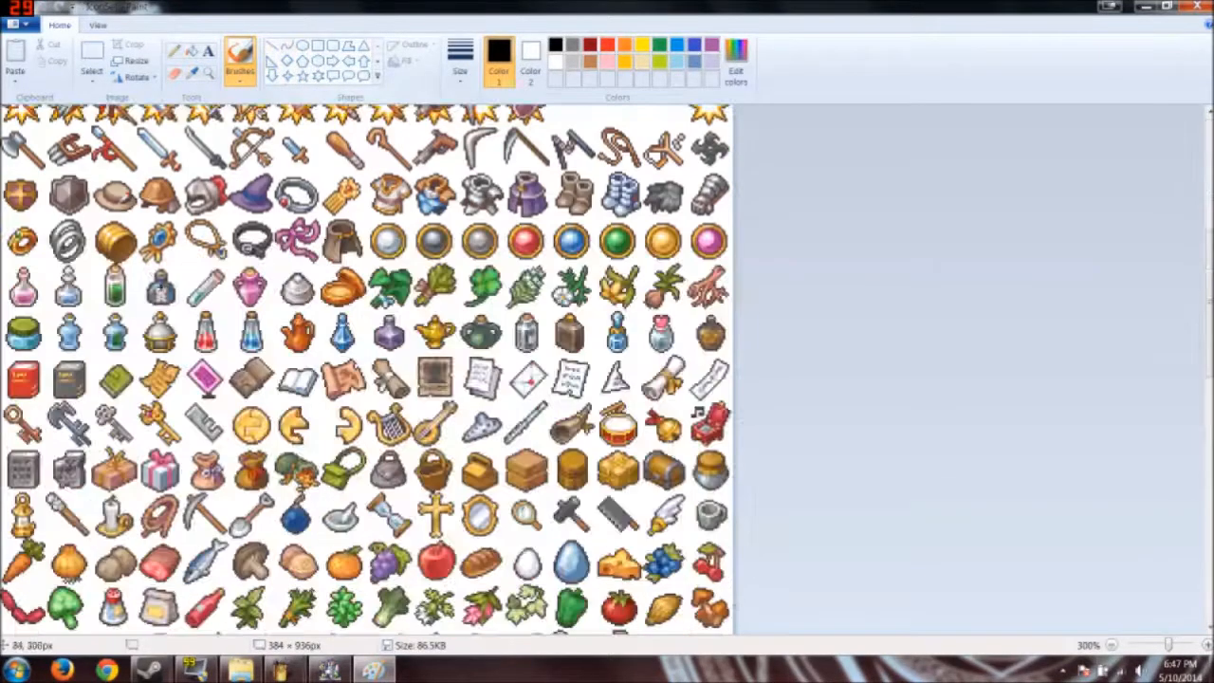
{"action": "scroll", "coordinate": [206, 313], "scroll_direction": "down", "scroll_amount": 2}
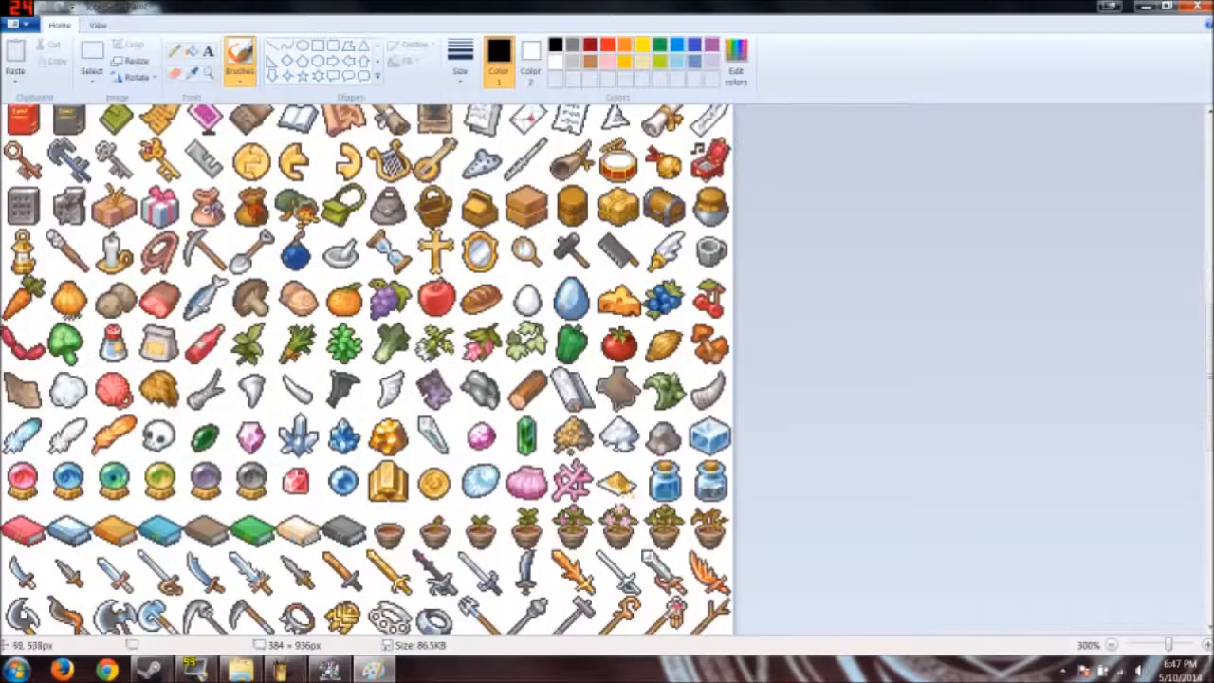
Step: Copy the white feather icon from the icon sheet and paste it into the TitleUI image above the menu box
{"action": "left_click", "coordinate": [93, 59]}
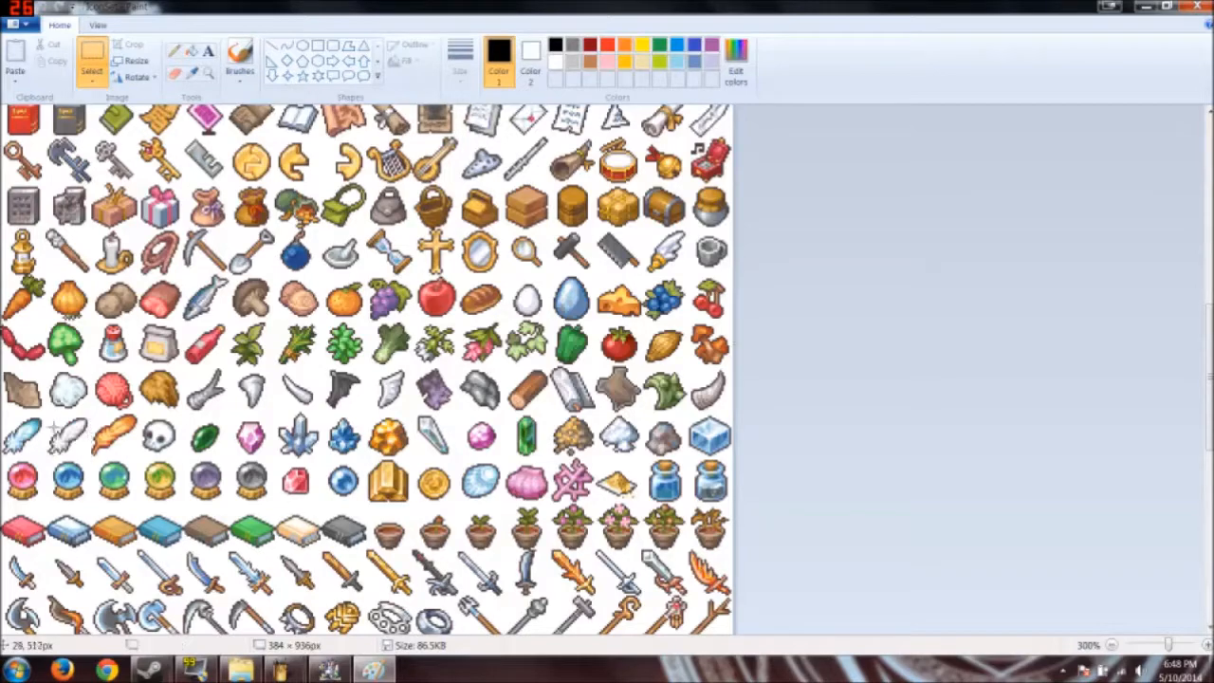
{"action": "left_click_drag", "start_coordinate": [45, 418], "coordinate": [89, 458]}
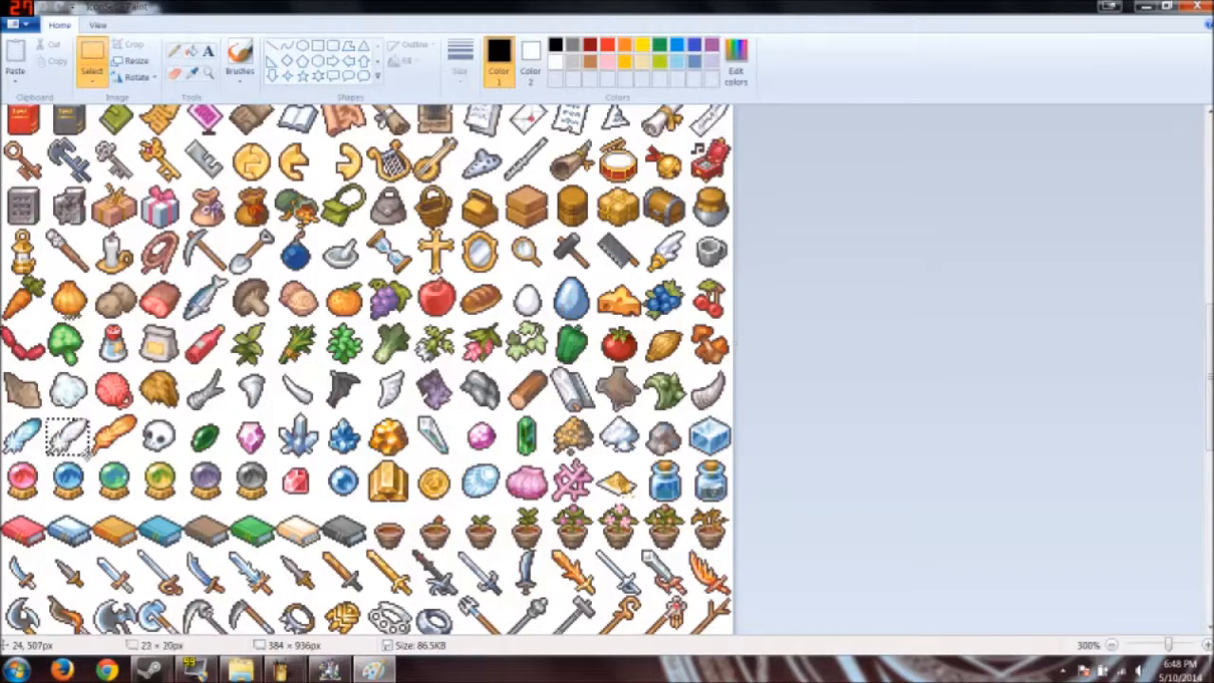
{"action": "left_click", "coordinate": [1194, 6]}
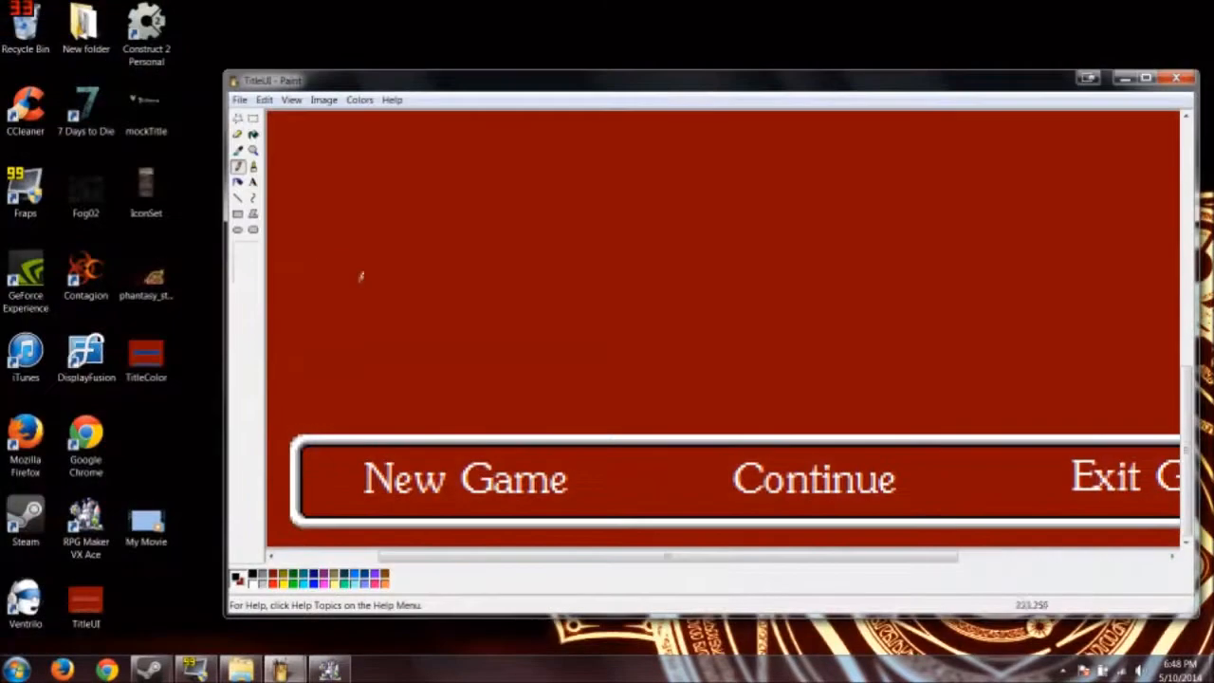
{"action": "key", "text": "ctrl+v"}
{"action": "left_click_drag", "start_coordinate": [316, 164], "coordinate": [477, 195]}
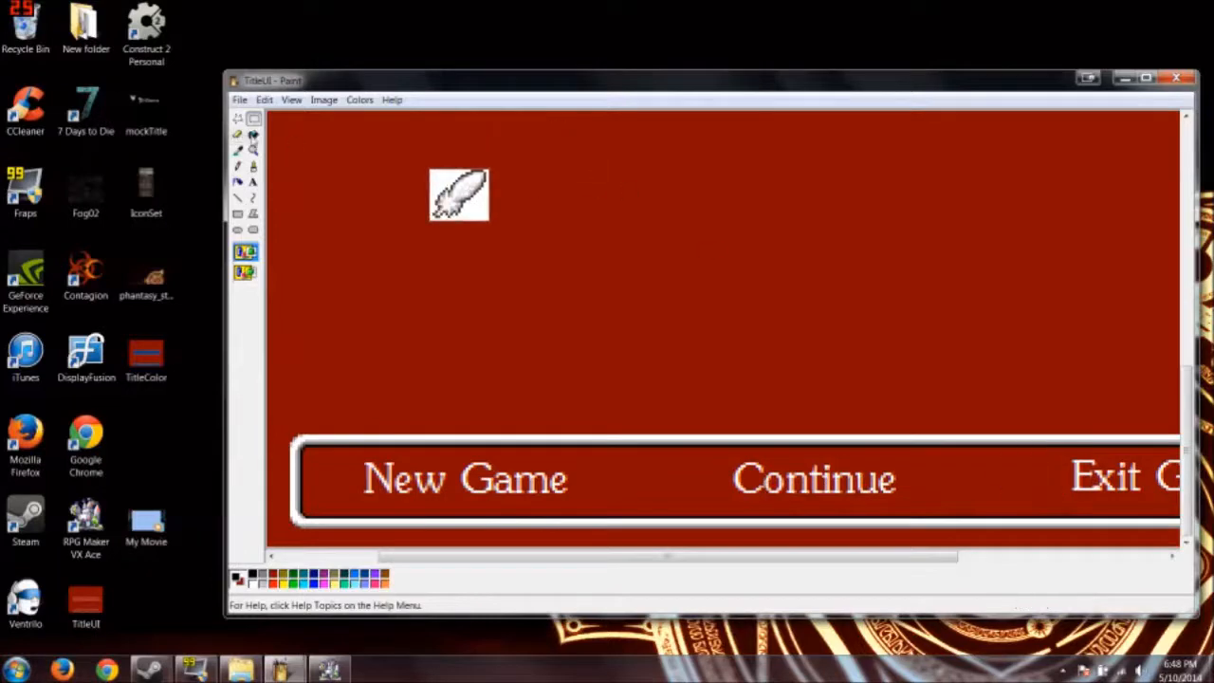
Step: Fill the white area around the pasted feather with the red background colour
{"action": "left_click", "coordinate": [252, 136]}
{"action": "left_click", "coordinate": [434, 185]}
{"action": "key", "text": "ctrl+z"}
{"action": "right_click", "coordinate": [434, 185]}
Step: Move the feather into the menu box directly before New Game, using a transparent selection
{"action": "left_click", "coordinate": [254, 117]}
{"action": "left_click_drag", "start_coordinate": [401, 165], "coordinate": [474, 419]}
{"action": "left_click_drag", "start_coordinate": [471, 468], "coordinate": [394, 509]}
{"action": "left_click", "coordinate": [248, 274]}
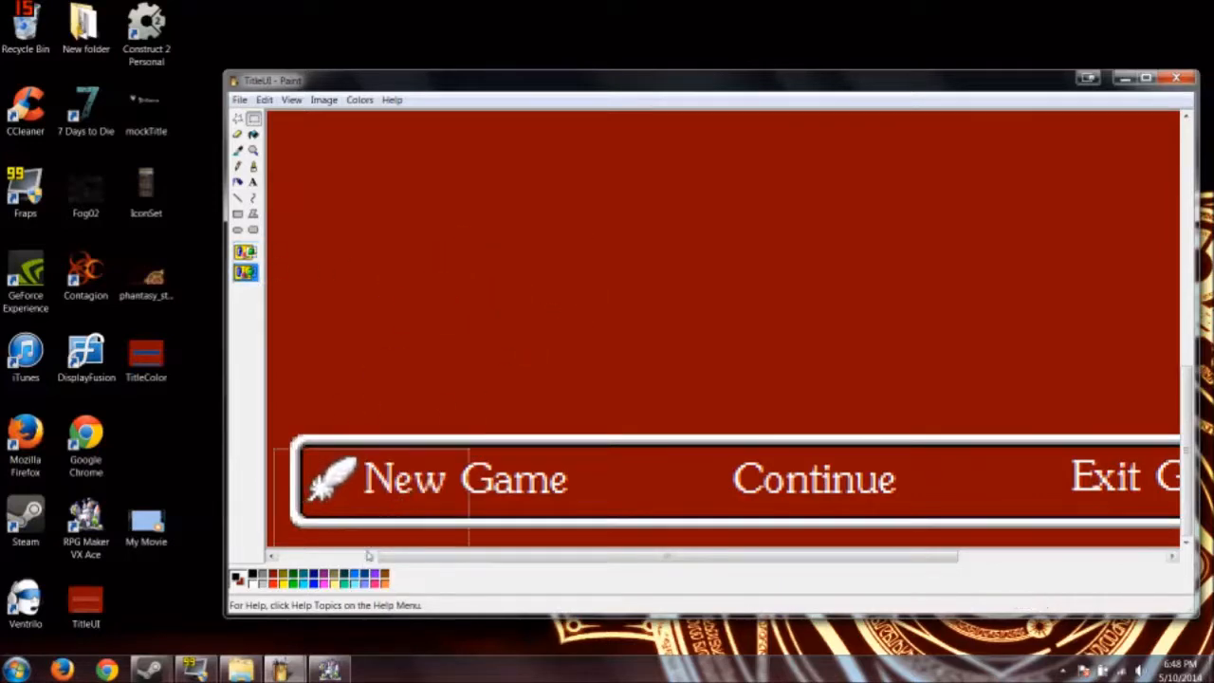
{"action": "left_click", "coordinate": [496, 373]}
Step: Check the feather's placement beside New Game at normal and enlarged magnification
{"action": "left_click", "coordinate": [252, 150]}
{"action": "left_click", "coordinate": [310, 215]}
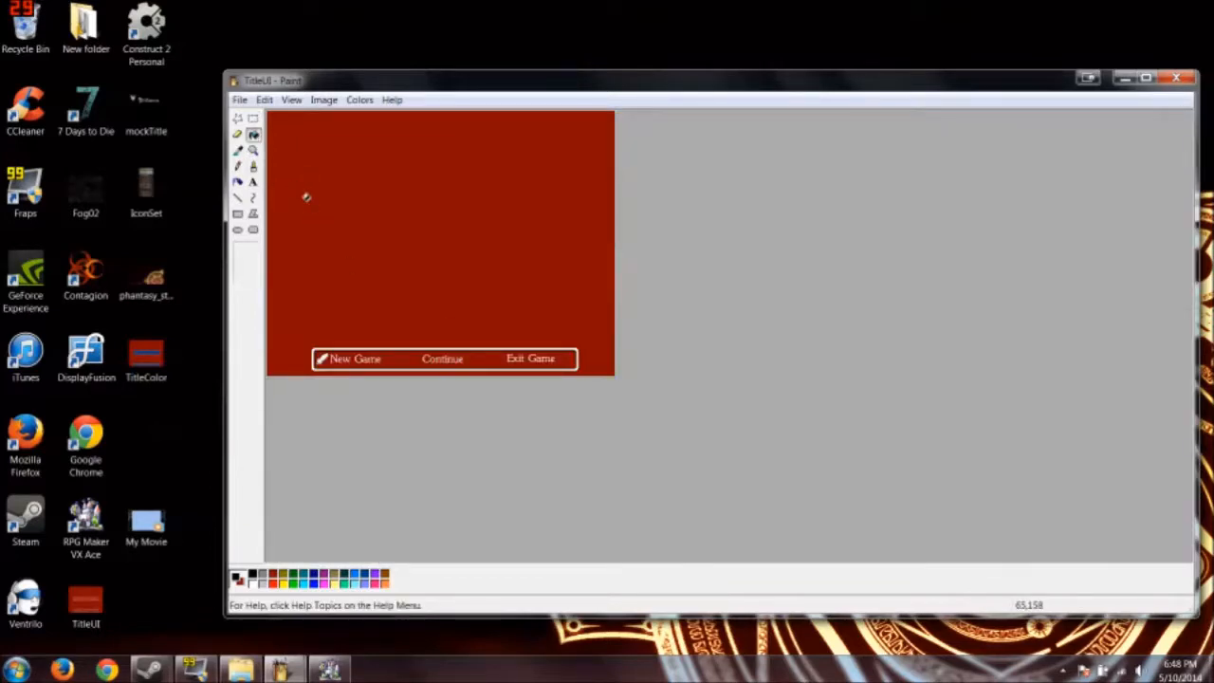
{"action": "left_click", "coordinate": [253, 150]}
{"action": "left_click", "coordinate": [248, 264]}
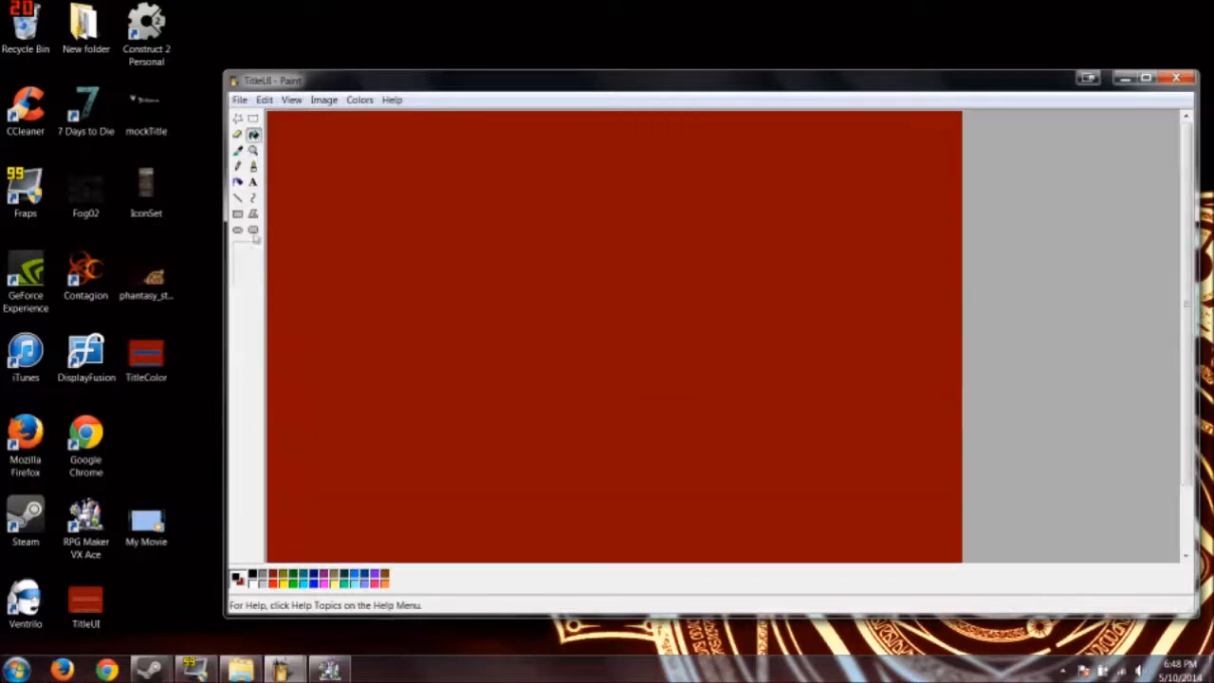
{"action": "left_click", "coordinate": [253, 150]}
{"action": "left_click", "coordinate": [279, 177]}
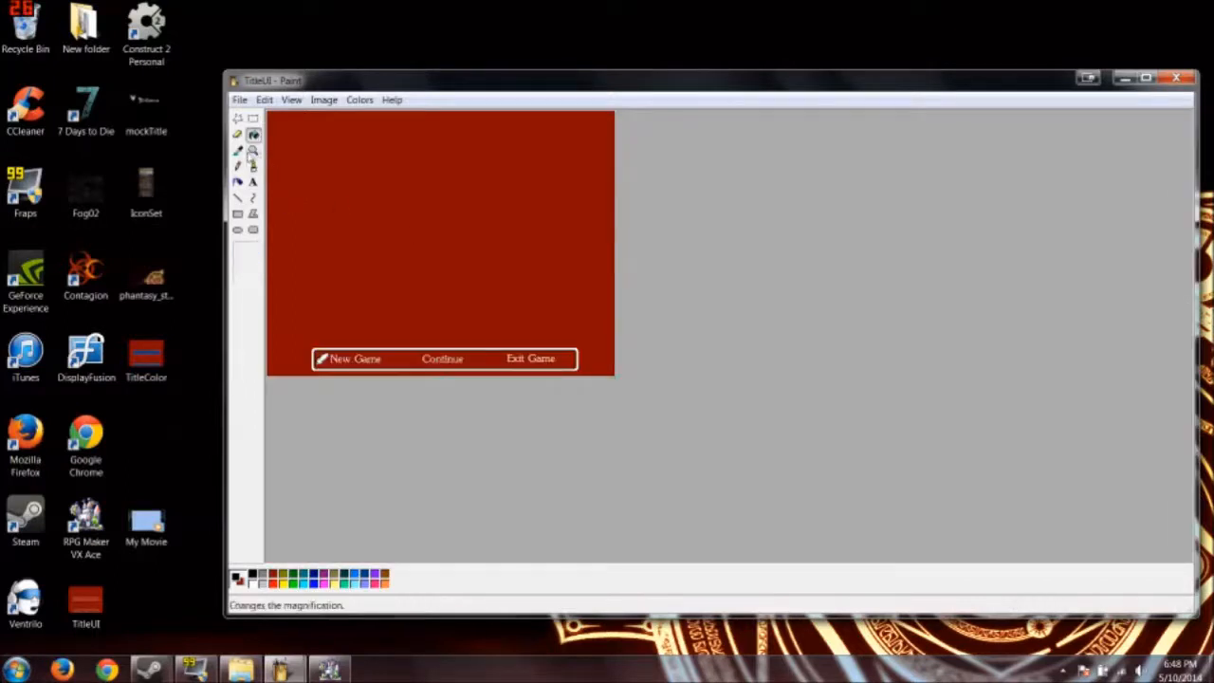
{"action": "left_click", "coordinate": [247, 256]}
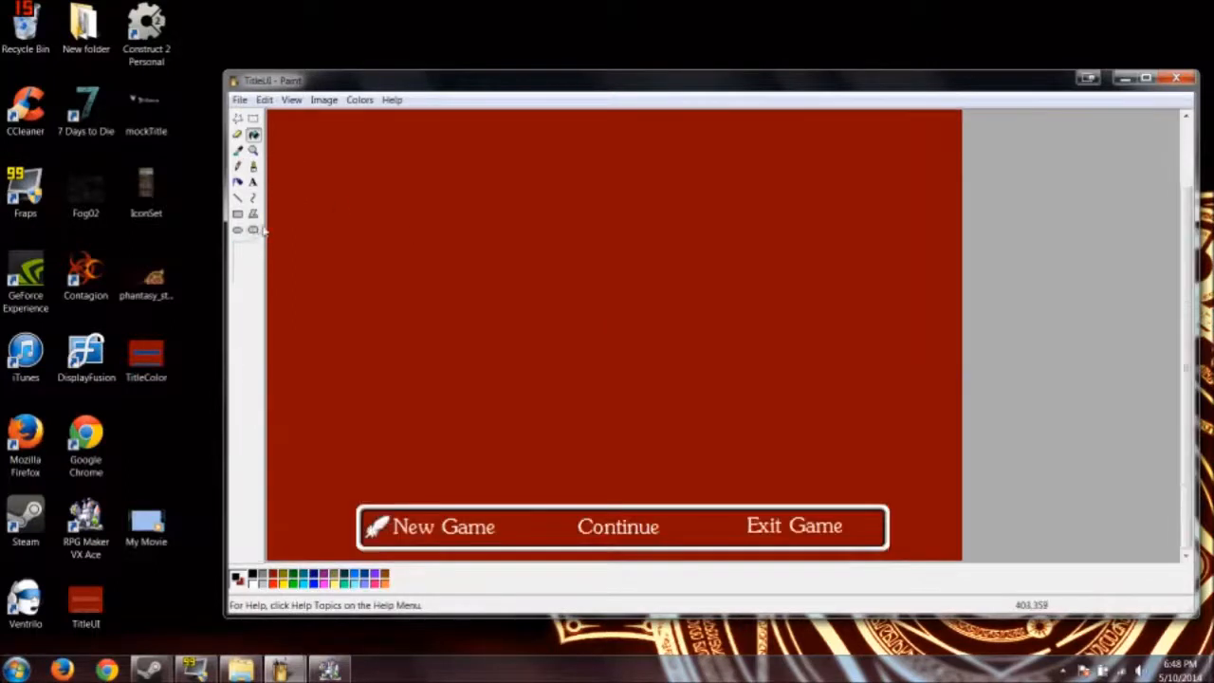
Step: Erase the New Game, Continue and Exit Game text along with the menu box beyond the feather
{"action": "left_click", "coordinate": [253, 118]}
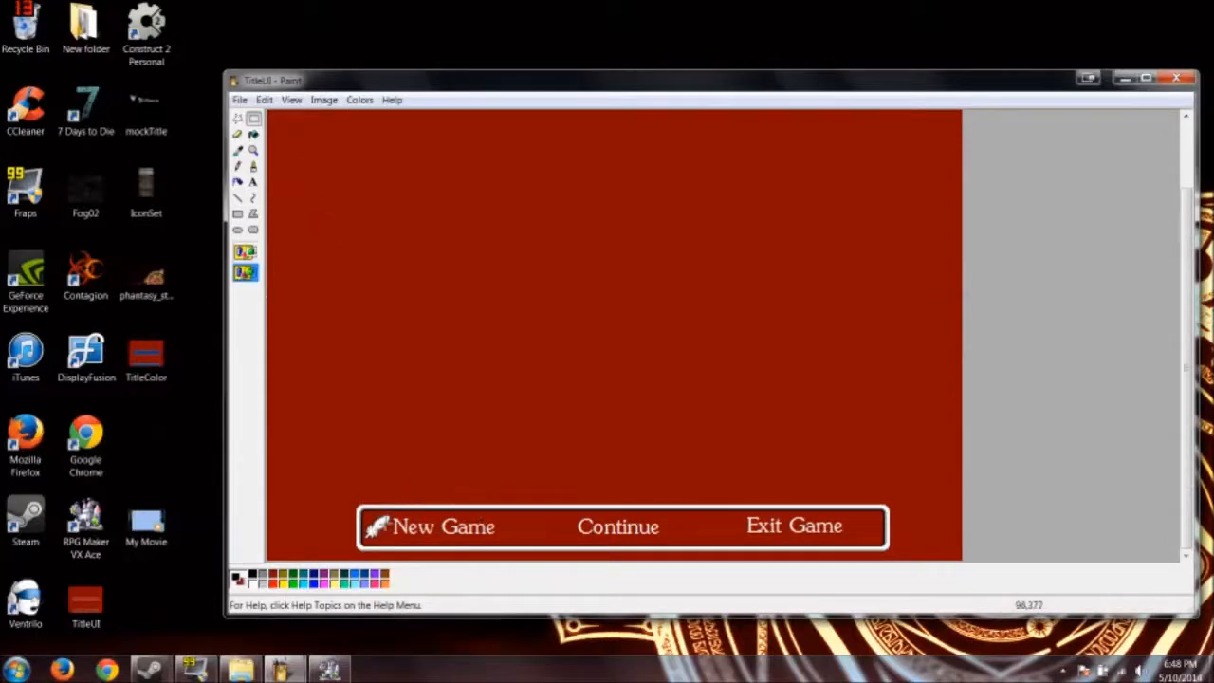
{"action": "left_click_drag", "start_coordinate": [392, 503], "coordinate": [614, 560]}
{"action": "left_click_drag", "start_coordinate": [765, 587], "coordinate": [1012, 584]}
{"action": "key", "text": "Delete"}
{"action": "left_click_drag", "start_coordinate": [306, 484], "coordinate": [415, 502]}
{"action": "left_click", "coordinate": [401, 517]}
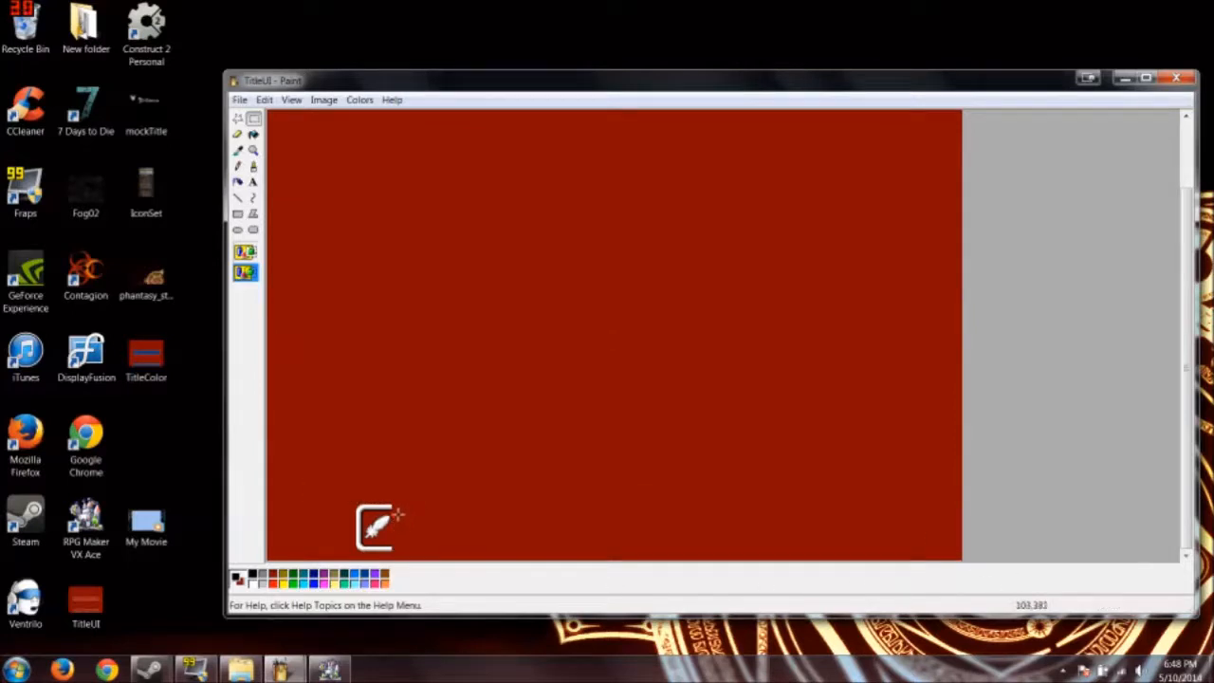
Step: Erase the remaining piece of menu frame around the feather so that only the feather stays on the red background
{"action": "mouse_move", "coordinate": [341, 496]}
{"action": "left_mouse_down"}
{"action": "mouse_move", "coordinate": [398, 508]}
{"action": "mouse_move", "coordinate": [360, 560]}
{"action": "mouse_move", "coordinate": [428, 562]}
{"action": "left_mouse_up"}
{"action": "left_click", "coordinate": [343, 518]}
{"action": "key", "text": "Delete"}
{"action": "key", "text": "Delete"}
Step: Save the image to the desktop under the new name Select_NewGame as a 24-bit bitmap
{"action": "left_click", "coordinate": [240, 99]}
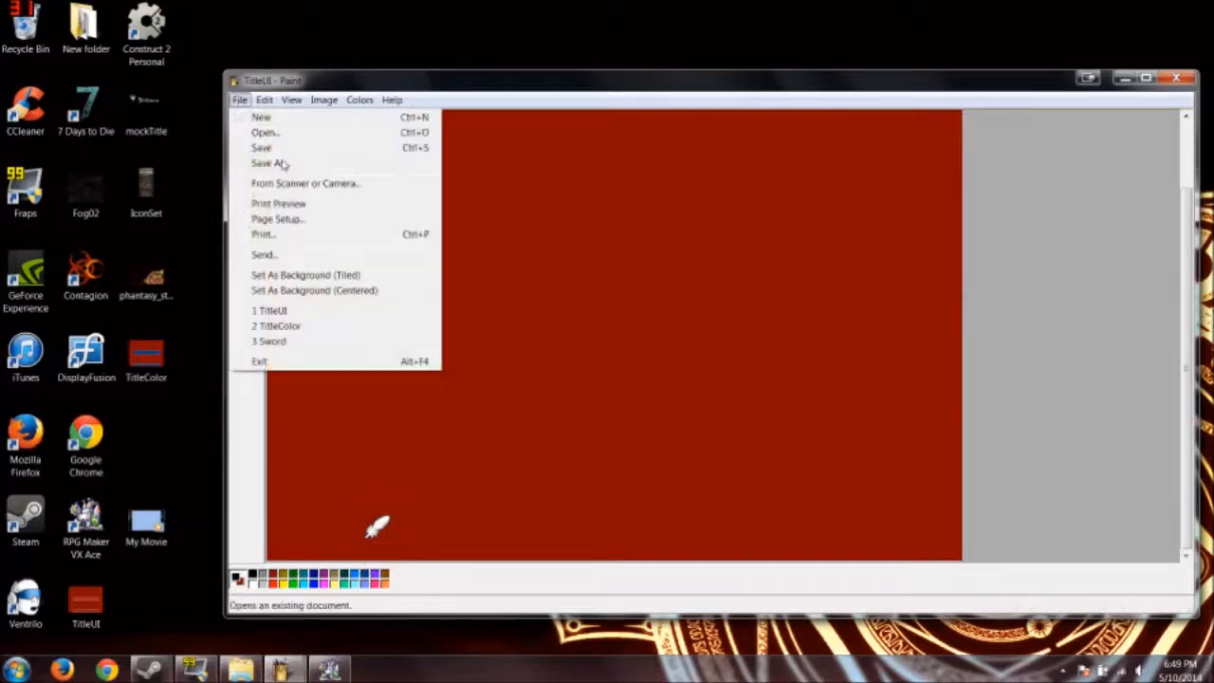
{"action": "left_click", "coordinate": [283, 163]}
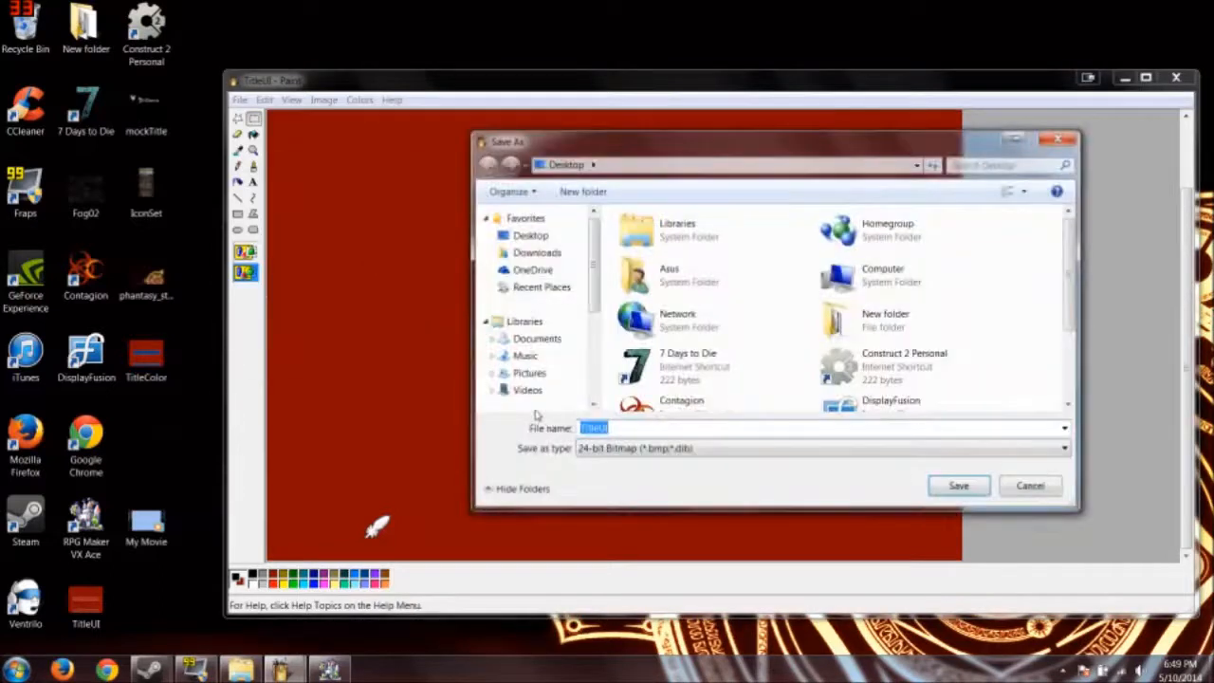
{"action": "type", "text": "Sc"}
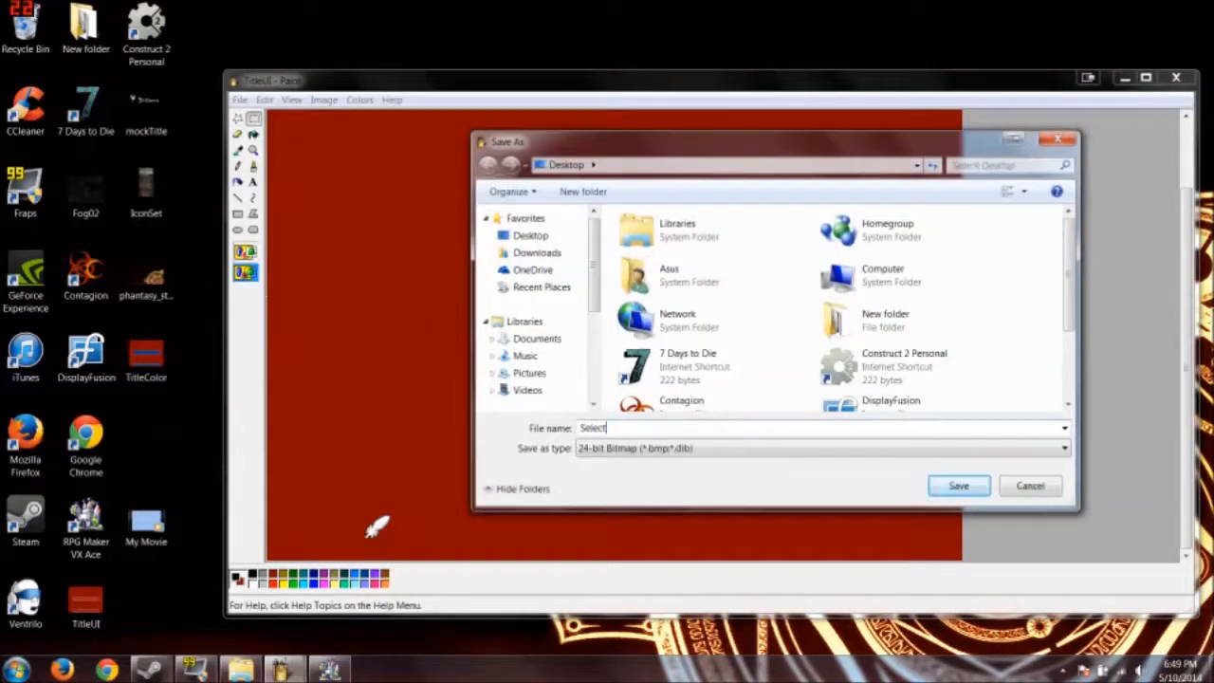
{"action": "key", "text": "Return"}
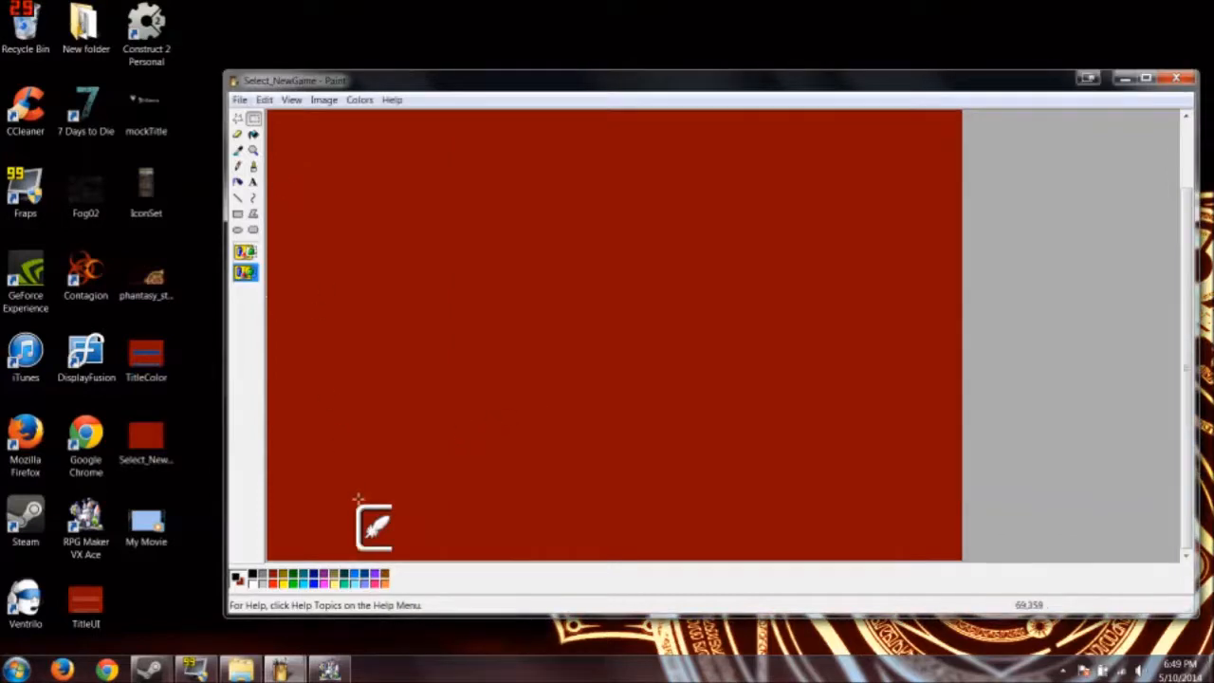
Step: Open the TitleUI image from the desktop in Paint in place of the Select_NewGame image
{"action": "left_click_drag", "start_coordinate": [362, 511], "coordinate": [418, 543]}
{"action": "left_click", "coordinate": [98, 599]}
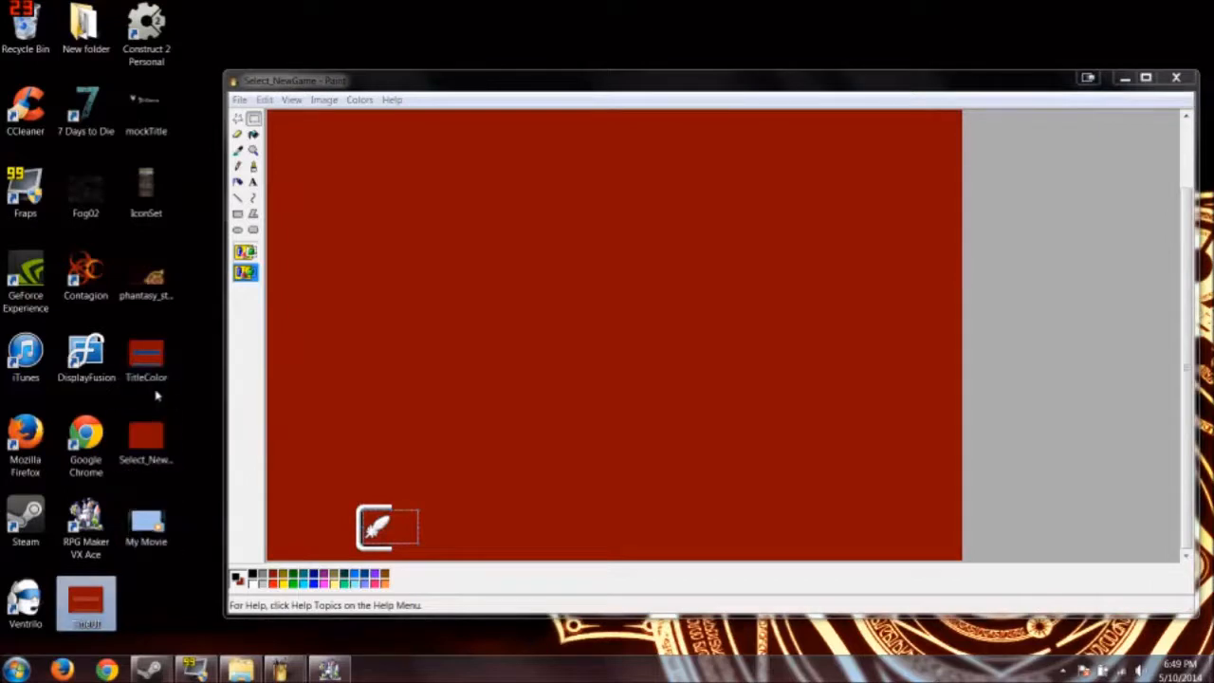
{"action": "left_click_drag", "start_coordinate": [95, 600], "coordinate": [443, 360]}
{"action": "left_click", "coordinate": [749, 382]}
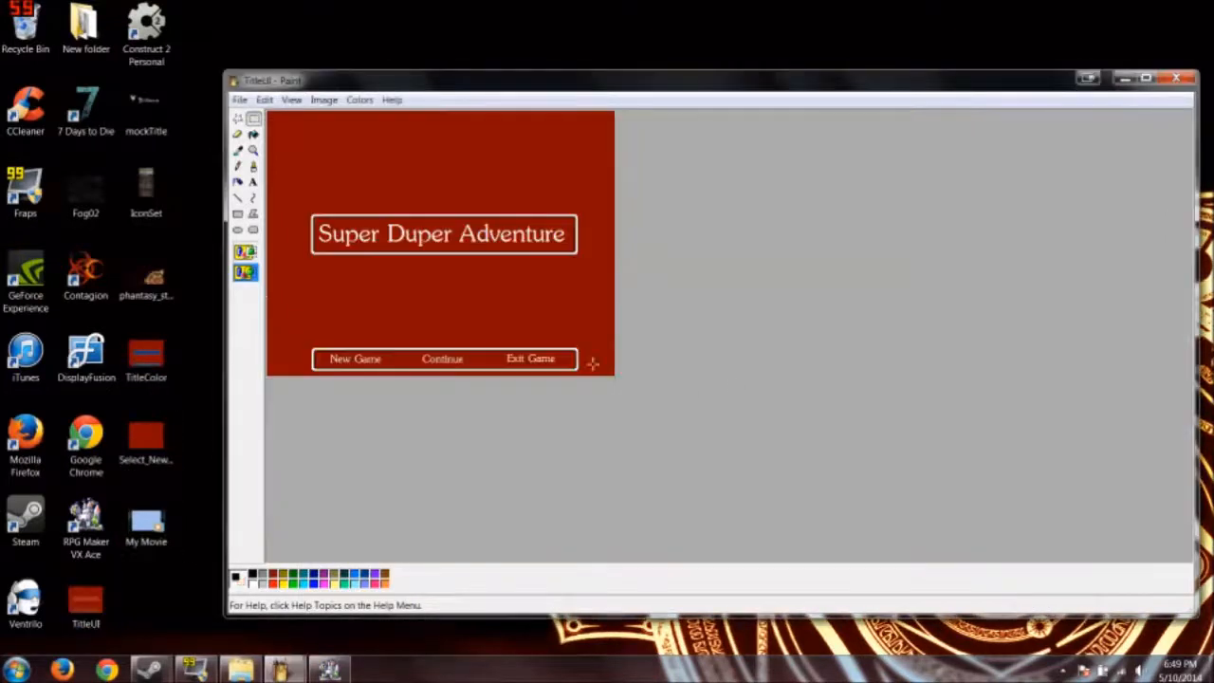
Step: Erase the framed Super Duper Adventure title and fill its area with the red background colour
{"action": "left_click_drag", "start_coordinate": [288, 190], "coordinate": [602, 275]}
{"action": "left_click_drag", "start_coordinate": [370, 241], "coordinate": [699, 272]}
{"action": "left_click", "coordinate": [253, 135]}
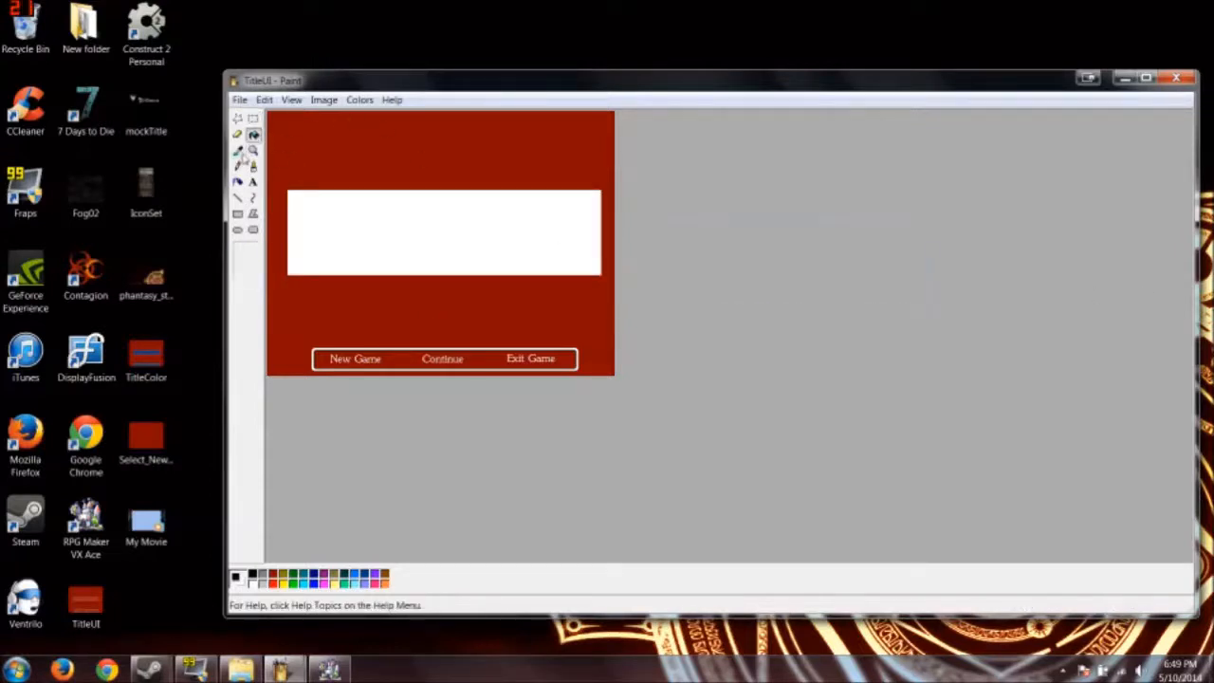
{"action": "left_click", "coordinate": [352, 204]}
{"action": "right_click", "coordinate": [331, 215]}
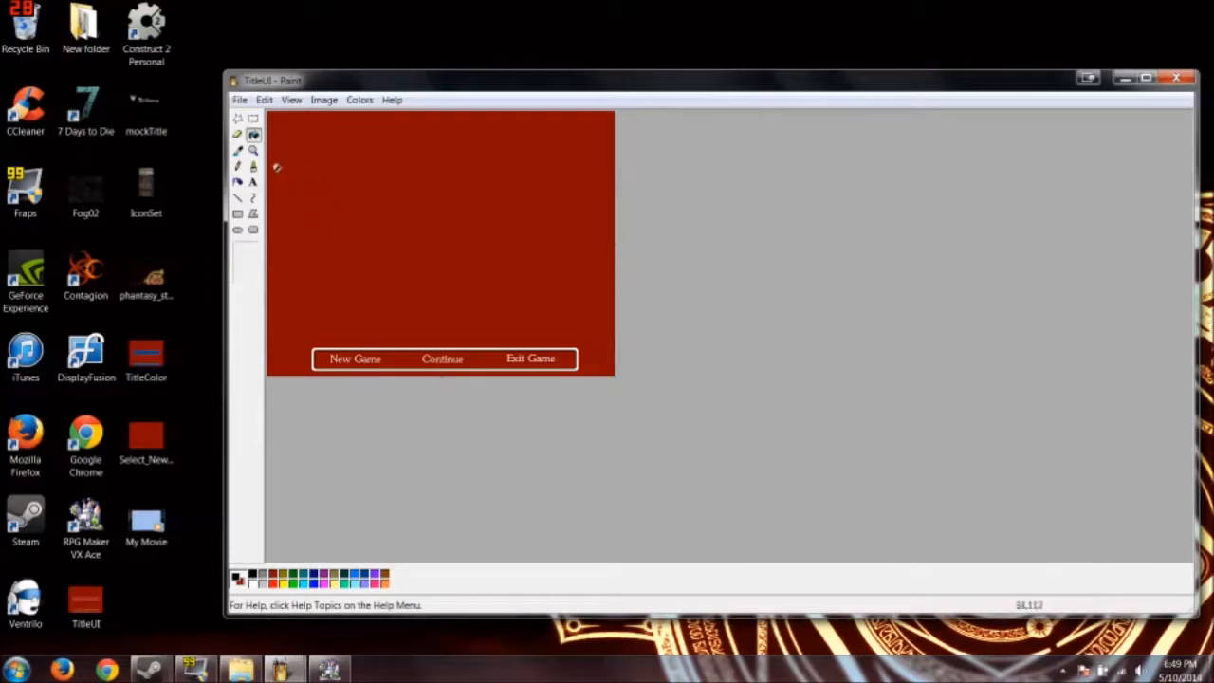
Step: Enlarge the menu box with its options and open a blank Sticky Notes note for recording offsets
{"action": "left_click", "coordinate": [255, 150]}
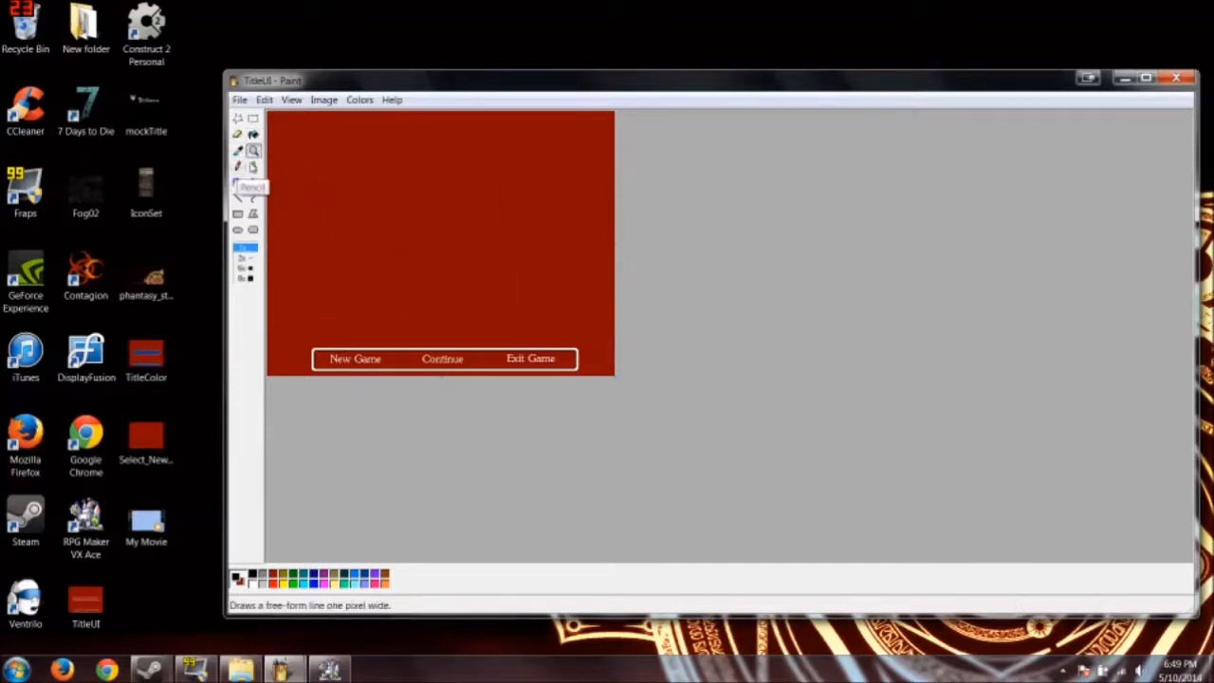
{"action": "left_click", "coordinate": [484, 322]}
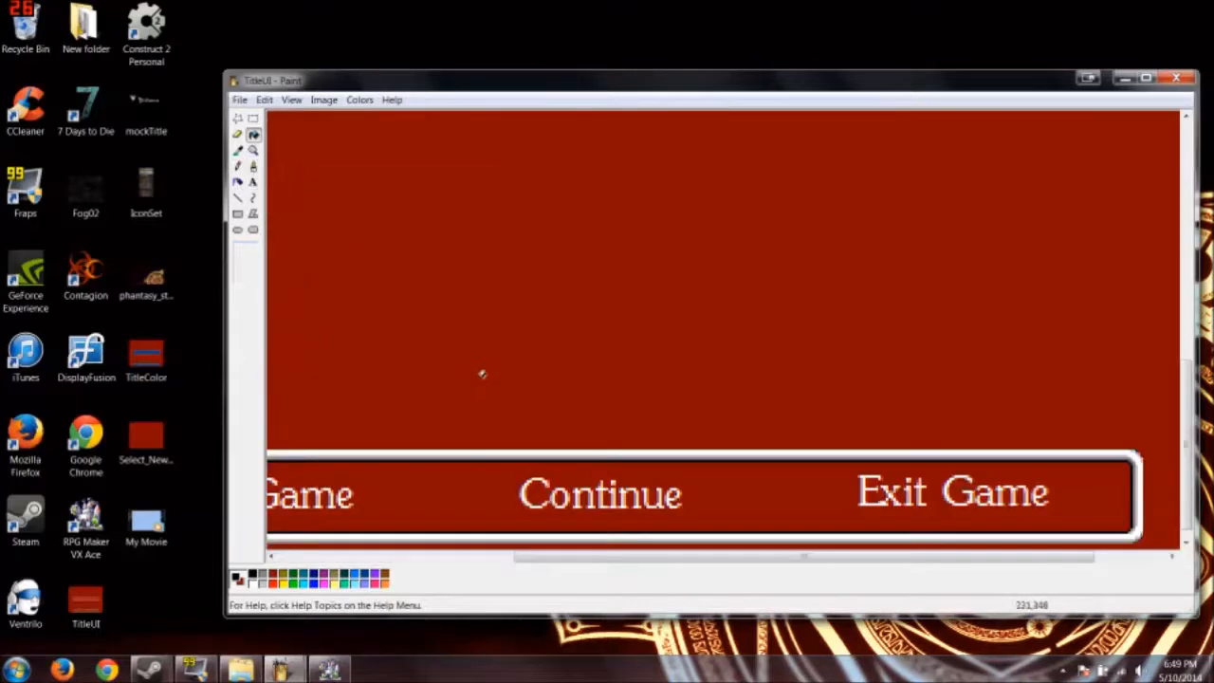
{"action": "left_click", "coordinate": [238, 118]}
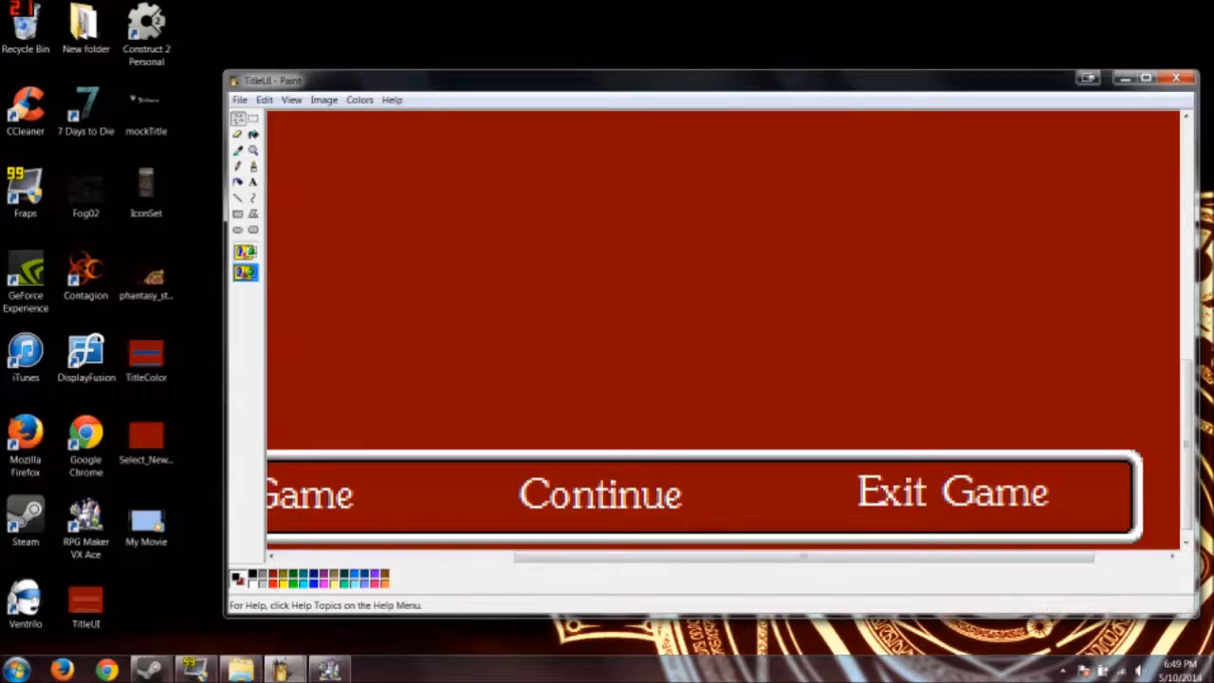
{"action": "key", "text": "super"}
{"action": "type", "text": "sticky notes"}
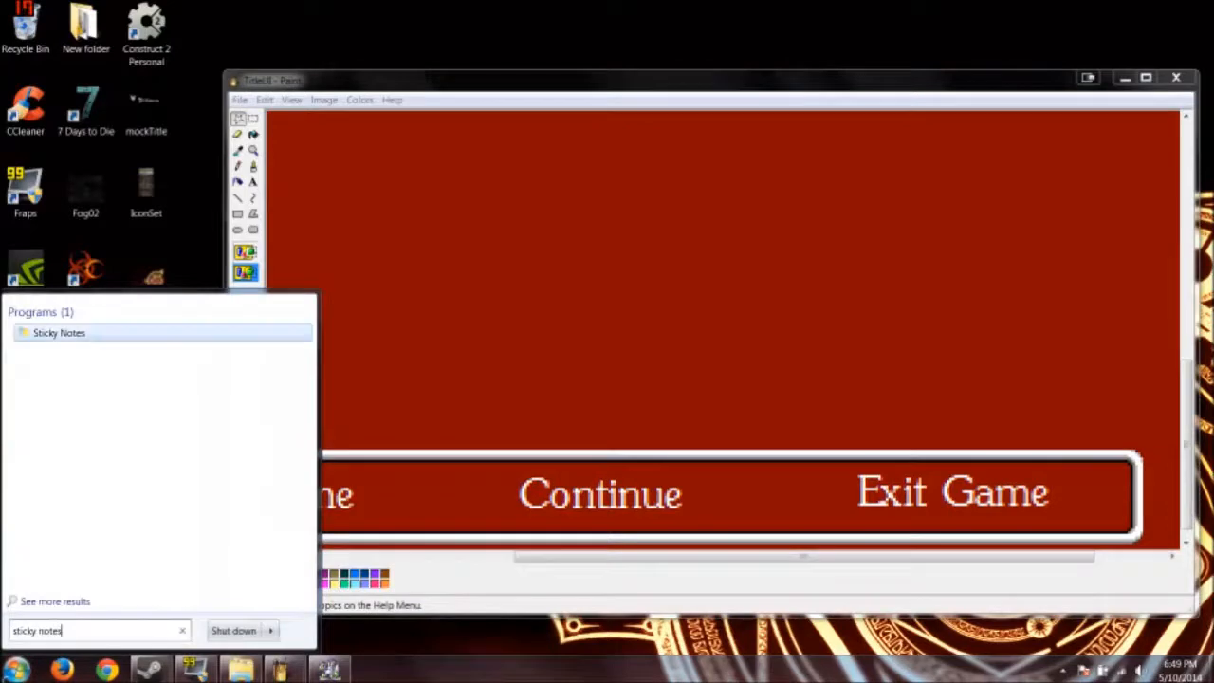
{"action": "key", "text": "Return"}
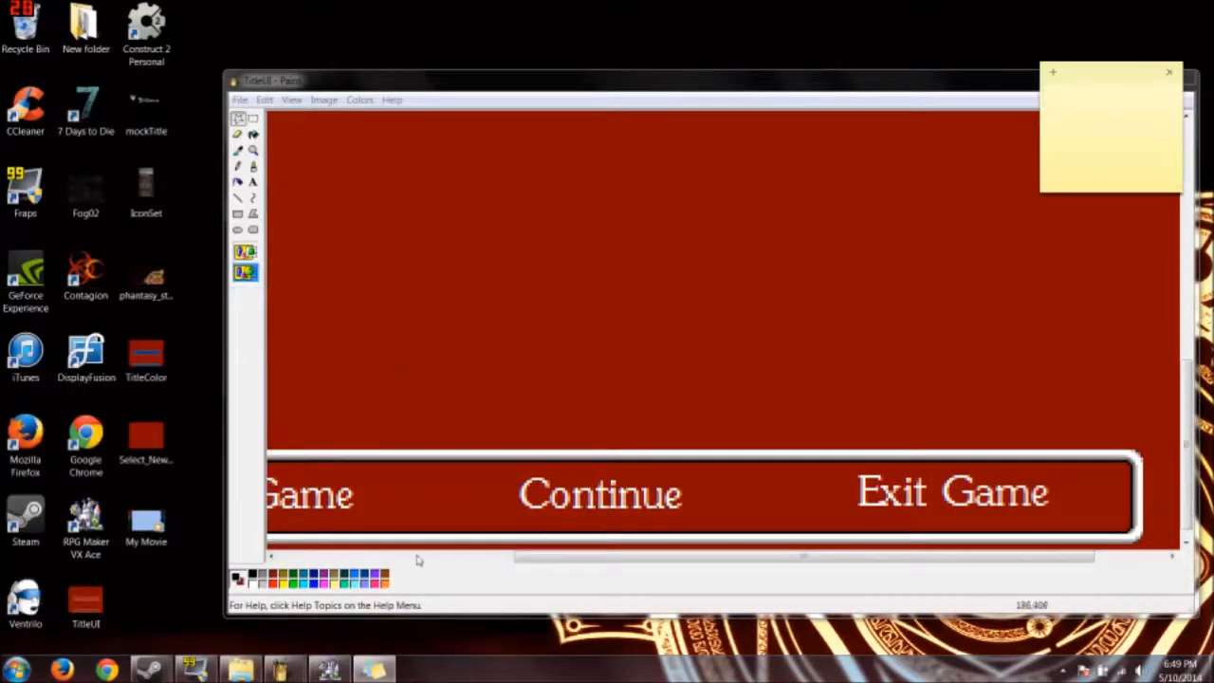
Step: Calculate the horizontal offset from New Game, starting at 90, to Continue in Calculator and record 142 on the sticky note
{"action": "left_click_drag", "start_coordinate": [544, 558], "coordinate": [413, 580]}
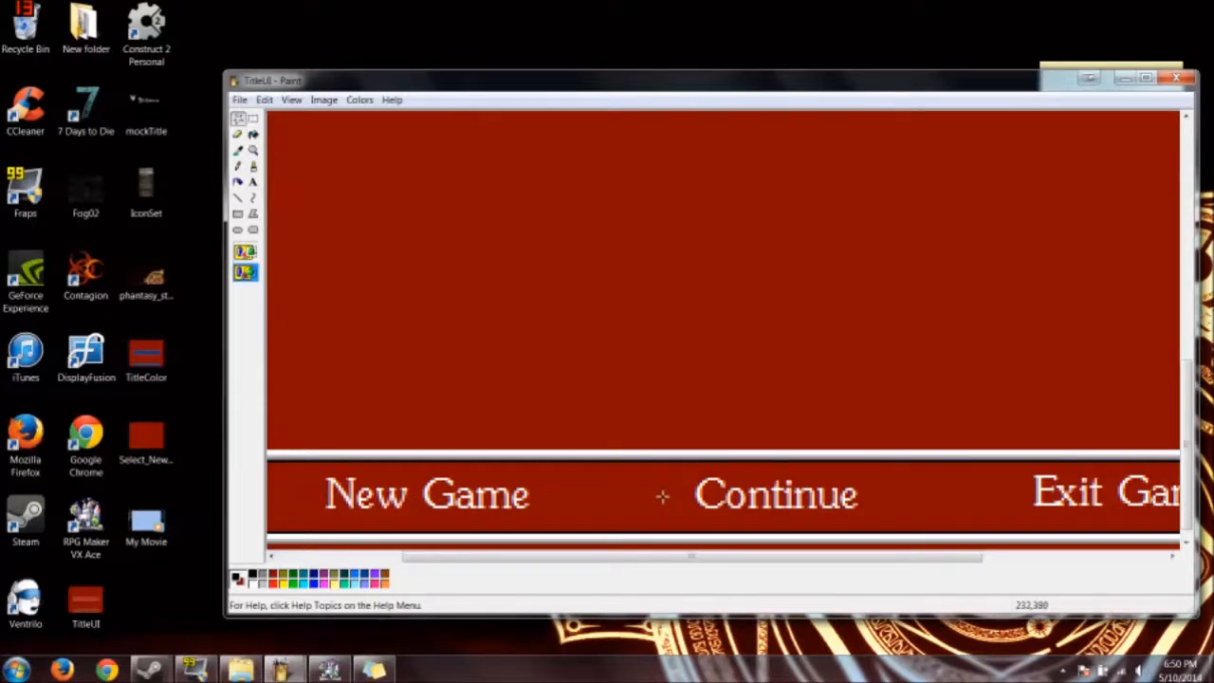
{"action": "key", "text": "super"}
{"action": "type", "text": "calc"}
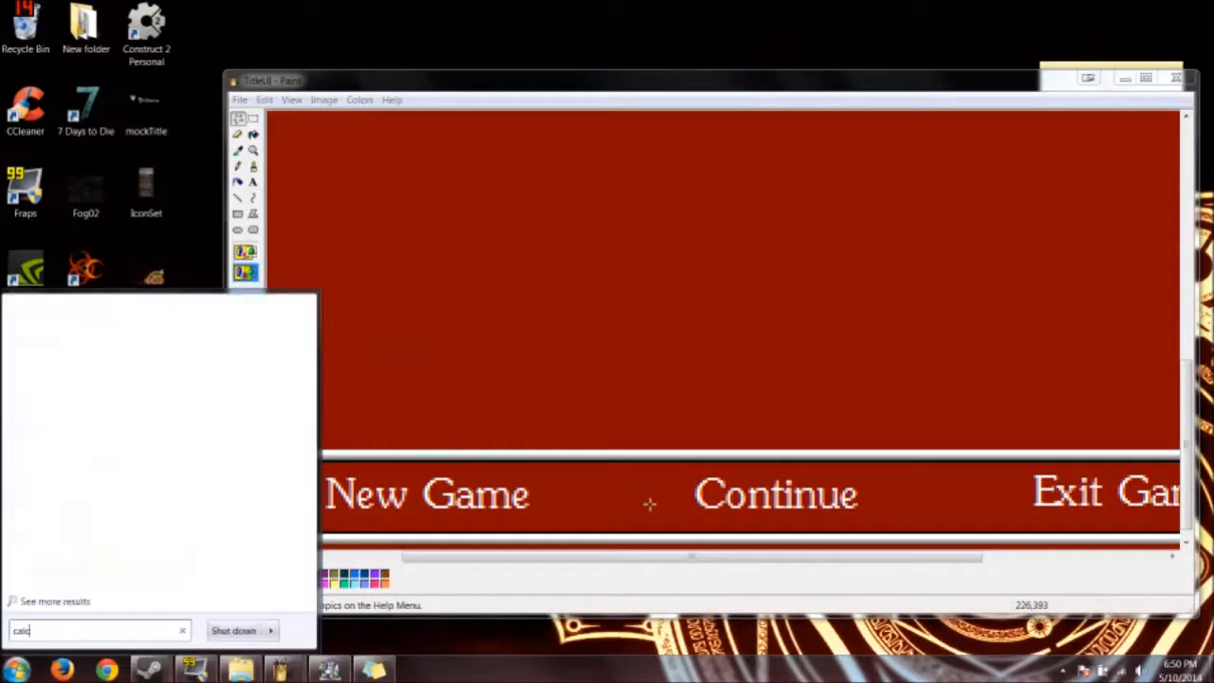
{"action": "key", "text": "Return"}
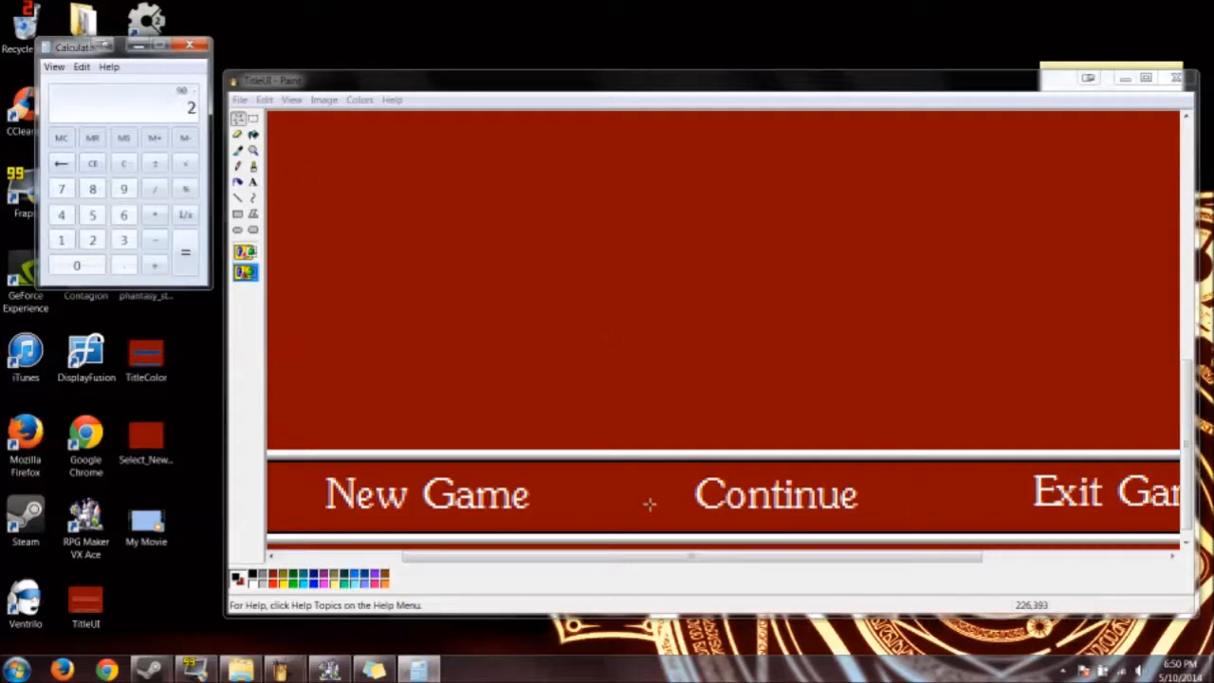
{"action": "key", "text": "Return"}
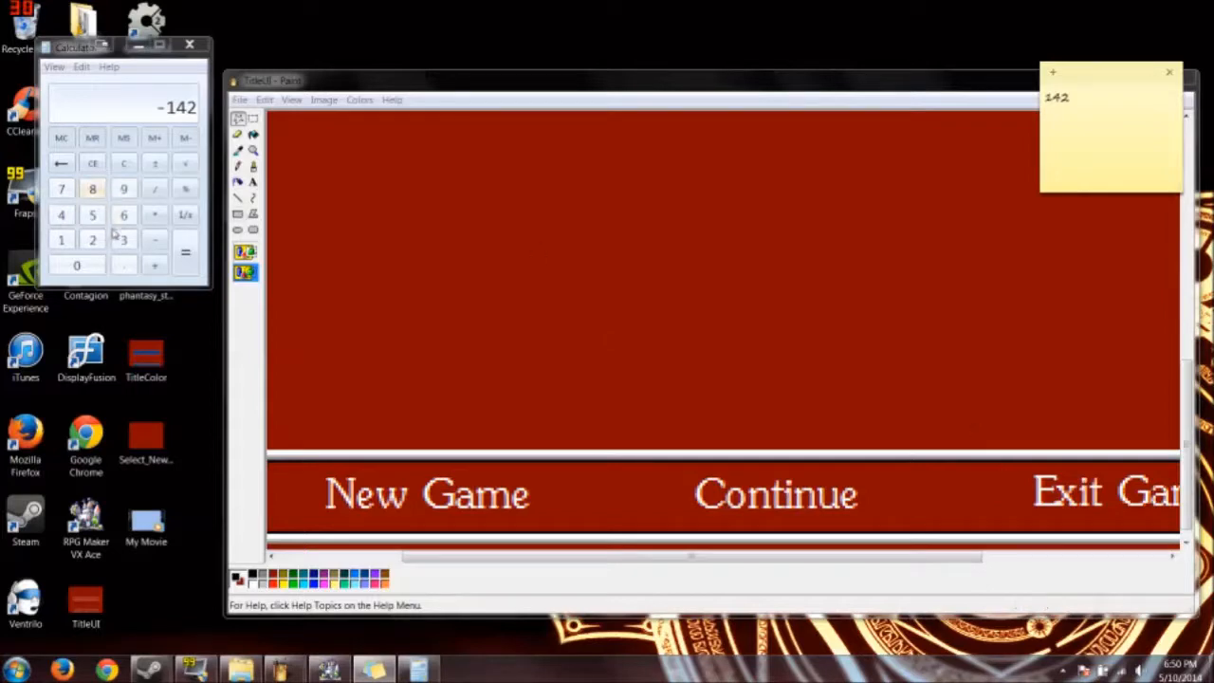
{"action": "left_click", "coordinate": [134, 168]}
{"action": "left_click", "coordinate": [93, 240]}
{"action": "left_click", "coordinate": [123, 240]}
{"action": "left_click", "coordinate": [92, 240]}
{"action": "left_click", "coordinate": [155, 240]}
{"action": "left_click", "coordinate": [124, 241]}
{"action": "left_click", "coordinate": [94, 217]}
{"action": "left_click", "coordinate": [187, 249]}
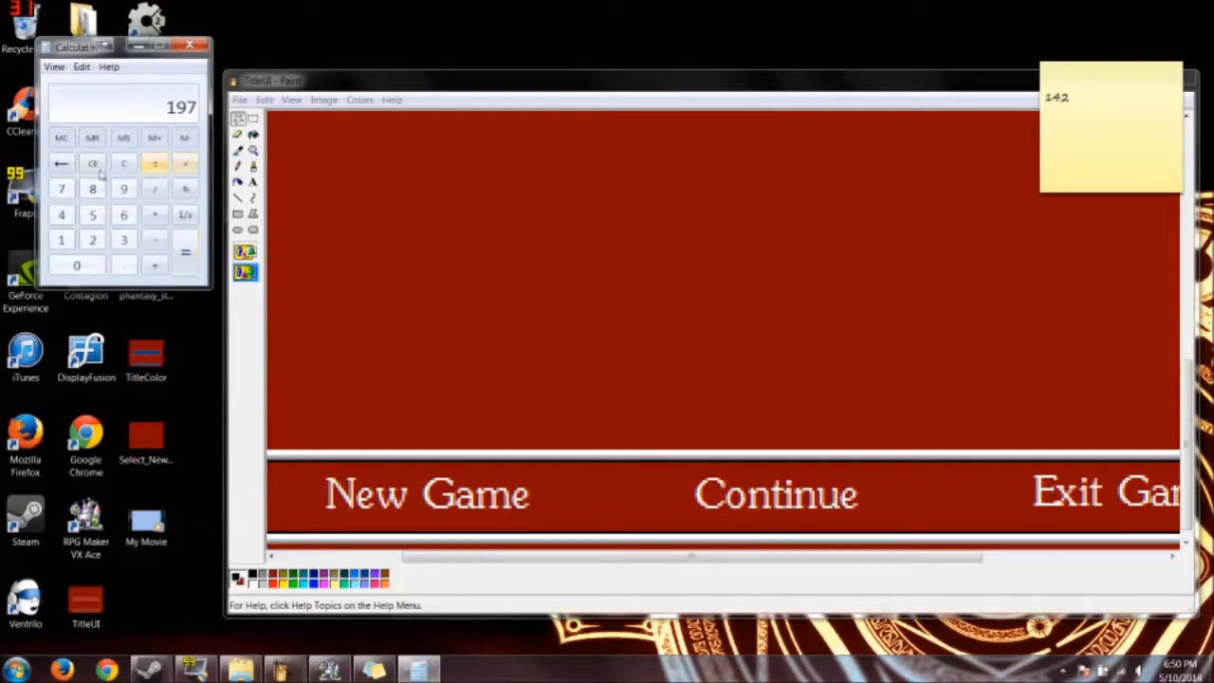
{"action": "left_click", "coordinate": [132, 165]}
{"action": "type", "text": "265"}
{"action": "key", "text": "Return"}
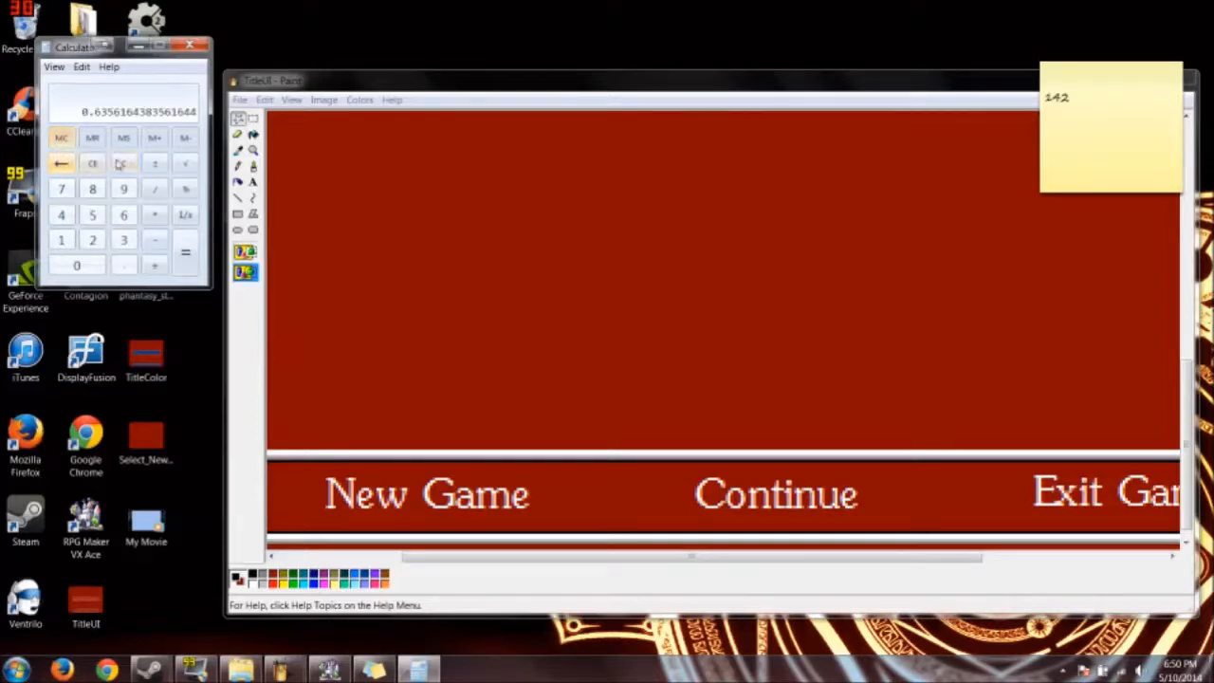
Step: Calculate the horizontal offset from Continue, starting at 232, to Exit Game and record 133 on the sticky note below 142
{"action": "left_click", "coordinate": [119, 164]}
{"action": "type", "text": "232"}
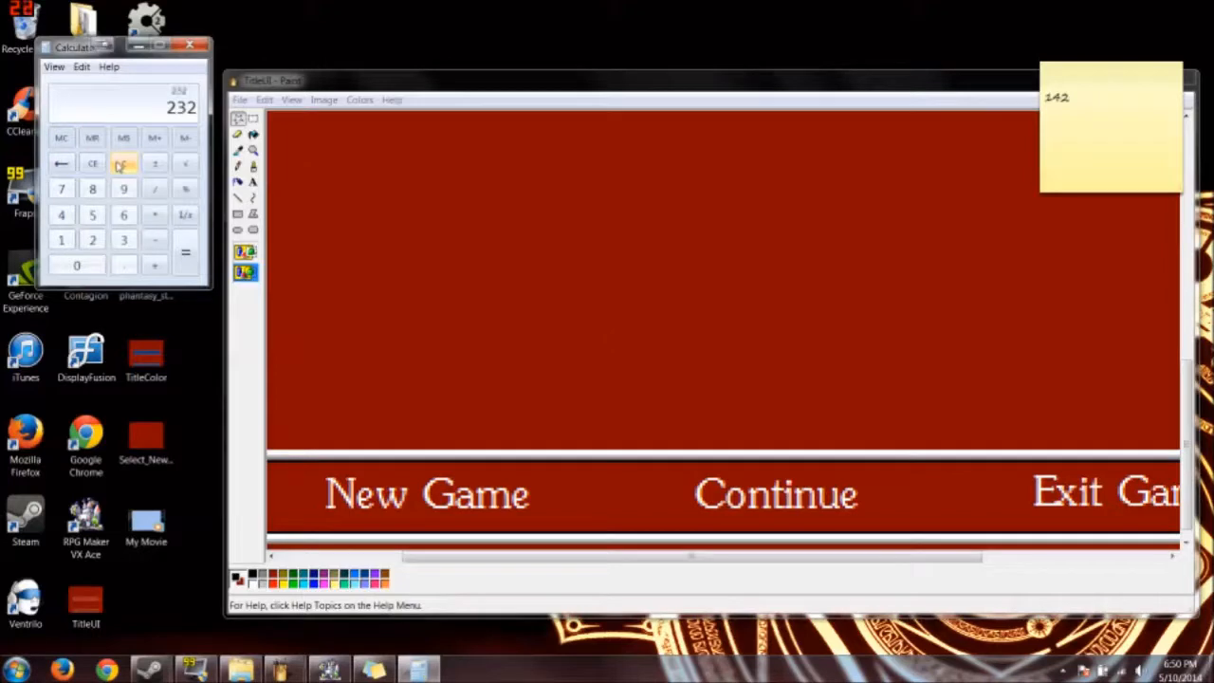
{"action": "type", "text": "65"}
{"action": "key", "text": "Return"}
{"action": "left_click", "coordinate": [1082, 98]}
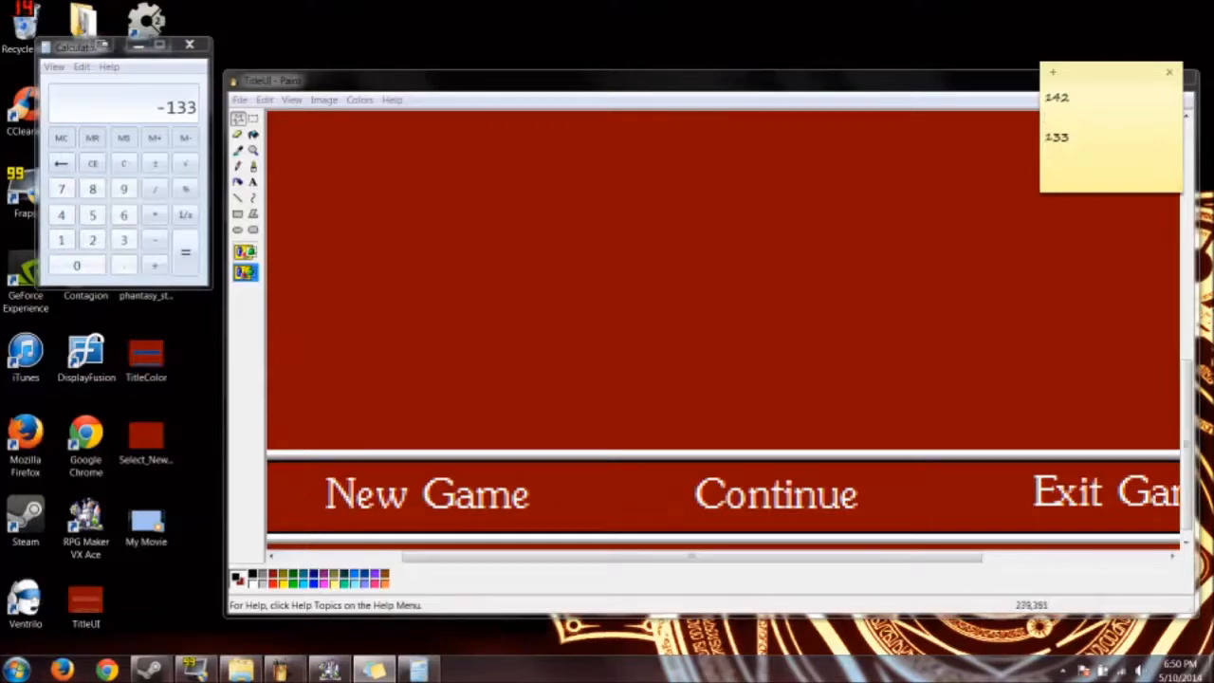
Step: Add the two noted offsets, 142 and 133, in Calculator
{"action": "key", "text": "shift+Up"}
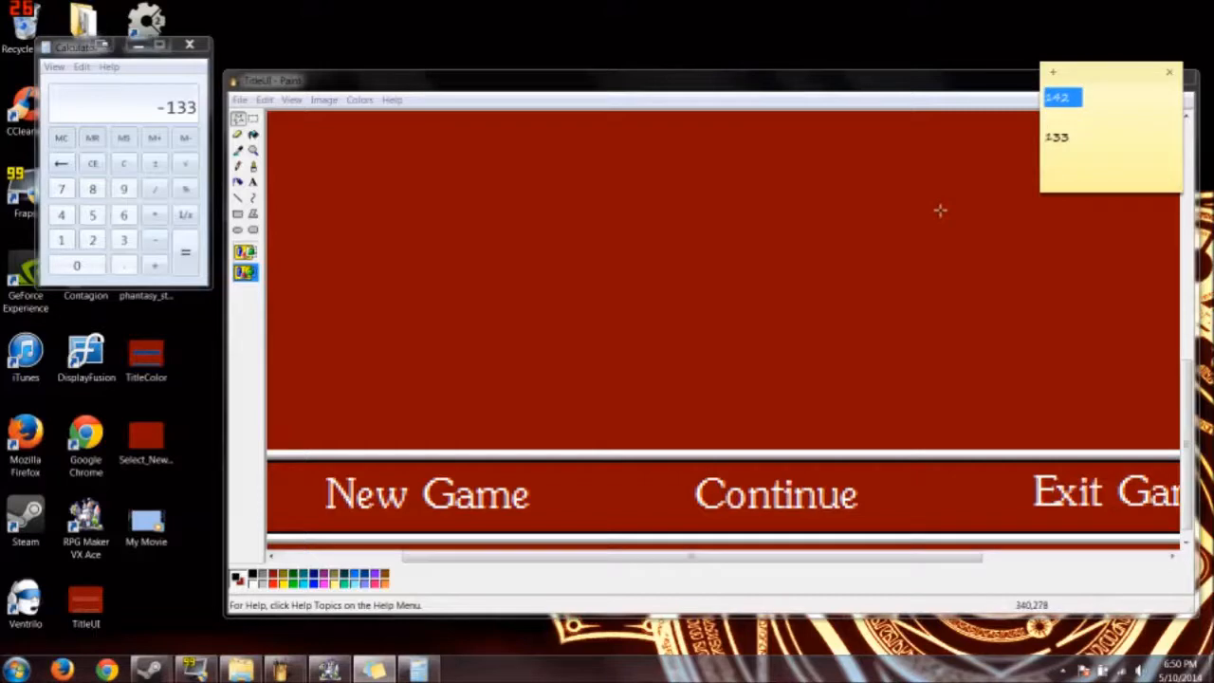
{"action": "left_click_drag", "start_coordinate": [1070, 137], "coordinate": [975, 146]}
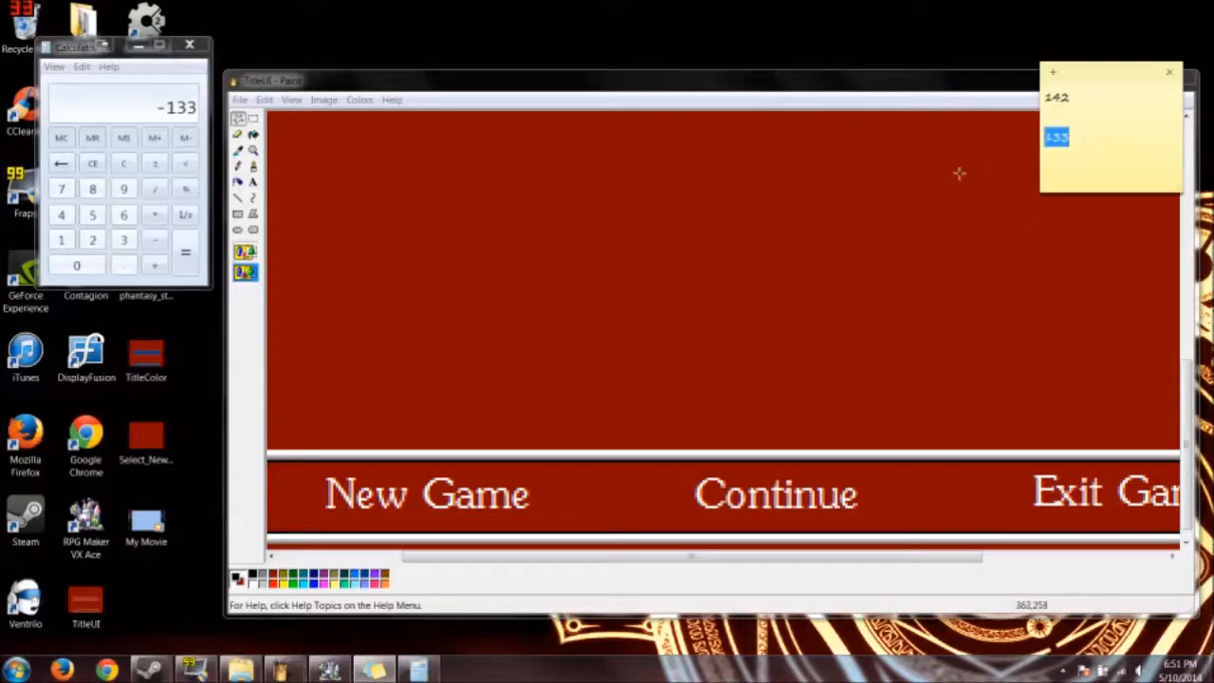
{"action": "left_click", "coordinate": [61, 238]}
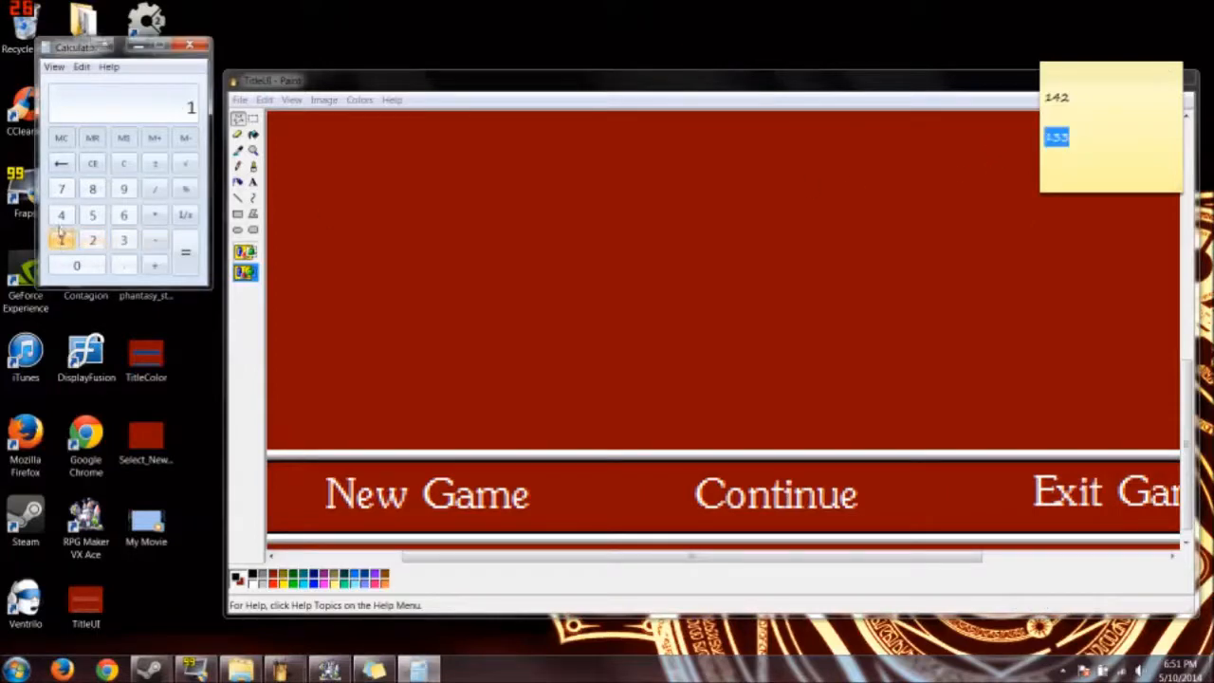
{"action": "left_click", "coordinate": [61, 216]}
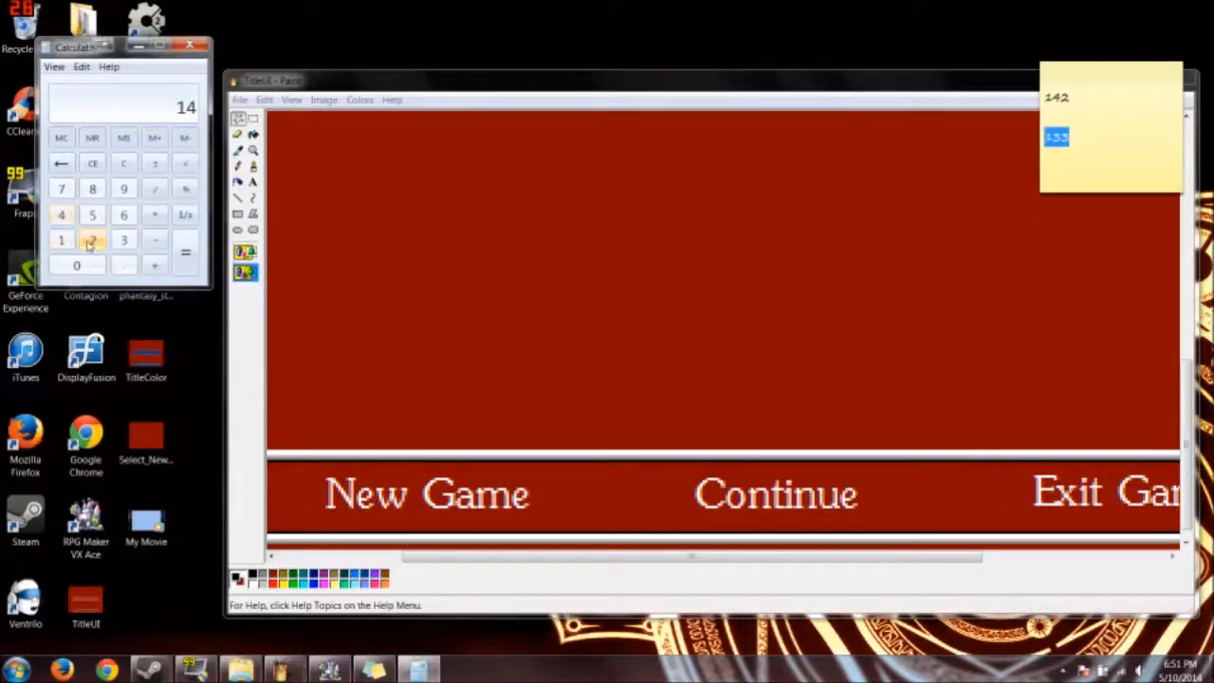
{"action": "left_click", "coordinate": [92, 242]}
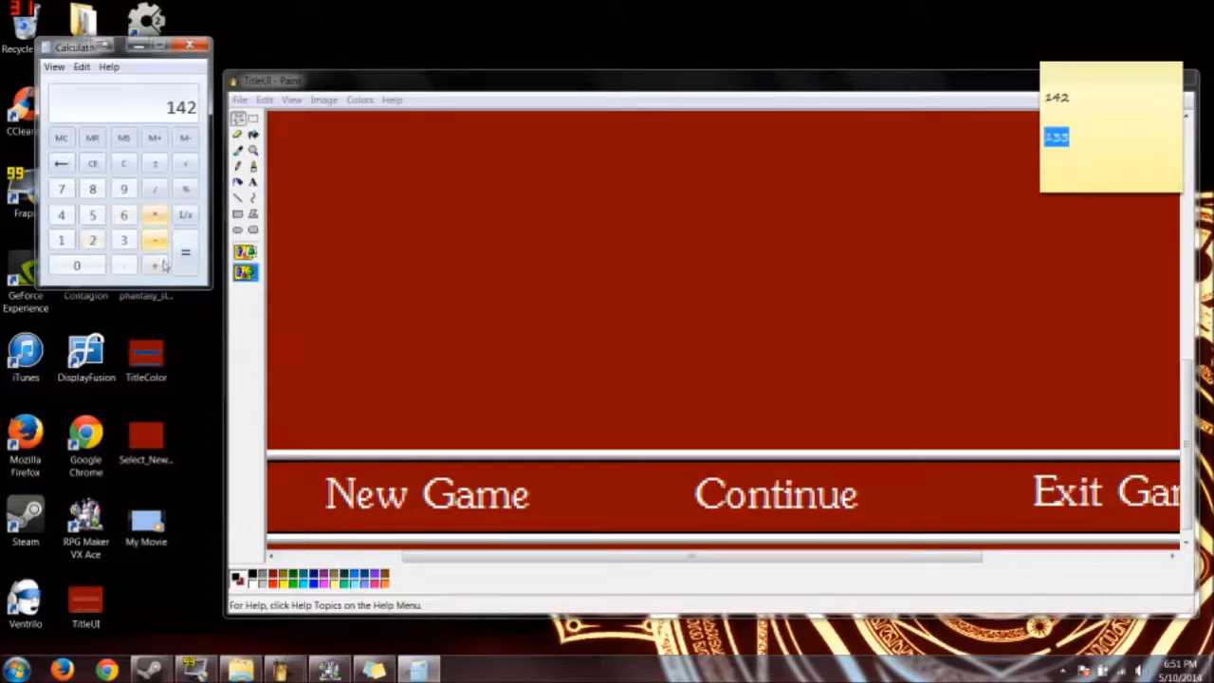
{"action": "left_click", "coordinate": [156, 269]}
{"action": "left_click", "coordinate": [61, 240]}
{"action": "left_click", "coordinate": [123, 240]}
{"action": "left_click", "coordinate": [123, 240]}
{"action": "left_click", "coordinate": [183, 254]}
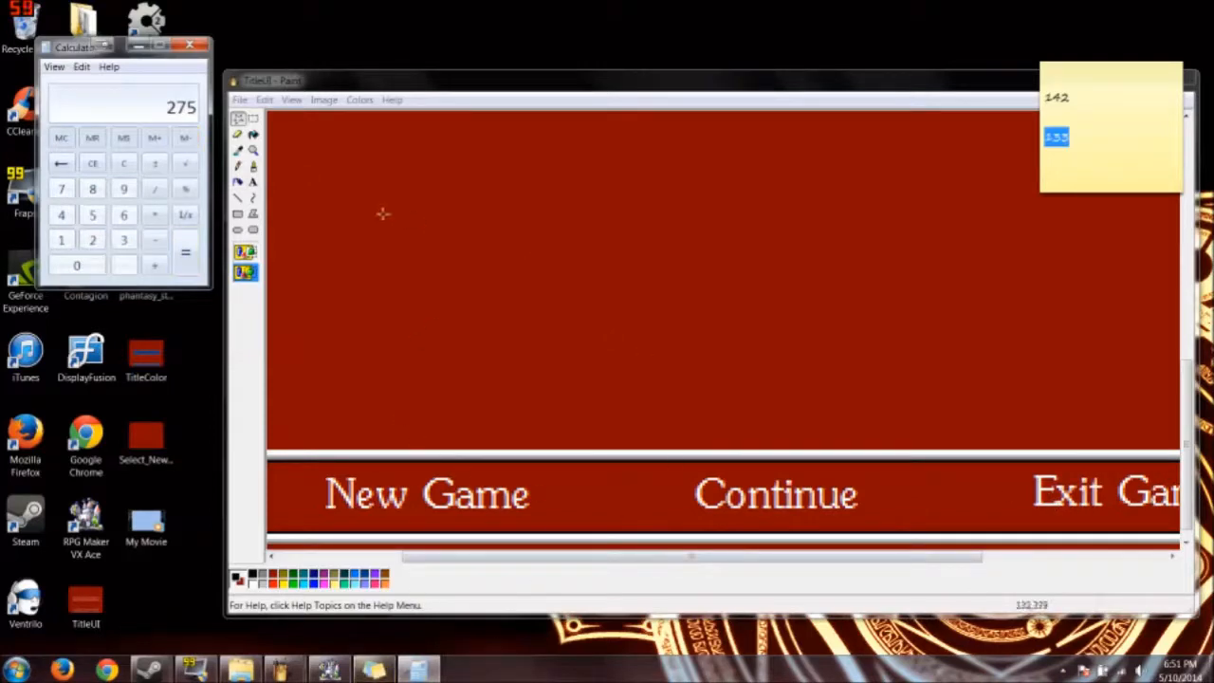
Step: Switch to RPG Maker VX Ace and import Select_NewGame.bmp into Graphics/Pictures, with the red background as transparent and translucent colour
{"action": "left_click", "coordinate": [362, 86]}
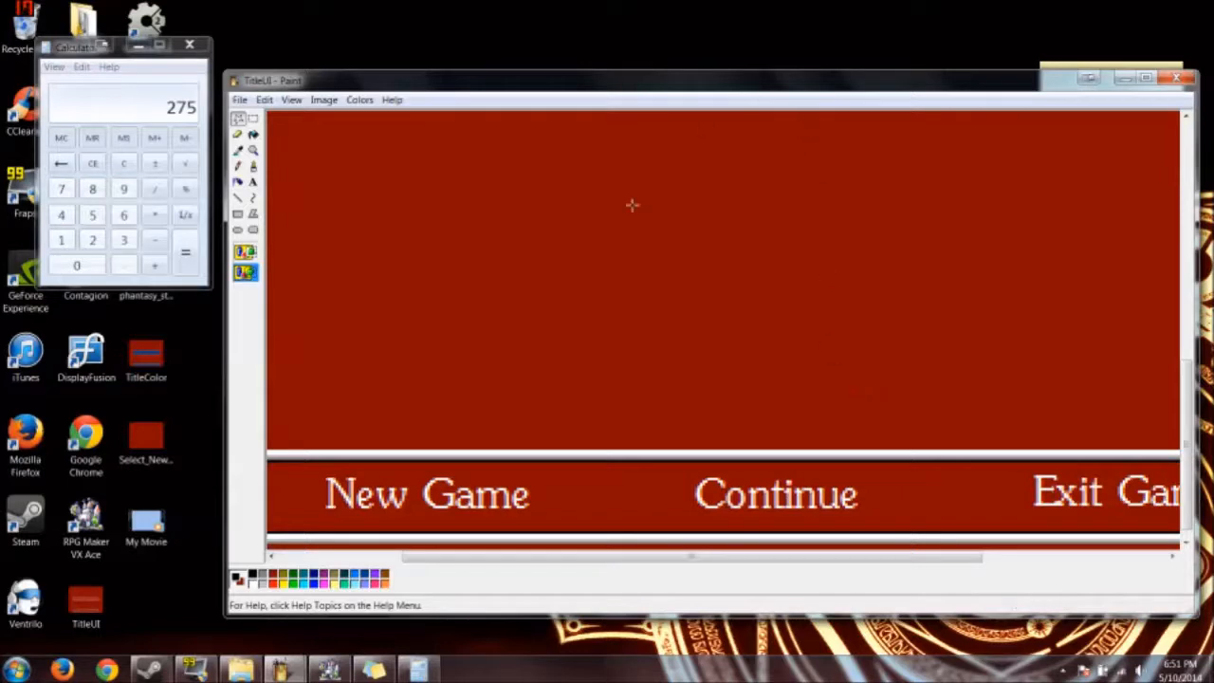
{"action": "left_click", "coordinate": [330, 670]}
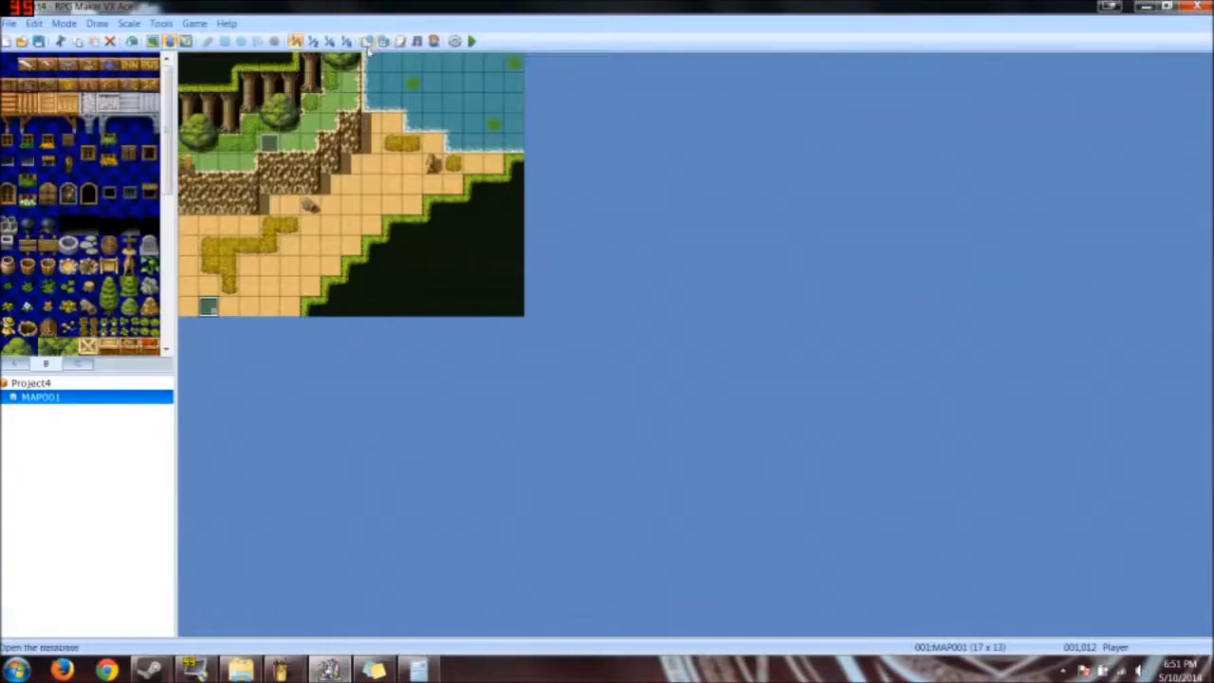
{"action": "left_click", "coordinate": [384, 42]}
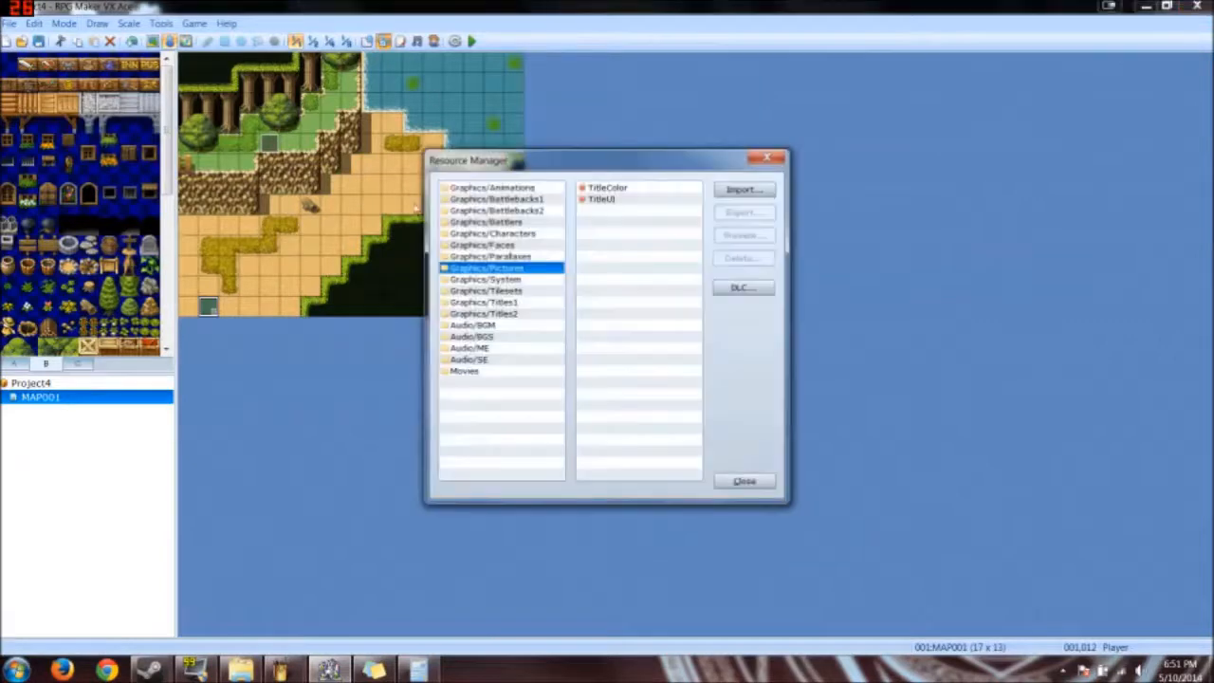
{"action": "left_click", "coordinate": [742, 190]}
{"action": "scroll", "coordinate": [664, 313], "scroll_direction": "down", "scroll_amount": 5}
{"action": "left_click", "coordinate": [780, 313]}
{"action": "double_click", "coordinate": [780, 313]}
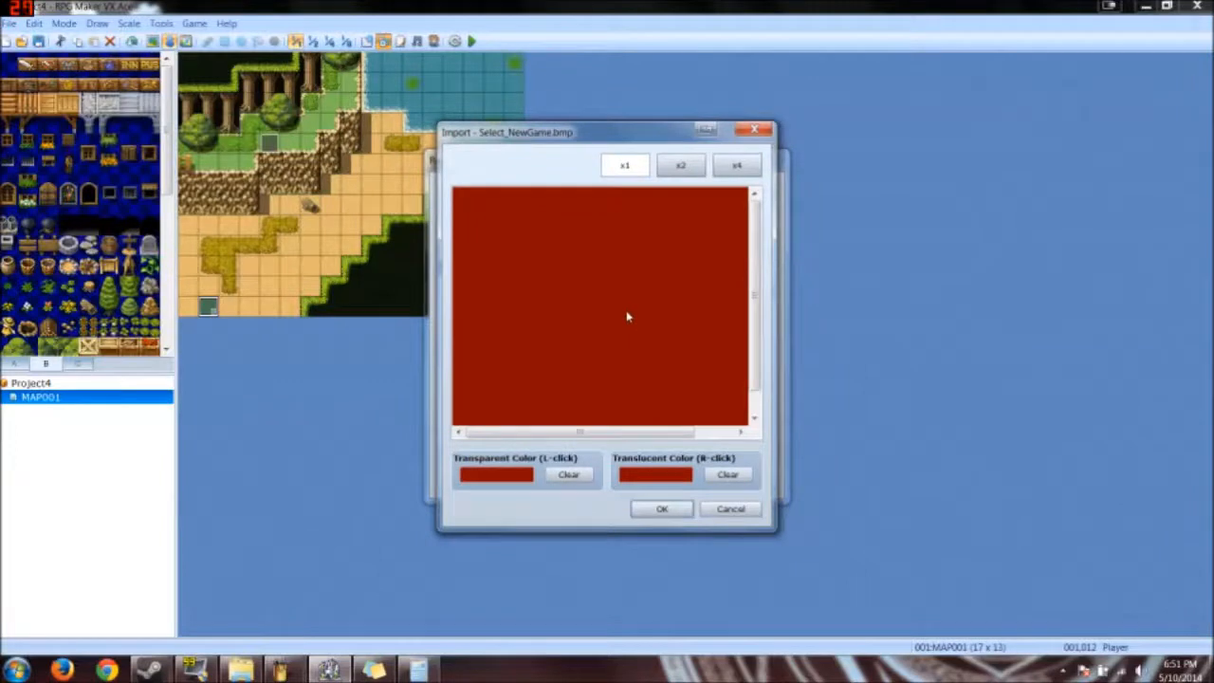
{"action": "left_click", "coordinate": [662, 508]}
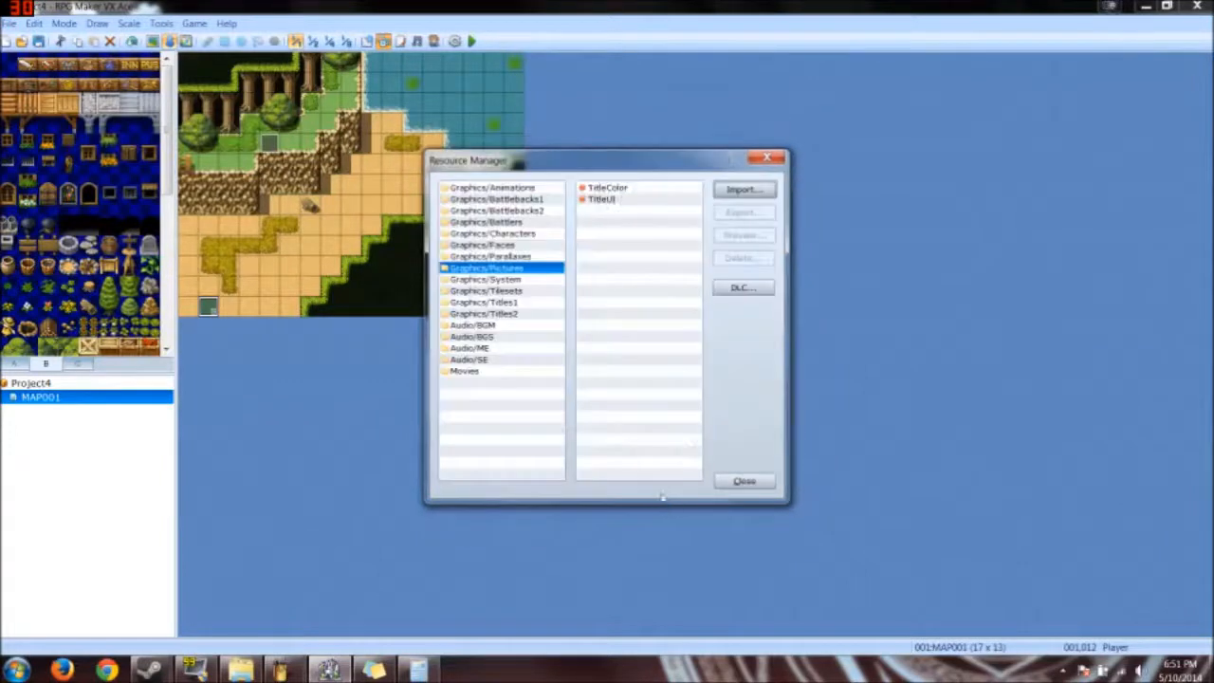
{"action": "left_click", "coordinate": [737, 481]}
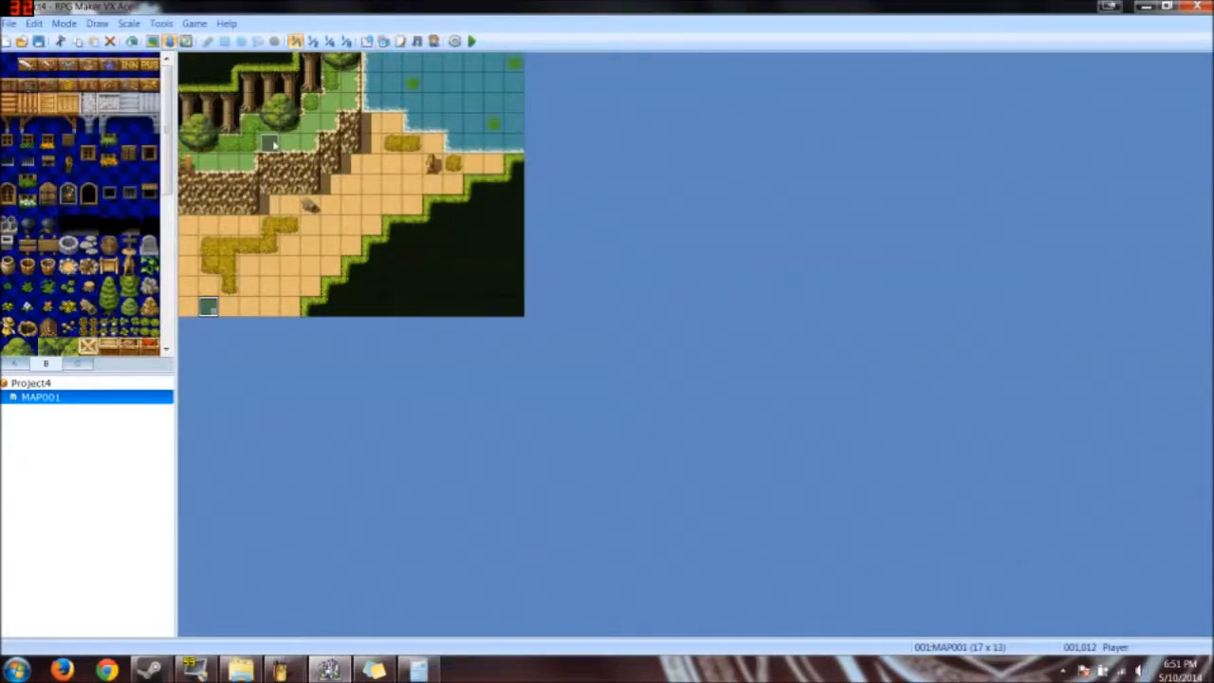
Step: Add a Show Picture command to event EV001 as picture number 3 with the Select_NewGame graphic, and apply the event changes
{"action": "double_click", "coordinate": [277, 140]}
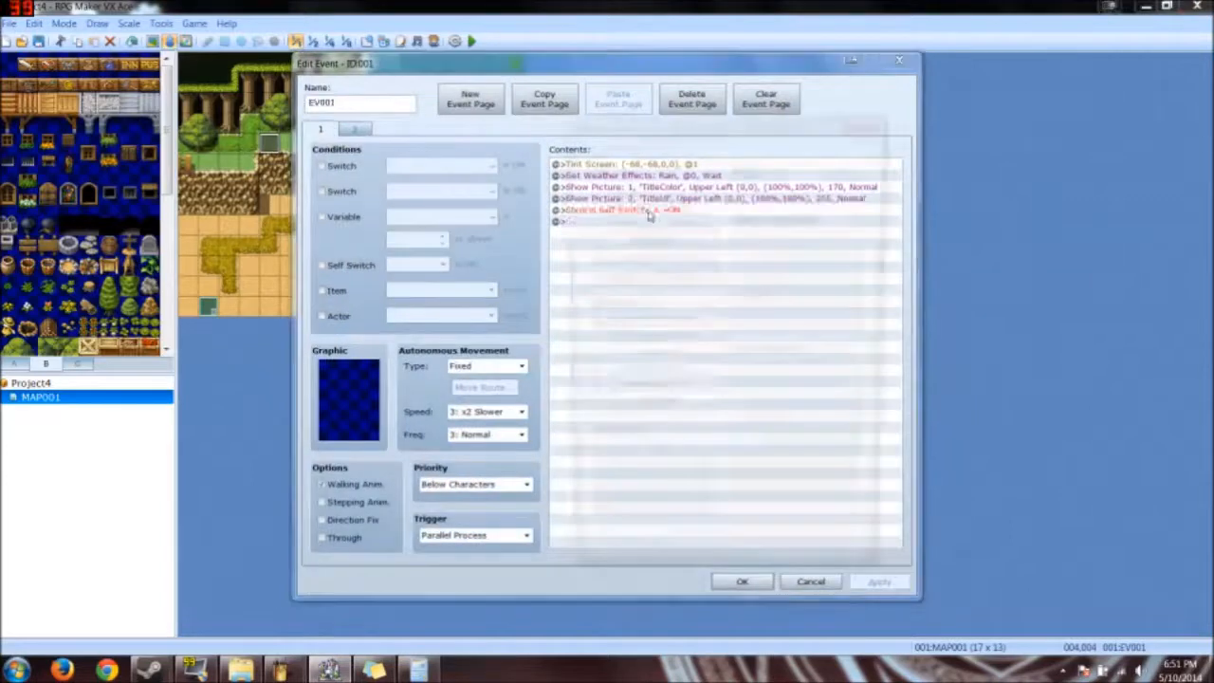
{"action": "double_click", "coordinate": [649, 220]}
{"action": "left_click", "coordinate": [802, 232]}
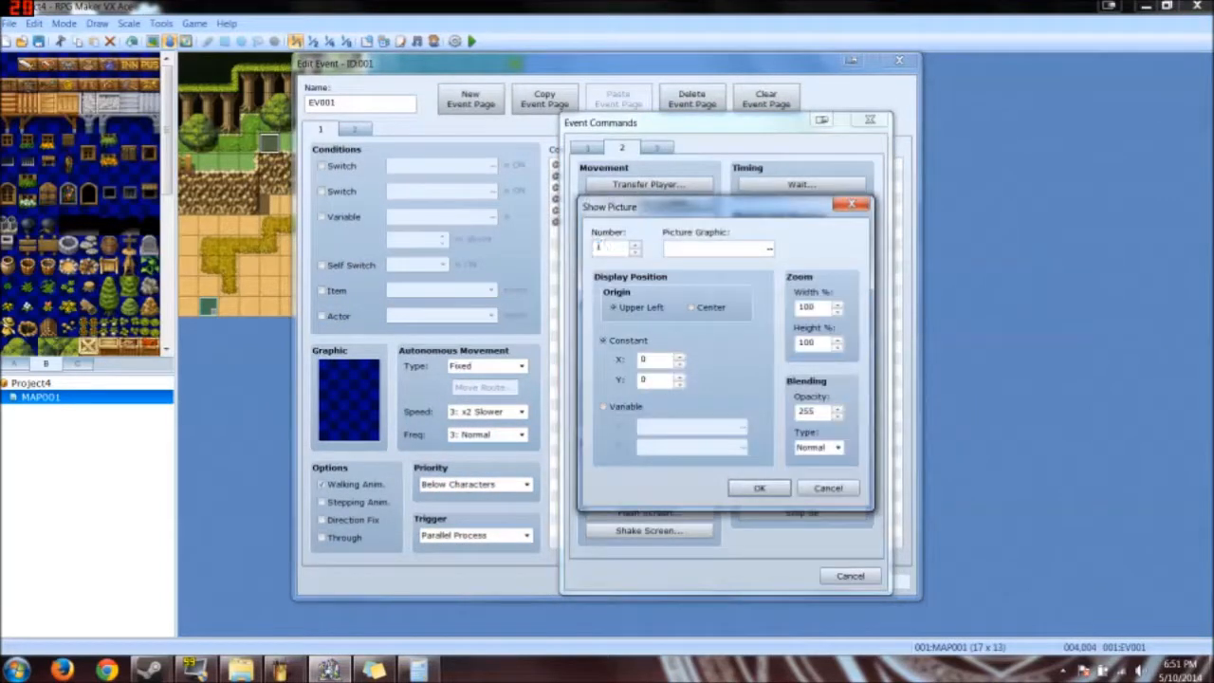
{"action": "left_click", "coordinate": [706, 250]}
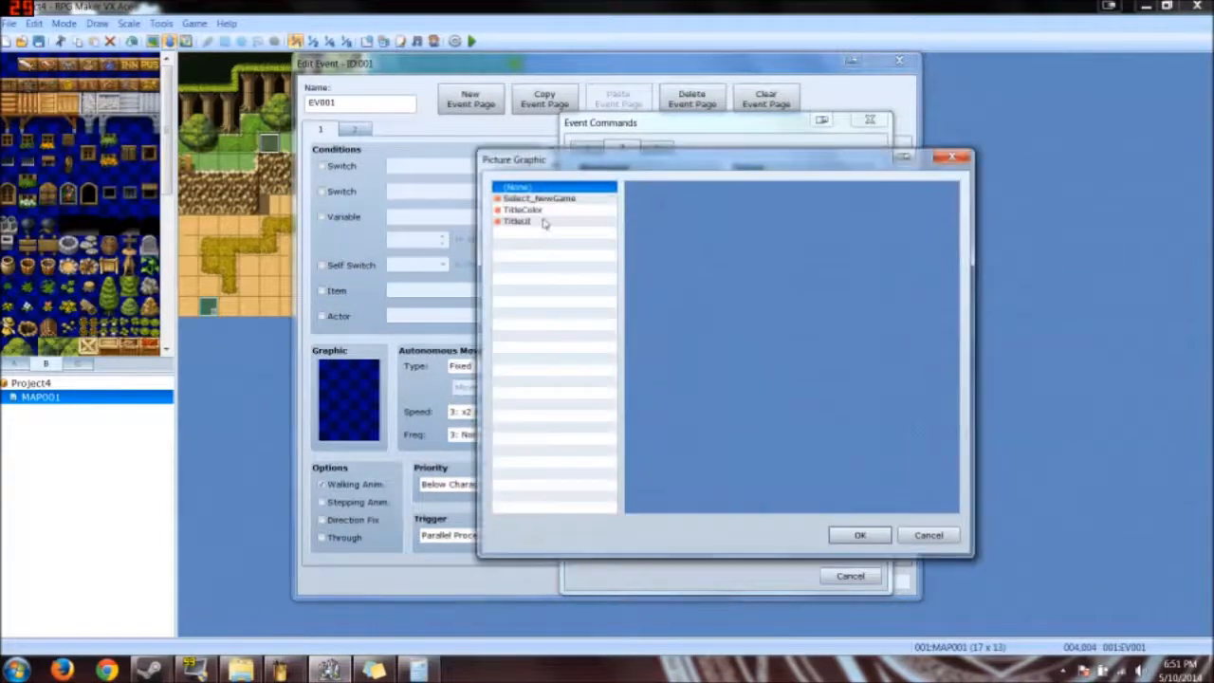
{"action": "left_click", "coordinate": [544, 221]}
{"action": "left_click", "coordinate": [554, 213]}
{"action": "double_click", "coordinate": [560, 201]}
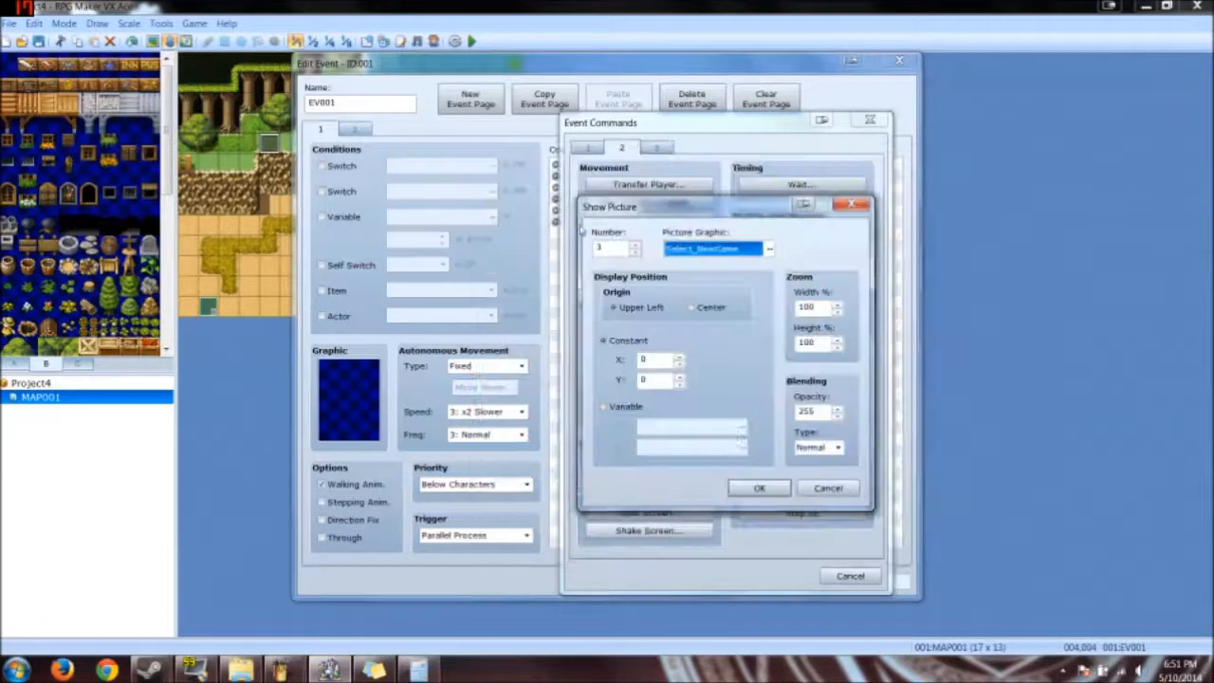
{"action": "left_click", "coordinate": [759, 488]}
{"action": "left_click", "coordinate": [734, 577]}
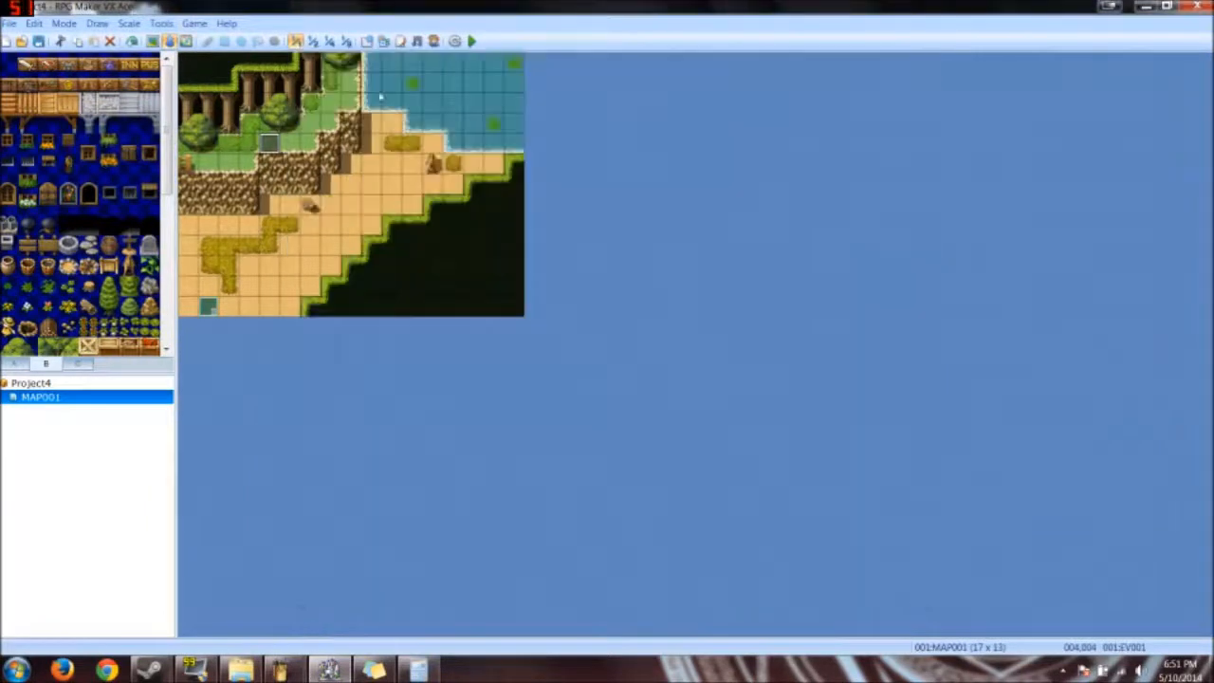
Step: Playtest the project, start a new game to check the title menu pictures, and close the test
{"action": "left_click", "coordinate": [472, 41]}
{"action": "left_click", "coordinate": [564, 370]}
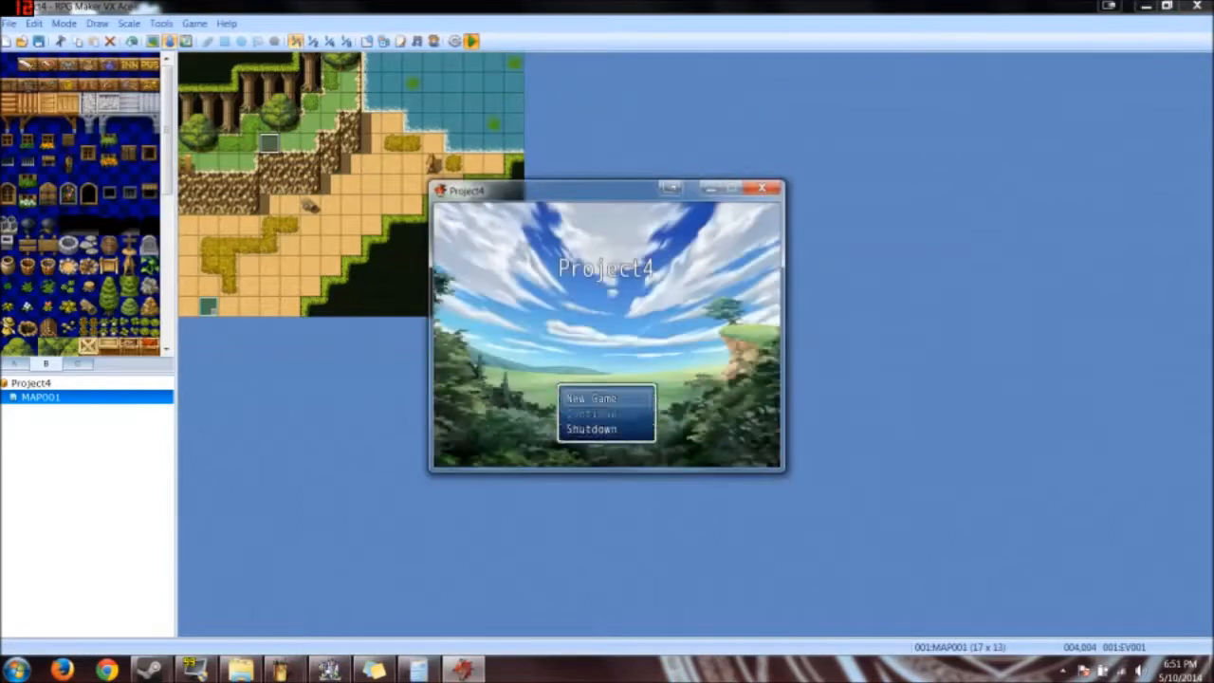
{"action": "key", "text": "Return"}
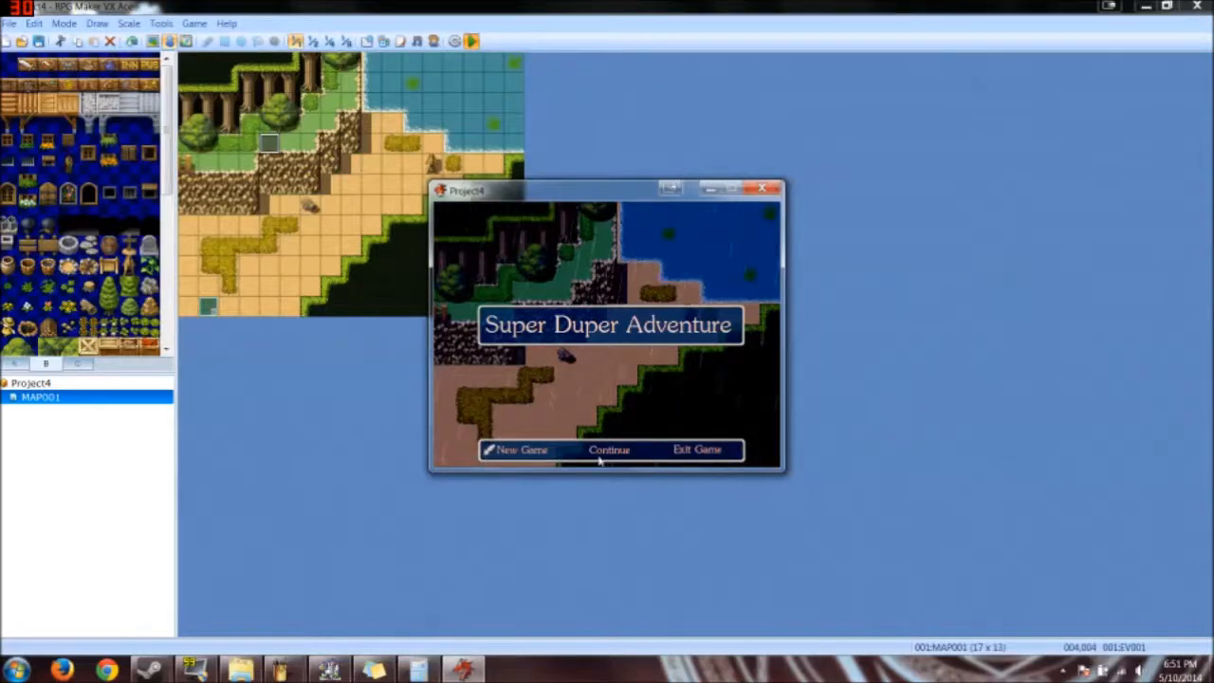
{"action": "left_click", "coordinate": [773, 189]}
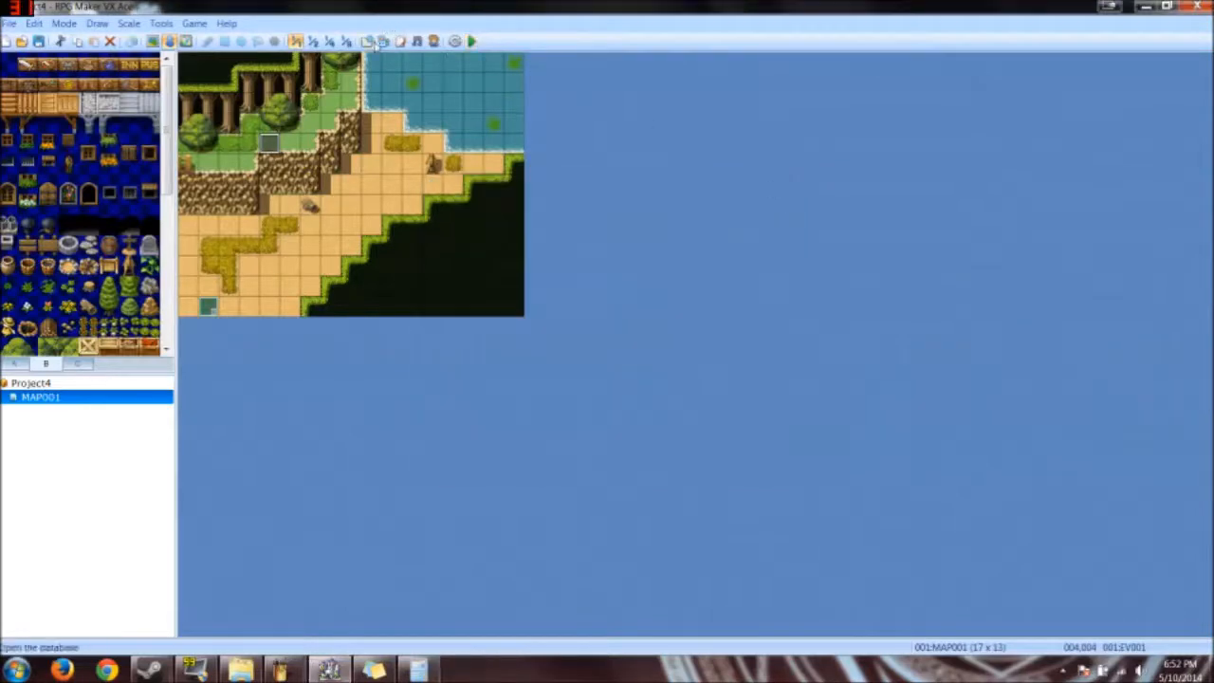
Step: Adjust the map properties of MAP001 and accept the changes
{"action": "right_click", "coordinate": [68, 400]}
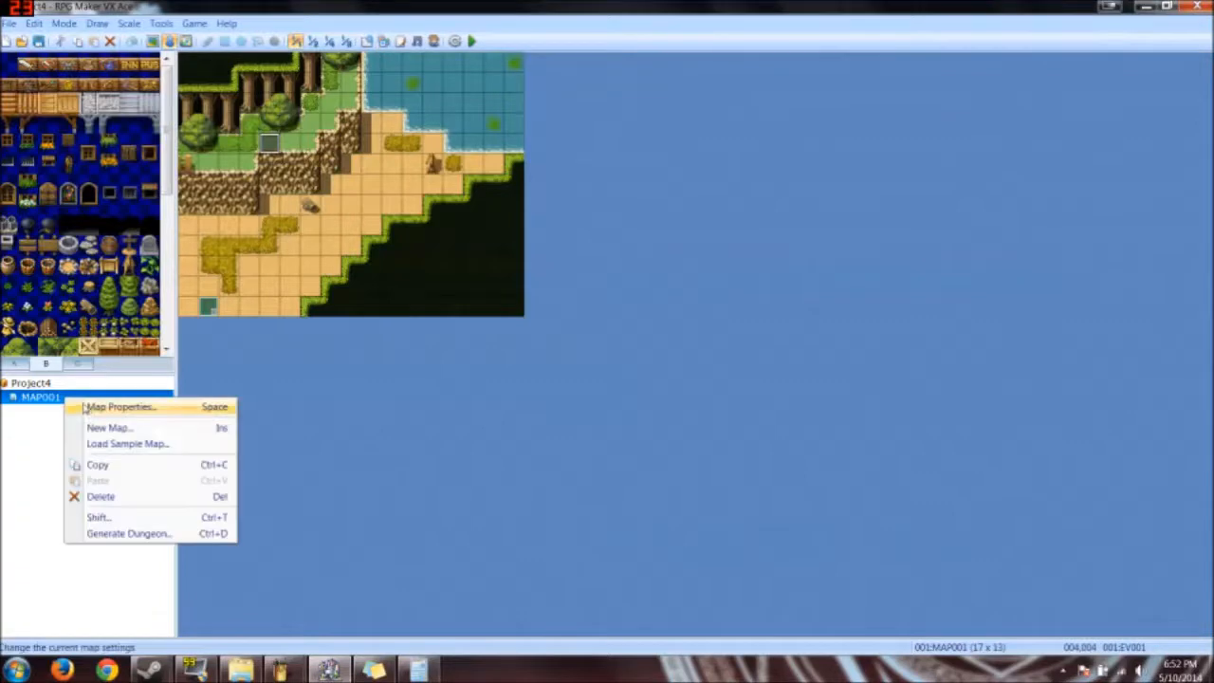
{"action": "left_click", "coordinate": [112, 415]}
{"action": "left_click", "coordinate": [502, 197]}
{"action": "left_click", "coordinate": [502, 197]}
{"action": "left_click", "coordinate": [503, 195]}
{"action": "left_click", "coordinate": [496, 234]}
{"action": "left_click", "coordinate": [775, 542]}
Step: Run another playtest with the revised map properties, start a new game, examine the title menu, and end the test
{"action": "left_click", "coordinate": [472, 41]}
{"action": "left_click", "coordinate": [570, 370]}
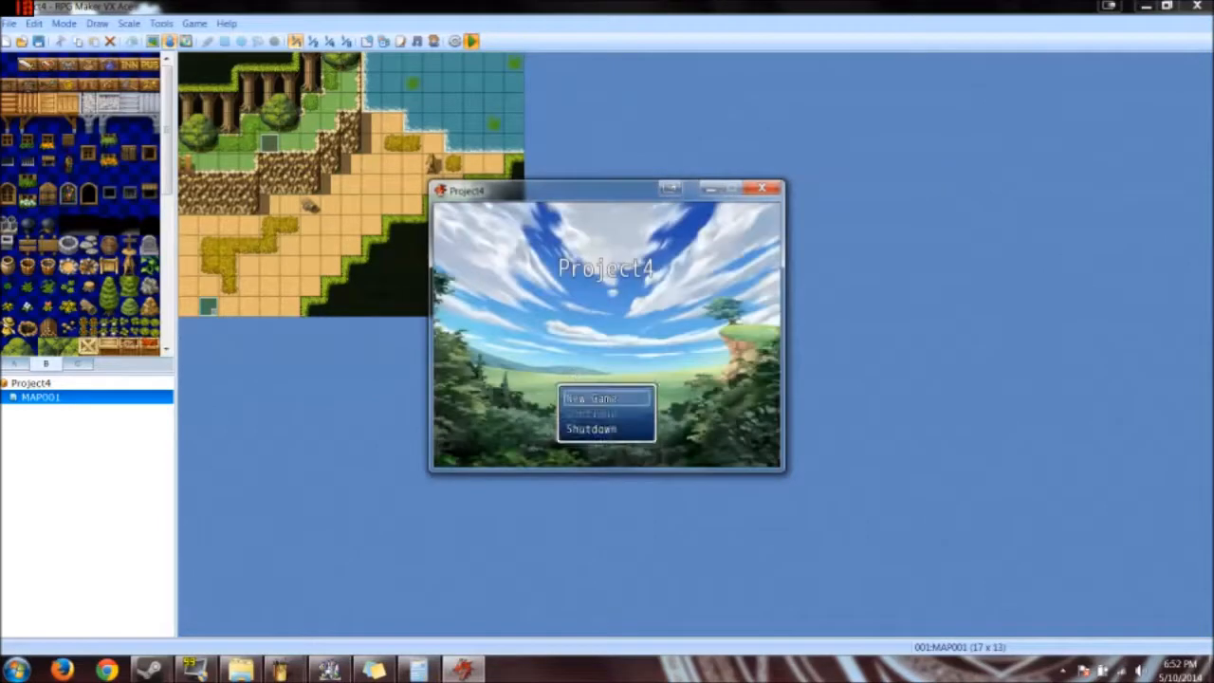
{"action": "key", "text": "Return"}
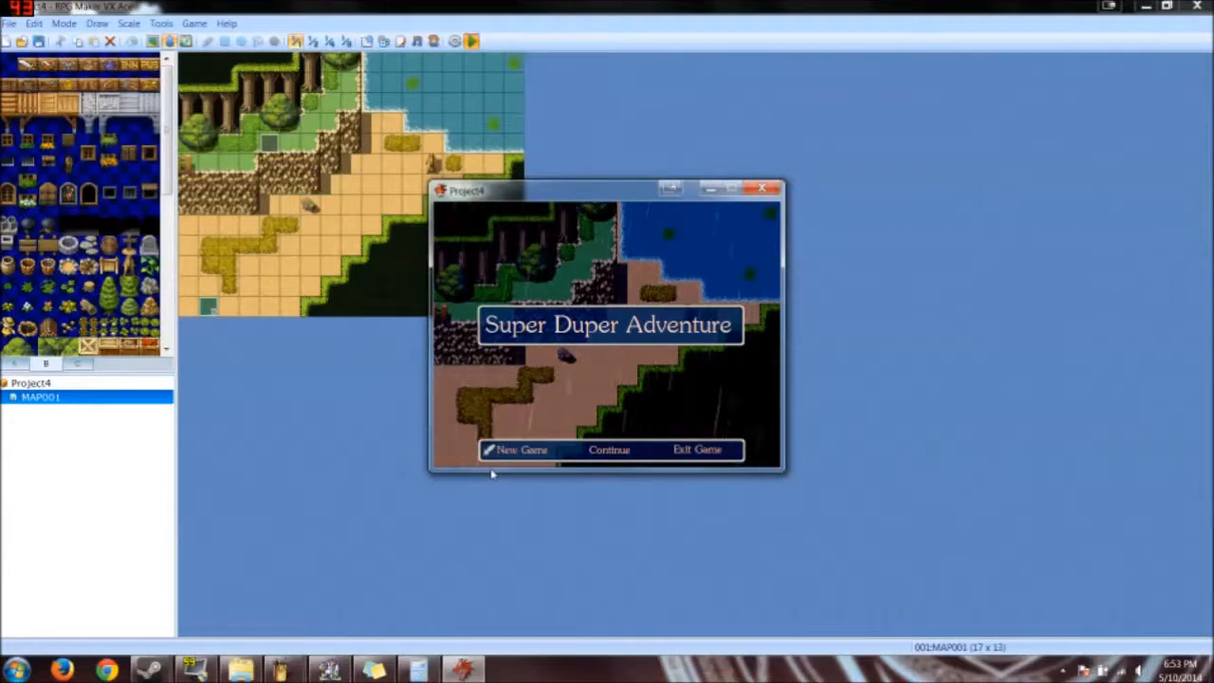
{"action": "left_click", "coordinate": [762, 190]}
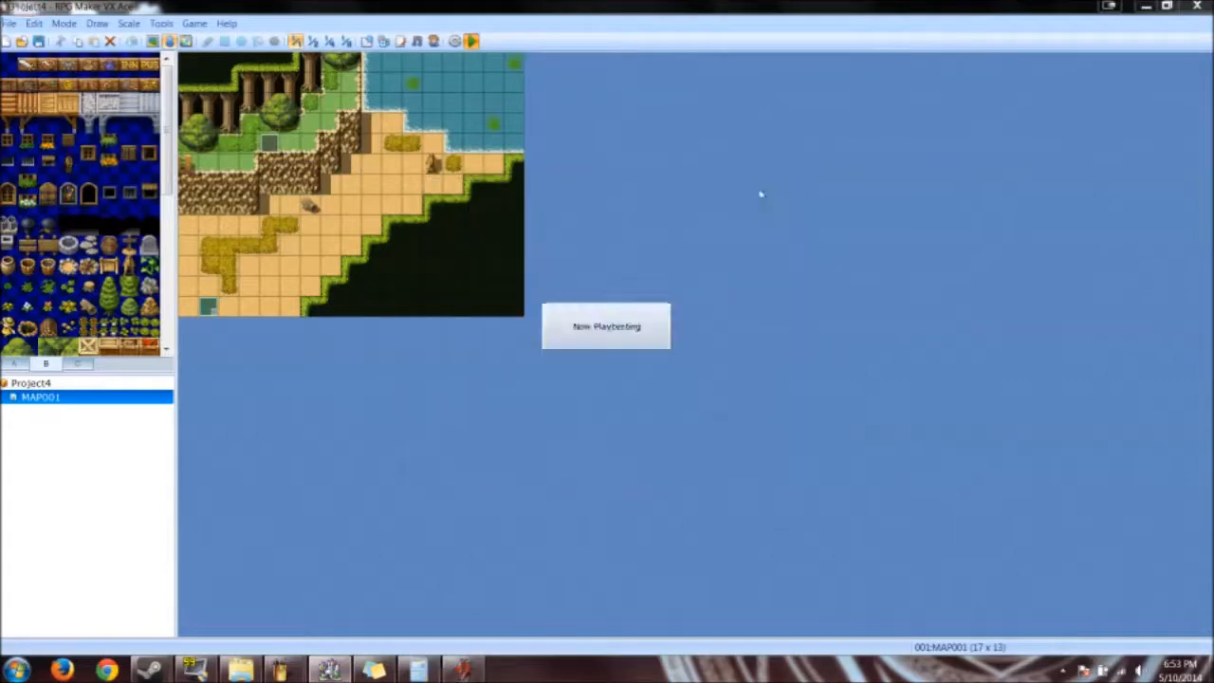
Step: In the database, set actor 001's walking graphic to the first character of the Actor5 set
{"action": "double_click", "coordinate": [210, 290]}
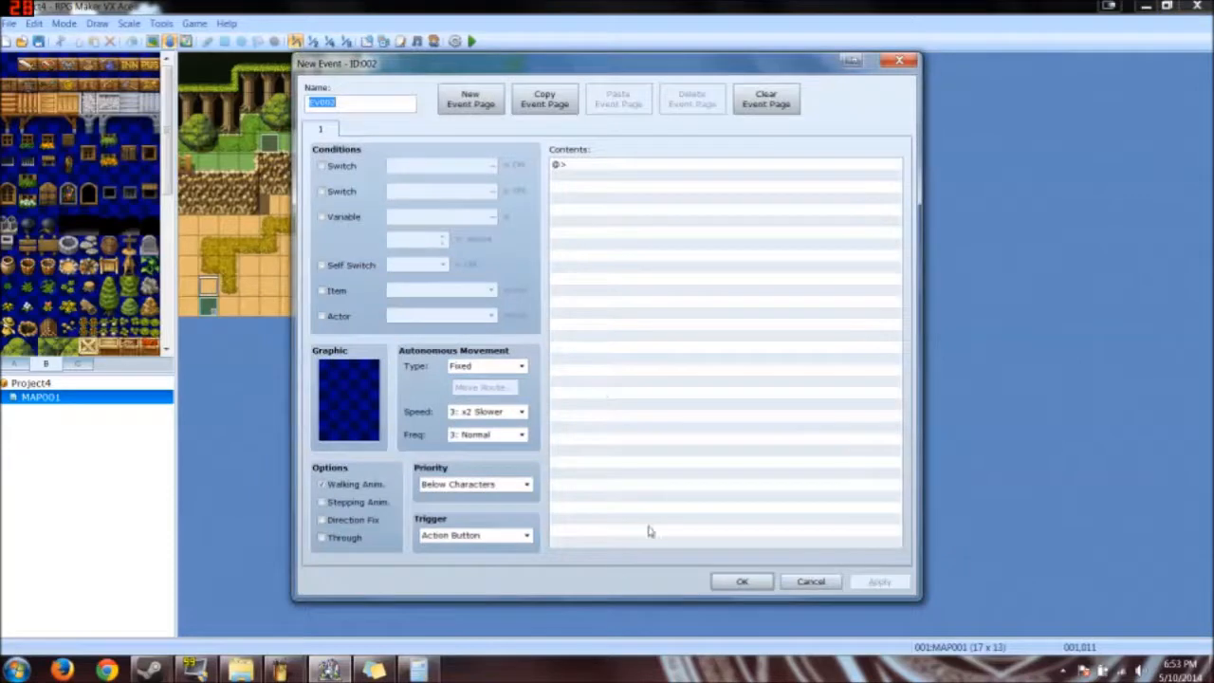
{"action": "left_click", "coordinate": [811, 582]}
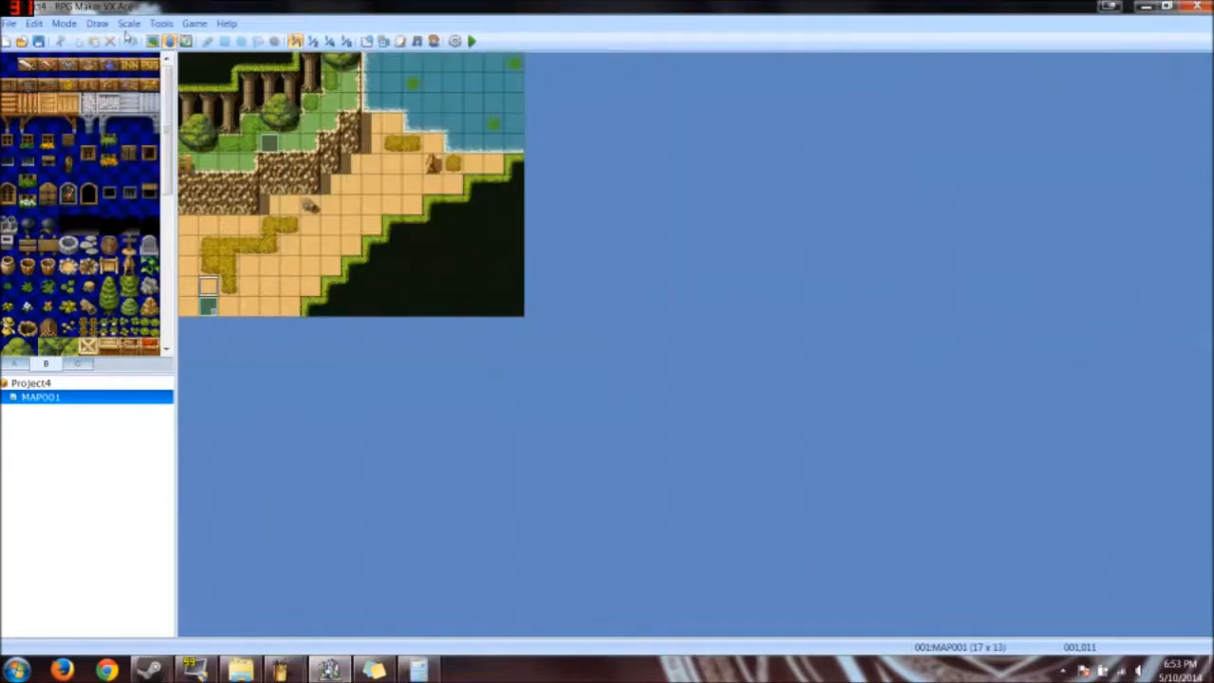
{"action": "left_click", "coordinate": [160, 24]}
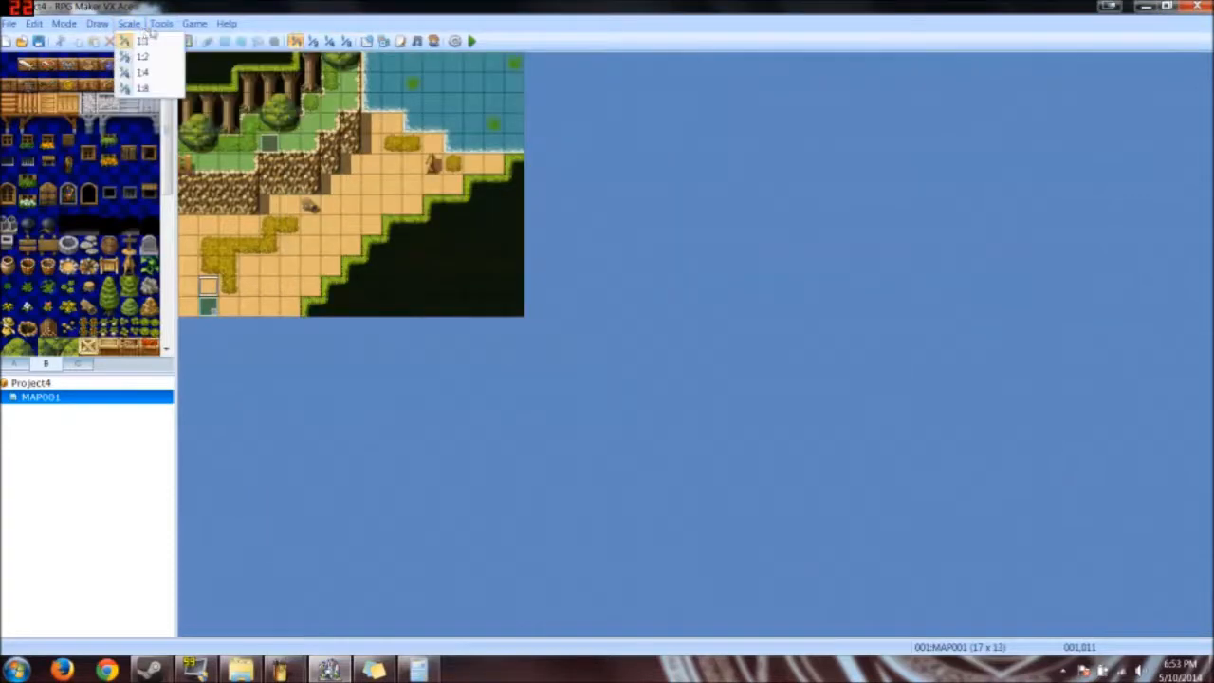
{"action": "left_click", "coordinate": [163, 39]}
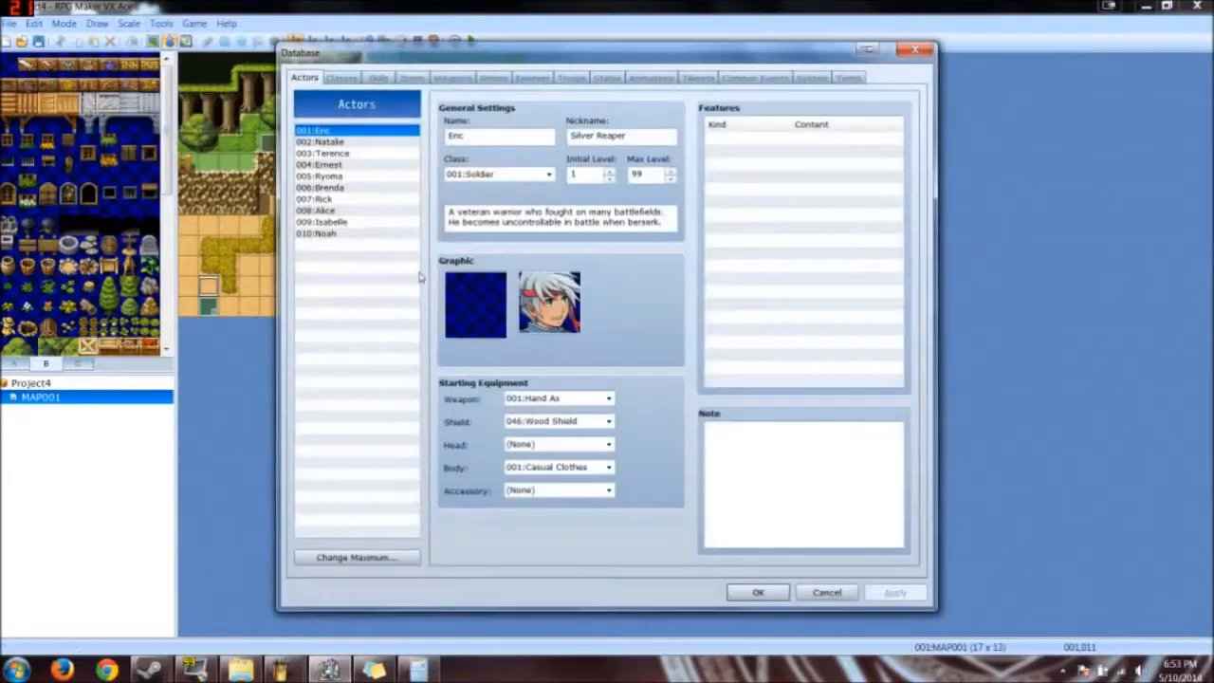
{"action": "double_click", "coordinate": [470, 318]}
{"action": "left_click", "coordinate": [467, 205]}
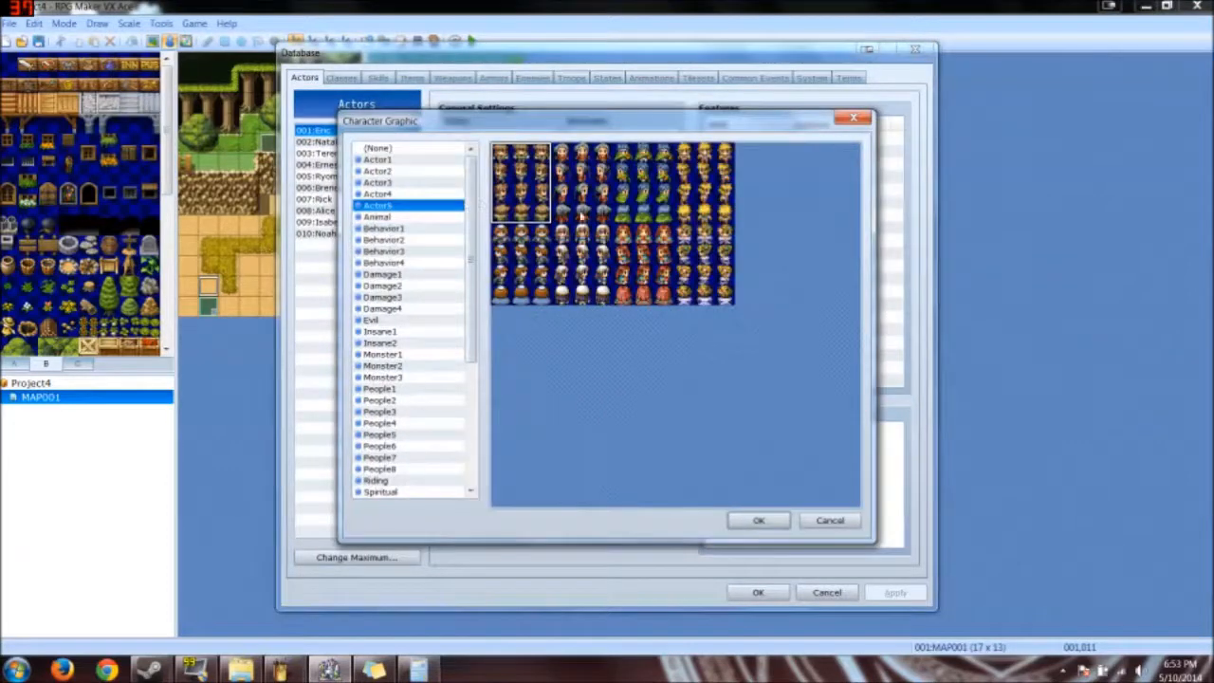
{"action": "double_click", "coordinate": [537, 188]}
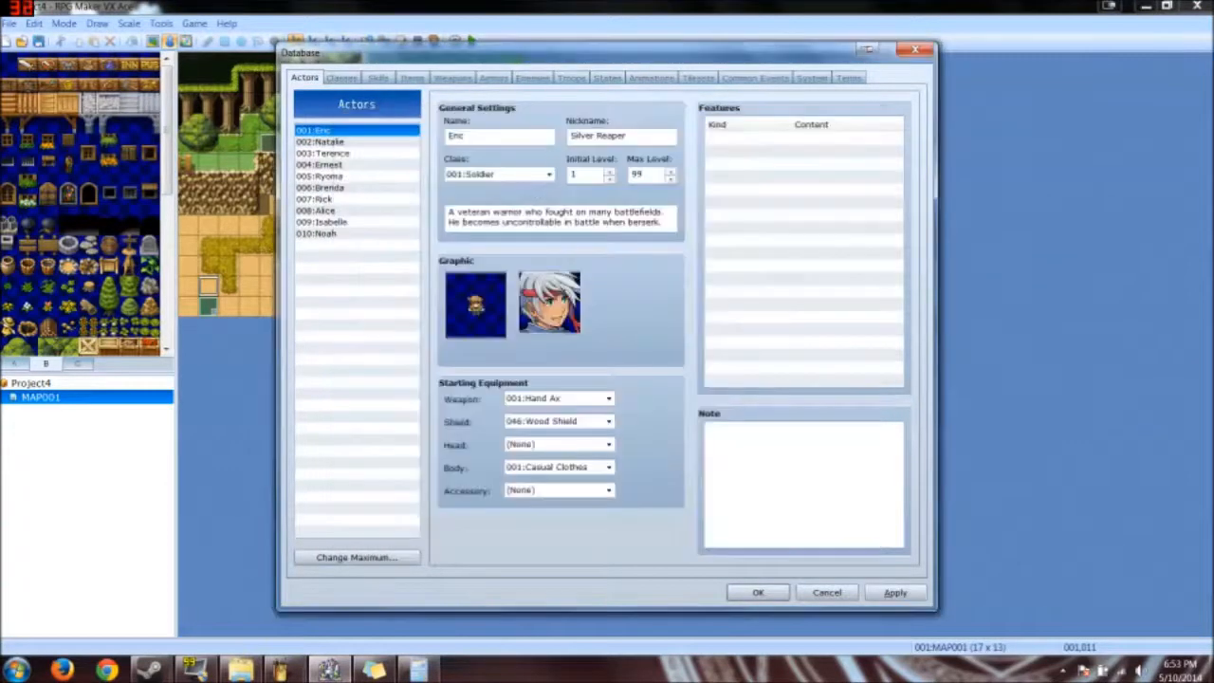
{"action": "left_click", "coordinate": [739, 594]}
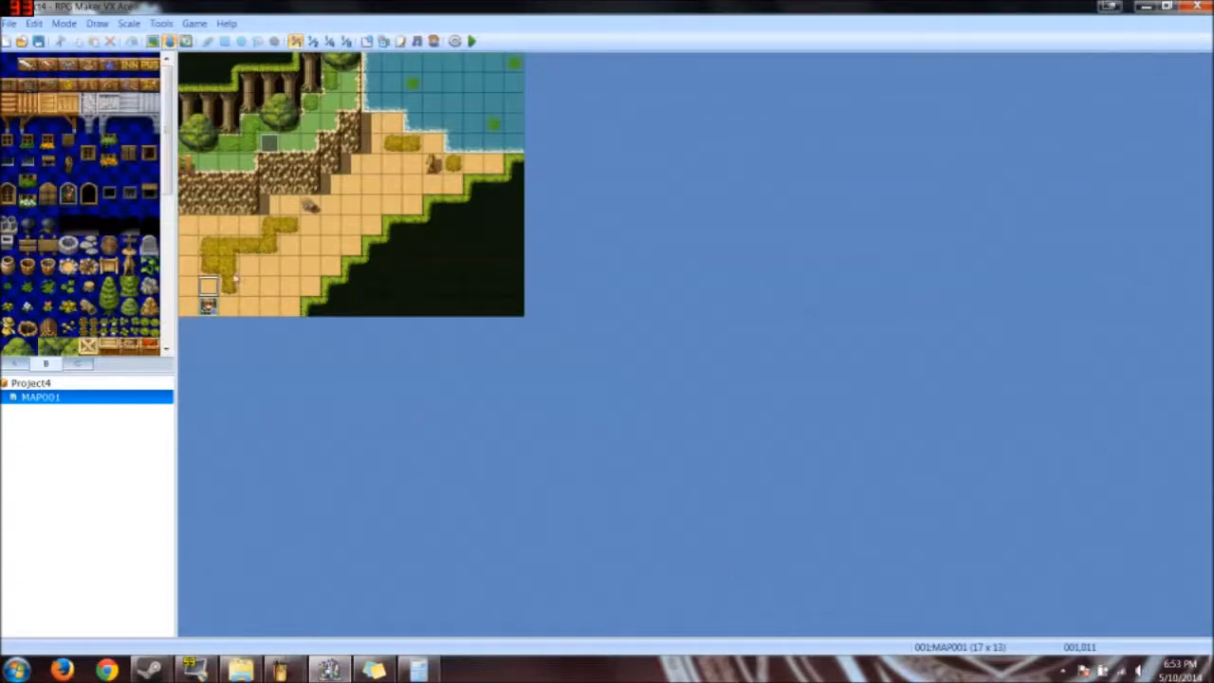
{"action": "double_click", "coordinate": [208, 285]}
{"action": "left_click", "coordinate": [812, 583]}
{"action": "double_click", "coordinate": [225, 285]}
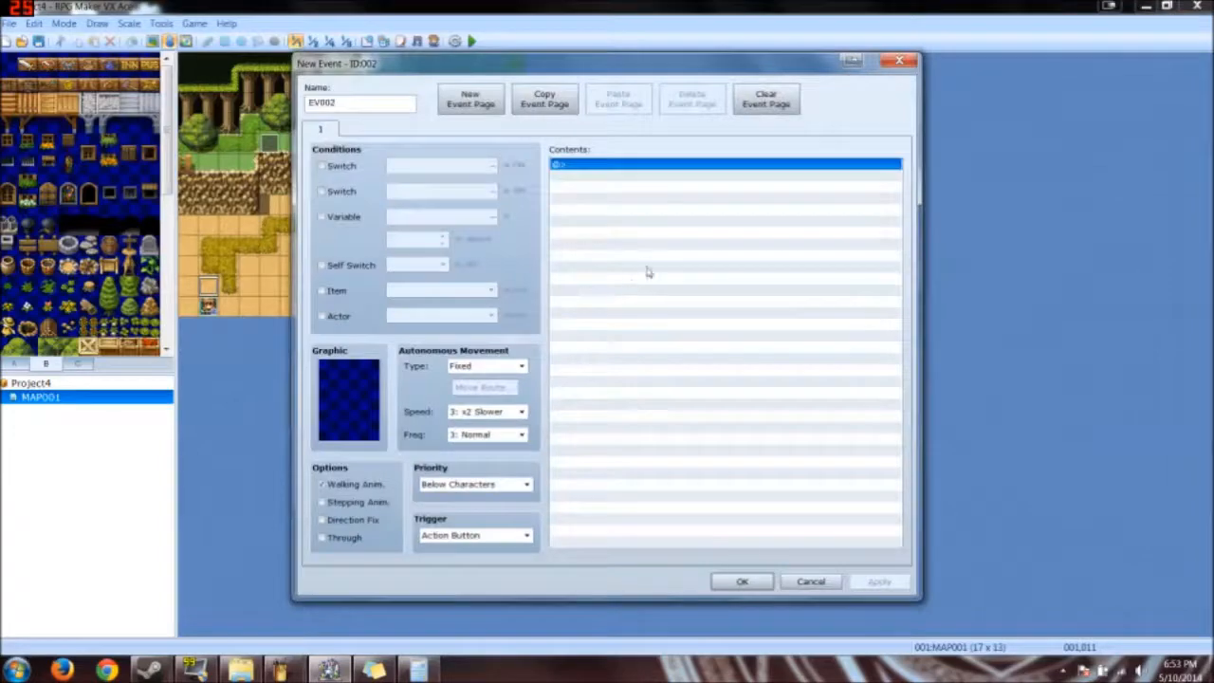
{"action": "double_click", "coordinate": [648, 272]}
{"action": "left_click", "coordinate": [850, 576]}
{"action": "left_click", "coordinate": [742, 583]}
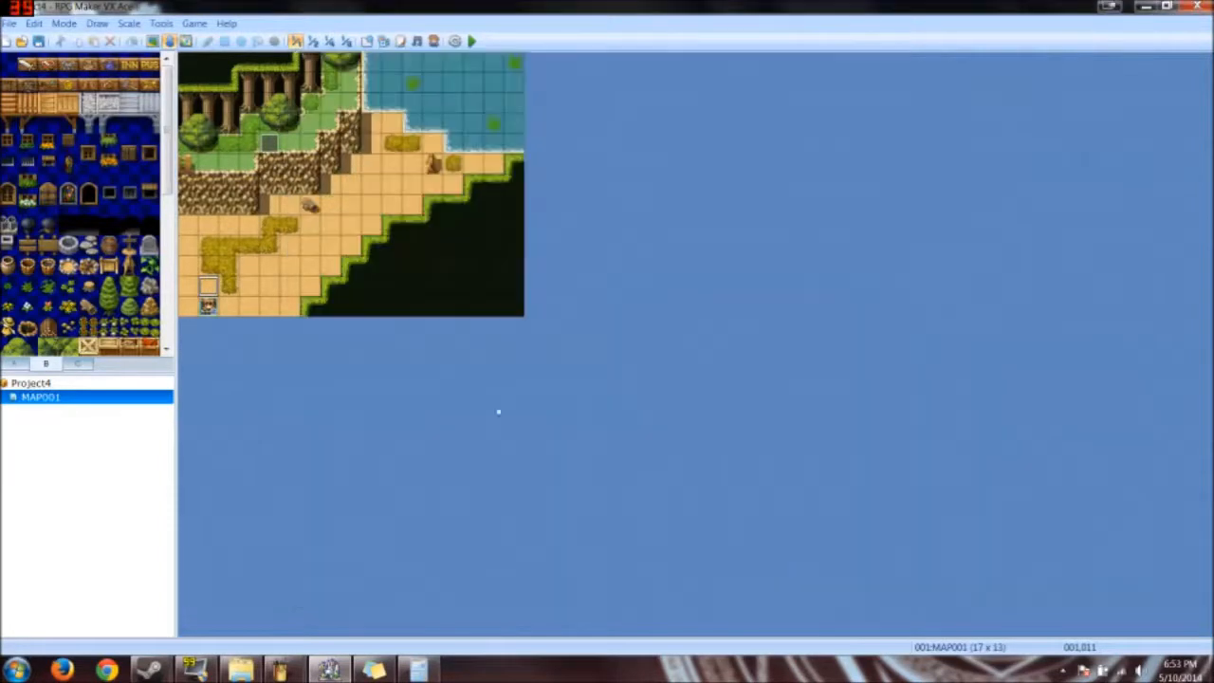
Step: Start a new event on tile 002,012 beside the player start, with its priority set to Same as Characters
{"action": "double_click", "coordinate": [233, 303]}
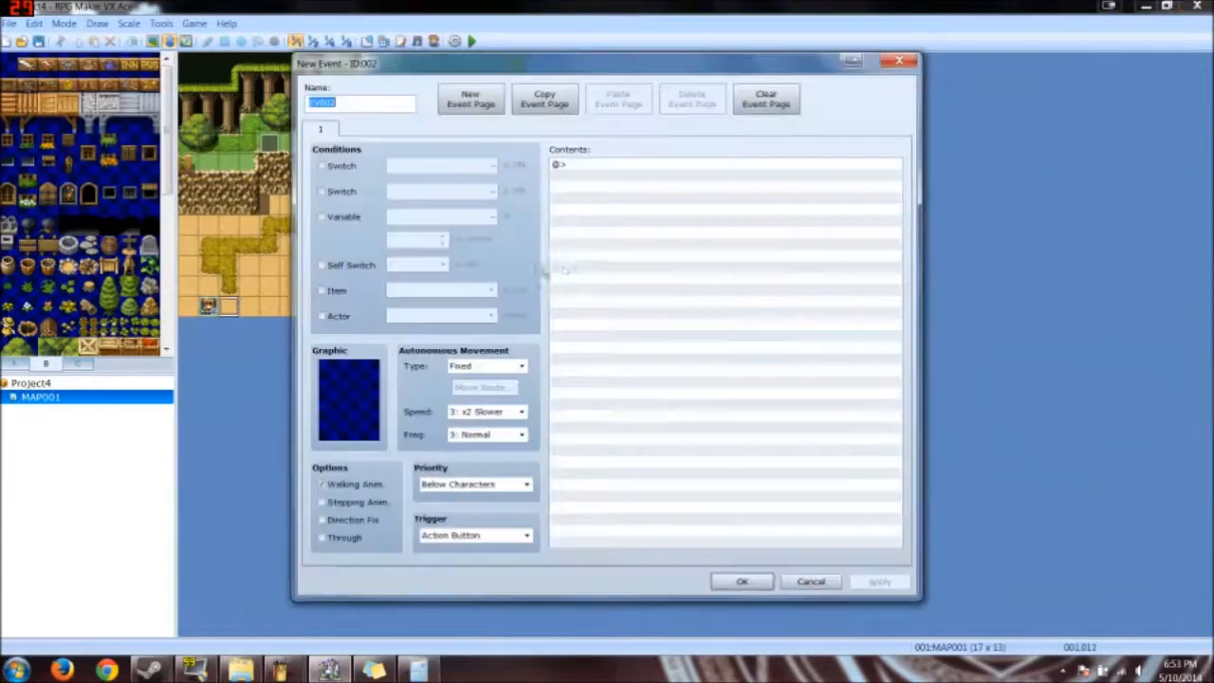
{"action": "double_click", "coordinate": [609, 233]}
{"action": "left_click", "coordinate": [850, 577]}
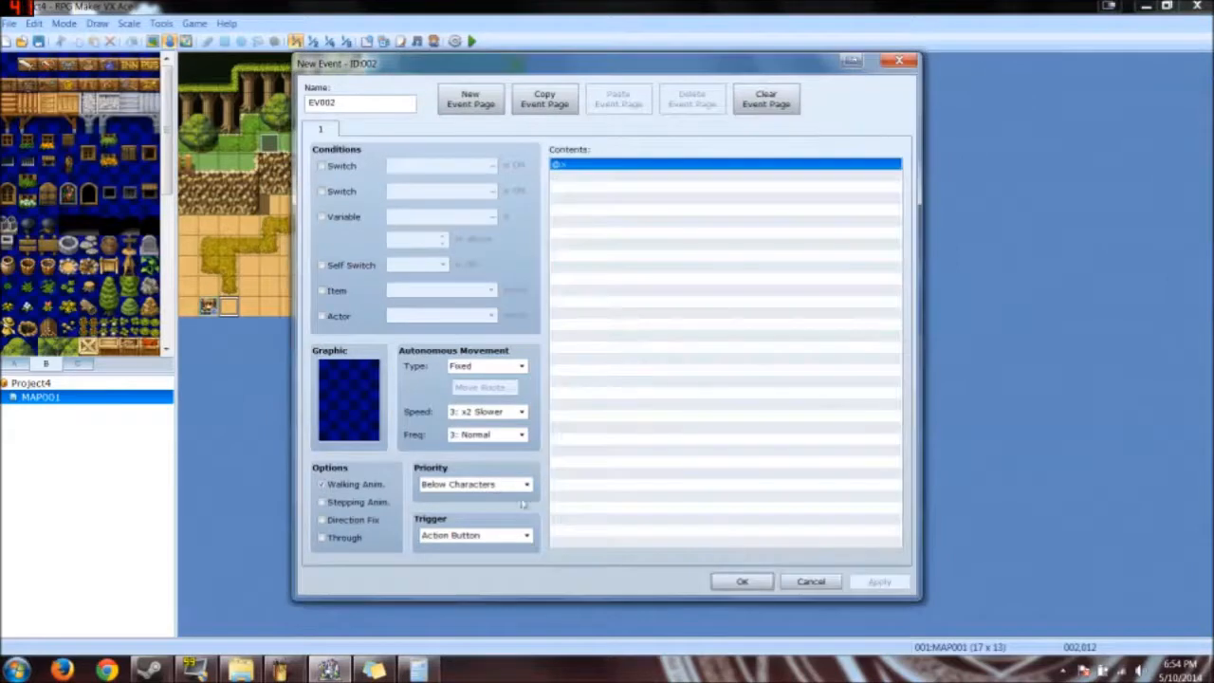
{"action": "left_click", "coordinate": [518, 488]}
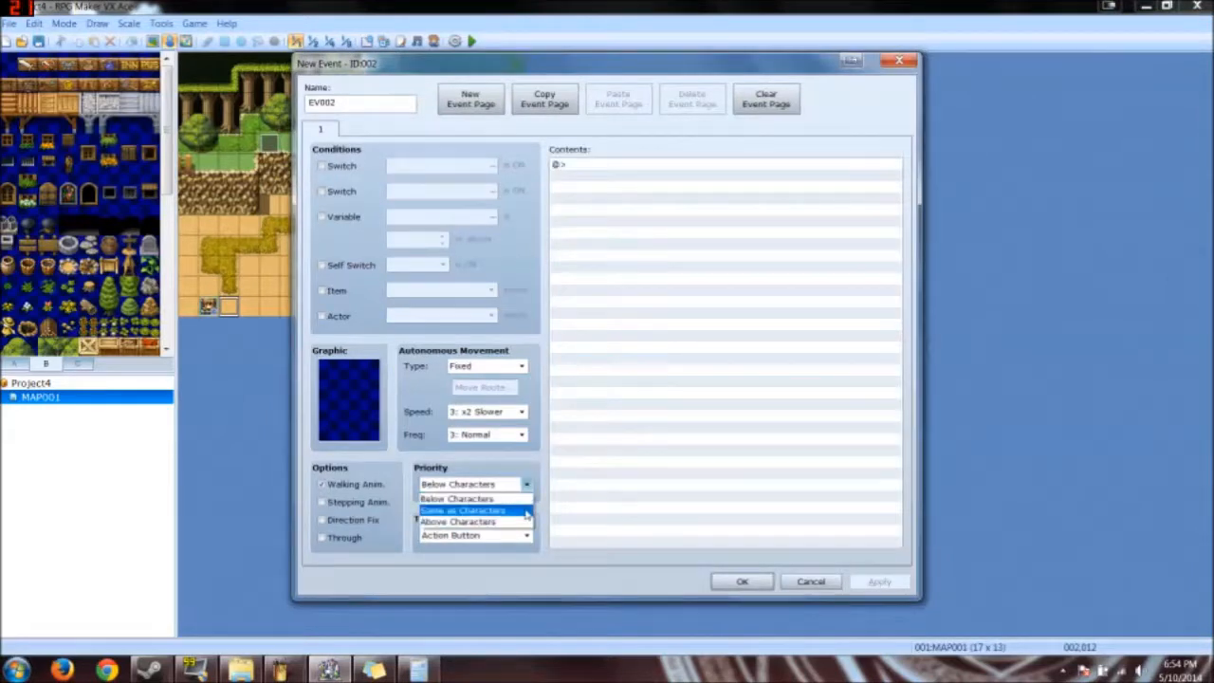
{"action": "left_click", "coordinate": [524, 512]}
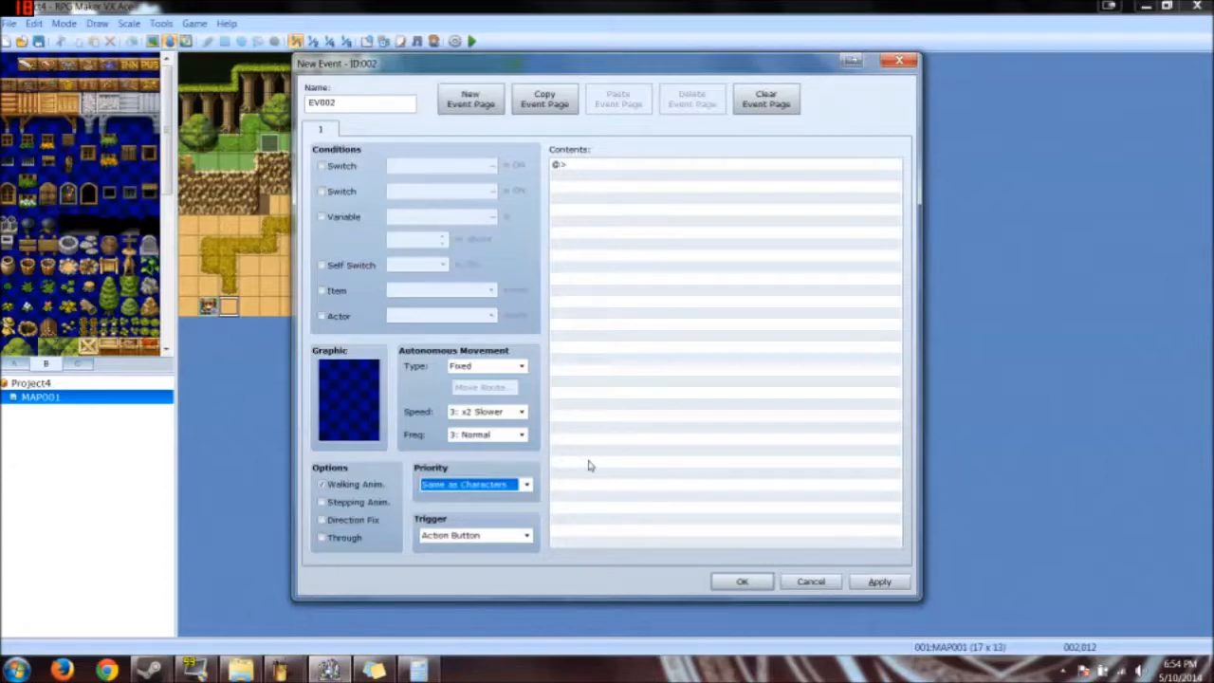
{"action": "left_click", "coordinate": [667, 275]}
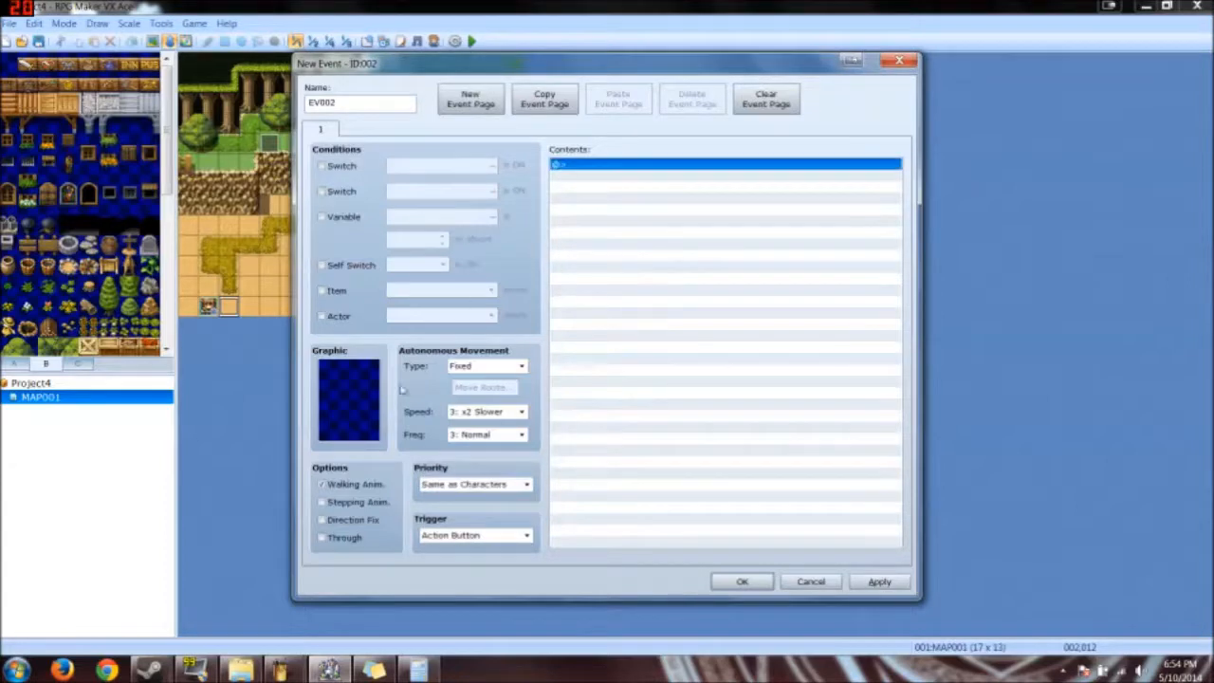
Step: Assign the third character in the upper row of the Animal set as the graphic of event EV002
{"action": "double_click", "coordinate": [334, 399]}
{"action": "left_click", "coordinate": [424, 182]}
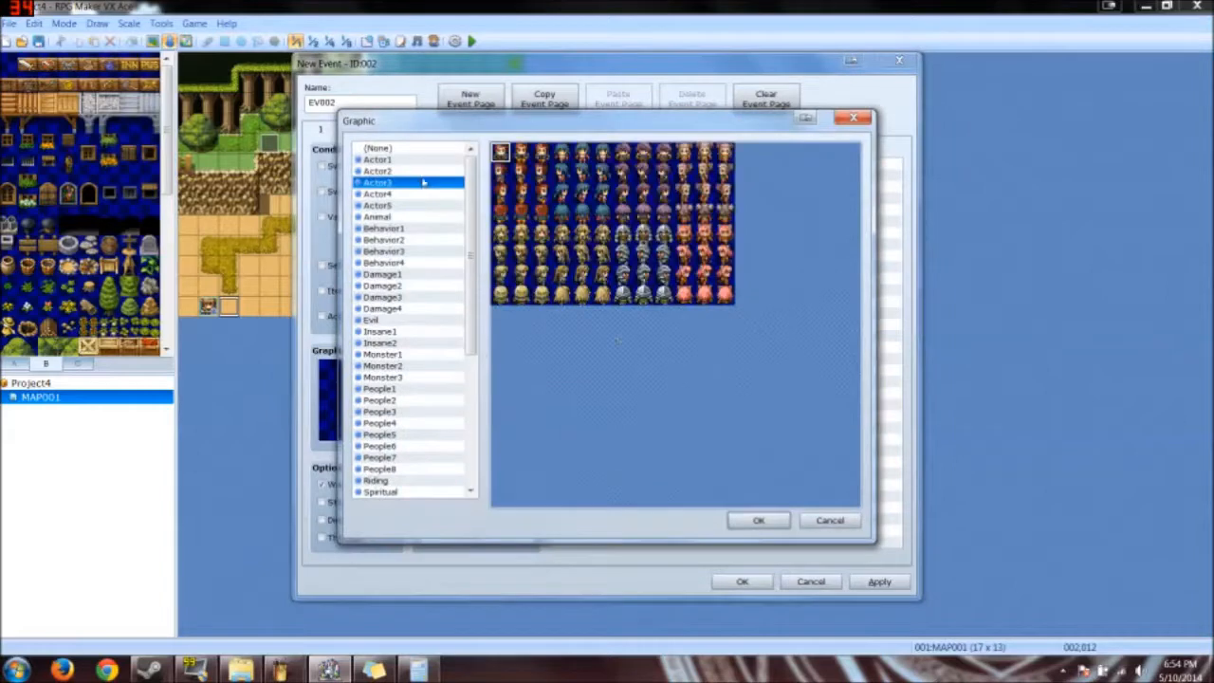
{"action": "left_click", "coordinate": [423, 207]}
{"action": "left_click", "coordinate": [422, 217]}
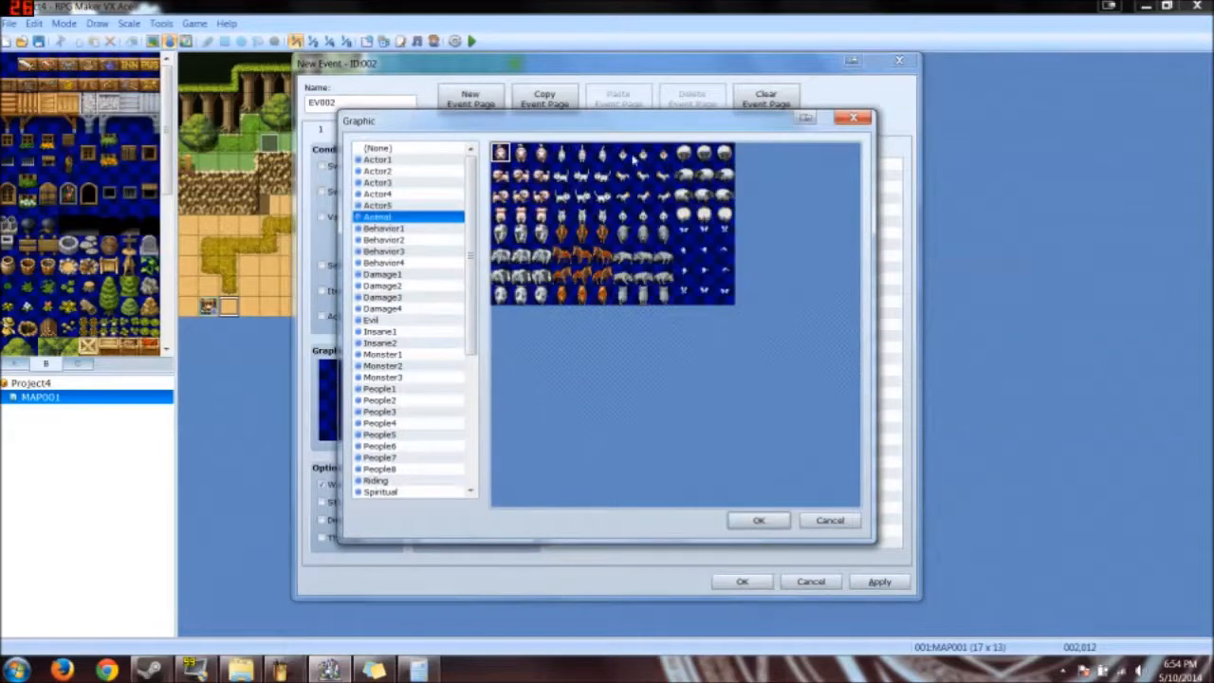
{"action": "double_click", "coordinate": [625, 155]}
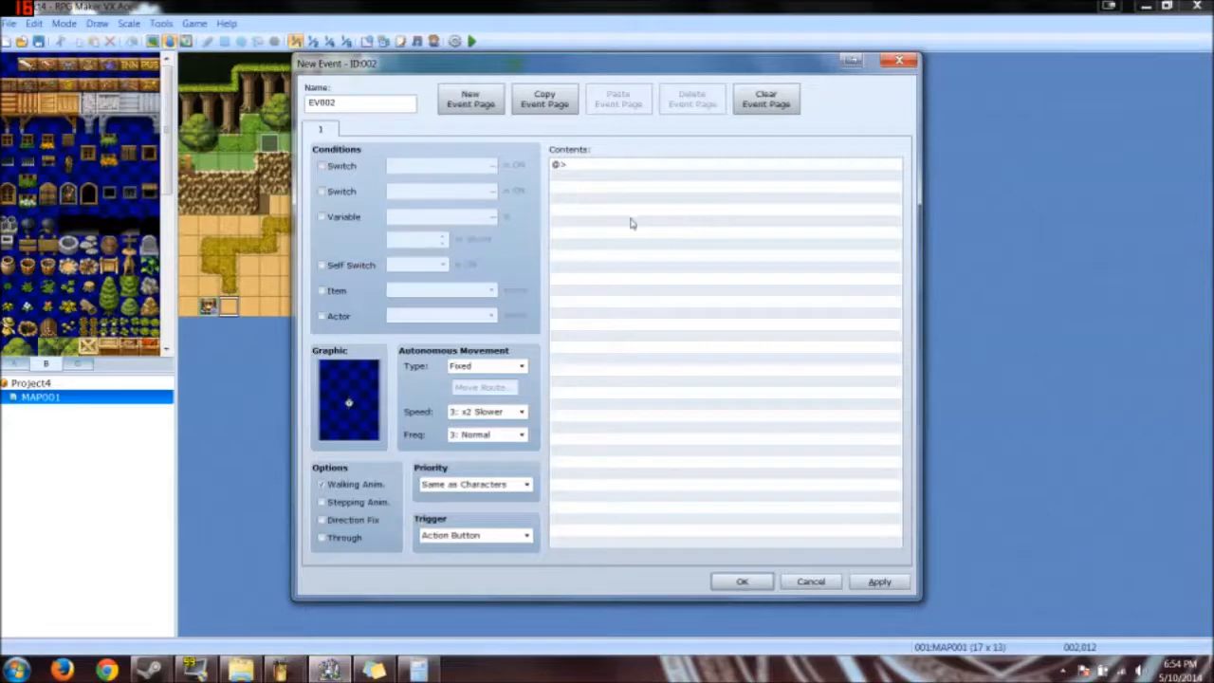
Step: Add a Set Move Route command to EV002 that makes this event Turn Up
{"action": "double_click", "coordinate": [580, 244]}
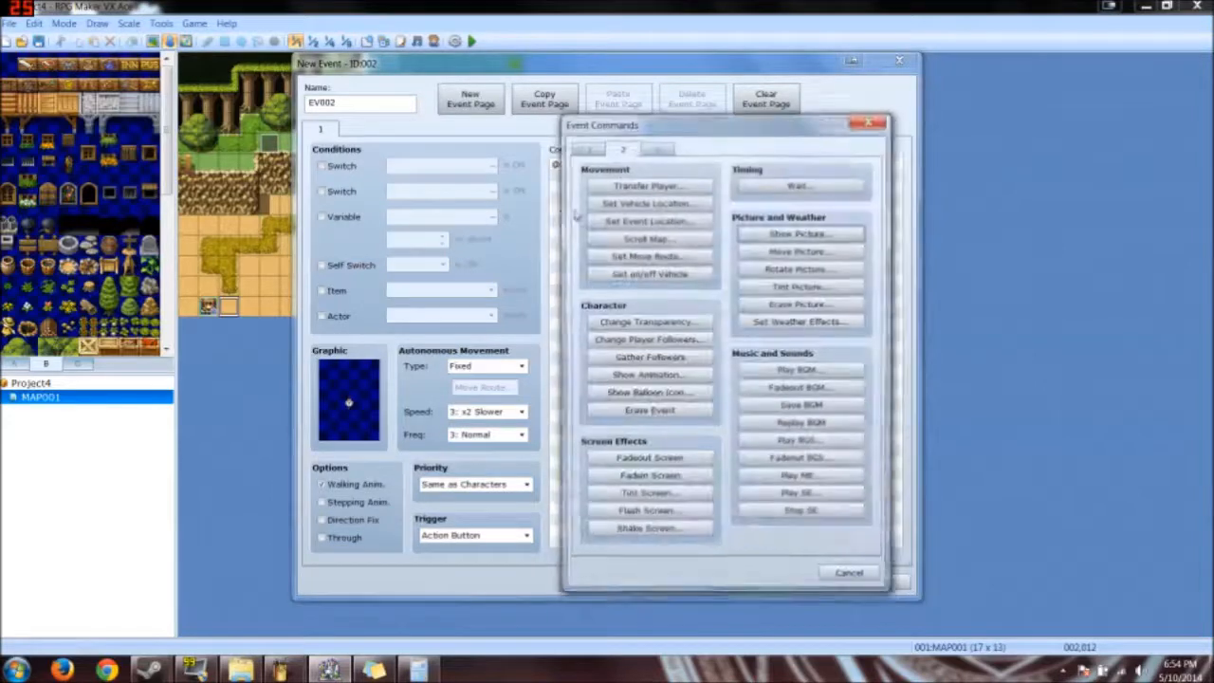
{"action": "left_click", "coordinate": [653, 149]}
{"action": "left_click", "coordinate": [622, 150]}
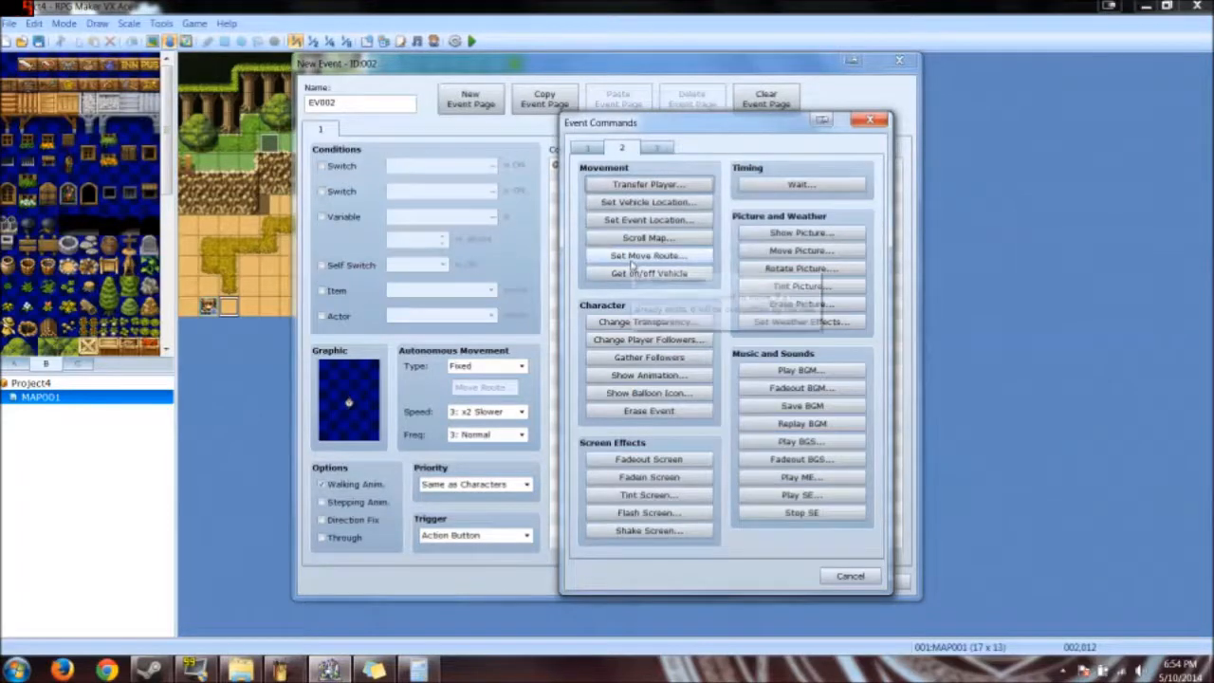
{"action": "left_click", "coordinate": [633, 258]}
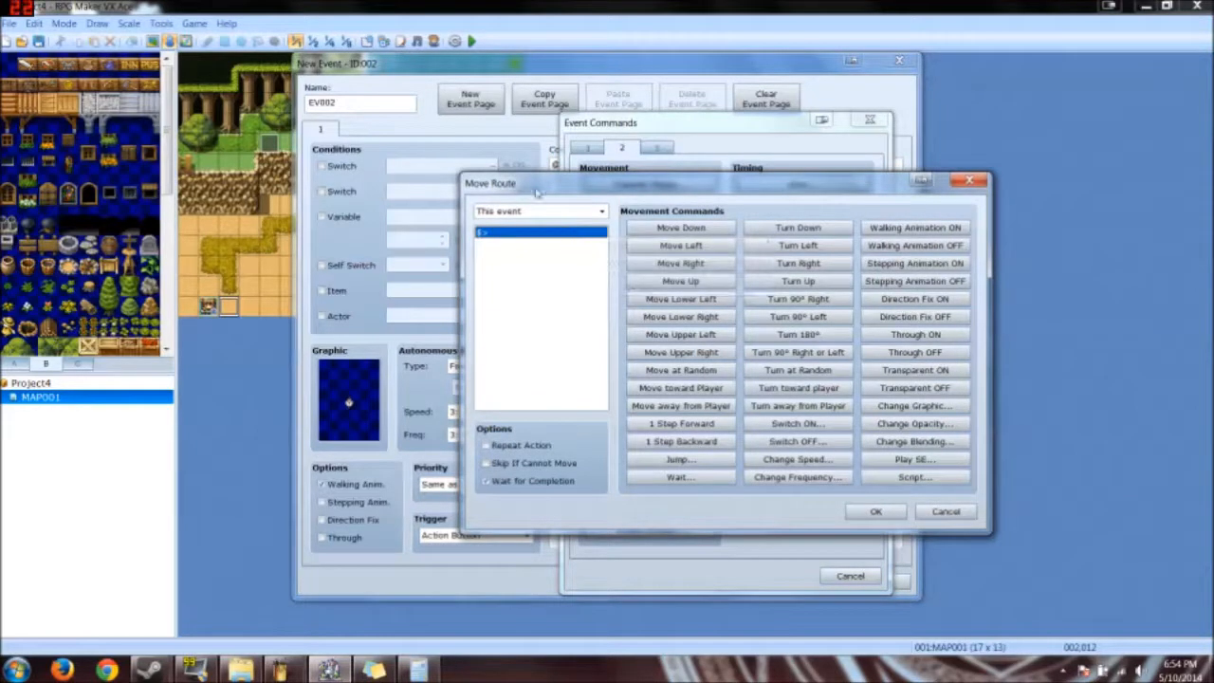
{"action": "left_click", "coordinate": [797, 281]}
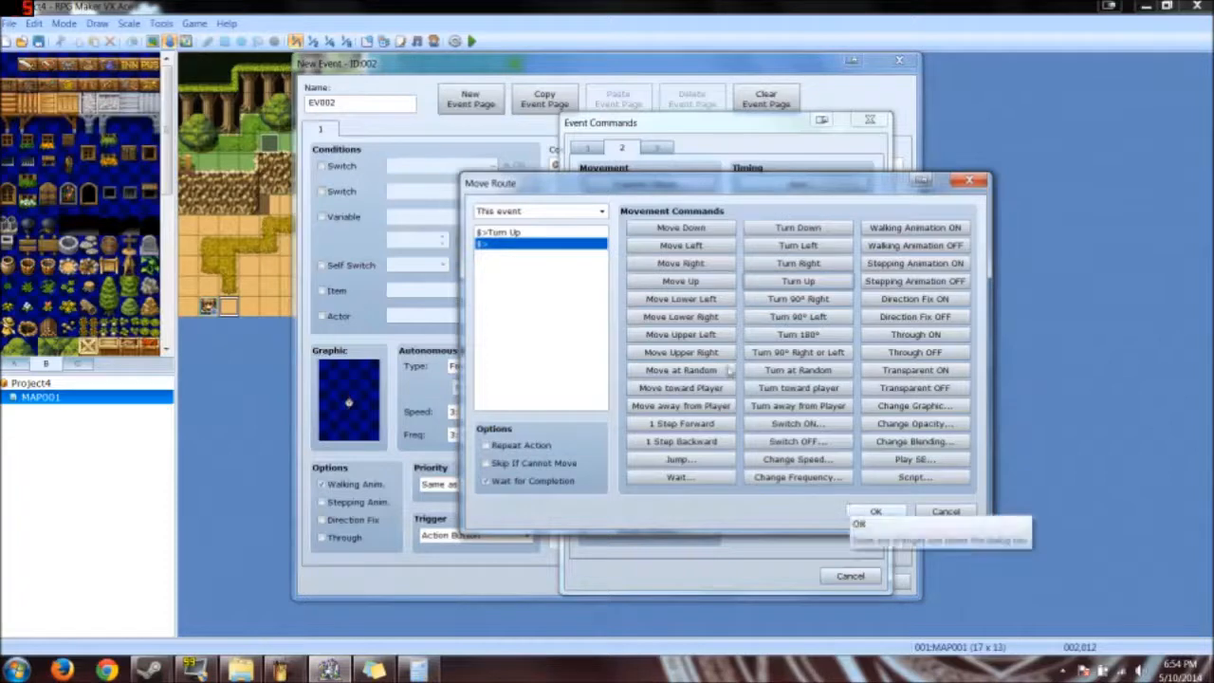
{"action": "left_click", "coordinate": [878, 512]}
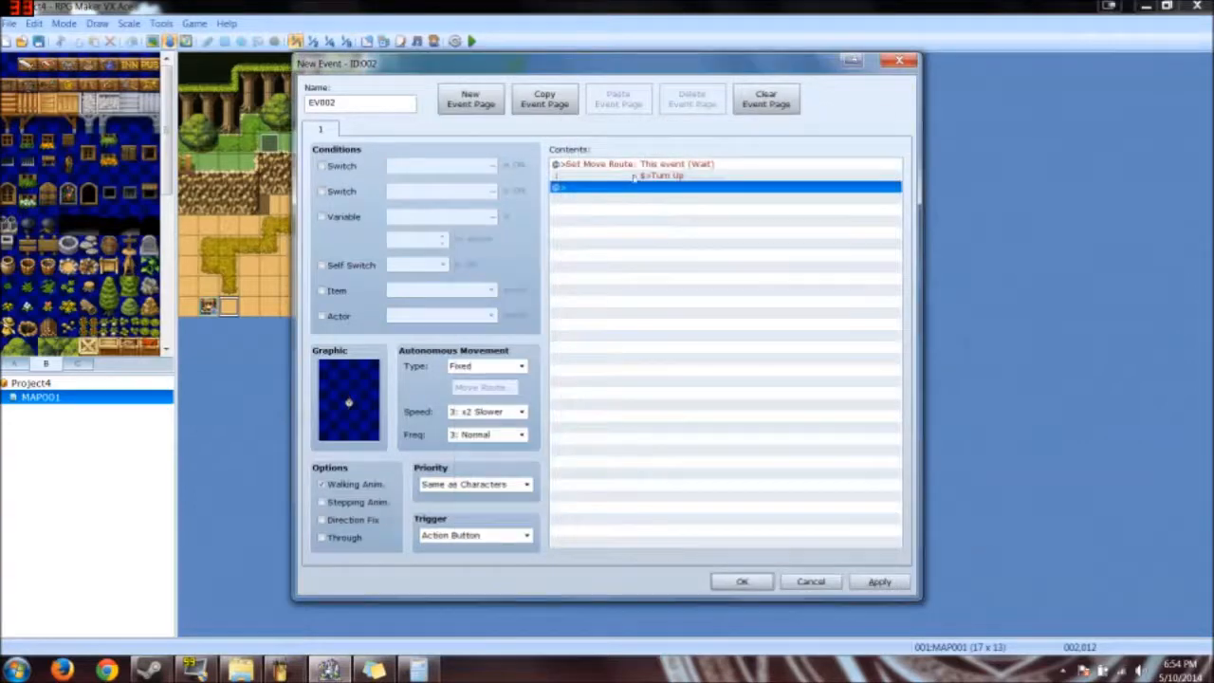
{"action": "left_click", "coordinate": [648, 176]}
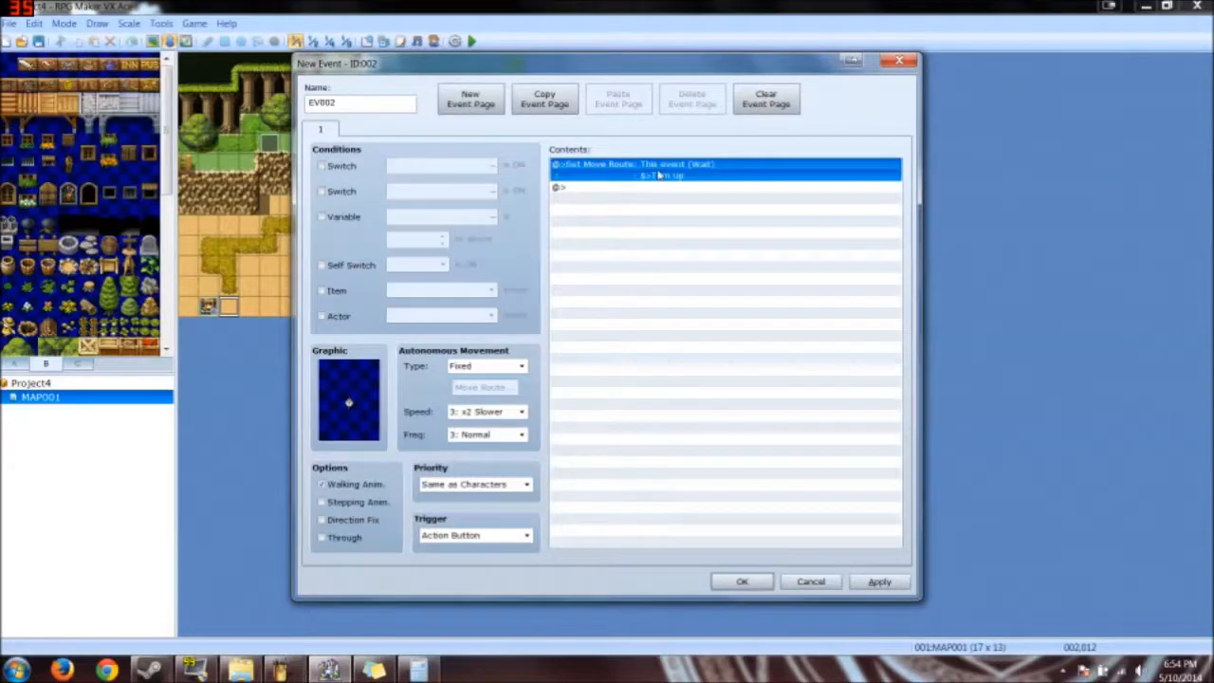
Step: Name variable 0001 Selection and add a Control Variables command to EV002 that sets it to the constant 0
{"action": "double_click", "coordinate": [661, 230]}
{"action": "left_click", "coordinate": [588, 148]}
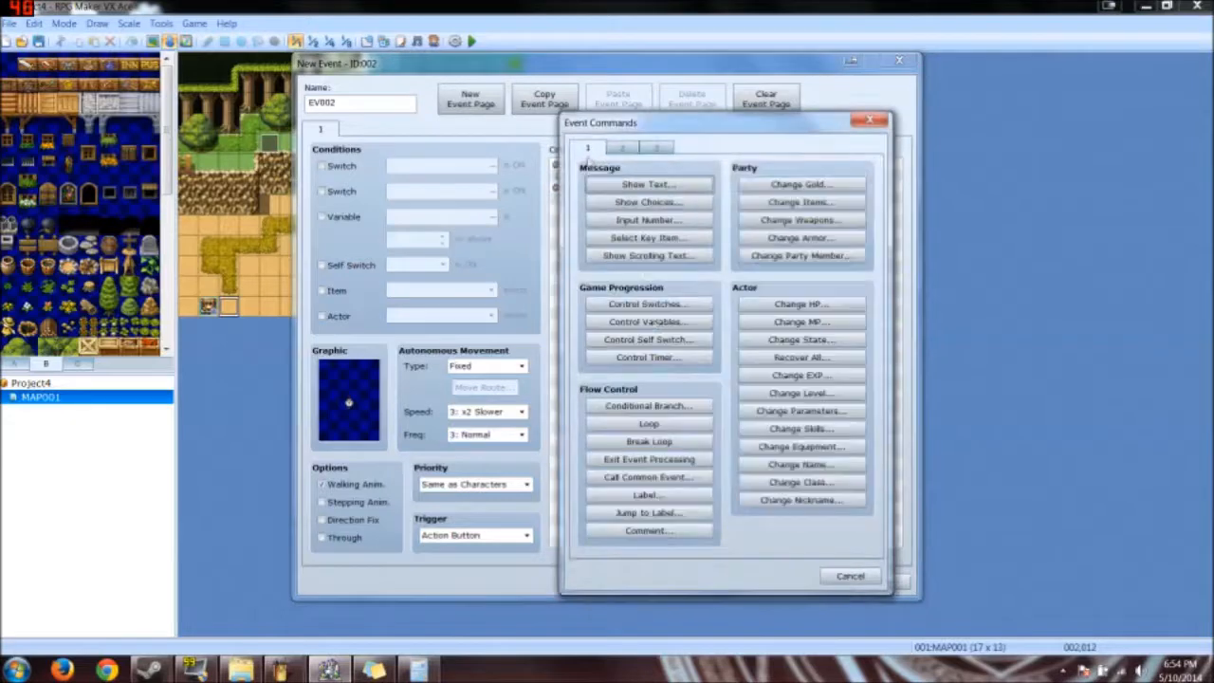
{"action": "left_click", "coordinate": [664, 321]}
{"action": "left_click", "coordinate": [674, 247]}
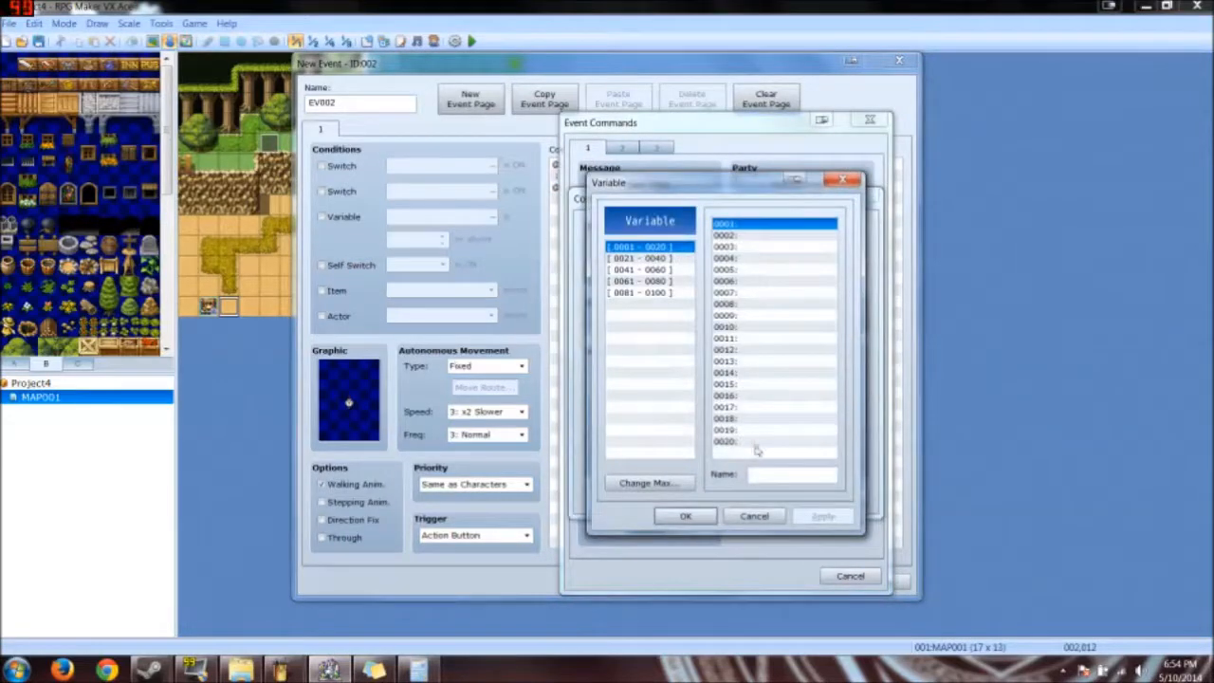
{"action": "type", "text": "Selection"}
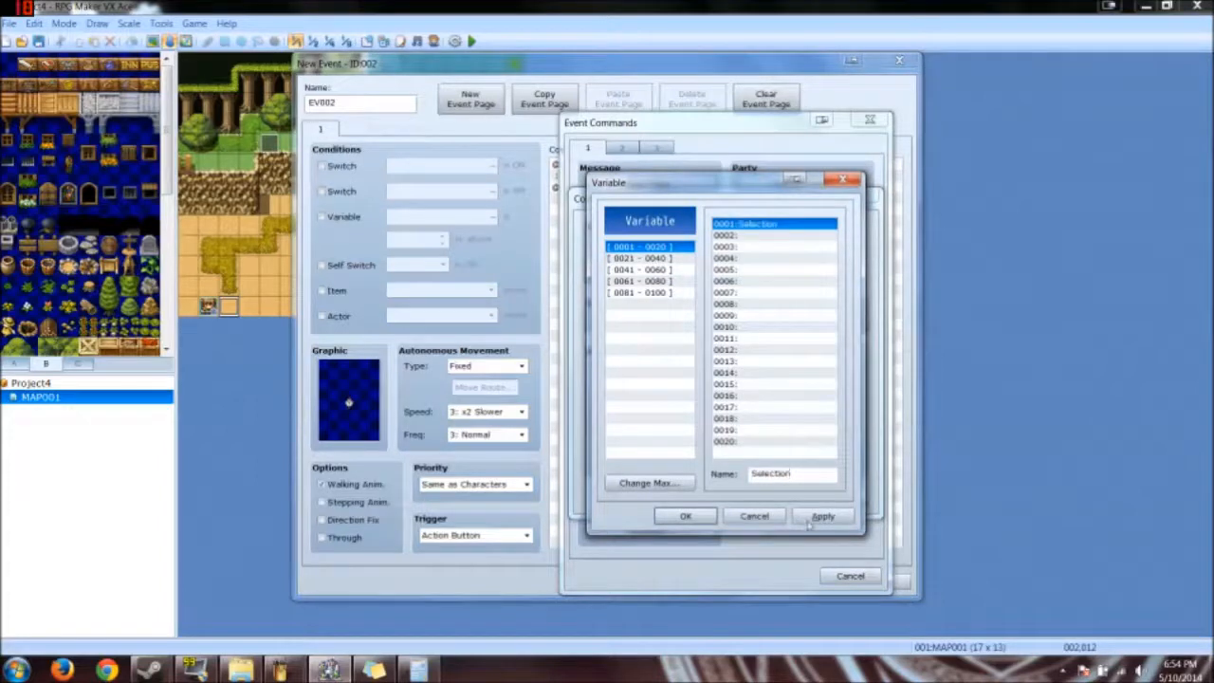
{"action": "left_click", "coordinate": [669, 516]}
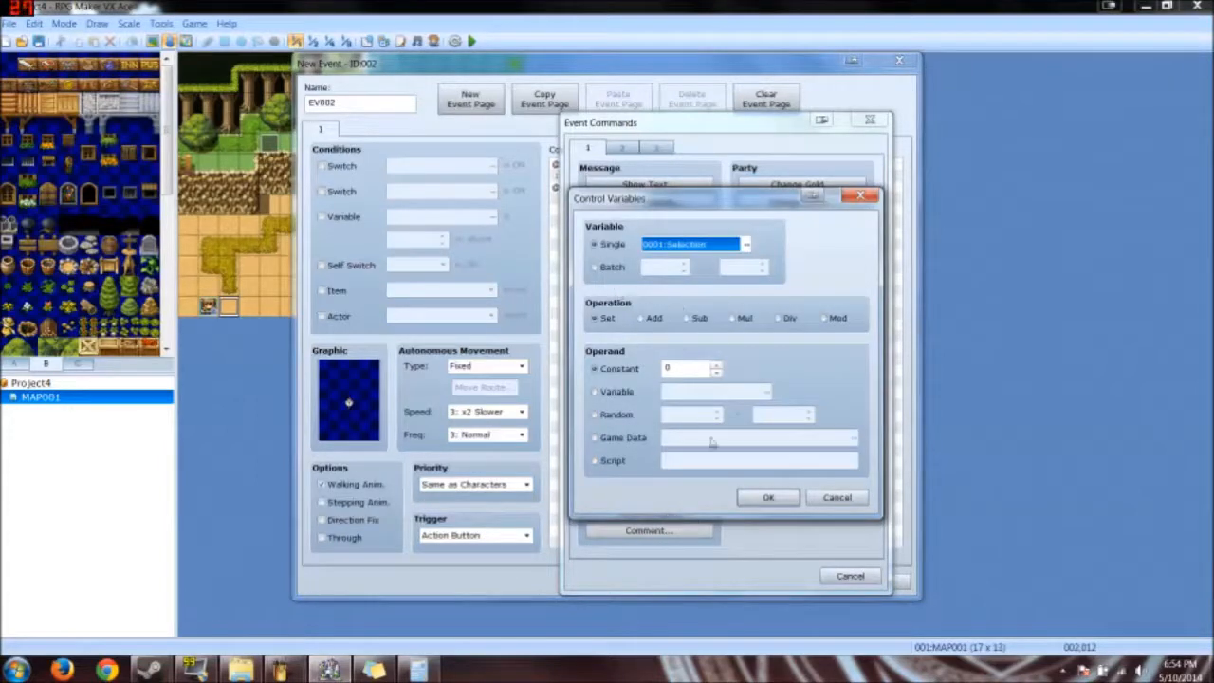
{"action": "left_click", "coordinate": [768, 498]}
Step: Change EV002's Control Variables command to add the constant 1 to Selection, and save the event
{"action": "double_click", "coordinate": [645, 189]}
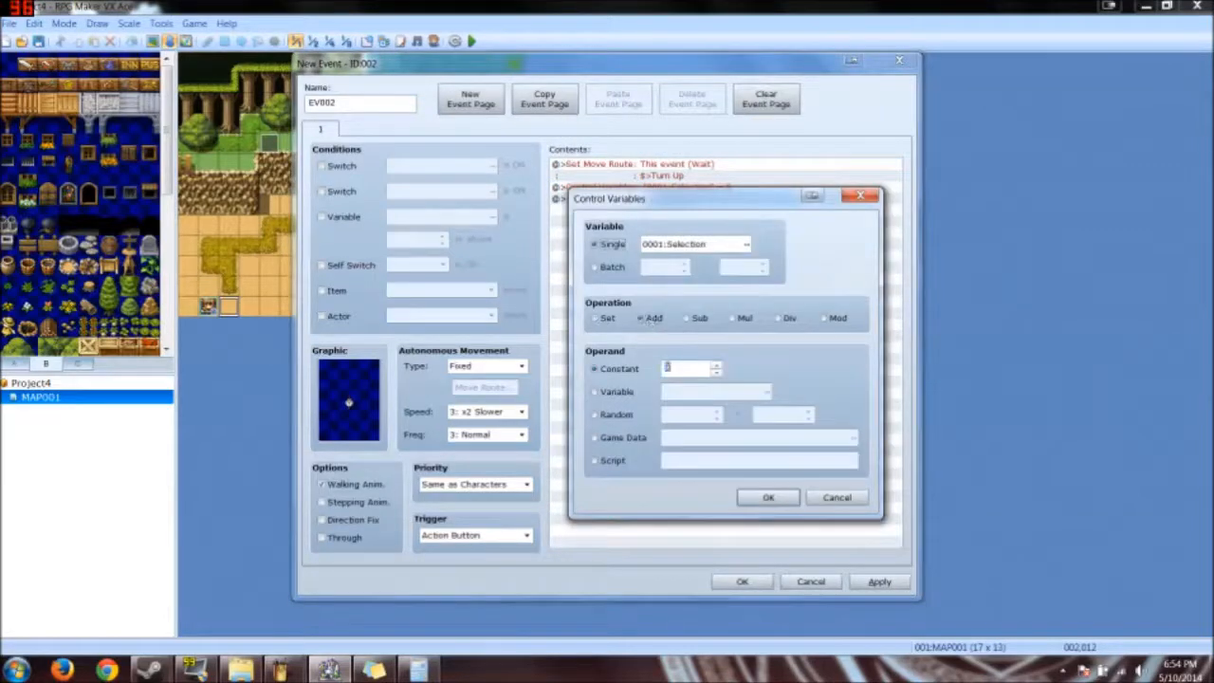
{"action": "left_click", "coordinate": [779, 495]}
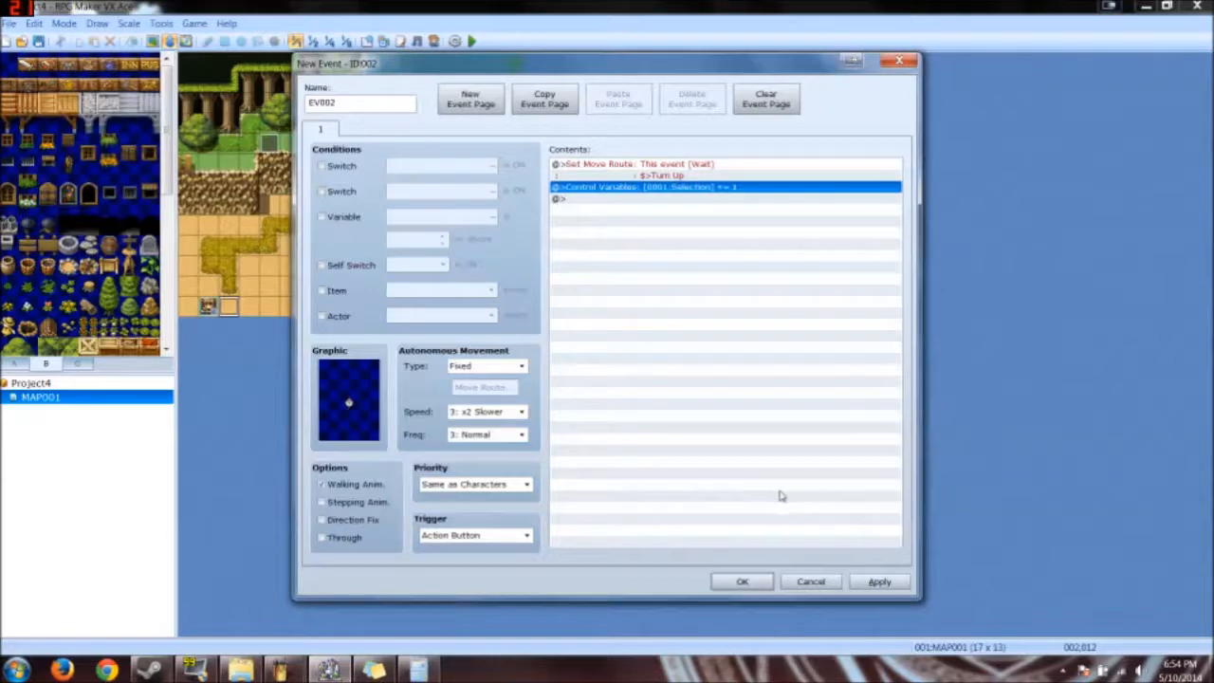
{"action": "left_click", "coordinate": [743, 582]}
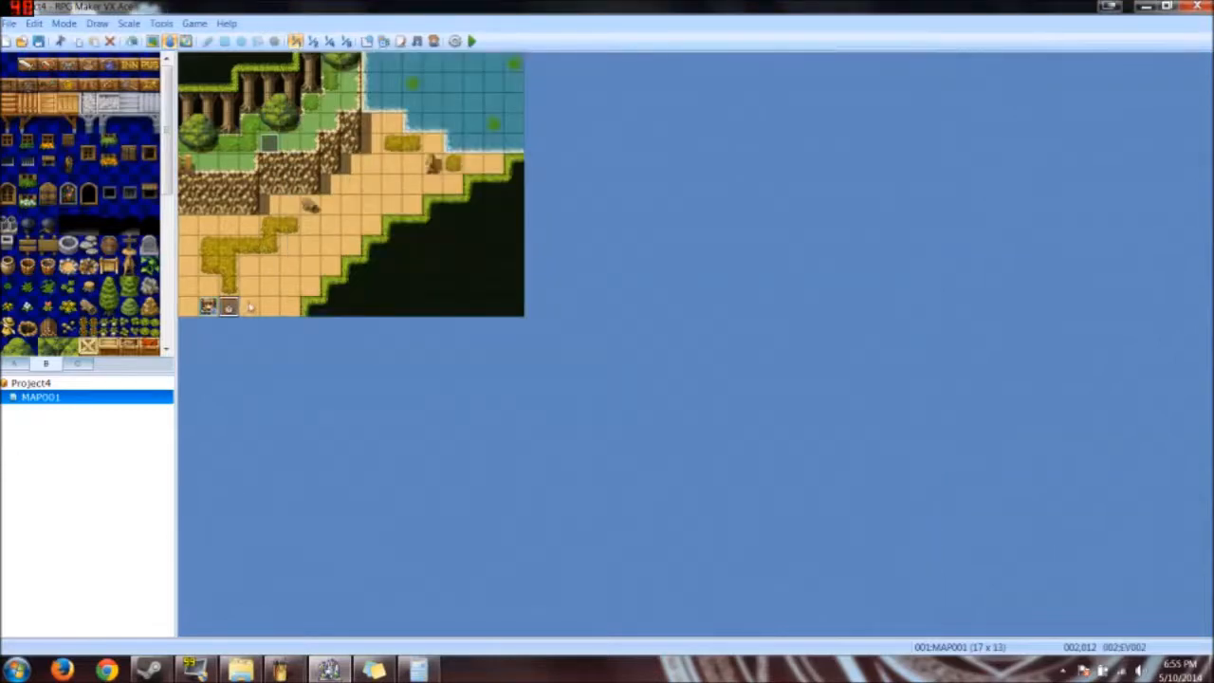
Step: Paste a copy of EV002 on tile 000,012 and change its Control Variables command to subtract 1 from Selection
{"action": "left_click", "coordinate": [195, 309]}
{"action": "key", "text": "ctrl+v"}
{"action": "double_click", "coordinate": [189, 307]}
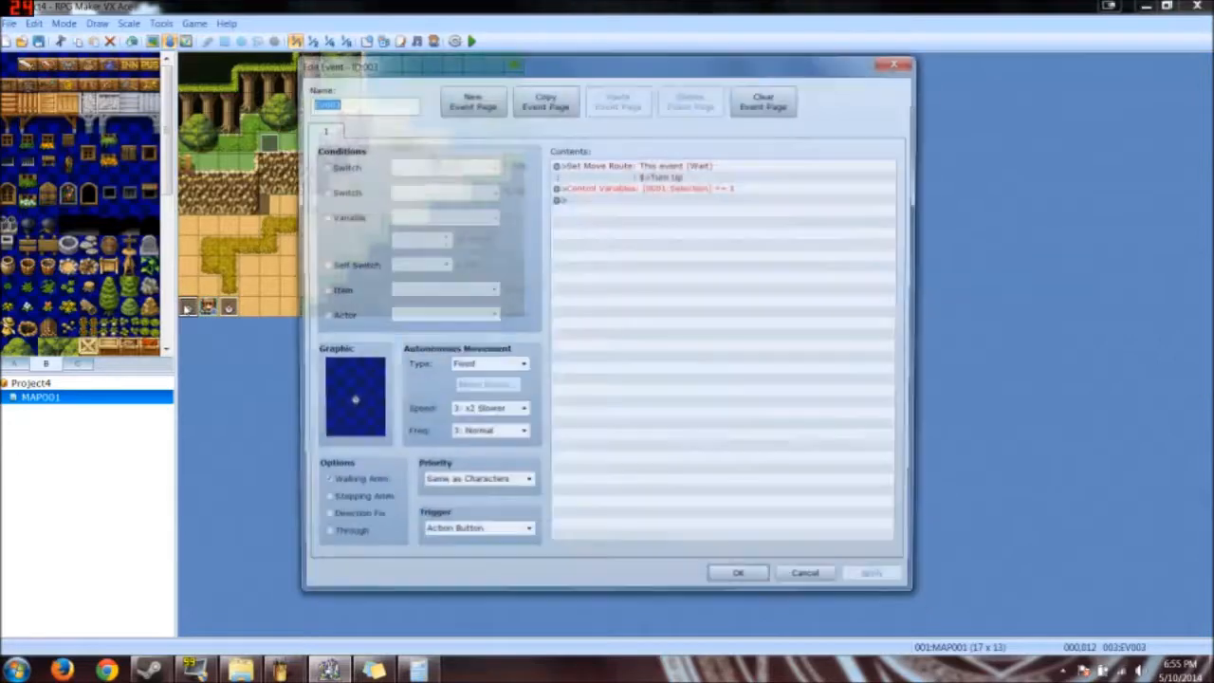
{"action": "right_click", "coordinate": [658, 189]}
{"action": "left_click", "coordinate": [683, 214]}
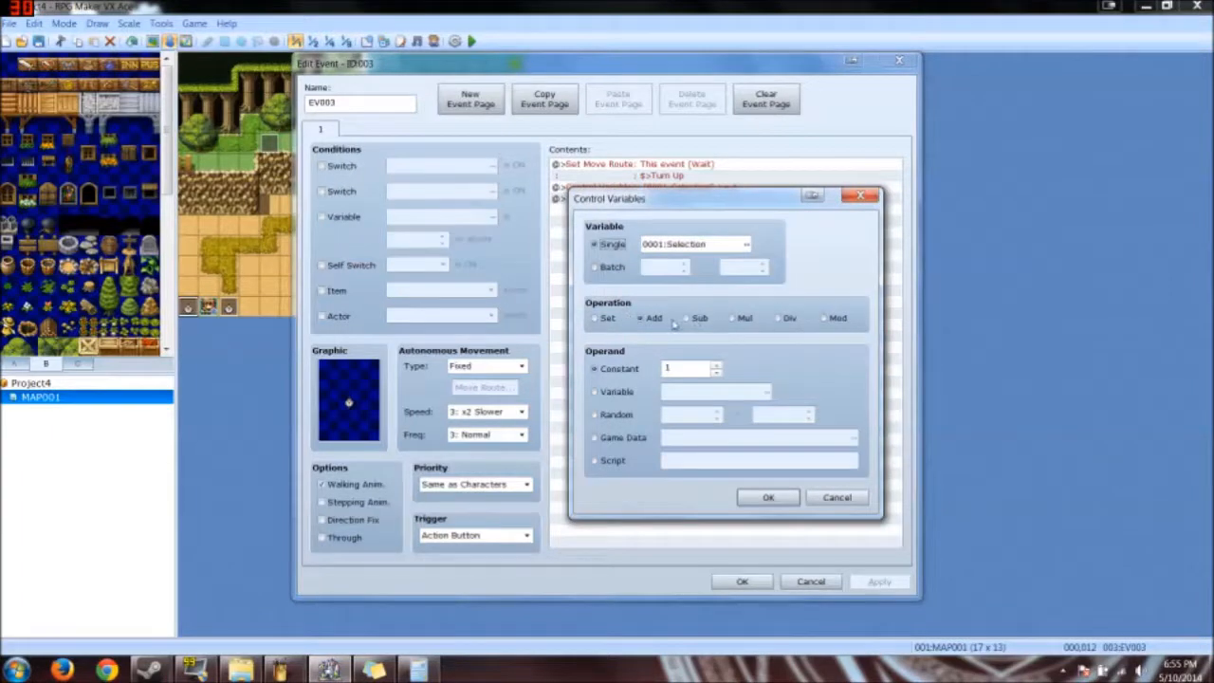
{"action": "left_click", "coordinate": [768, 497]}
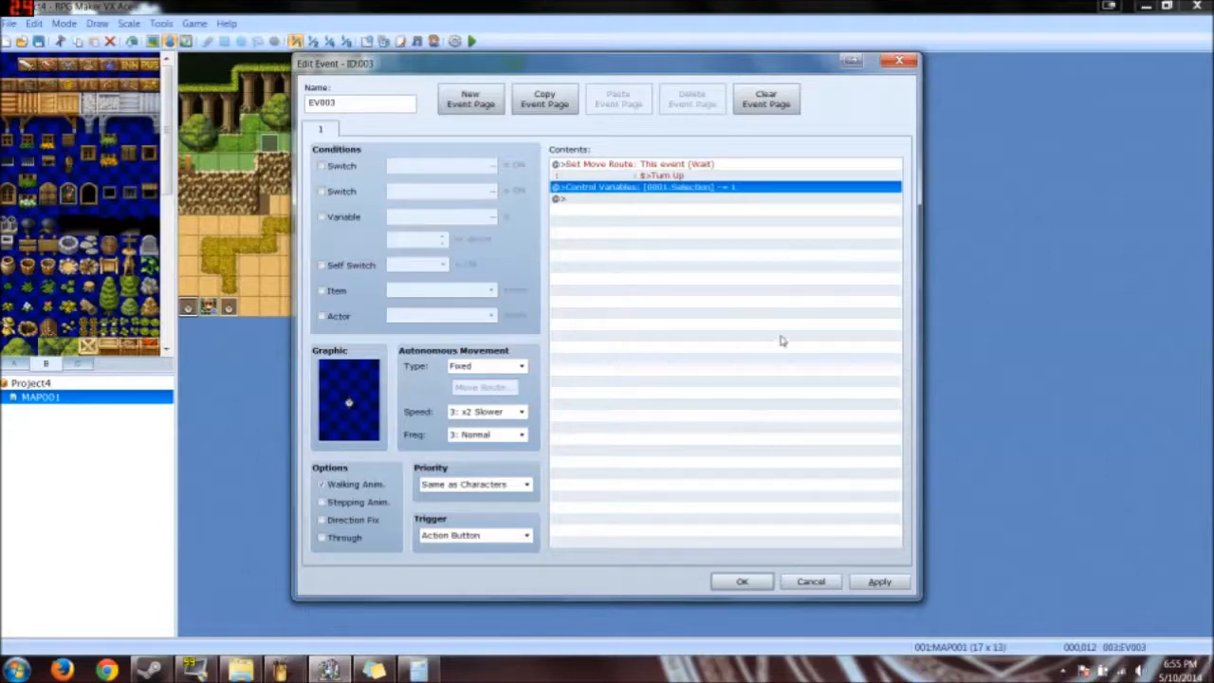
{"action": "left_click", "coordinate": [742, 581]}
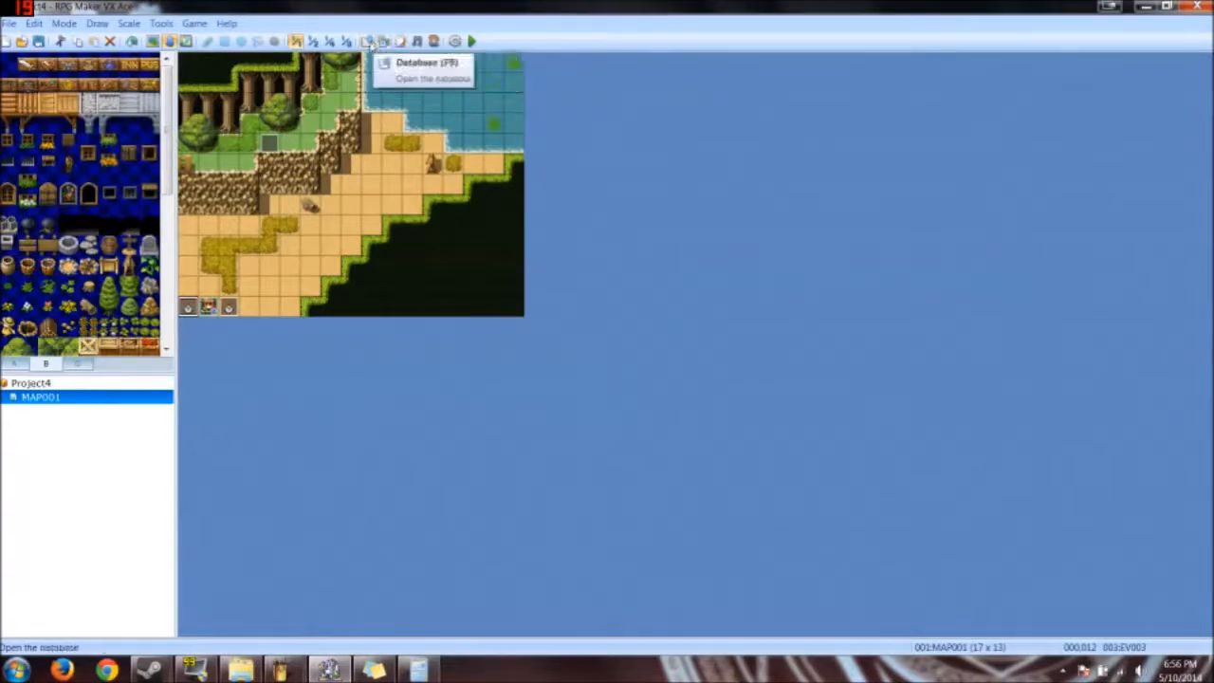
Step: Name common event 001 MenuSystem in the database
{"action": "left_click", "coordinate": [373, 44]}
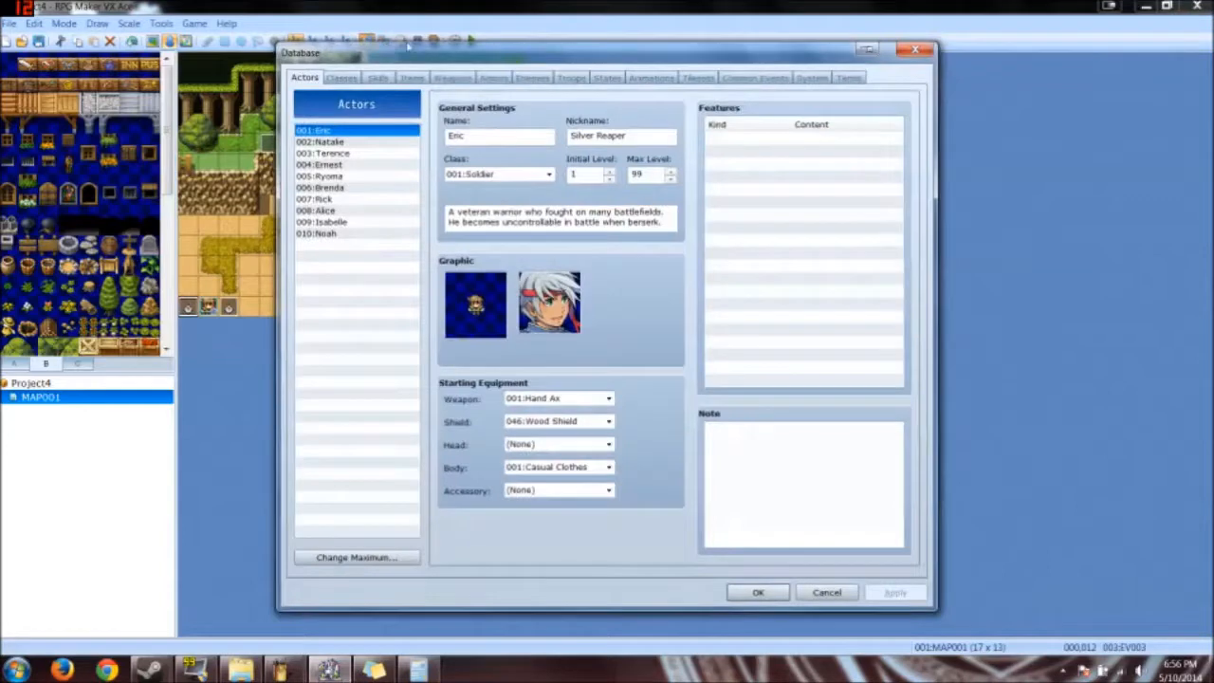
{"action": "left_click", "coordinate": [744, 76]}
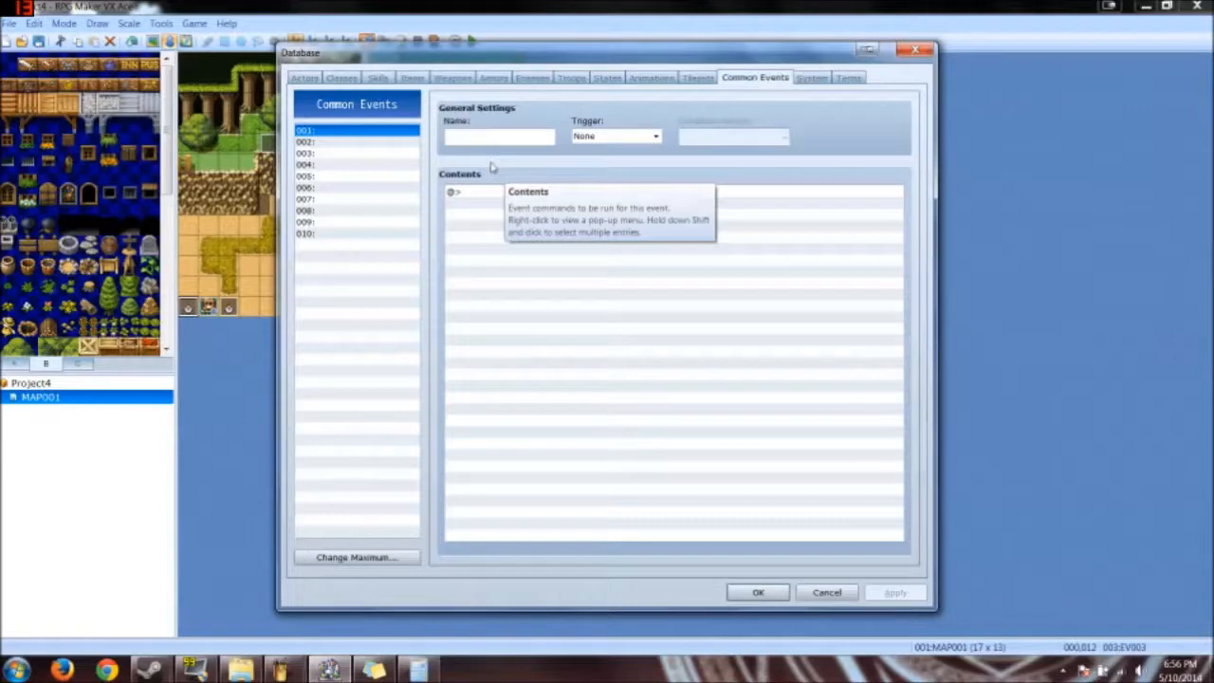
{"action": "left_click", "coordinate": [475, 136]}
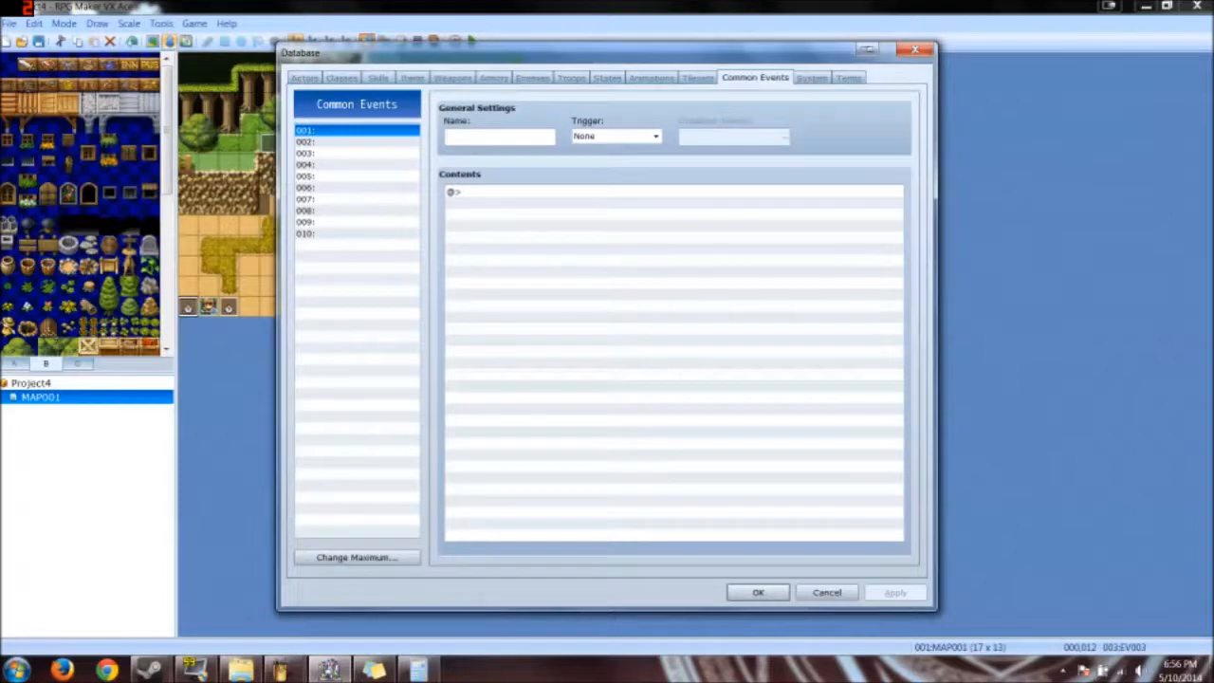
{"action": "type", "text": "MenuSystem"}
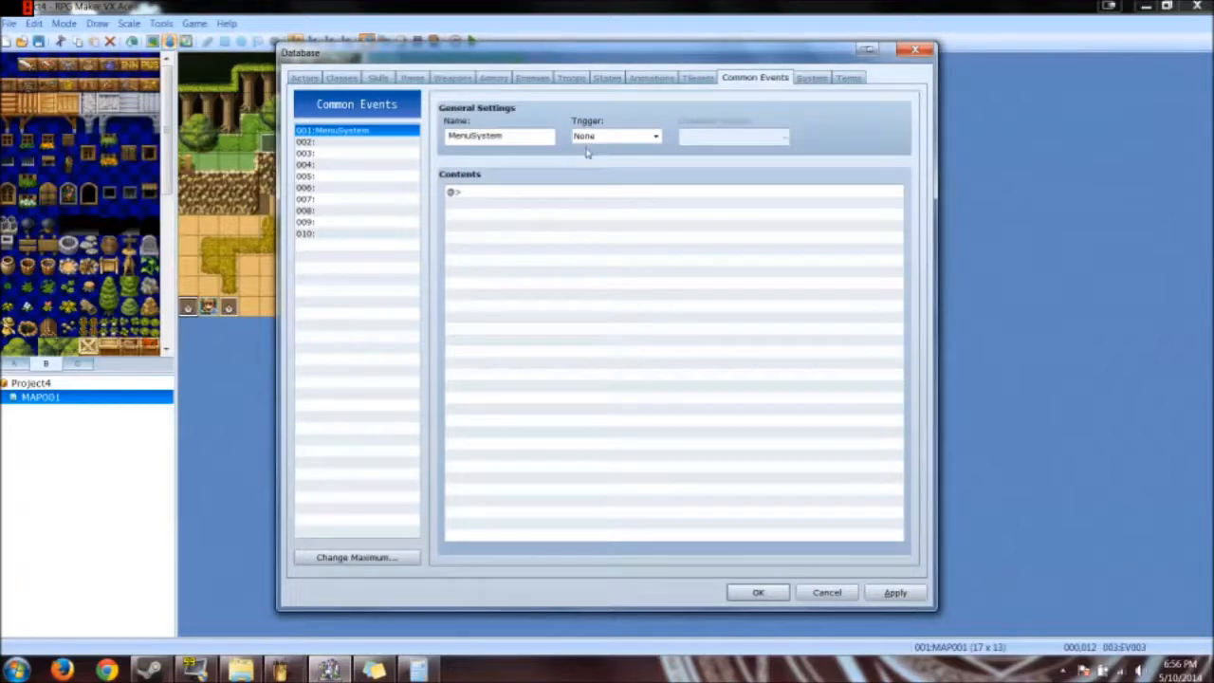
{"action": "left_click", "coordinate": [595, 139]}
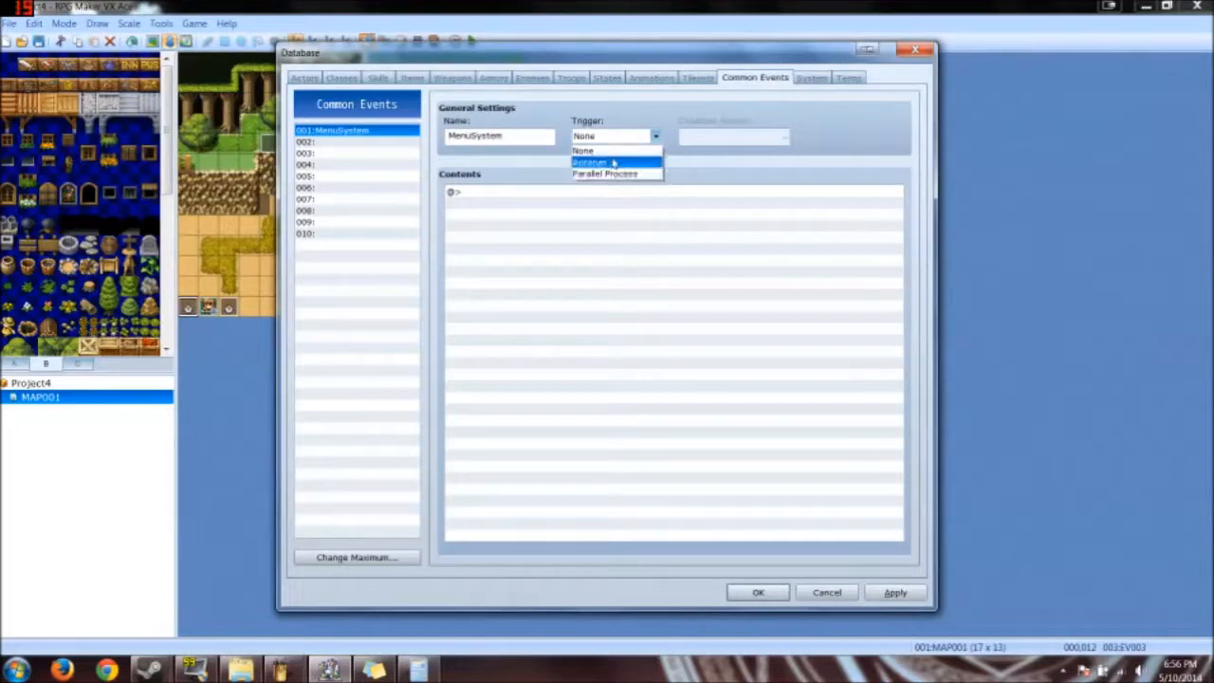
{"action": "left_click", "coordinate": [619, 161]}
{"action": "left_click", "coordinate": [635, 137]}
{"action": "left_click", "coordinate": [627, 160]}
{"action": "left_click", "coordinate": [613, 139]}
{"action": "left_click", "coordinate": [702, 160]}
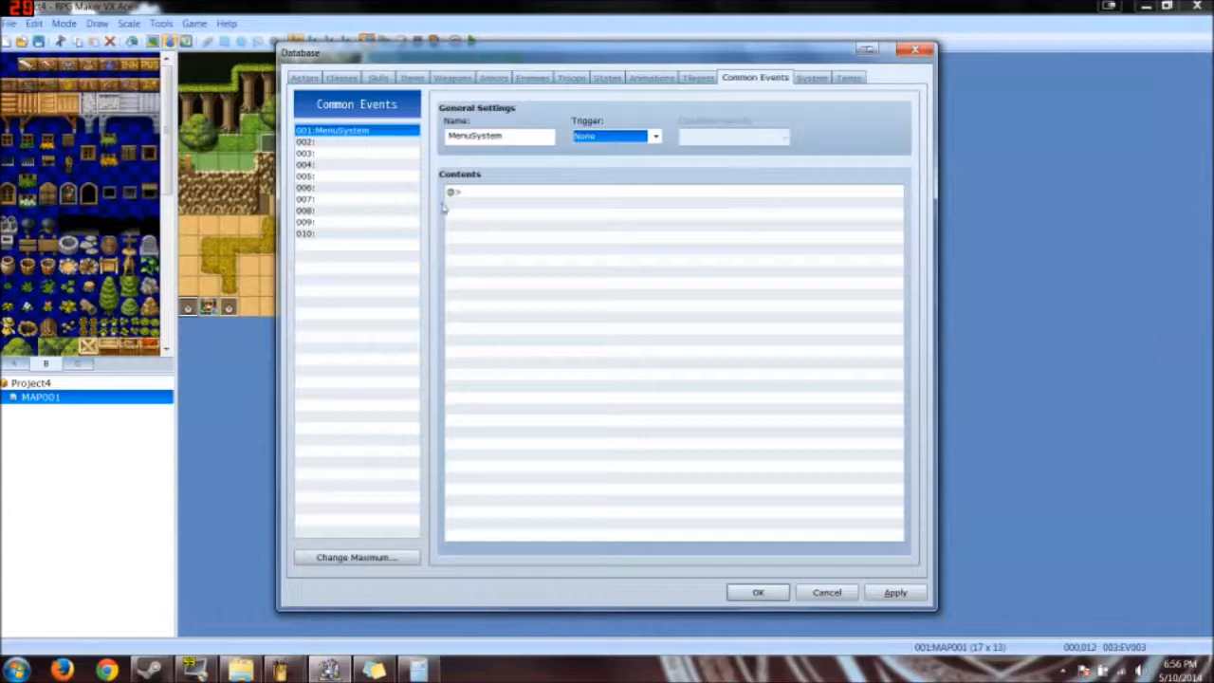
Step: Add a Conditional Branch to MenuSystem that checks whether variable 0001 Selection is less than or equal to the constant 0
{"action": "left_click_drag", "start_coordinate": [480, 56], "coordinate": [689, 54]}
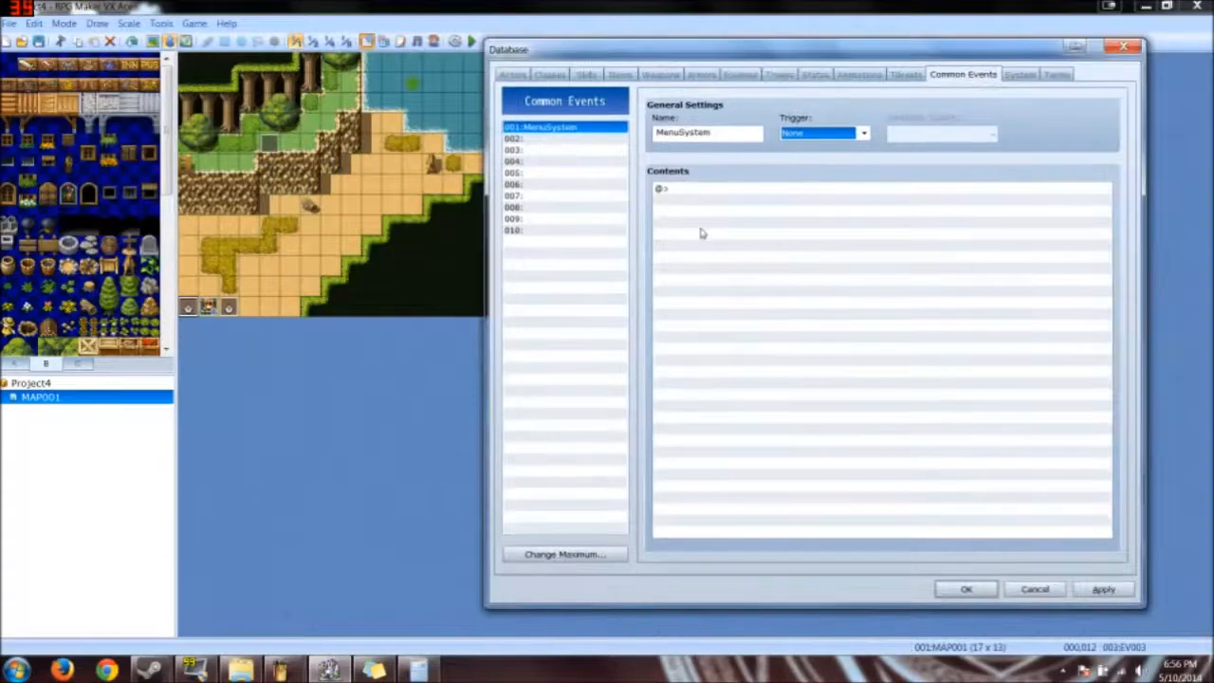
{"action": "double_click", "coordinate": [714, 235]}
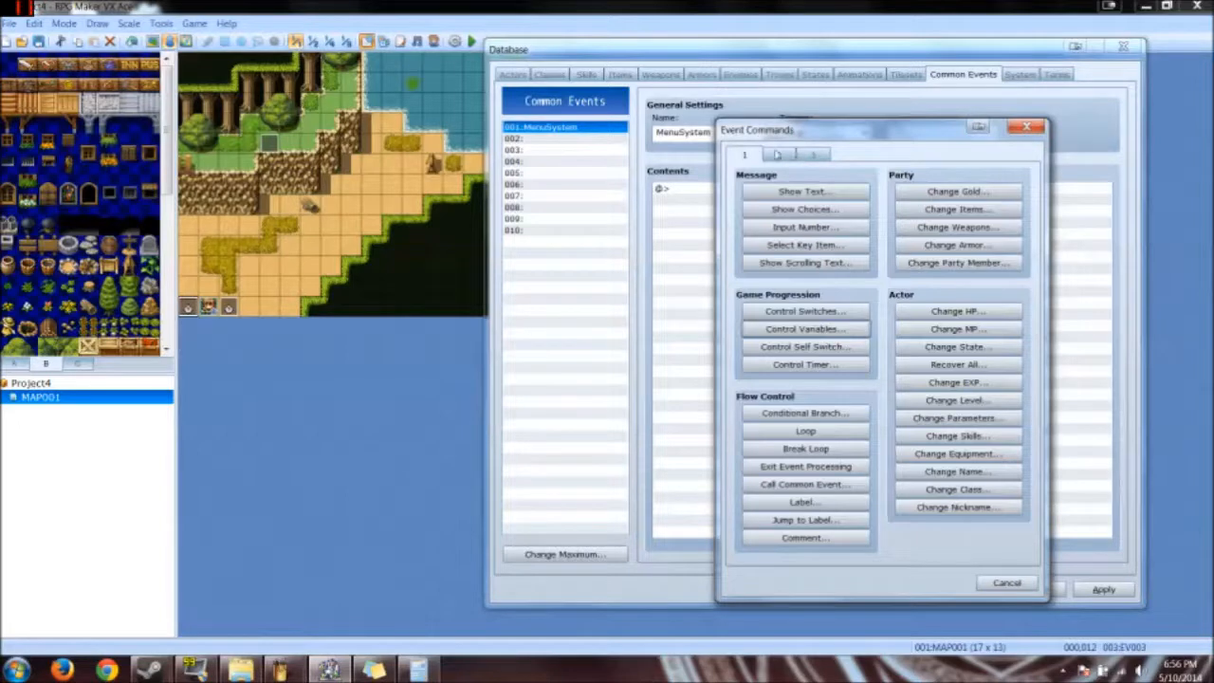
{"action": "left_click", "coordinate": [775, 156]}
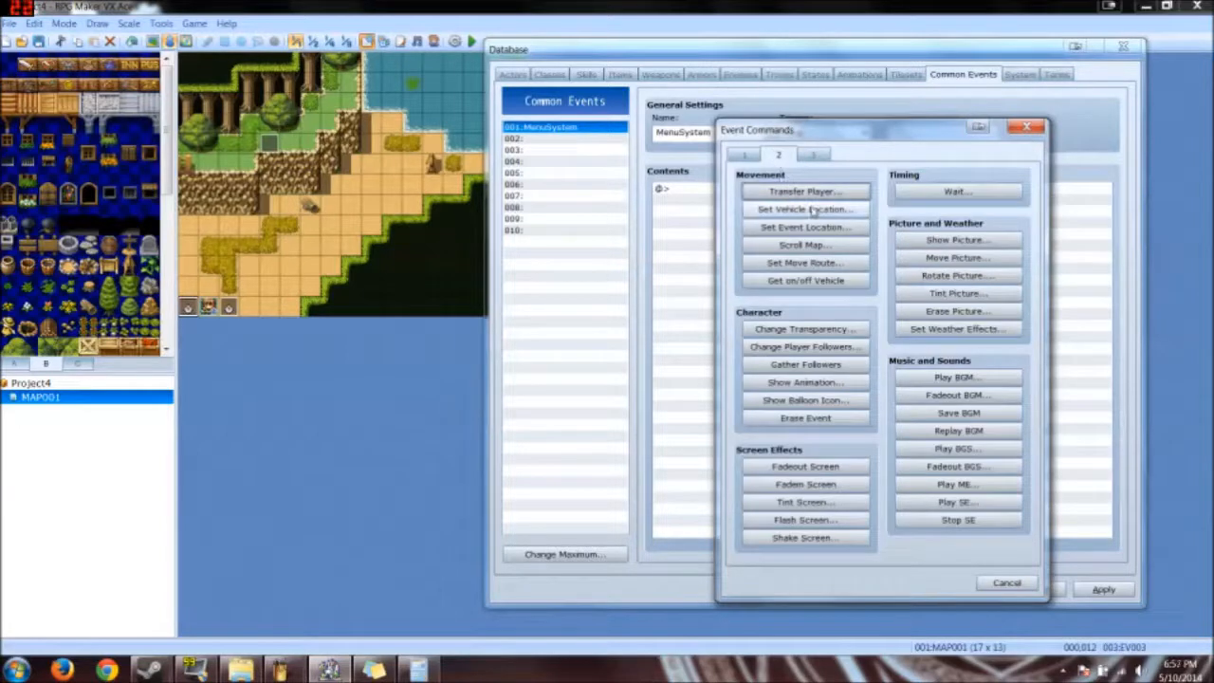
{"action": "left_click", "coordinate": [815, 155]}
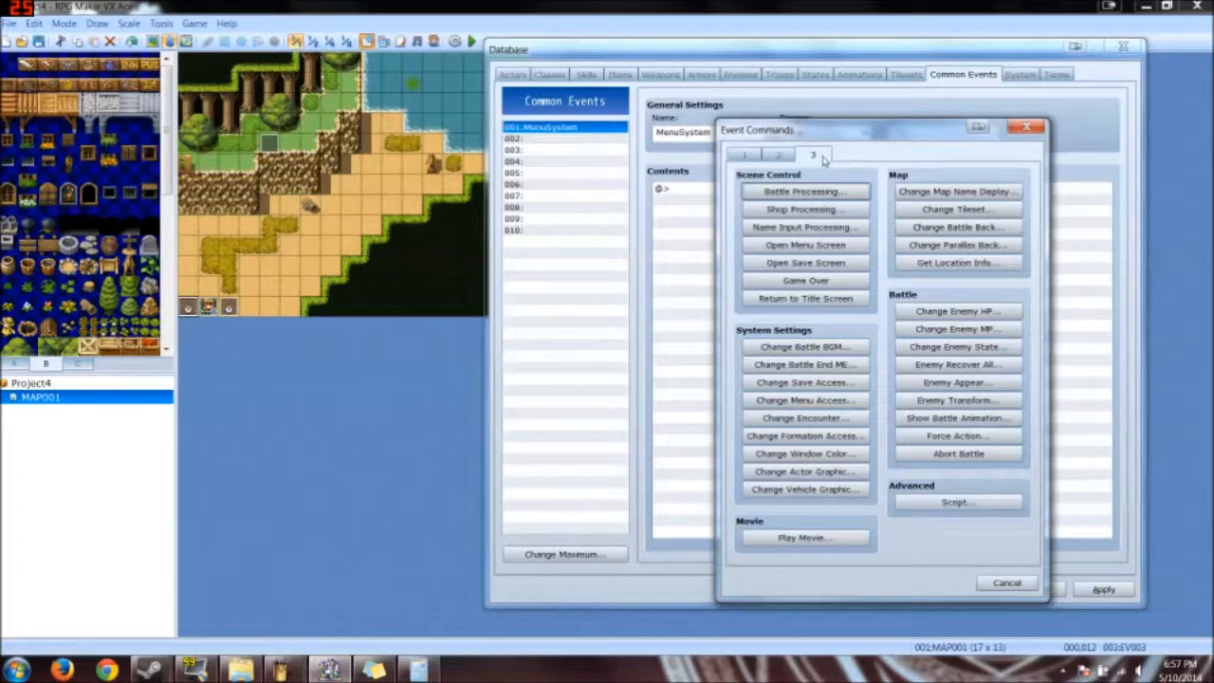
{"action": "left_click", "coordinate": [745, 157]}
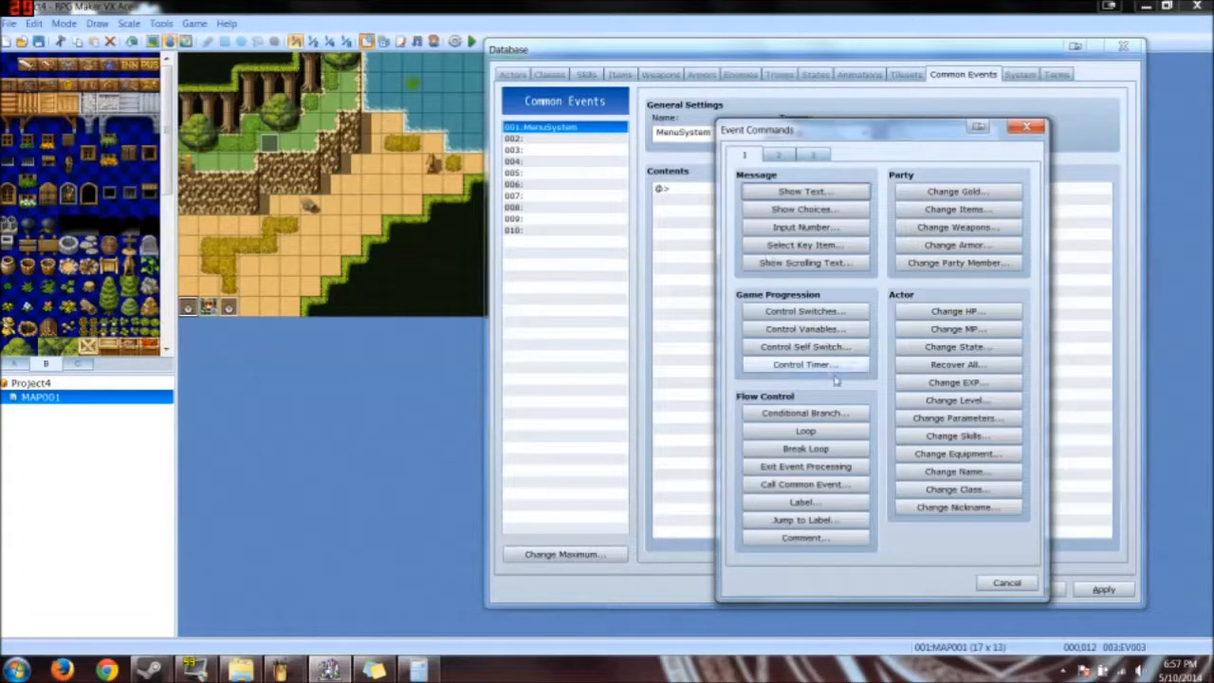
{"action": "left_click", "coordinate": [851, 414]}
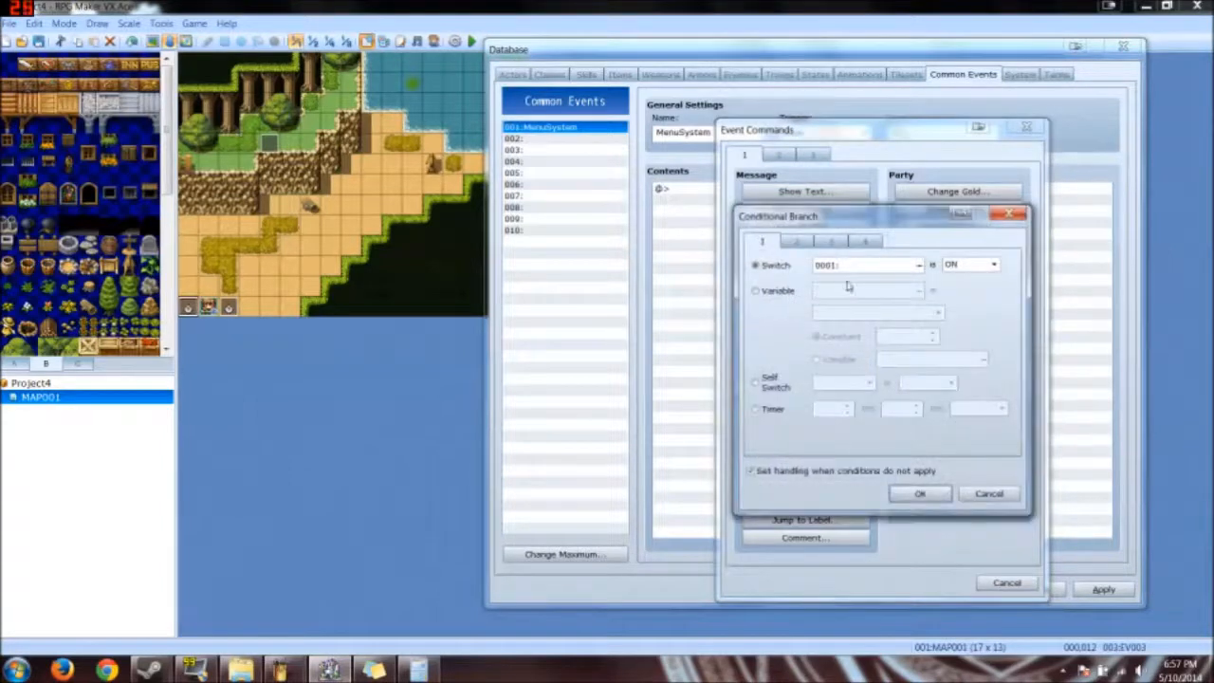
{"action": "left_click", "coordinate": [853, 268]}
{"action": "left_click", "coordinate": [909, 524]}
{"action": "left_click", "coordinate": [787, 295]}
{"action": "left_click", "coordinate": [849, 291]}
{"action": "double_click", "coordinate": [919, 232]}
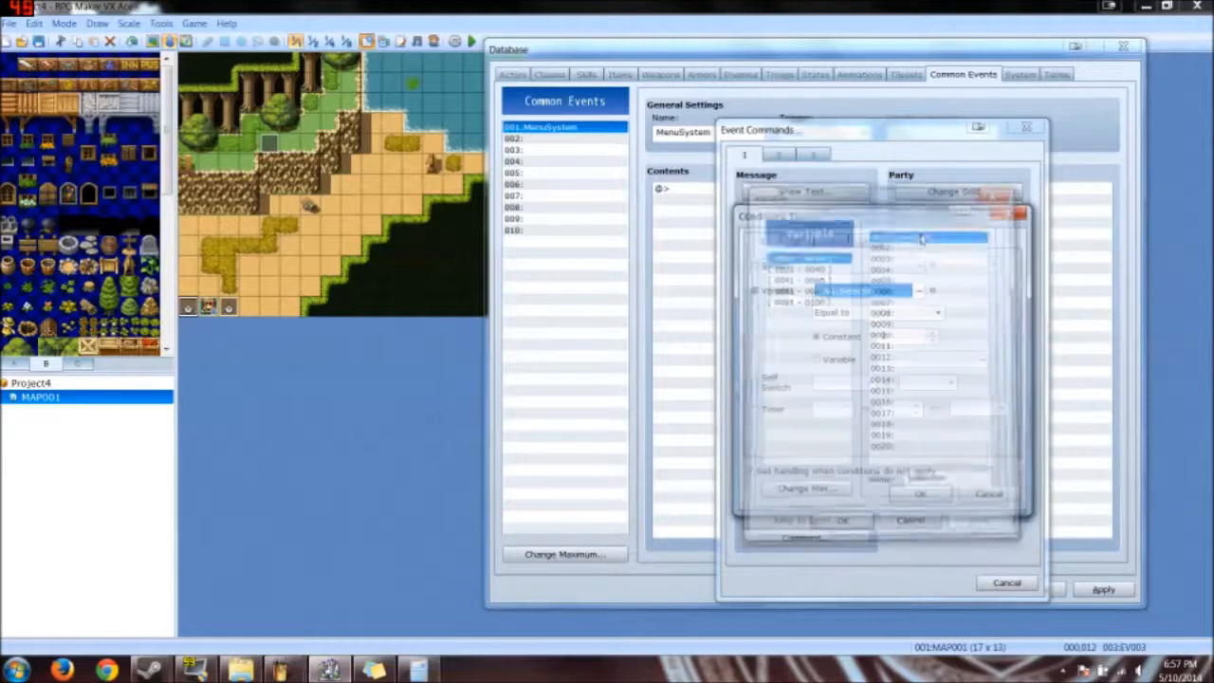
{"action": "left_click", "coordinate": [878, 315]}
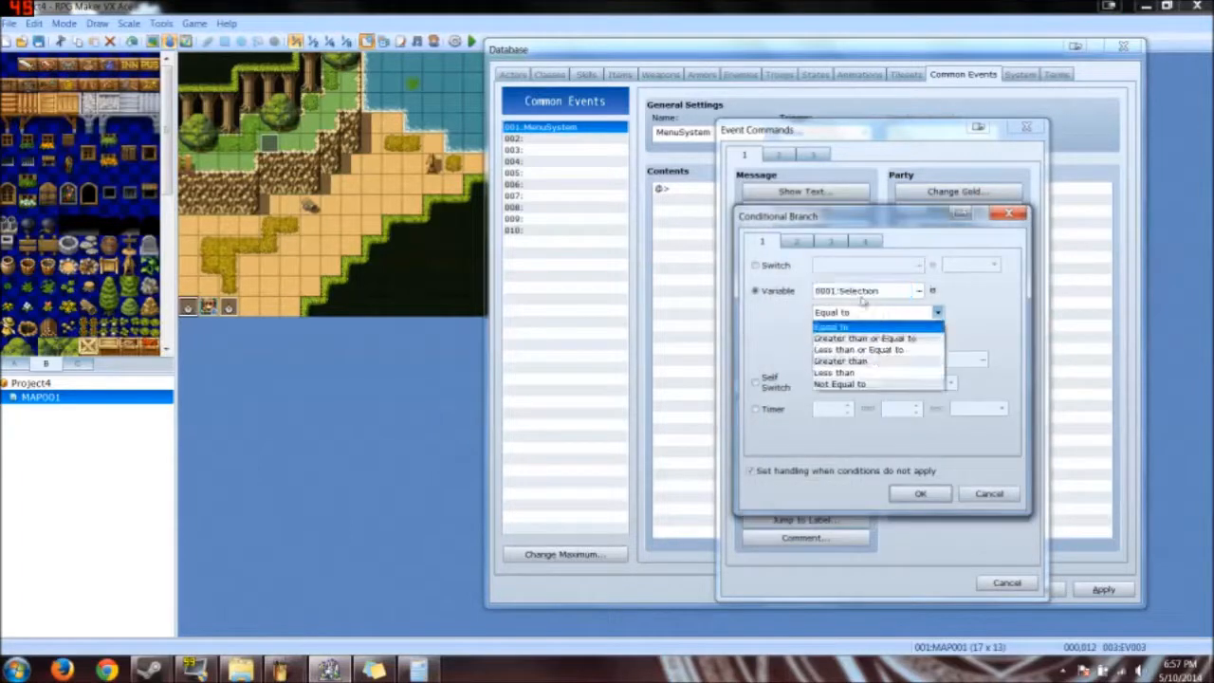
{"action": "left_click", "coordinate": [863, 350]}
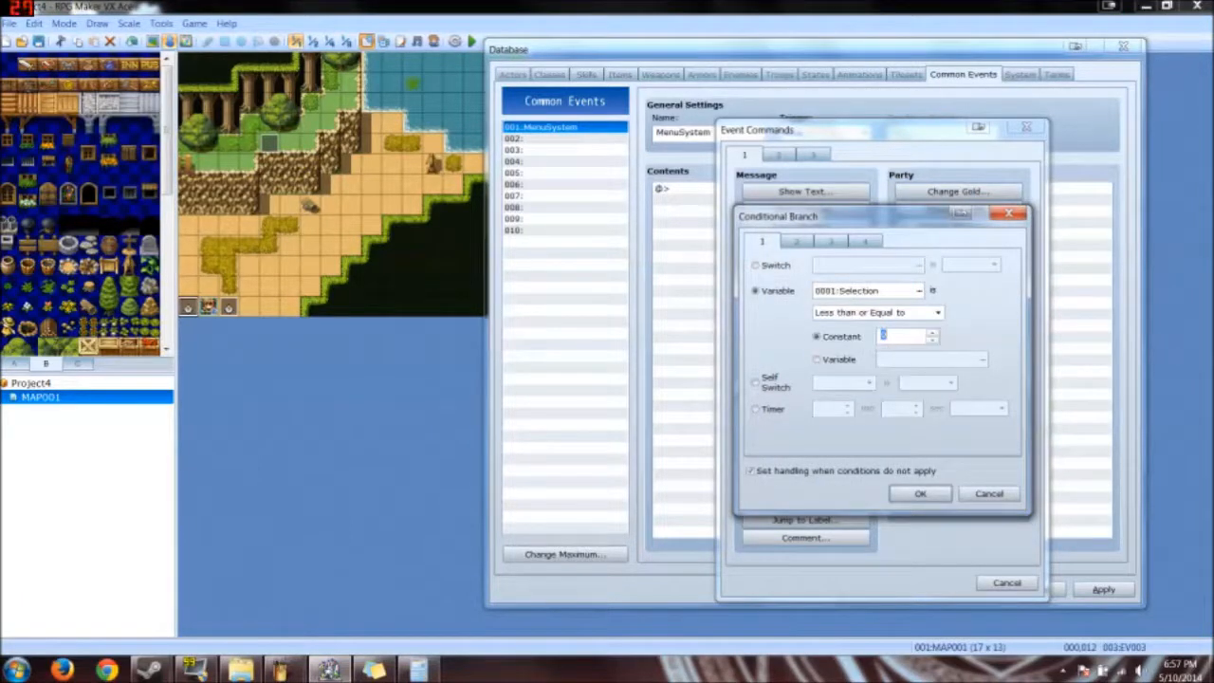
{"action": "left_click", "coordinate": [911, 493]}
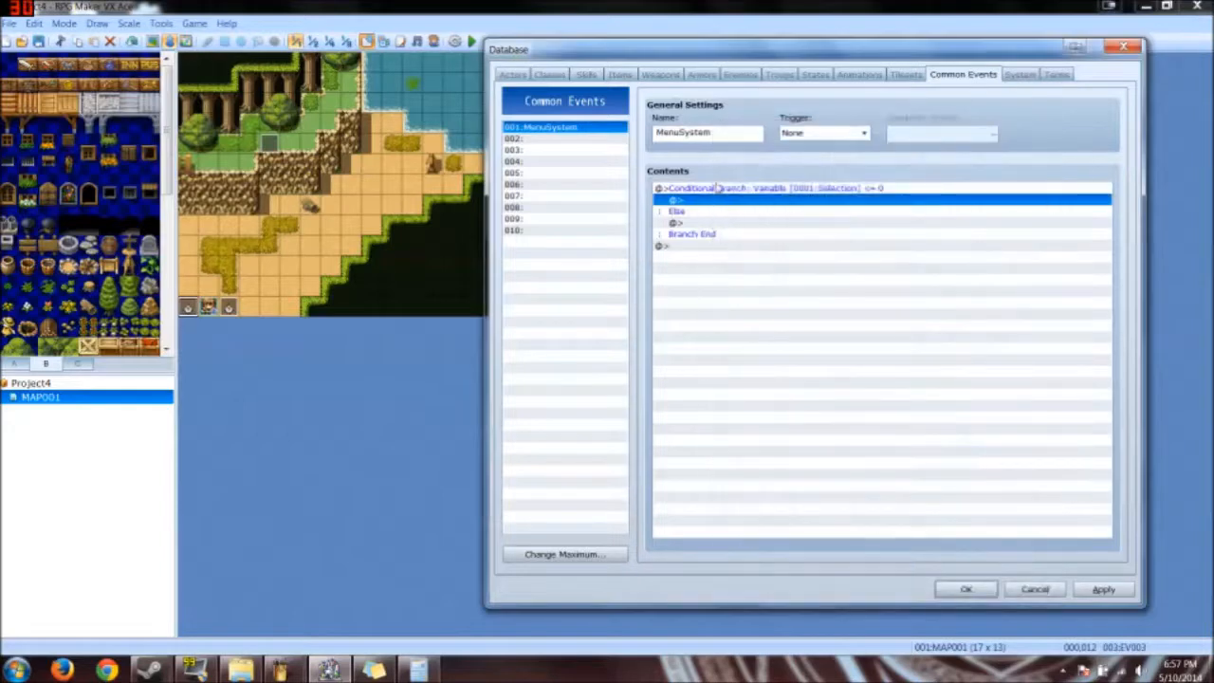
Step: Remove the Else handling from the Selection conditional branch in MenuSystem
{"action": "double_click", "coordinate": [718, 187]}
{"action": "left_click", "coordinate": [773, 471]}
{"action": "left_click", "coordinate": [916, 493]}
{"action": "left_click", "coordinate": [705, 213]}
{"action": "left_click_drag", "start_coordinate": [705, 217], "coordinate": [759, 190]}
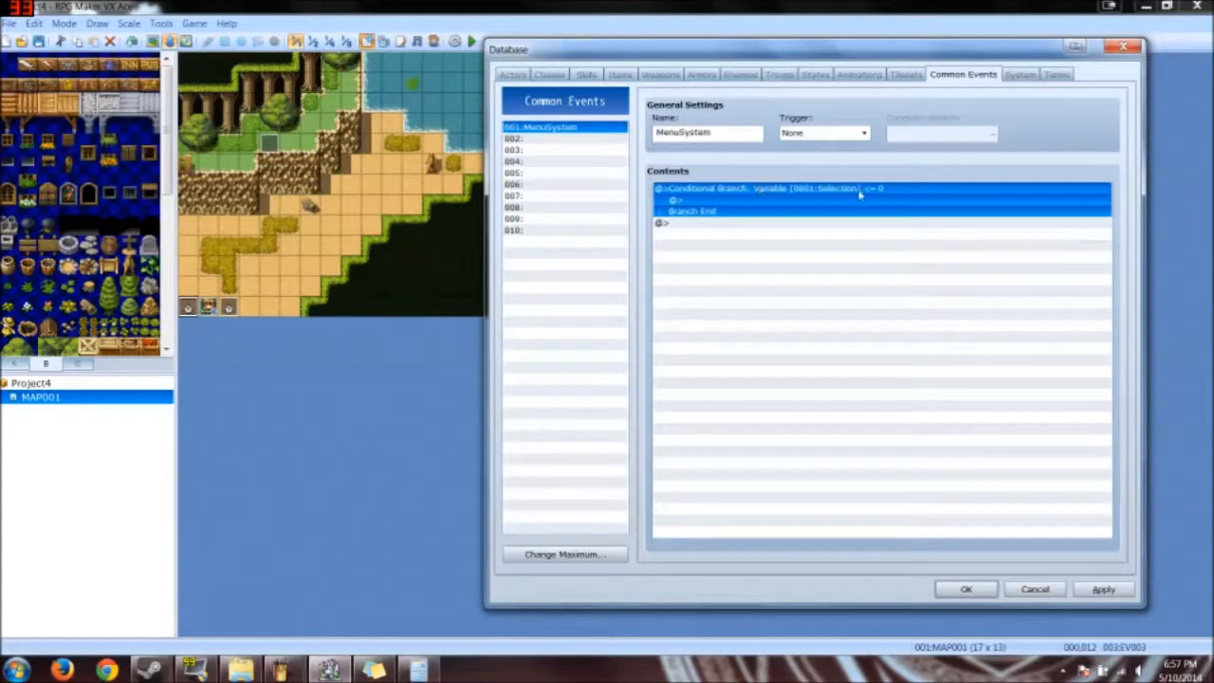
Step: Add a Control Variables command inside the branch that sets Selection to the constant 0
{"action": "double_click", "coordinate": [713, 201]}
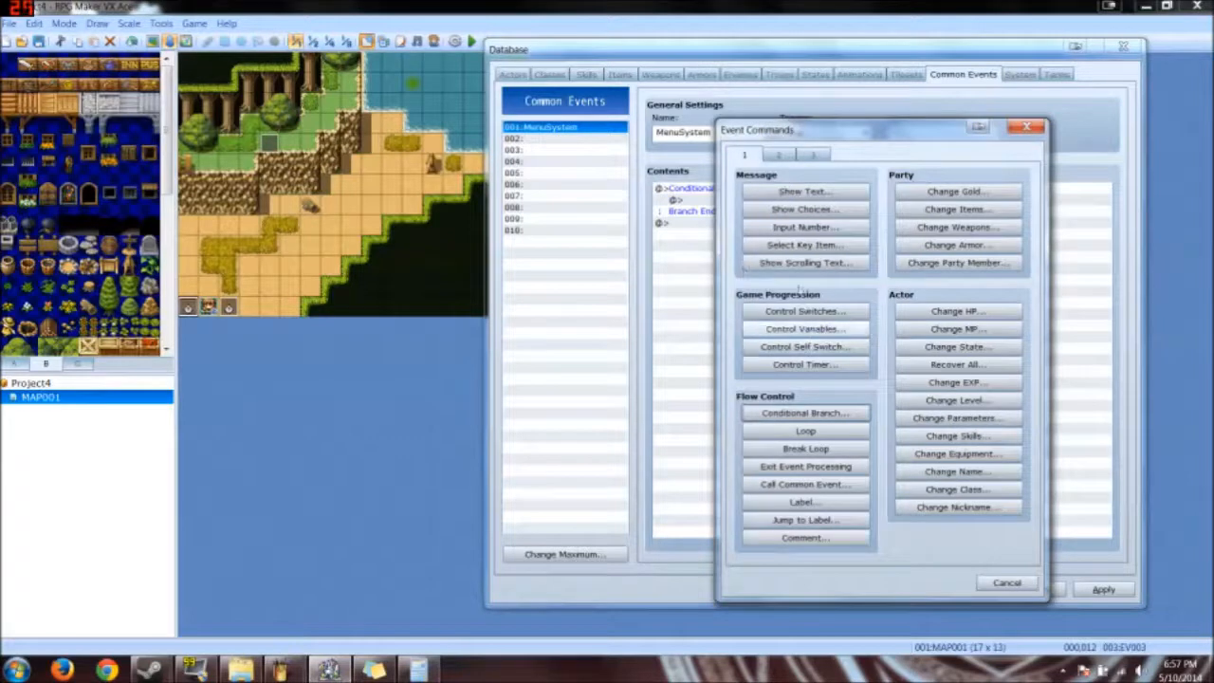
{"action": "left_click", "coordinate": [805, 329]}
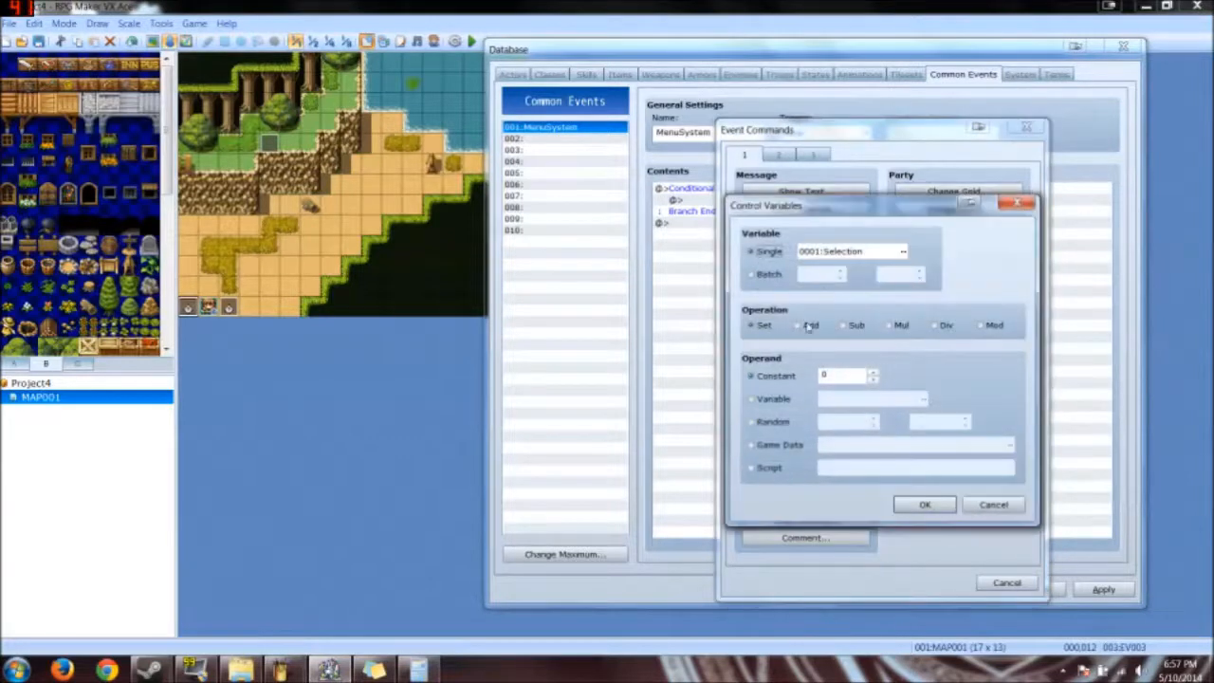
{"action": "left_click", "coordinate": [919, 505]}
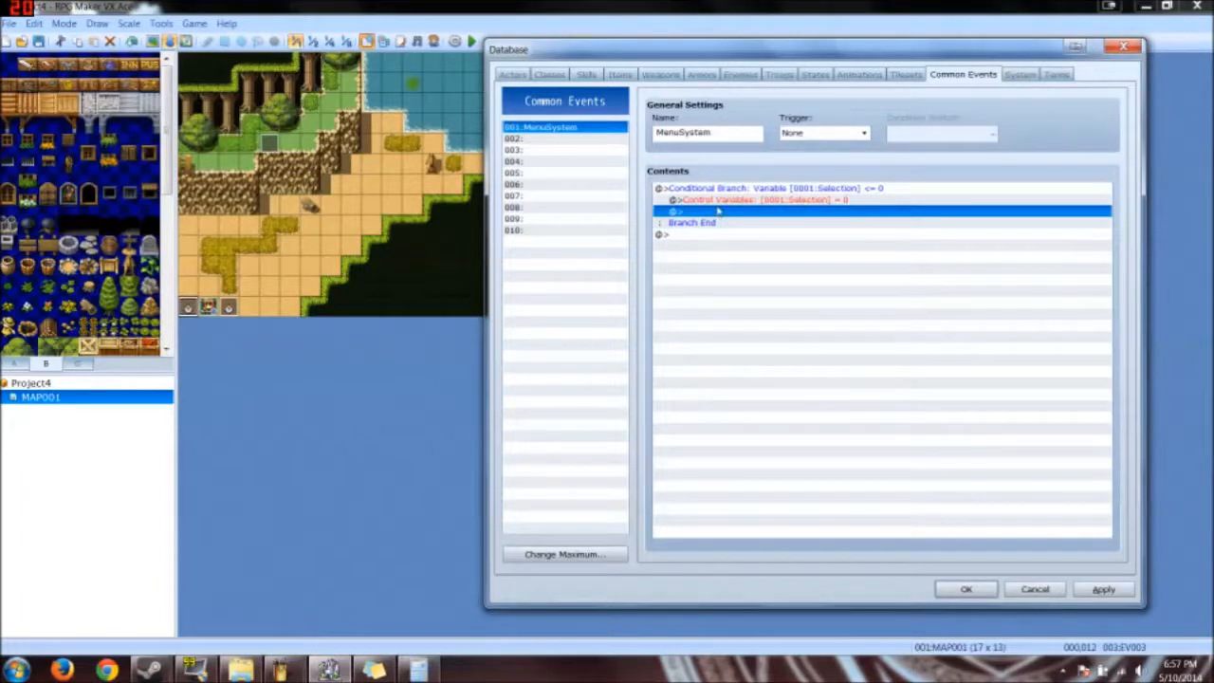
Step: Start a Play SE command below the variable command in the branch and choose the Decision3 sound
{"action": "double_click", "coordinate": [770, 217]}
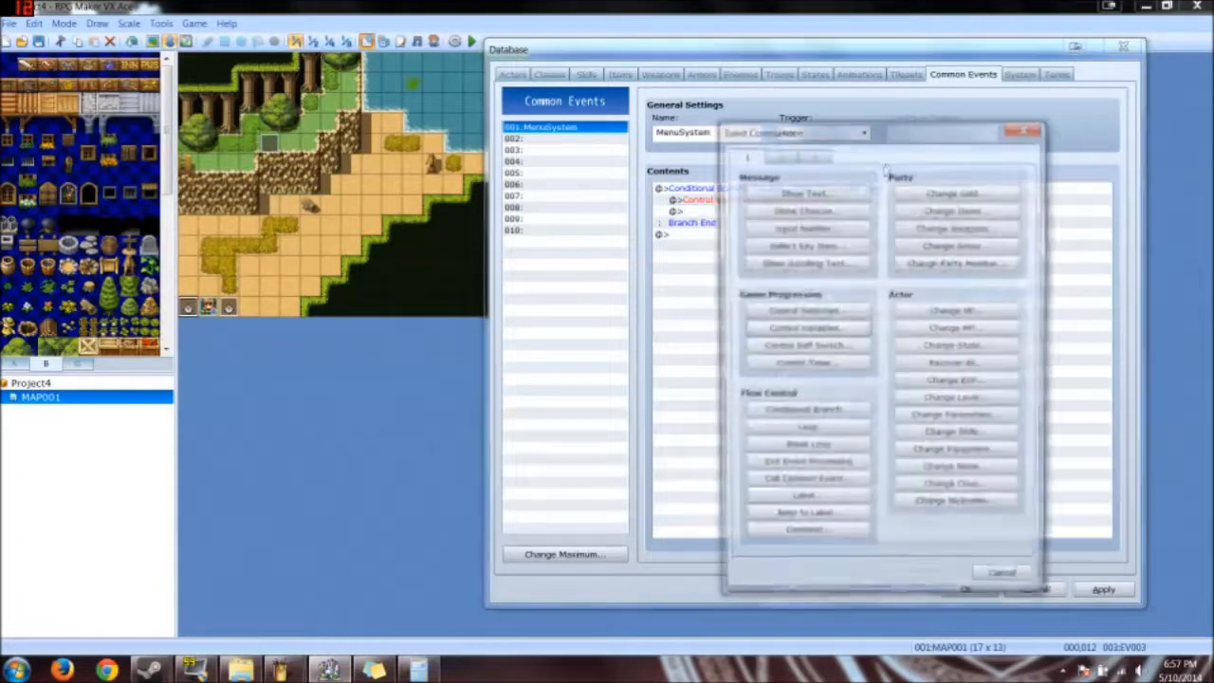
{"action": "left_click", "coordinate": [824, 156]}
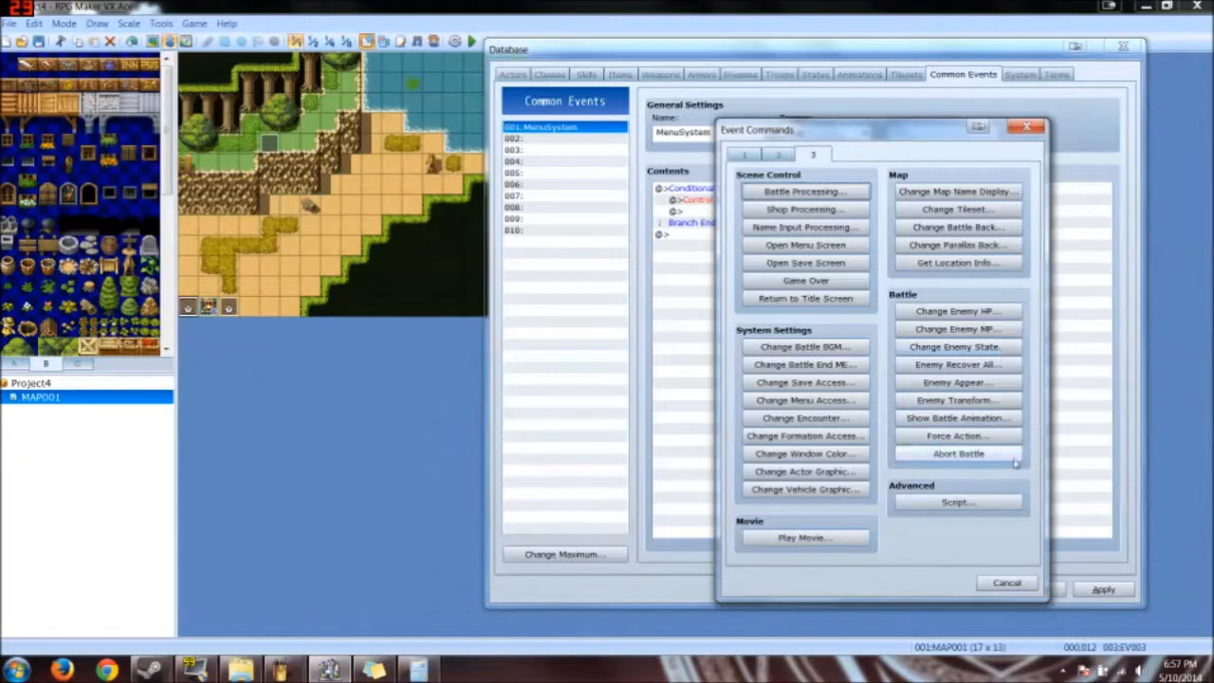
{"action": "left_click", "coordinate": [771, 157]}
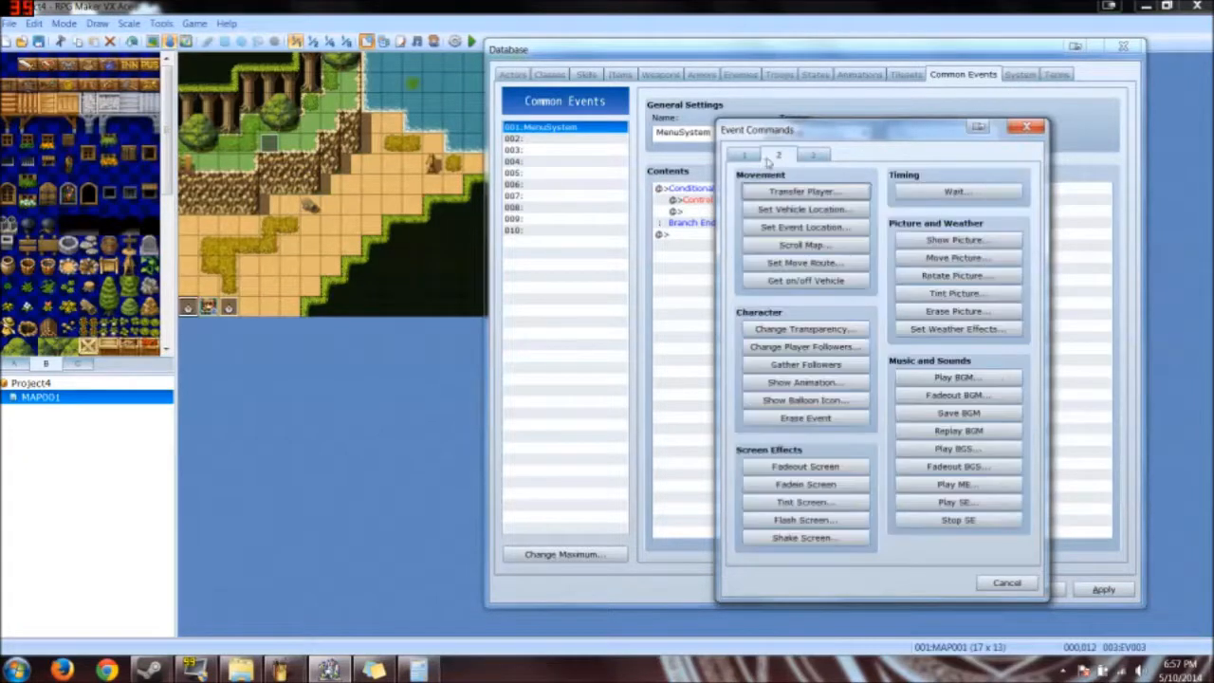
{"action": "left_click", "coordinate": [946, 503]}
{"action": "left_click", "coordinate": [841, 281]}
{"action": "scroll", "coordinate": [862, 338], "scroll_direction": "down", "scroll_amount": 10}
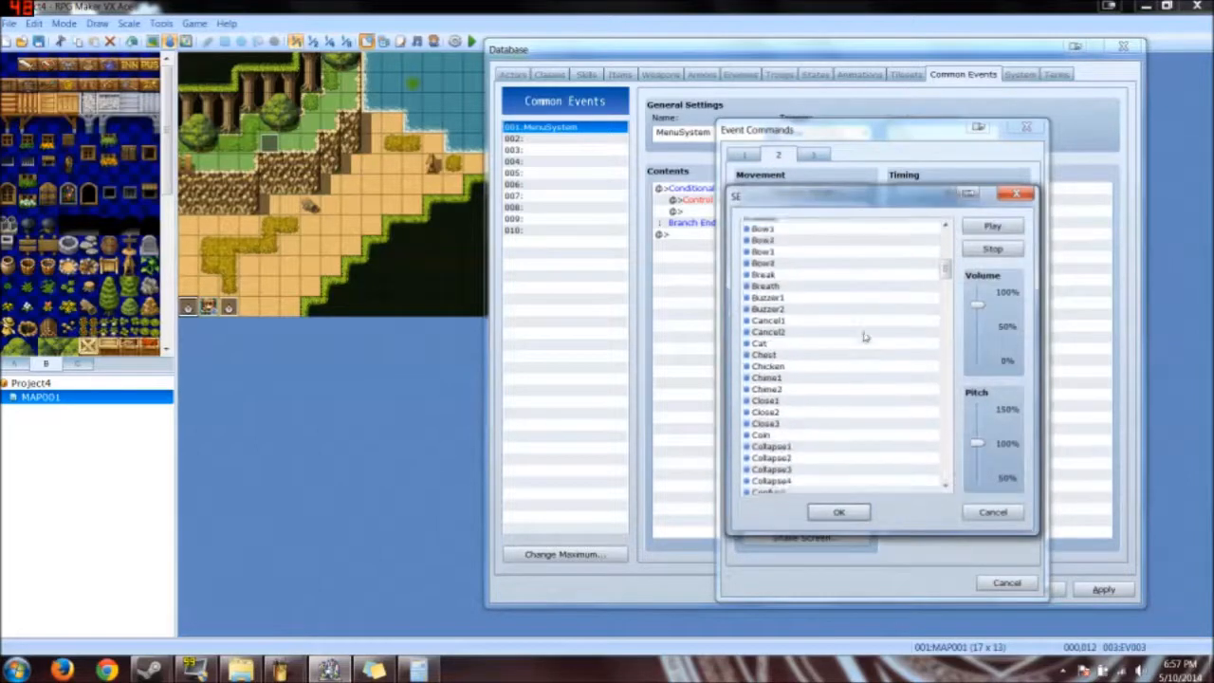
{"action": "scroll", "coordinate": [866, 340], "scroll_direction": "down", "scroll_amount": 2}
{"action": "scroll", "coordinate": [841, 319], "scroll_direction": "down", "scroll_amount": 3}
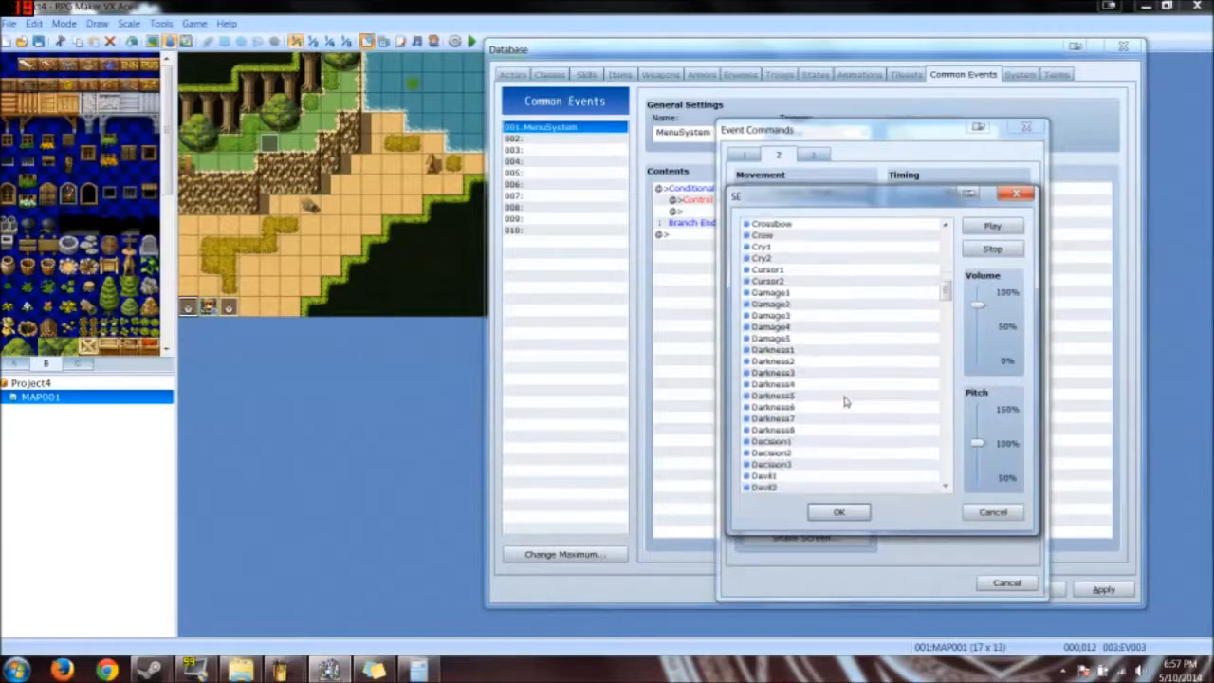
{"action": "scroll", "coordinate": [800, 302], "scroll_direction": "down", "scroll_amount": 3}
{"action": "scroll", "coordinate": [802, 302], "scroll_direction": "down", "scroll_amount": 4}
{"action": "scroll", "coordinate": [800, 275], "scroll_direction": "up", "scroll_amount": 3}
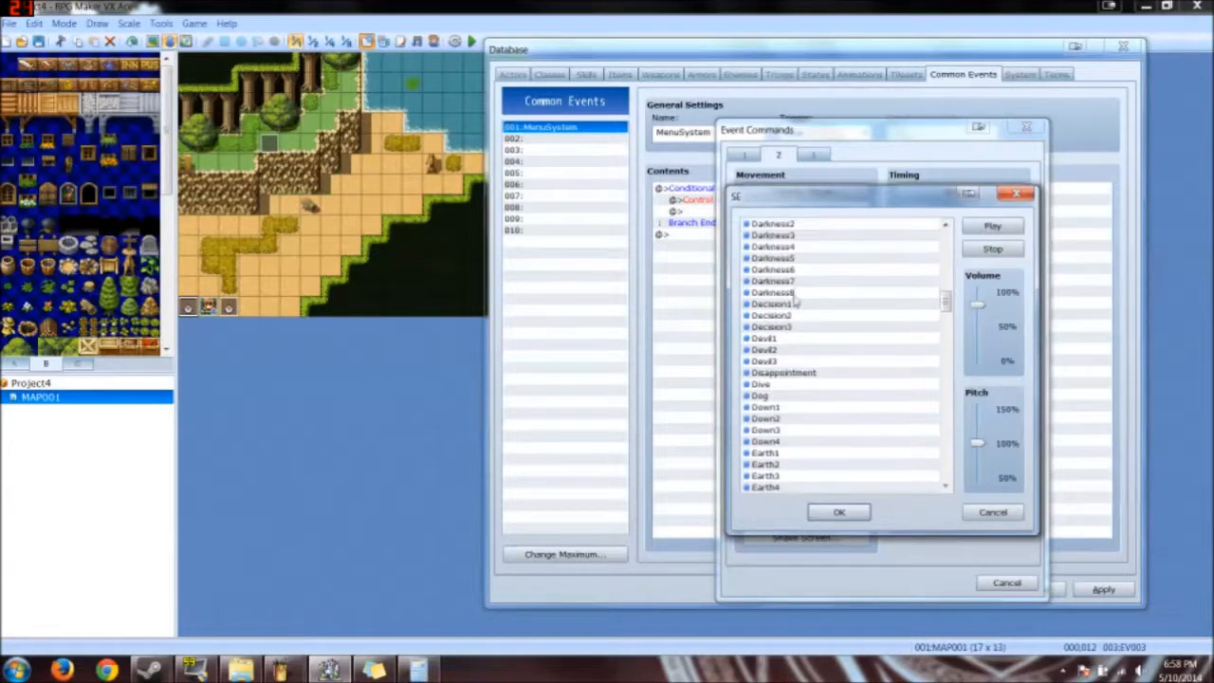
{"action": "left_click", "coordinate": [867, 327]}
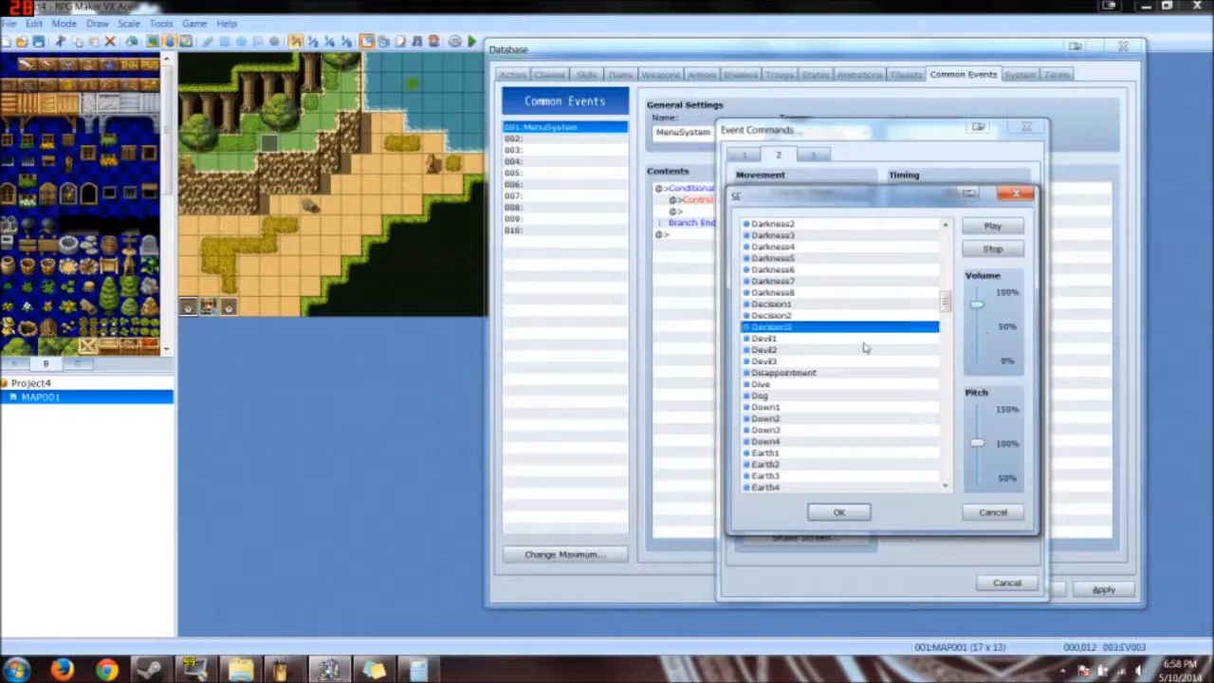
Step: Lower the Play SE volume to 20 and preview the Decision and Cancel sounds
{"action": "left_click", "coordinate": [986, 359]}
{"action": "left_click", "coordinate": [986, 358]}
{"action": "left_click", "coordinate": [827, 316]}
{"action": "left_click", "coordinate": [832, 306]}
{"action": "scroll", "coordinate": [854, 403], "scroll_direction": "down", "scroll_amount": 1}
{"action": "scroll", "coordinate": [855, 406], "scroll_direction": "down", "scroll_amount": 14}
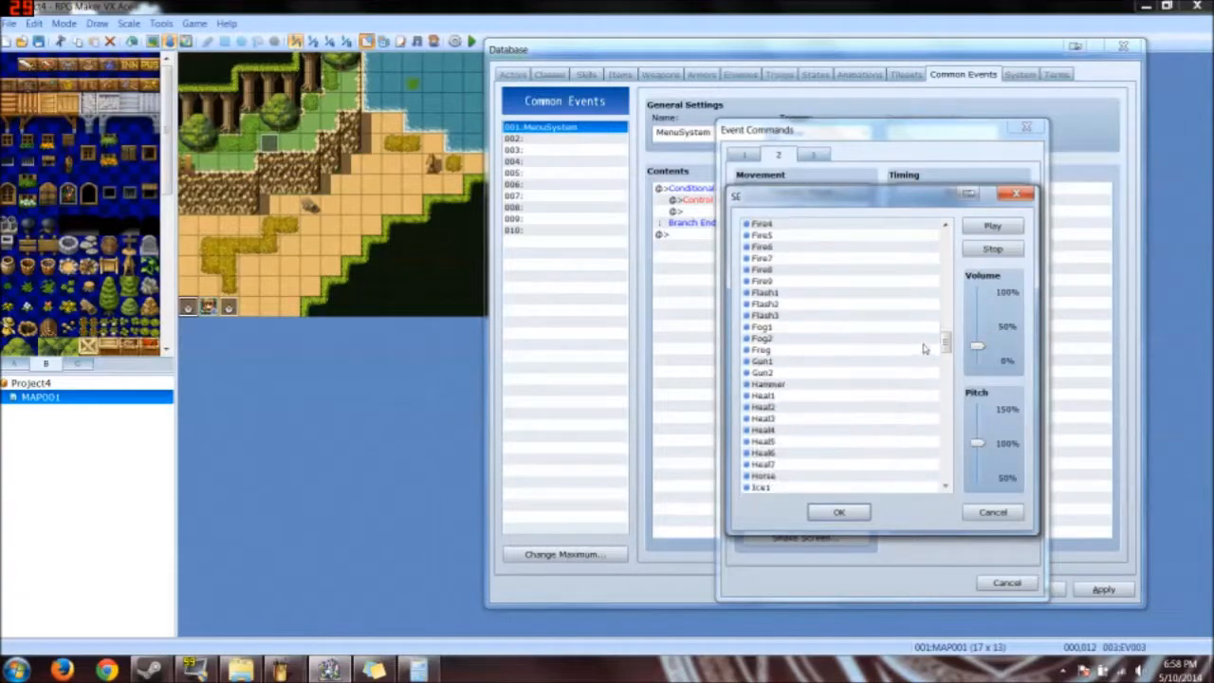
{"action": "key", "text": "c"}
{"action": "left_click", "coordinate": [793, 237]}
{"action": "left_click", "coordinate": [797, 224]}
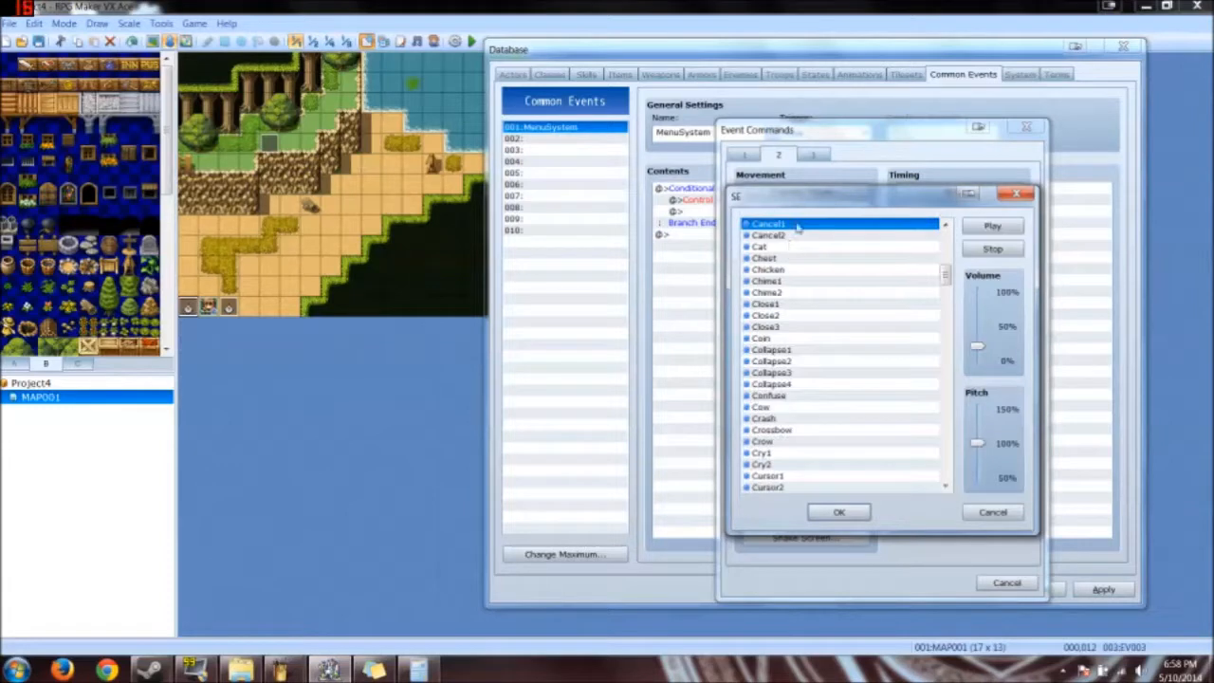
Step: Choose the Buzzer1 sound with the pitch at 150 and insert the Play SE command into the branch
{"action": "scroll", "coordinate": [798, 237], "scroll_direction": "up", "scroll_amount": 2}
{"action": "left_click", "coordinate": [799, 271]}
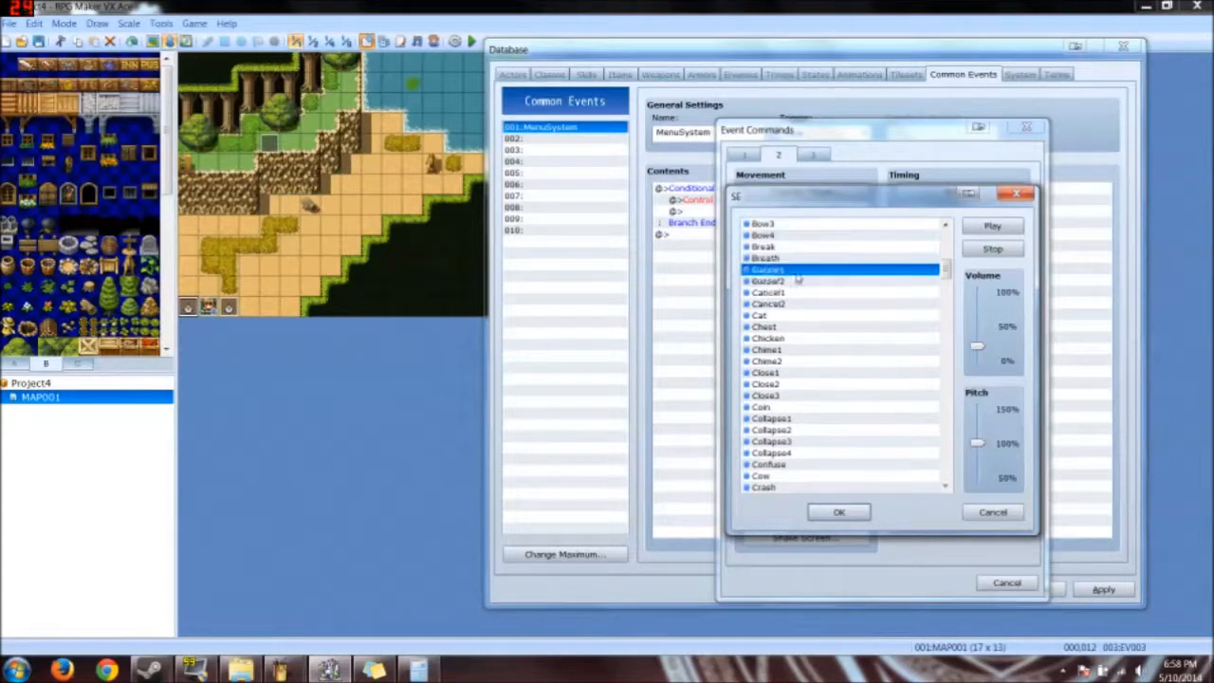
{"action": "left_click", "coordinate": [799, 281]}
{"action": "left_click", "coordinate": [801, 269]}
{"action": "left_click_drag", "start_coordinate": [978, 443], "coordinate": [979, 409]}
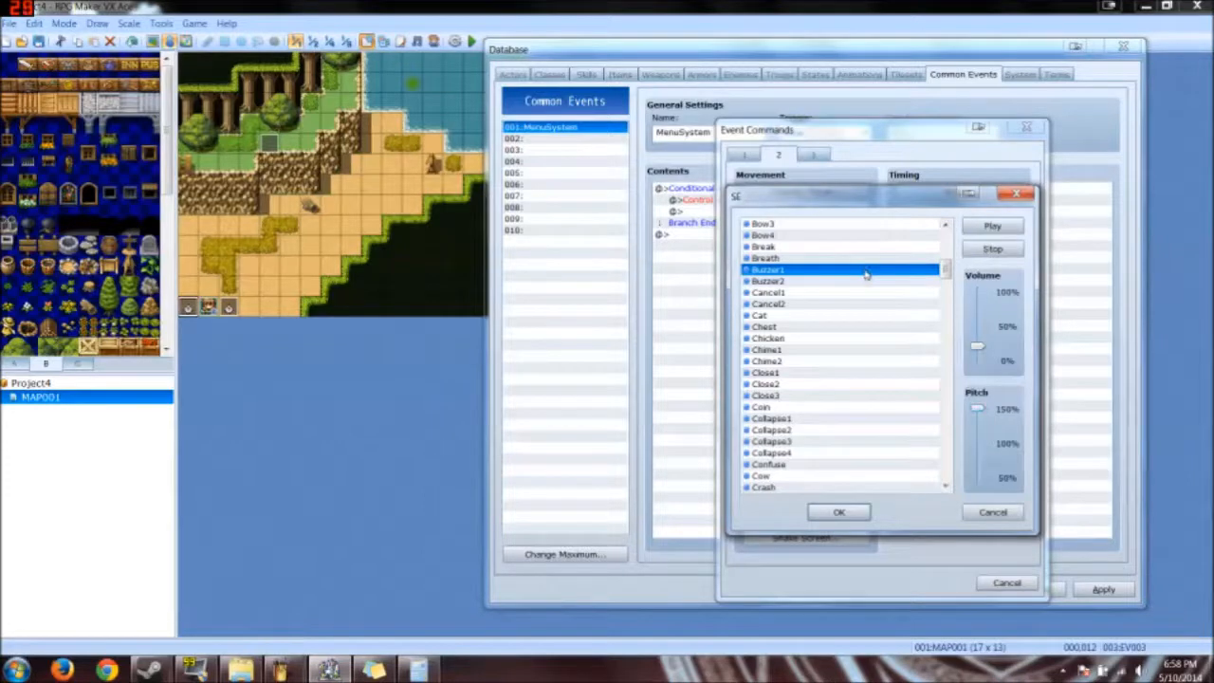
{"action": "left_click", "coordinate": [840, 512]}
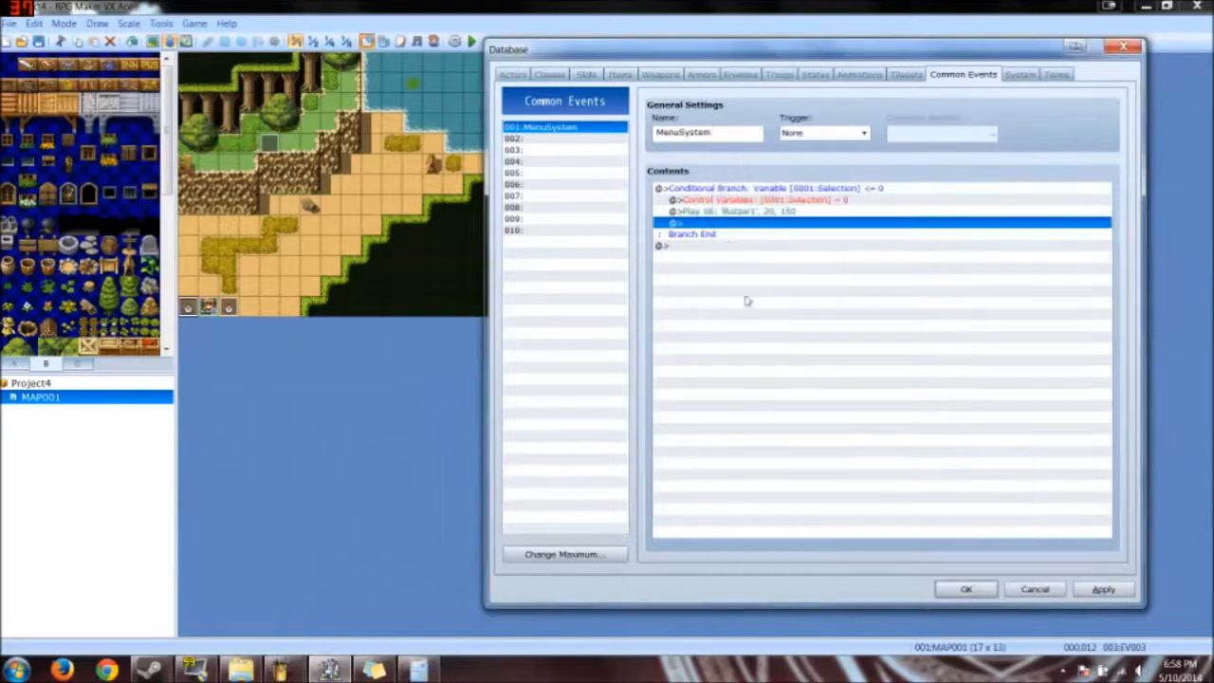
Step: Duplicate the whole Selection conditional branch, including its commands, below the original in MenuSystem
{"action": "left_click", "coordinate": [746, 301]}
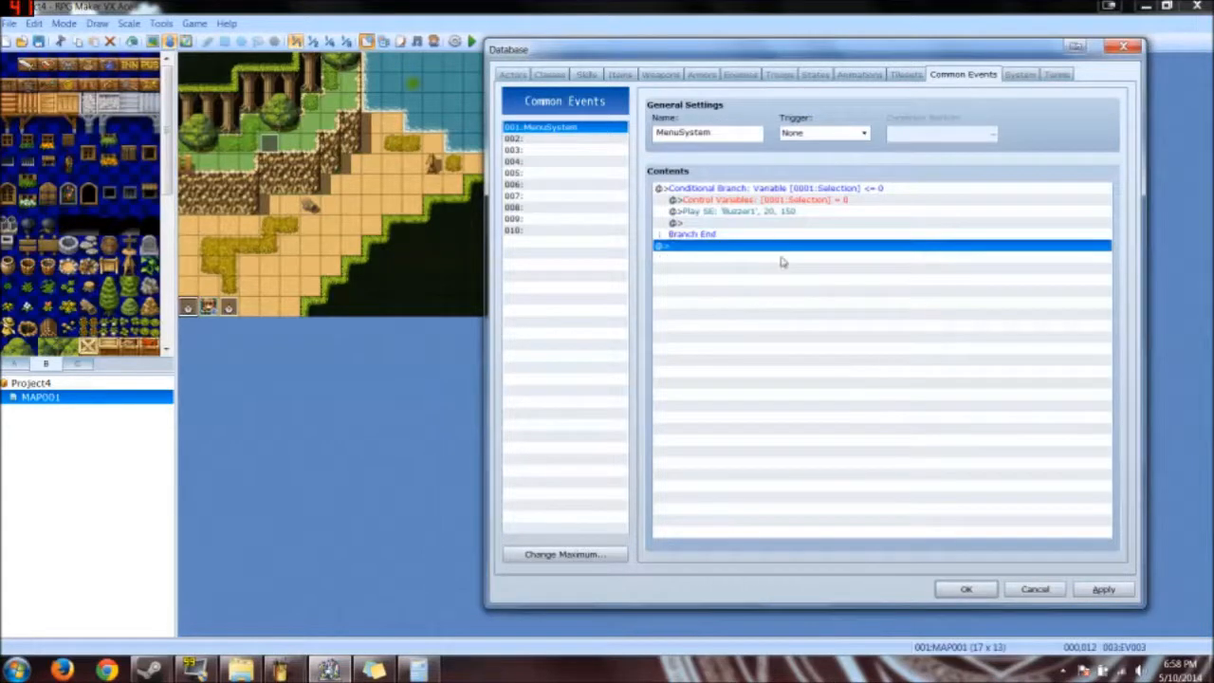
{"action": "left_click", "coordinate": [769, 199]}
{"action": "left_click", "coordinate": [771, 192]}
{"action": "key", "text": "ctrl+c"}
{"action": "key", "text": "ctrl+v"}
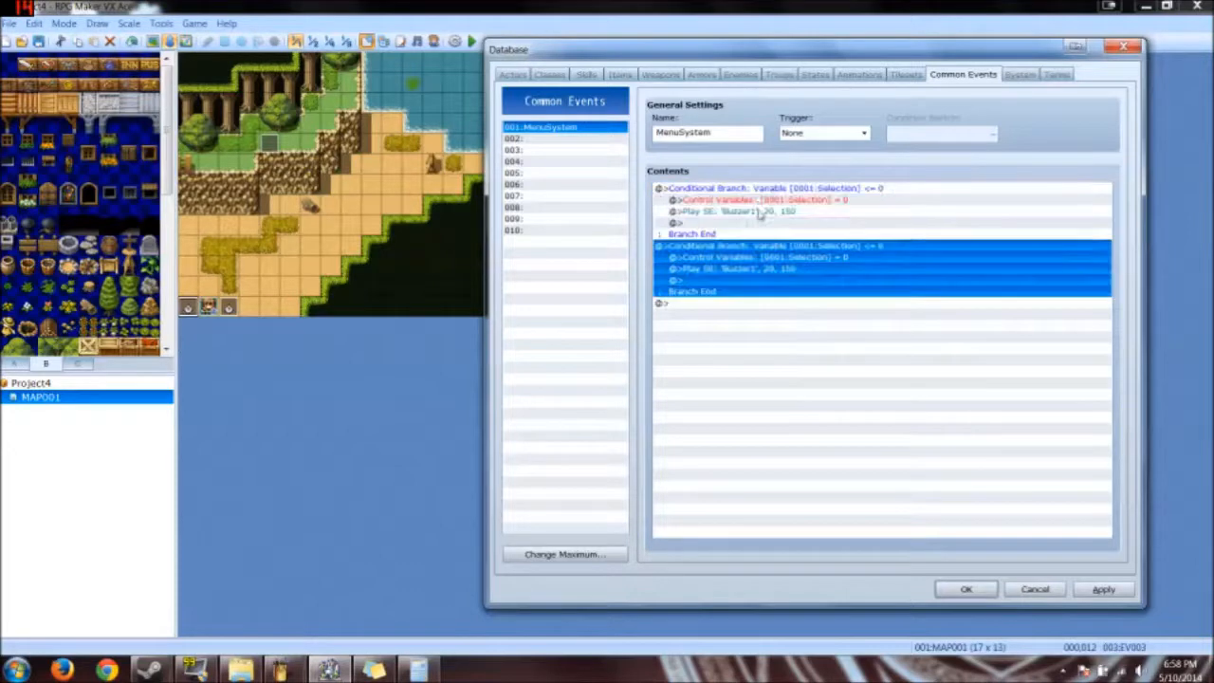
Step: Change the copied branch's condition to check whether Selection is greater than or equal to the constant 4
{"action": "double_click", "coordinate": [787, 248]}
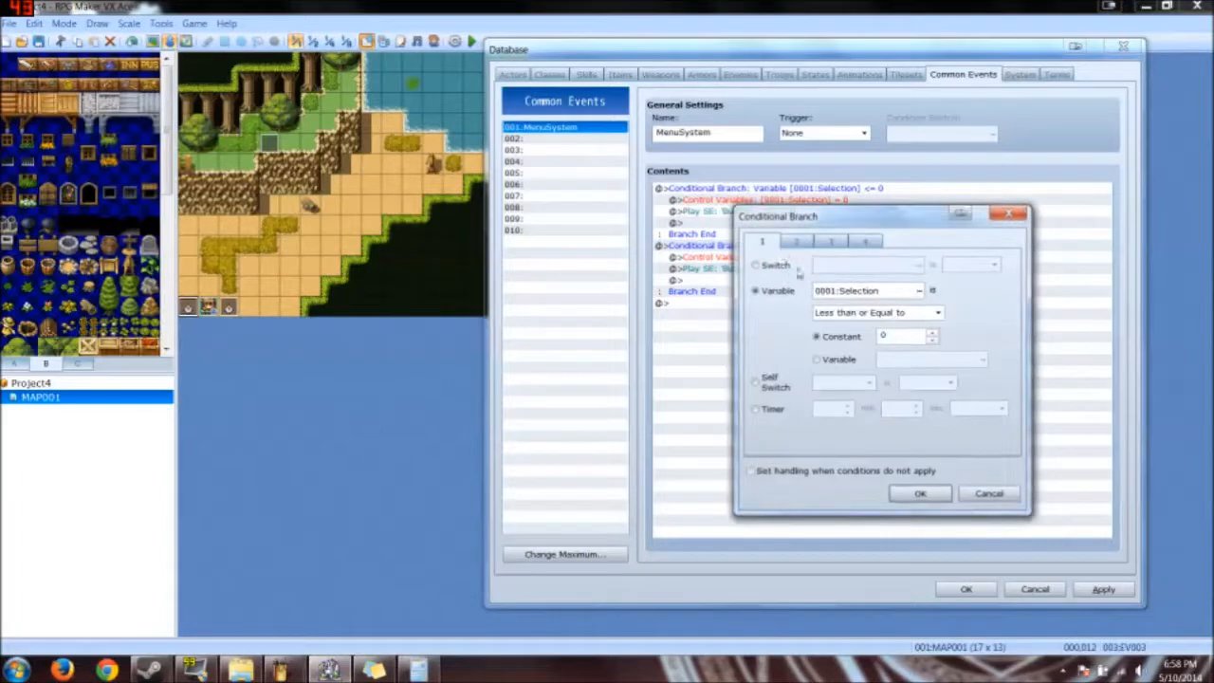
{"action": "left_click", "coordinate": [861, 312]}
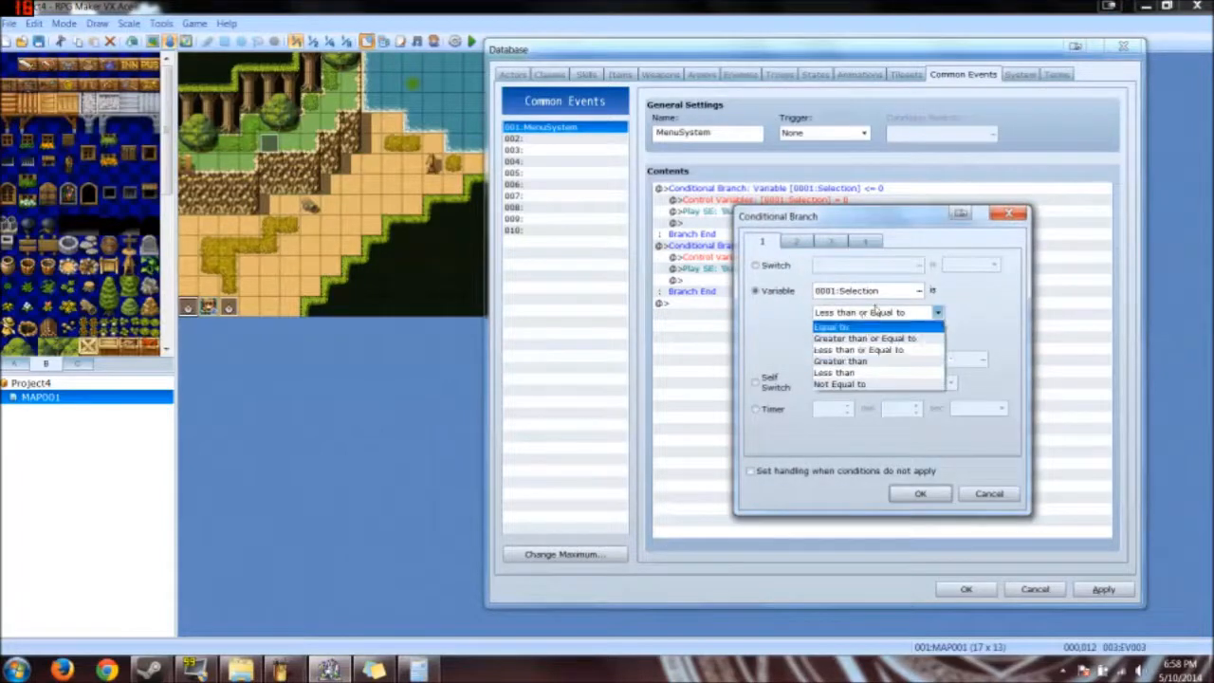
{"action": "left_click", "coordinate": [864, 338]}
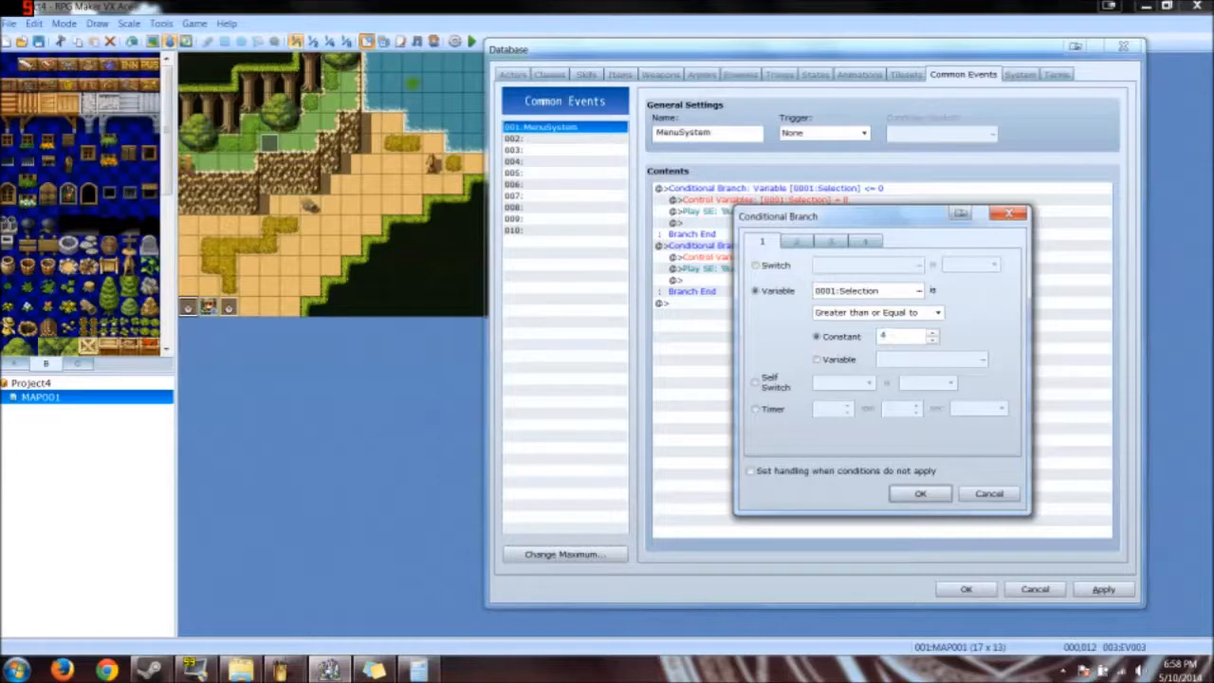
{"action": "left_click", "coordinate": [919, 494]}
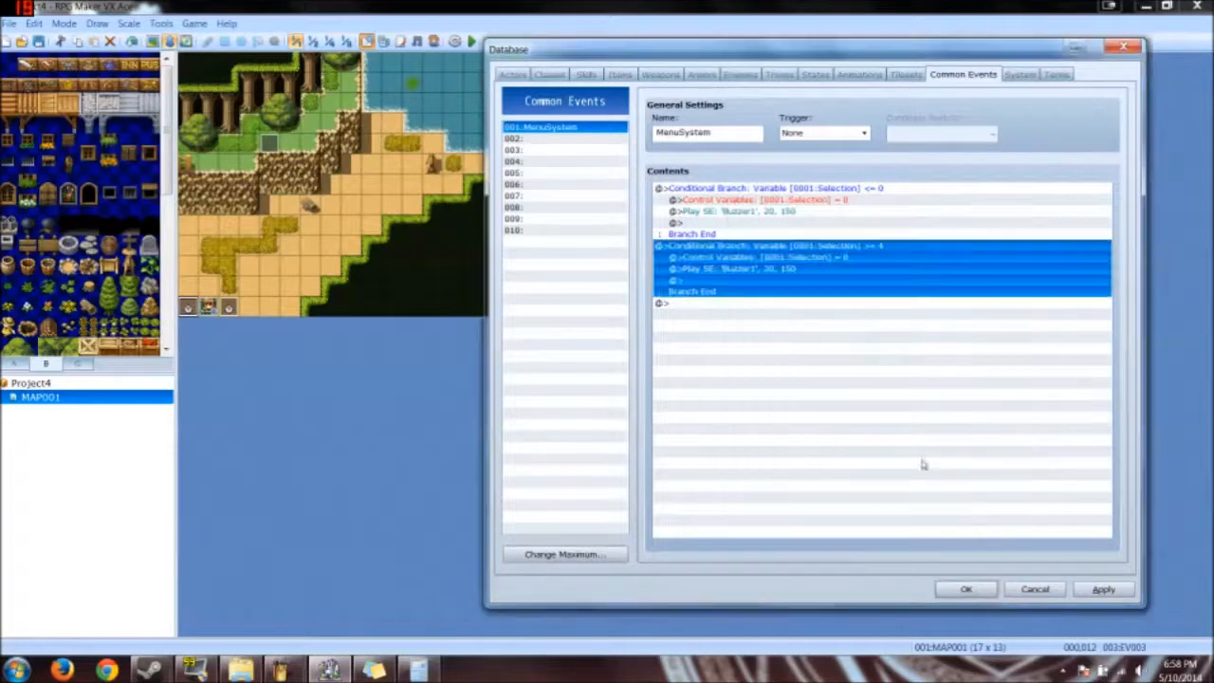
Step: Set the Control Variables command in the second branch to assign the constant 3 to Selection
{"action": "left_click", "coordinate": [770, 280]}
{"action": "left_click", "coordinate": [778, 268]}
{"action": "double_click", "coordinate": [787, 257]}
{"action": "left_click_drag", "start_coordinate": [833, 375], "coordinate": [810, 397]}
{"action": "type", "text": "3"}
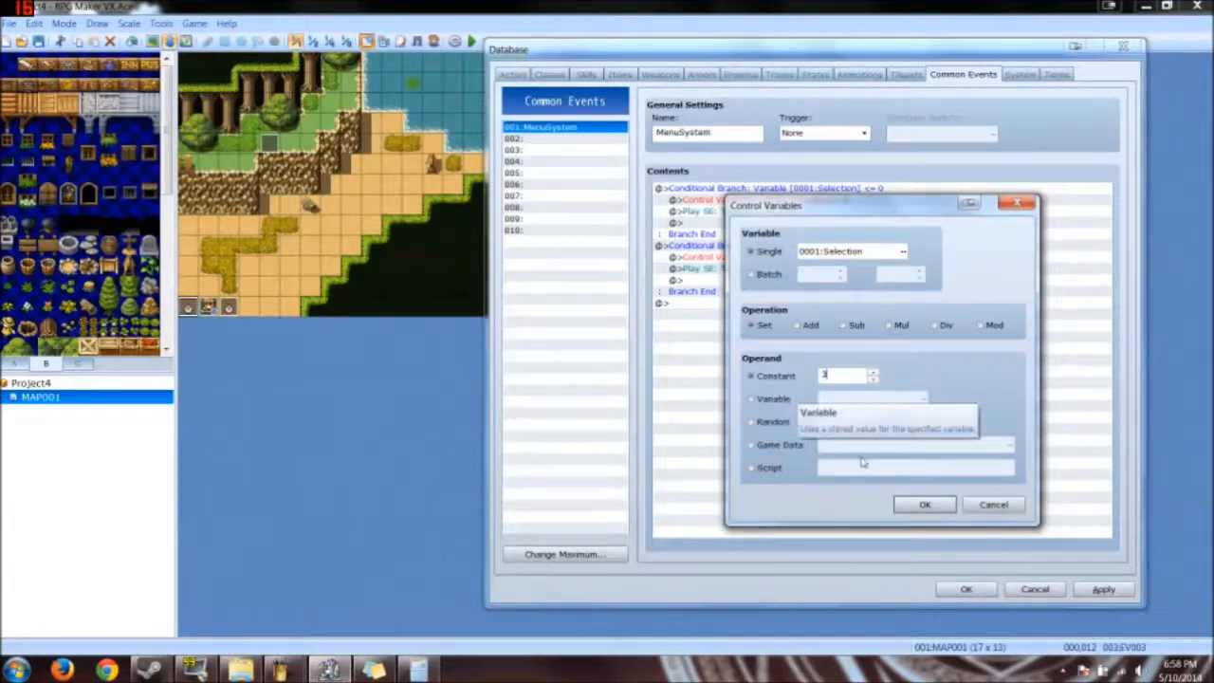
{"action": "left_click", "coordinate": [923, 506]}
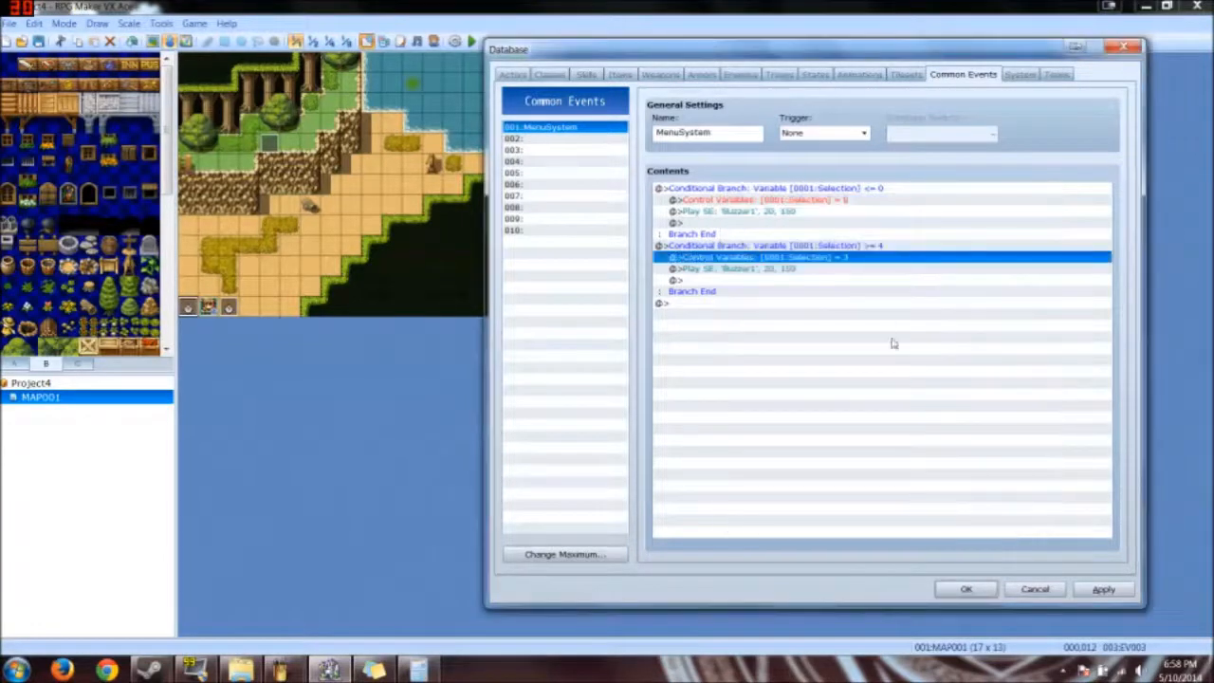
Step: Change the constant in the second branch's greater-than-or-equal condition to 3
{"action": "left_click", "coordinate": [768, 248]}
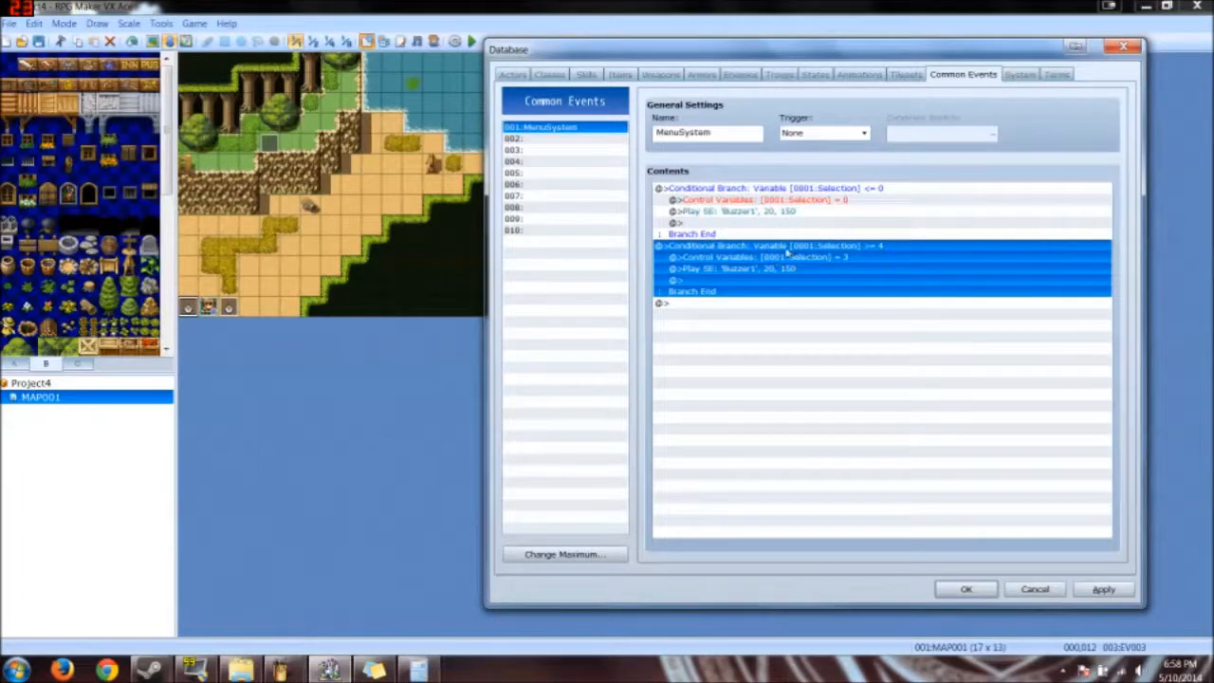
{"action": "left_click", "coordinate": [736, 272]}
{"action": "left_click", "coordinate": [778, 209]}
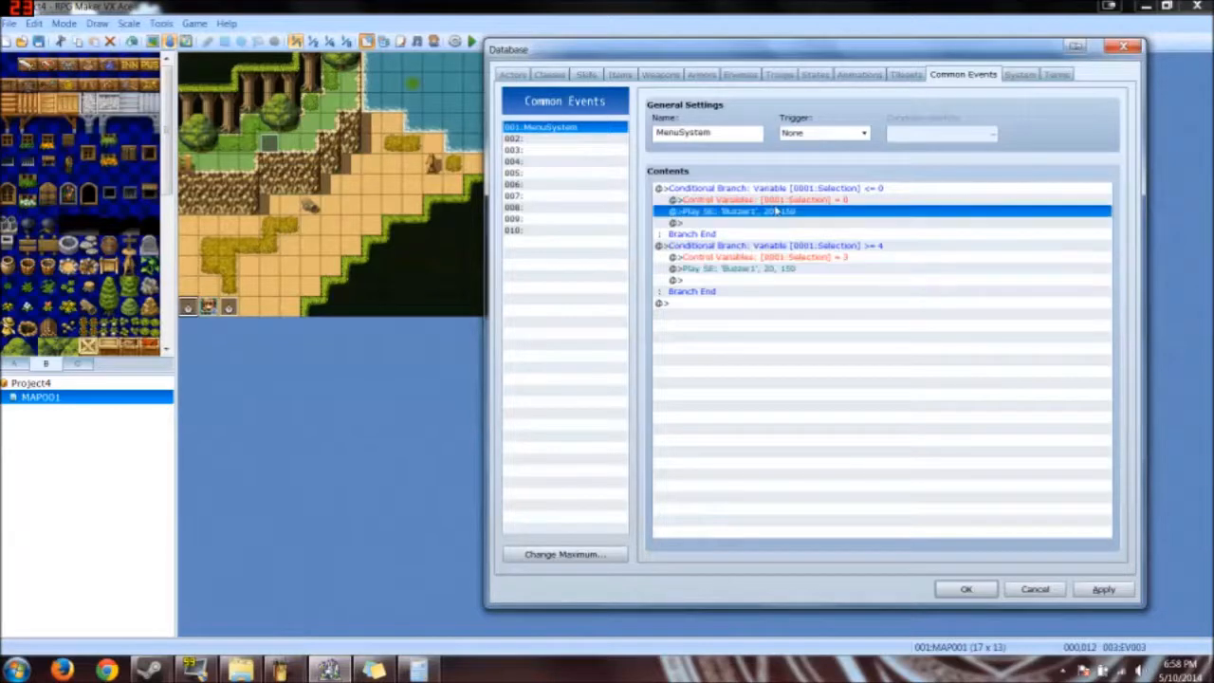
{"action": "left_click", "coordinate": [776, 202]}
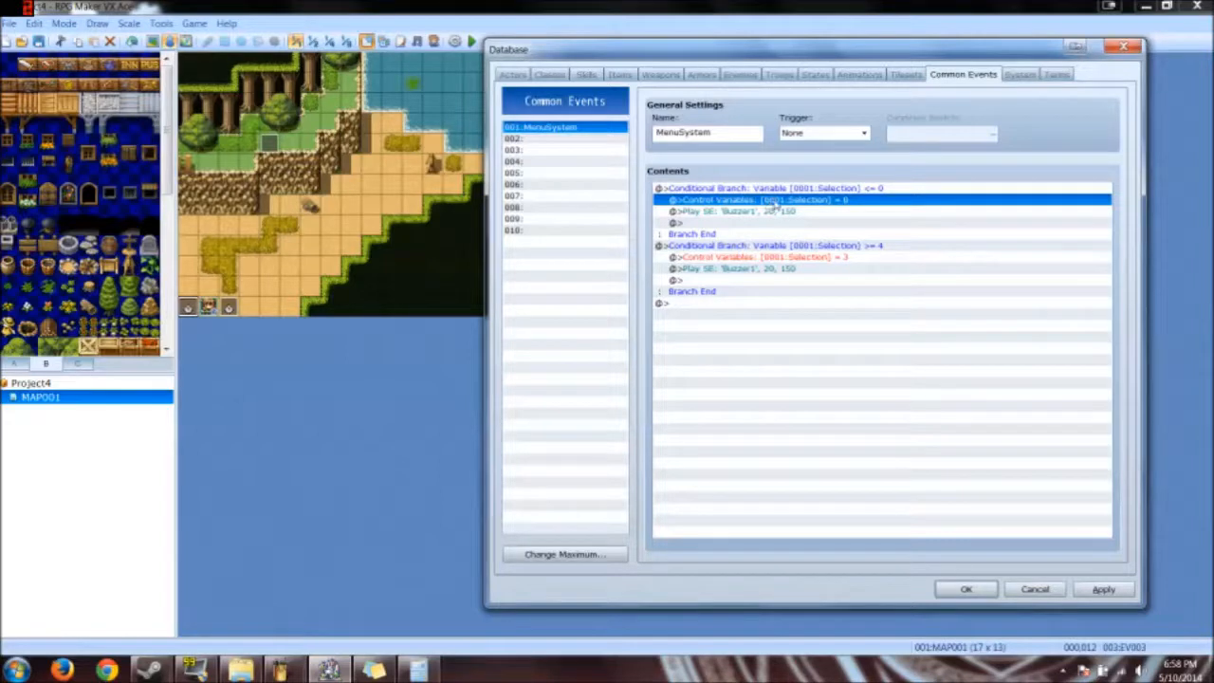
{"action": "double_click", "coordinate": [781, 246]}
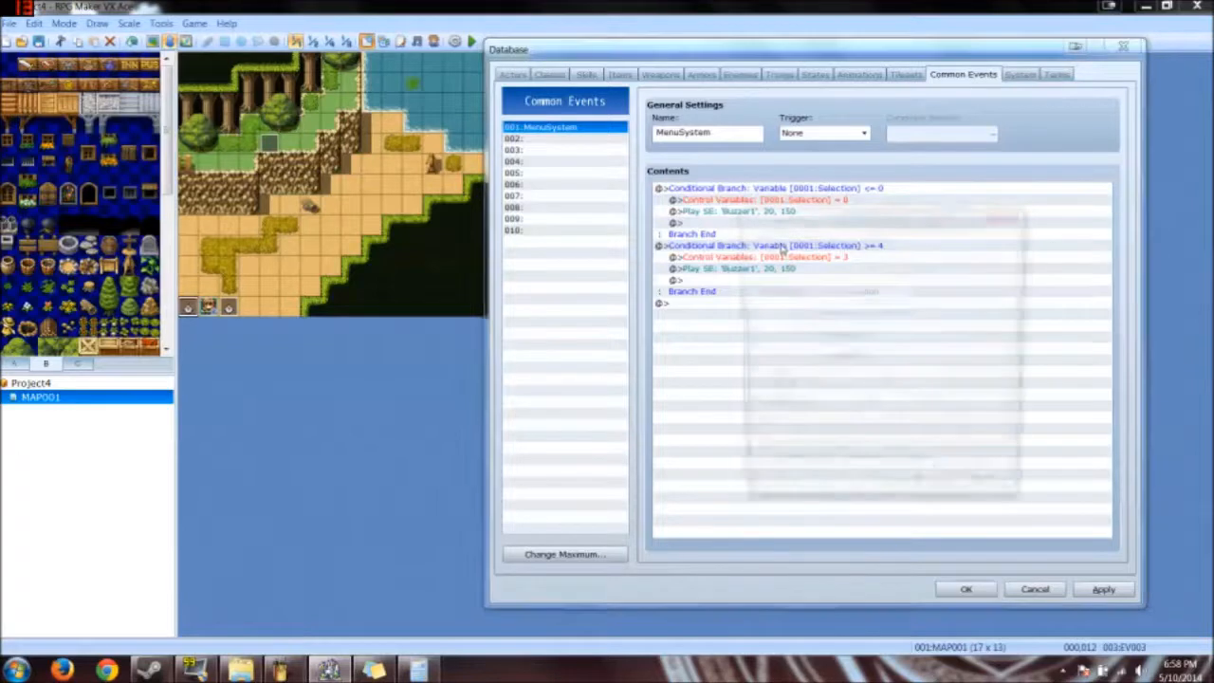
{"action": "left_click_drag", "start_coordinate": [821, 228], "coordinate": [464, 187]}
{"action": "double_click", "coordinate": [525, 301]}
{"action": "type", "text": "3"}
{"action": "left_click", "coordinate": [556, 459]}
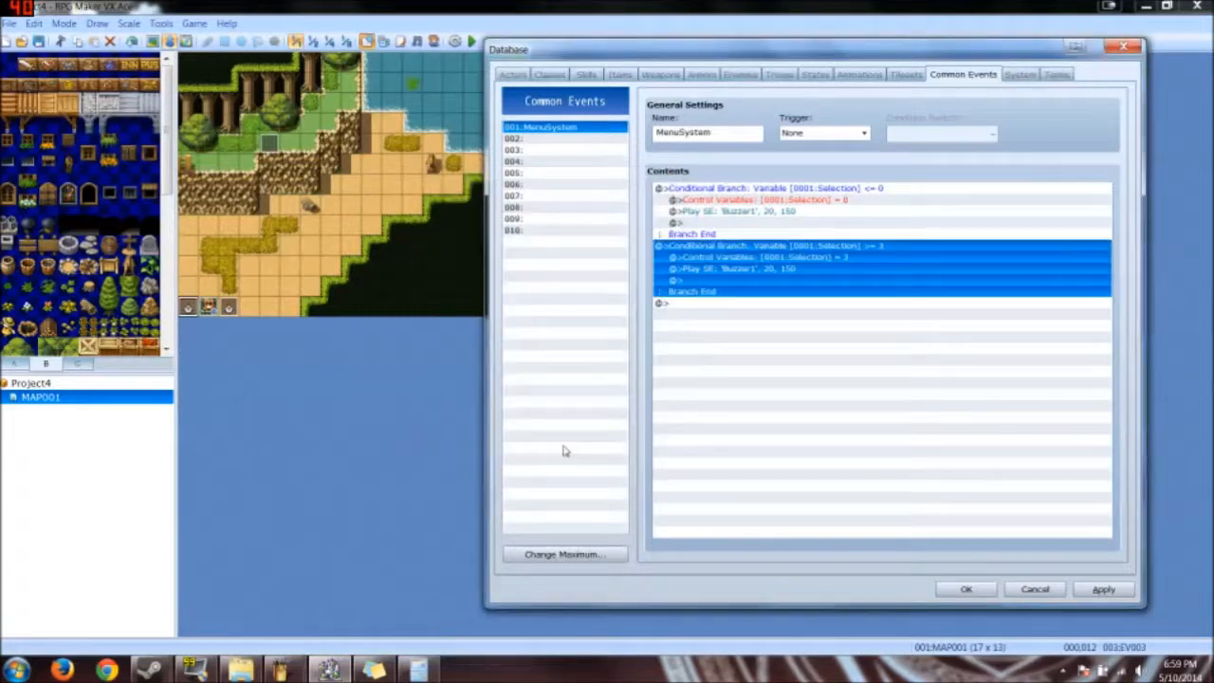
Step: Set the constant in the second branch's greater-than-or-equal condition to 2
{"action": "double_click", "coordinate": [781, 271]}
{"action": "left_click", "coordinate": [974, 510]}
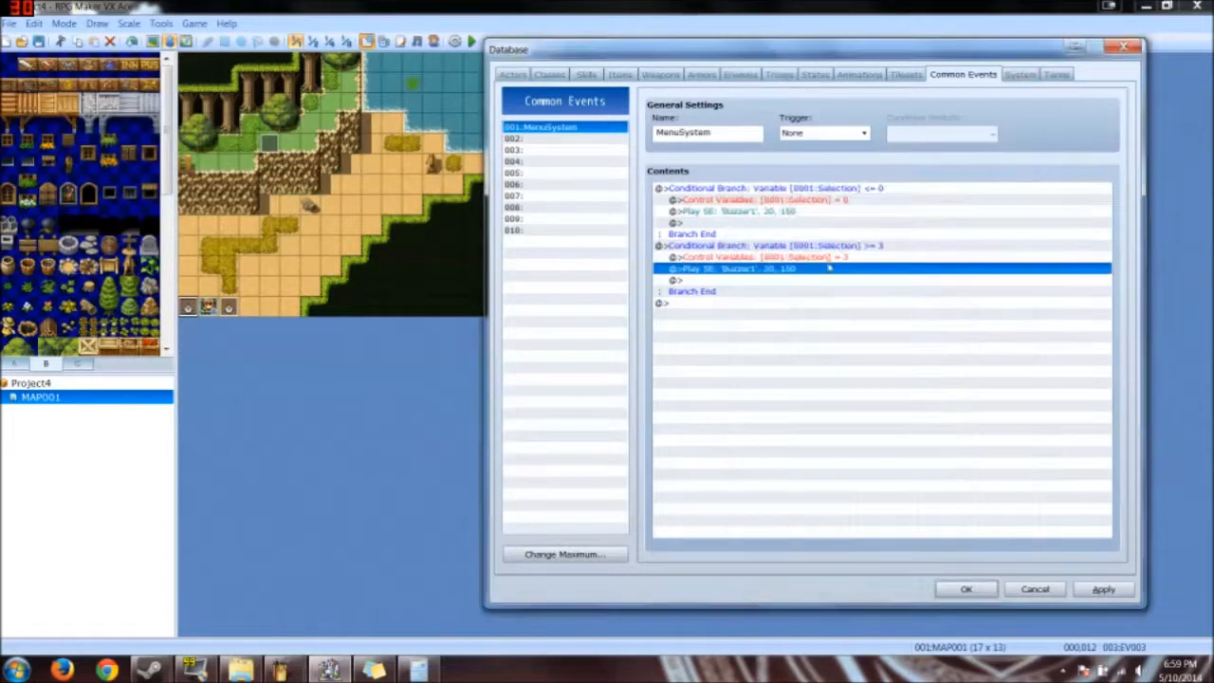
{"action": "left_click", "coordinate": [816, 246]}
{"action": "double_click", "coordinate": [816, 245]}
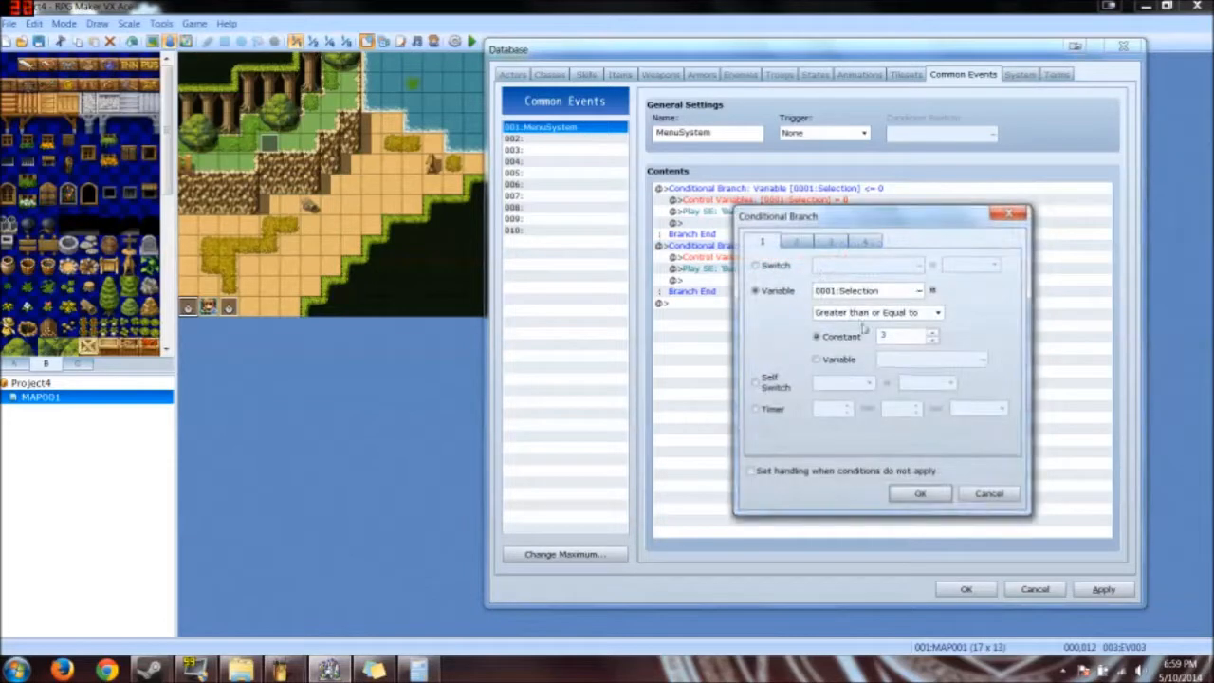
{"action": "left_click", "coordinate": [920, 493]}
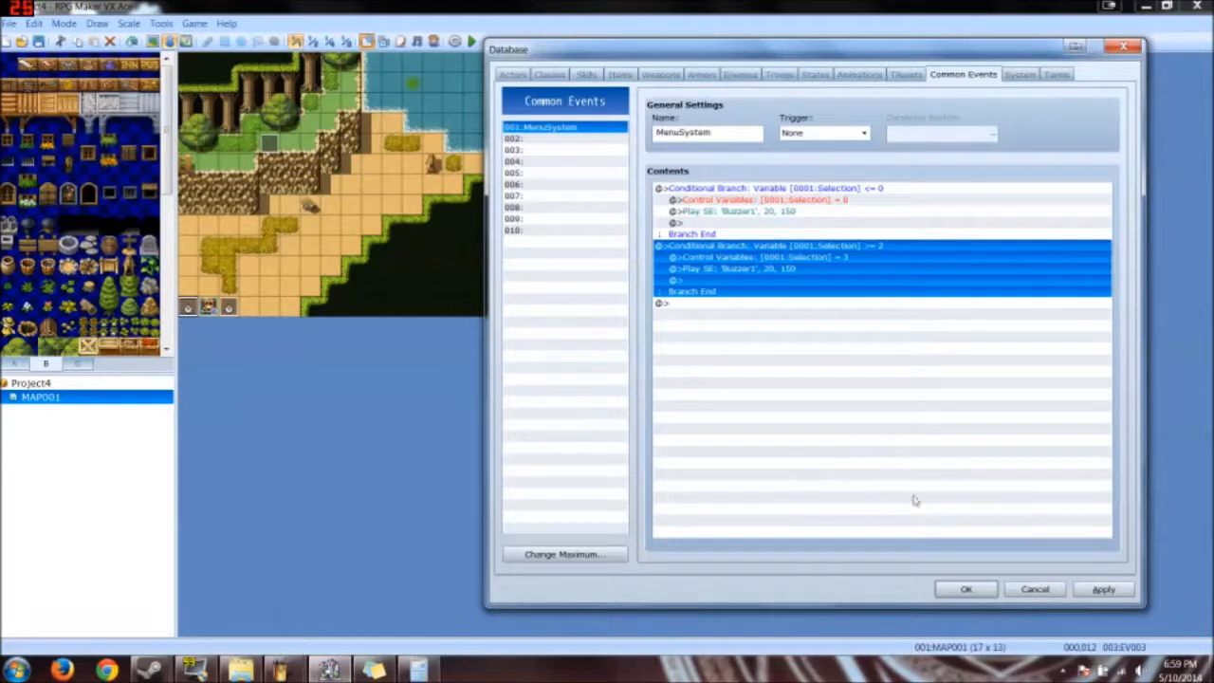
Step: Add a Conditional Branch at the end of MenuSystem that checks whether variable 0001 Selection equals the constant 1
{"action": "left_click", "coordinate": [781, 397]}
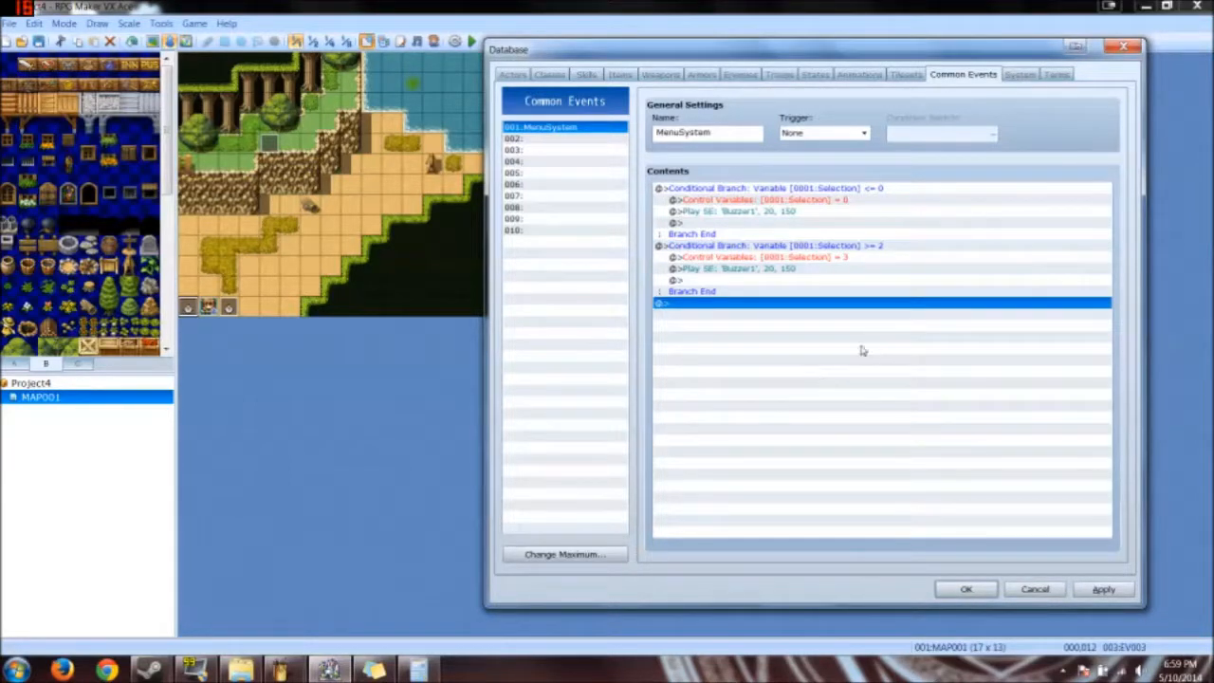
{"action": "double_click", "coordinate": [743, 330]}
{"action": "left_click", "coordinate": [745, 155]}
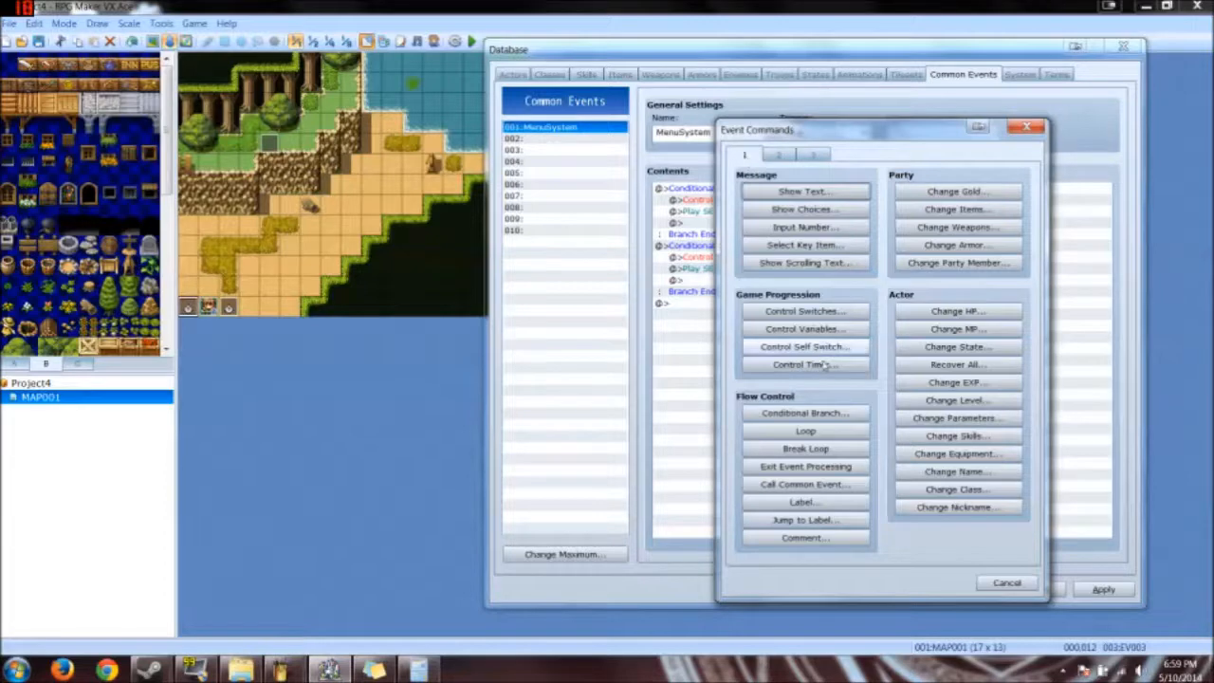
{"action": "left_click", "coordinate": [812, 414]}
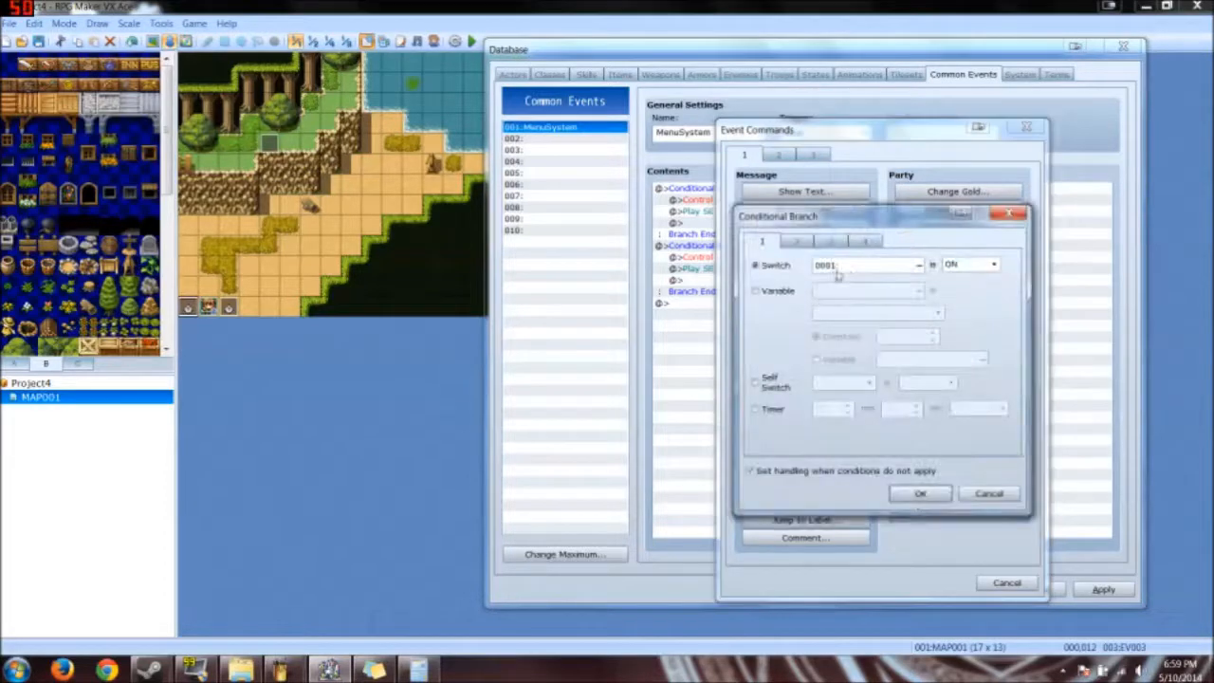
{"action": "left_click", "coordinate": [788, 291]}
{"action": "left_click", "coordinate": [868, 290]}
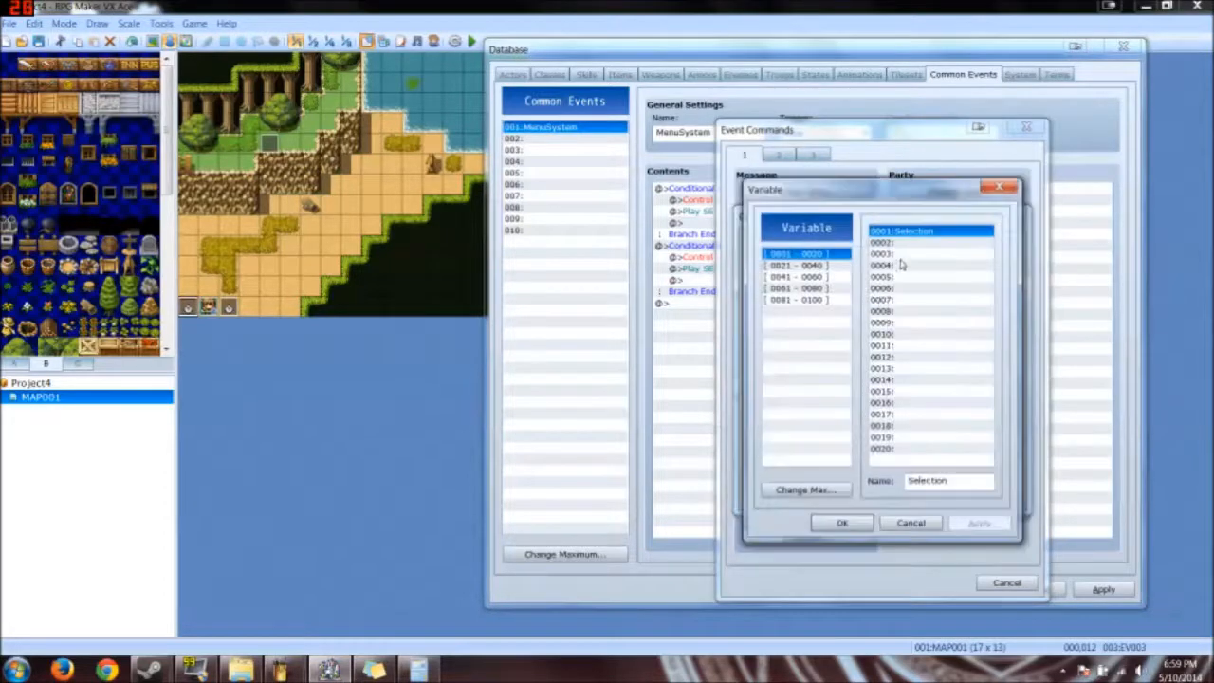
{"action": "double_click", "coordinate": [909, 232]}
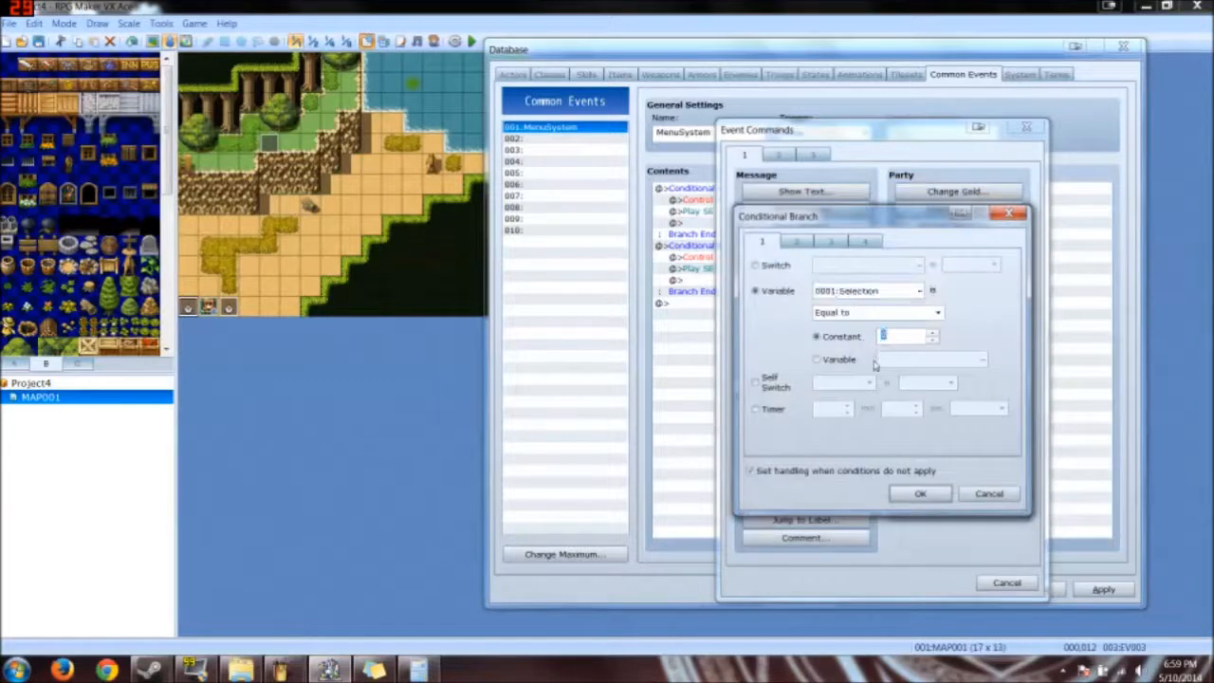
{"action": "left_click", "coordinate": [913, 494]}
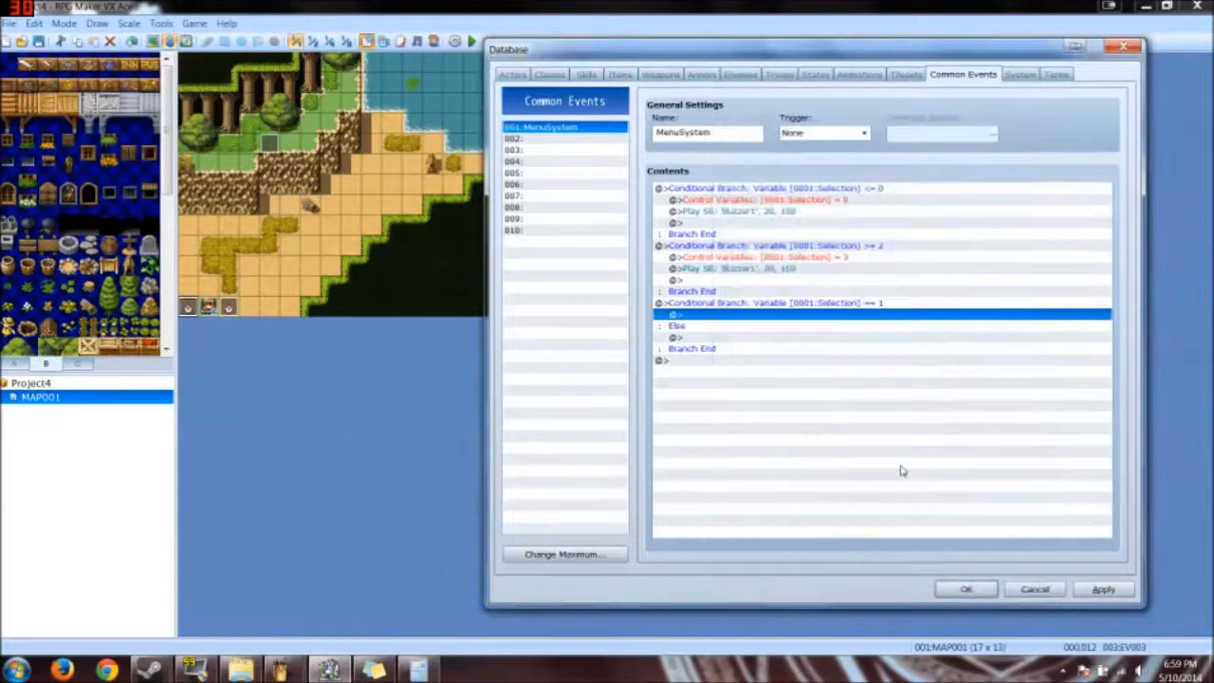
Step: Switch to the TitleUI image in Paint and pencil 0, 1 and 2 above New Game, Continue and Exit Game
{"action": "mouse_move", "coordinate": [281, 670]}
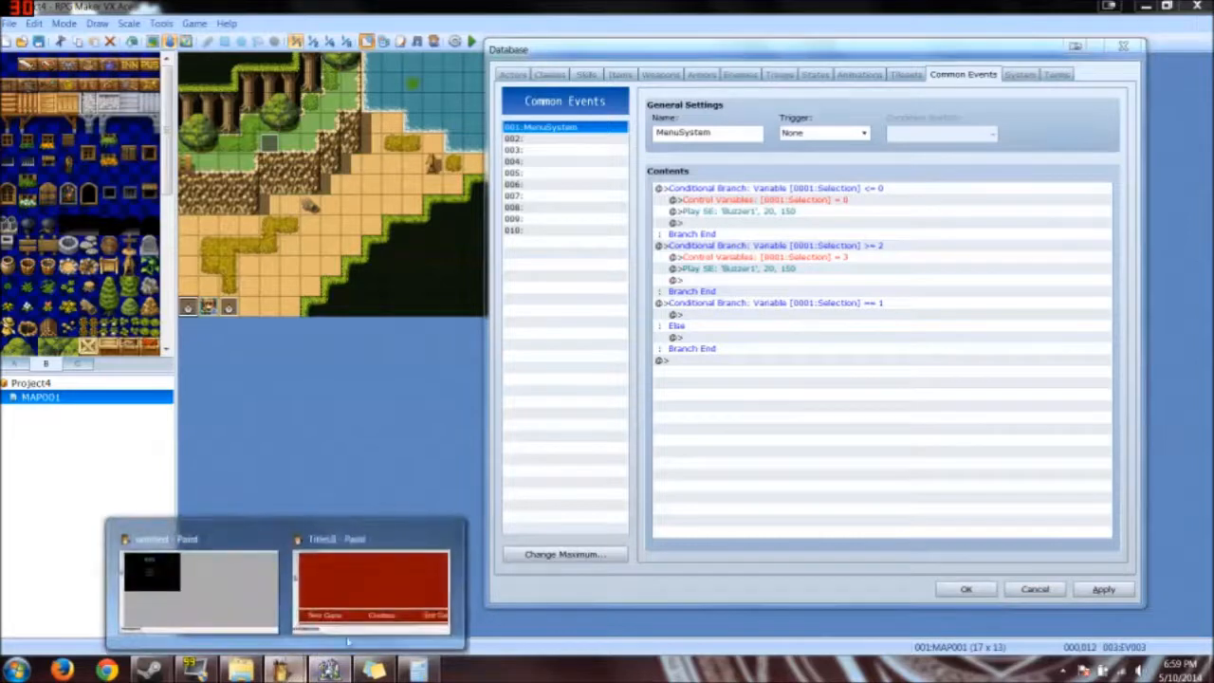
{"action": "left_click", "coordinate": [382, 555]}
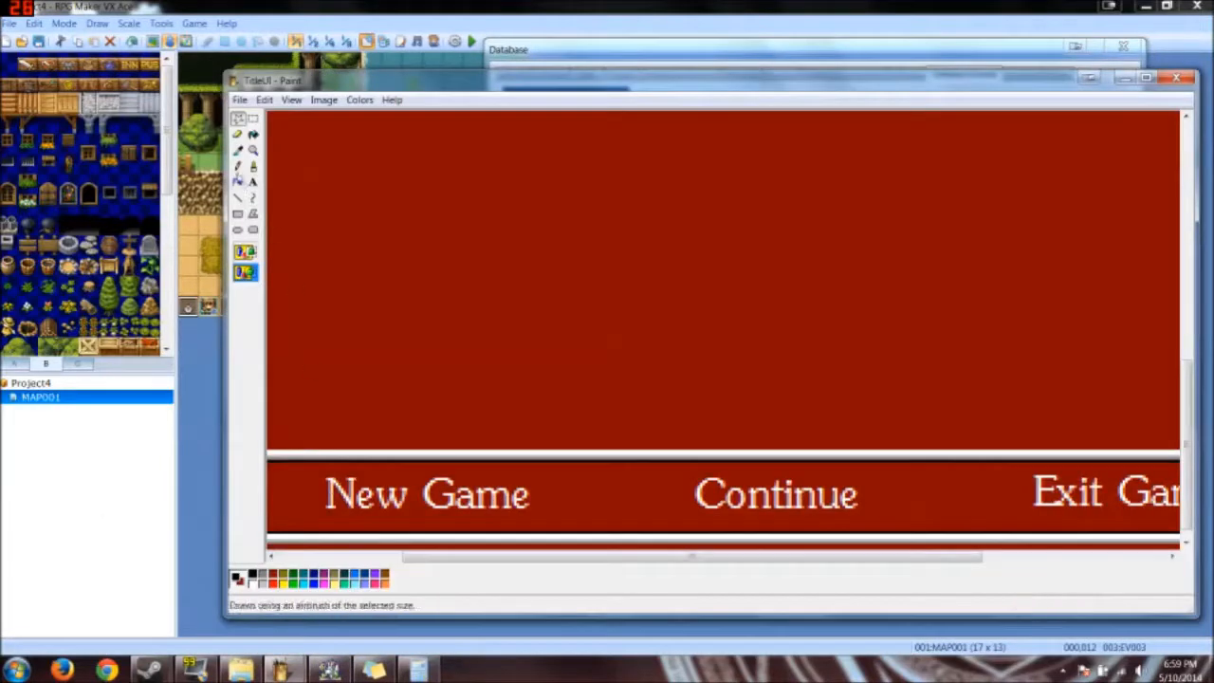
{"action": "left_click", "coordinate": [238, 166]}
{"action": "left_click_drag", "start_coordinate": [360, 328], "coordinate": [360, 315]}
{"action": "left_click_drag", "start_coordinate": [755, 320], "coordinate": [750, 393]}
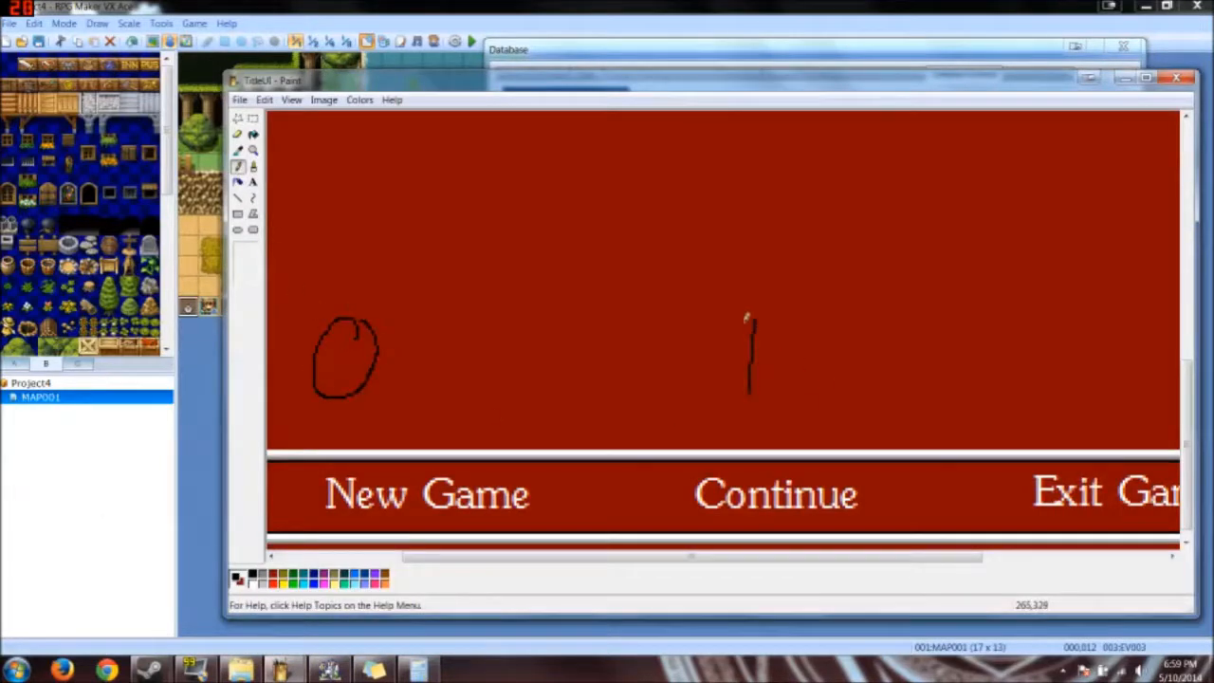
{"action": "mouse_move", "coordinate": [1049, 326]}
{"action": "left_mouse_down"}
{"action": "mouse_move", "coordinate": [1097, 347]}
{"action": "mouse_move", "coordinate": [1093, 404]}
{"action": "mouse_move", "coordinate": [1103, 409]}
{"action": "left_mouse_up"}
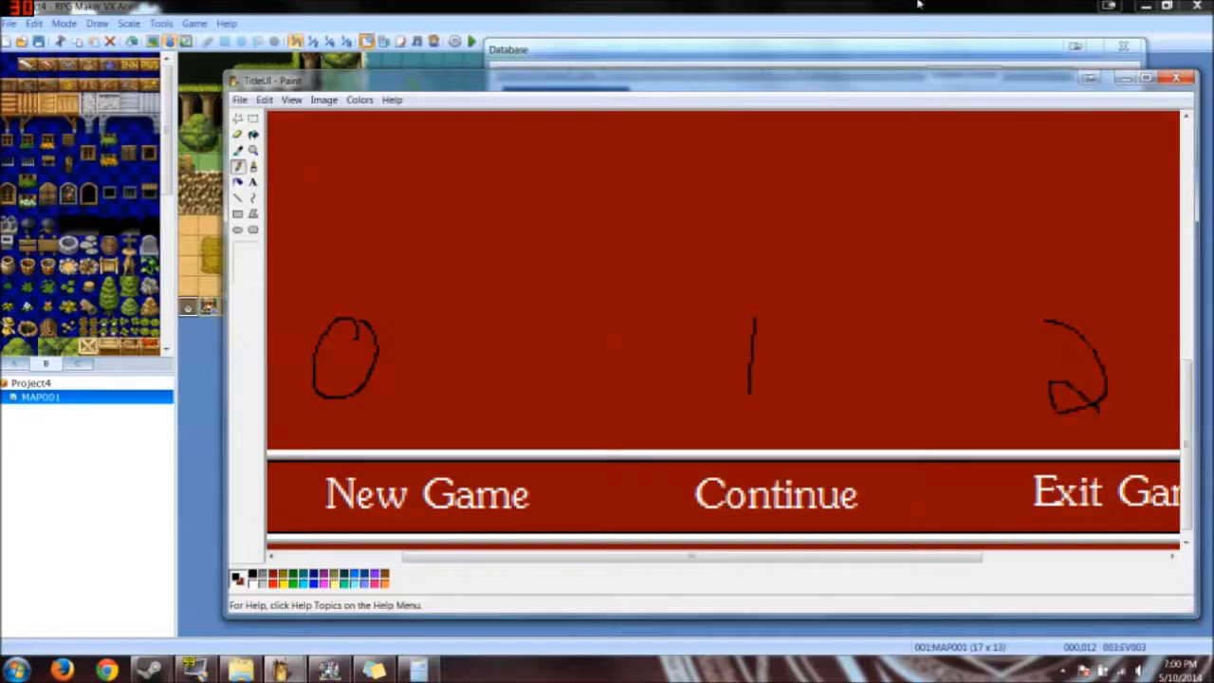
Step: Back in RPG Maker's MenuSystem event, remove the Else handling from the Selection equals 1 branch and add two copies of it below
{"action": "key", "text": "alt+Tab"}
{"action": "left_click", "coordinate": [736, 304]}
{"action": "right_click", "coordinate": [734, 306]}
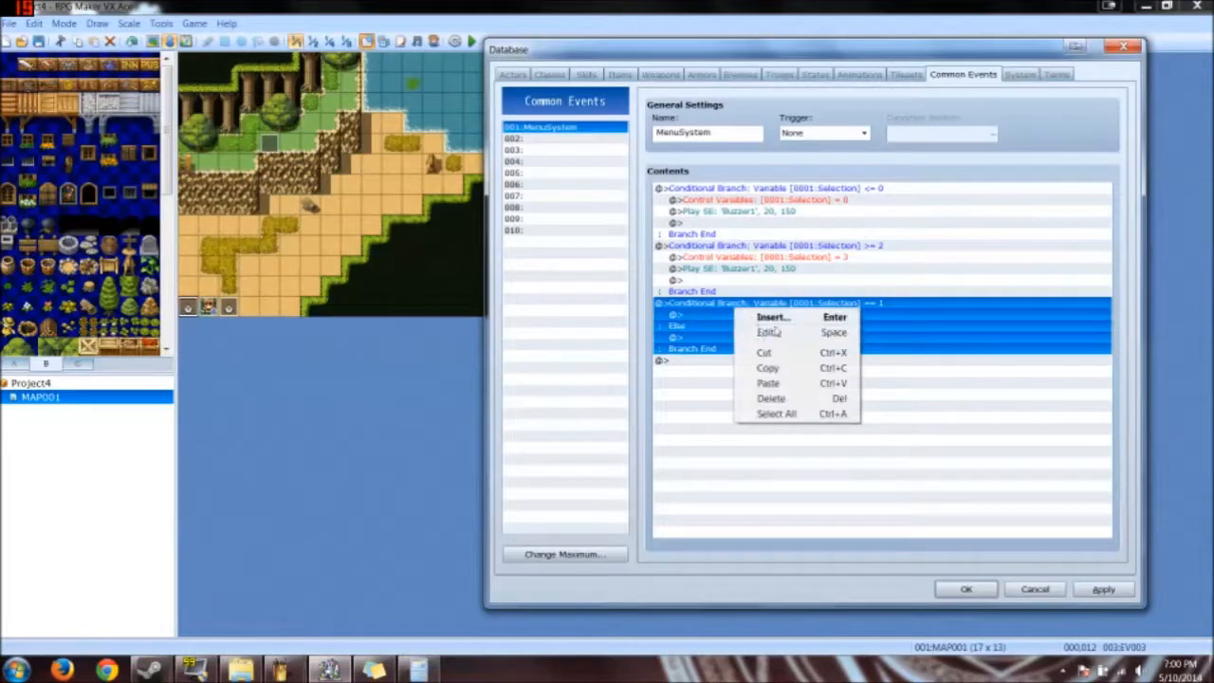
{"action": "left_click", "coordinate": [764, 329]}
{"action": "left_click", "coordinate": [751, 471]}
{"action": "left_click", "coordinate": [920, 494]}
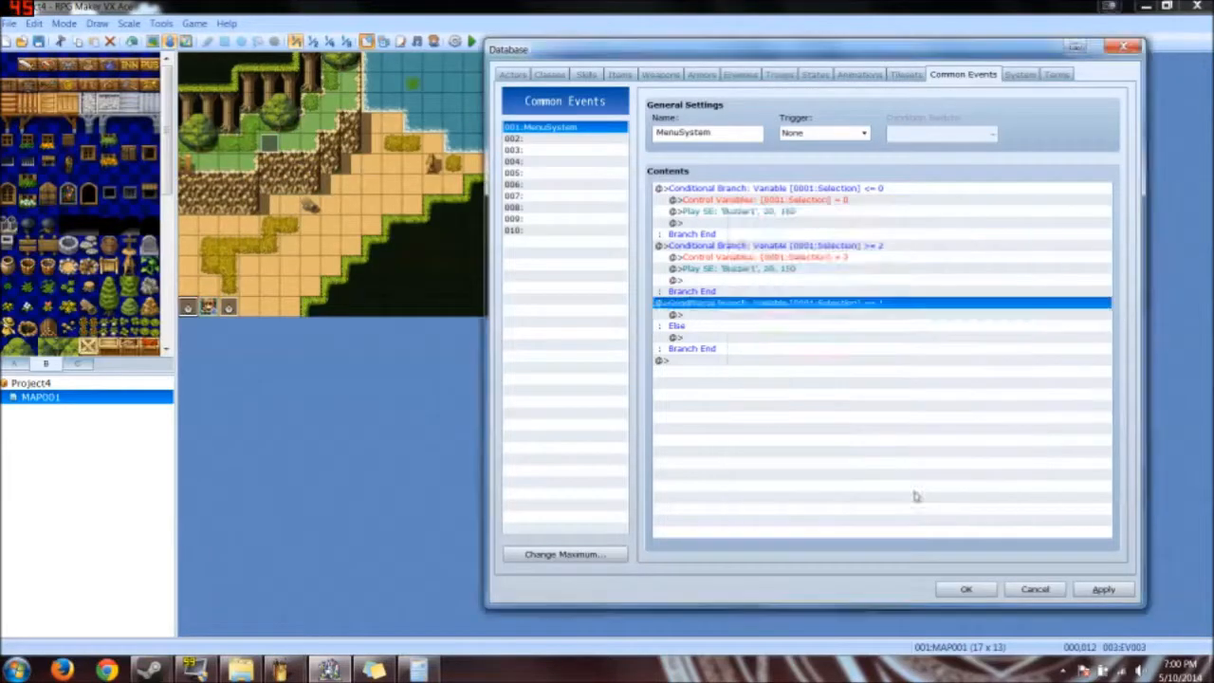
{"action": "key", "text": "ctrl+v"}
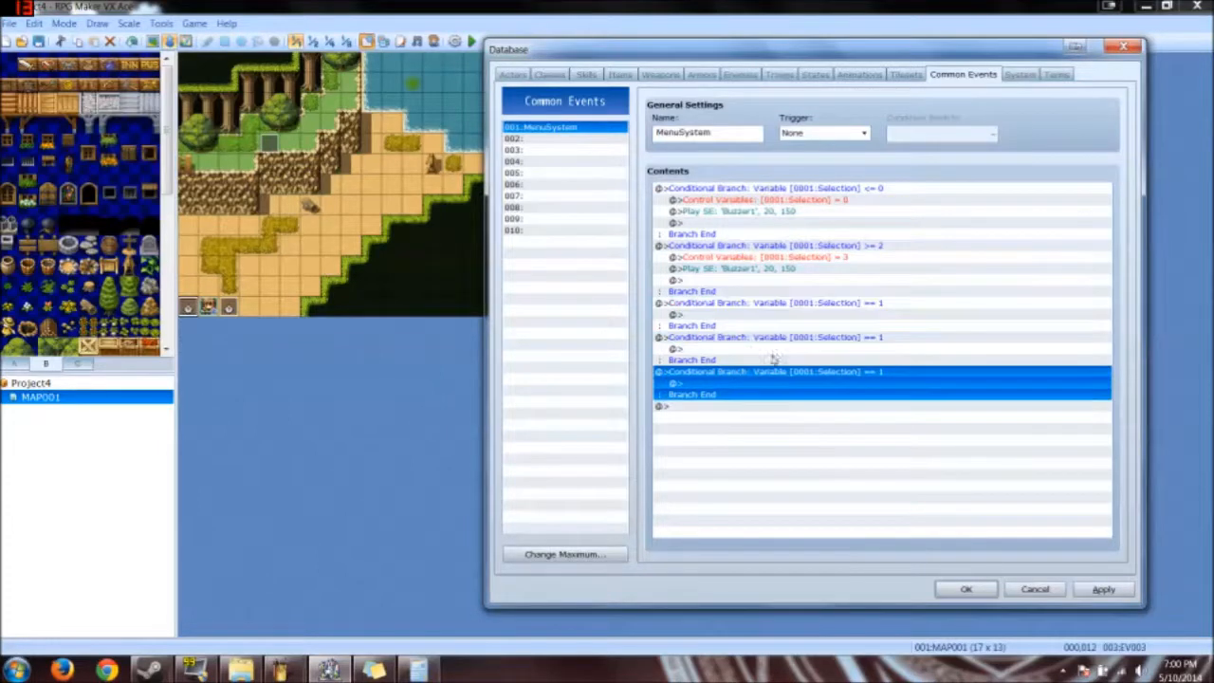
{"action": "key", "text": "ctrl+v"}
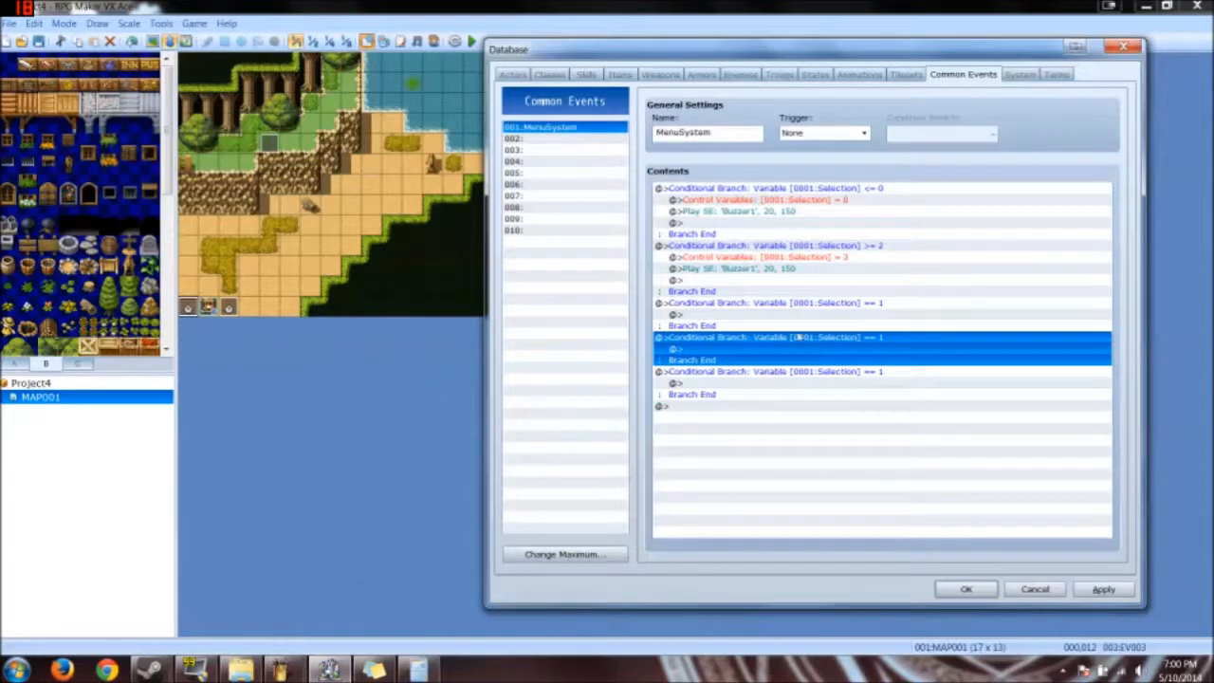
Step: Start a new command inside the first Selection equals 1 branch and preview the Select_NewGame, TitleColor and TitleUI pictures
{"action": "left_click", "coordinate": [766, 315]}
{"action": "double_click", "coordinate": [767, 314]}
{"action": "left_click", "coordinate": [805, 310]}
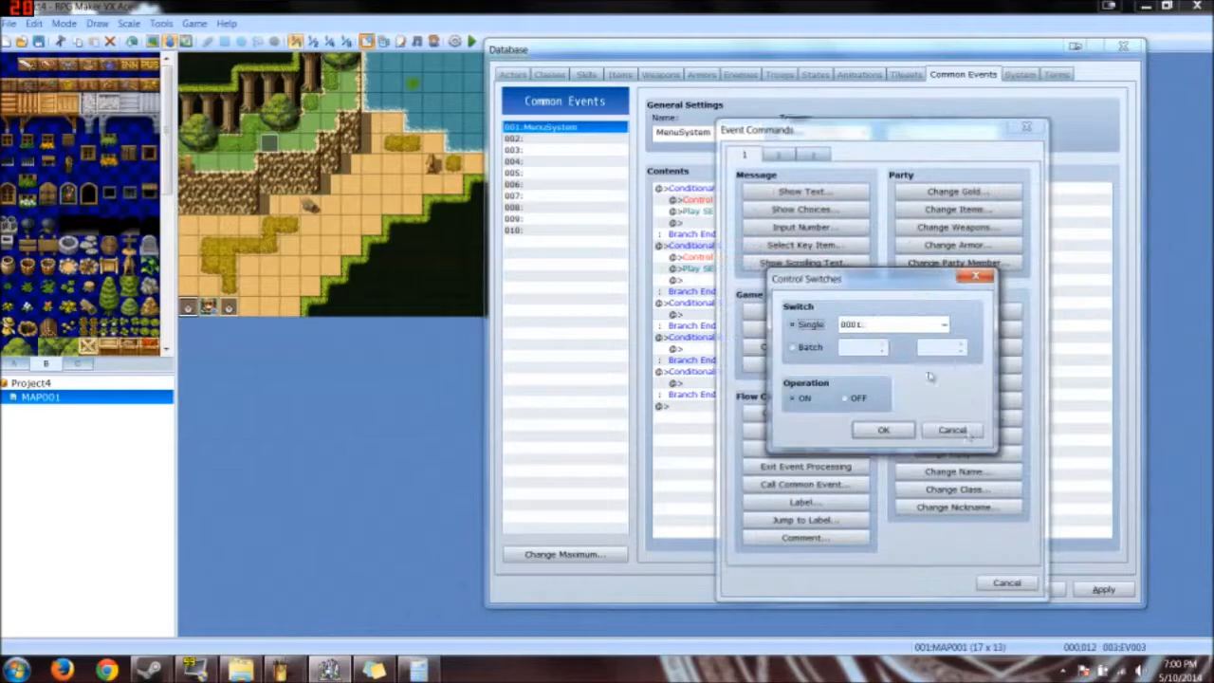
{"action": "left_click", "coordinate": [952, 432]}
{"action": "left_click", "coordinate": [778, 154]}
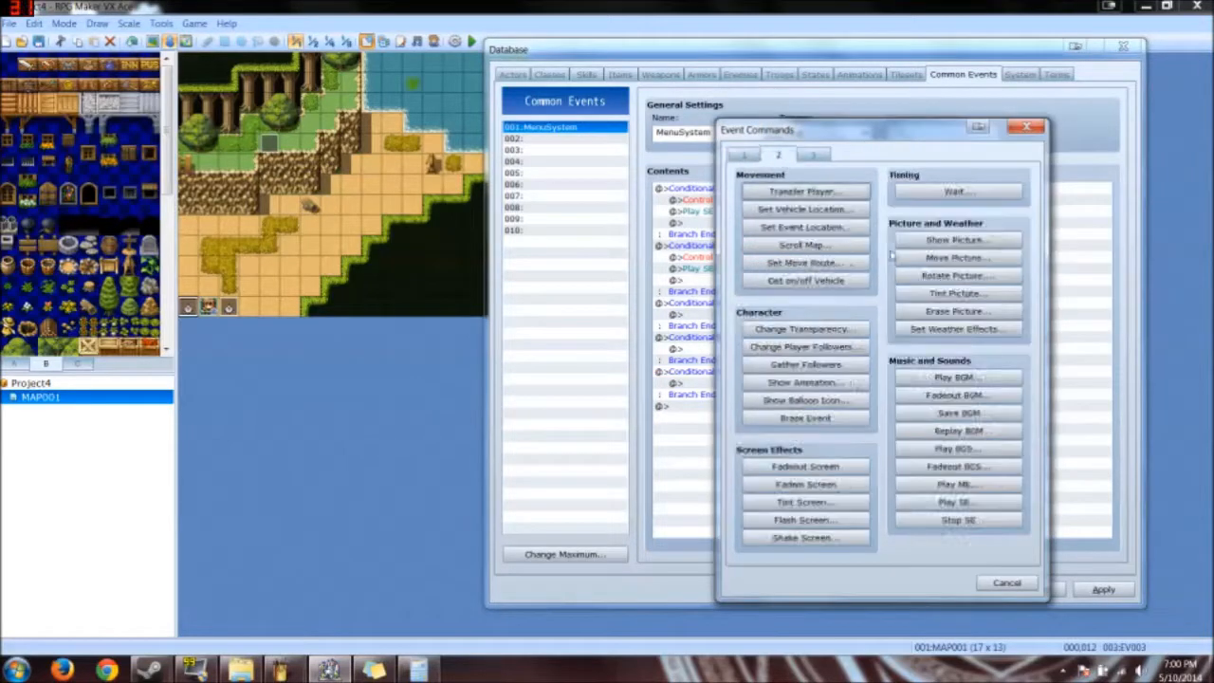
{"action": "left_click", "coordinate": [954, 240]}
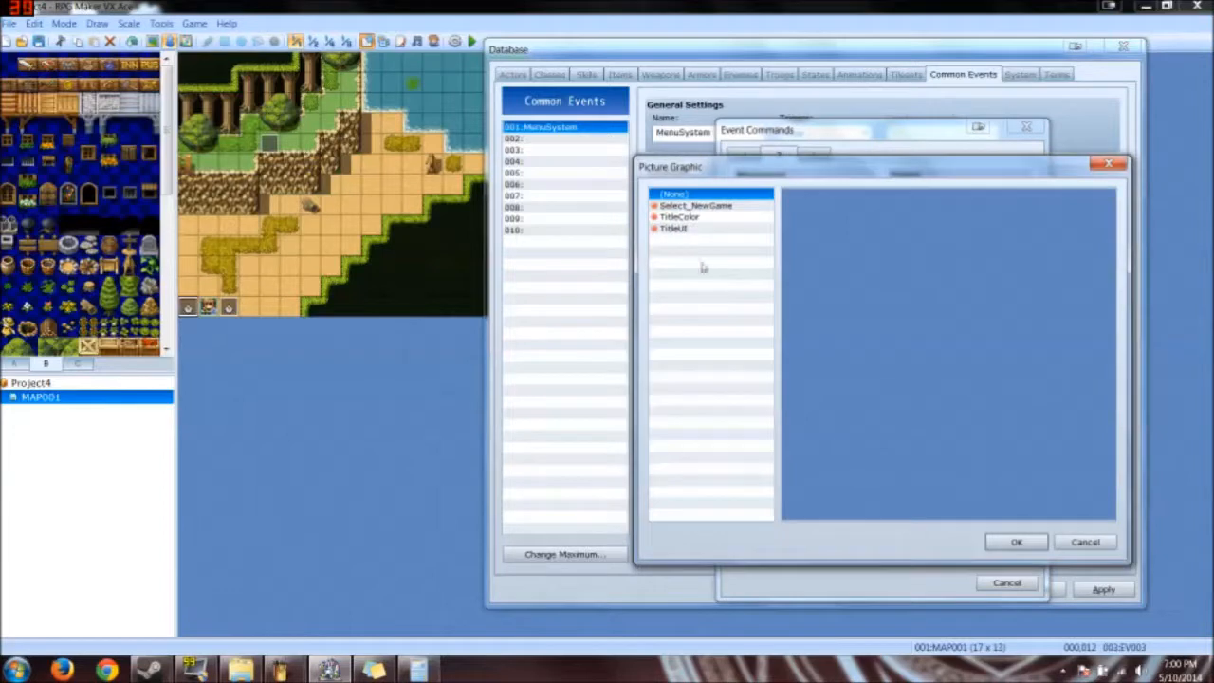
{"action": "left_click", "coordinate": [698, 230]}
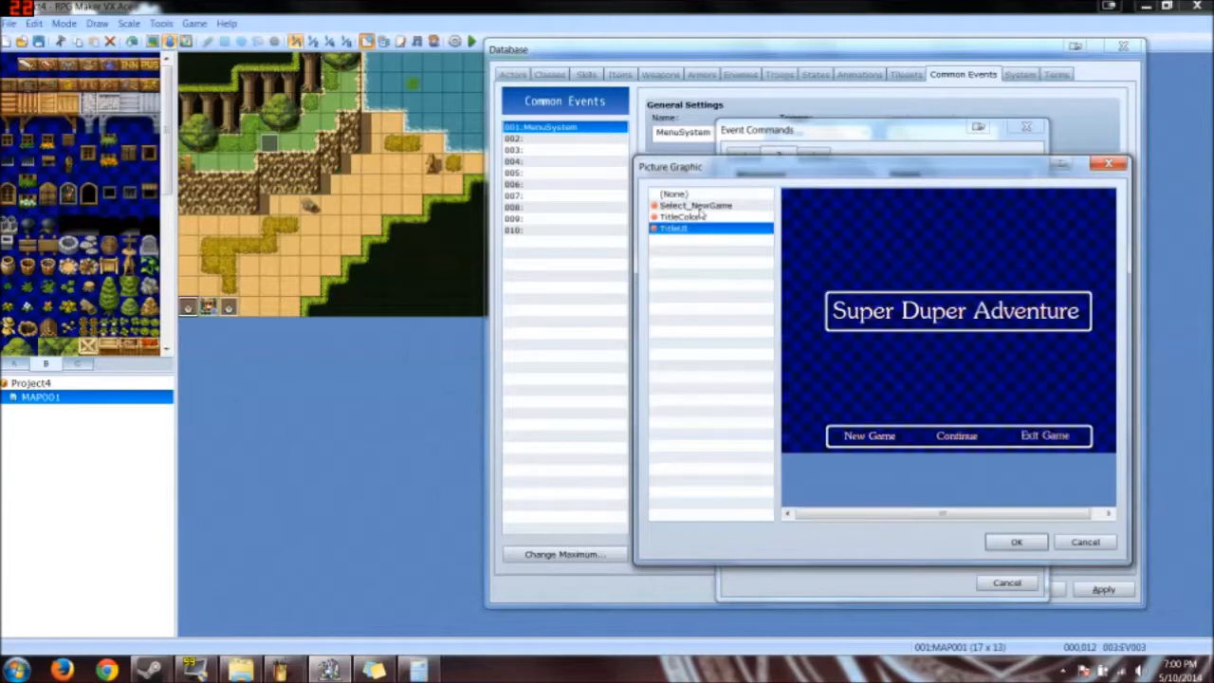
{"action": "left_click", "coordinate": [701, 207]}
{"action": "left_click", "coordinate": [700, 217]}
{"action": "left_click", "coordinate": [702, 229]}
{"action": "left_click", "coordinate": [1083, 543]}
{"action": "left_click", "coordinate": [985, 494]}
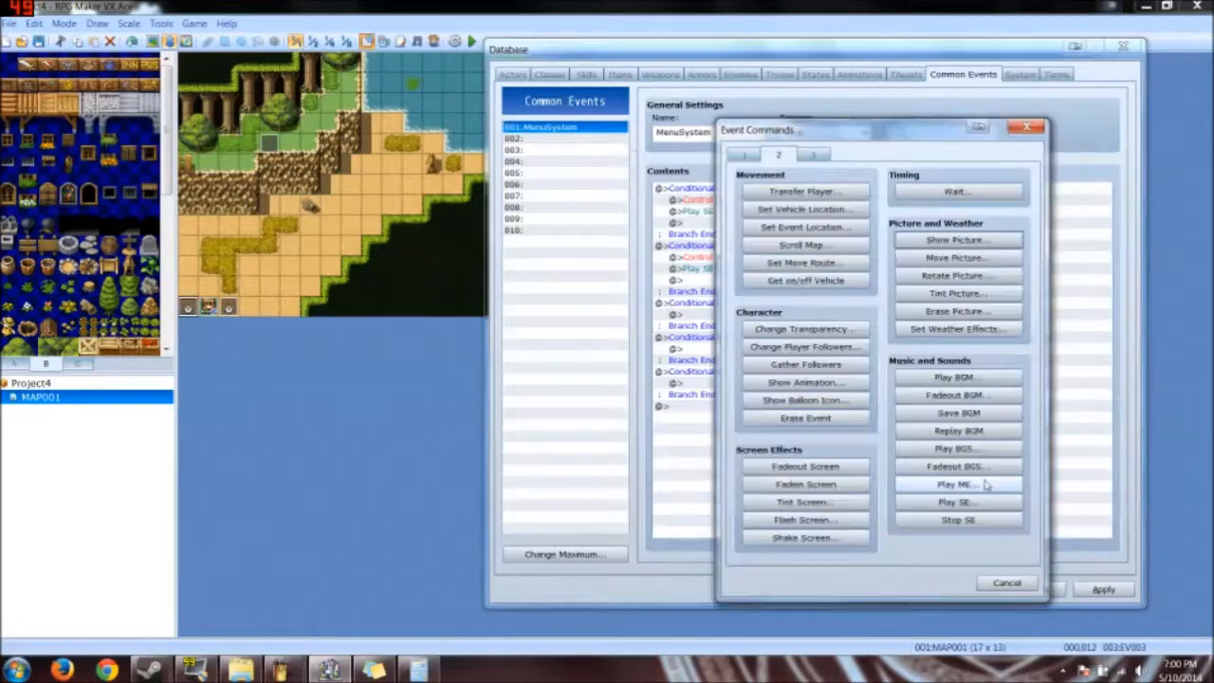
{"action": "left_click", "coordinate": [935, 240]}
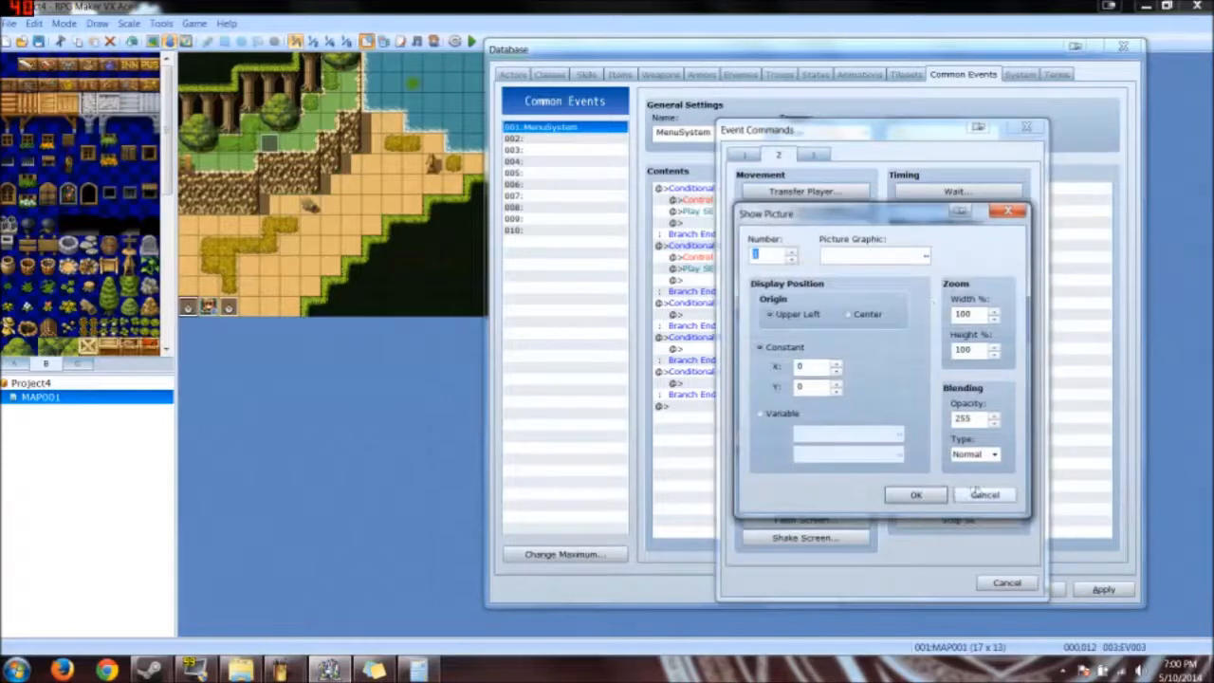
{"action": "left_click", "coordinate": [981, 494]}
Step: Add a Move Picture command for picture 3 at X 0, Y 0 over 60 frames with Wait for Completion
{"action": "left_click", "coordinate": [954, 257]}
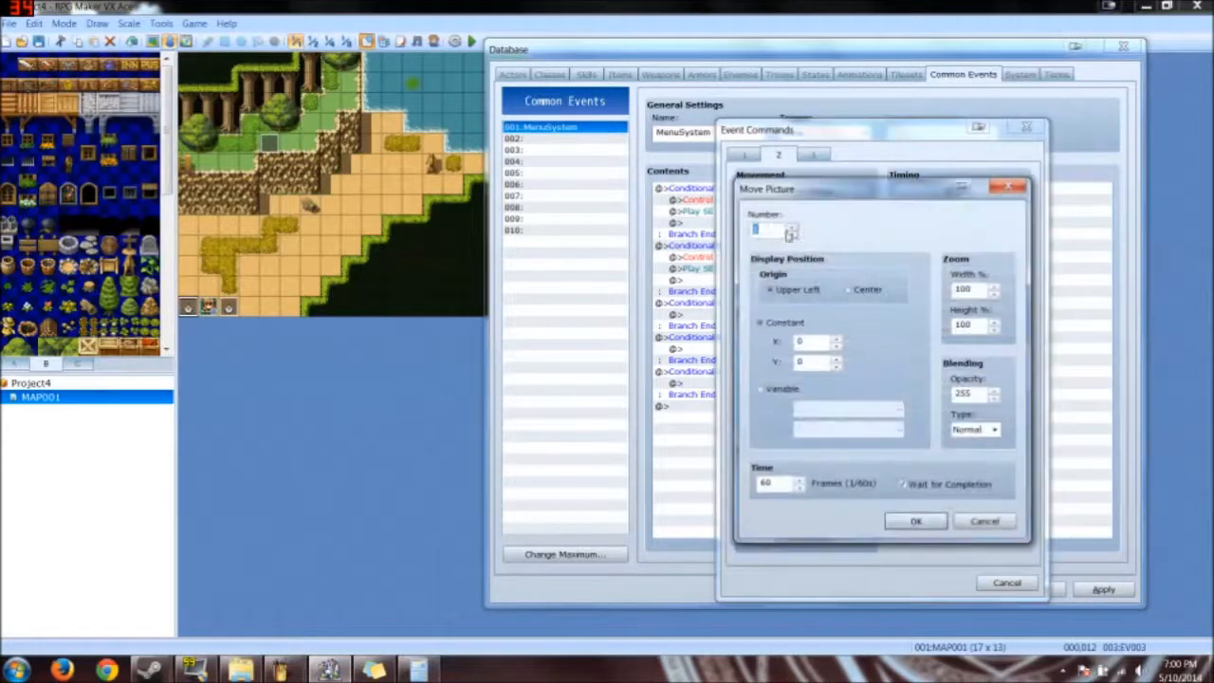
{"action": "type", "text": "2"}
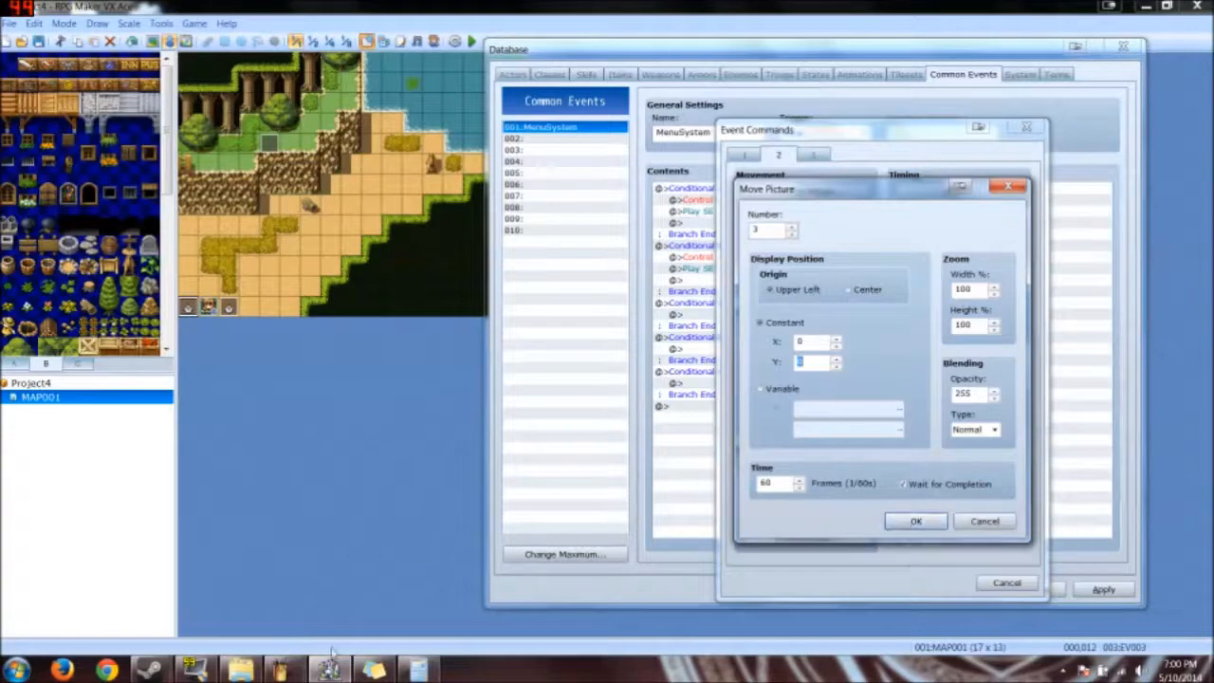
{"action": "mouse_move", "coordinate": [281, 669]}
{"action": "left_click", "coordinate": [331, 570]}
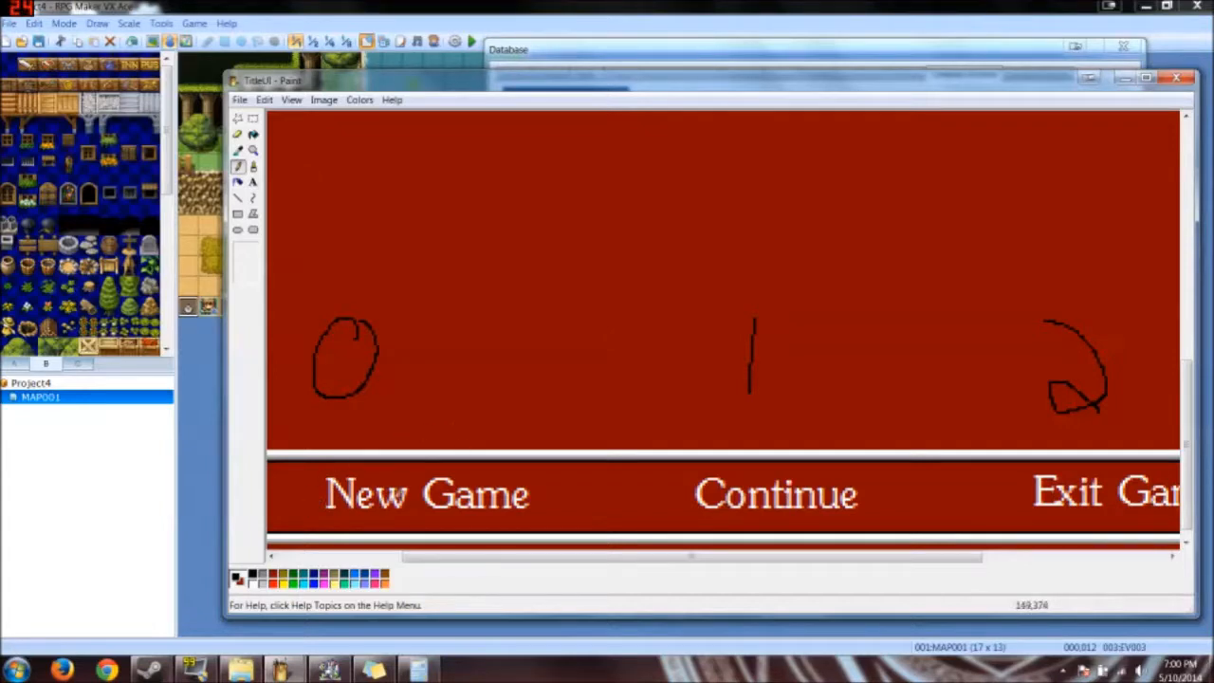
{"action": "left_click_drag", "start_coordinate": [783, 88], "coordinate": [745, 561]}
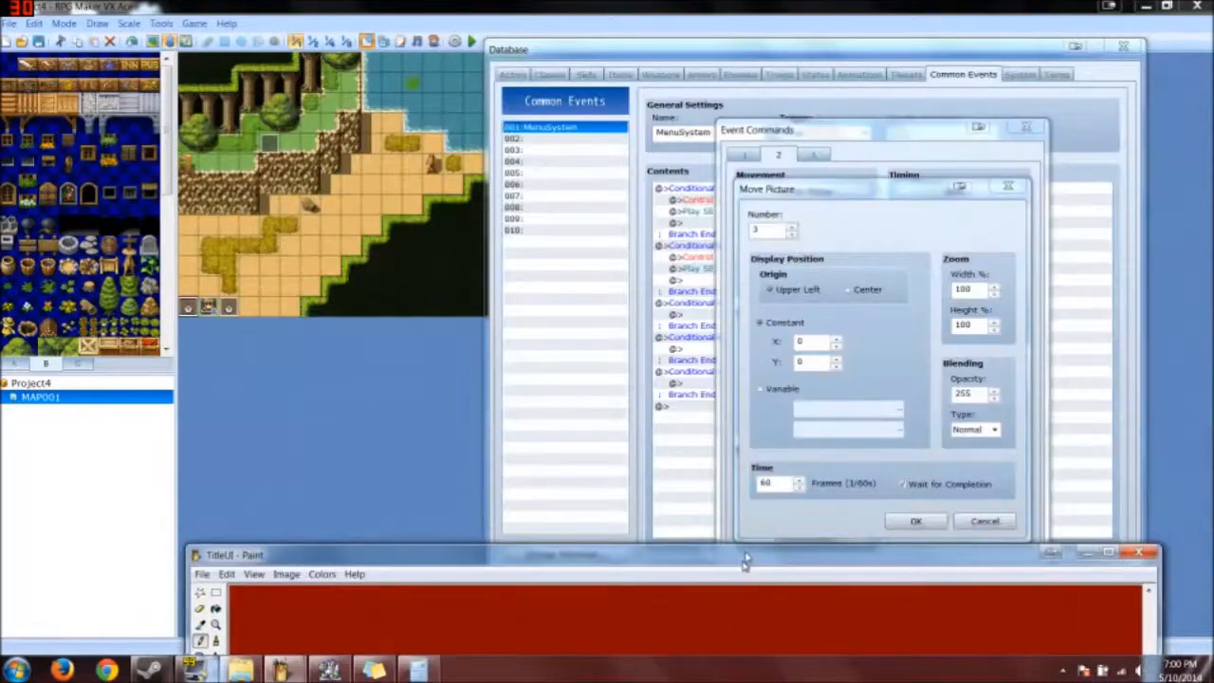
{"action": "left_click", "coordinate": [915, 520]}
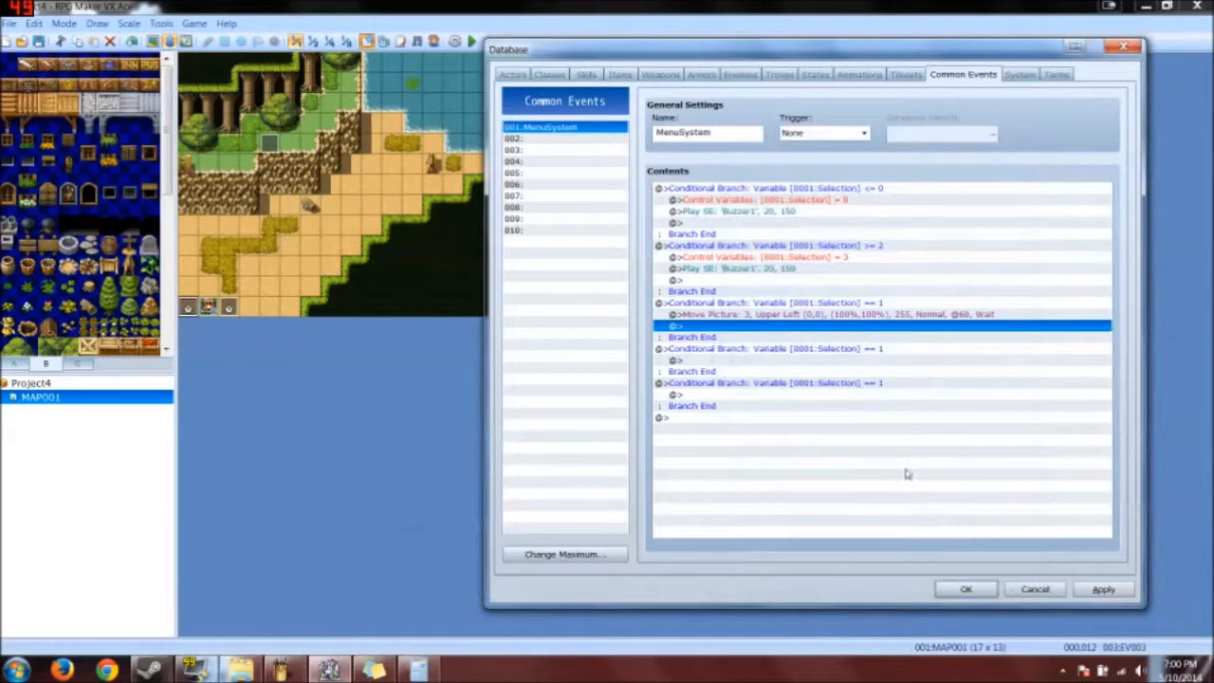
Step: Set the constant to 0 in the condition of the branch containing the Move Picture command
{"action": "left_click", "coordinate": [821, 304]}
{"action": "double_click", "coordinate": [806, 332]}
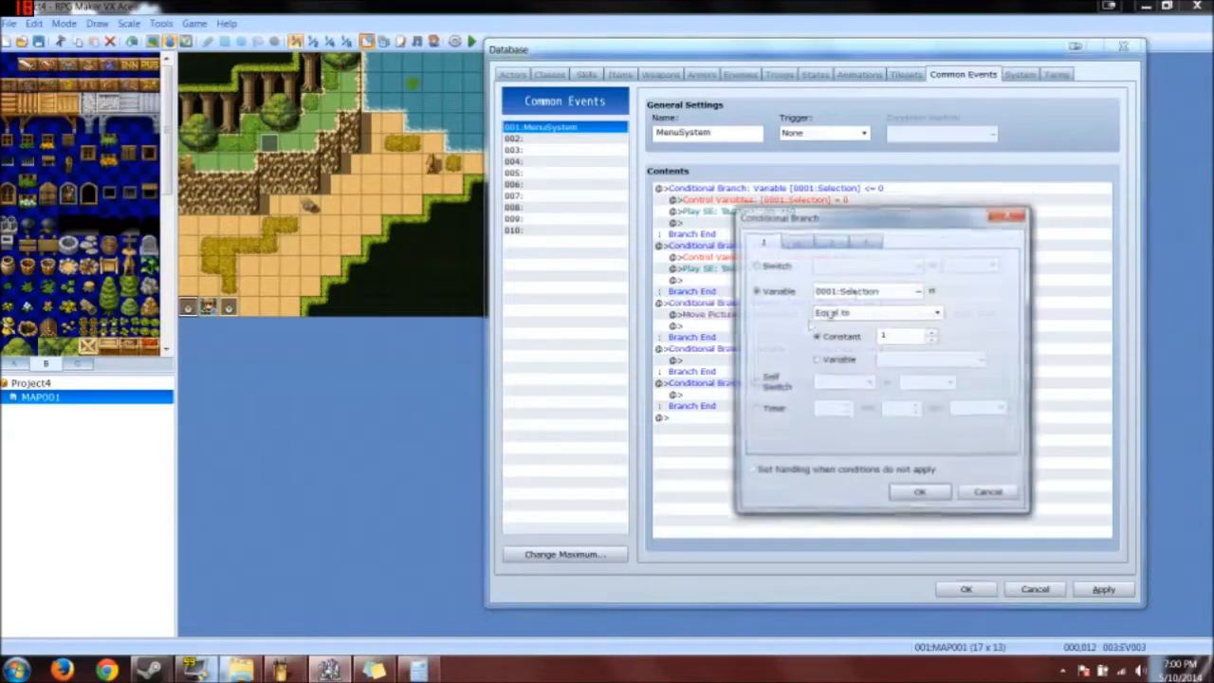
{"action": "left_click", "coordinate": [891, 333]}
{"action": "key", "text": "BackSpace"}
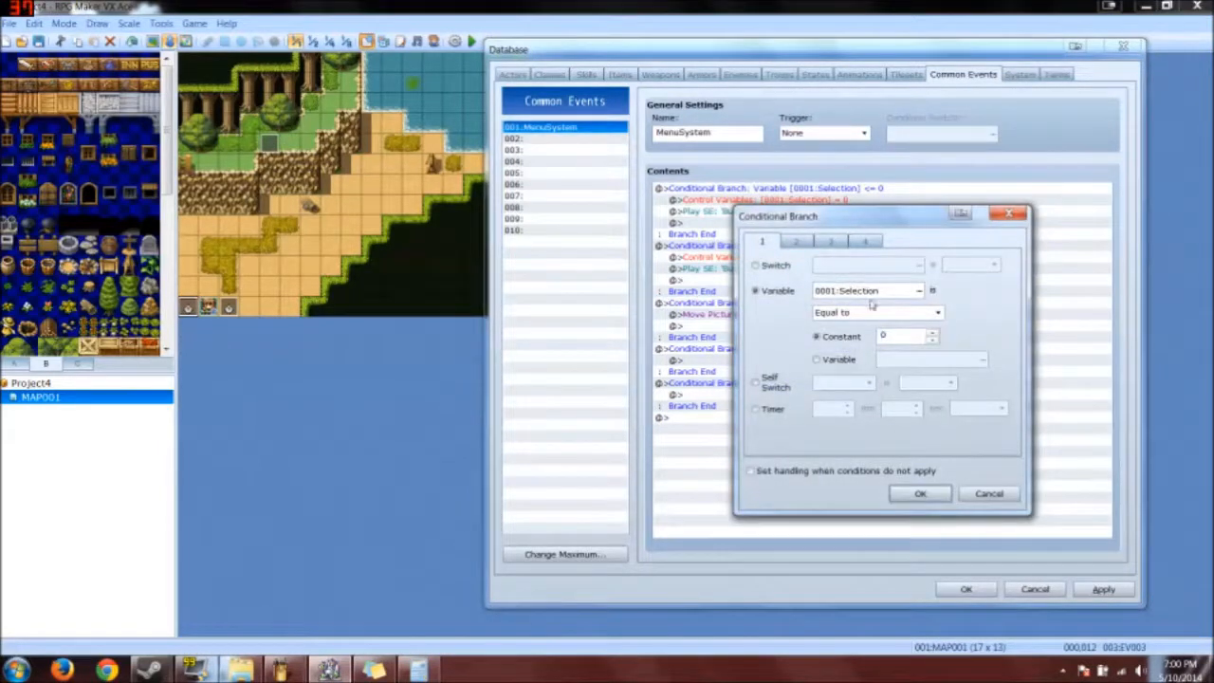
{"action": "left_click_drag", "start_coordinate": [861, 218], "coordinate": [474, 211]}
{"action": "left_click", "coordinate": [555, 484]}
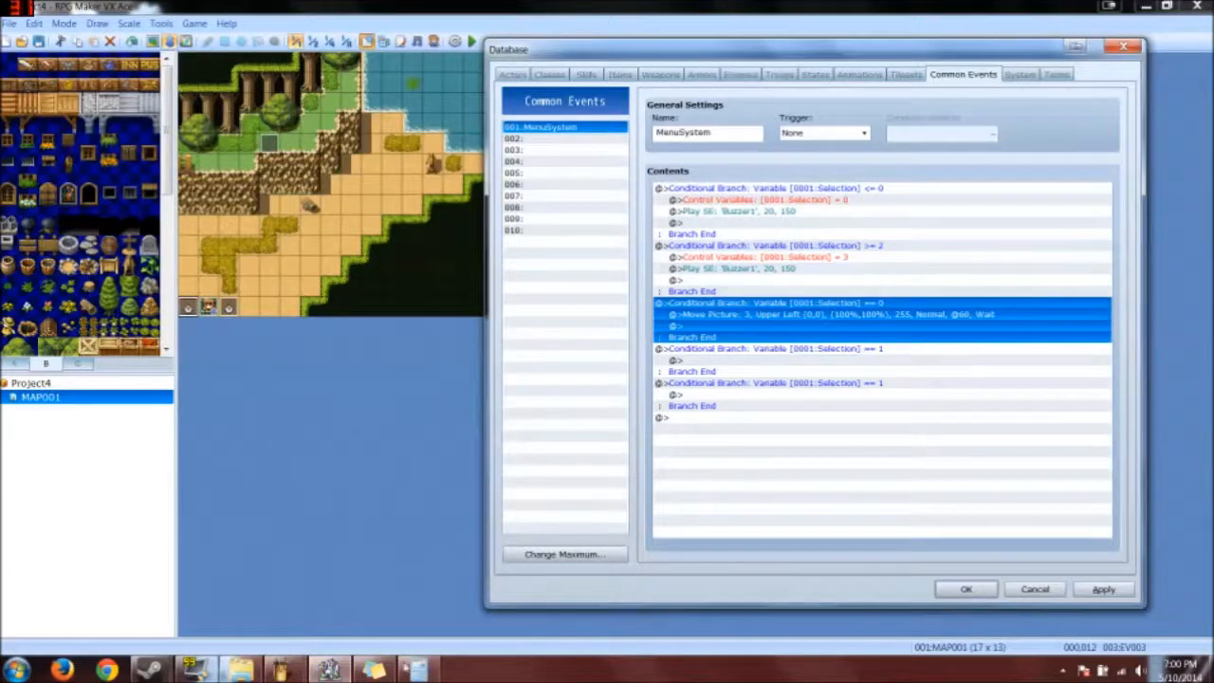
Step: Switch to the TitleUI image in Paint to review the numbered menu options, and minimize it
{"action": "left_click", "coordinate": [281, 670]}
{"action": "left_click", "coordinate": [434, 585]}
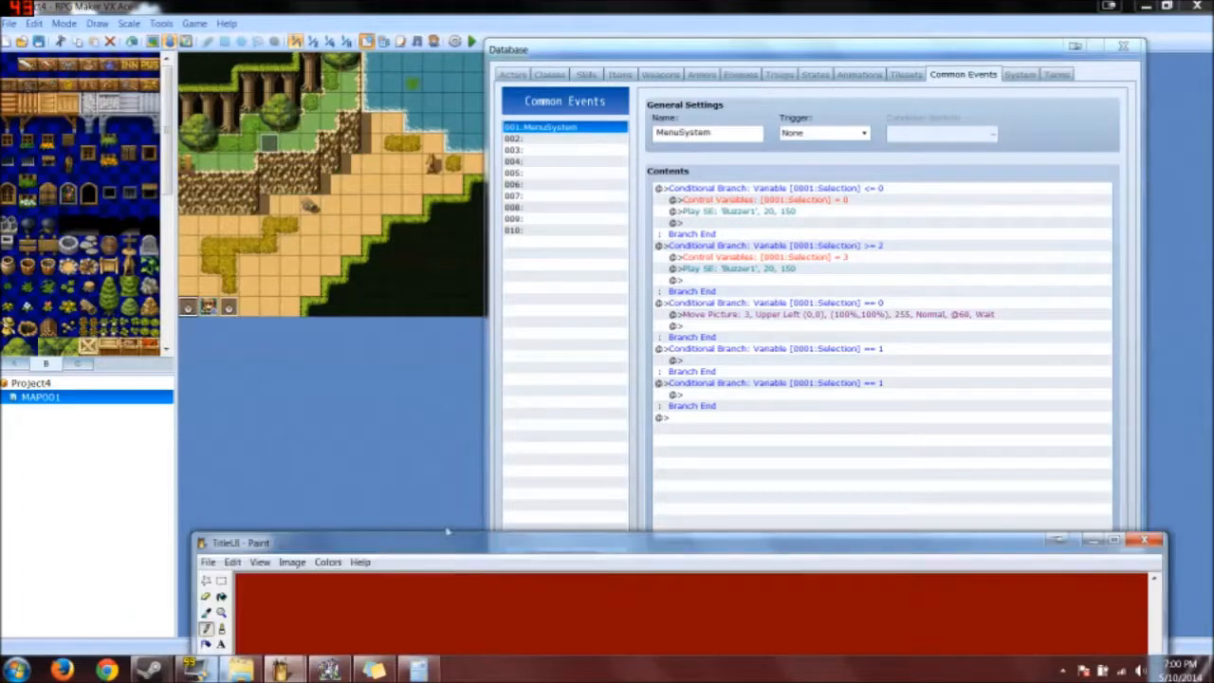
{"action": "left_click_drag", "start_coordinate": [447, 548], "coordinate": [339, 165]}
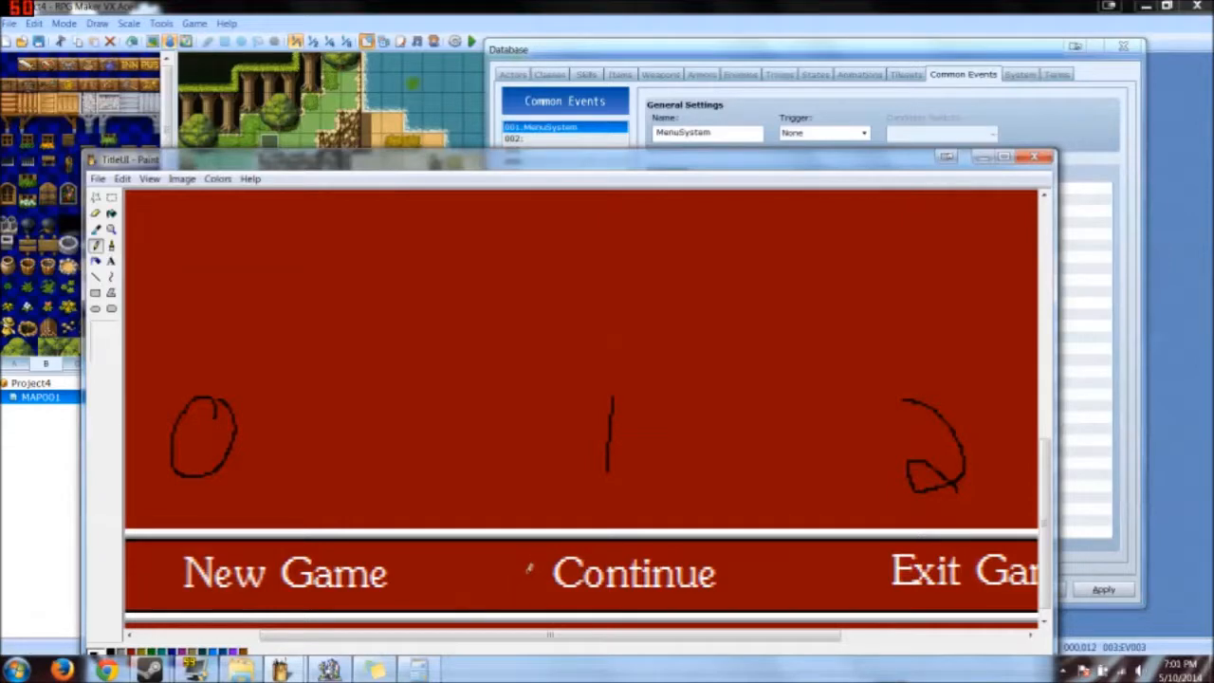
{"action": "left_click", "coordinate": [984, 158]}
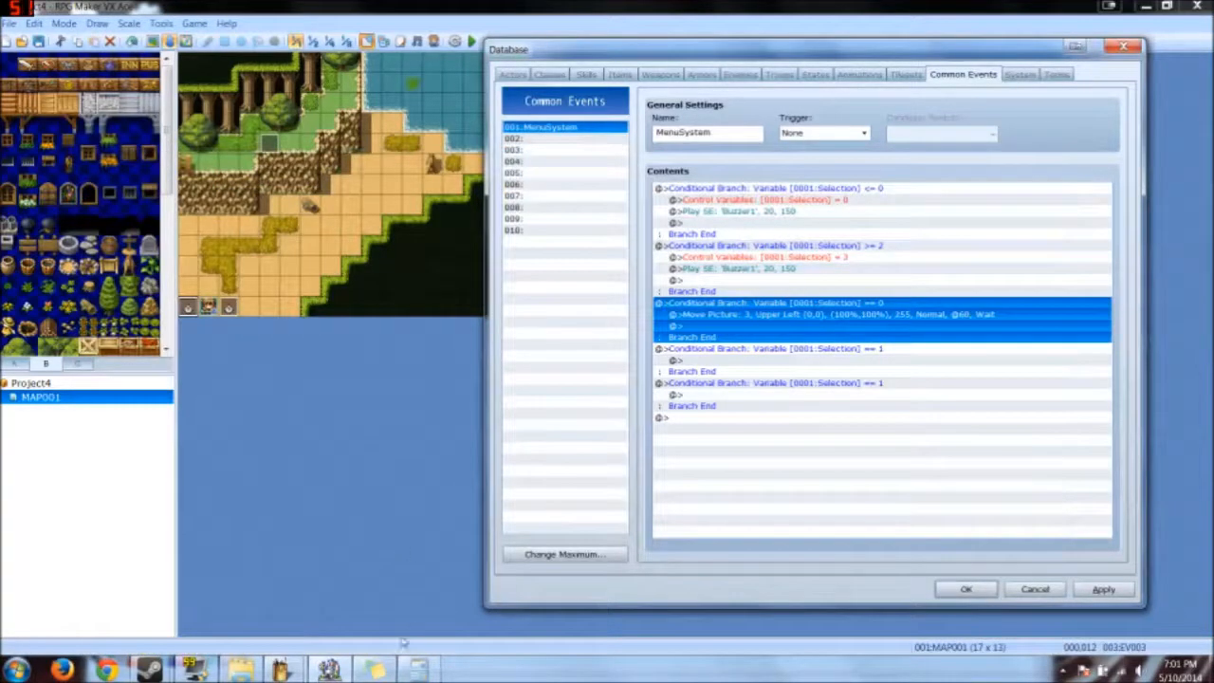
Step: Bring up the sticky note with the offsets and copy the Move Picture command into the first Selection equals 1 branch
{"action": "left_click", "coordinate": [378, 672]}
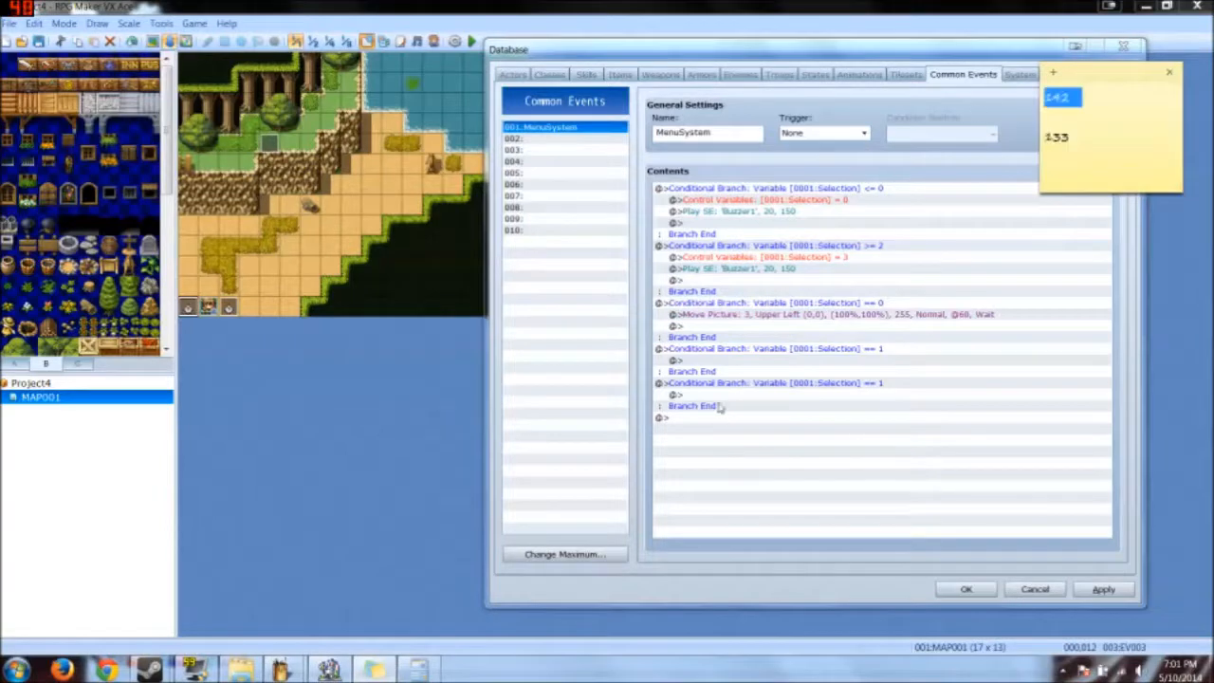
{"action": "left_click", "coordinate": [766, 325]}
{"action": "left_click", "coordinate": [764, 315]}
{"action": "key", "text": "ctrl+c"}
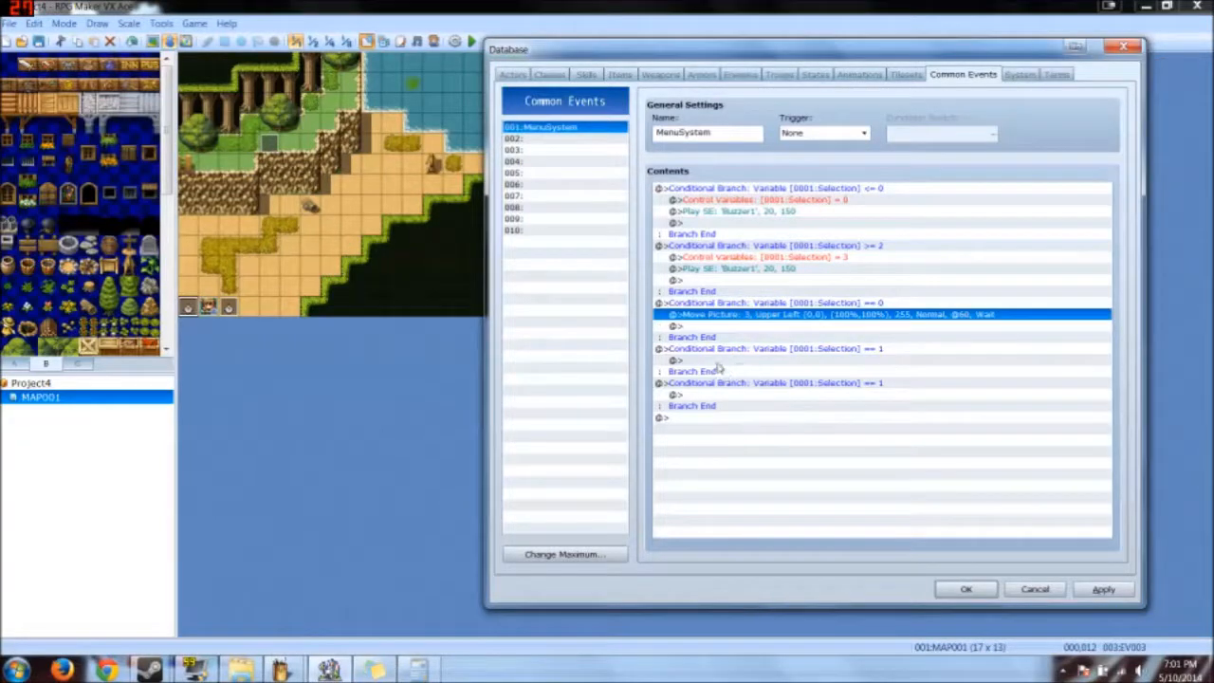
{"action": "left_click", "coordinate": [725, 360]}
{"action": "key", "text": "ctrl+v"}
Step: Set the X position of the copied Move Picture command to 142
{"action": "double_click", "coordinate": [721, 360]}
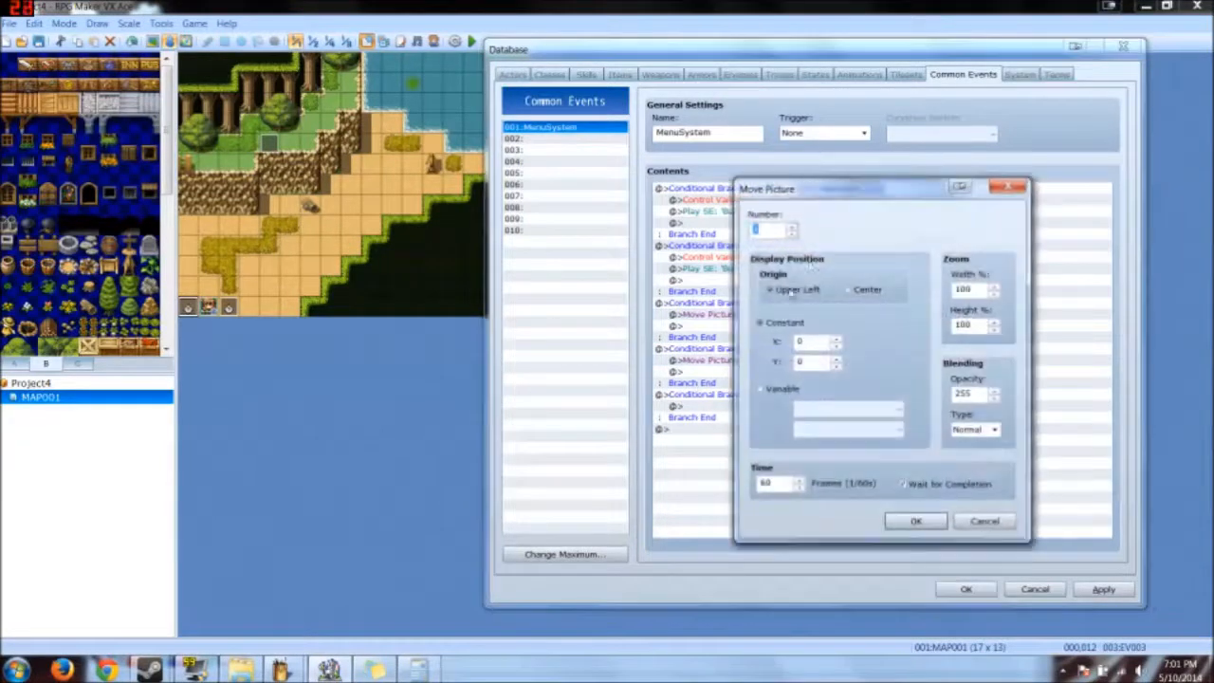
{"action": "double_click", "coordinate": [802, 341]}
{"action": "type", "text": "142"}
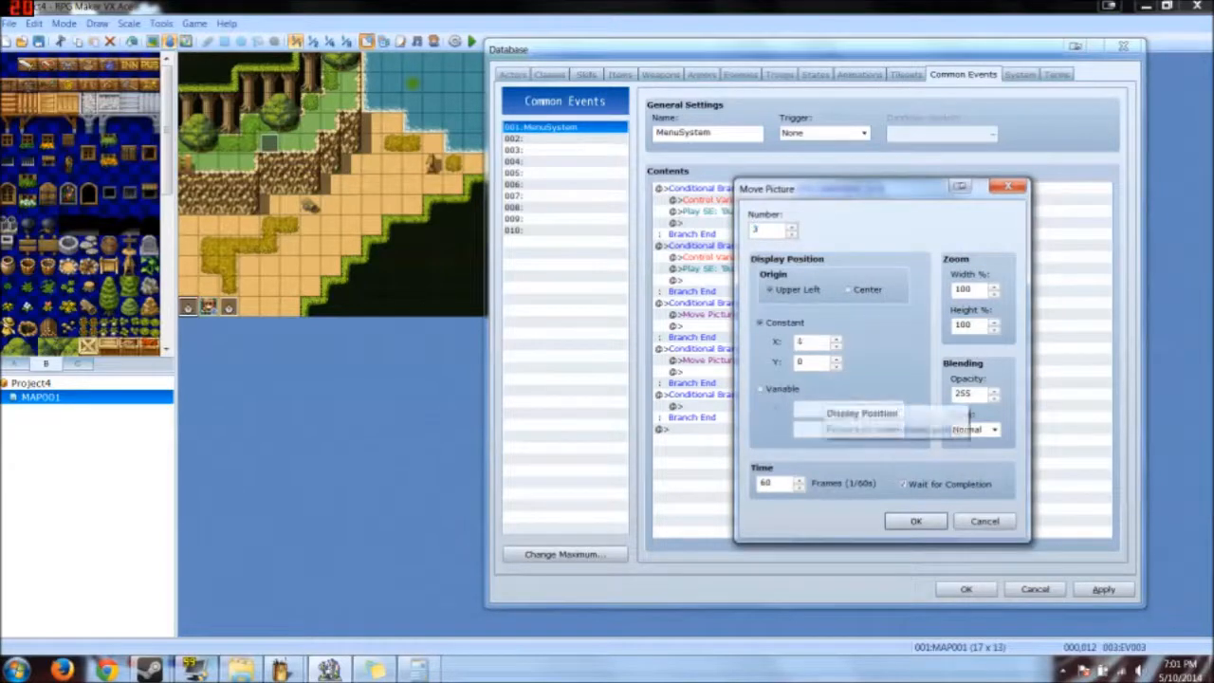
{"action": "left_click", "coordinate": [912, 522]}
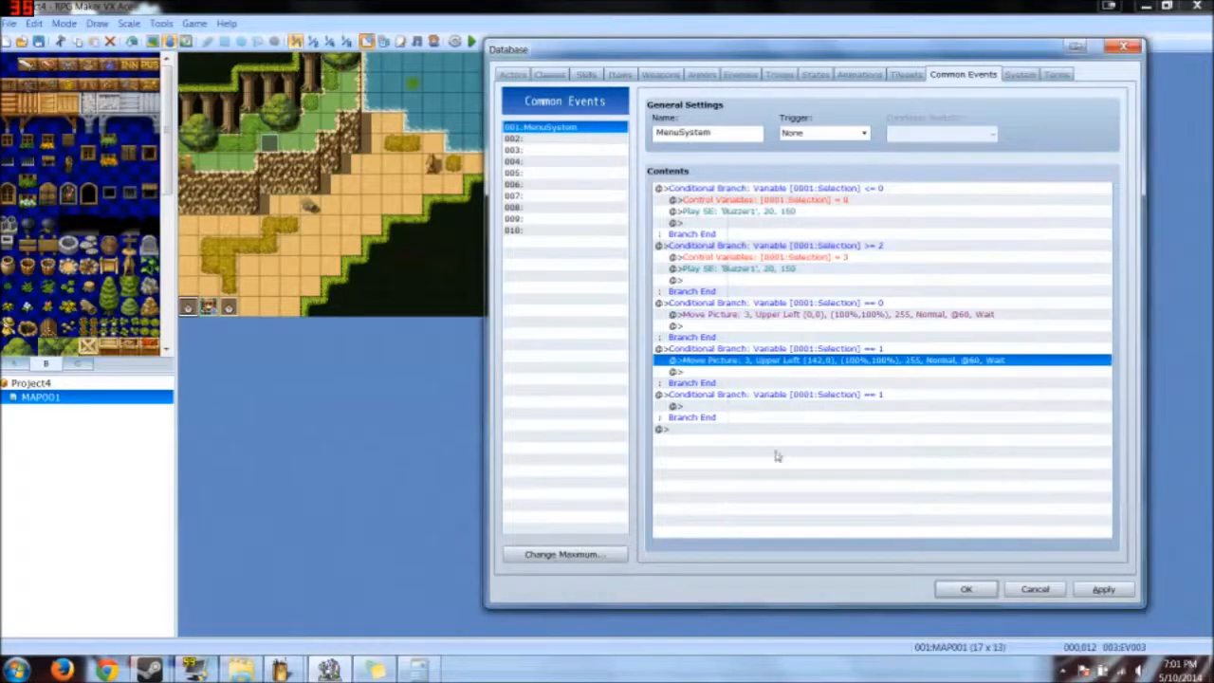
Step: Paste the Move Picture command into the last Selection equals 1 branch of MenuSystem
{"action": "left_click", "coordinate": [706, 408]}
{"action": "left_click", "coordinate": [725, 365]}
{"action": "left_click", "coordinate": [706, 408]}
{"action": "key", "text": "ctrl+v"}
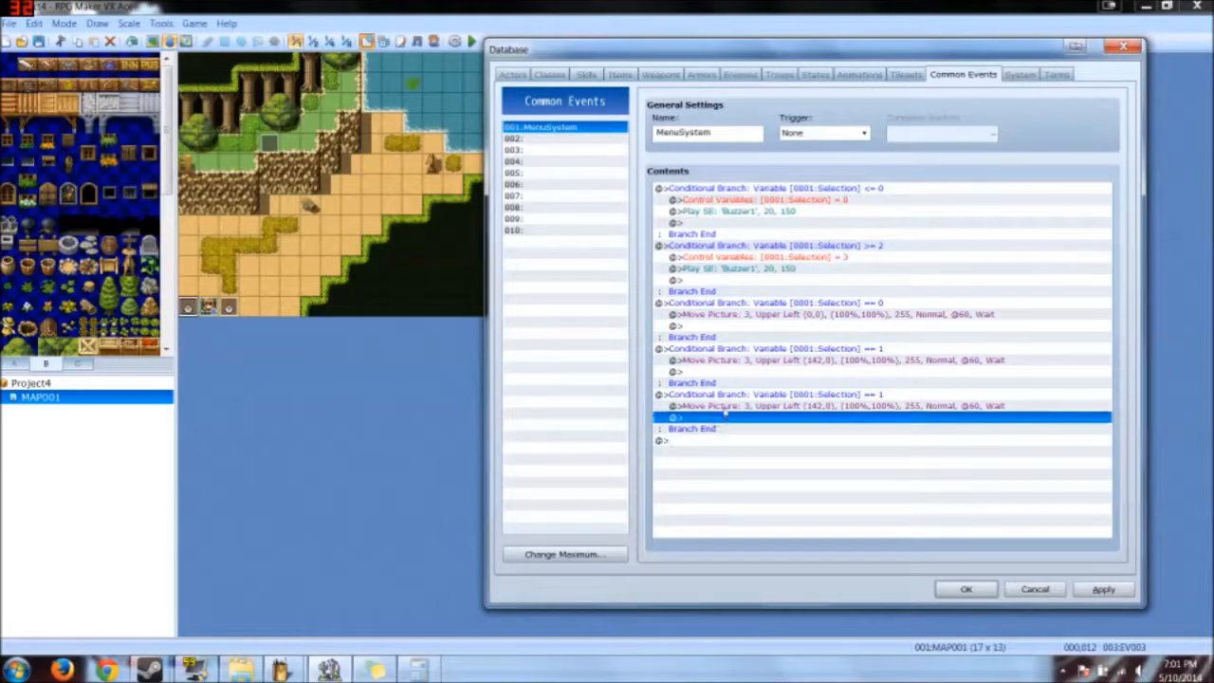
Step: Set the X position of the last branch's Move Picture command to 275
{"action": "double_click", "coordinate": [725, 406]}
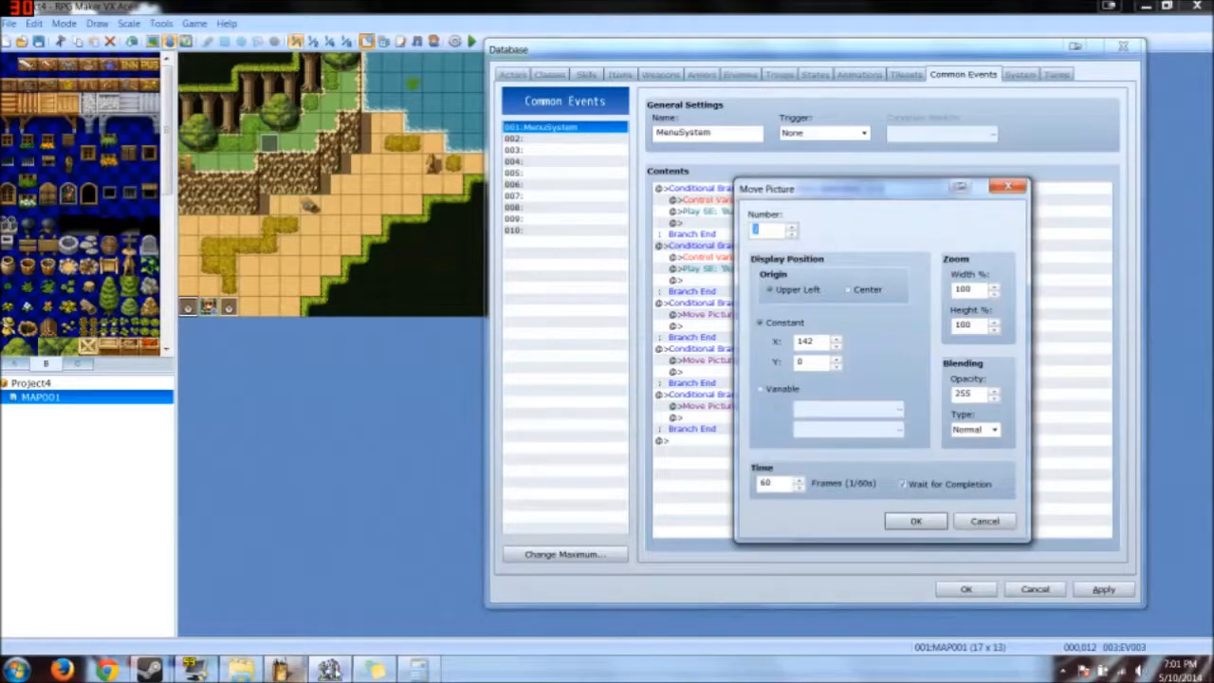
{"action": "left_click", "coordinate": [416, 671]}
{"action": "double_click", "coordinate": [804, 342]}
{"action": "type", "text": "275"}
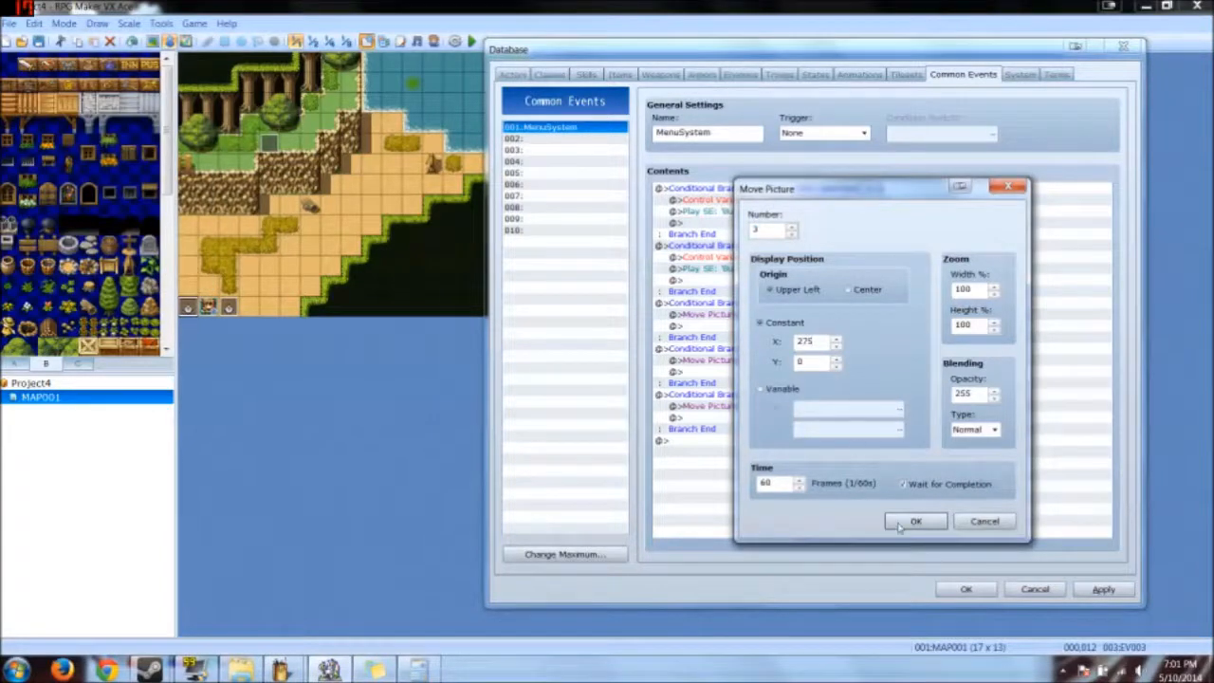
{"action": "left_click", "coordinate": [913, 524]}
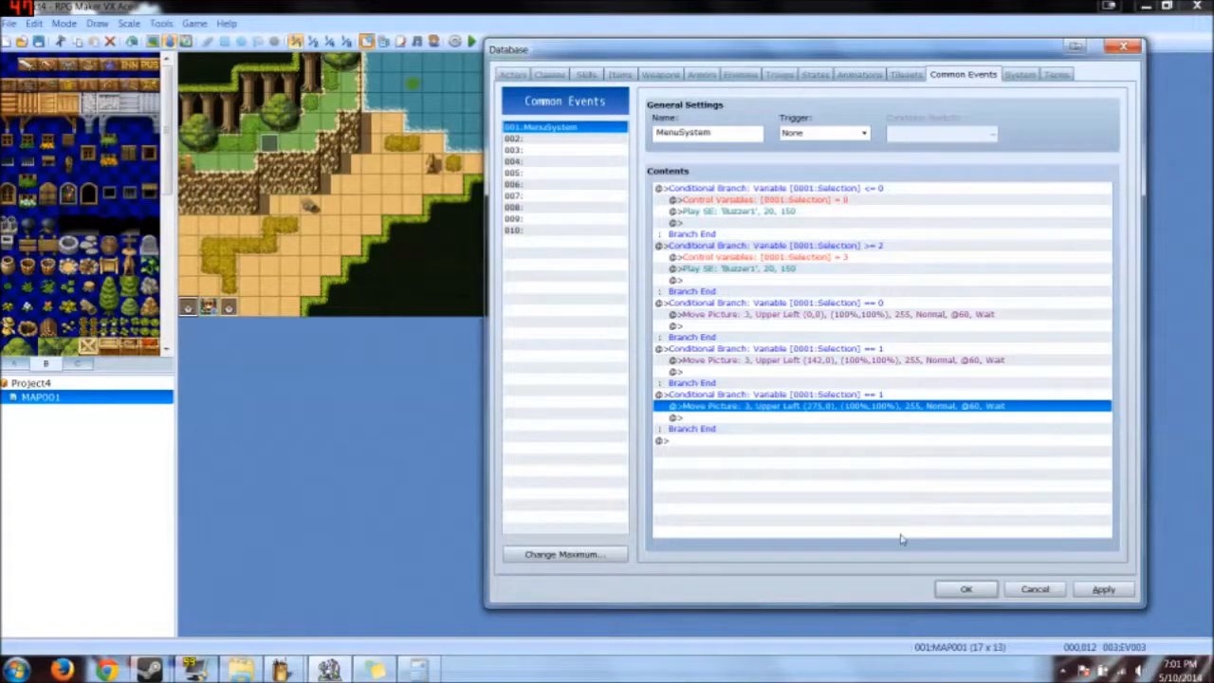
Step: Set the constant in the last conditional branch to 2 so it checks for Selection equal to 2
{"action": "left_click", "coordinate": [851, 395]}
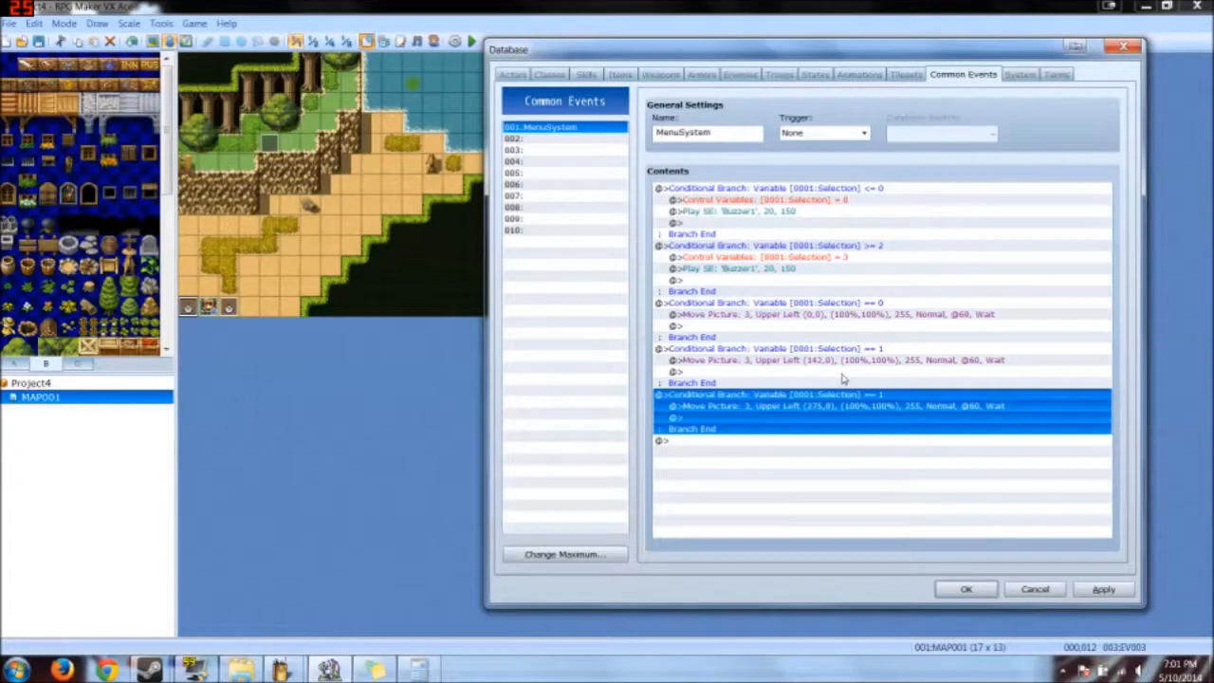
{"action": "left_click", "coordinate": [848, 304]}
{"action": "left_click", "coordinate": [844, 339]}
{"action": "left_click", "coordinate": [821, 397]}
{"action": "double_click", "coordinate": [817, 395]}
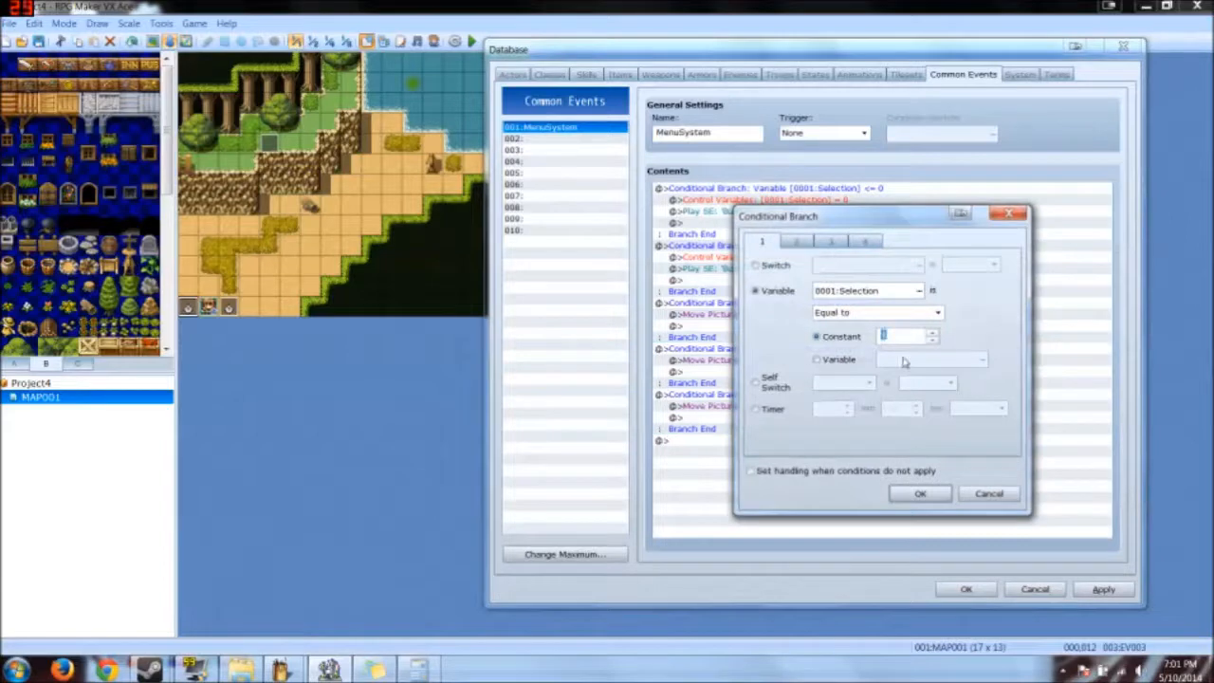
{"action": "left_click", "coordinate": [918, 494]}
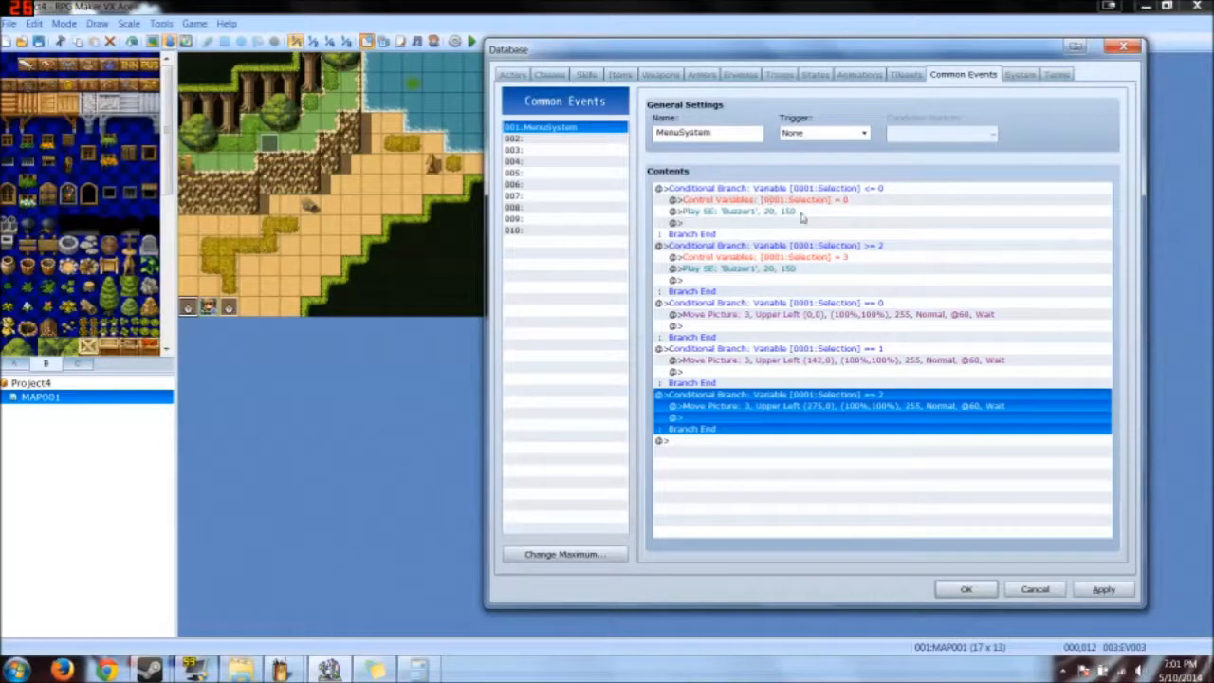
Step: Set the Selection variable's constant to 2 in the Control Variables command of the greater-than-or-equal branch
{"action": "left_click", "coordinate": [865, 201]}
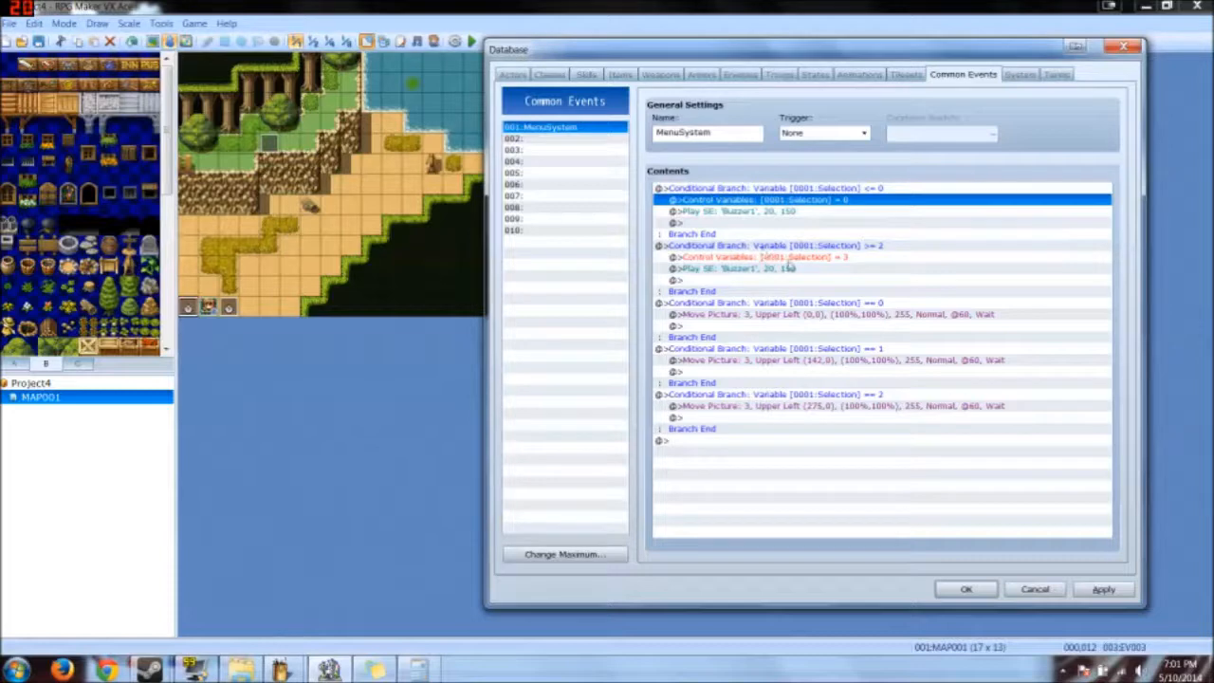
{"action": "left_click", "coordinate": [820, 248]}
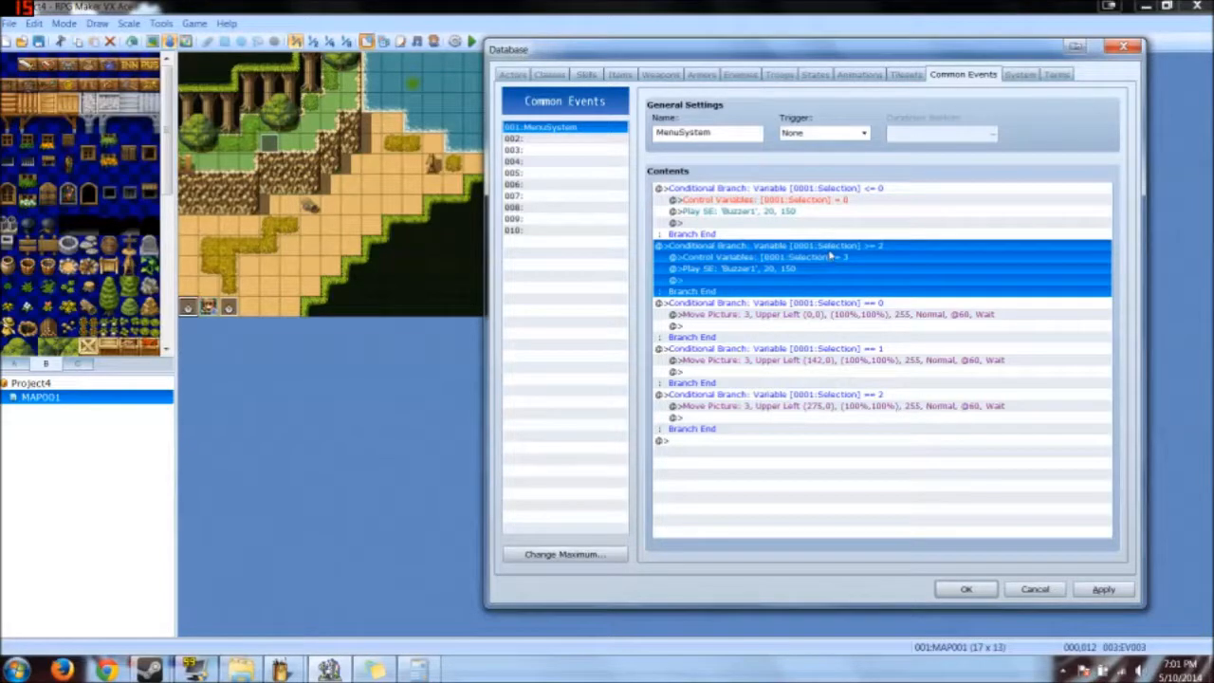
{"action": "left_click", "coordinate": [835, 258]}
{"action": "double_click", "coordinate": [835, 258]}
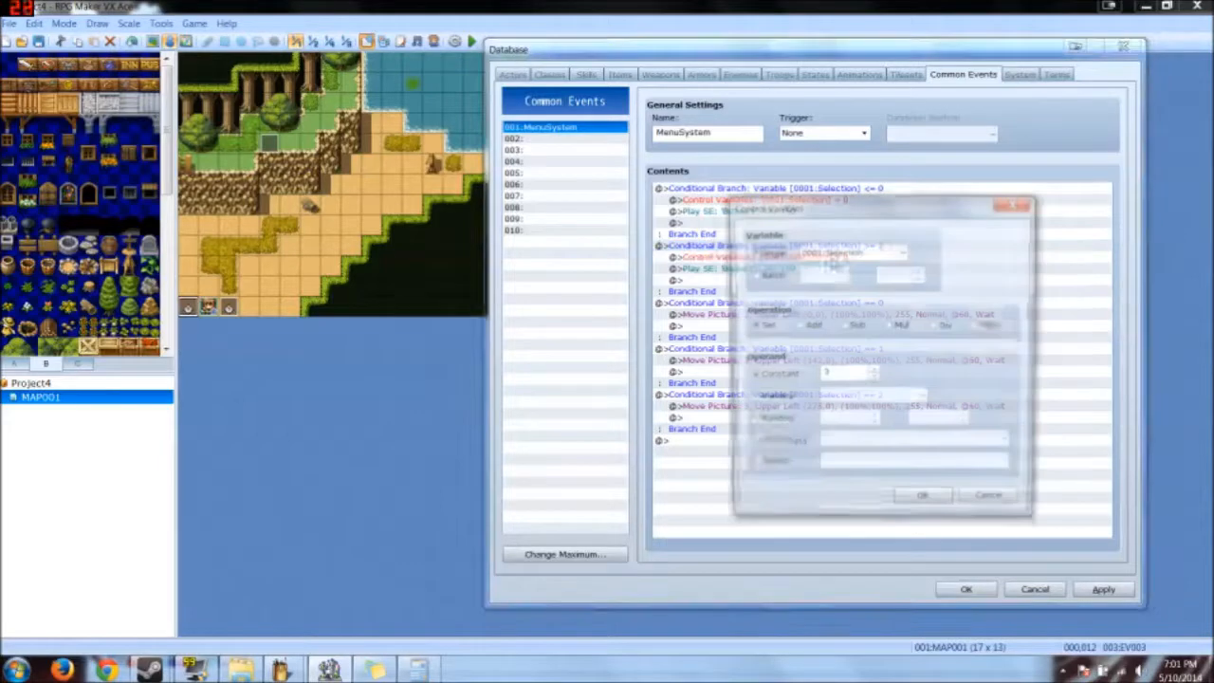
{"action": "left_click", "coordinate": [1006, 503]}
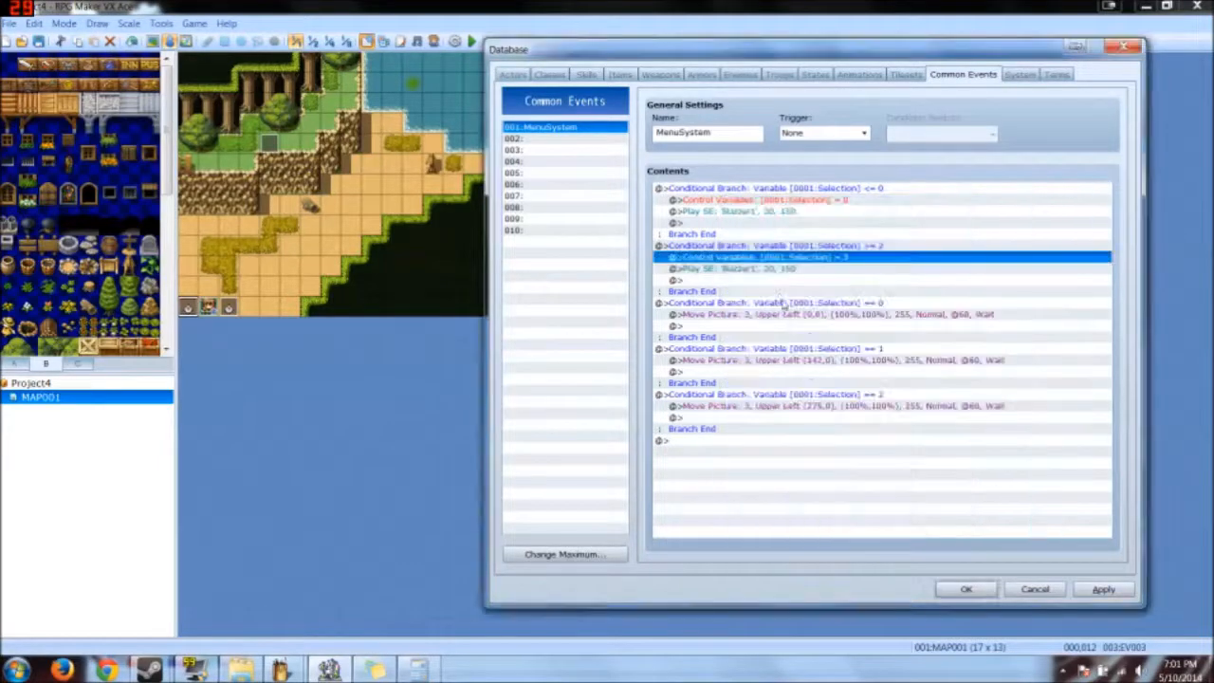
{"action": "right_click", "coordinate": [835, 264]}
{"action": "left_click", "coordinate": [869, 281]}
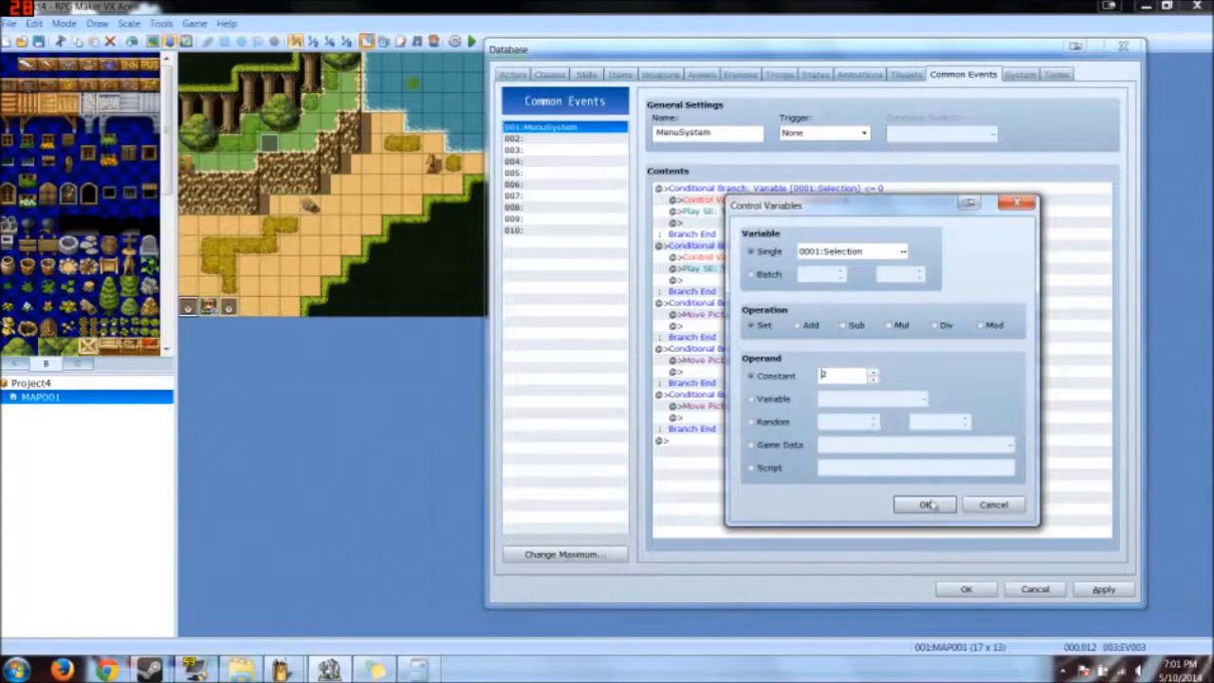
{"action": "left_click", "coordinate": [925, 505]}
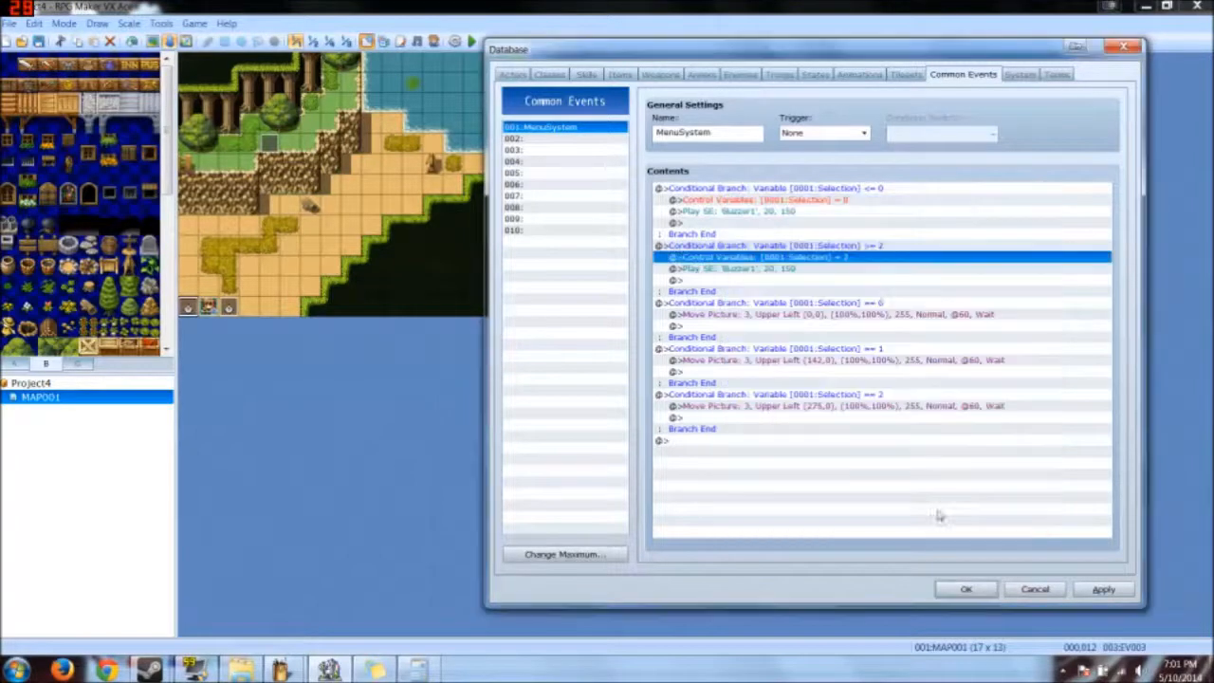
Step: Set the constant in the greater-than-or-equal conditional branch to 3 so it checks for Selection of 3 or more
{"action": "left_click", "coordinate": [877, 246]}
{"action": "right_click", "coordinate": [874, 247]}
{"action": "left_click", "coordinate": [894, 265]}
{"action": "double_click", "coordinate": [886, 336]}
{"action": "type", "text": "3"}
{"action": "left_click", "coordinate": [928, 494]}
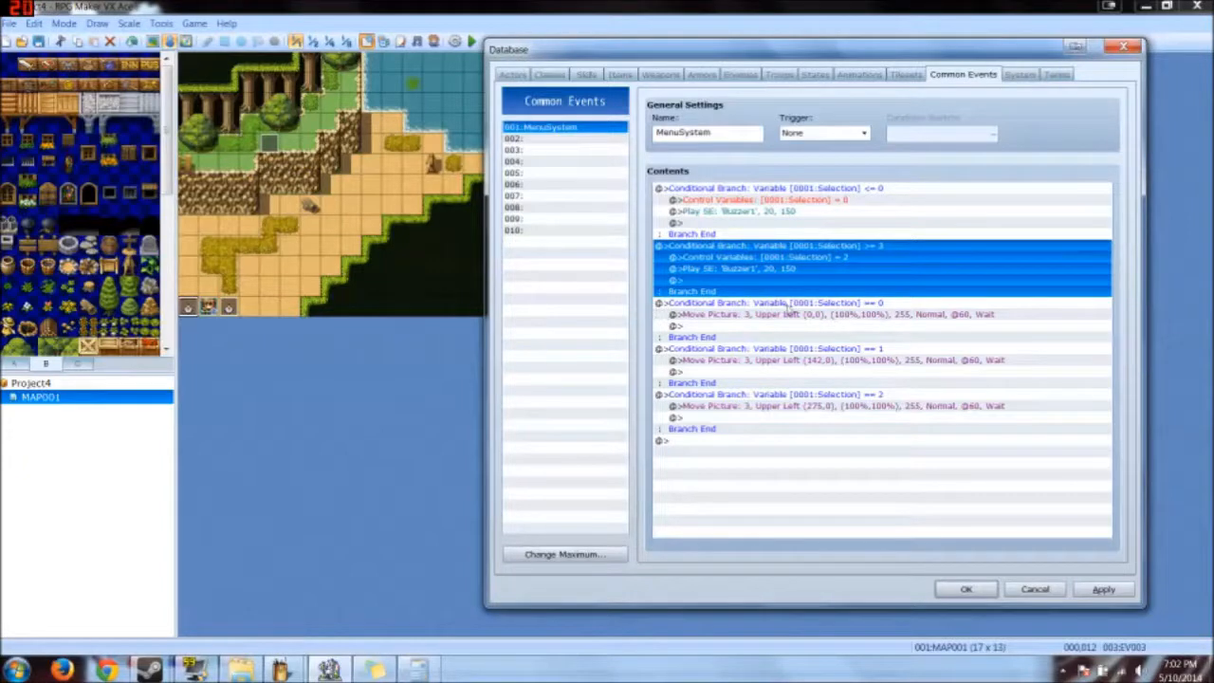
Step: Check the three picture-moving branches, apply the MenuSystem common event changes and close the database
{"action": "left_click", "coordinate": [817, 305]}
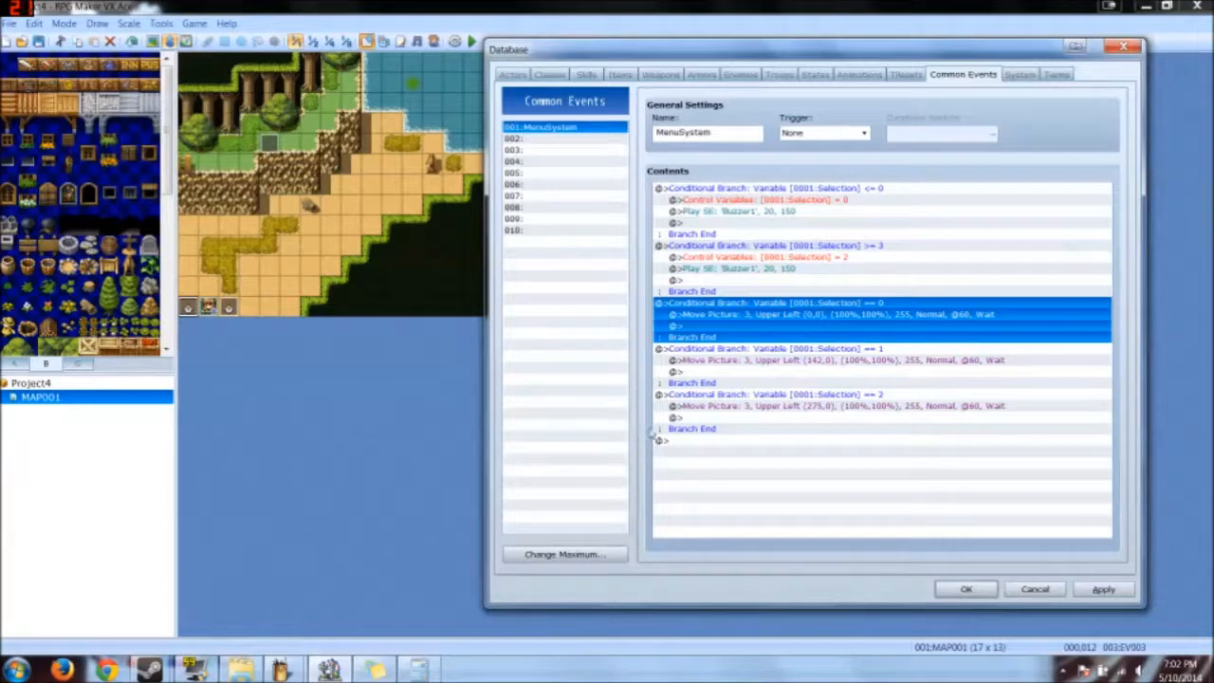
{"action": "left_click", "coordinate": [717, 362]}
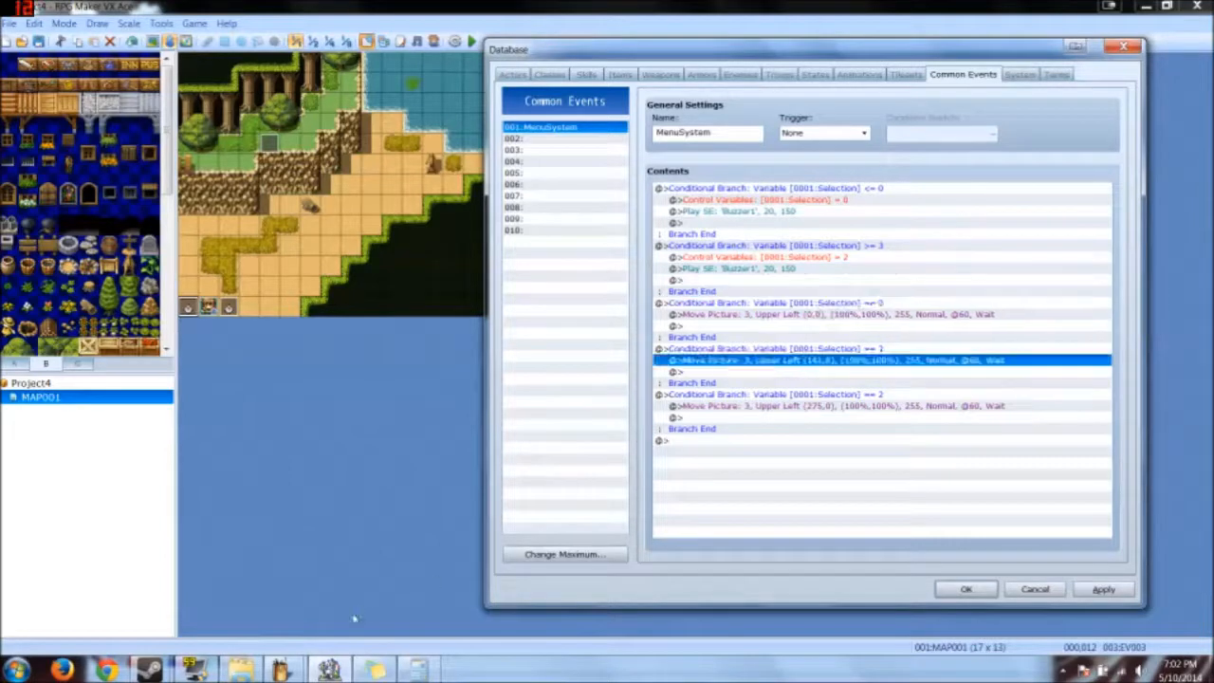
{"action": "left_click", "coordinate": [733, 408]}
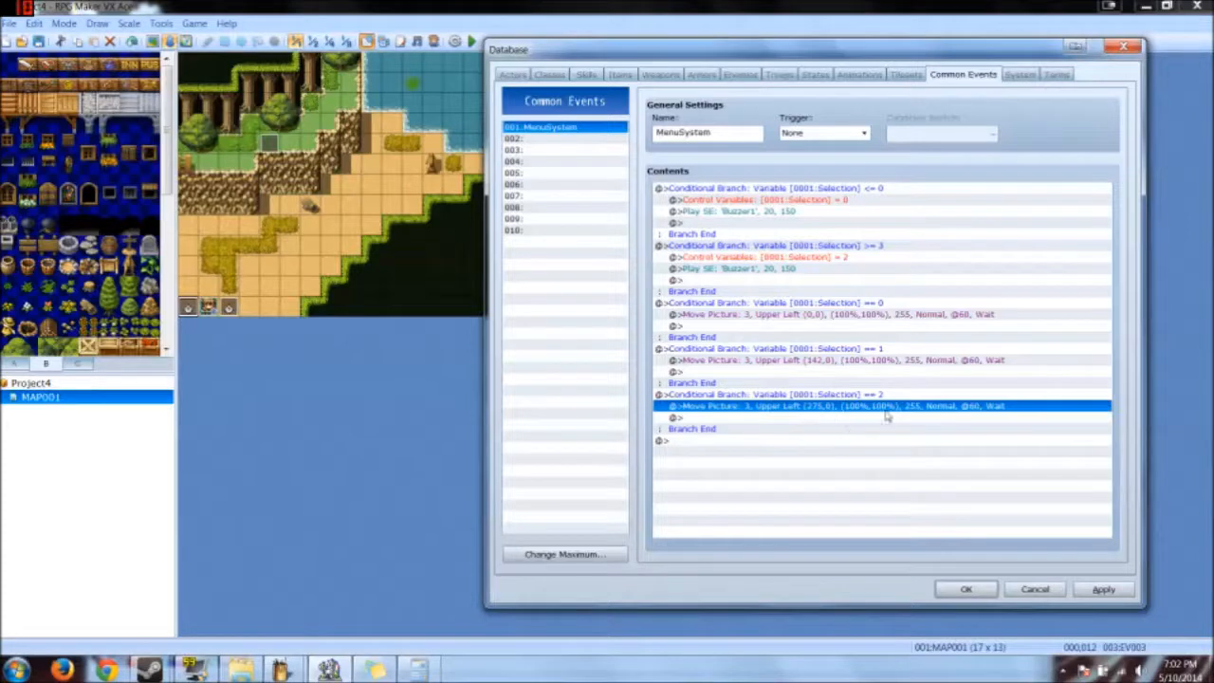
{"action": "left_click", "coordinate": [853, 318]}
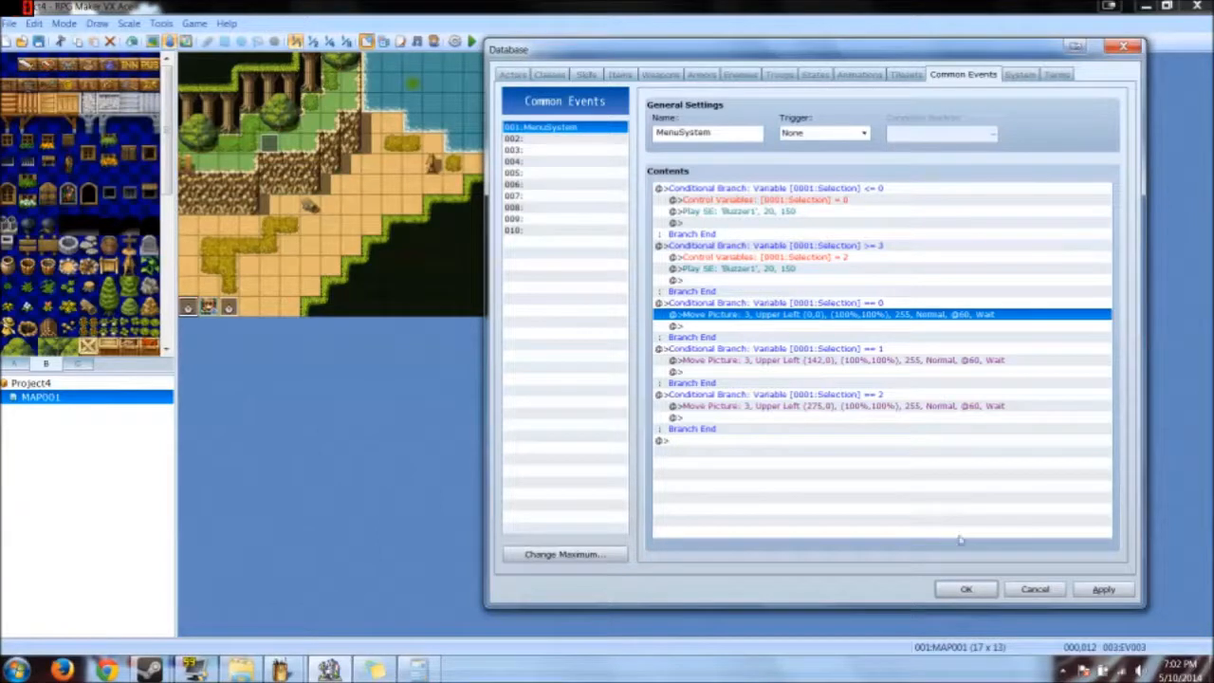
{"action": "left_click", "coordinate": [1089, 588]}
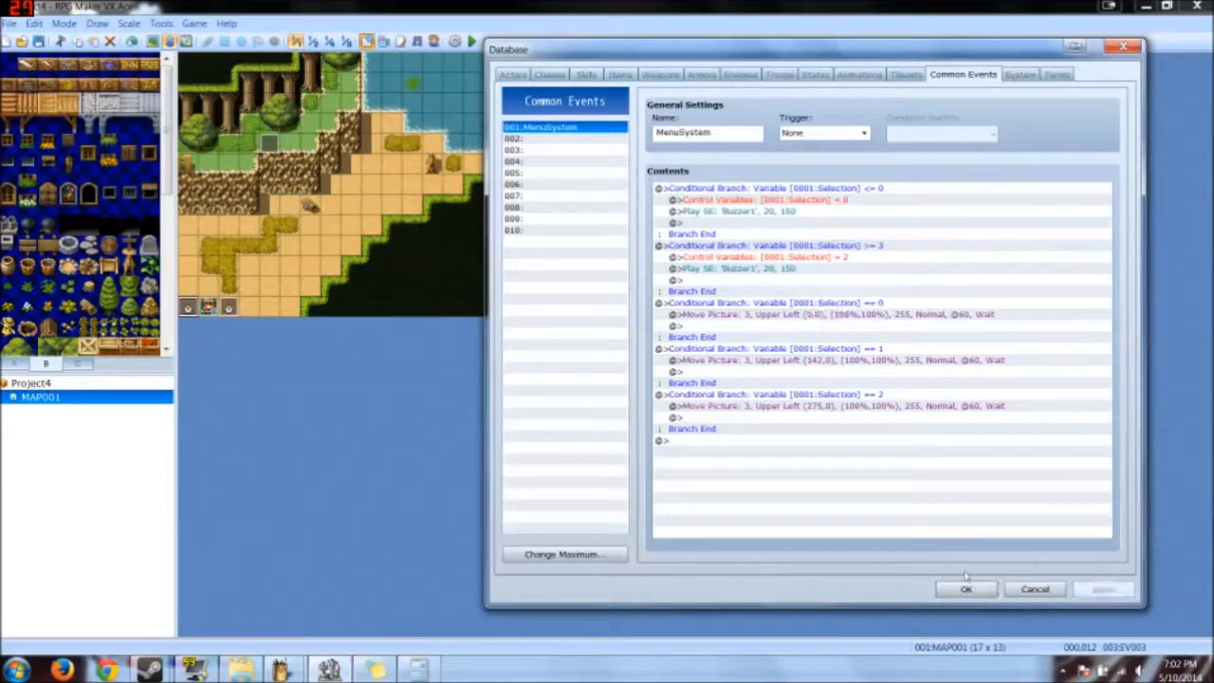
{"action": "left_click", "coordinate": [966, 588]}
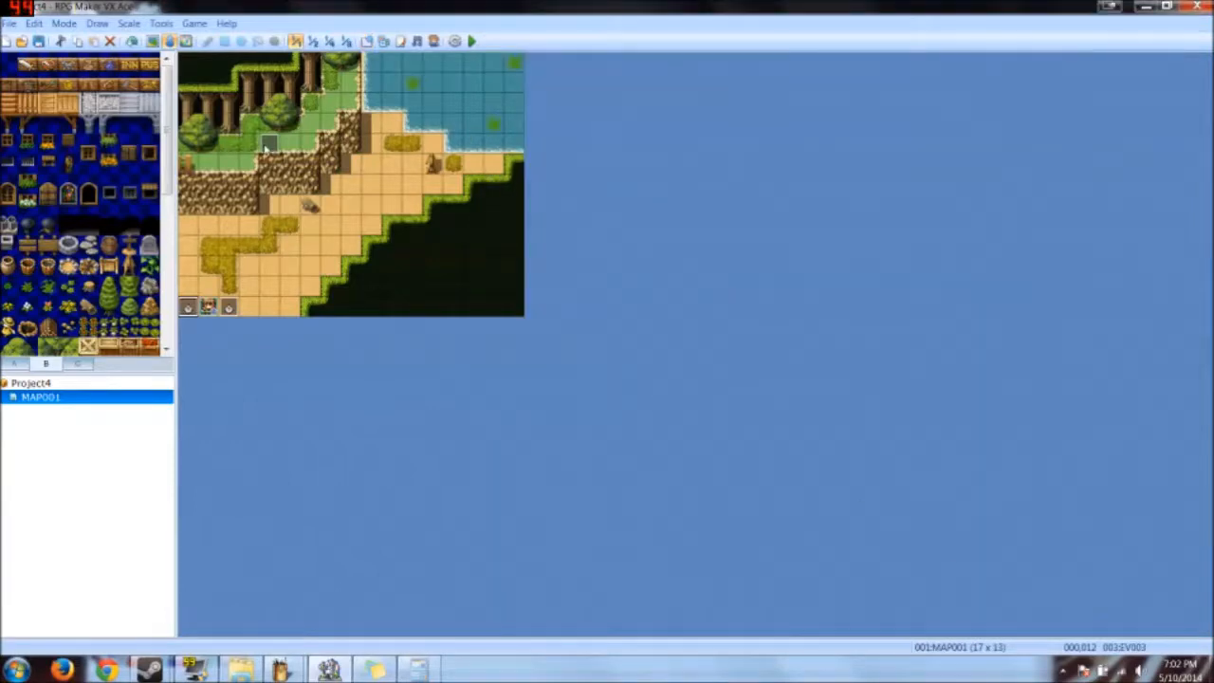
Step: Add a Call Common Event command for MenuSystem after the Selection increment in event EV002 and save the event
{"action": "double_click", "coordinate": [267, 144]}
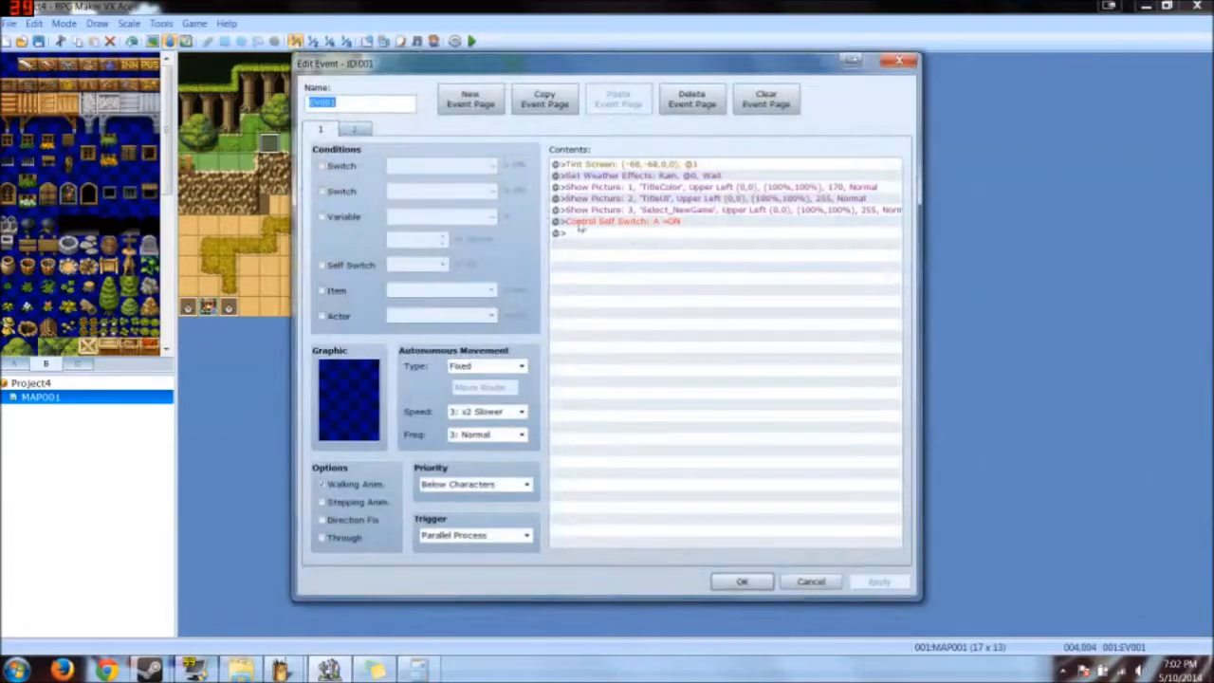
{"action": "left_click", "coordinate": [809, 581]}
{"action": "double_click", "coordinate": [226, 306]}
{"action": "left_click", "coordinate": [632, 201]}
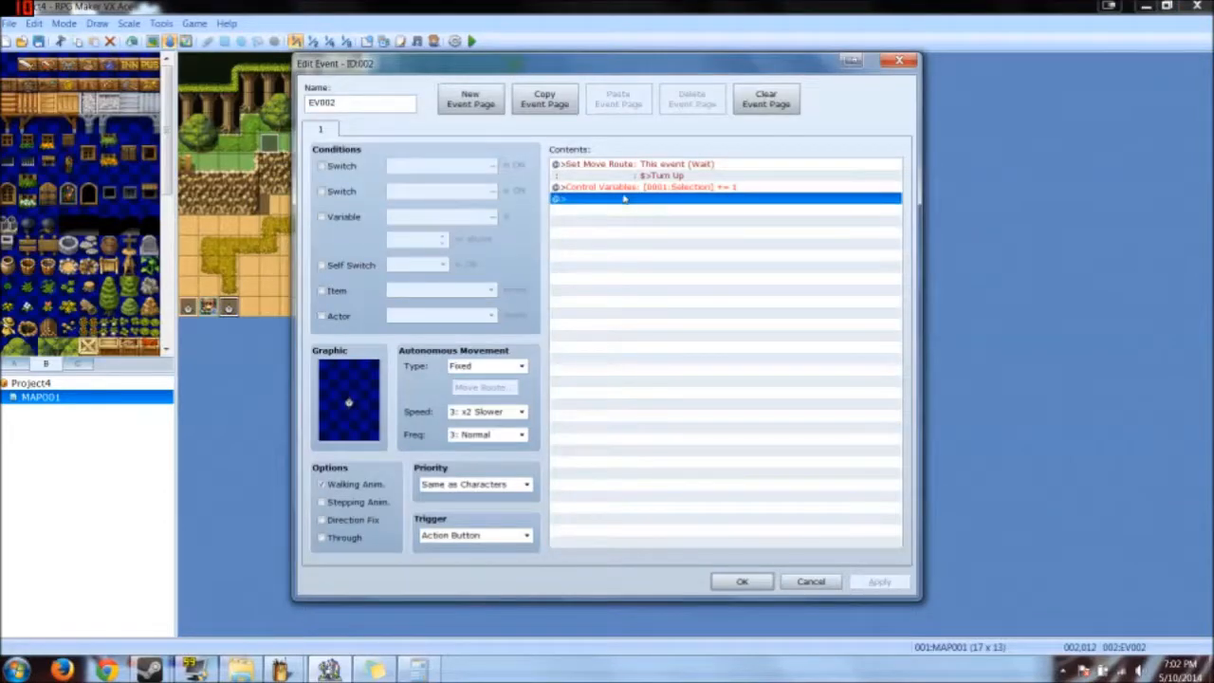
{"action": "left_click", "coordinate": [591, 189]}
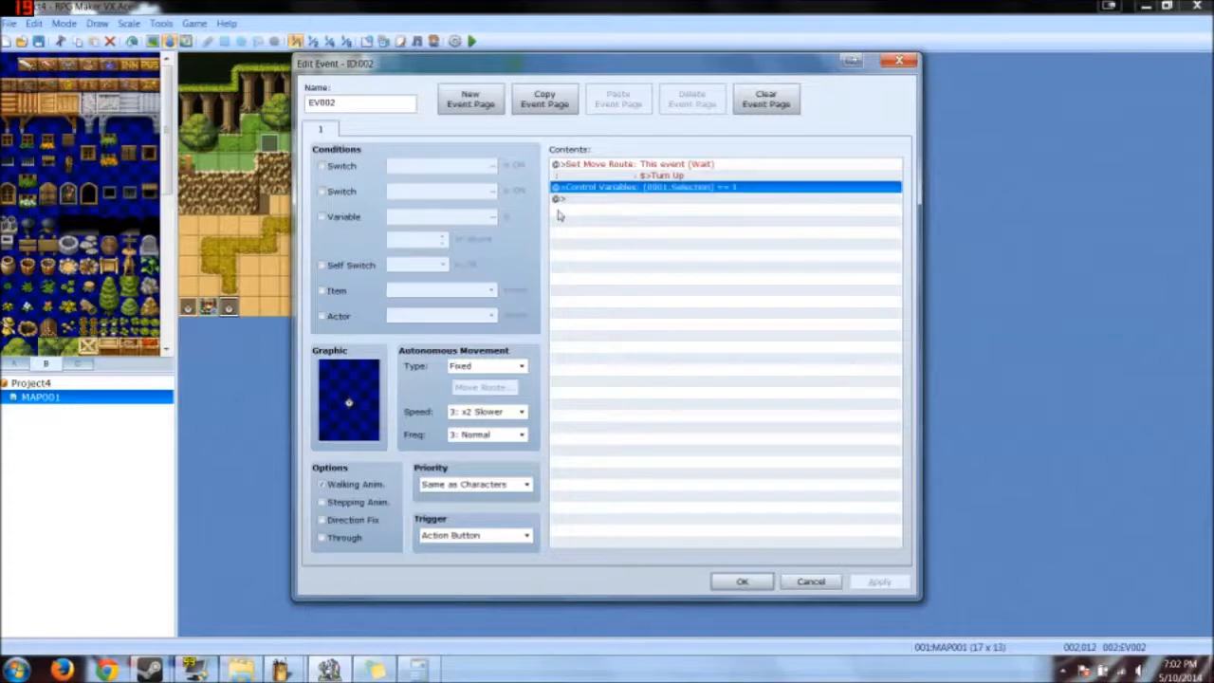
{"action": "left_click", "coordinate": [590, 198]}
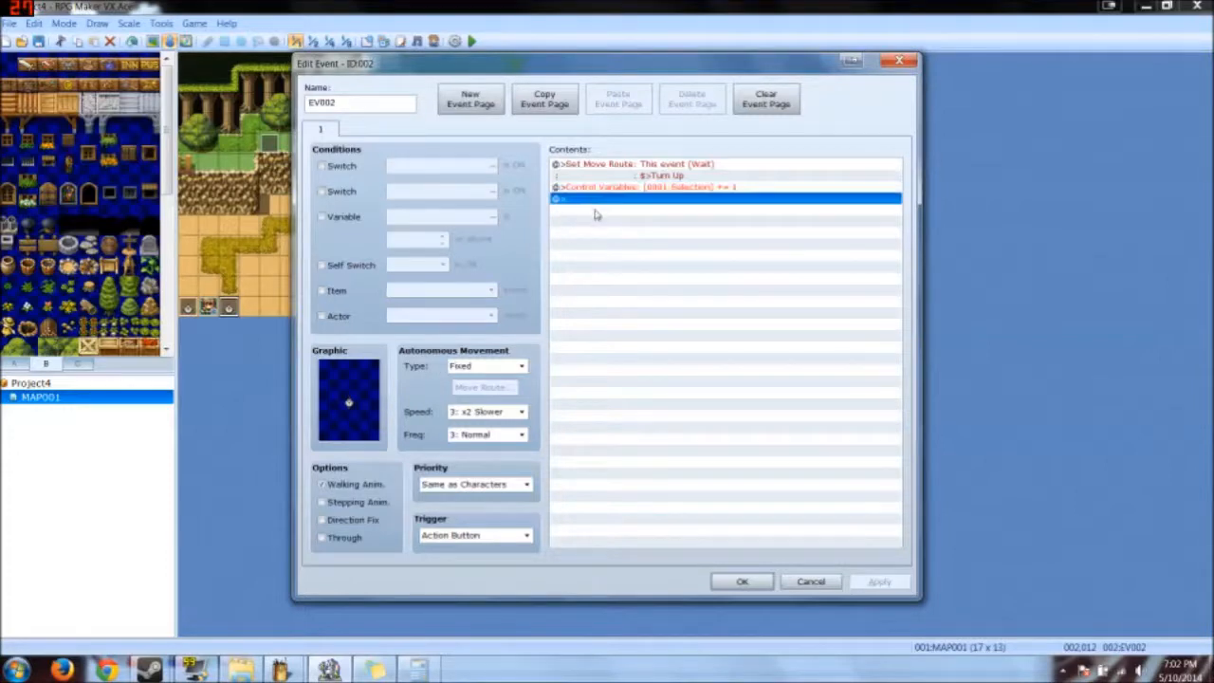
{"action": "double_click", "coordinate": [611, 219]}
{"action": "left_click", "coordinate": [658, 149]}
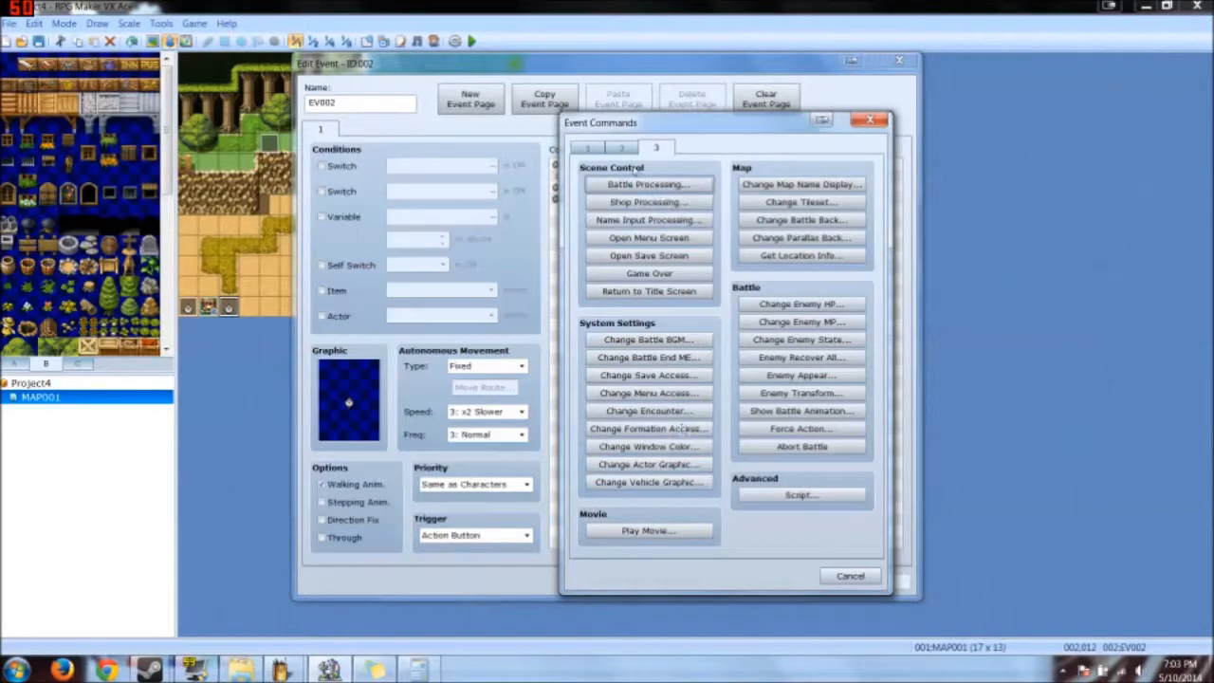
{"action": "left_click", "coordinate": [588, 149]}
{"action": "left_click", "coordinate": [621, 149]}
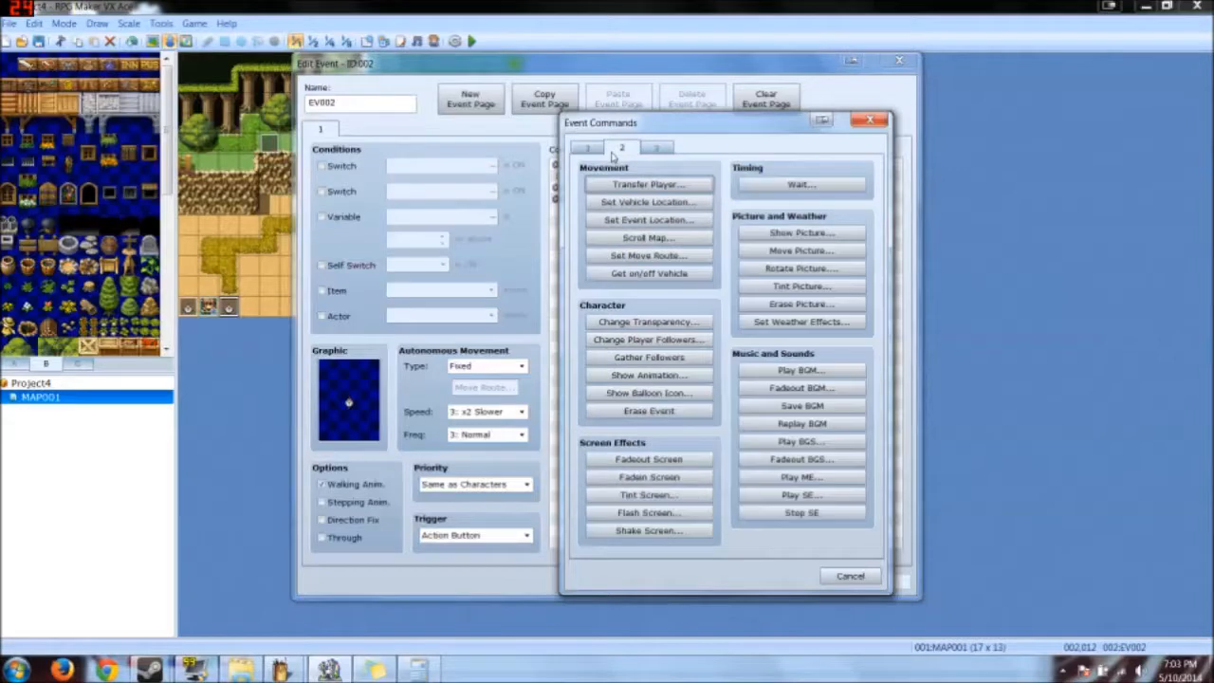
{"action": "left_click", "coordinate": [655, 149]}
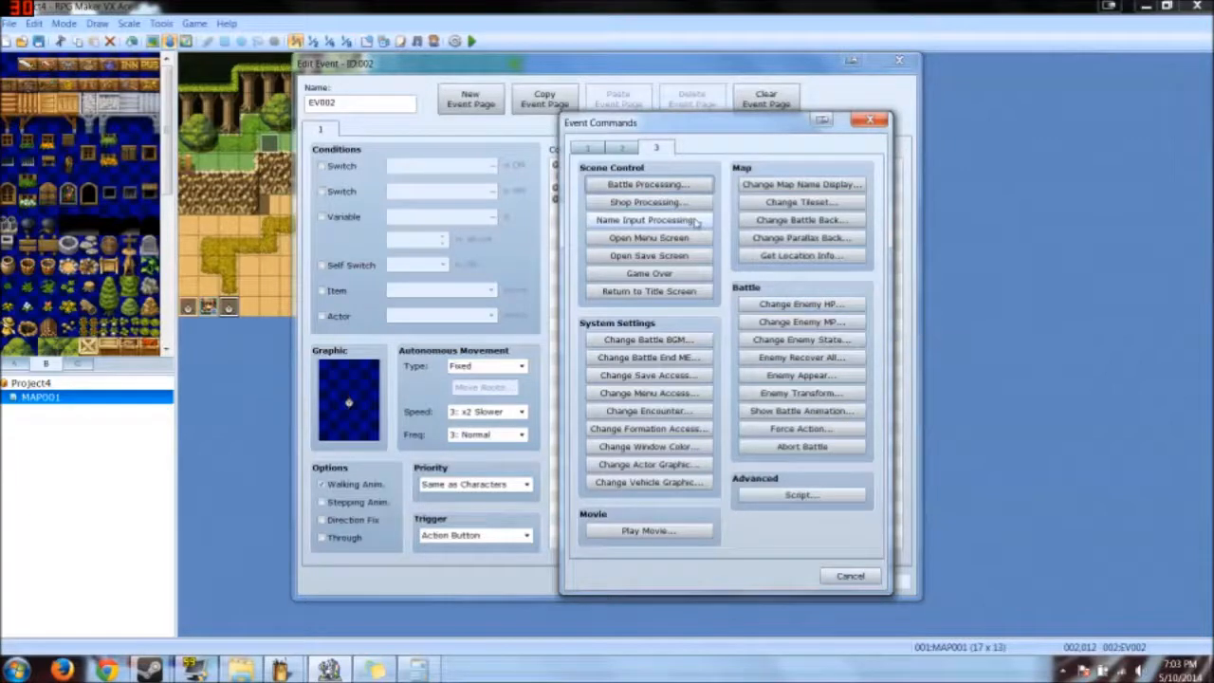
{"action": "left_click", "coordinate": [636, 152]}
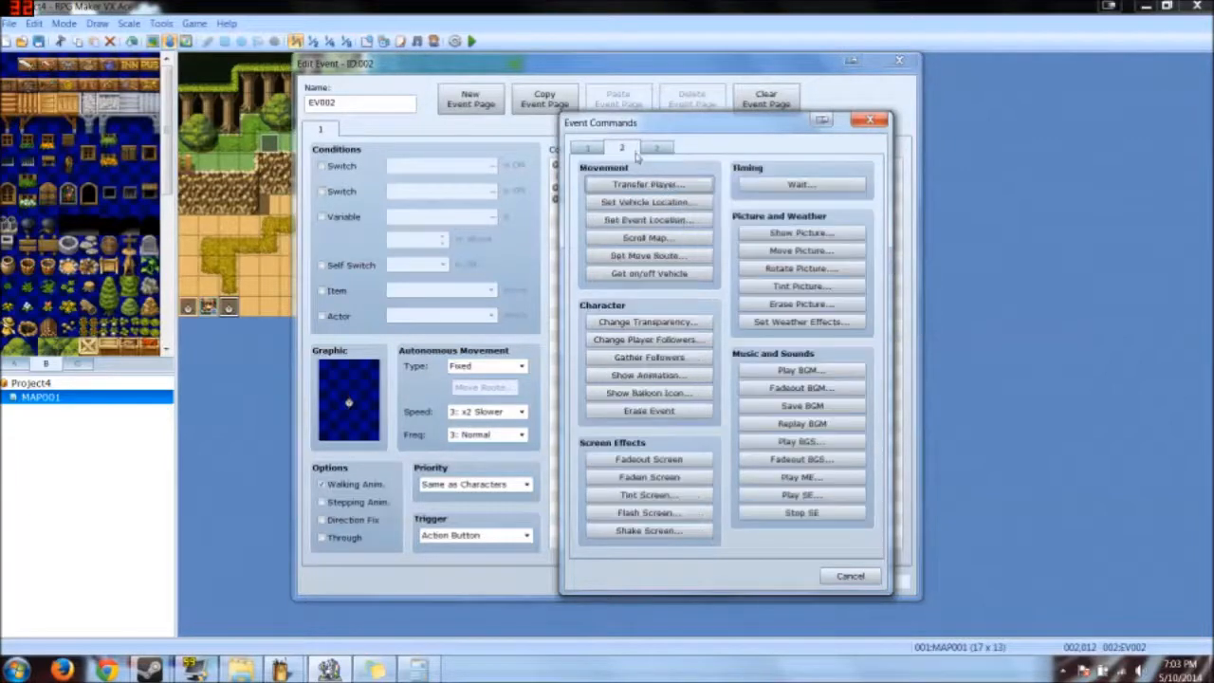
{"action": "left_click", "coordinate": [658, 149]}
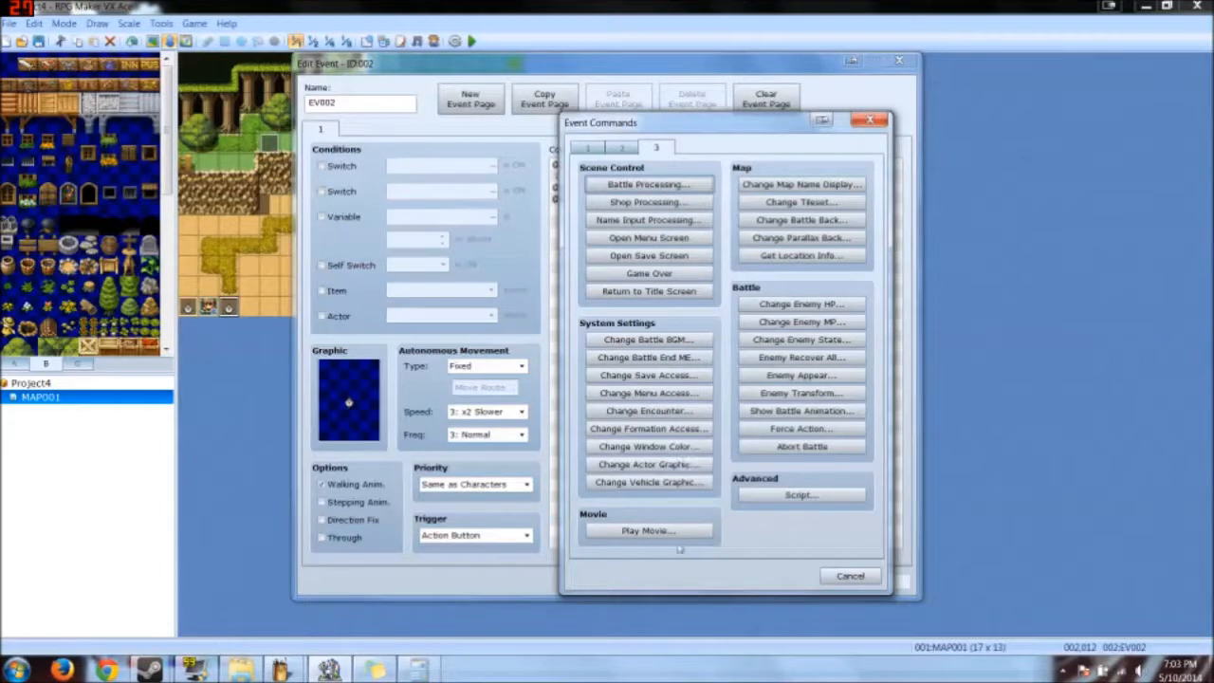
{"action": "left_click", "coordinate": [592, 153]}
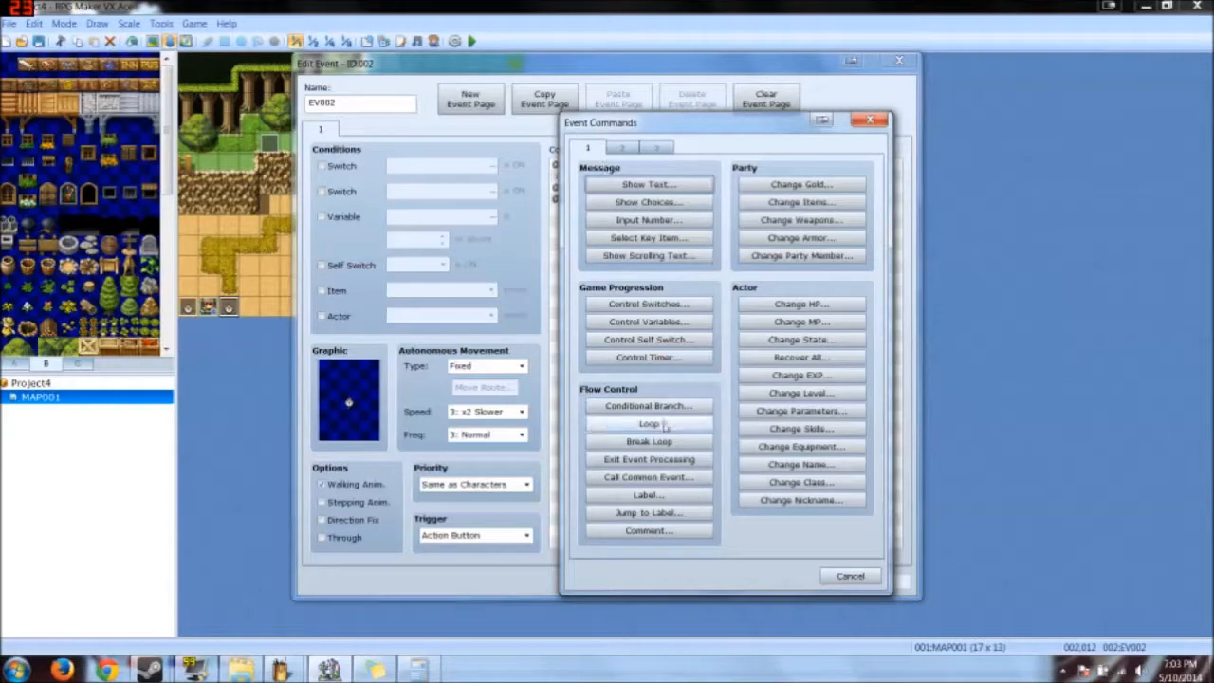
{"action": "left_click", "coordinate": [651, 478]}
{"action": "left_click", "coordinate": [788, 351]}
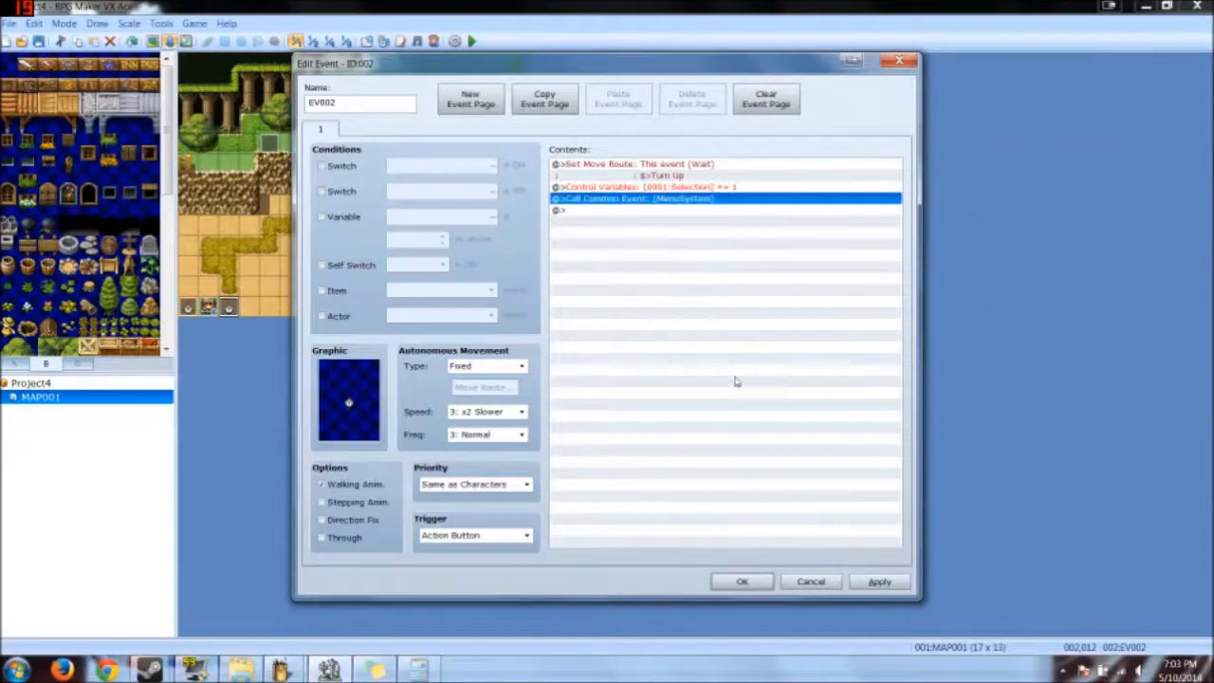
{"action": "left_click", "coordinate": [742, 580]}
Step: Add a MenuSystem common event call after the Selection decrement in event EV003 and save the event
{"action": "double_click", "coordinate": [190, 309]}
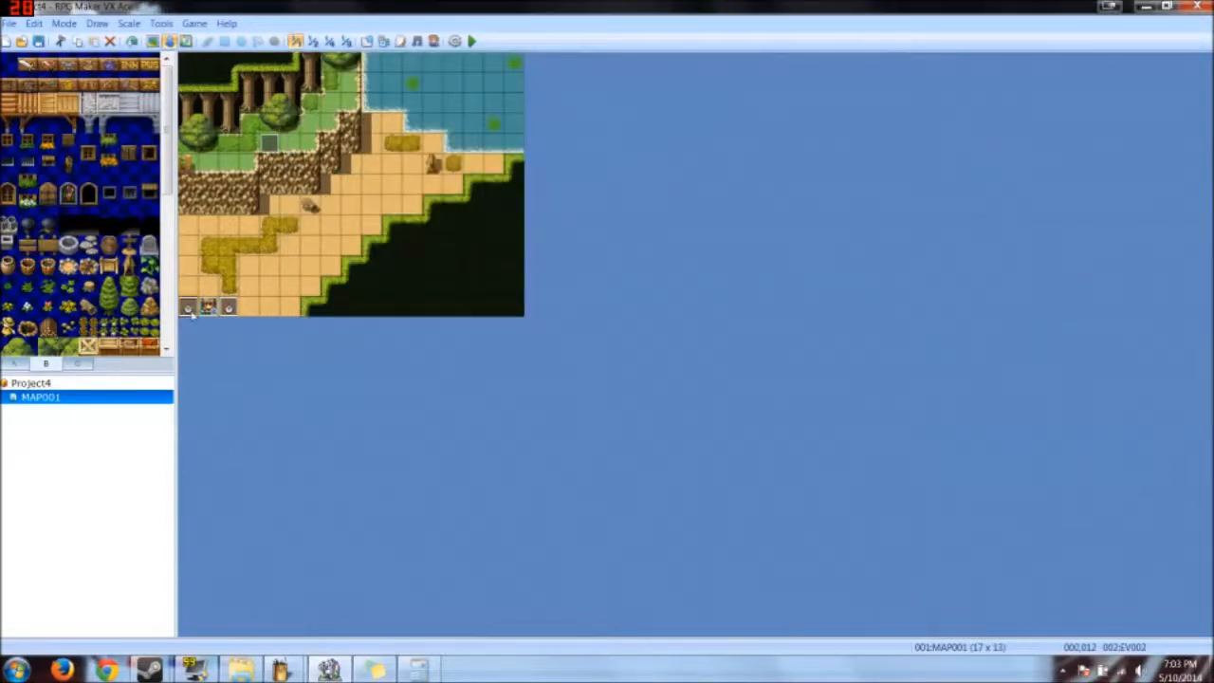
{"action": "left_click", "coordinate": [653, 274]}
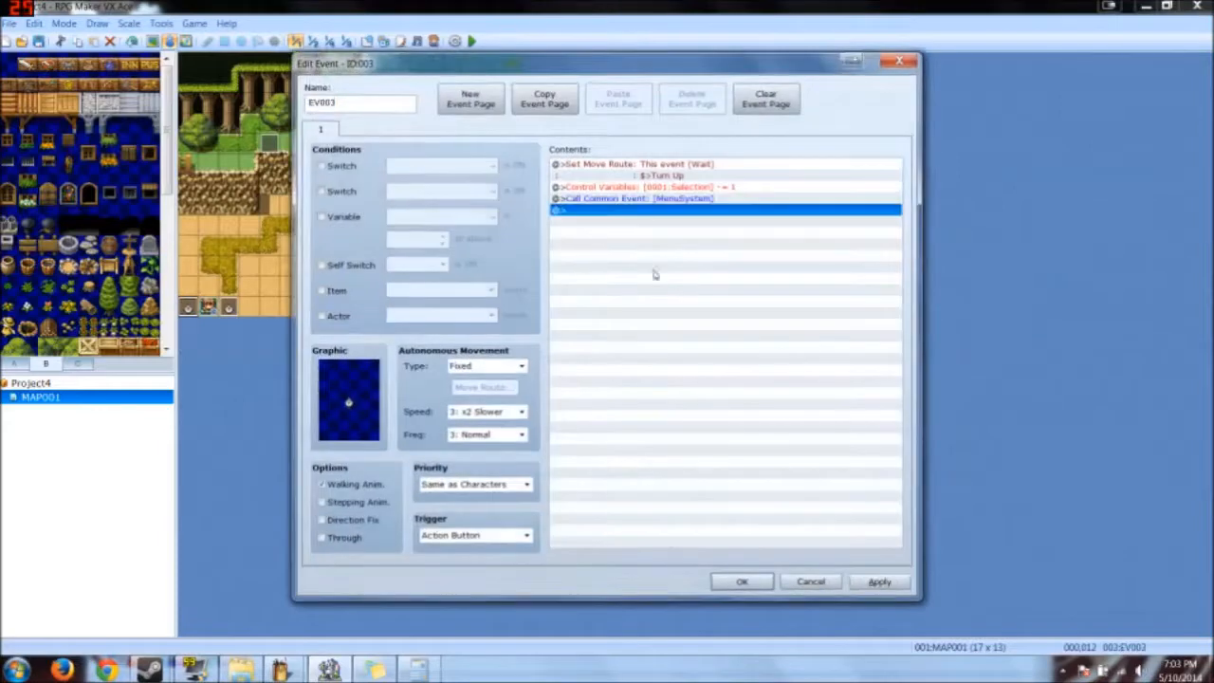
{"action": "left_click", "coordinate": [652, 199]}
{"action": "left_click", "coordinate": [740, 582]}
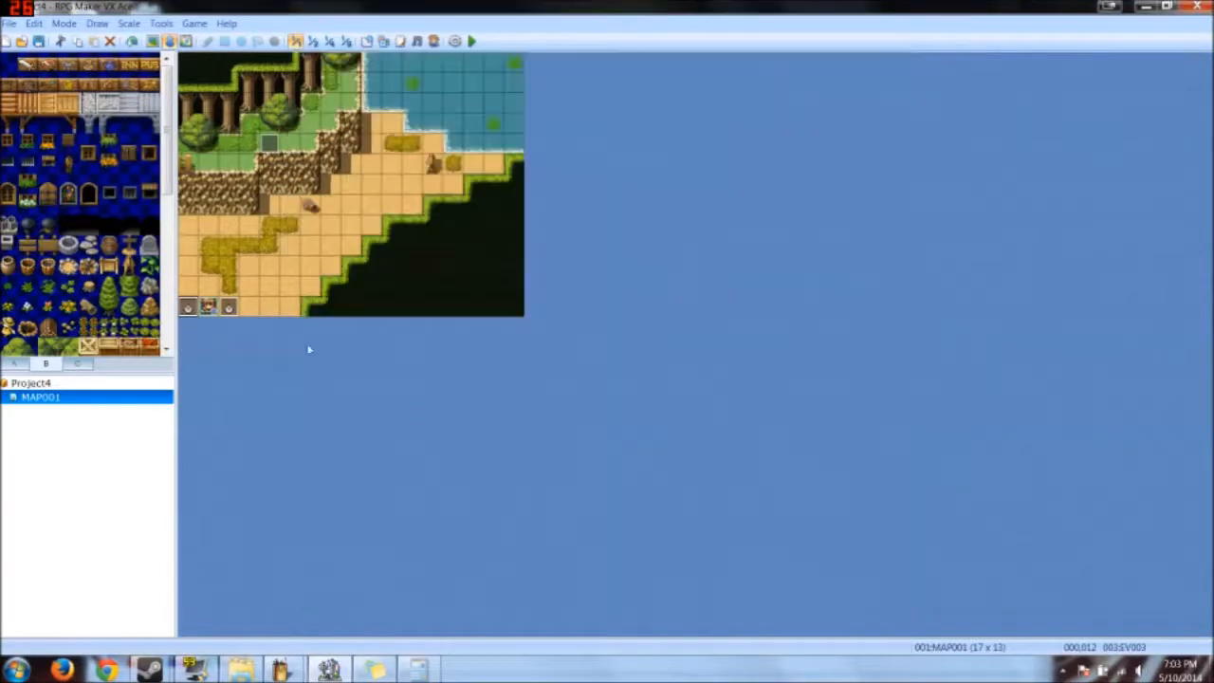
Step: Create a blank event on the tile directly above the player start with priority Same as Characters
{"action": "double_click", "coordinate": [208, 287]}
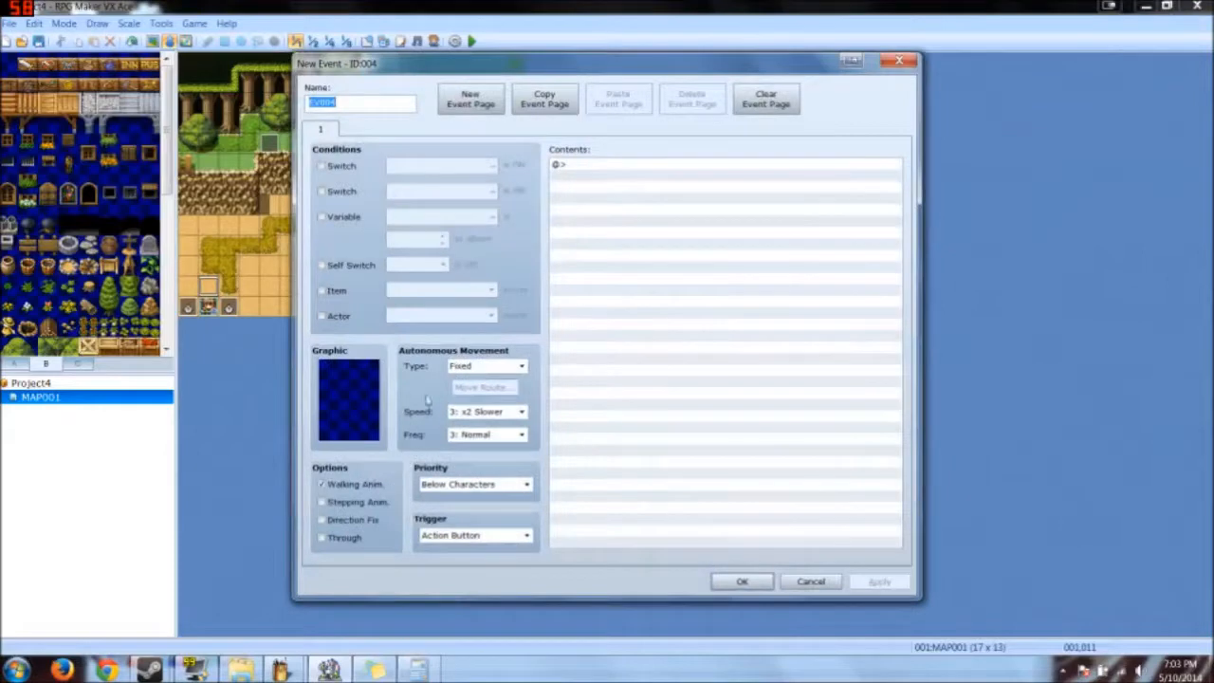
{"action": "left_click", "coordinate": [504, 494]}
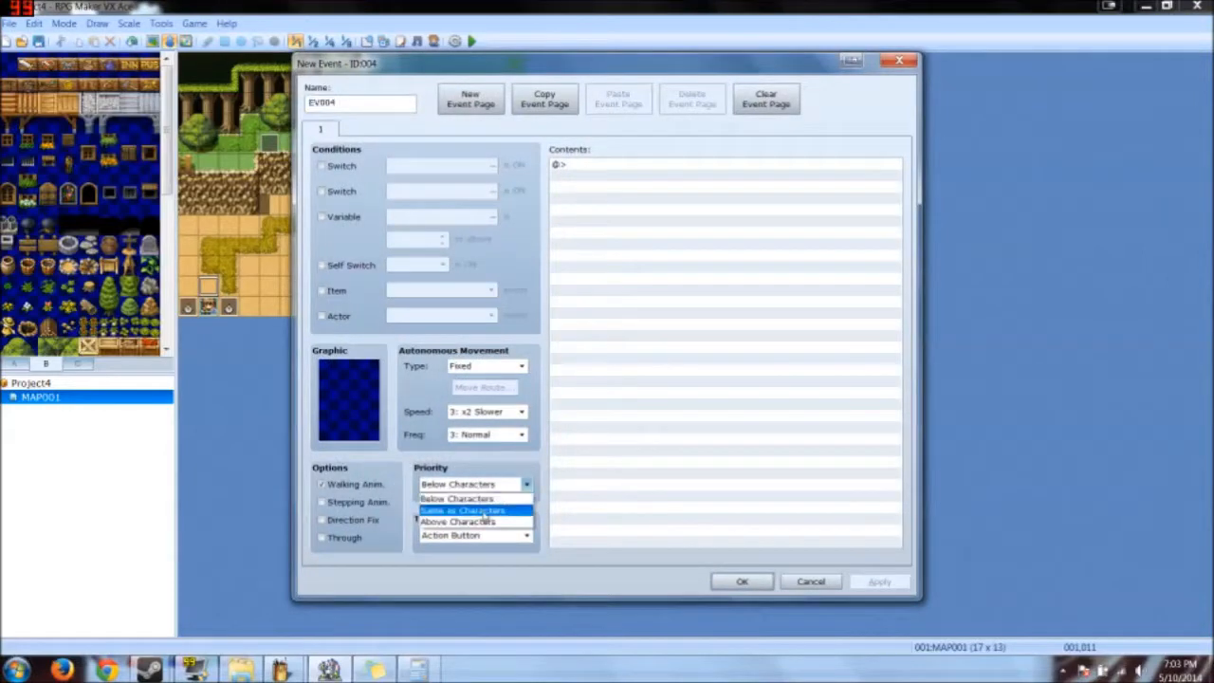
{"action": "left_click", "coordinate": [464, 507]}
{"action": "left_click", "coordinate": [742, 580]}
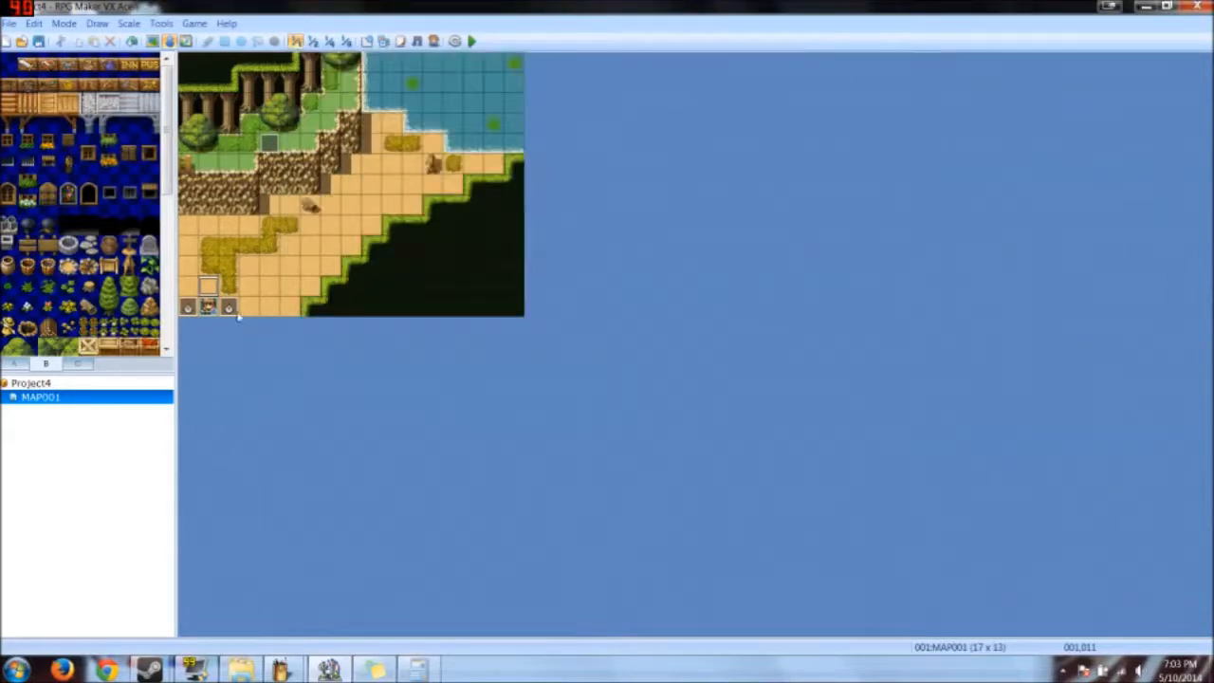
Step: Copy event EV002 and paste it onto the tile directly above the player start
{"action": "left_click", "coordinate": [241, 308]}
{"action": "left_click", "coordinate": [232, 307]}
{"action": "key", "text": "ctrl+c"}
{"action": "left_click", "coordinate": [212, 294]}
{"action": "key", "text": "ctrl+v"}
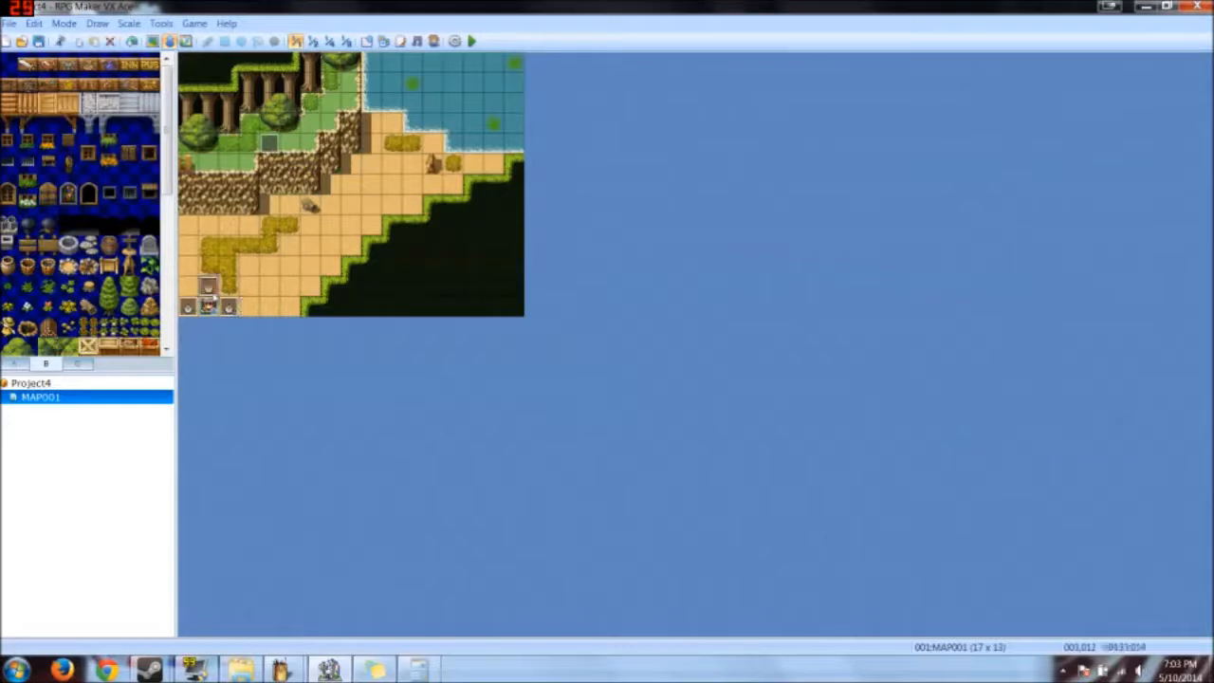
Step: Delete all commands from the copied event above the player start, keeping its graphic, and save the event
{"action": "double_click", "coordinate": [208, 286]}
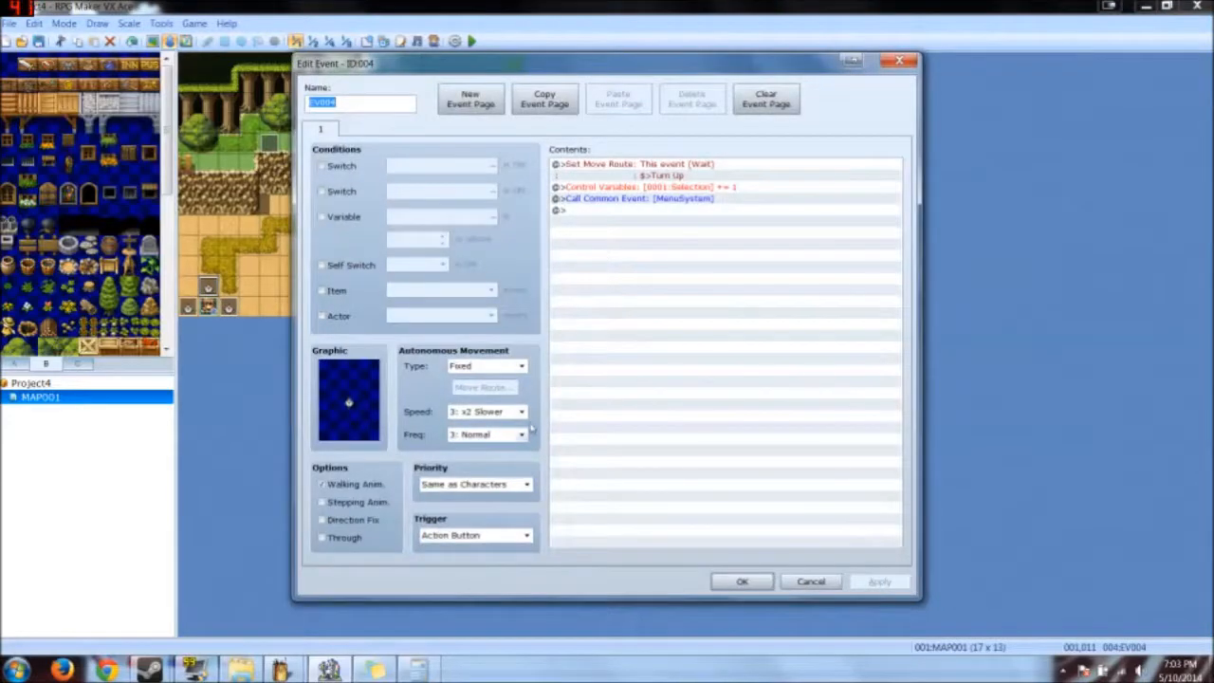
{"action": "left_click", "coordinate": [605, 172]}
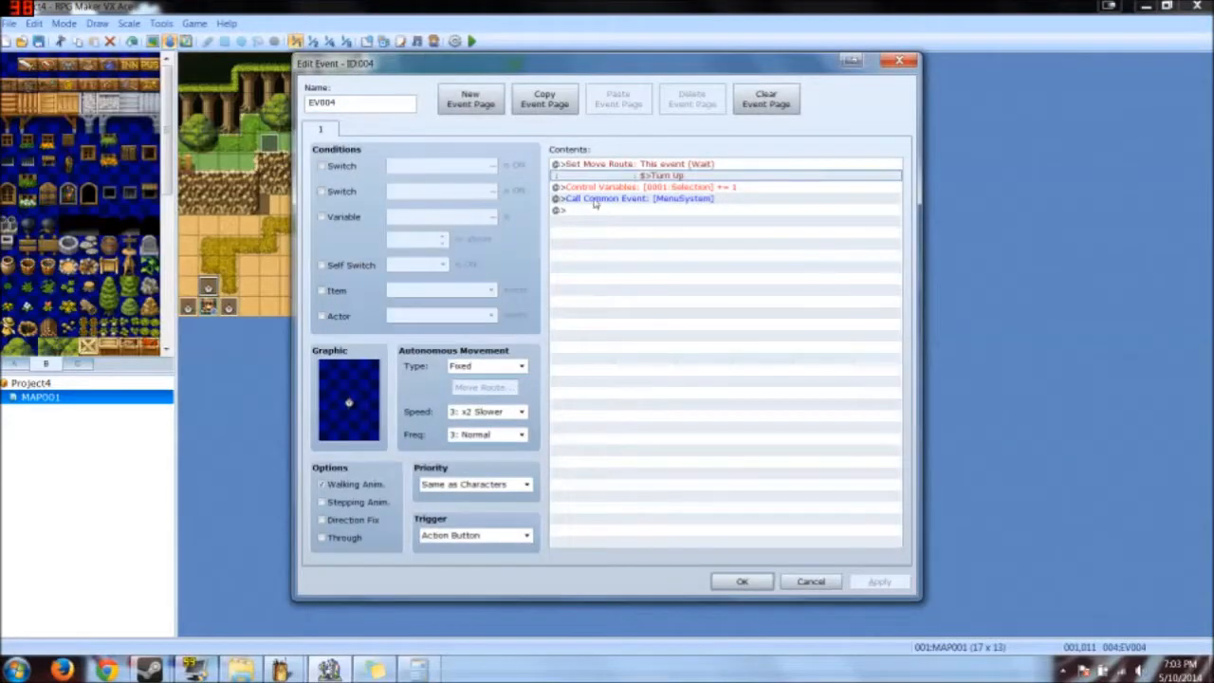
{"action": "left_click", "coordinate": [601, 163]}
{"action": "key", "text": "Delete"}
{"action": "key", "text": "Delete"}
{"action": "key", "text": "Delete"}
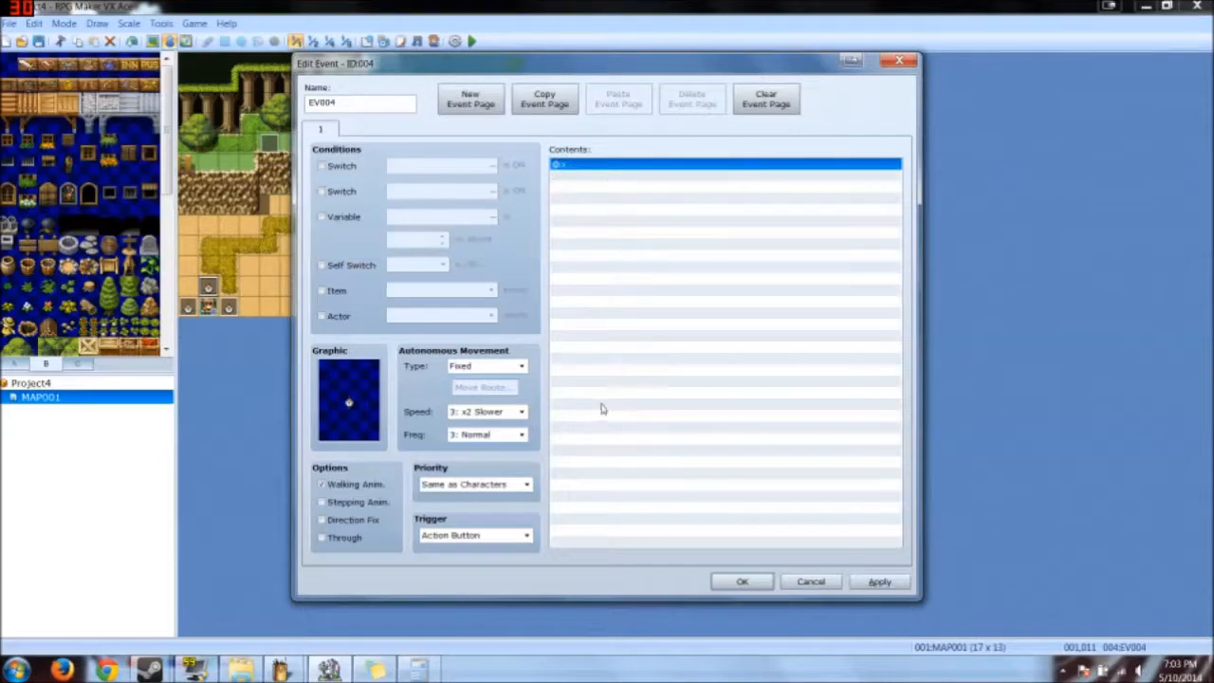
{"action": "left_click", "coordinate": [713, 580]}
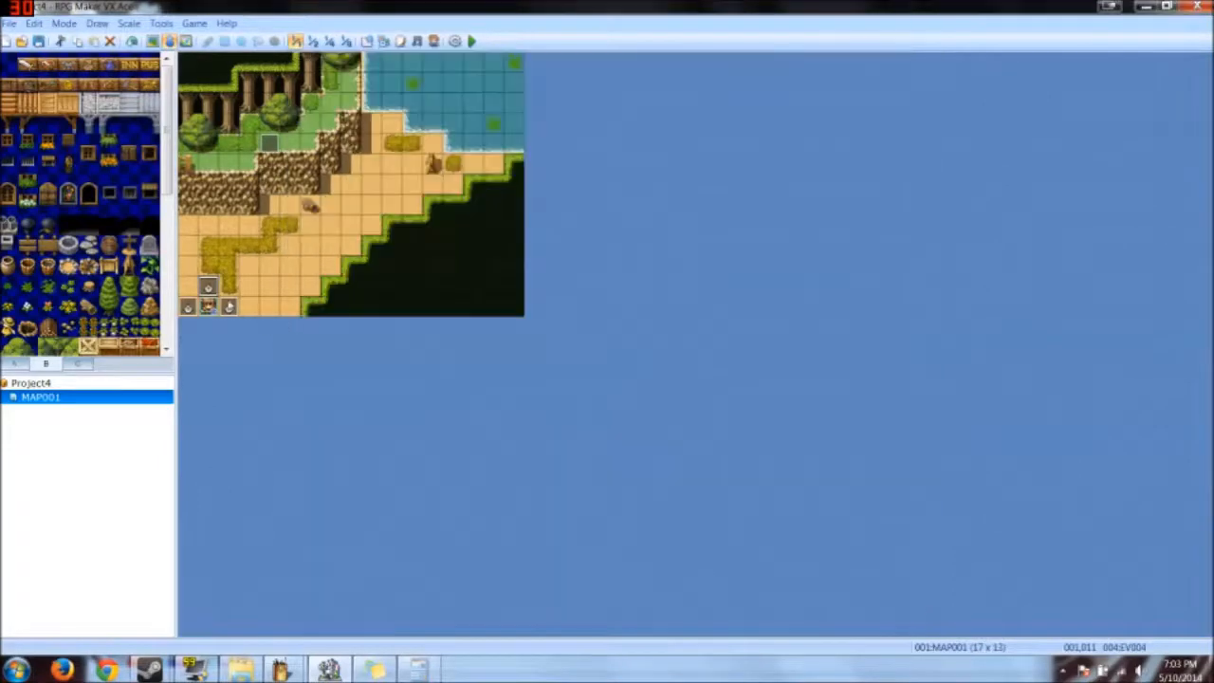
Step: Playtest the game, move the title menu selection from New Game to Continue and close the game
{"action": "left_click", "coordinate": [471, 41]}
{"action": "left_click", "coordinate": [549, 370]}
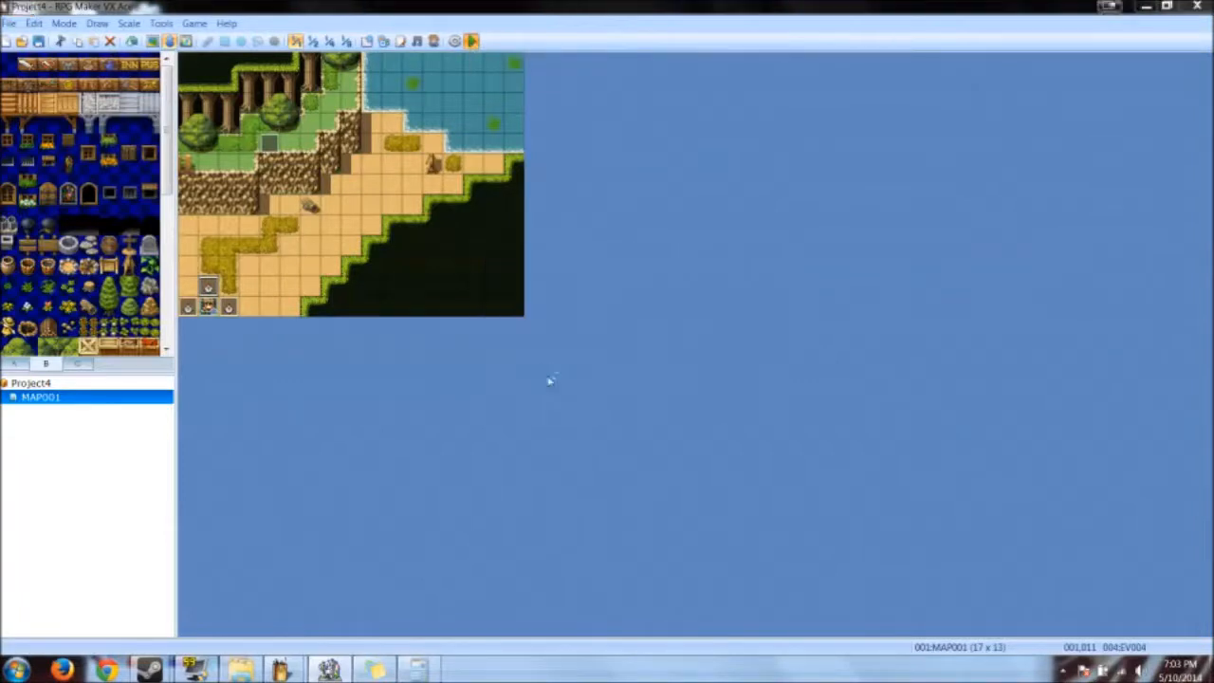
{"action": "key", "text": "Return"}
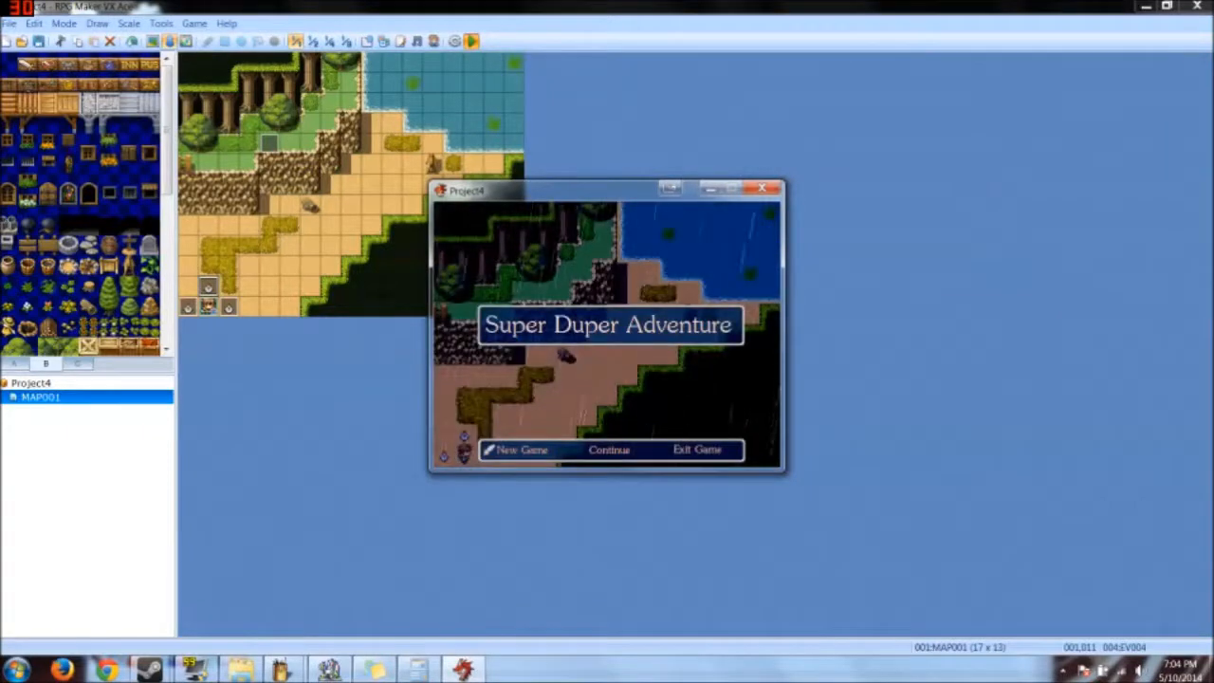
{"action": "key", "text": "Right"}
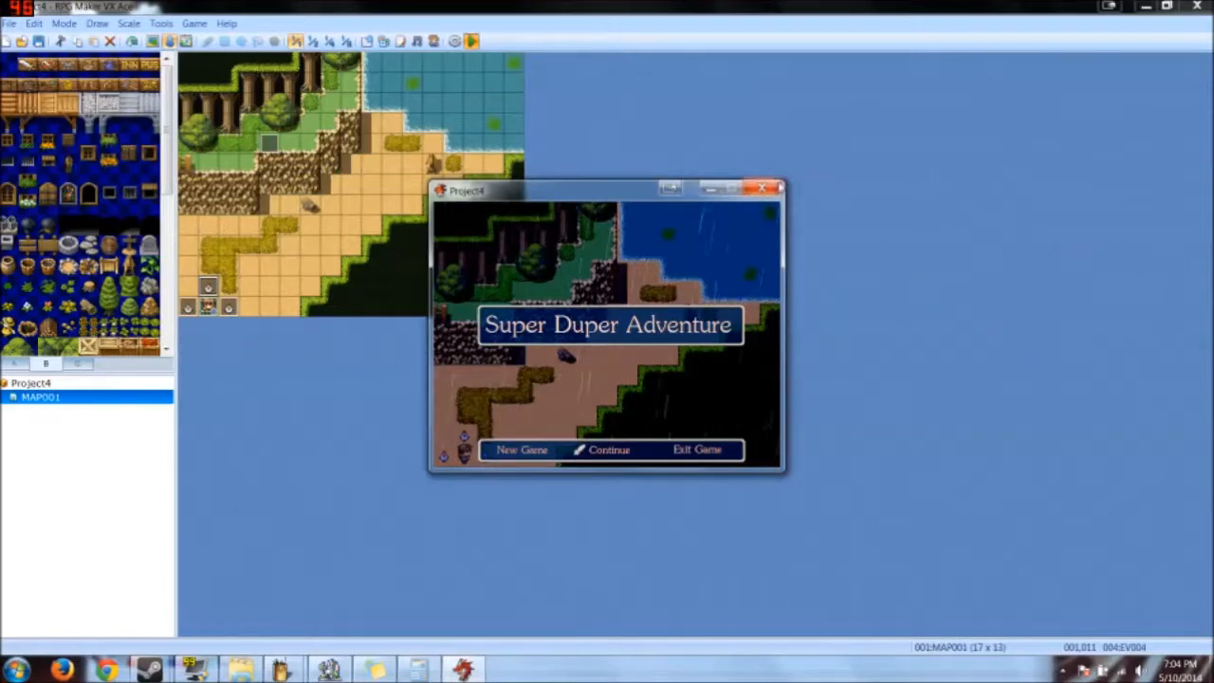
{"action": "left_click", "coordinate": [763, 189]}
Step: Set the trigger of event EV002 to Event Touch and save the event
{"action": "double_click", "coordinate": [230, 307]}
{"action": "left_click", "coordinate": [464, 489]}
{"action": "left_click", "coordinate": [603, 539]}
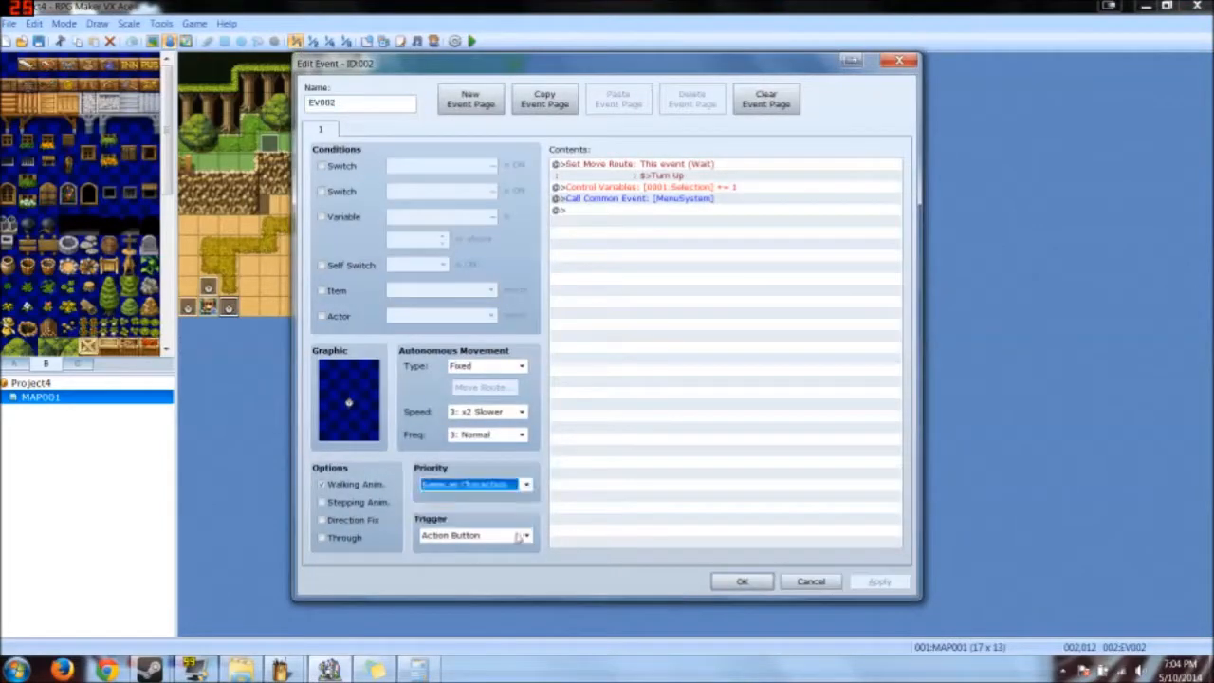
{"action": "left_click", "coordinate": [462, 537]}
{"action": "left_click", "coordinate": [466, 574]}
{"action": "left_click", "coordinate": [742, 581]}
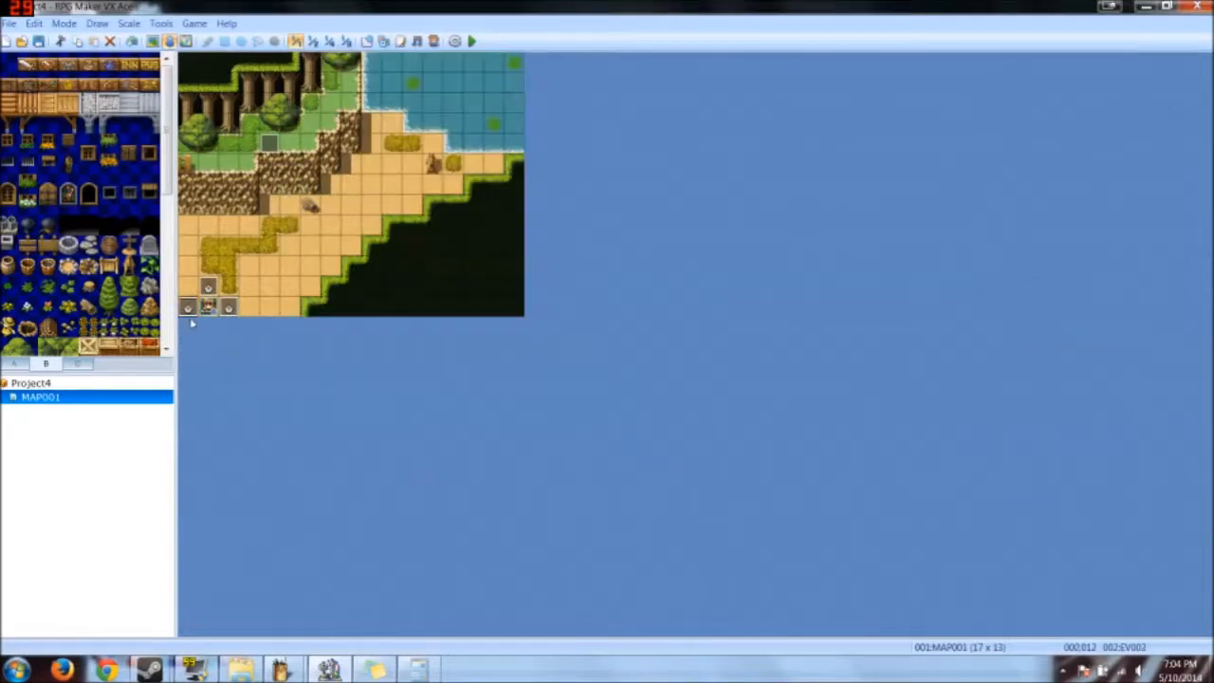
Step: Set the trigger of event EV003, on the tile beside the player start, to Event Touch and save the event
{"action": "double_click", "coordinate": [189, 307]}
{"action": "left_click", "coordinate": [475, 536]}
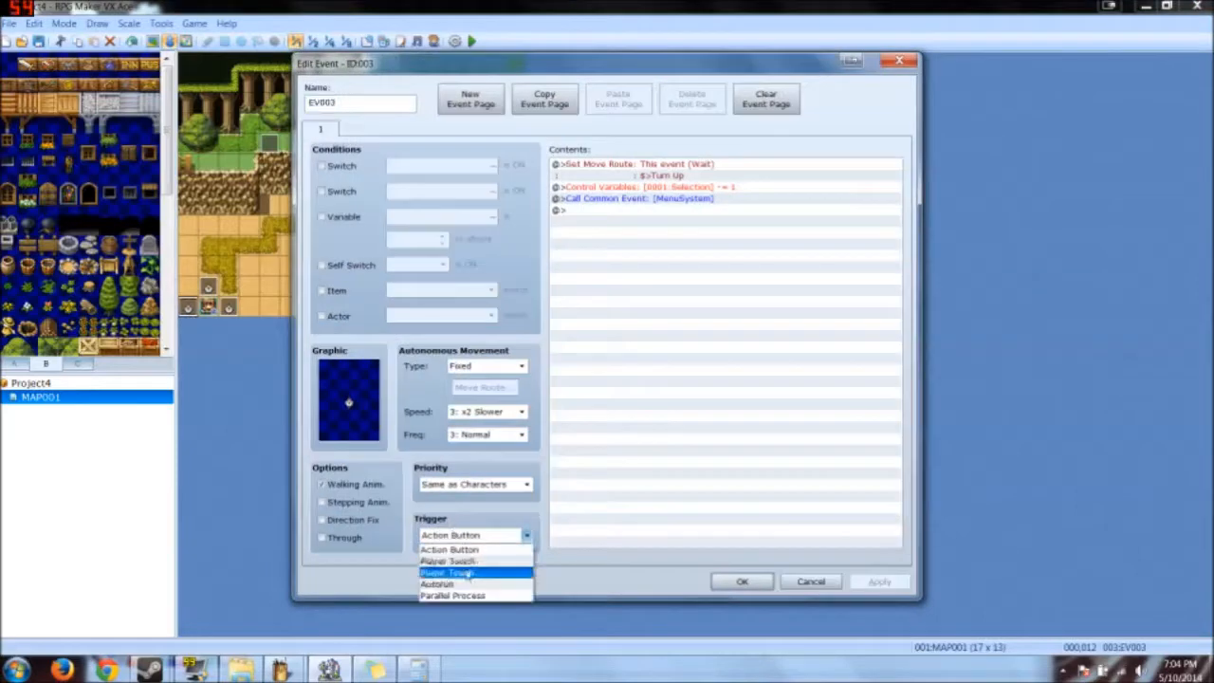
{"action": "left_click", "coordinate": [516, 567]}
{"action": "left_click", "coordinate": [742, 582]}
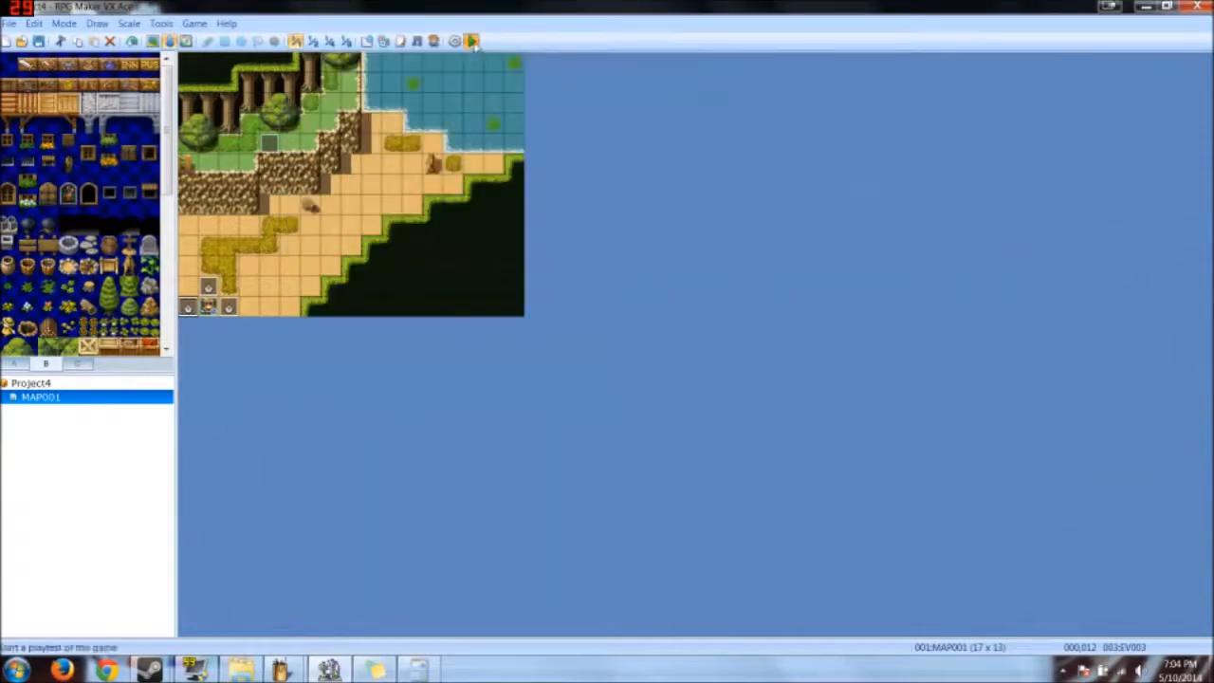
Step: Playtest the game, move the title menu selection back to New Game and close the game
{"action": "left_click", "coordinate": [472, 40]}
{"action": "left_click", "coordinate": [621, 366]}
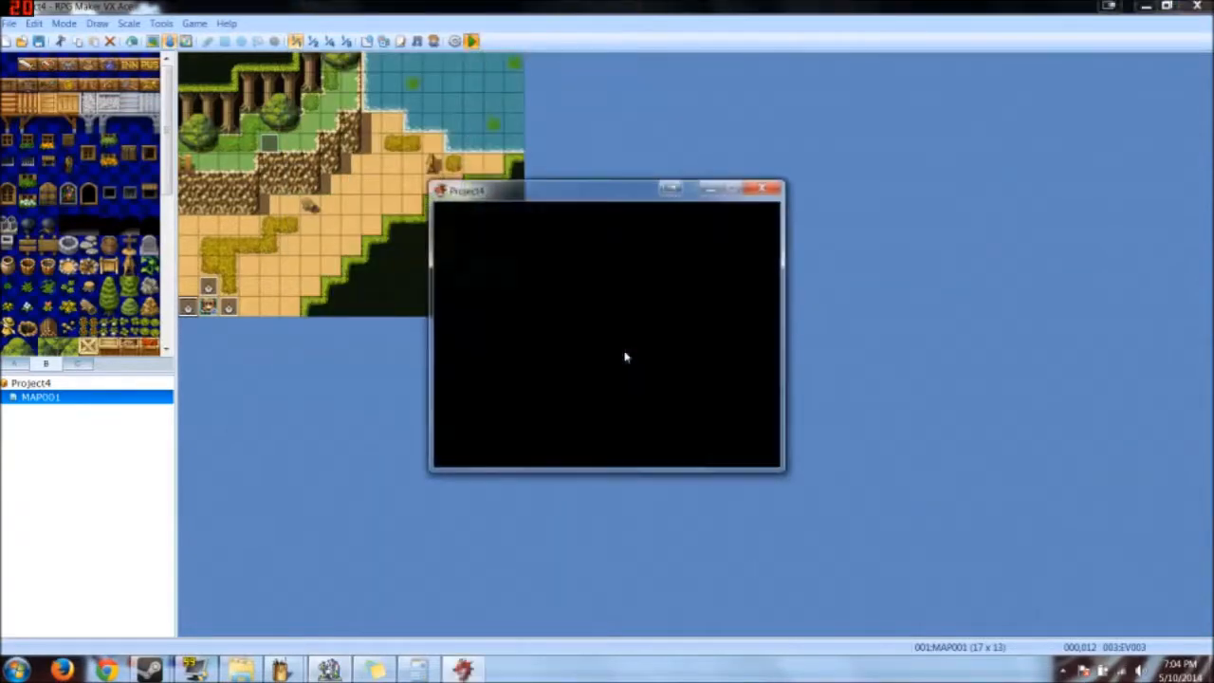
{"action": "key", "text": "Return"}
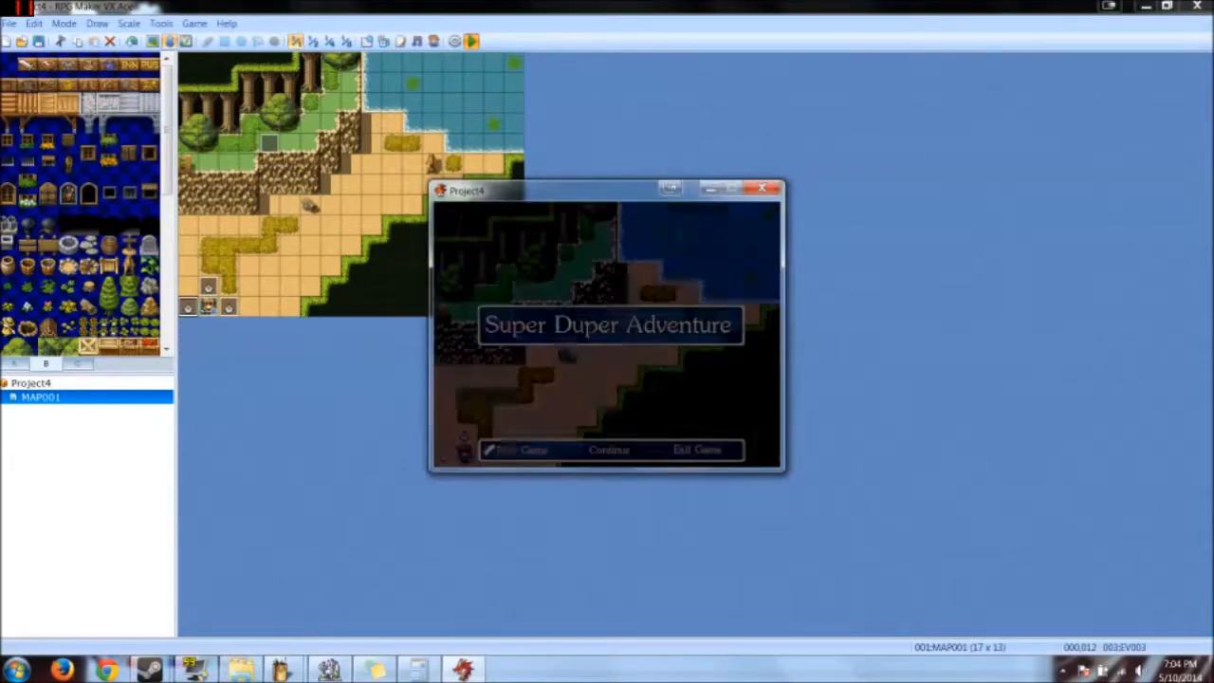
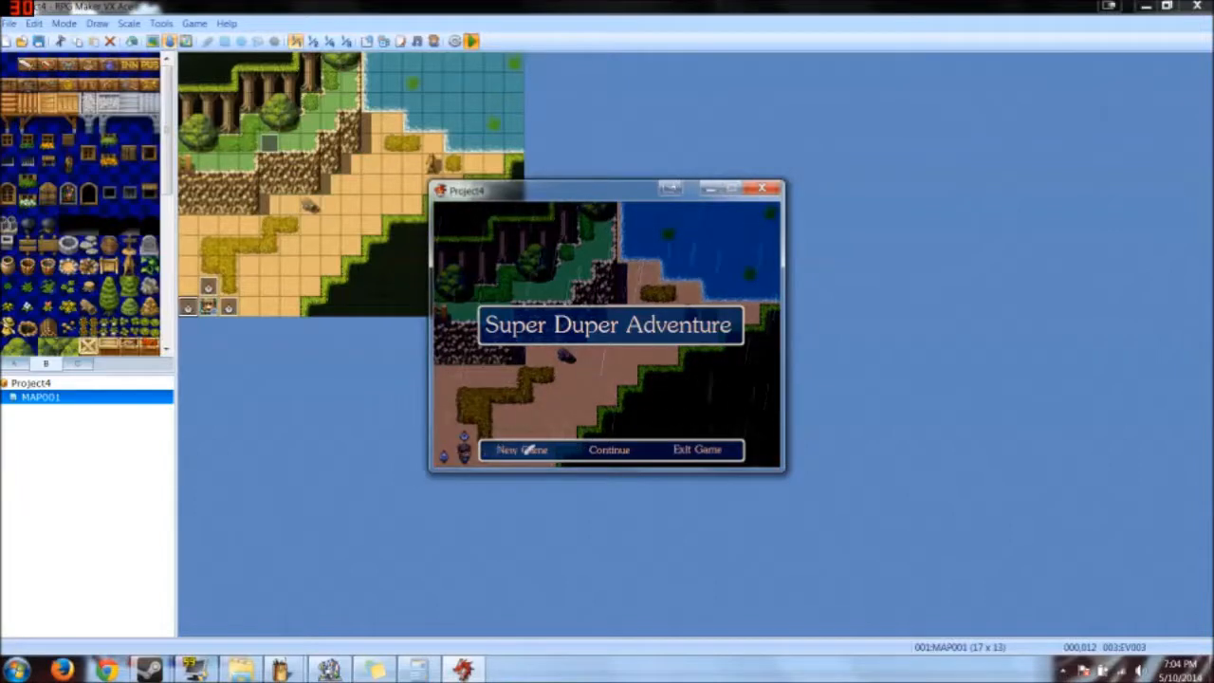
{"action": "key", "text": "Left"}
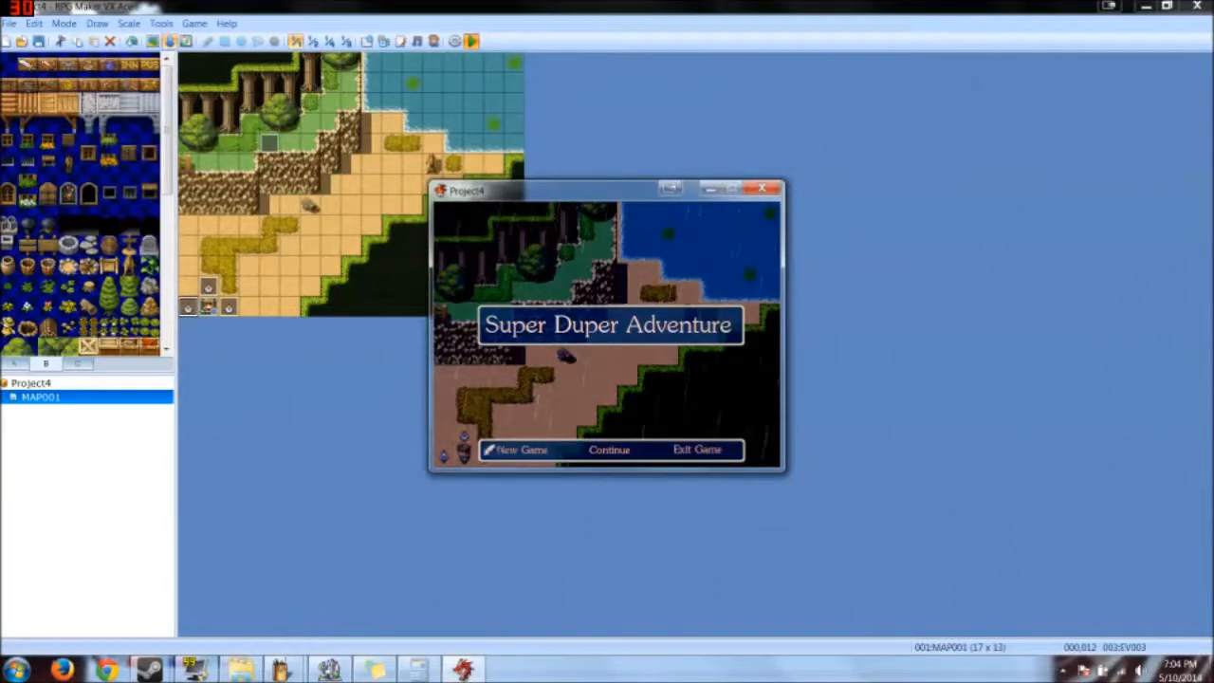
{"action": "left_click", "coordinate": [772, 190]}
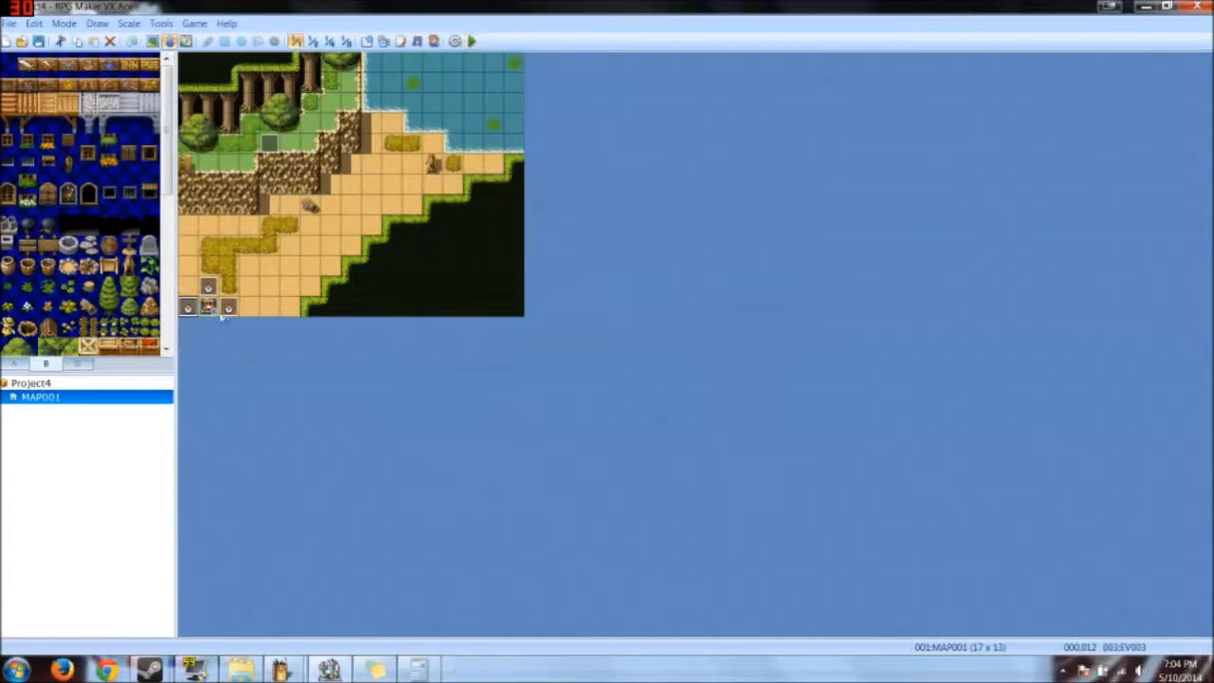
Step: Change the target of the Turn Up move route in event EV002 to Player and save the event
{"action": "double_click", "coordinate": [228, 308]}
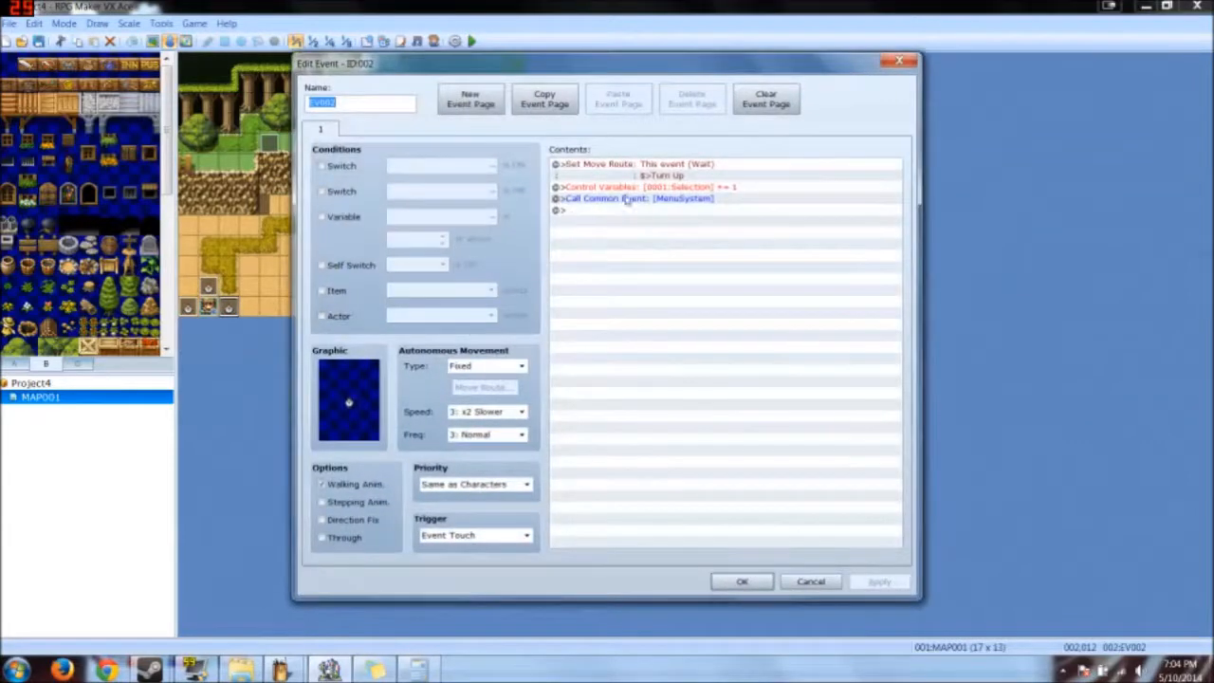
{"action": "left_click", "coordinate": [648, 176]}
{"action": "double_click", "coordinate": [648, 176]}
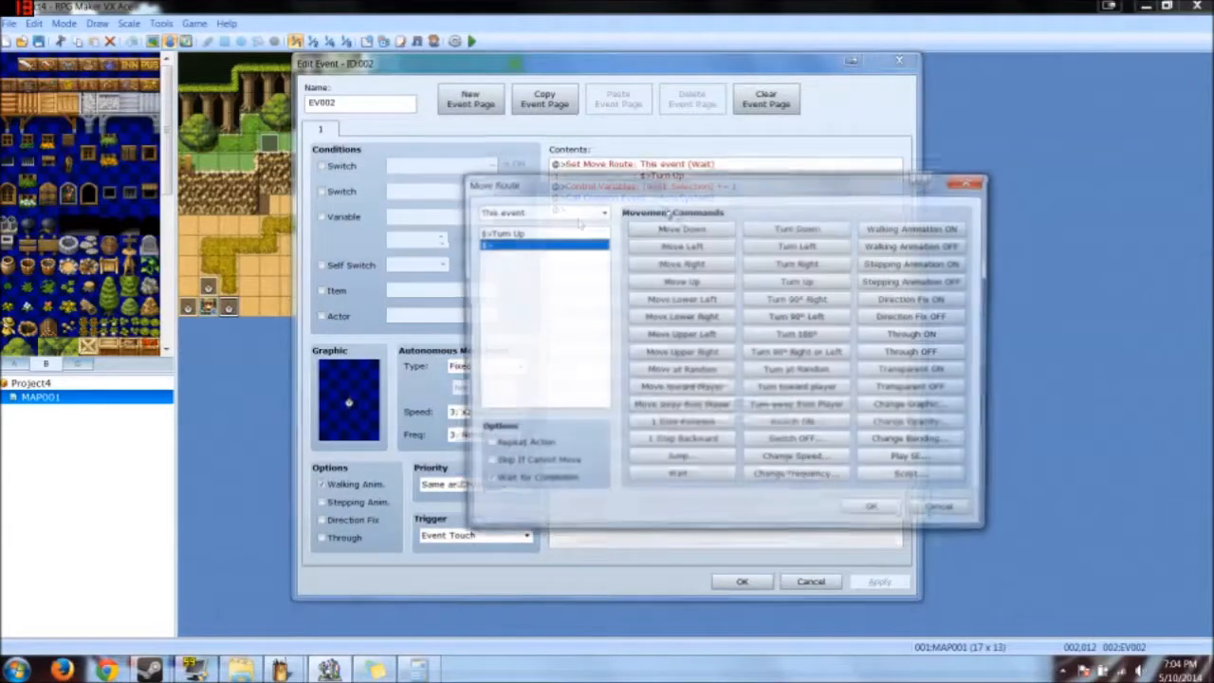
{"action": "left_click", "coordinate": [600, 211]}
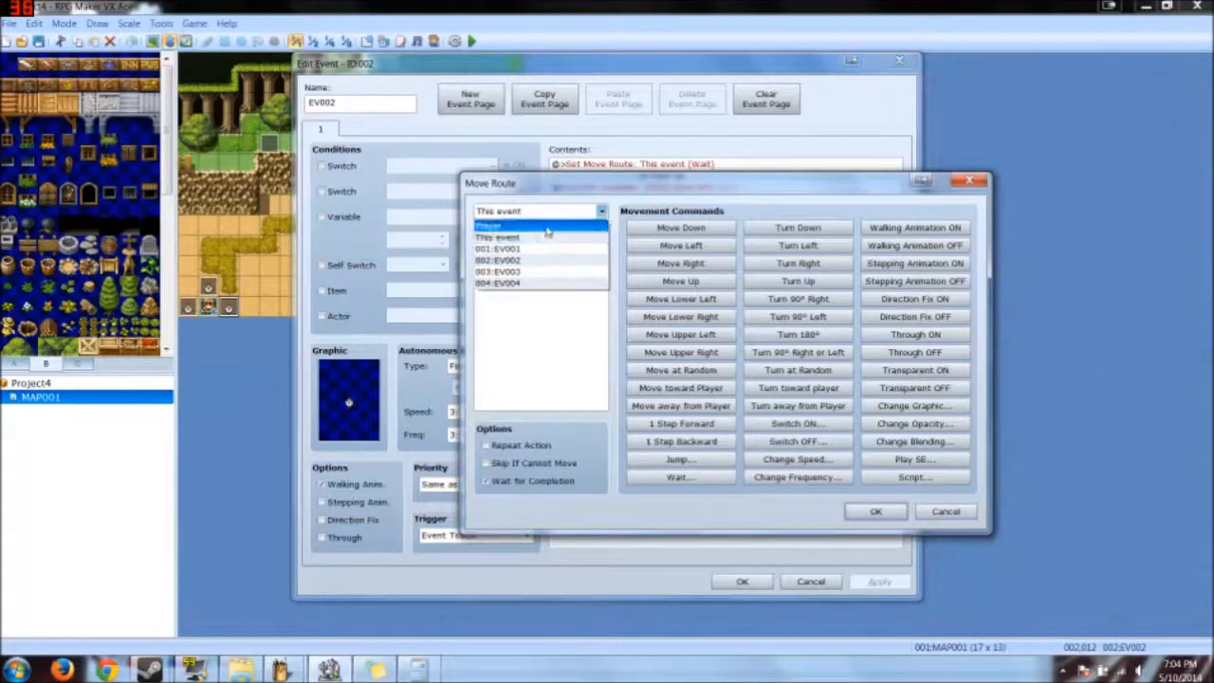
{"action": "left_click", "coordinate": [544, 260]}
{"action": "left_click", "coordinate": [876, 512]}
{"action": "left_click", "coordinate": [742, 581]}
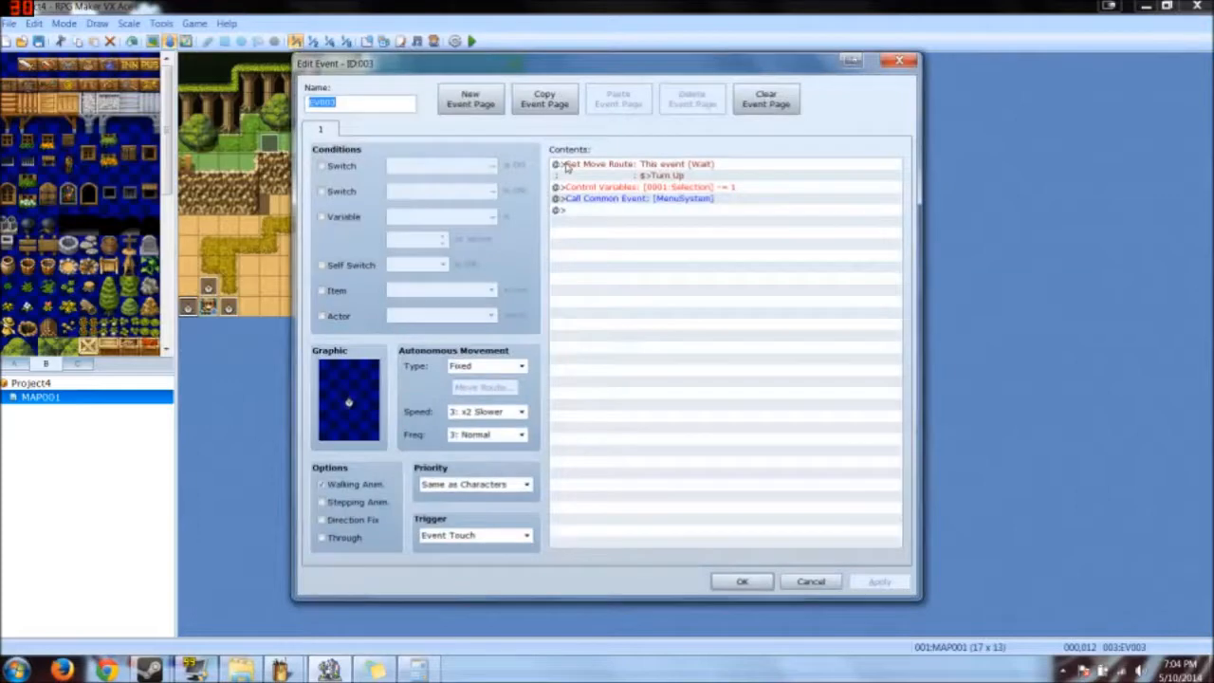
Step: Change the target of the Turn Up move route in event EV003 to Player and save the event
{"action": "double_click", "coordinate": [566, 167]}
{"action": "left_click", "coordinate": [556, 211]}
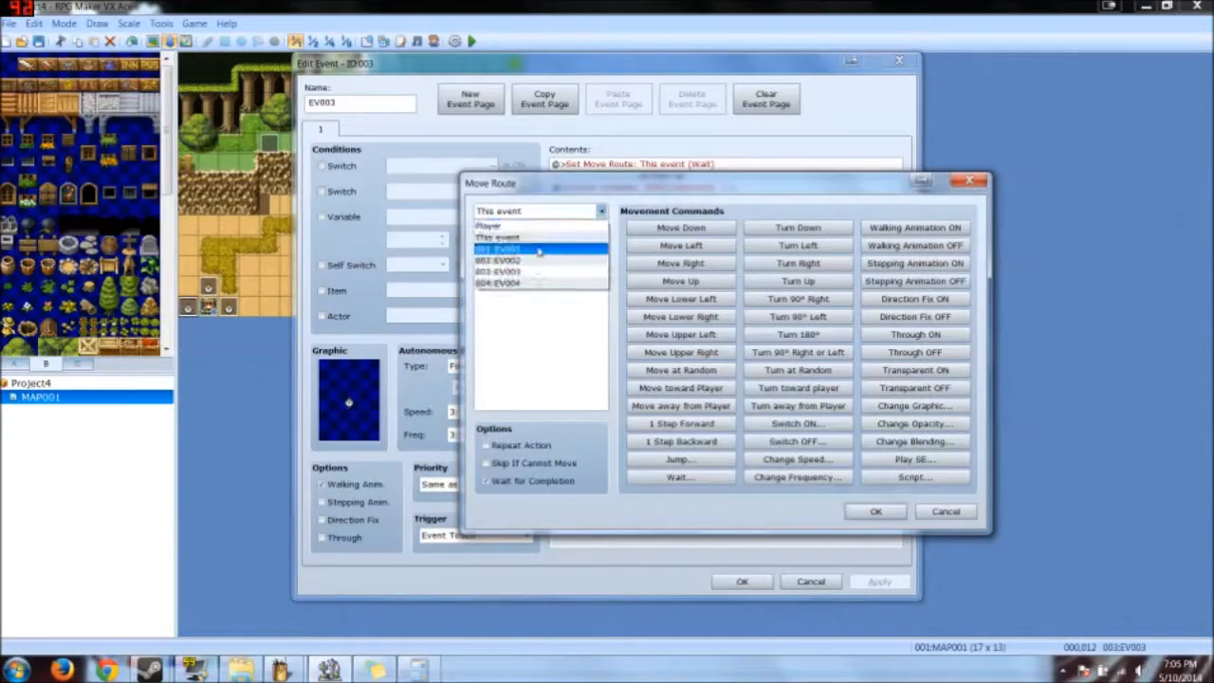
{"action": "left_click", "coordinate": [541, 237]}
{"action": "left_click", "coordinate": [546, 212]}
{"action": "left_click", "coordinate": [539, 225]}
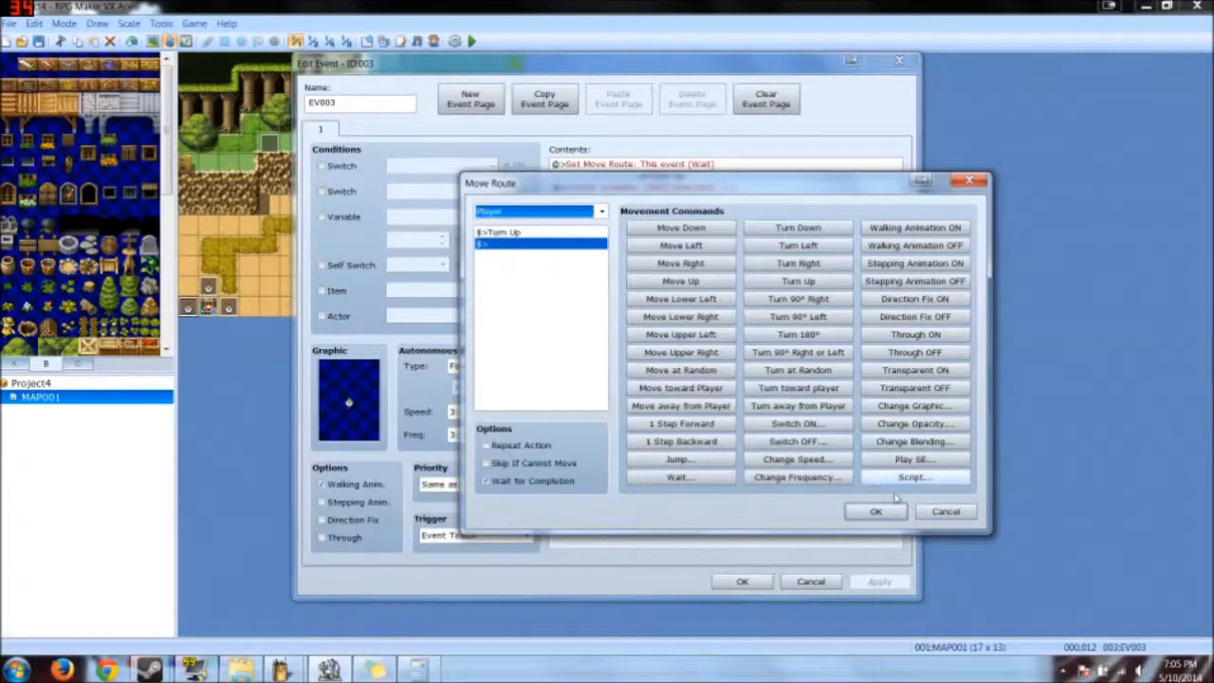
{"action": "left_click", "coordinate": [875, 512]}
{"action": "left_click", "coordinate": [742, 581]}
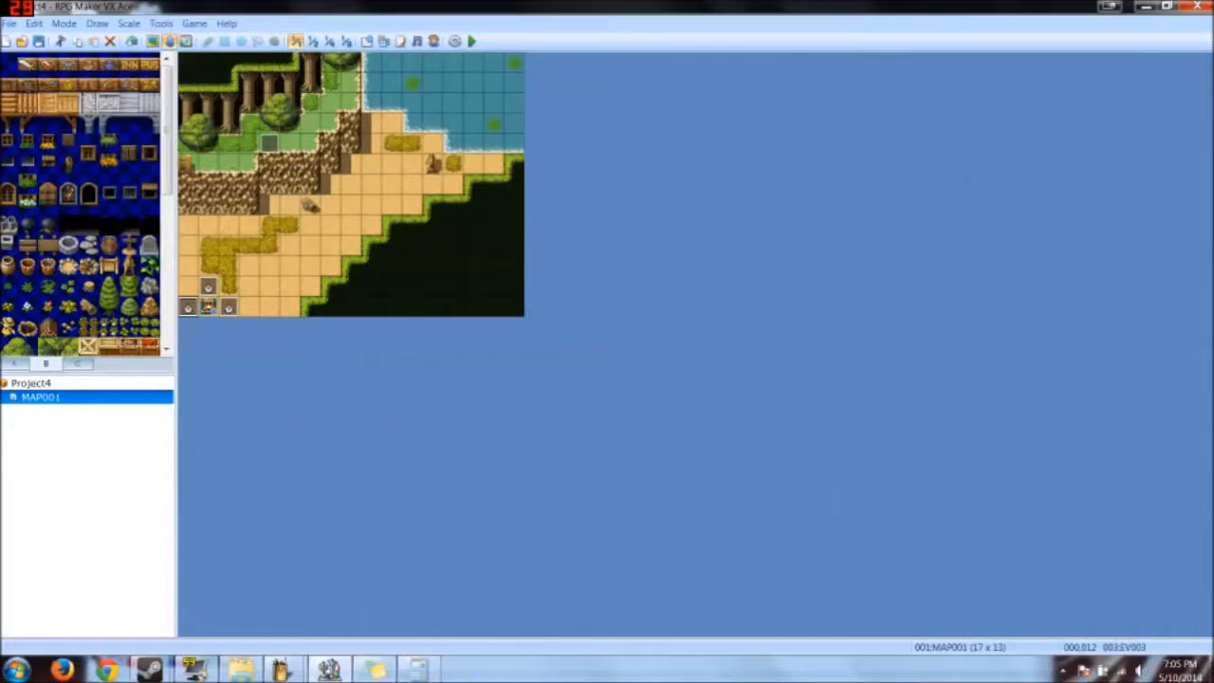
Step: In the MenuSystem common event, set the first conditional branch to Selection less than or equal to -1 and save the database
{"action": "left_click", "coordinate": [163, 23]}
{"action": "left_click", "coordinate": [180, 41]}
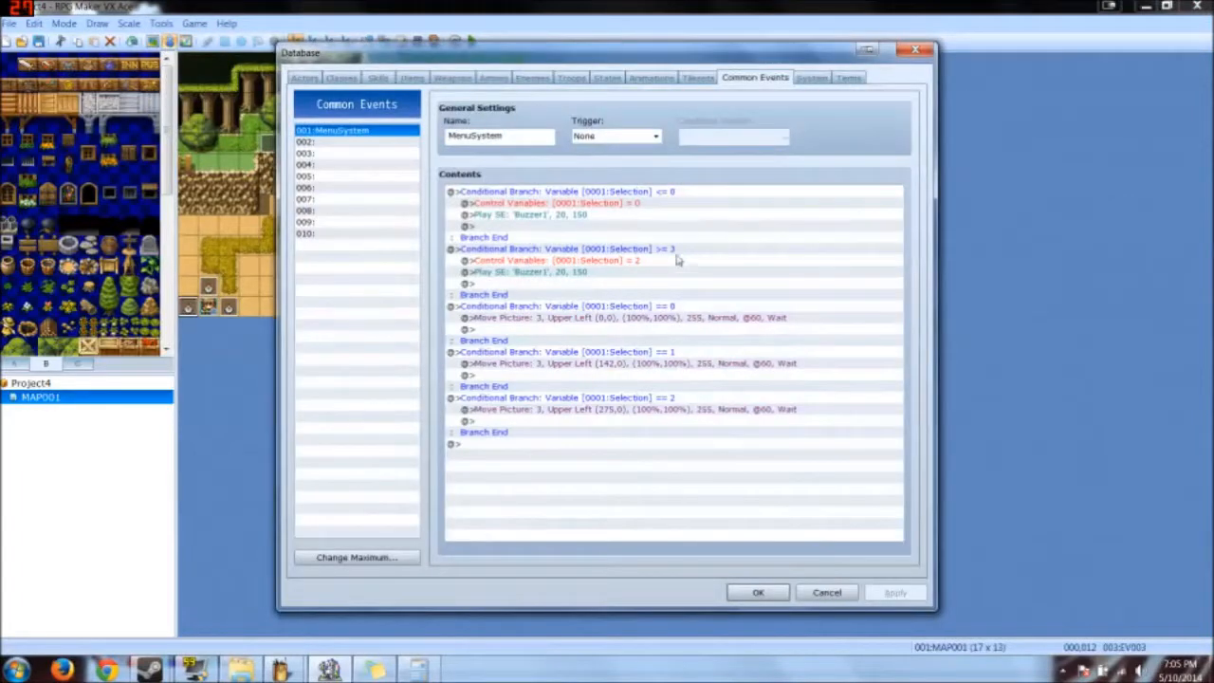
{"action": "right_click", "coordinate": [648, 194]}
{"action": "left_click", "coordinate": [675, 217]}
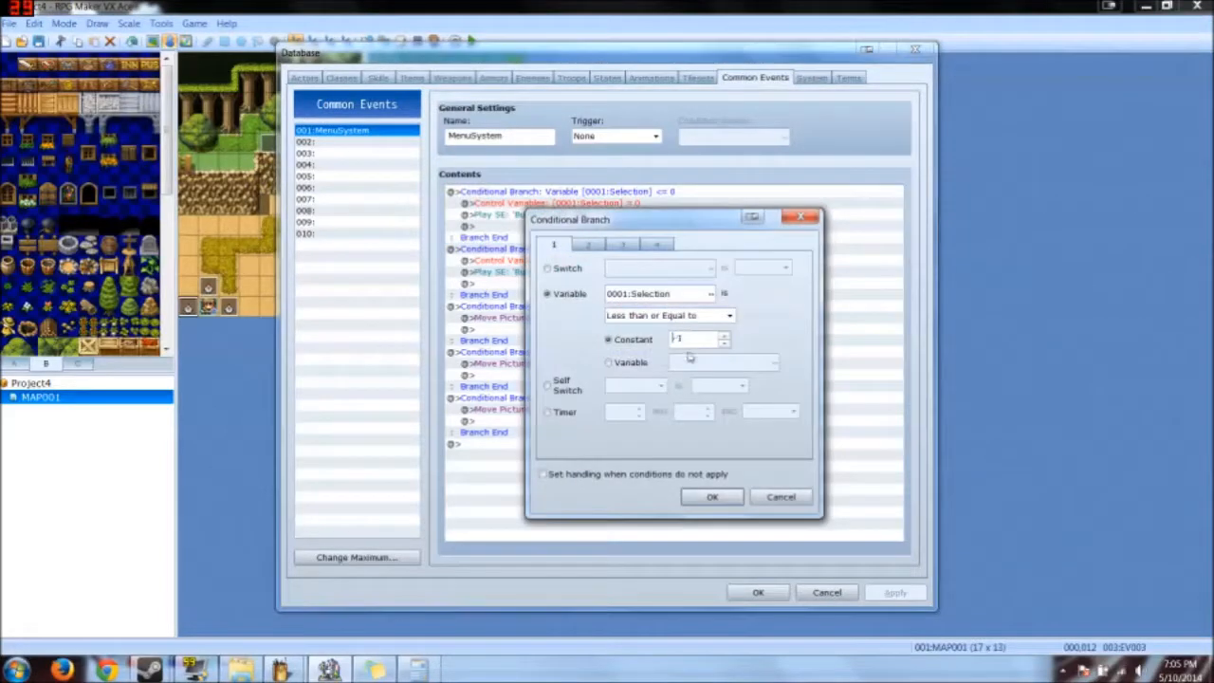
{"action": "left_click", "coordinate": [712, 497]}
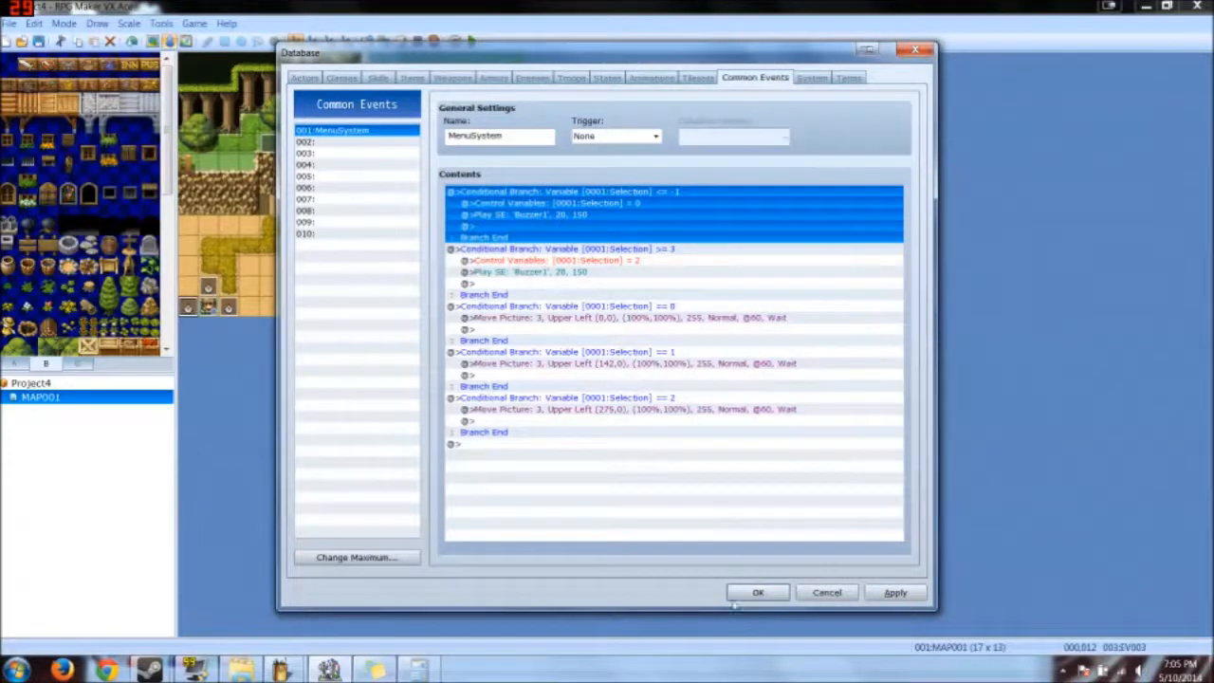
{"action": "left_click", "coordinate": [750, 594]}
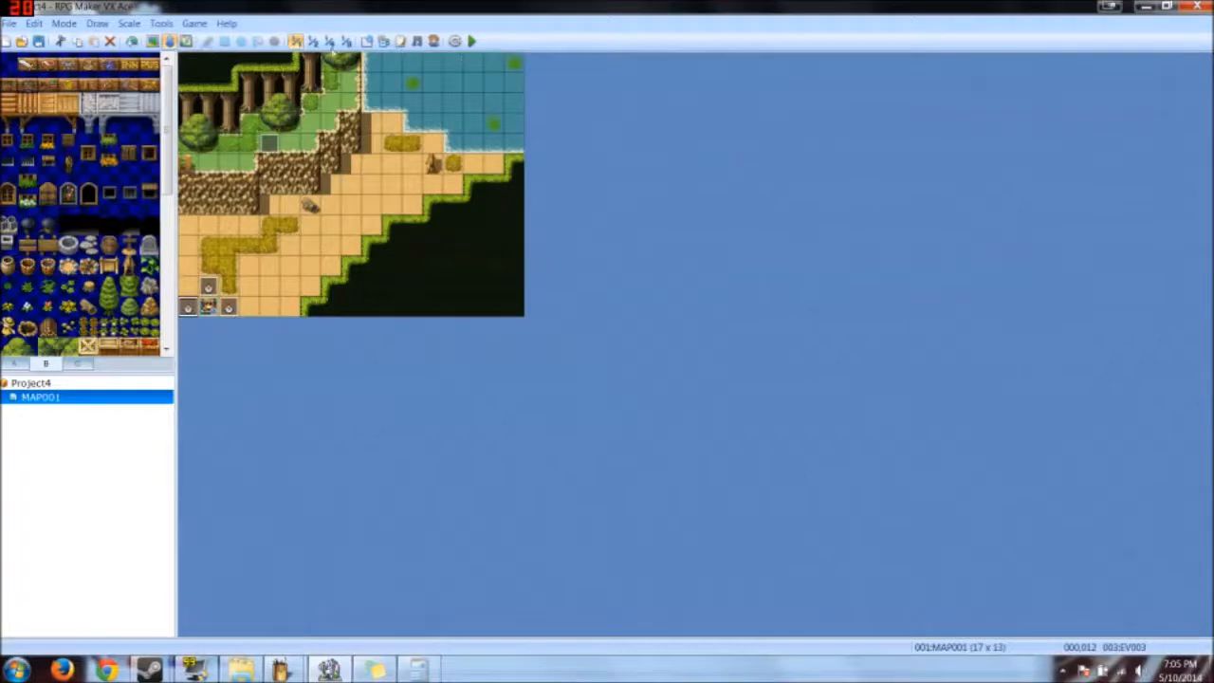
Step: Set the Move Picture time to 20 frames in the three Selection branches of the MenuSystem common event and save the database
{"action": "left_click", "coordinate": [369, 43]}
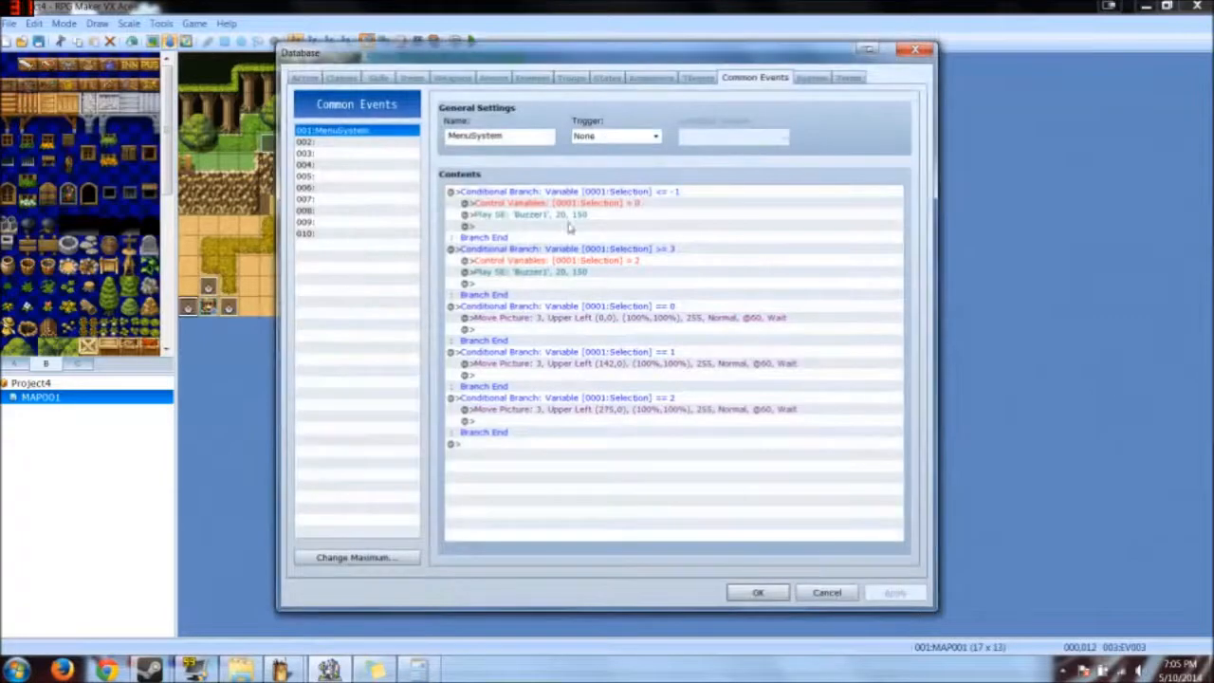
{"action": "left_click", "coordinate": [584, 318]}
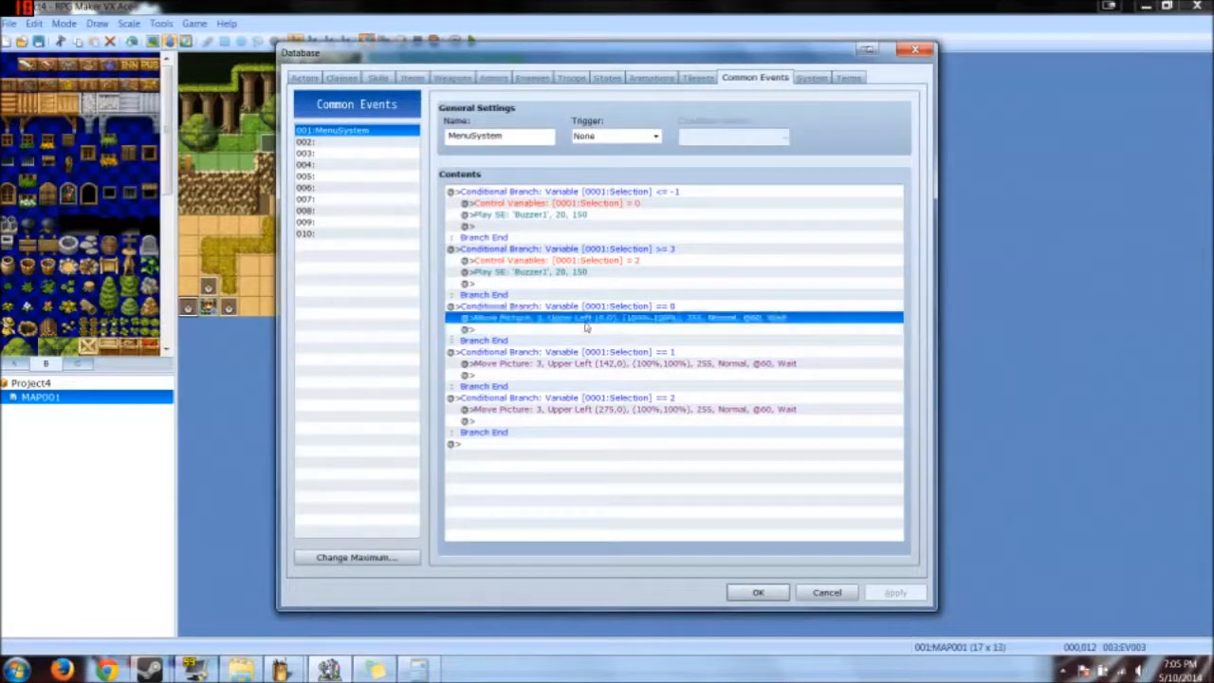
{"action": "double_click", "coordinate": [586, 321]}
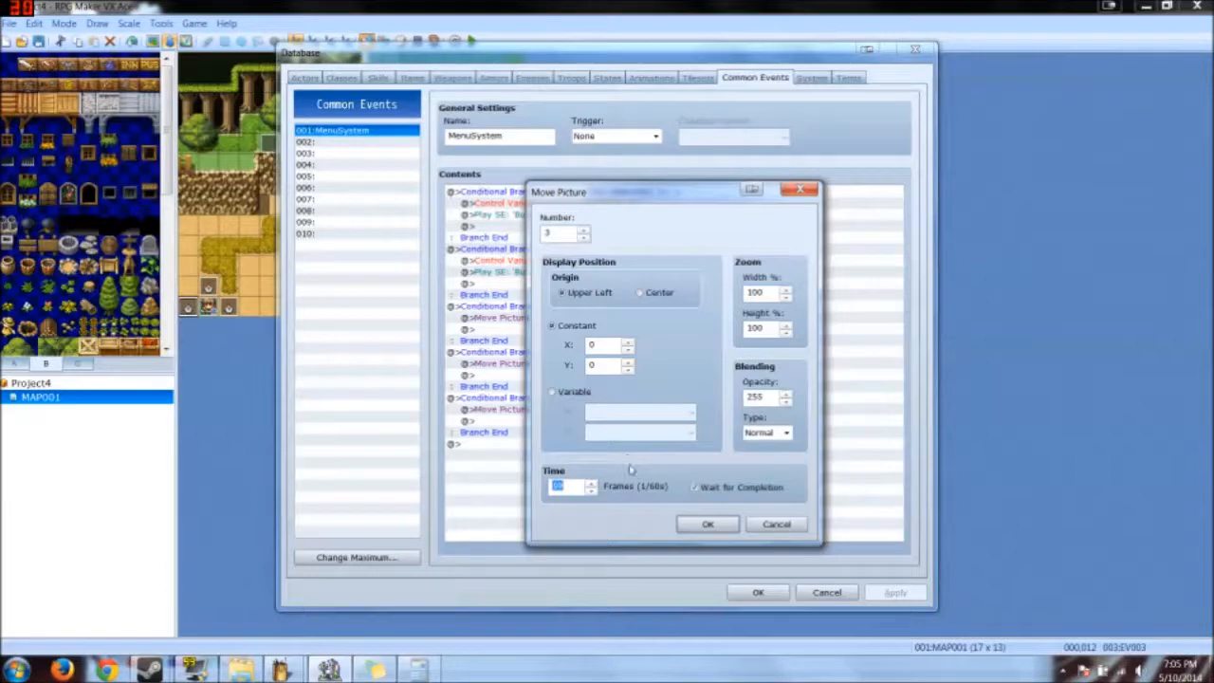
{"action": "left_click", "coordinate": [707, 525]}
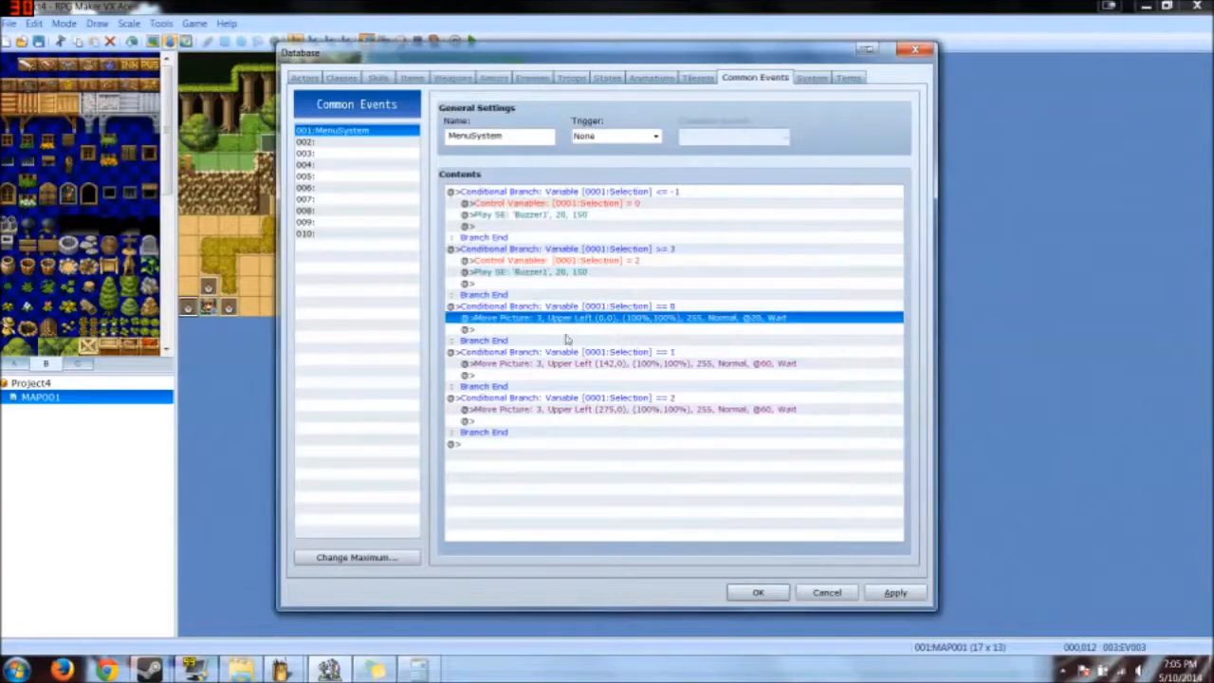
{"action": "double_click", "coordinate": [569, 364]}
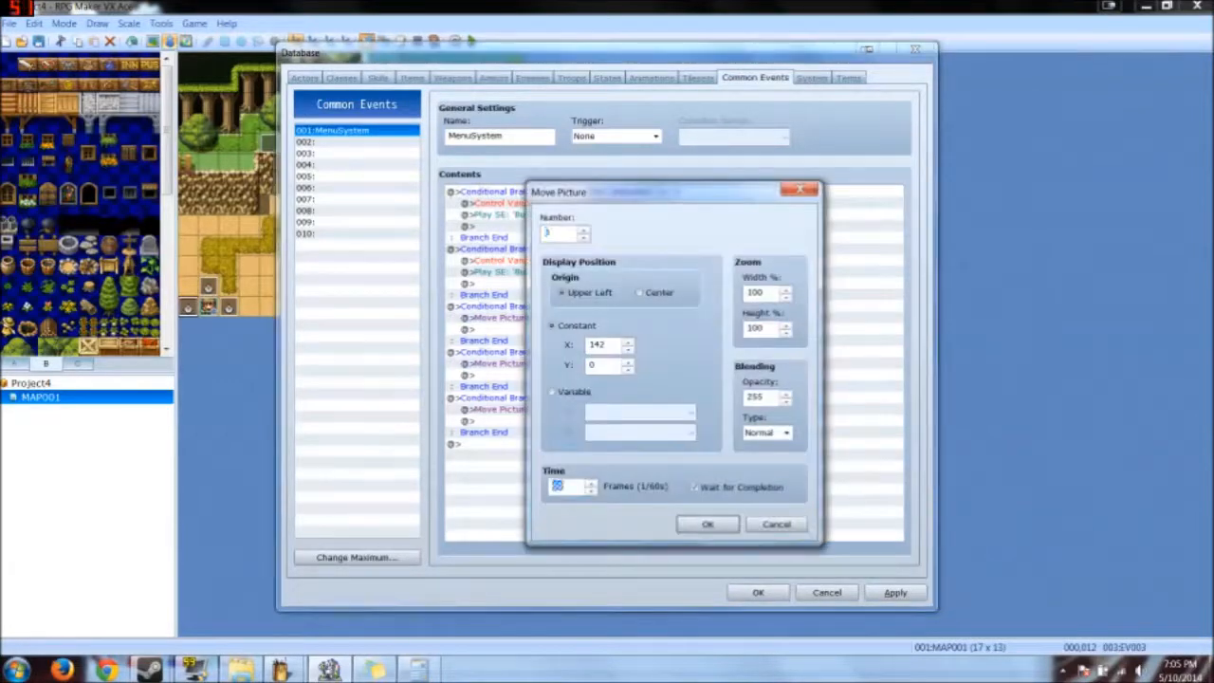
{"action": "left_click", "coordinate": [695, 526]}
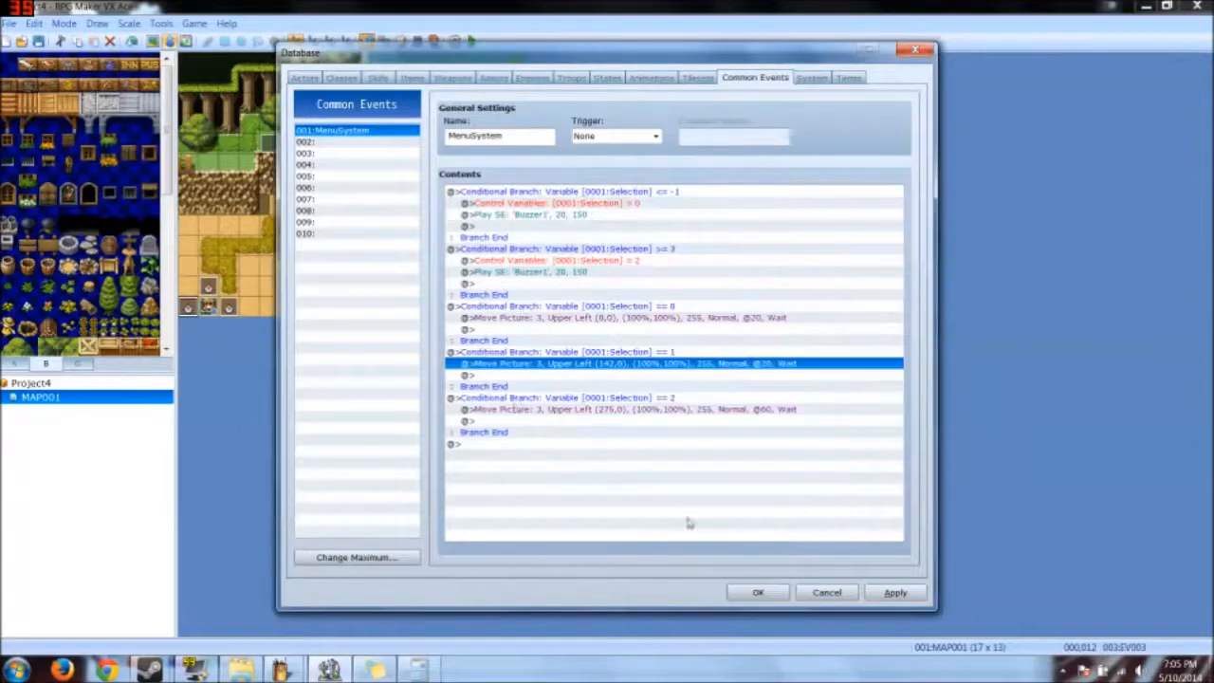
{"action": "double_click", "coordinate": [517, 410]}
{"action": "left_click", "coordinate": [782, 586]}
{"action": "key", "text": "space"}
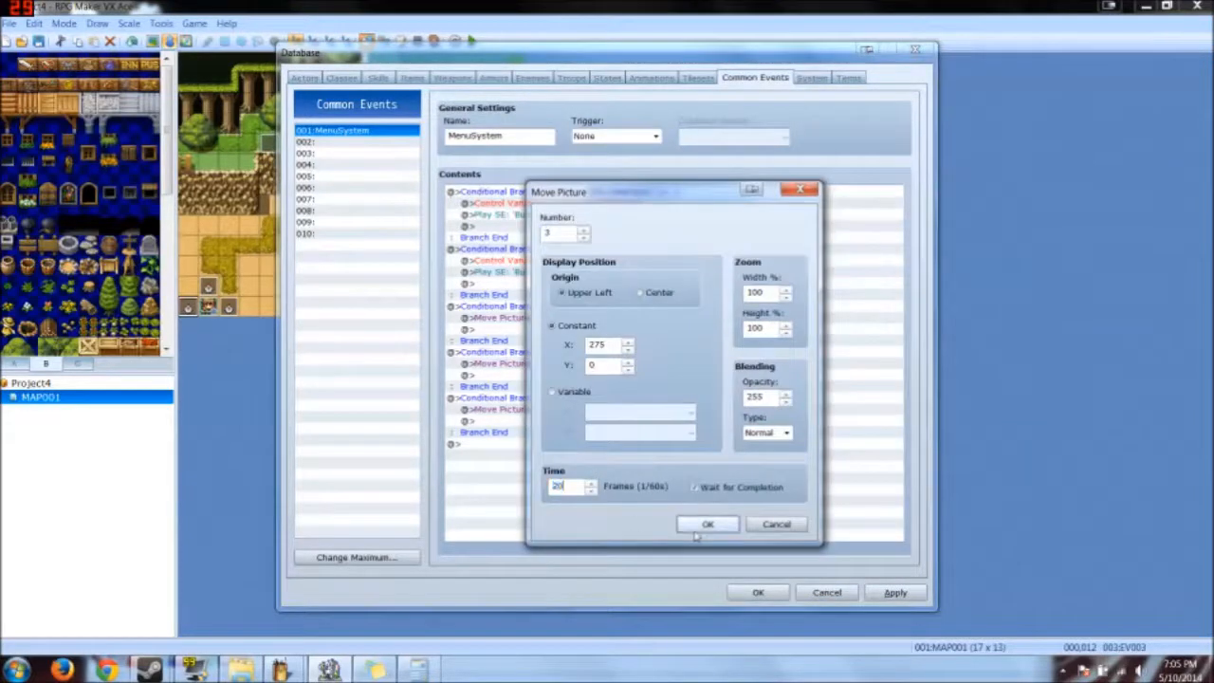
{"action": "left_click", "coordinate": [708, 523]}
{"action": "left_click", "coordinate": [758, 592]}
Step: Save the project changes and start a playtest of the title menu
{"action": "left_click", "coordinate": [473, 42]}
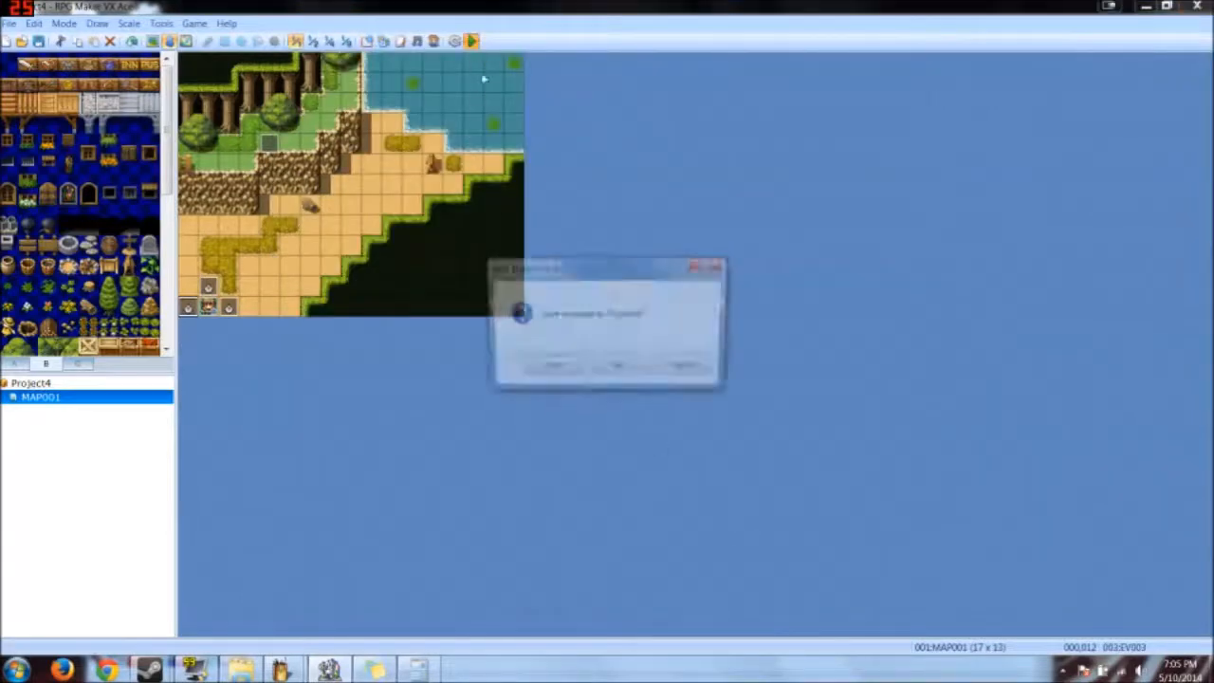
{"action": "left_click", "coordinate": [565, 371]}
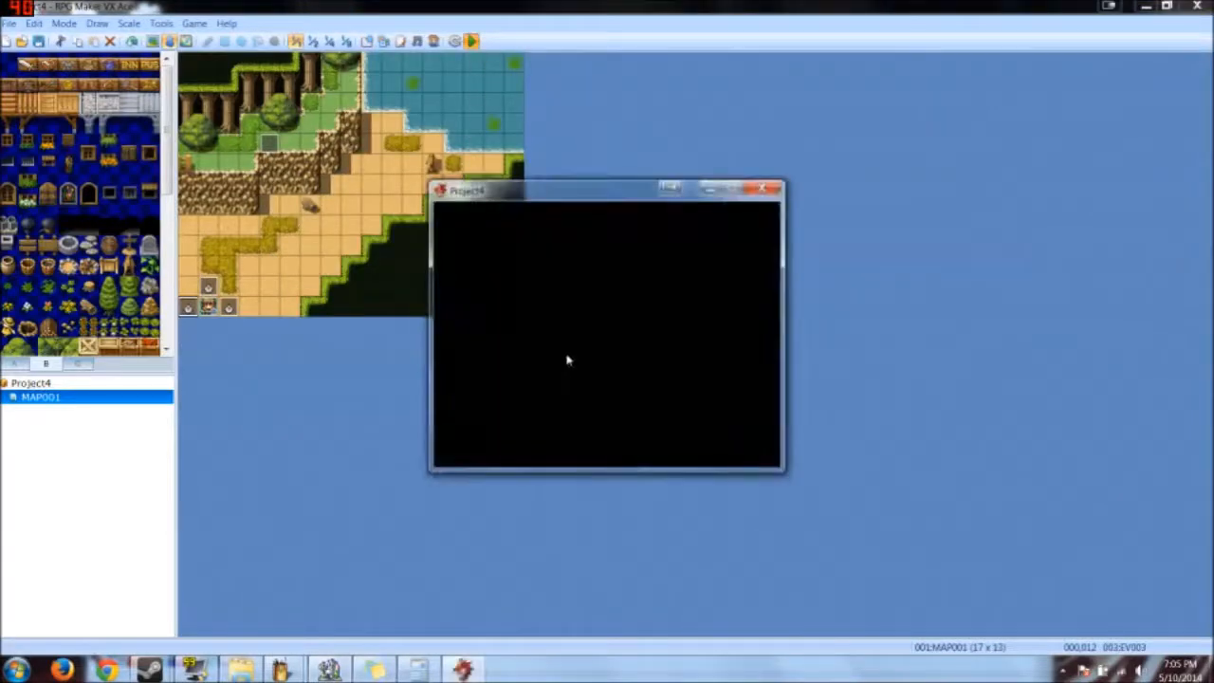
Step: Playtest the title menu by moving the cursor among New Game, Continue and Exit Game, and close the game window
{"action": "key", "text": "Return"}
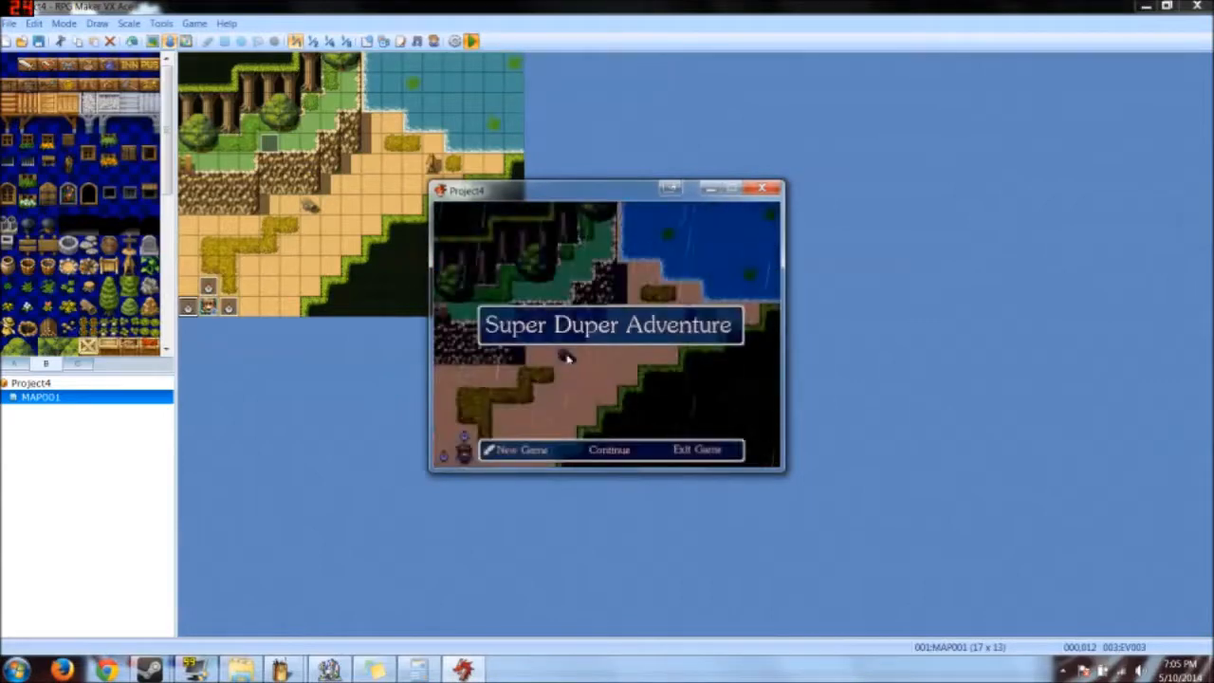
{"action": "key", "text": "Right"}
{"action": "key", "text": "Right"}
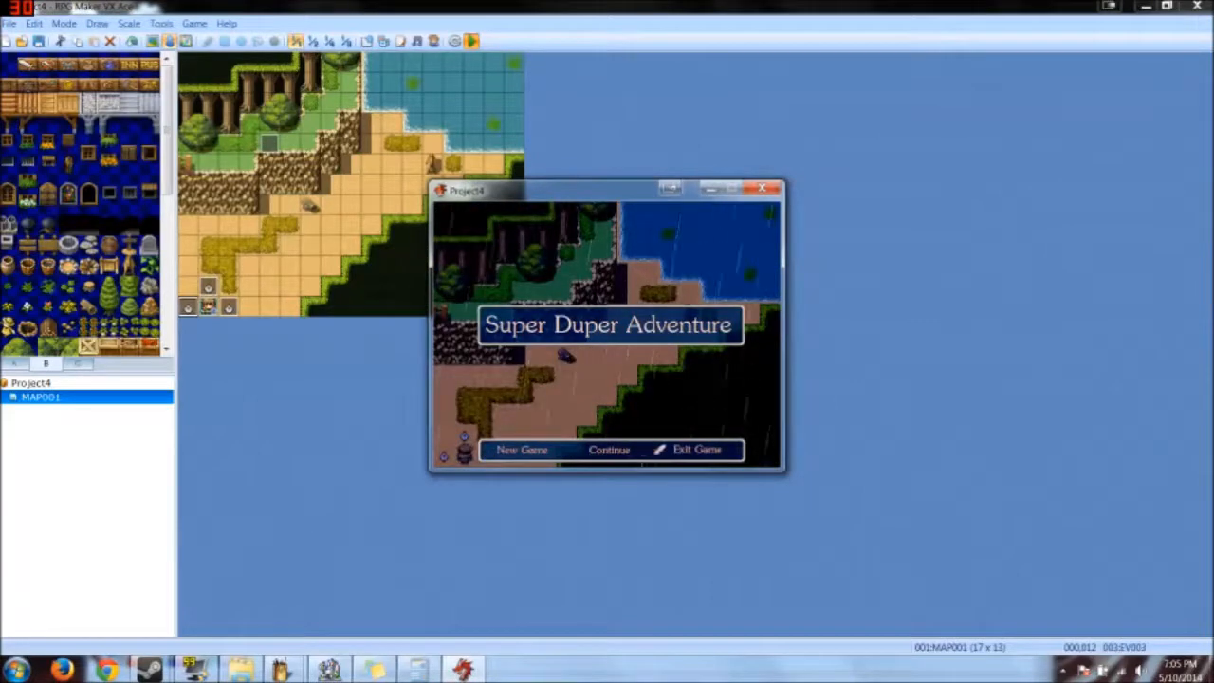
{"action": "key", "text": "Left"}
{"action": "key", "text": "Left"}
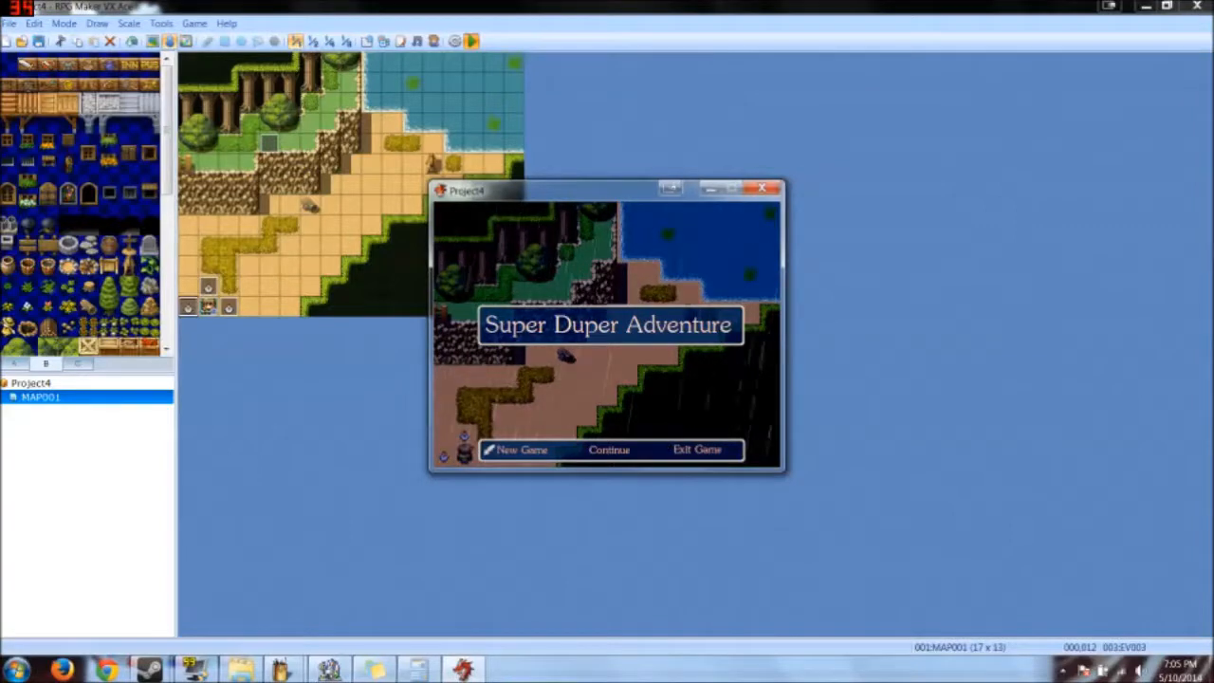
{"action": "key", "text": "Left"}
{"action": "key", "text": "Left"}
{"action": "key", "text": "Right"}
{"action": "key", "text": "Right"}
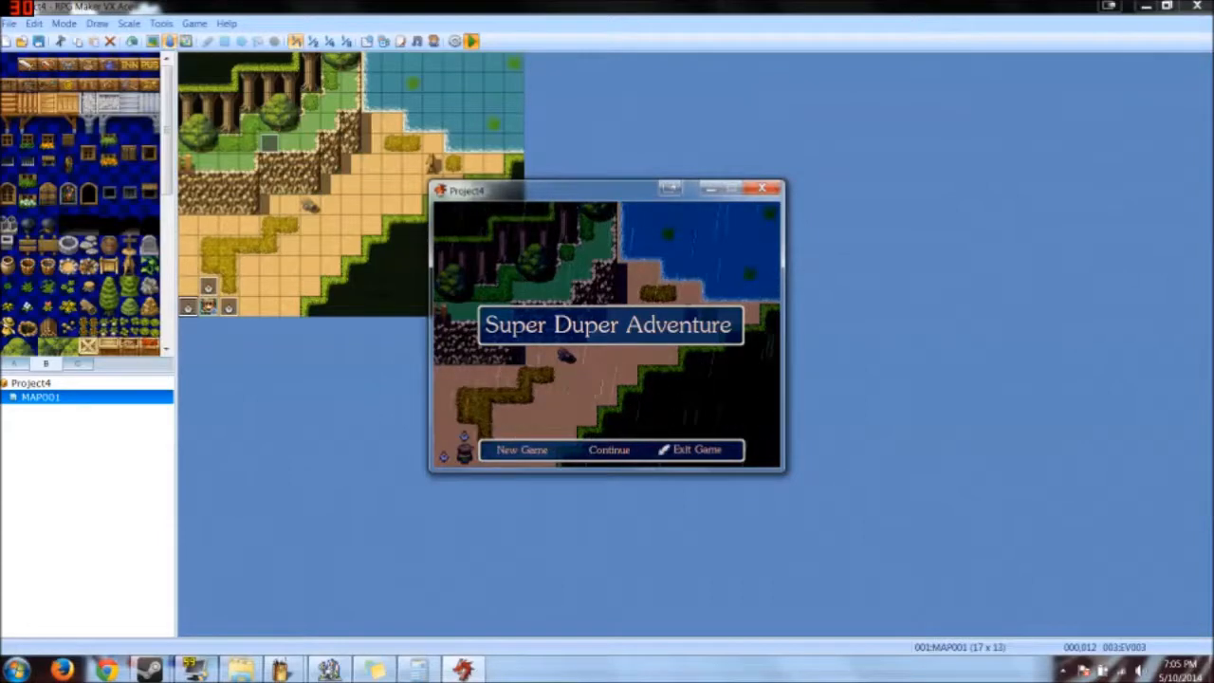
{"action": "key", "text": "Left"}
{"action": "key", "text": "Left"}
{"action": "key", "text": "Right"}
{"action": "key", "text": "Left"}
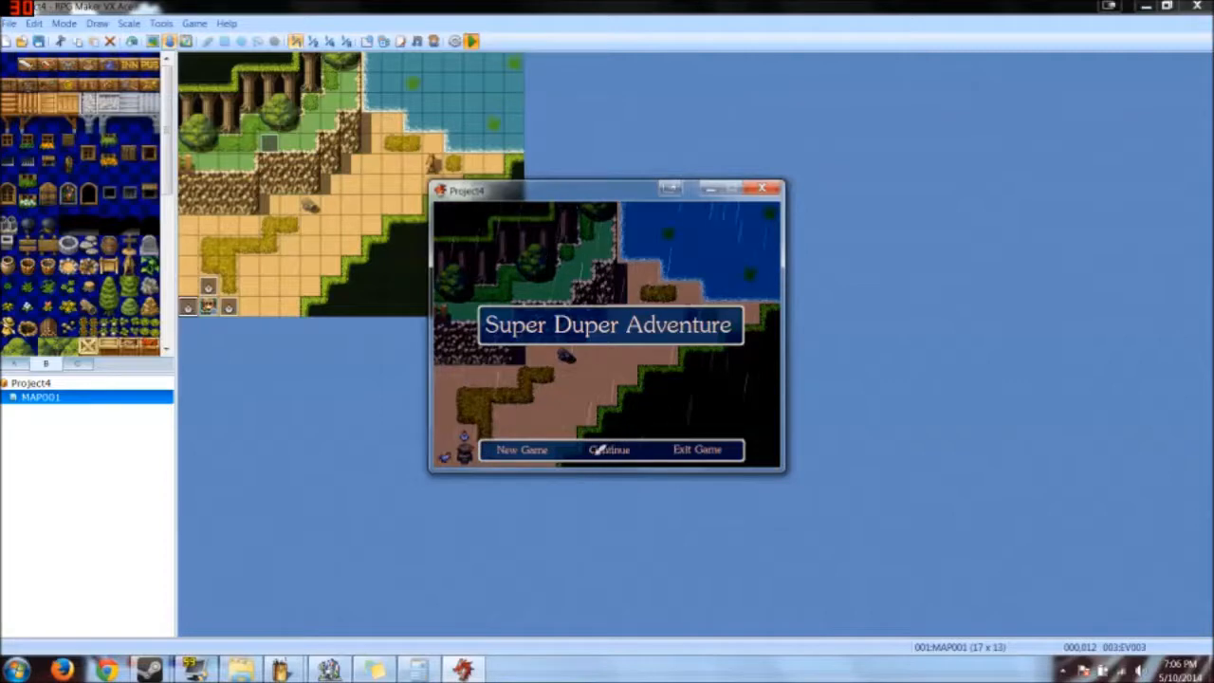
{"action": "key", "text": "Left"}
{"action": "key", "text": "Right"}
{"action": "key", "text": "Left"}
{"action": "key", "text": "Right"}
{"action": "key", "text": "Left"}
{"action": "key", "text": "Left"}
{"action": "key", "text": "Right"}
{"action": "key", "text": "Left"}
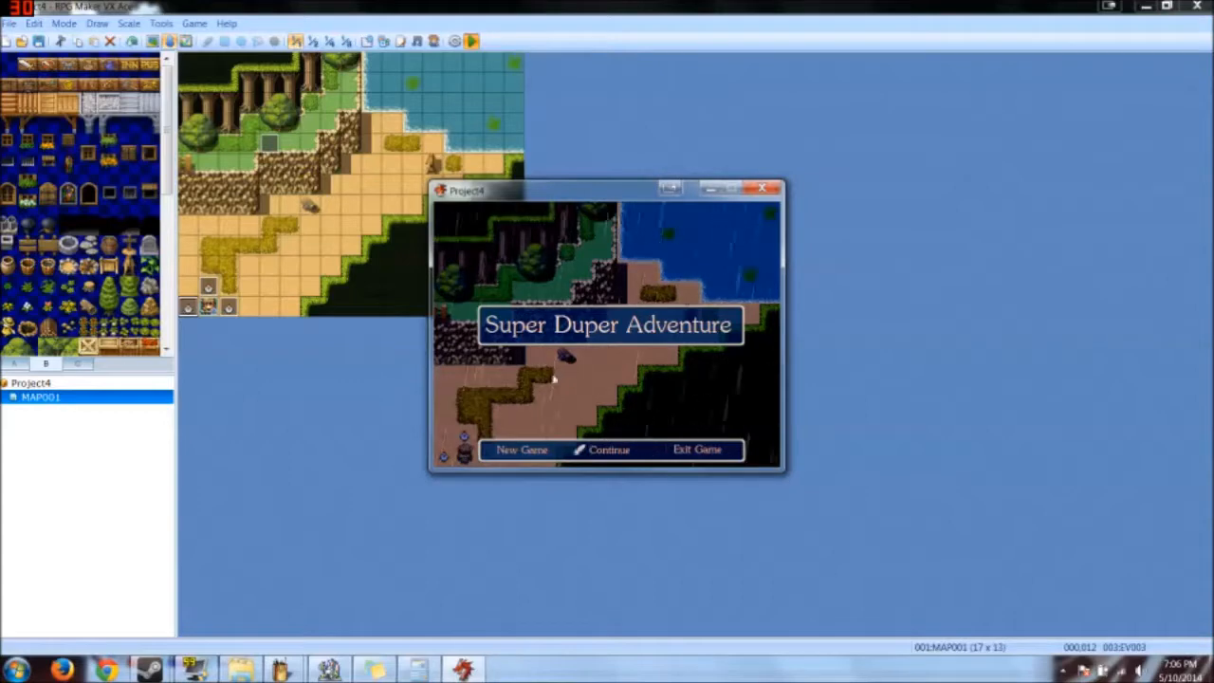
{"action": "key", "text": "Left"}
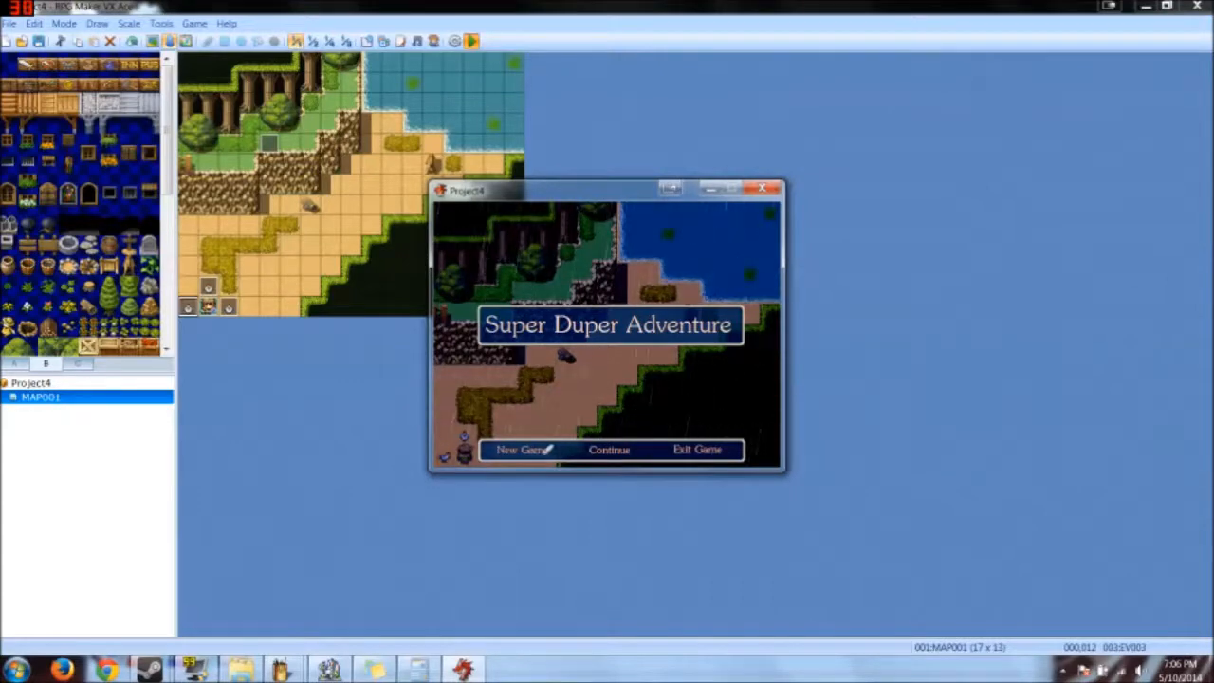
{"action": "key", "text": "Left"}
{"action": "key", "text": "Right"}
{"action": "key", "text": "Right"}
{"action": "key", "text": "Left"}
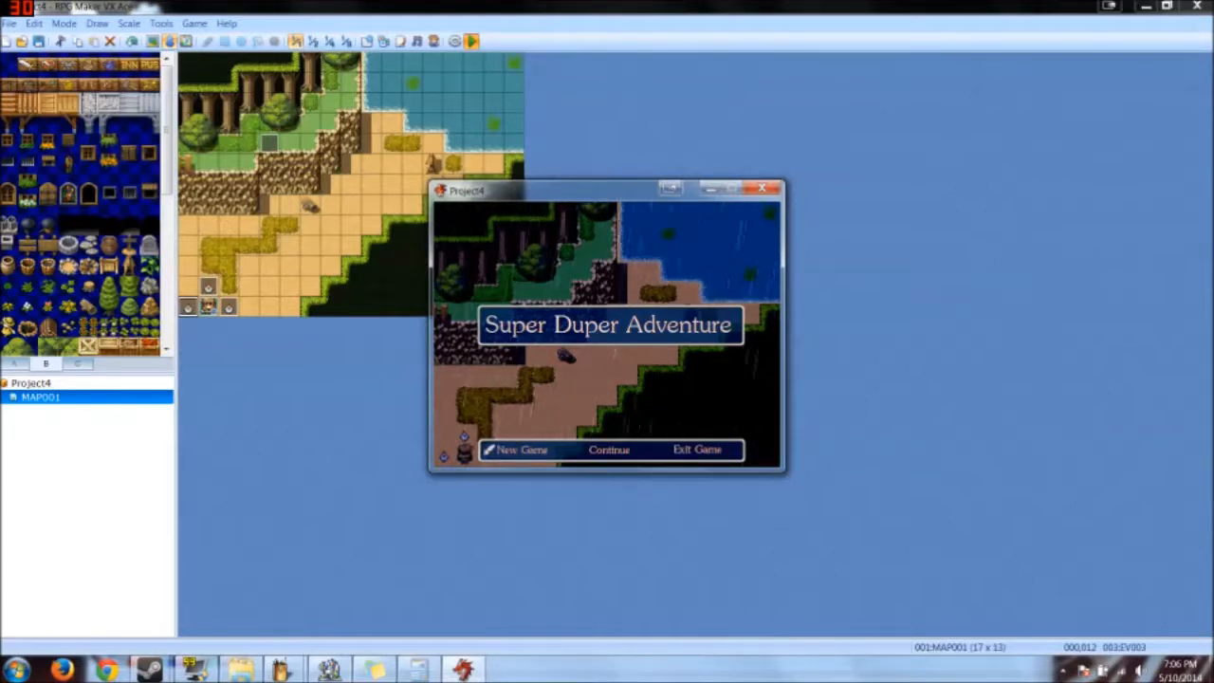
{"action": "left_click", "coordinate": [762, 188]}
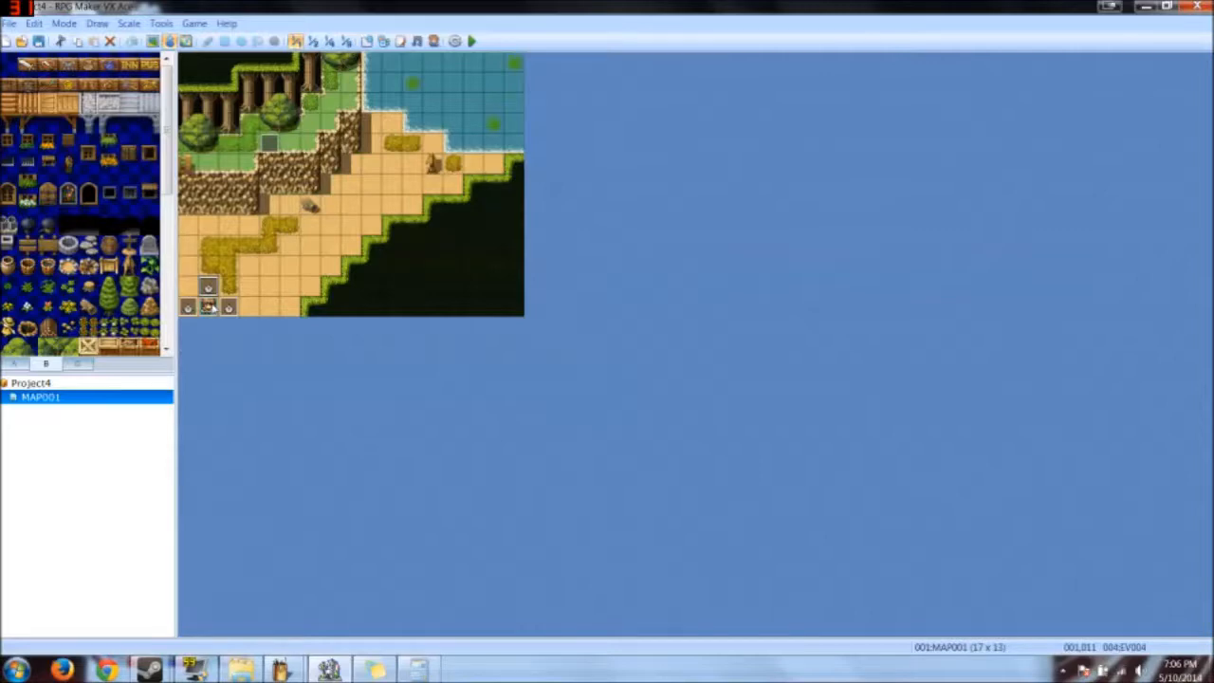
Step: In event EV004, add a conditional branch for variable 0001:Selection equal to 0, without handling for when conditions do not apply
{"action": "double_click", "coordinate": [209, 288]}
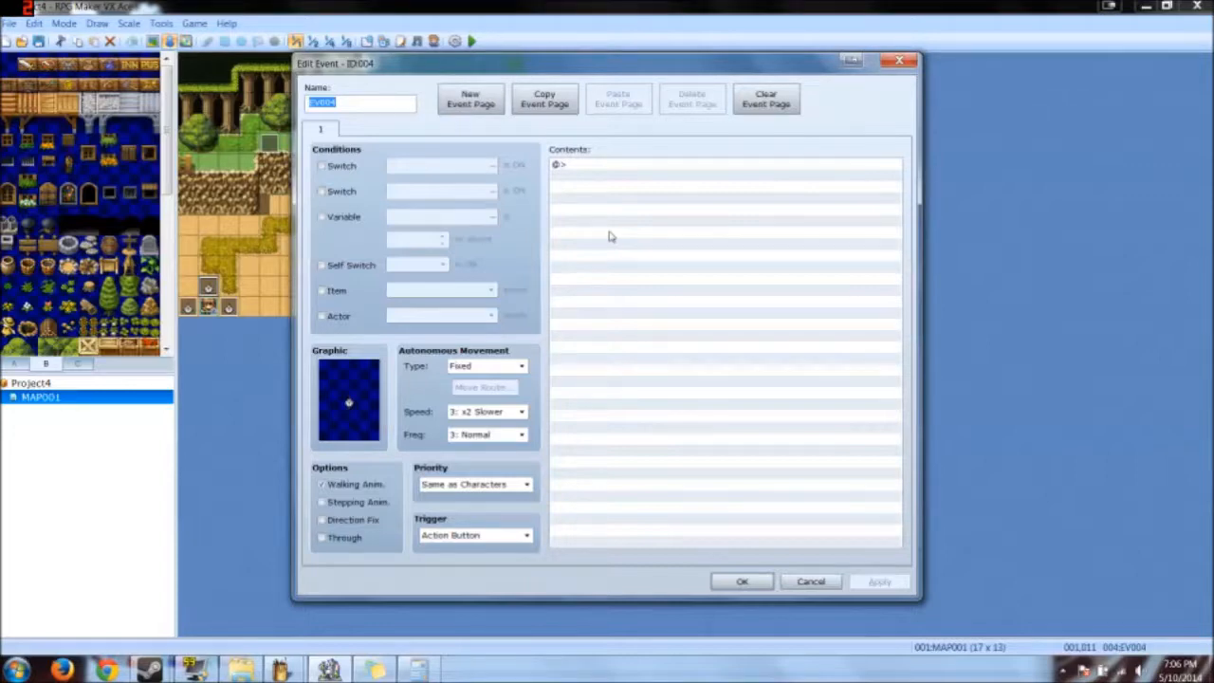
{"action": "double_click", "coordinate": [662, 206]}
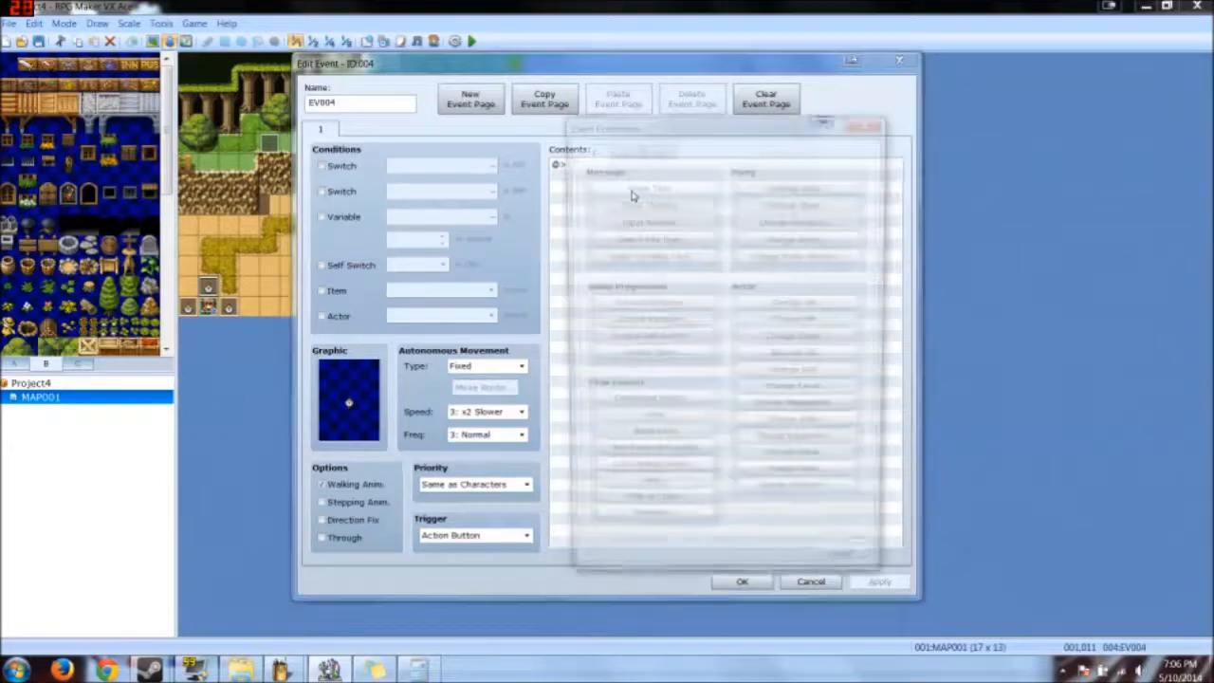
{"action": "left_click", "coordinate": [647, 406]}
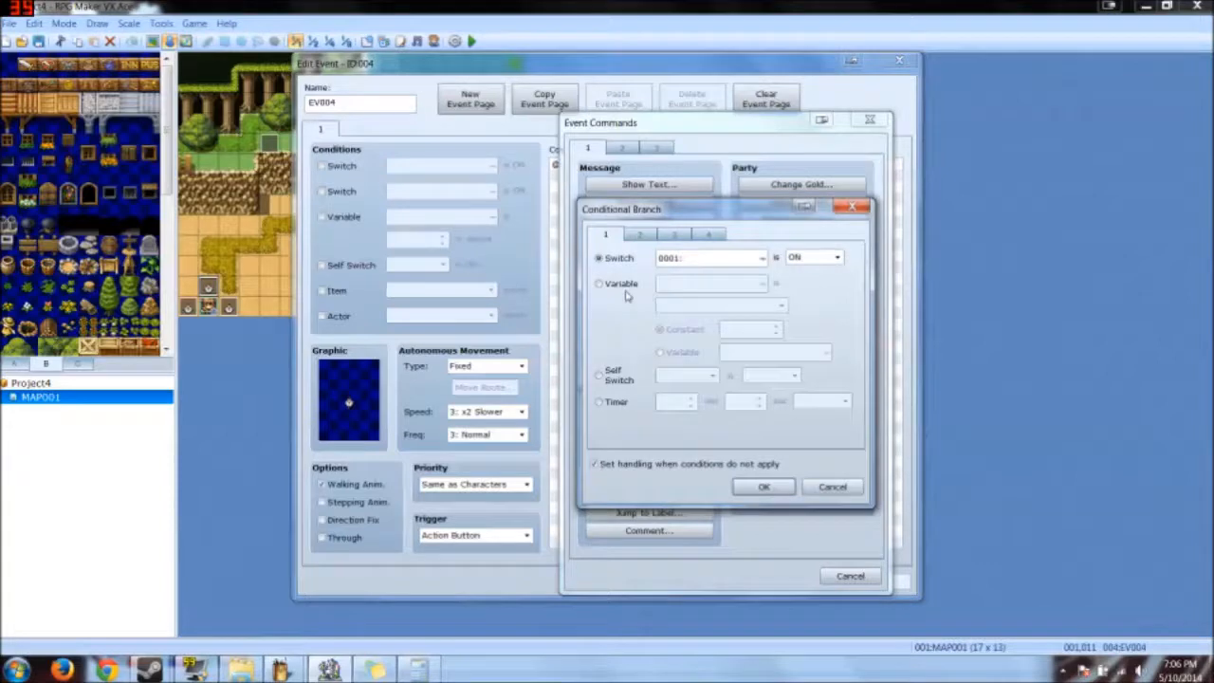
{"action": "left_click", "coordinate": [622, 285]}
{"action": "left_click", "coordinate": [721, 283]}
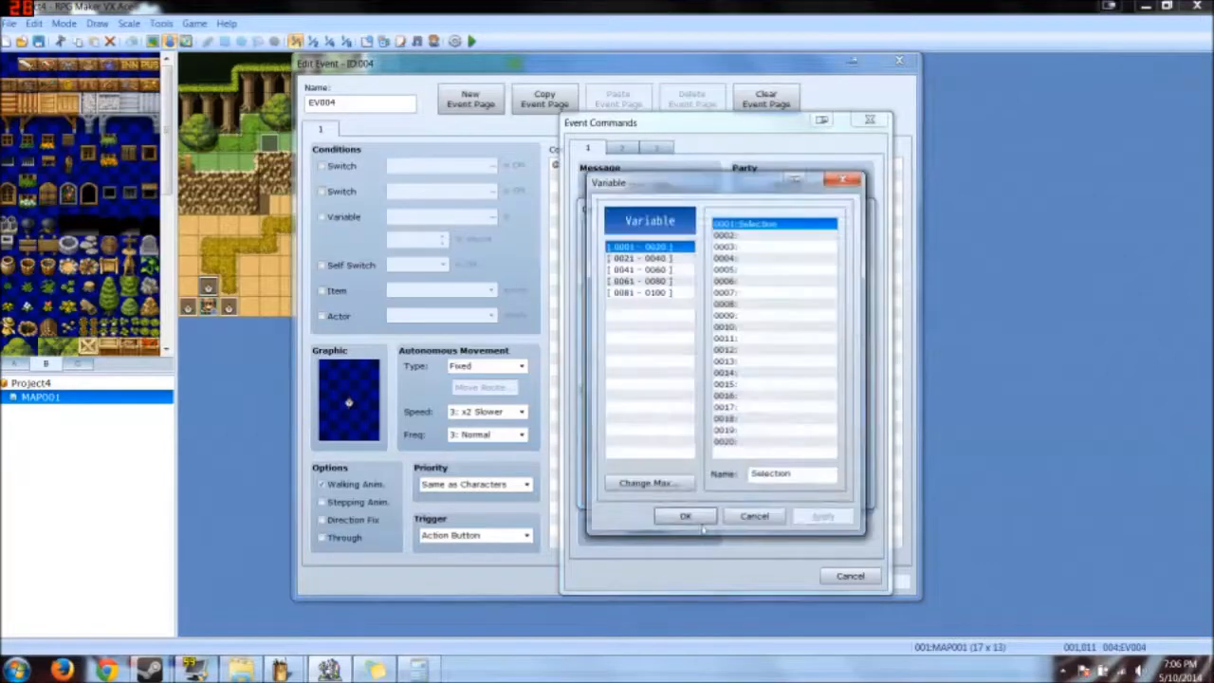
{"action": "left_click", "coordinate": [687, 516]}
{"action": "left_click", "coordinate": [595, 464]}
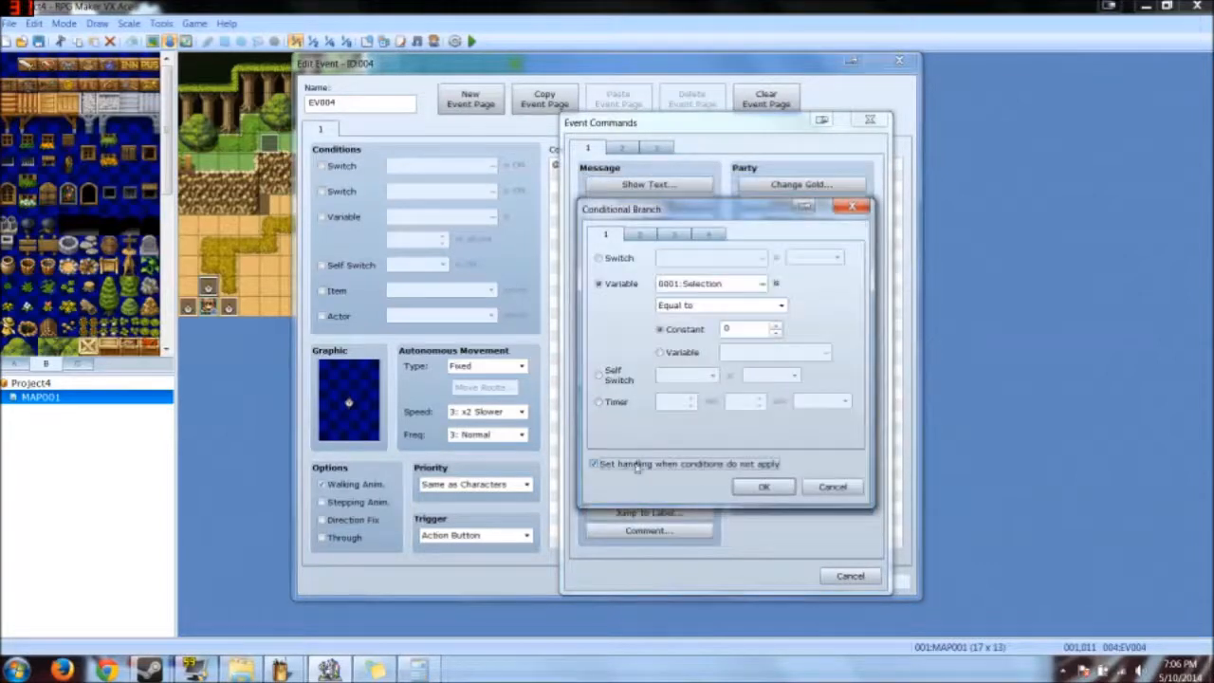
{"action": "left_click", "coordinate": [761, 487]}
Step: Duplicate the Selection conditional branch twice so the event contains three branches
{"action": "left_click", "coordinate": [662, 169]}
{"action": "key", "text": "ctrl+c"}
{"action": "key", "text": "ctrl+v"}
{"action": "key", "text": "ctrl+v"}
{"action": "left_click", "coordinate": [641, 176]}
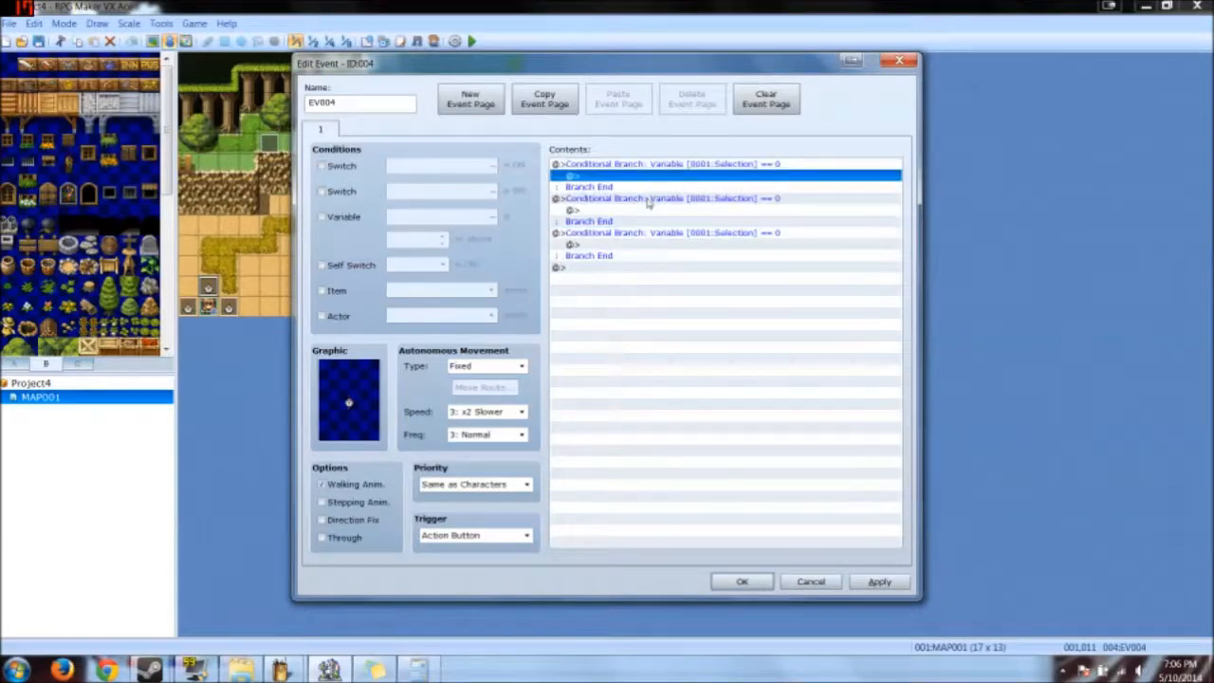
{"action": "left_click", "coordinate": [648, 202]}
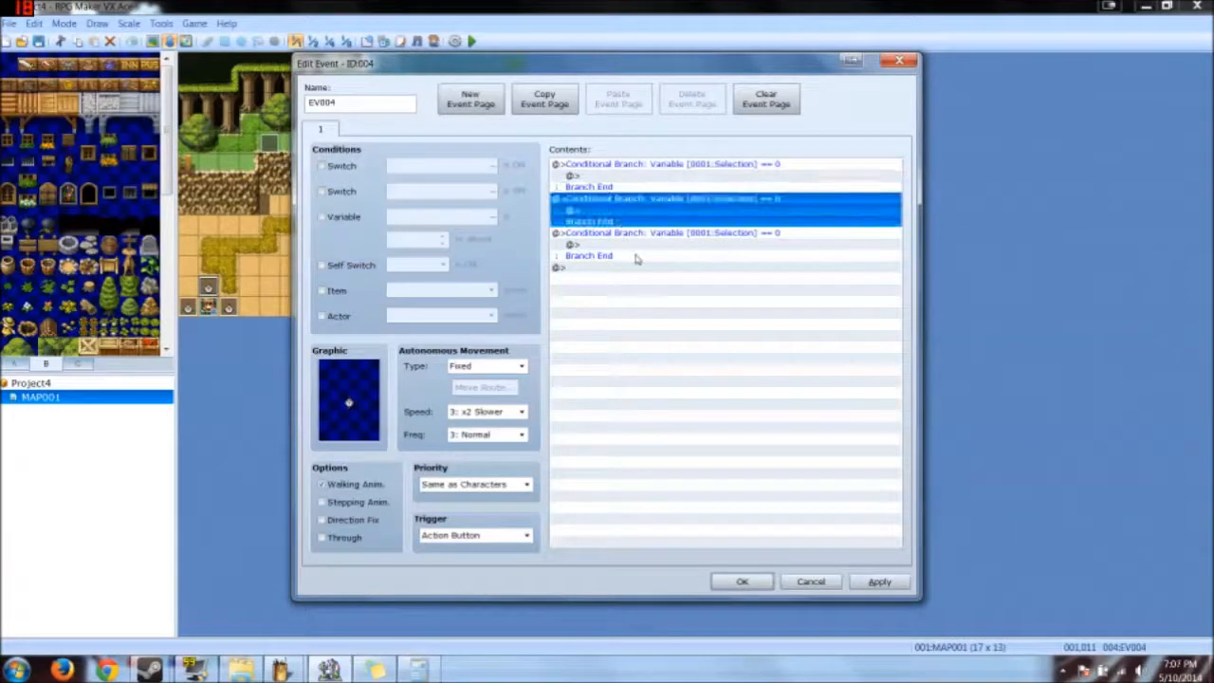
Step: Set the third branch's comparison constant to 2 and the second branch's constant to 1
{"action": "double_click", "coordinate": [635, 257]}
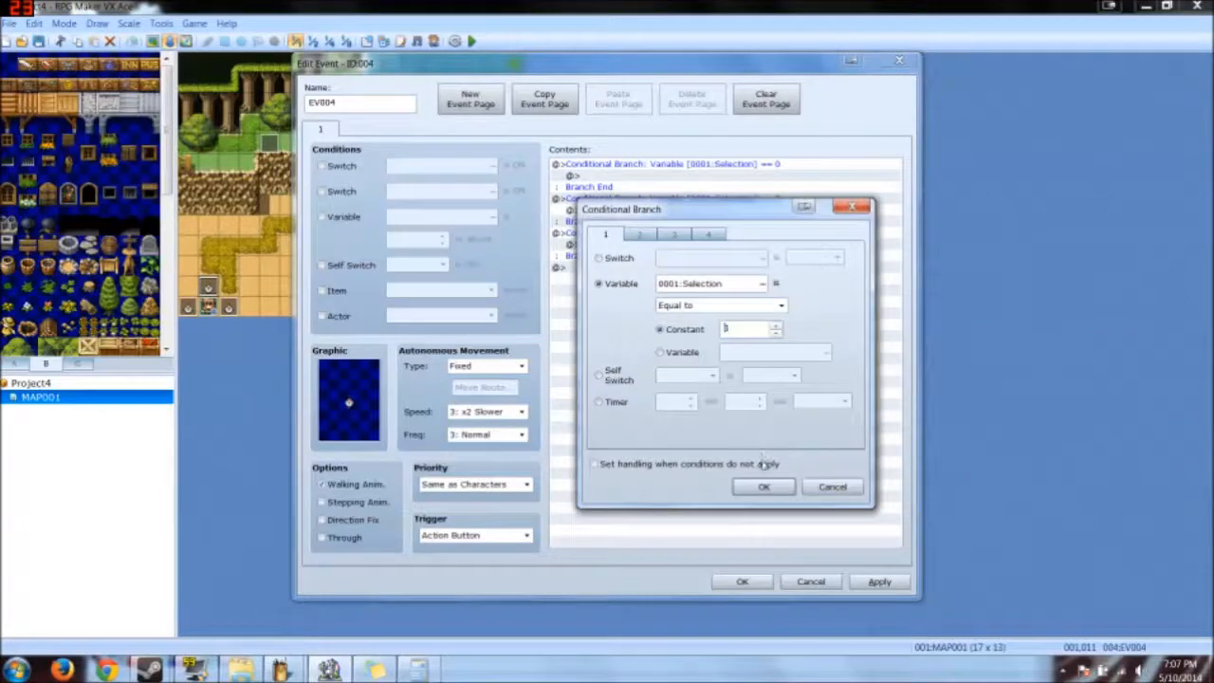
{"action": "left_click", "coordinate": [764, 487]}
{"action": "double_click", "coordinate": [703, 243]}
{"action": "left_click", "coordinate": [764, 486]}
Step: Add a Show Text command reading "YOU SELECTED NEW GAME~" inside the Selection == 0 branch
{"action": "left_click", "coordinate": [622, 188]}
{"action": "left_click", "coordinate": [626, 177]}
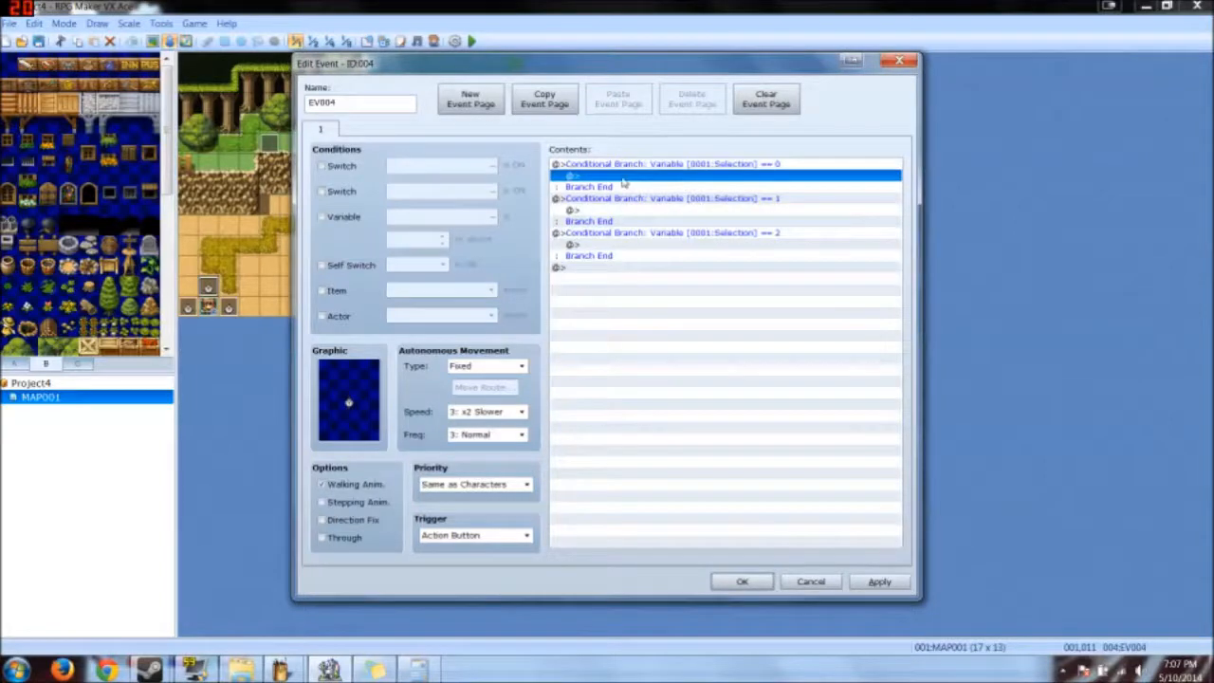
{"action": "double_click", "coordinate": [623, 178]}
{"action": "left_click", "coordinate": [611, 187]}
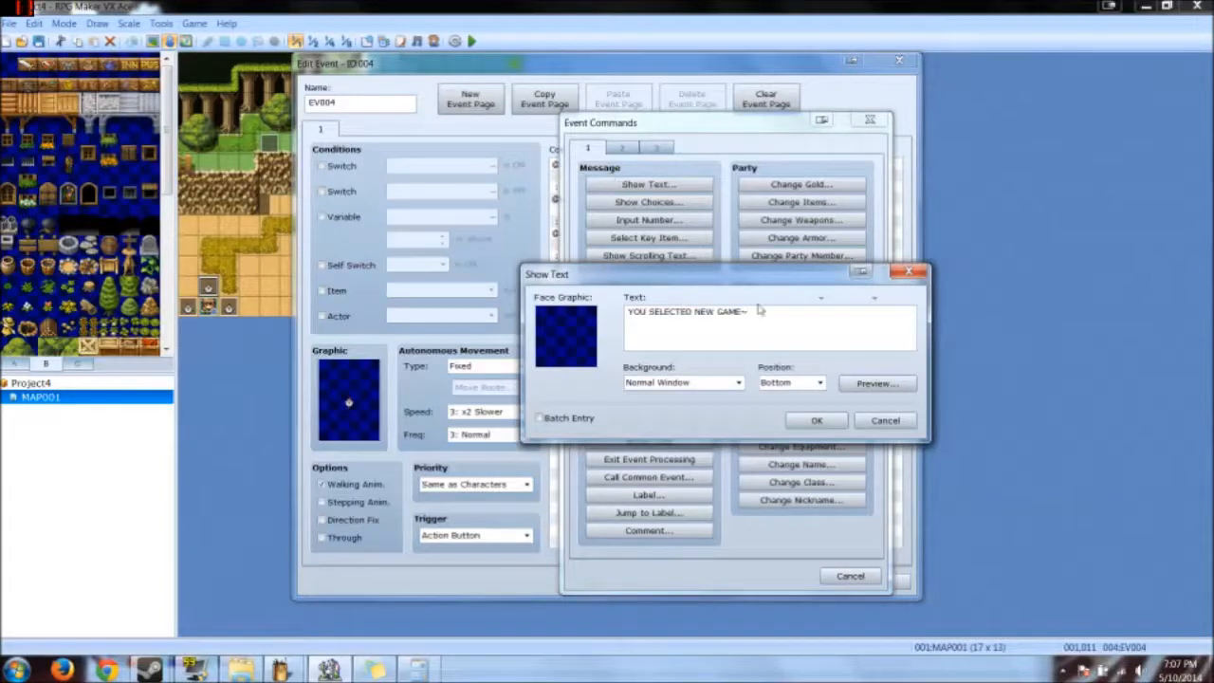
{"action": "left_click", "coordinate": [800, 421]}
Step: Copy the "YOU SELECTED NEW GAME~" text command into the Selection == 1 and Selection == 2 branches
{"action": "left_click", "coordinate": [653, 183]}
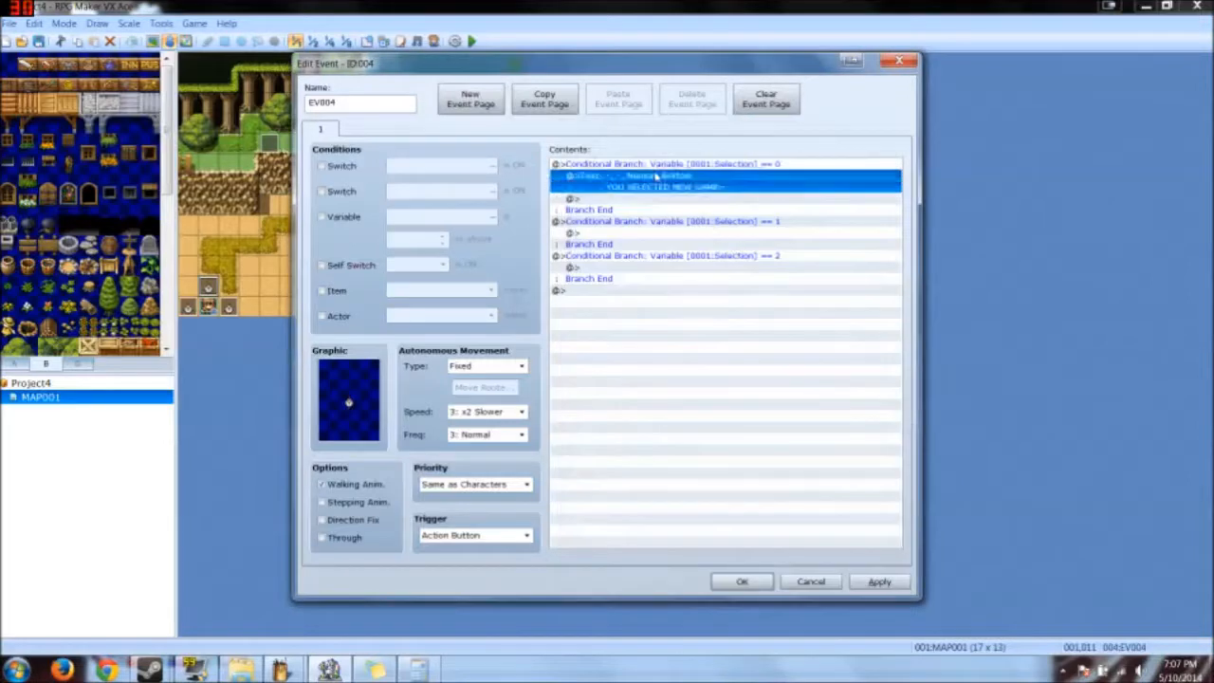
{"action": "key", "text": "ctrl+c"}
{"action": "left_click", "coordinate": [612, 232]}
{"action": "key", "text": "ctrl+v"}
{"action": "left_click", "coordinate": [609, 289]}
{"action": "key", "text": "ctrl+v"}
Step: Change the message in the Selection == 1 branch to "YOU SELECTED CONTINUE~"
{"action": "left_click", "coordinate": [659, 238]}
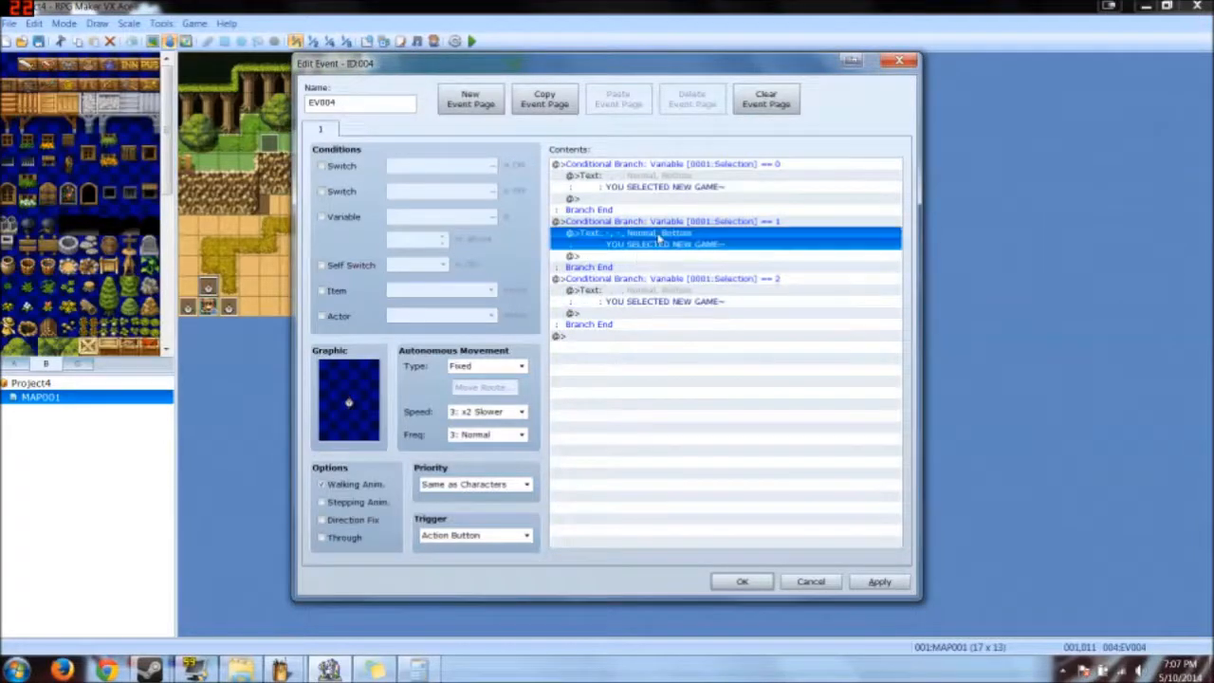
{"action": "double_click", "coordinate": [659, 237]}
{"action": "left_click_drag", "start_coordinate": [696, 312], "coordinate": [743, 312]}
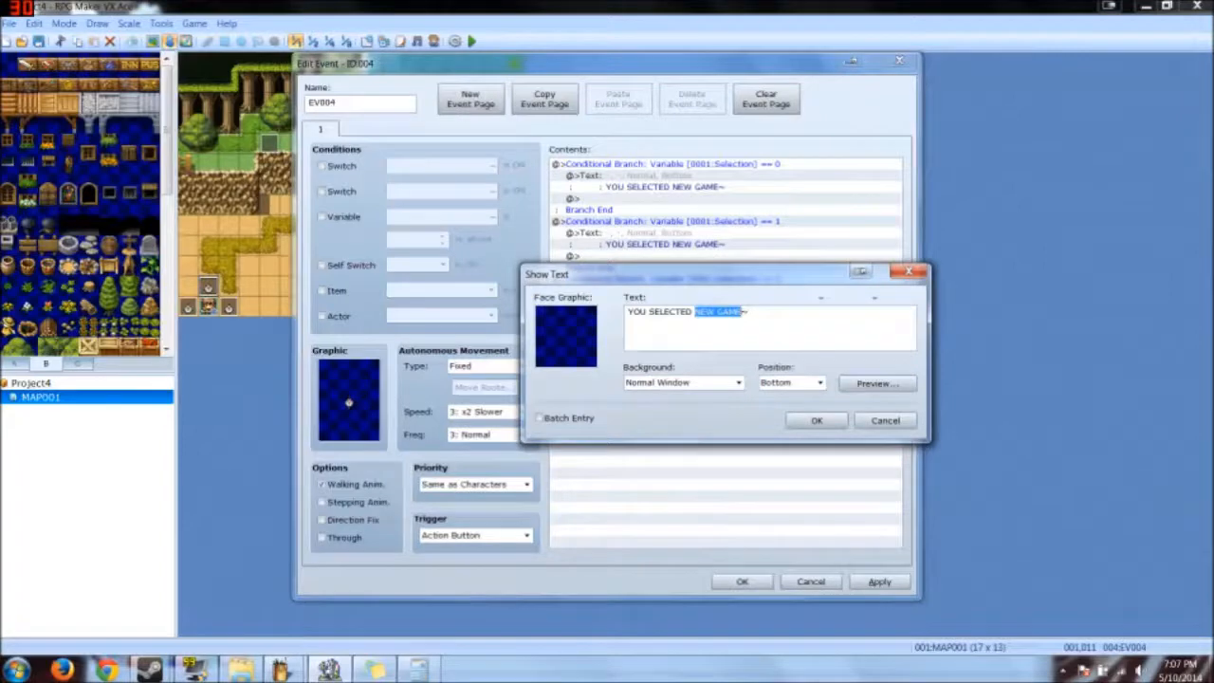
{"action": "type", "text": "CONTINU"}
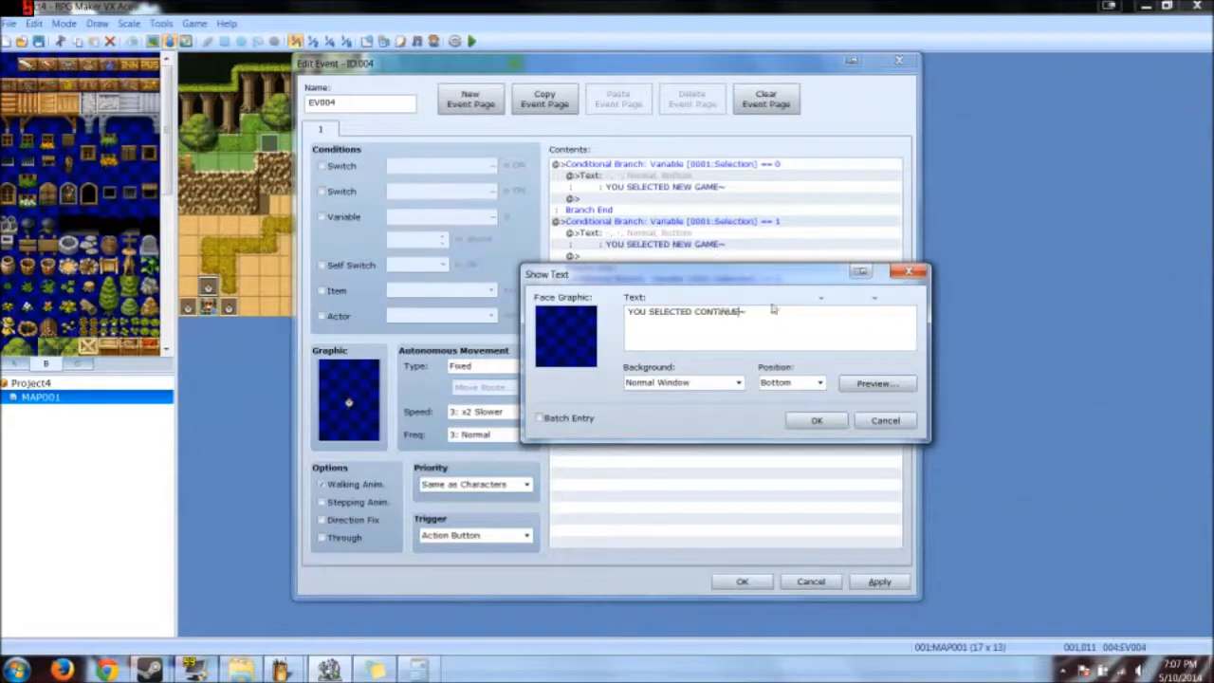
{"action": "left_click", "coordinate": [808, 420]}
Step: Change the message in the Selection == 2 branch to "YOU SELECTED Exit Game~" and save the event
{"action": "double_click", "coordinate": [672, 302]}
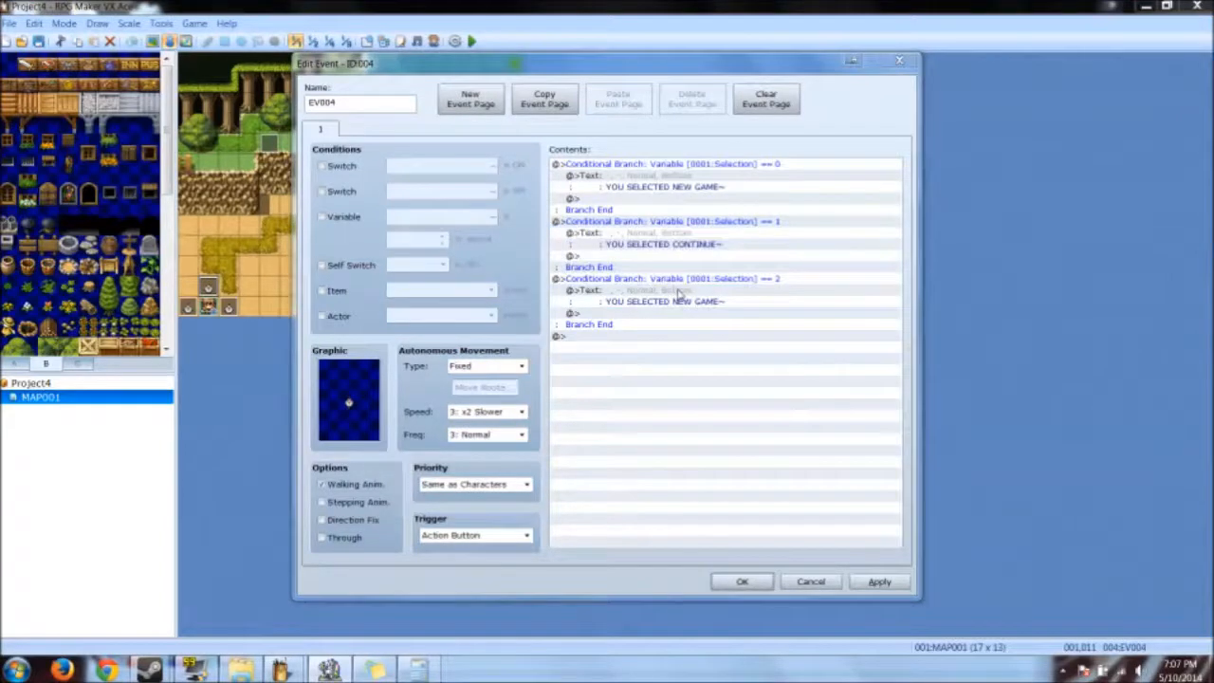
{"action": "left_click_drag", "start_coordinate": [741, 311], "coordinate": [624, 312]}
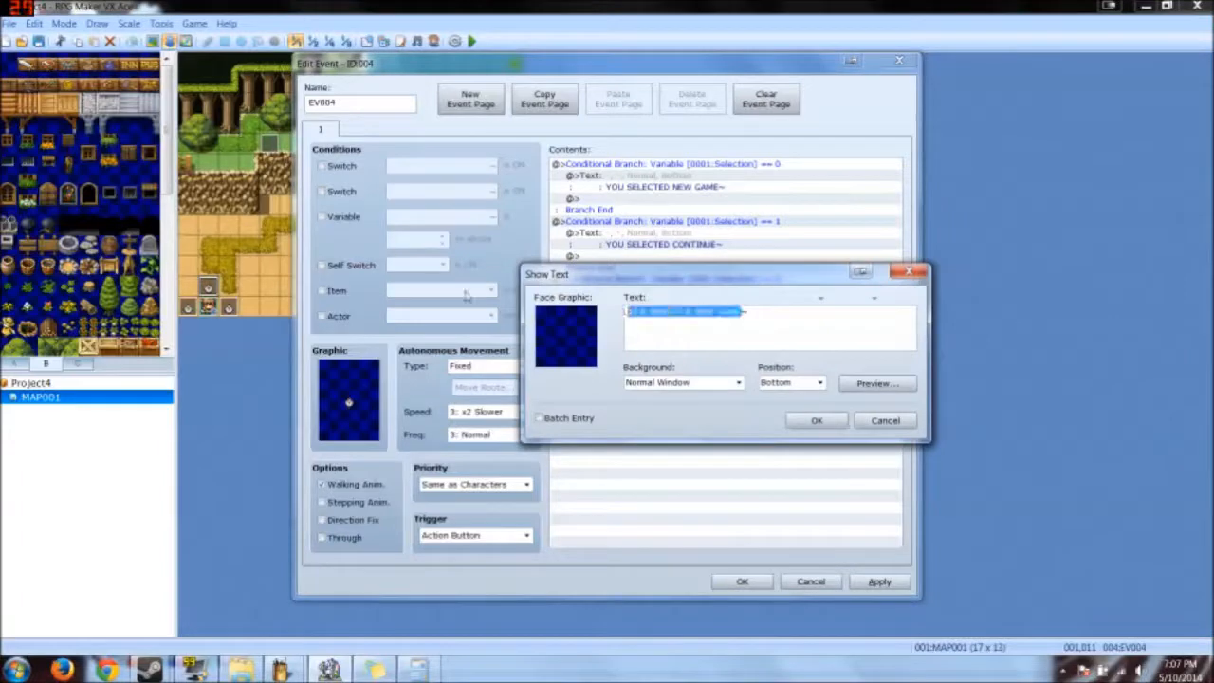
{"action": "left_click", "coordinate": [650, 311]}
{"action": "left_click_drag", "start_coordinate": [696, 311], "coordinate": [717, 311]}
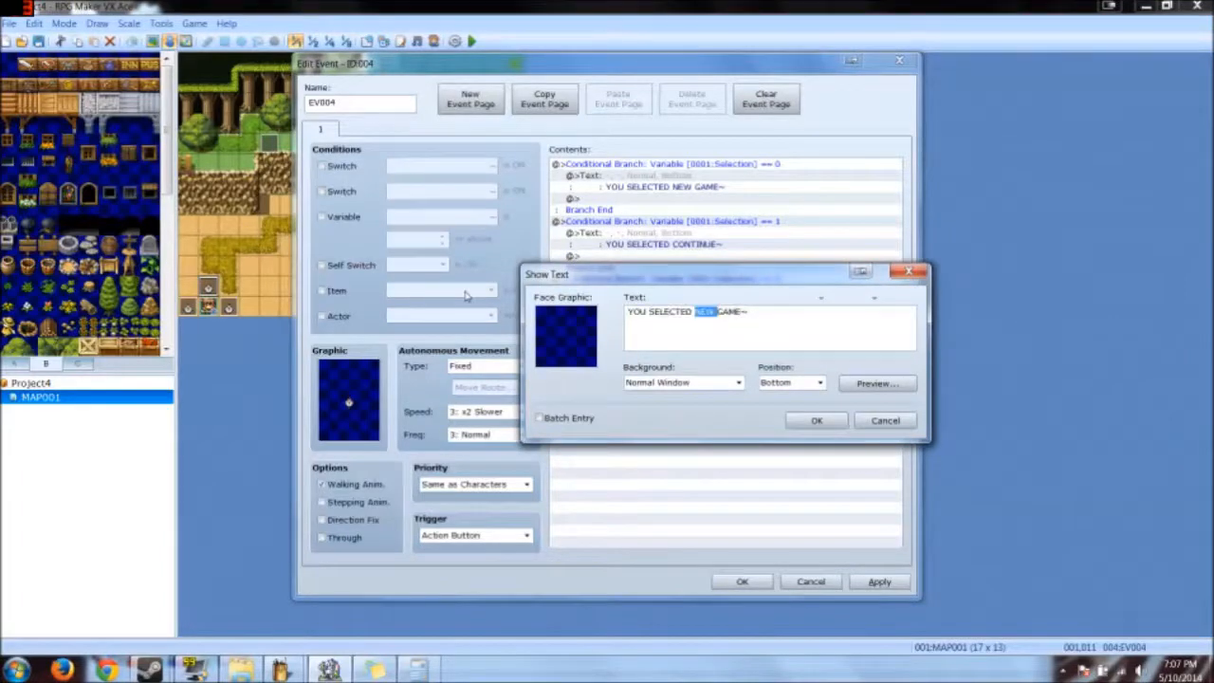
{"action": "key", "text": "shift+End"}
{"action": "type", "text": "Exit Game~"}
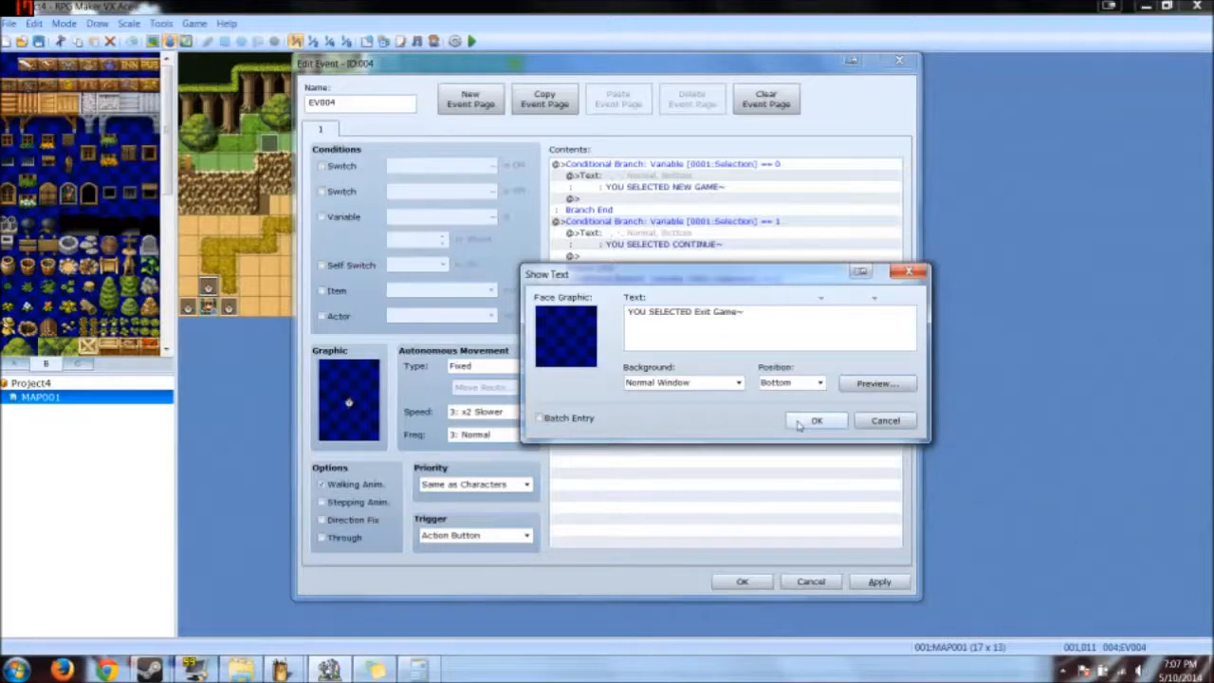
{"action": "left_click", "coordinate": [804, 420]}
{"action": "left_click_drag", "start_coordinate": [638, 80], "coordinate": [861, 81]}
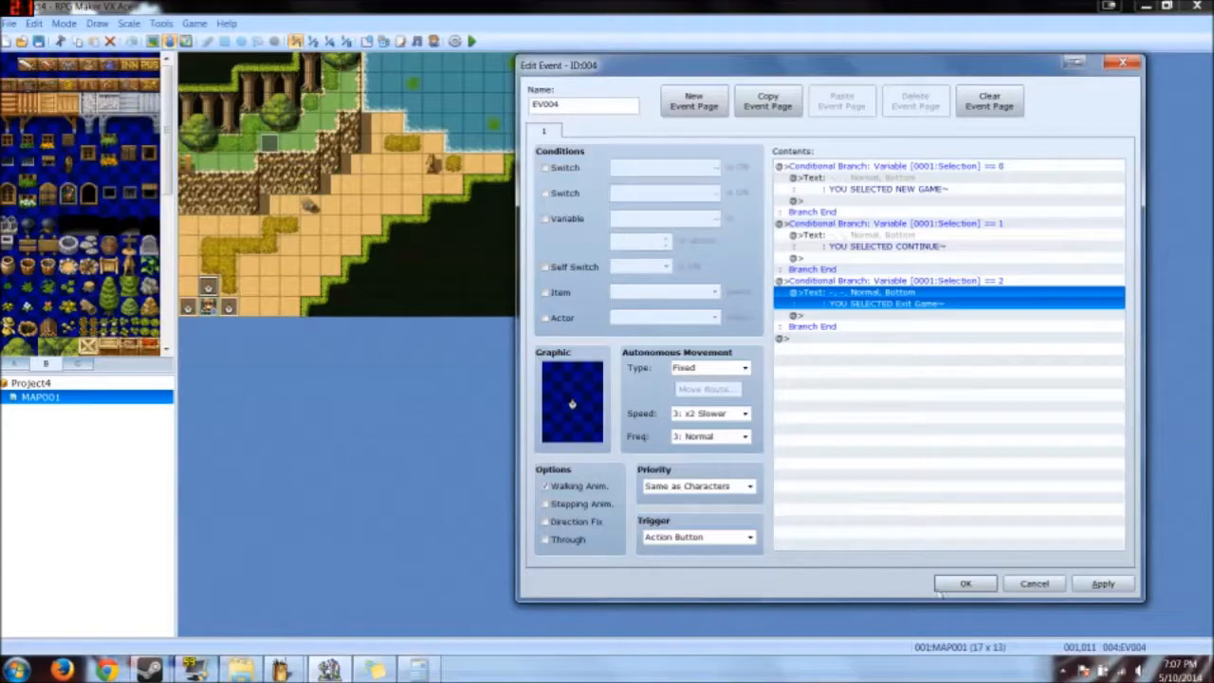
{"action": "left_click", "coordinate": [949, 584]}
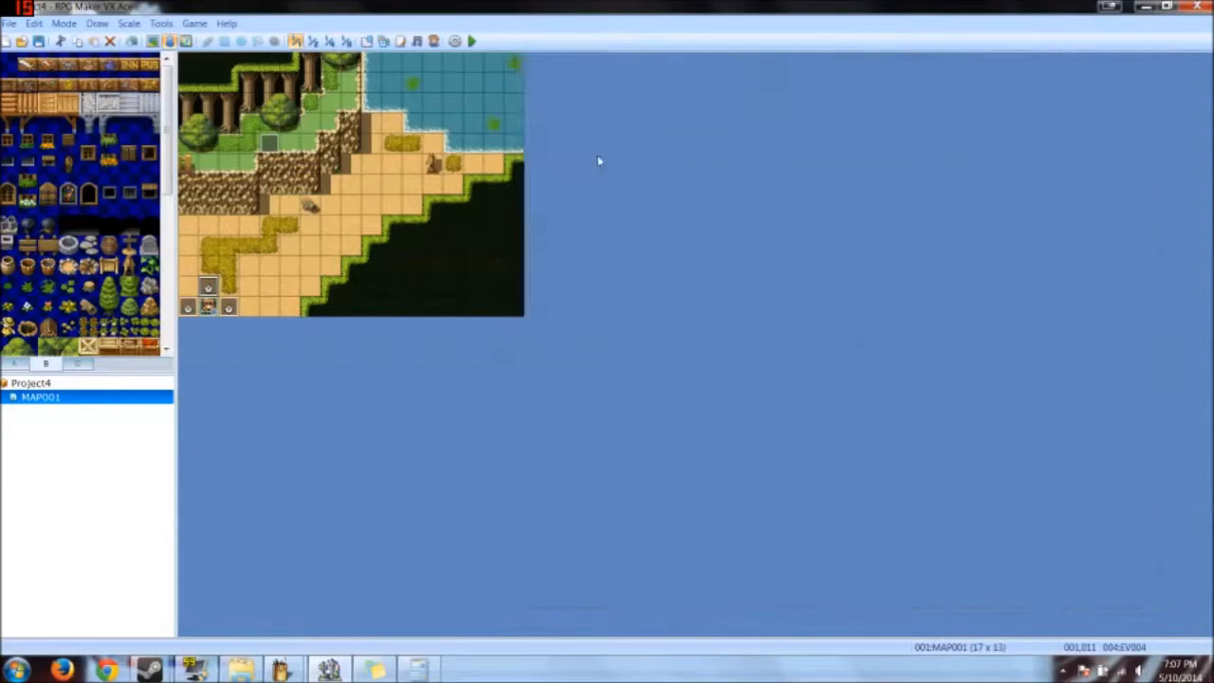
Step: Save and playtest the project, choose Continue on the title menu, and dismiss its message
{"action": "left_click", "coordinate": [471, 40]}
{"action": "key", "text": "Return"}
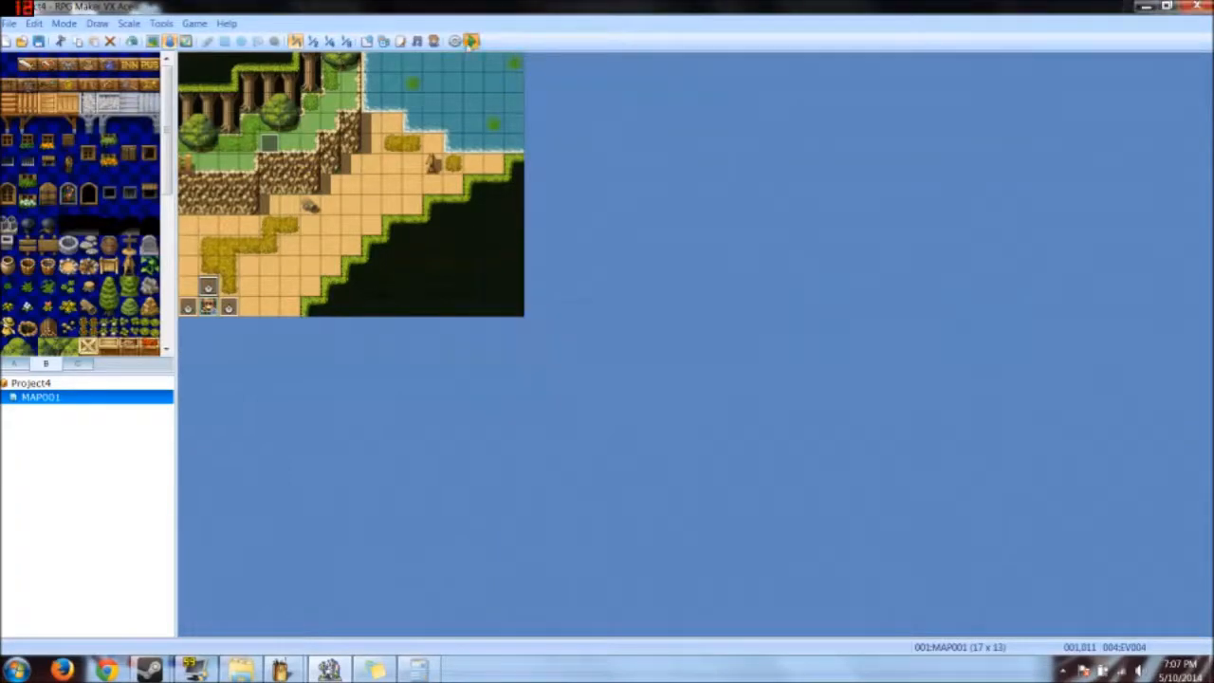
{"action": "key", "text": "Return"}
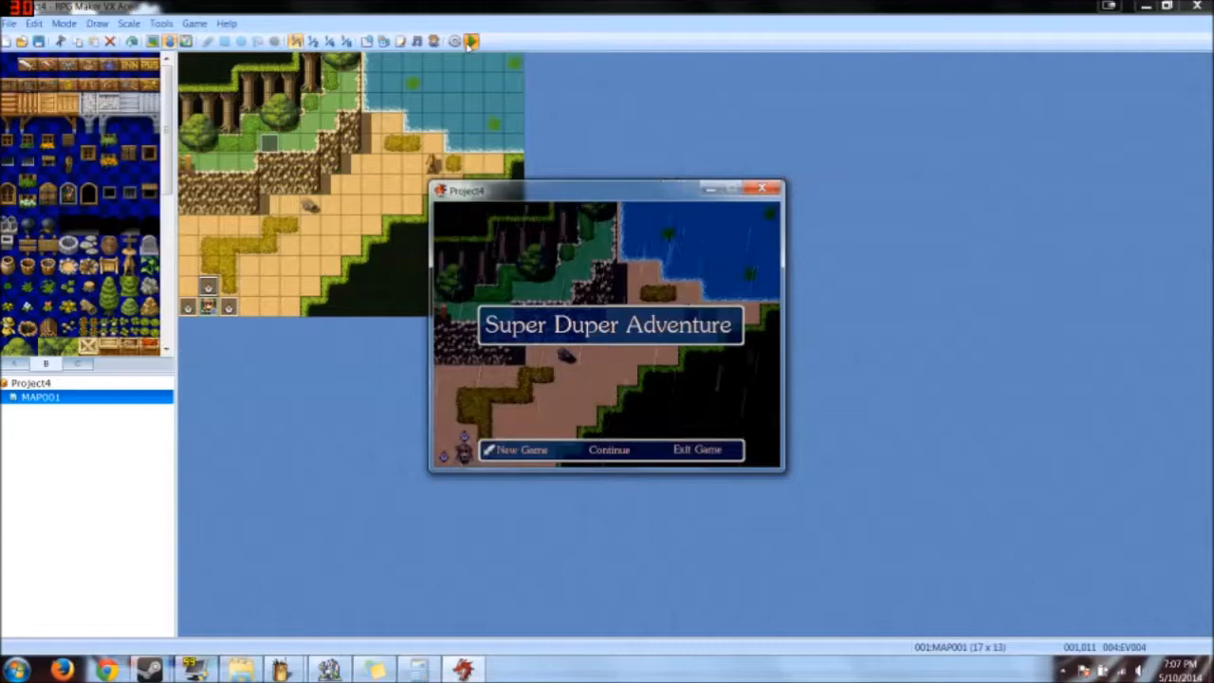
{"action": "key", "text": "Right"}
{"action": "key", "text": "Return"}
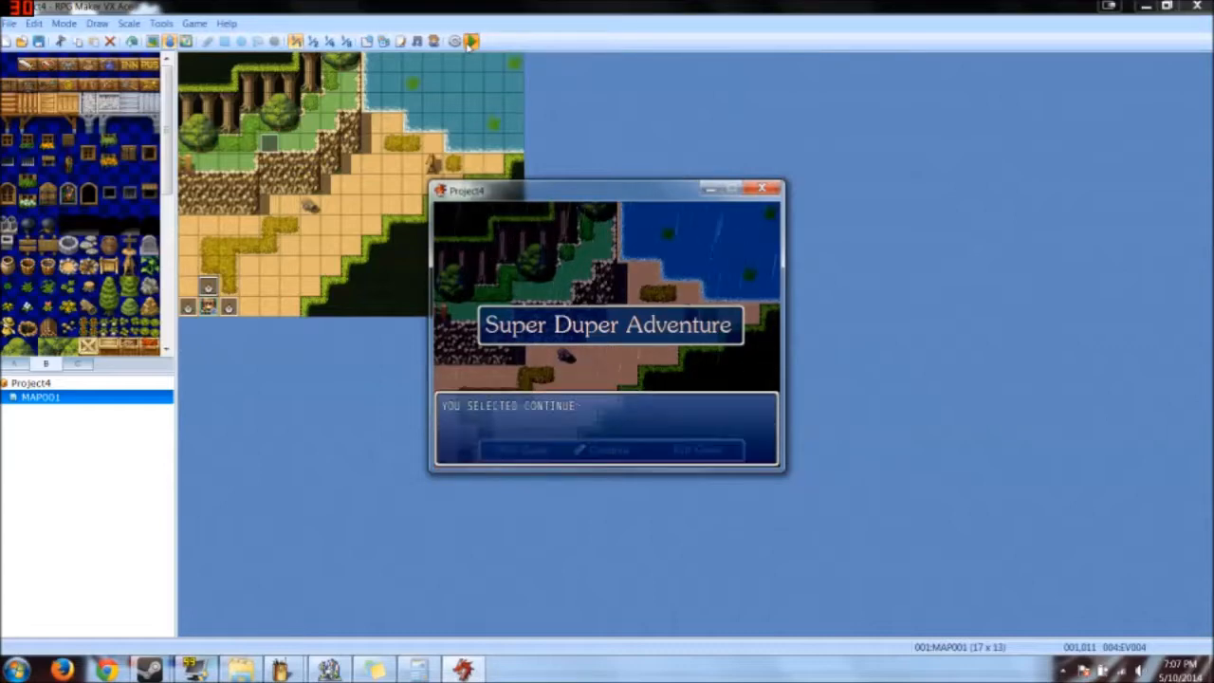
{"action": "key", "text": "Return"}
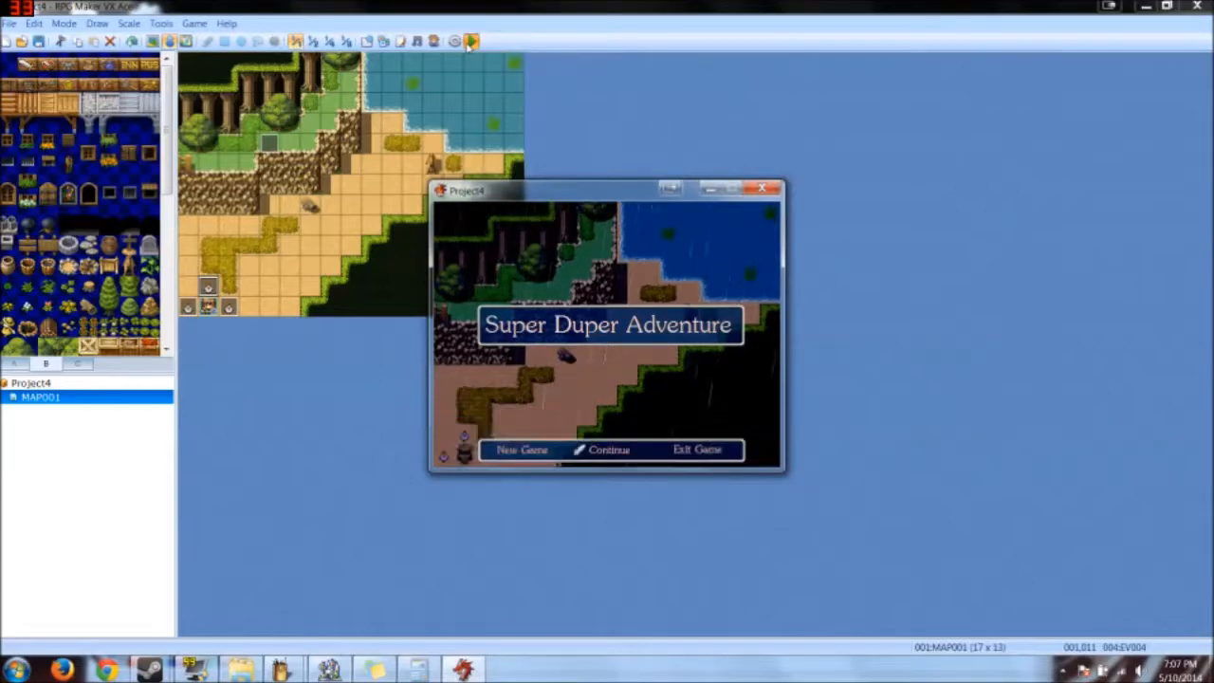
Step: Test the New Game option on the title menu, dismiss its message, and test Exit Game
{"action": "key", "text": "Left"}
{"action": "key", "text": "Return"}
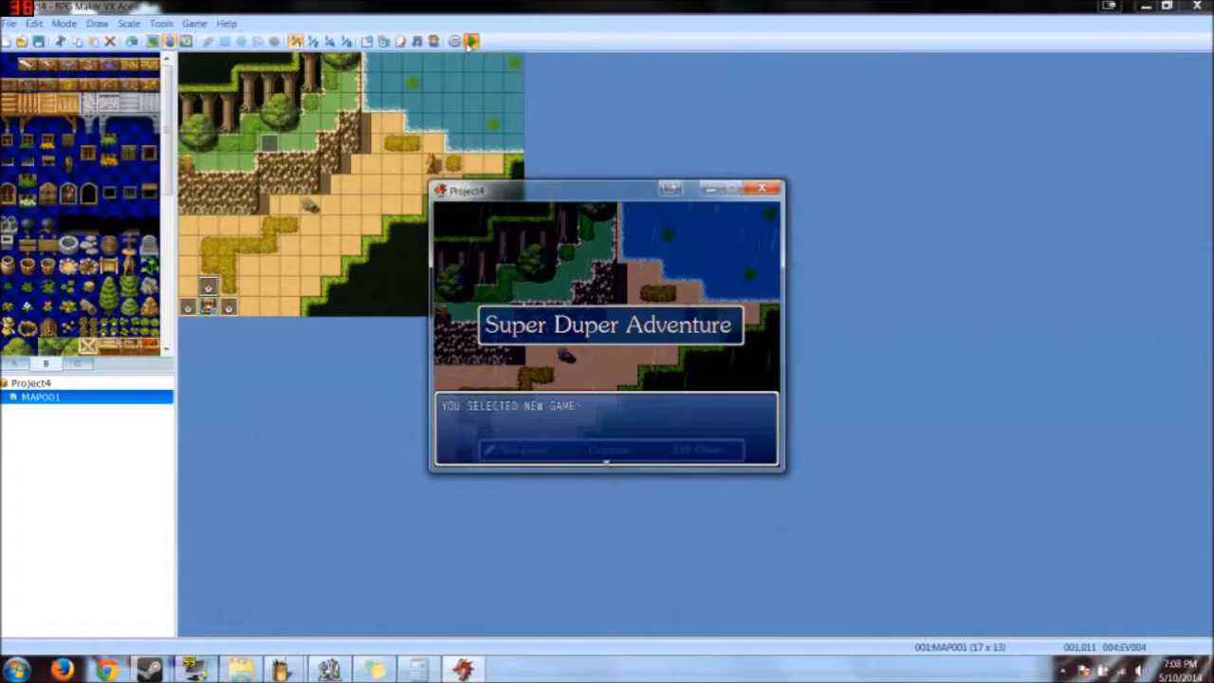
{"action": "key", "text": "Return"}
{"action": "key", "text": "Right"}
{"action": "key", "text": "Right"}
{"action": "key", "text": "Return"}
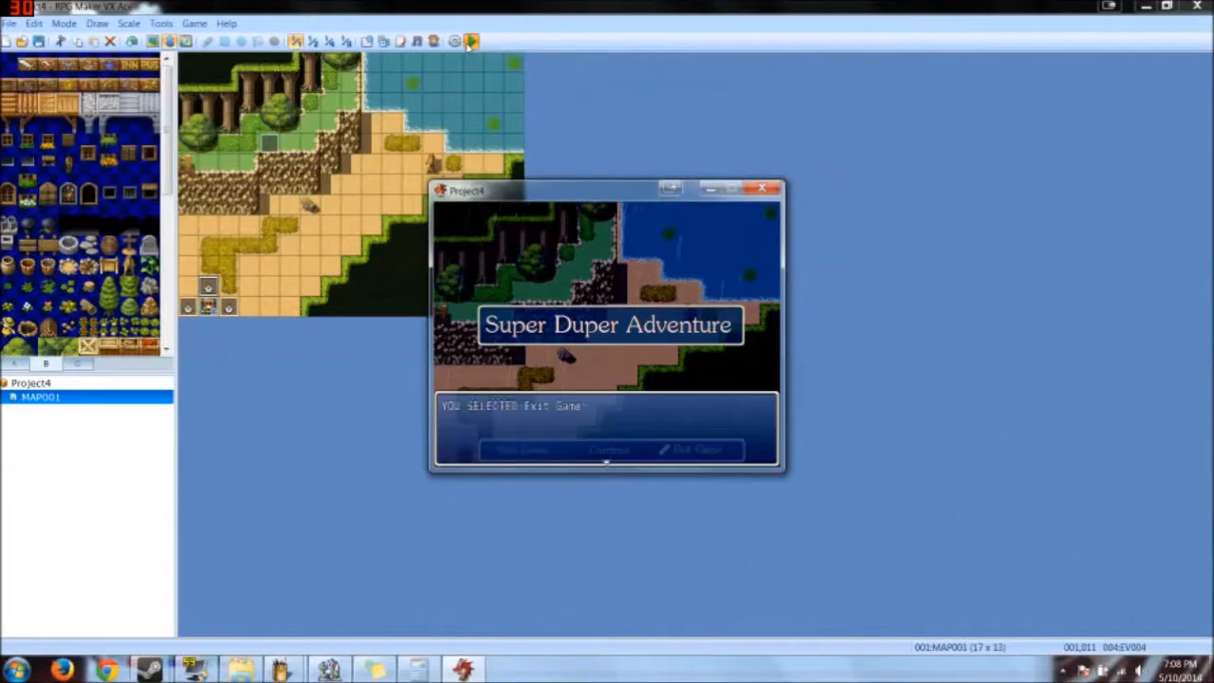
Step: Dismiss the Exit Game message and move the title menu cursor to Continue and back to New Game
{"action": "key", "text": "Return"}
{"action": "key", "text": "Left"}
{"action": "key", "text": "Left"}
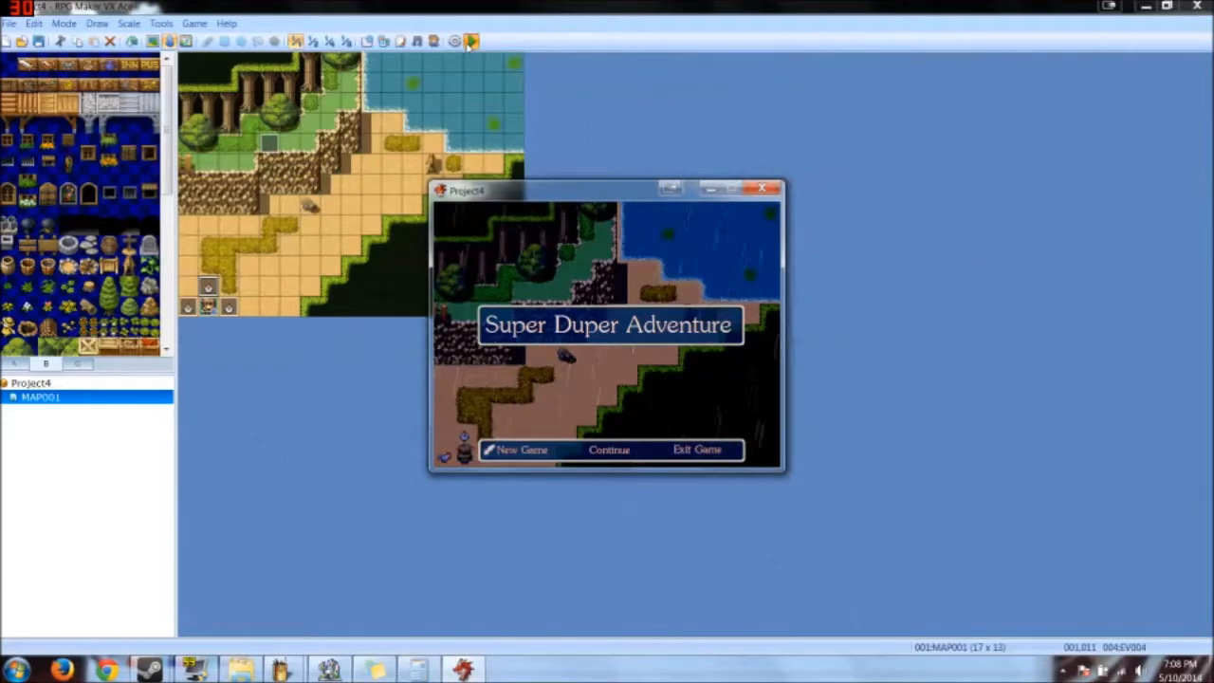
{"action": "key", "text": "Right"}
{"action": "key", "text": "Left"}
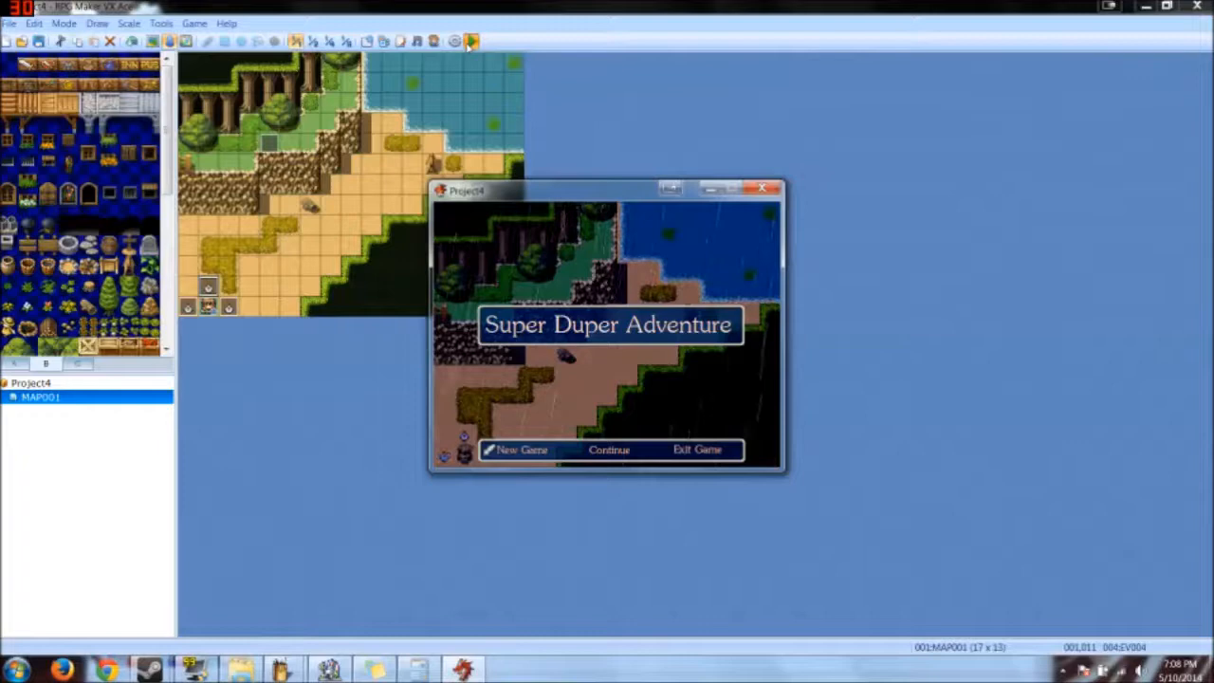
Step: Retest New Game, Continue and Exit Game in turn on the title menu, dismiss their messages, and end the playtest
{"action": "key", "text": "Return"}
{"action": "key", "text": "Return"}
{"action": "key", "text": "Right"}
{"action": "key", "text": "Return"}
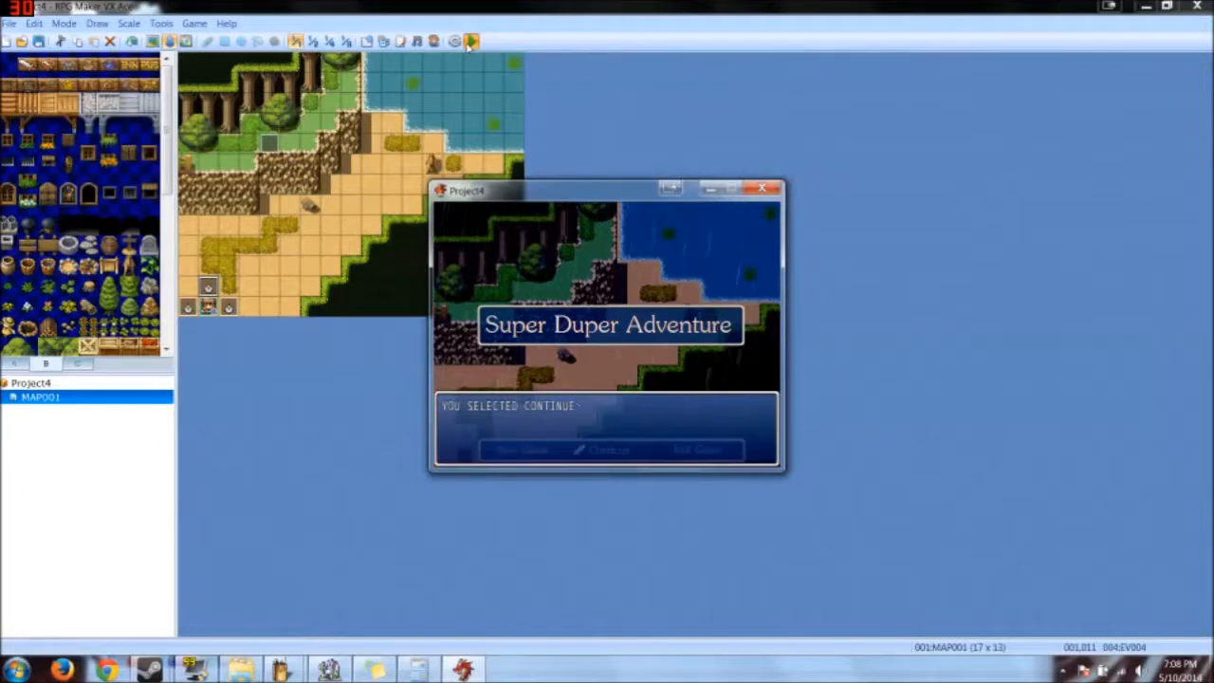
{"action": "key", "text": "Return"}
{"action": "key", "text": "Right"}
{"action": "key", "text": "Return"}
{"action": "key", "text": "Return"}
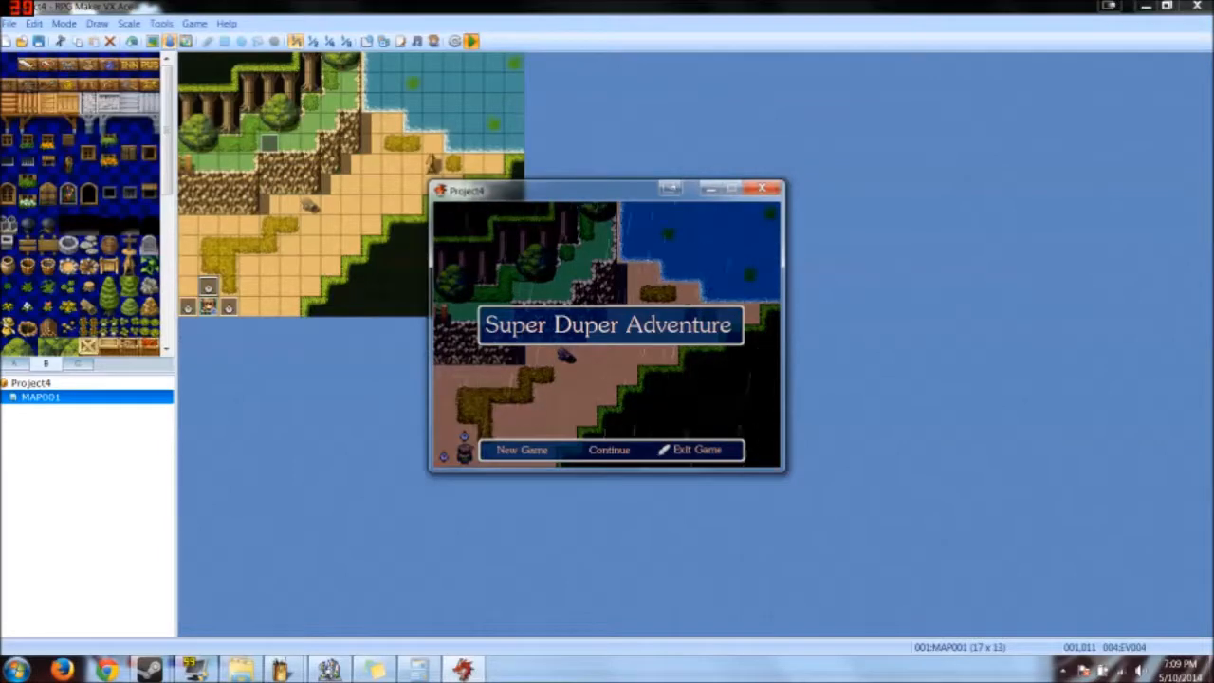
{"action": "key", "text": "Return"}
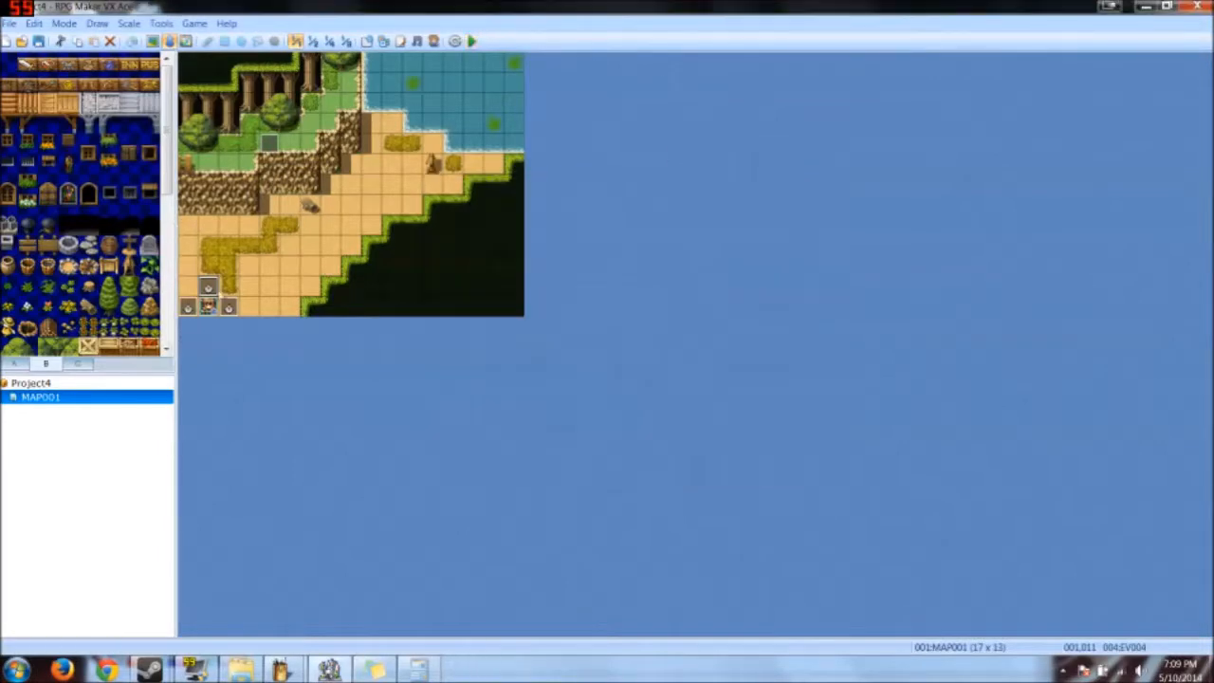
Step: Review the messages in the three Selection branches of the event above the player start on MAP001
{"action": "double_click", "coordinate": [209, 287]}
{"action": "left_click", "coordinate": [619, 188]}
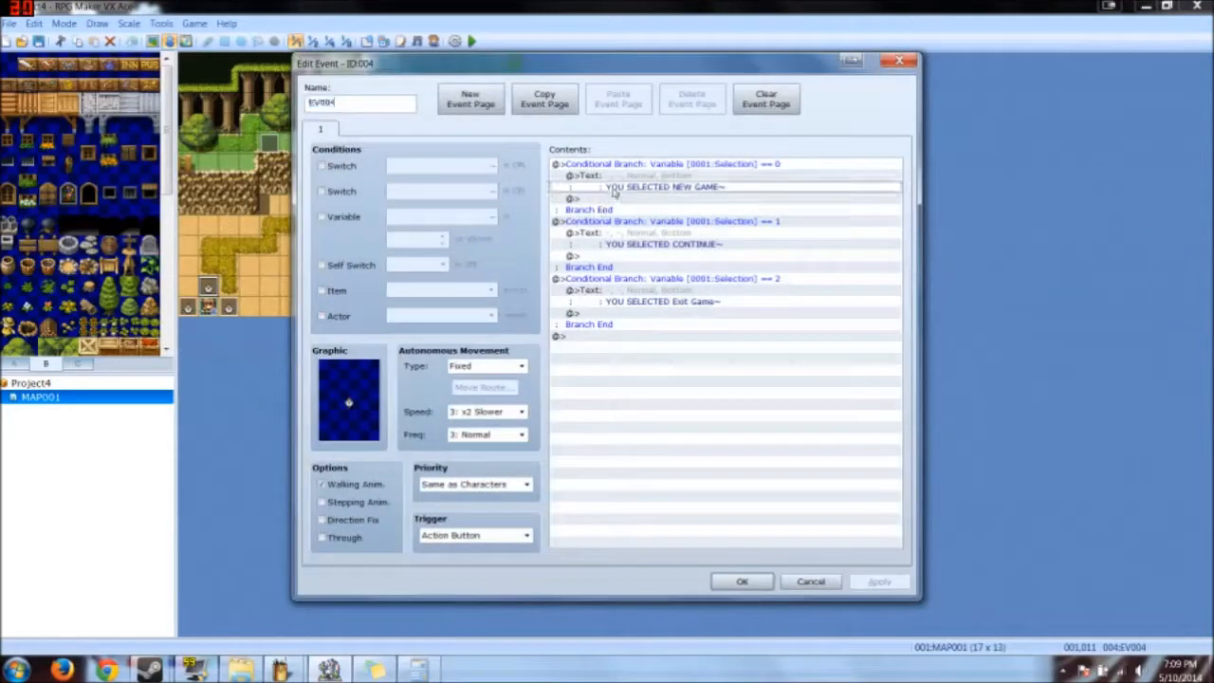
{"action": "left_click", "coordinate": [618, 236]}
{"action": "left_click", "coordinate": [610, 280]}
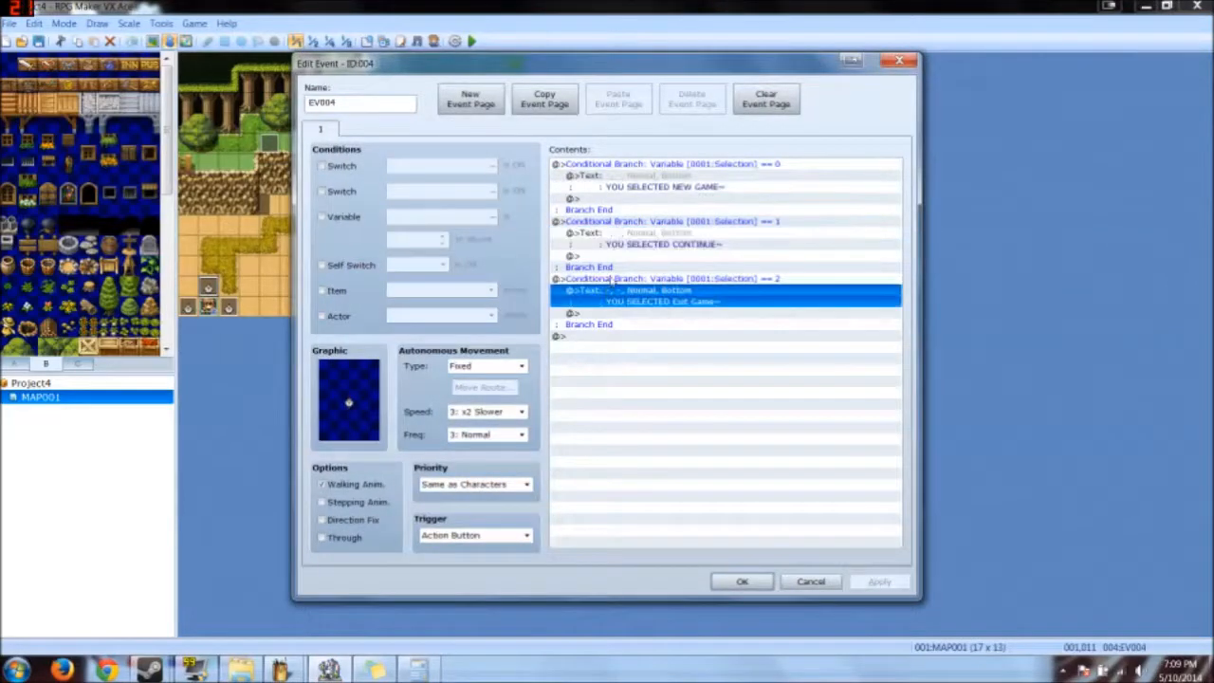
{"action": "left_click", "coordinate": [742, 581]}
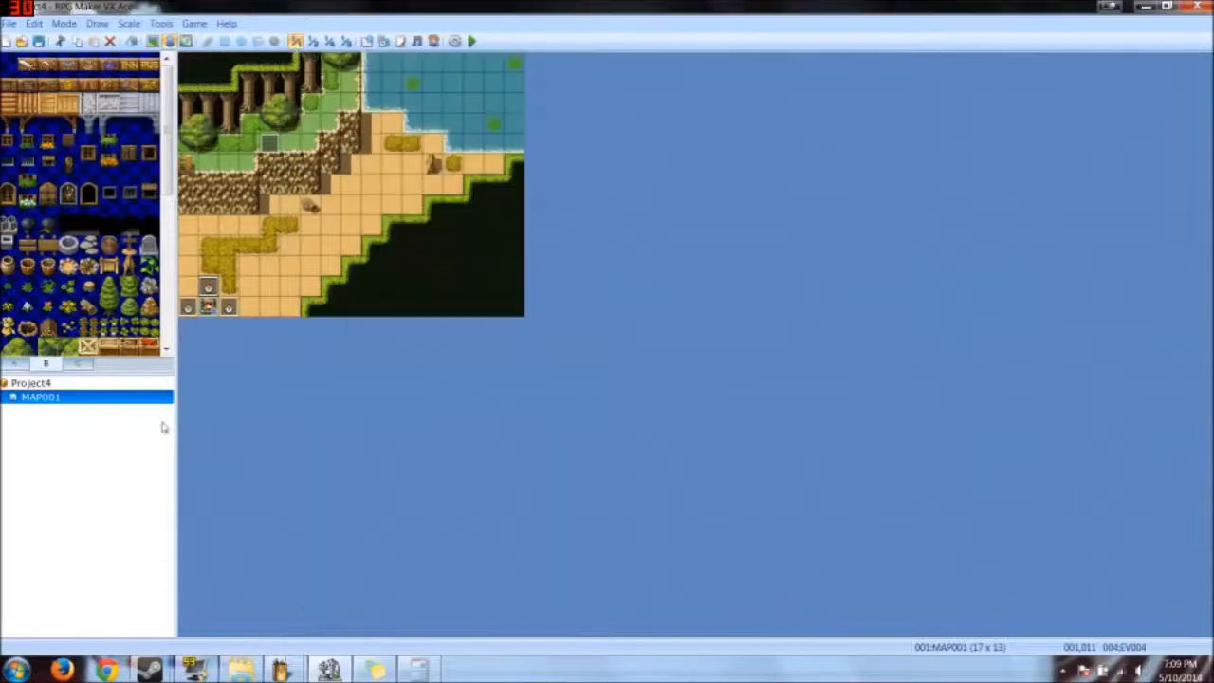
Step: Create a new 17 x 13 map named MAP002 under Project4 with the Field tileset
{"action": "left_click", "coordinate": [99, 382]}
{"action": "right_click", "coordinate": [98, 382]}
{"action": "left_click", "coordinate": [123, 395]}
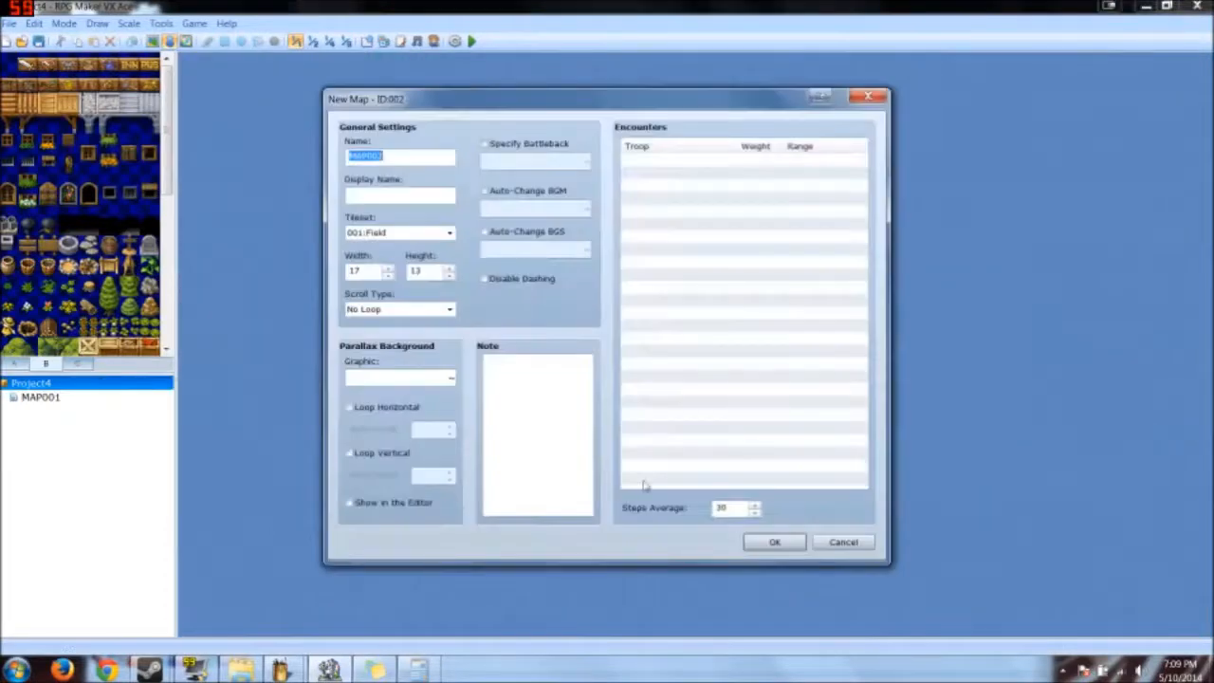
{"action": "left_click", "coordinate": [769, 542]}
Step: Reopen event EV004 on MAP001 and delete the New Game message from the Selection == 0 branch
{"action": "left_click", "coordinate": [55, 398]}
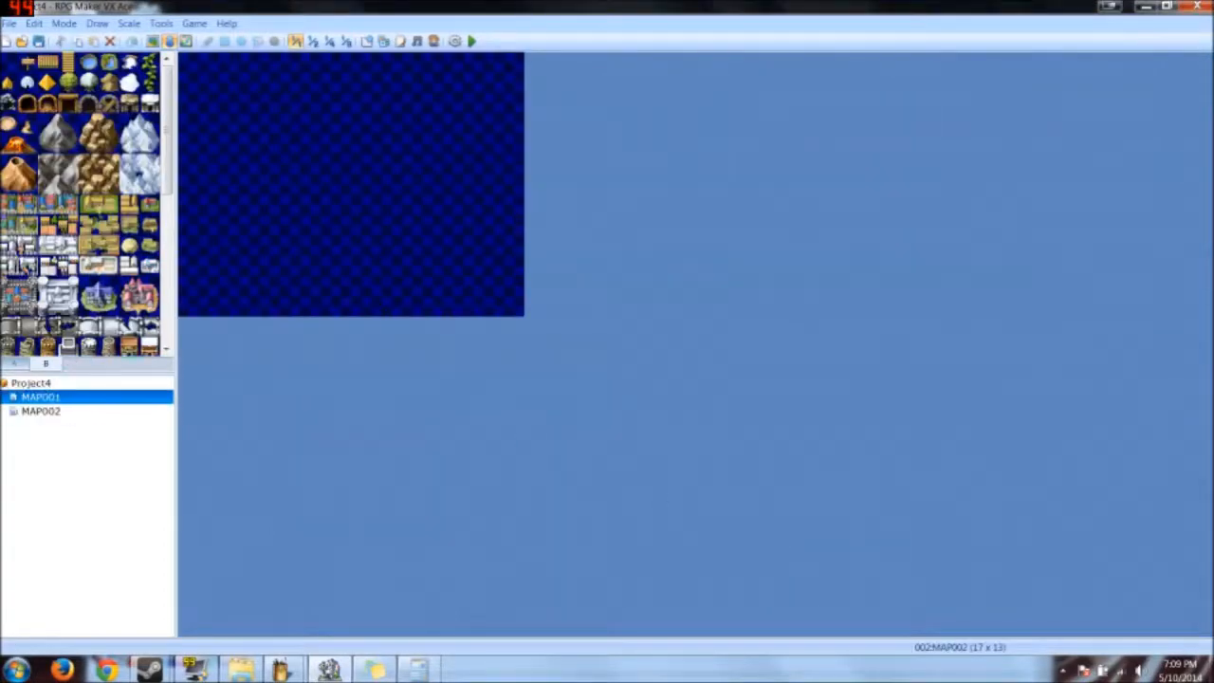
{"action": "double_click", "coordinate": [208, 287]}
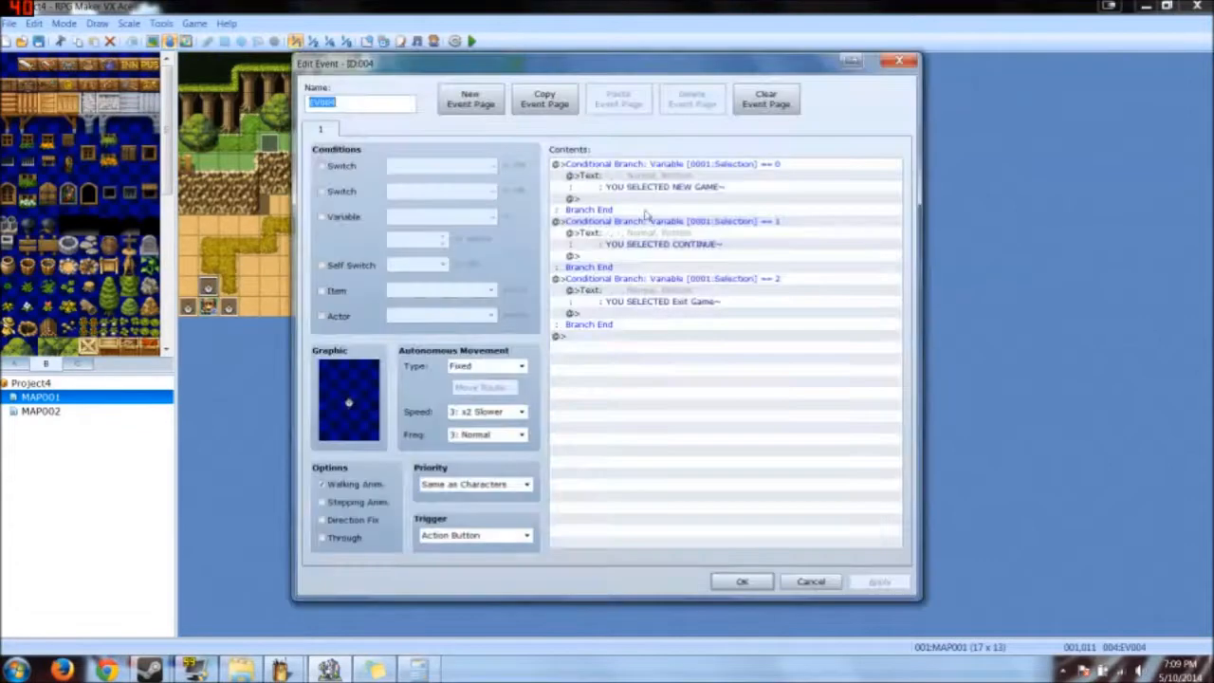
{"action": "left_click", "coordinate": [664, 186]}
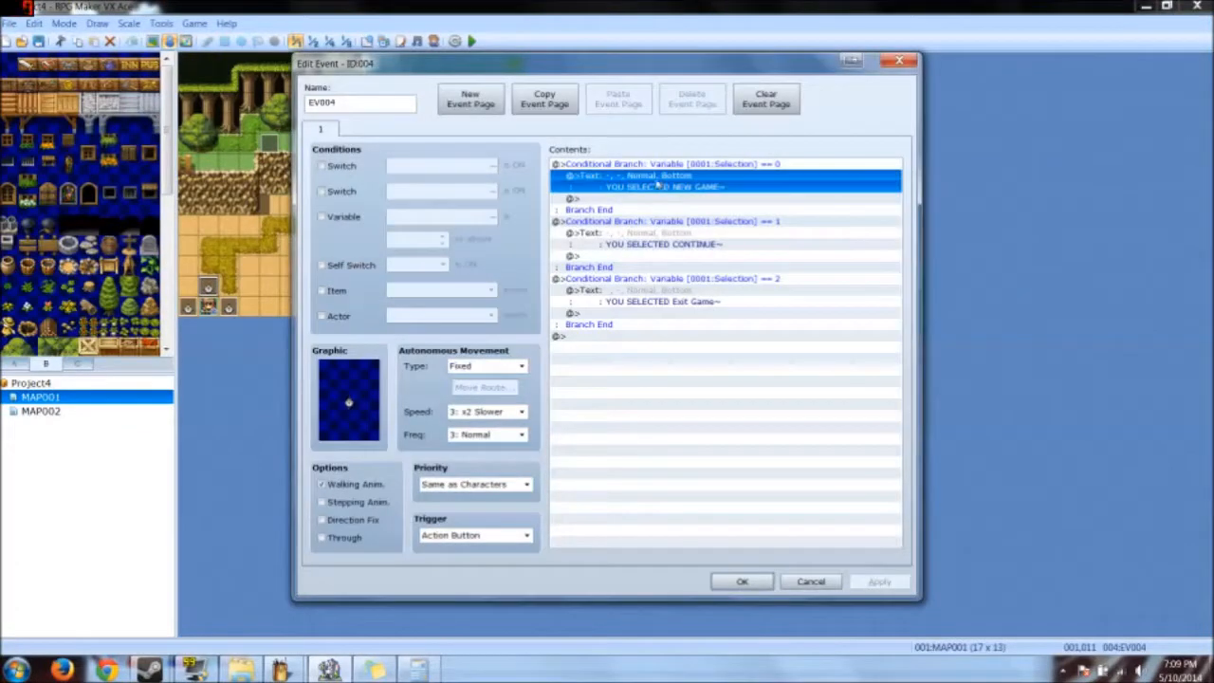
{"action": "key", "text": "Delete"}
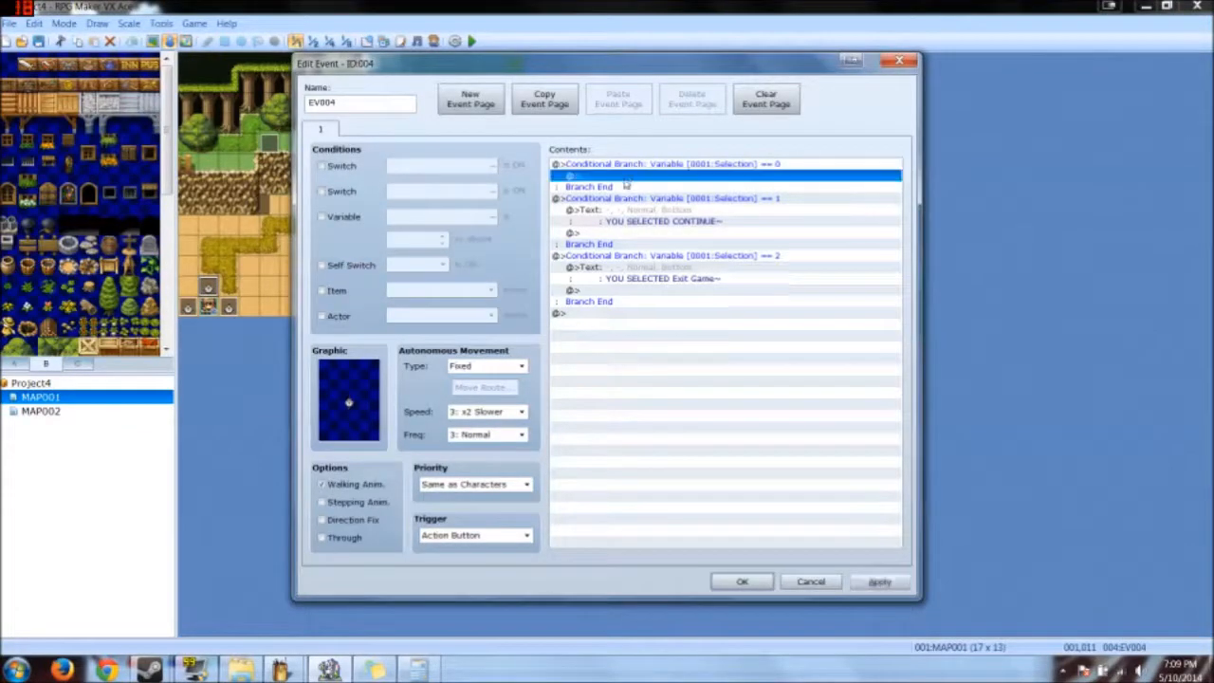
Step: Add a Transfer Player command to the Selection == 0 branch with MAP002 (007,007) as the destination
{"action": "double_click", "coordinate": [635, 180]}
{"action": "left_click", "coordinate": [622, 148]}
{"action": "left_click", "coordinate": [648, 184]}
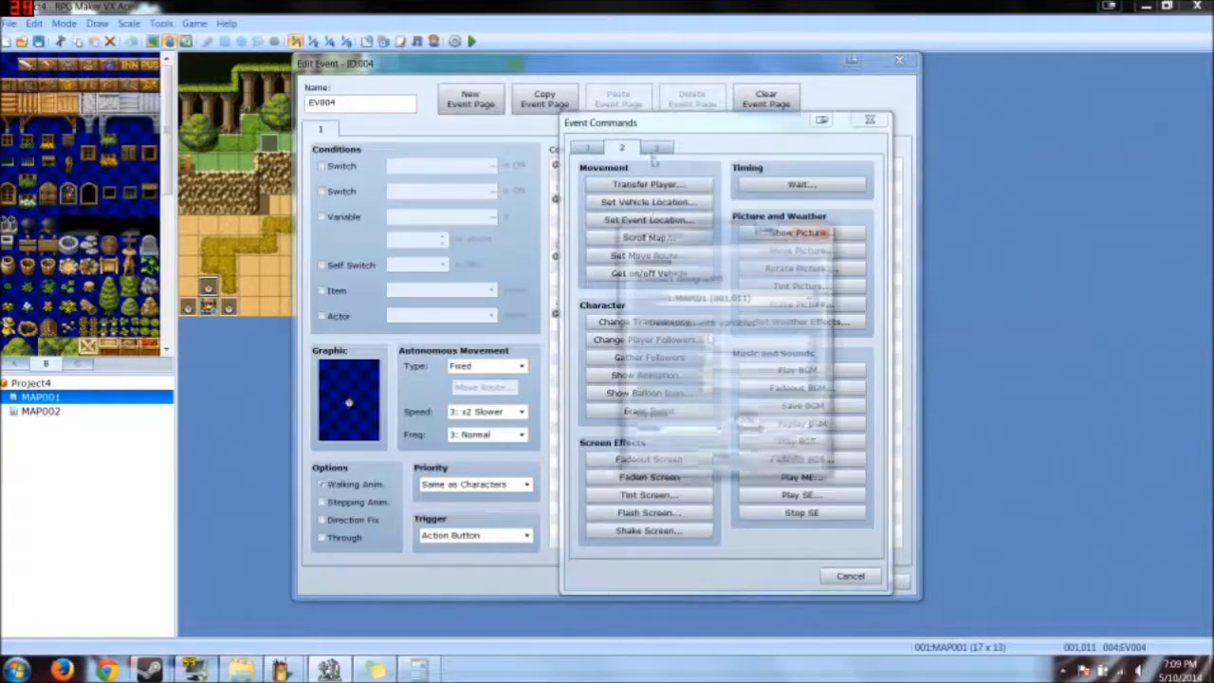
{"action": "left_click", "coordinate": [806, 300]}
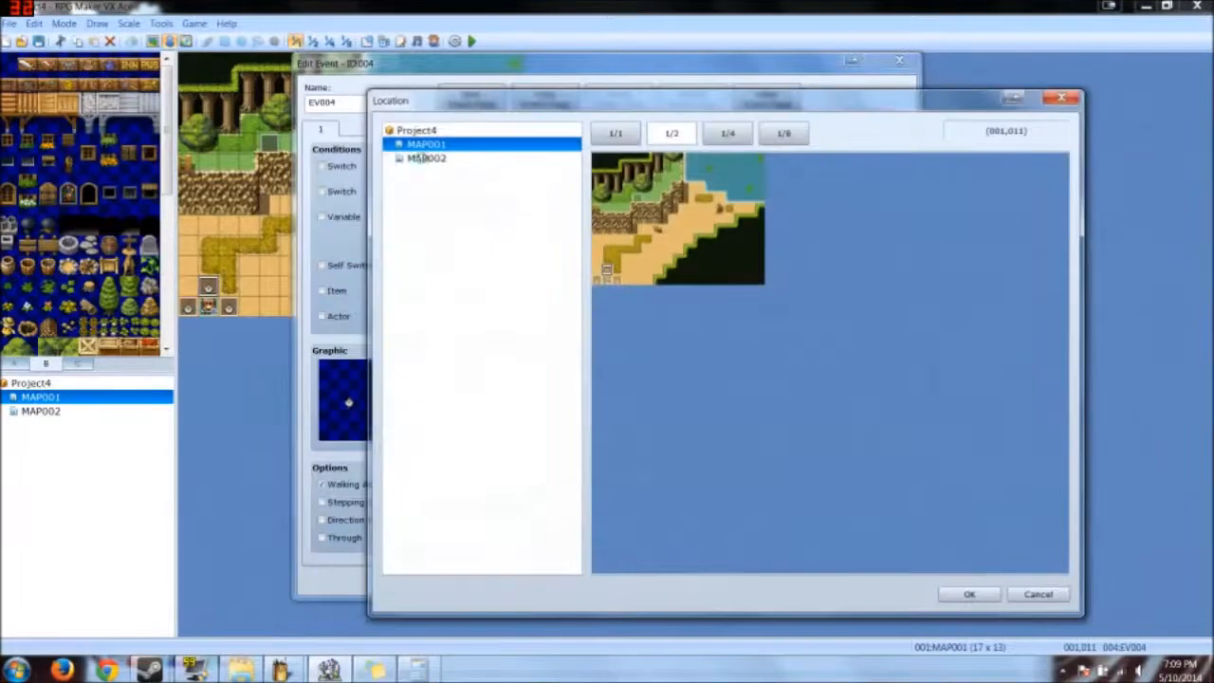
{"action": "left_click", "coordinate": [424, 159]}
{"action": "left_click", "coordinate": [670, 228]}
{"action": "left_click", "coordinate": [968, 594]}
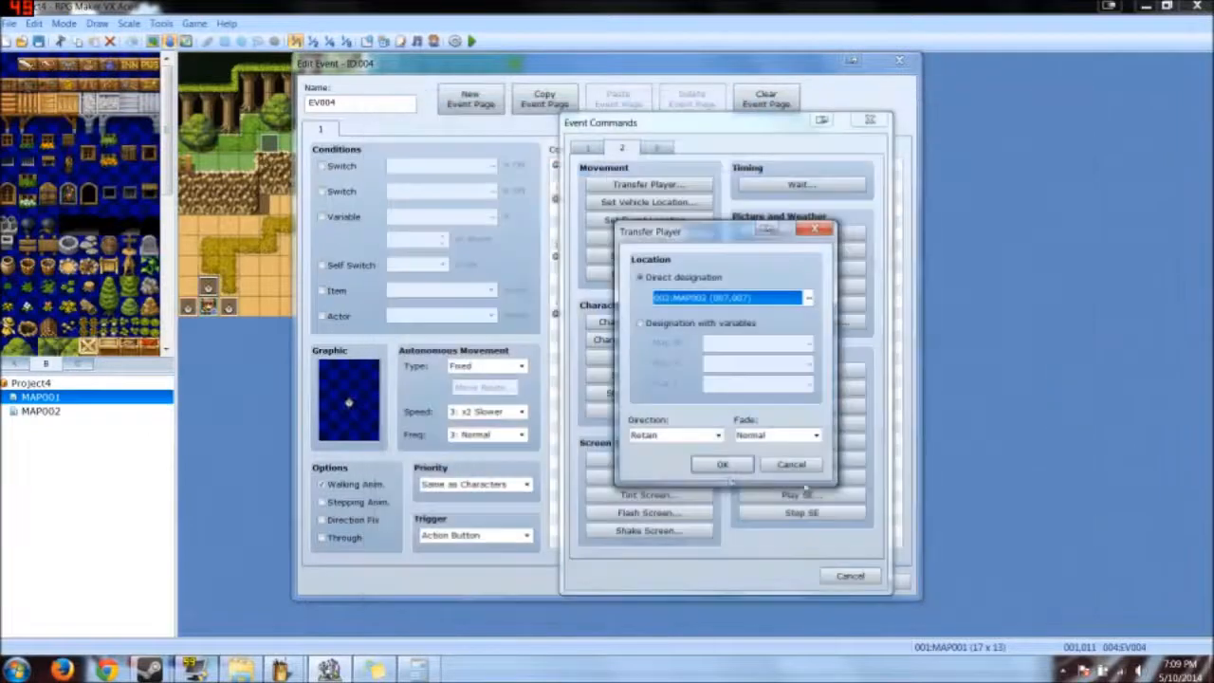
{"action": "left_click", "coordinate": [722, 464]}
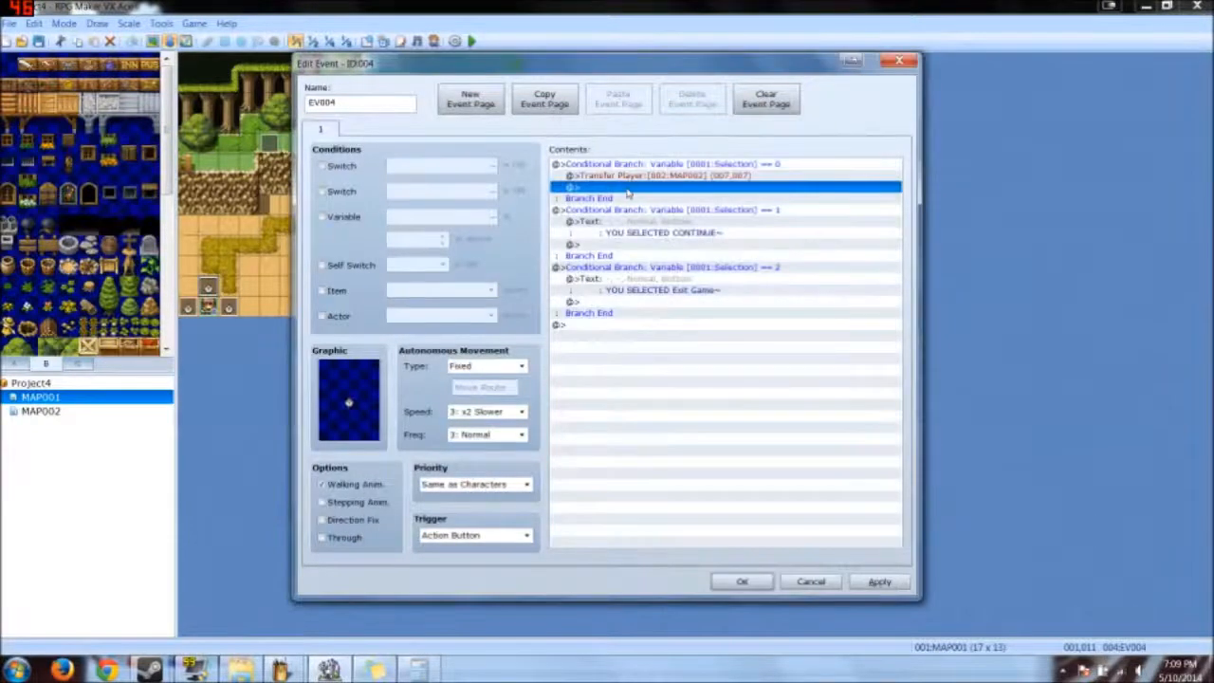
Step: Add a Set Move Route for the player below the transfer that changes the graphic to the first Actor3 character
{"action": "double_click", "coordinate": [627, 189]}
{"action": "left_click", "coordinate": [652, 148]}
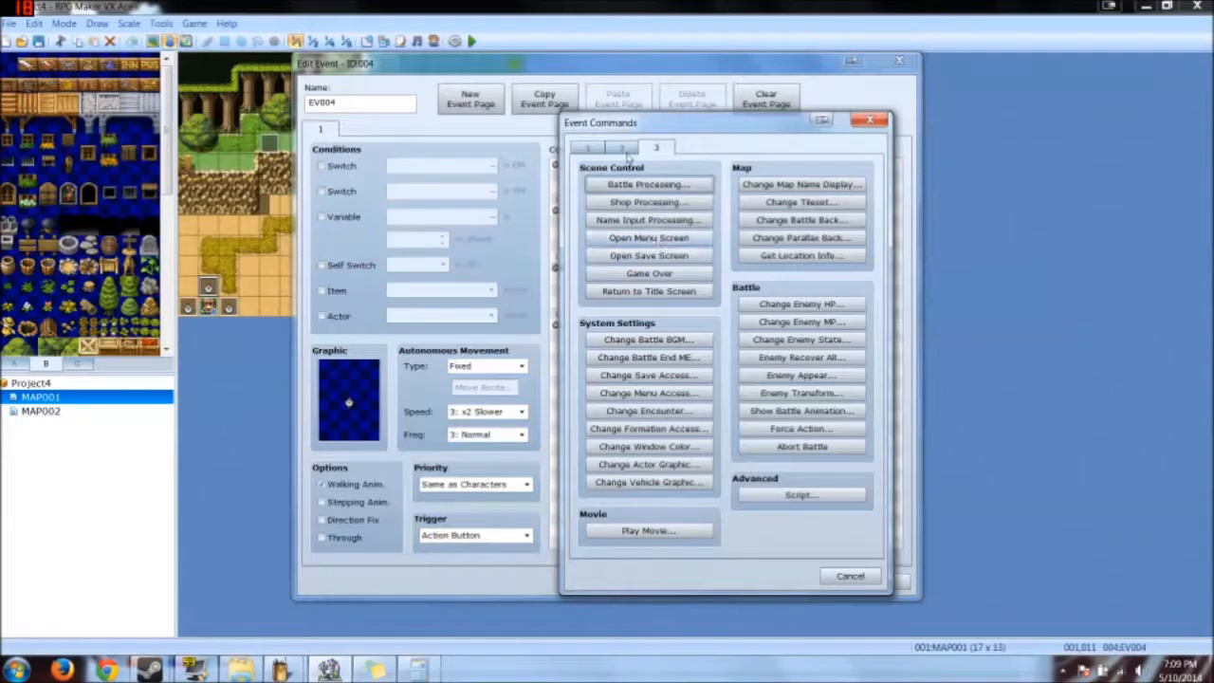
{"action": "left_click", "coordinate": [593, 148]}
{"action": "left_click", "coordinate": [622, 148]}
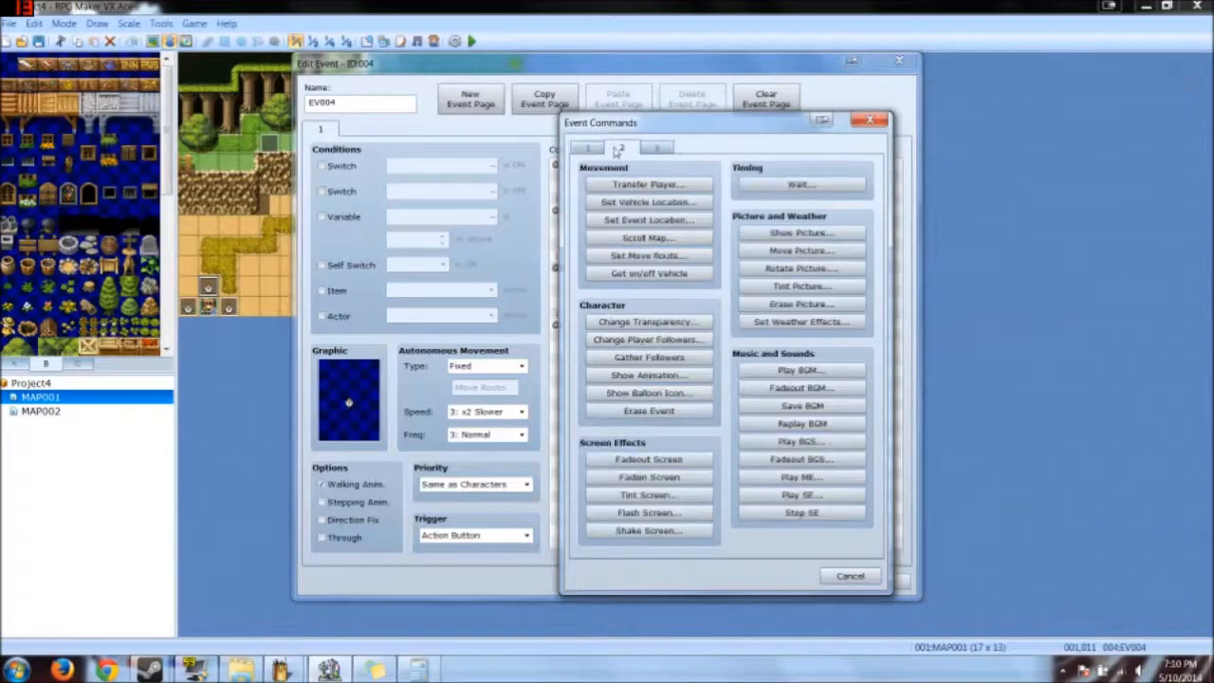
{"action": "left_click", "coordinate": [649, 256]}
{"action": "left_click", "coordinate": [570, 212]}
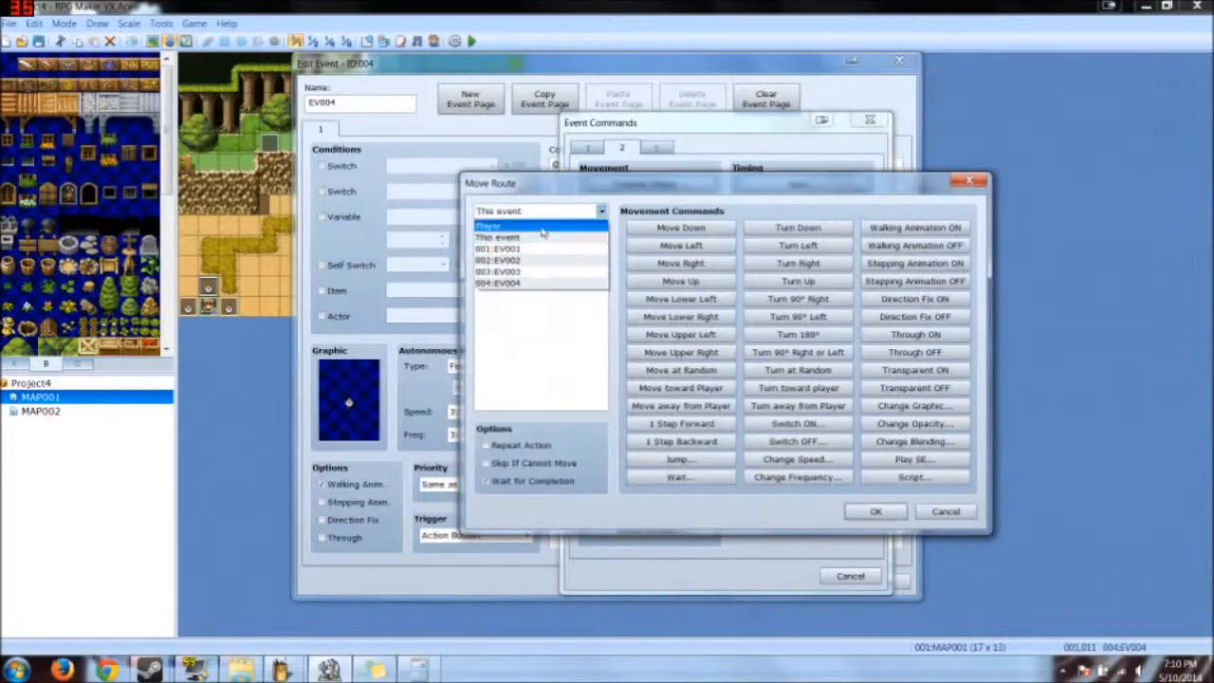
{"action": "left_click", "coordinate": [503, 234]}
{"action": "left_click", "coordinate": [933, 408]}
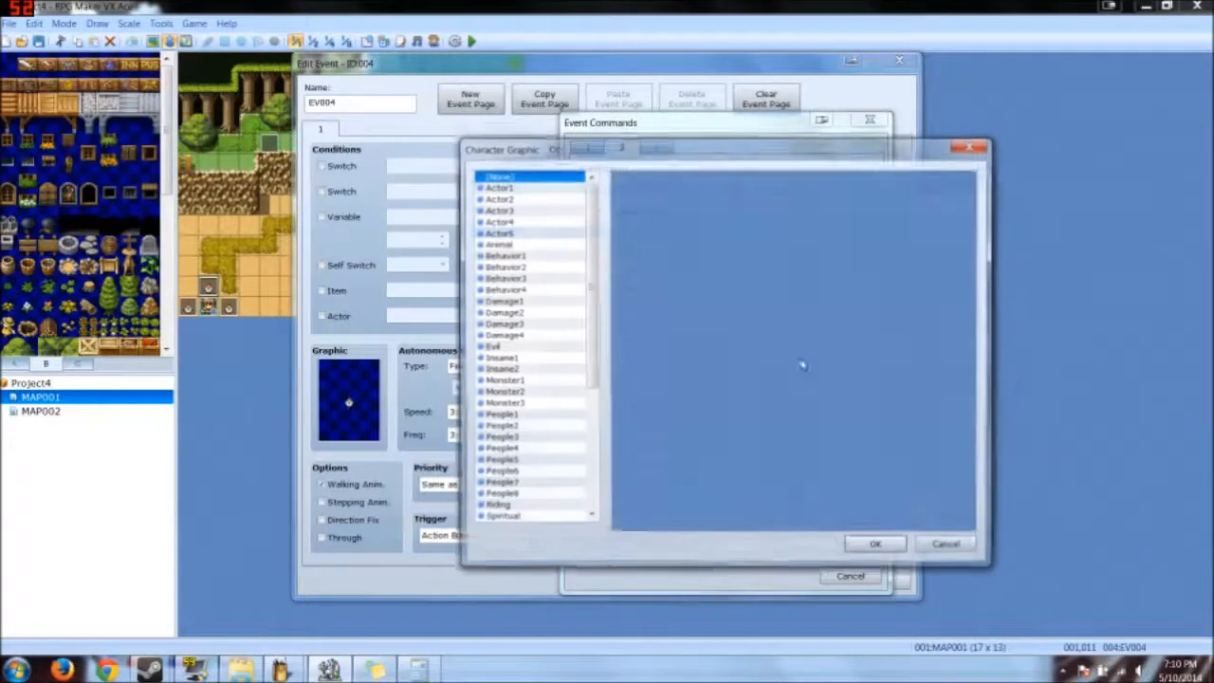
{"action": "left_click", "coordinate": [536, 211]}
{"action": "double_click", "coordinate": [664, 222]}
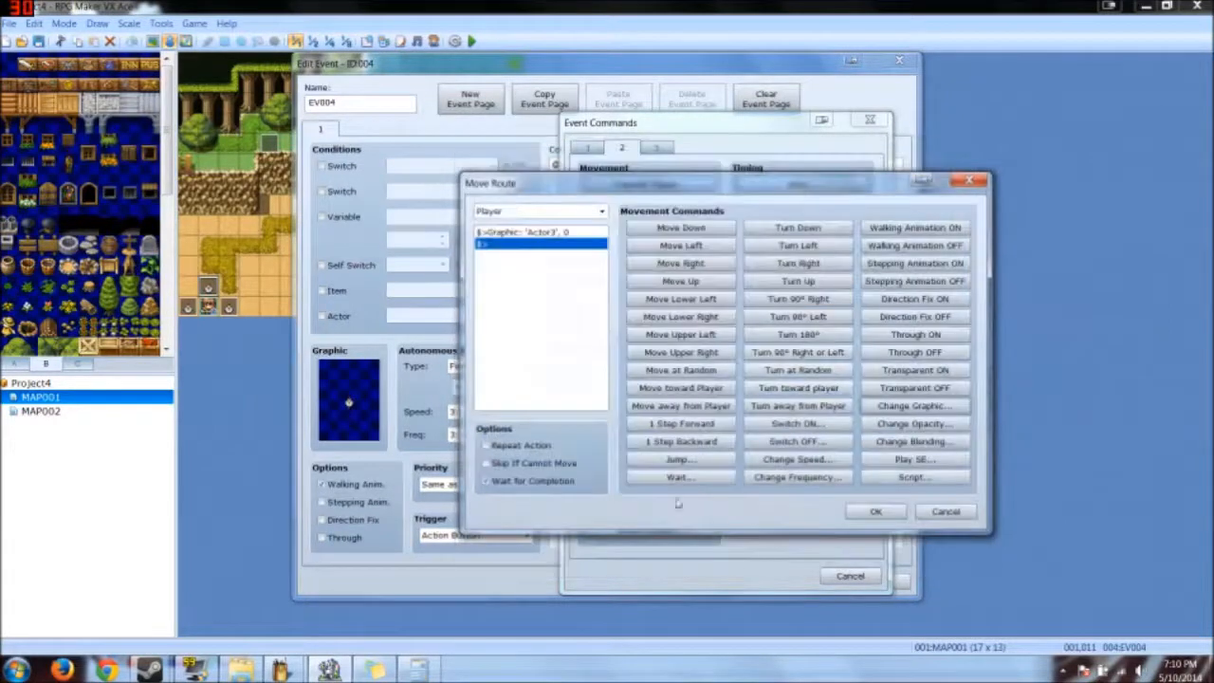
{"action": "left_click", "coordinate": [876, 510]}
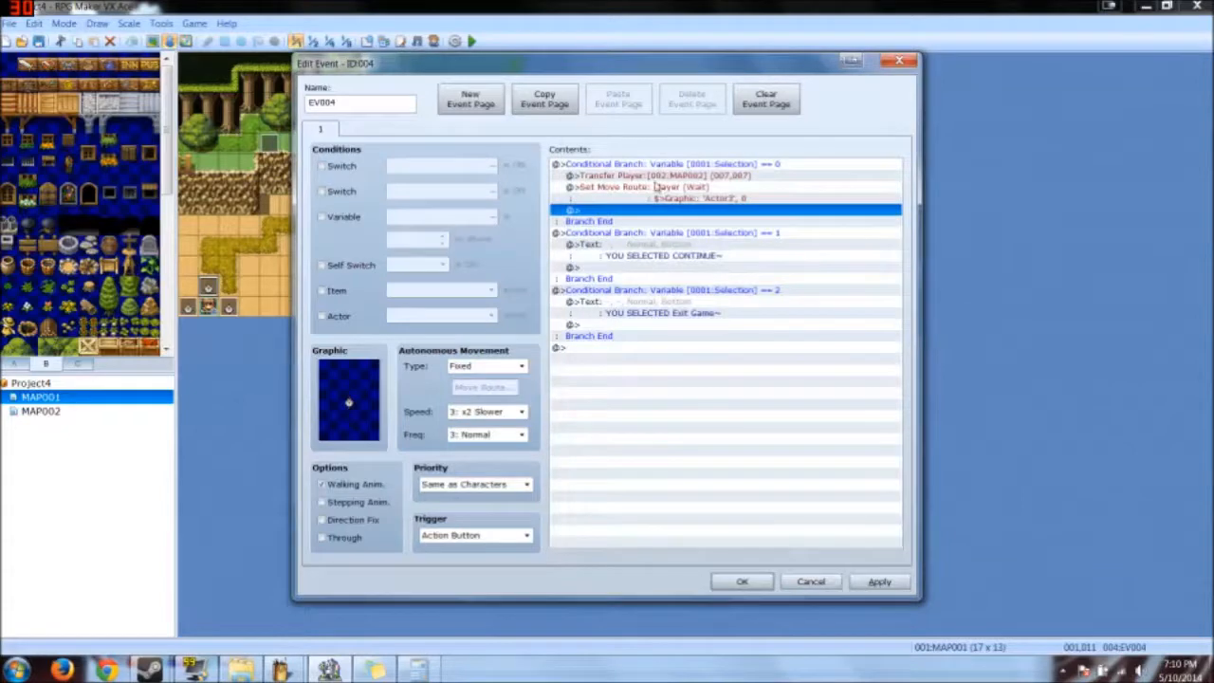
Step: Insert a Play SE command with the Decision2 sound before Transfer Player in the Selection == 0 branch
{"action": "key", "text": "Return"}
{"action": "left_click", "coordinate": [848, 575]}
{"action": "double_click", "coordinate": [617, 185]}
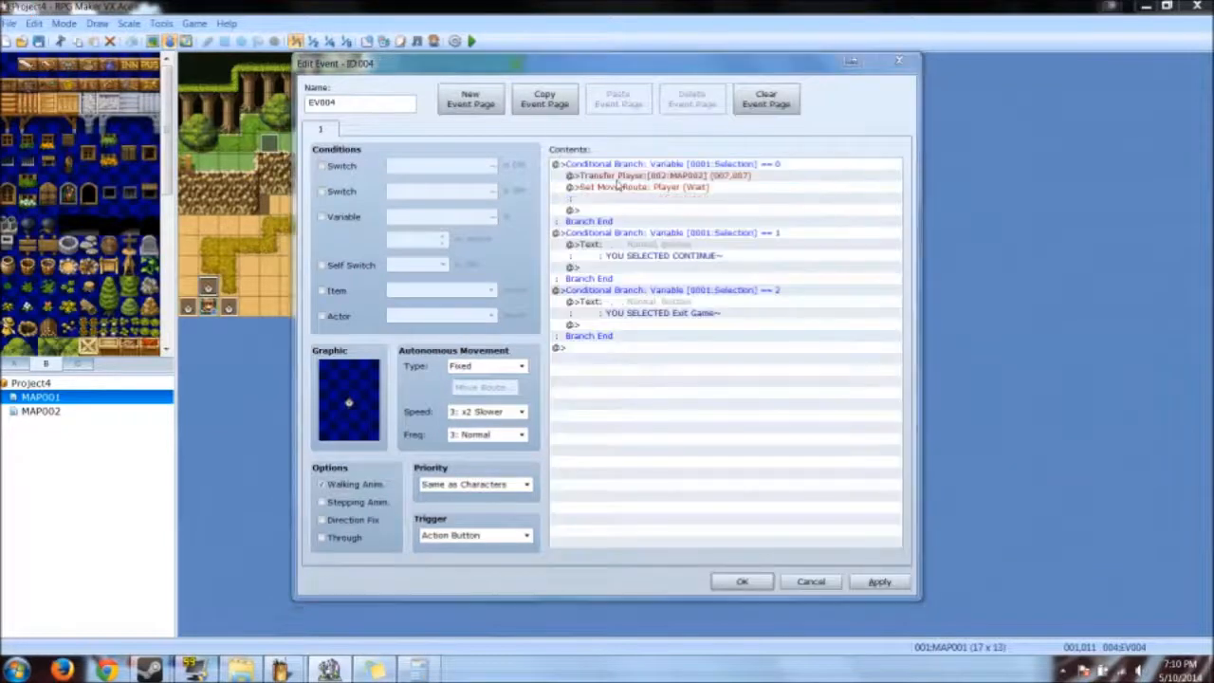
{"action": "left_click", "coordinate": [647, 184]}
{"action": "left_click", "coordinate": [791, 464]}
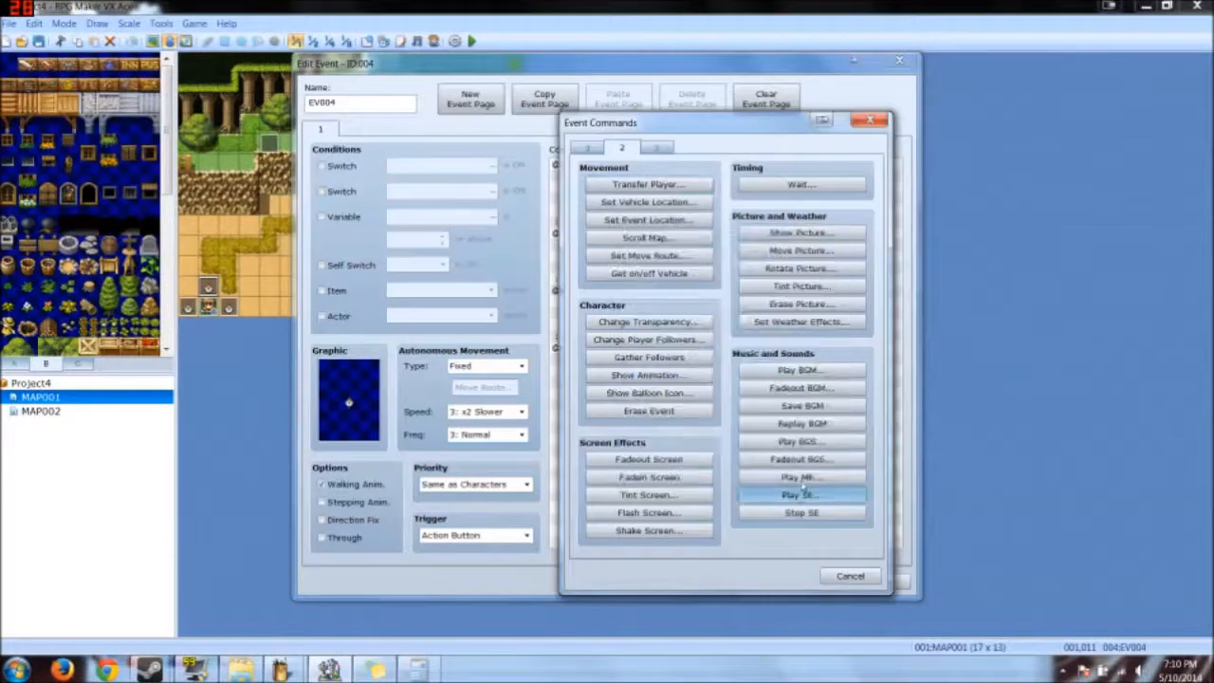
{"action": "left_click", "coordinate": [797, 495]}
{"action": "left_click", "coordinate": [643, 289]}
{"action": "key", "text": "d"}
{"action": "scroll", "coordinate": [648, 455], "scroll_direction": "down", "scroll_amount": 2}
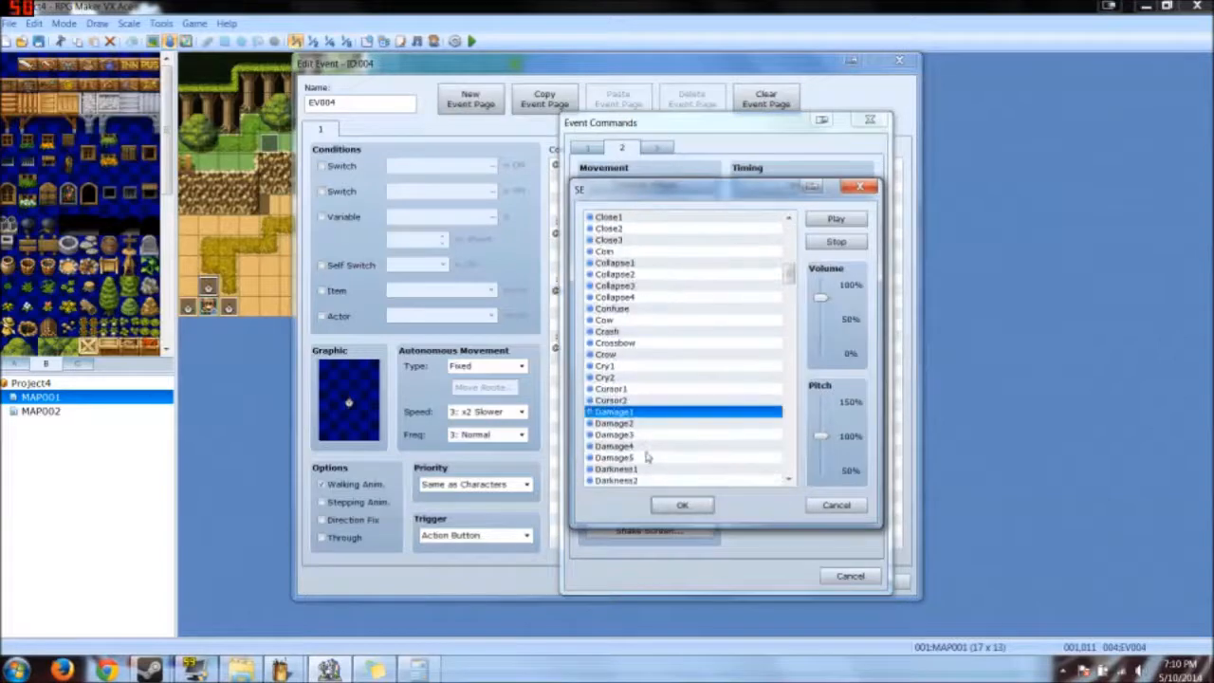
{"action": "scroll", "coordinate": [641, 456], "scroll_direction": "down", "scroll_amount": 7}
{"action": "left_click", "coordinate": [645, 343]}
{"action": "left_click", "coordinate": [649, 332]}
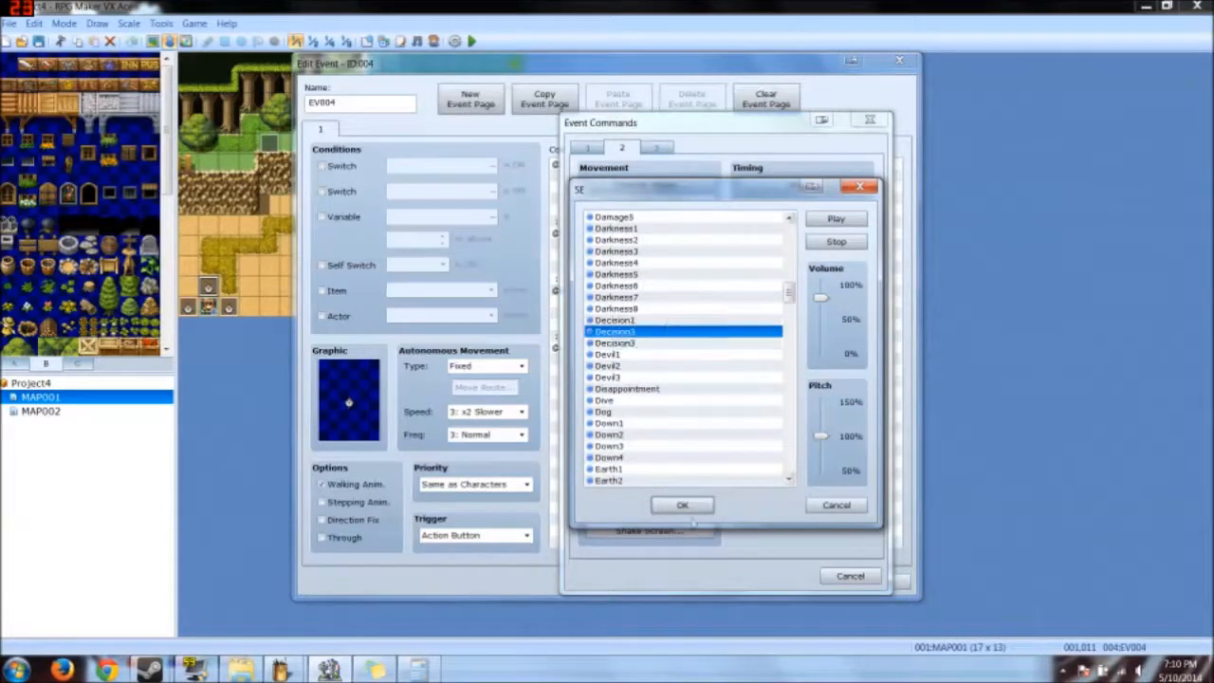
{"action": "left_click", "coordinate": [682, 505]}
Step: Replace the message in the Selection == 2 branch with a Return to Title Screen command
{"action": "left_click", "coordinate": [667, 223]}
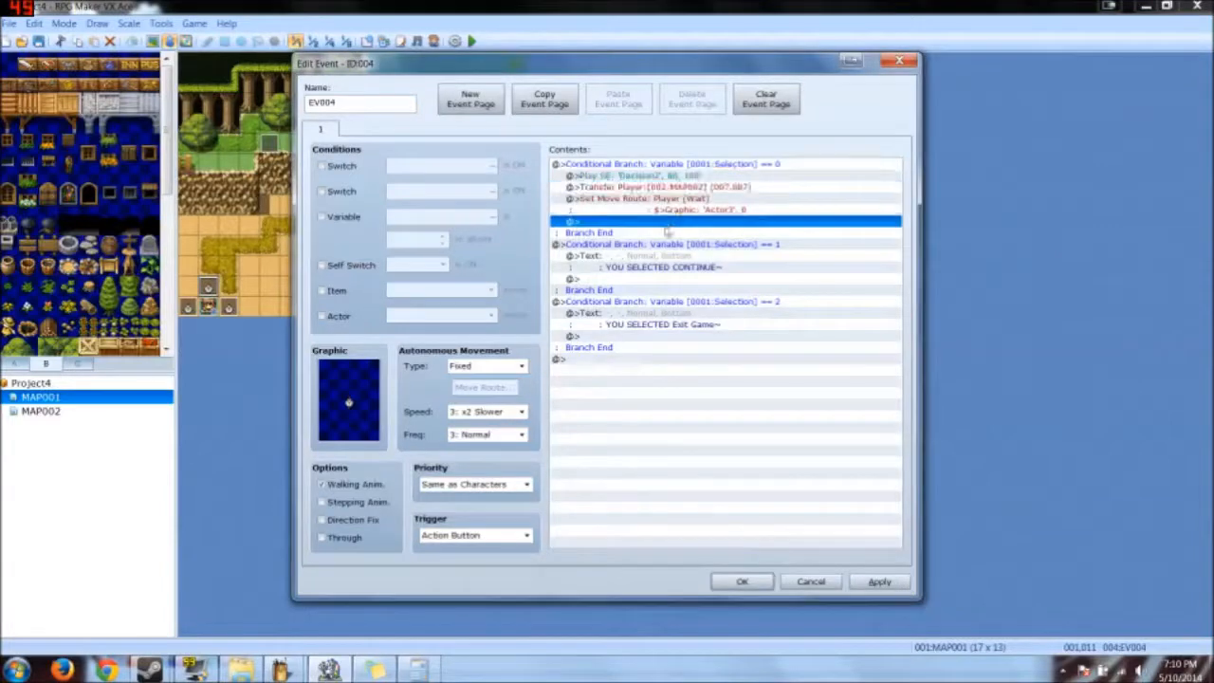
{"action": "left_click", "coordinate": [658, 262]}
{"action": "left_click", "coordinate": [653, 321]}
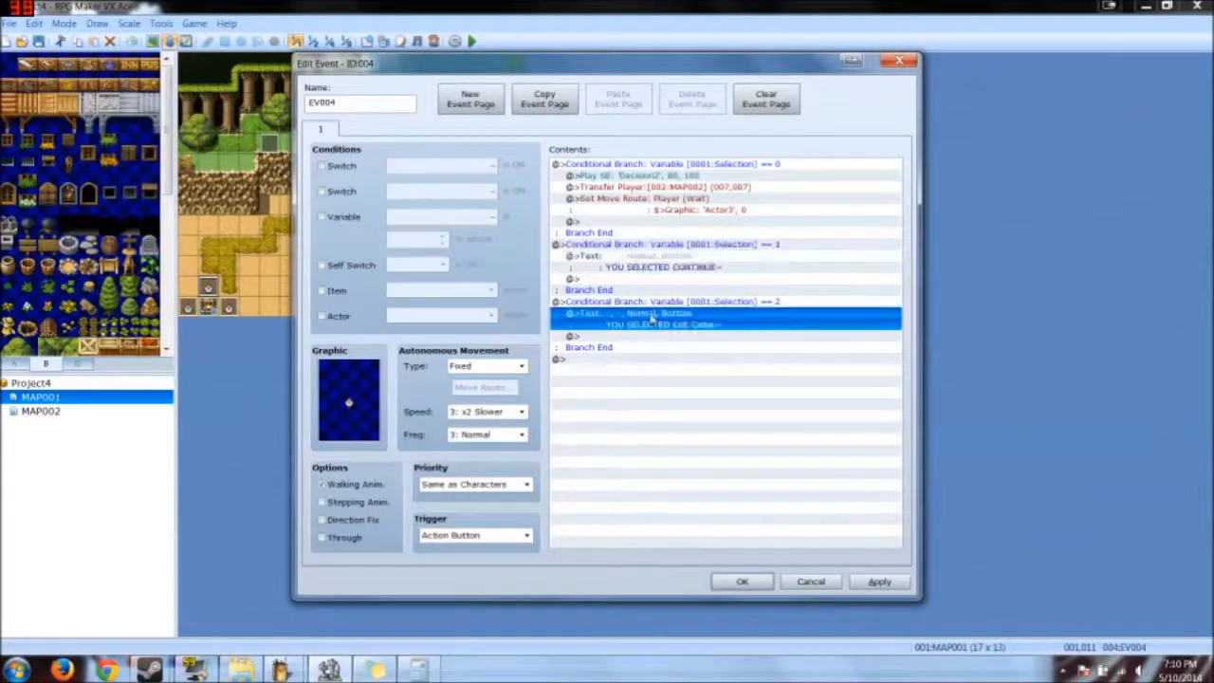
{"action": "key", "text": "Delete"}
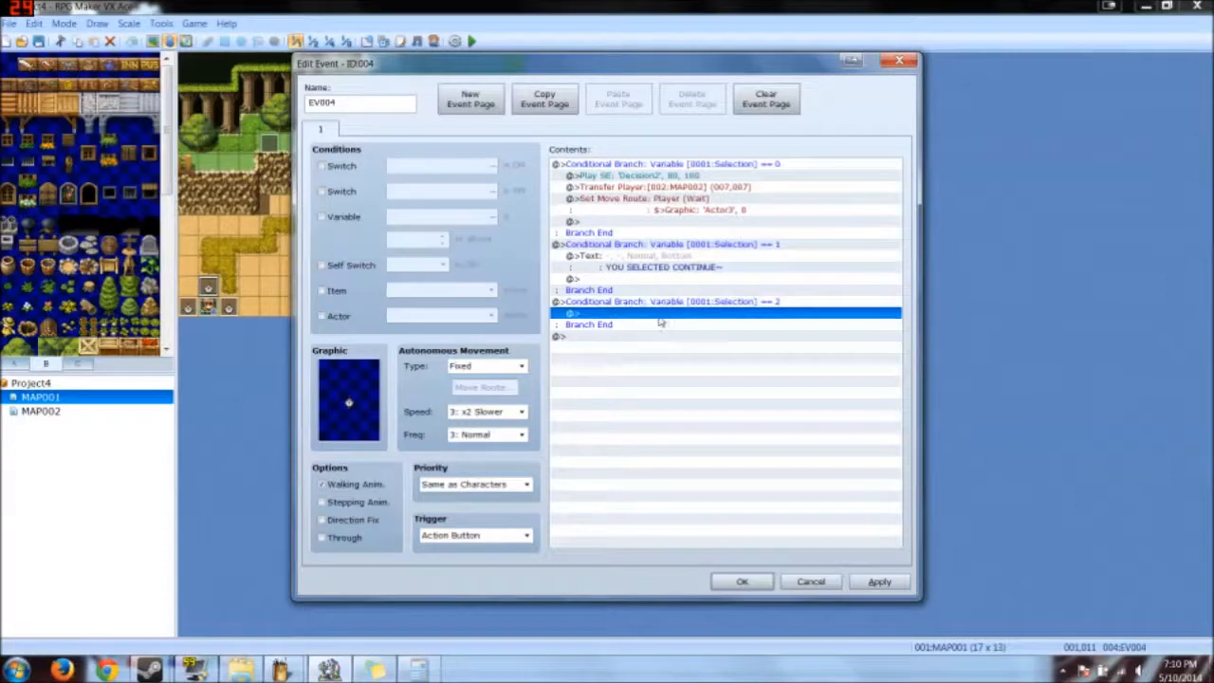
{"action": "double_click", "coordinate": [655, 320]}
{"action": "left_click", "coordinate": [655, 147]}
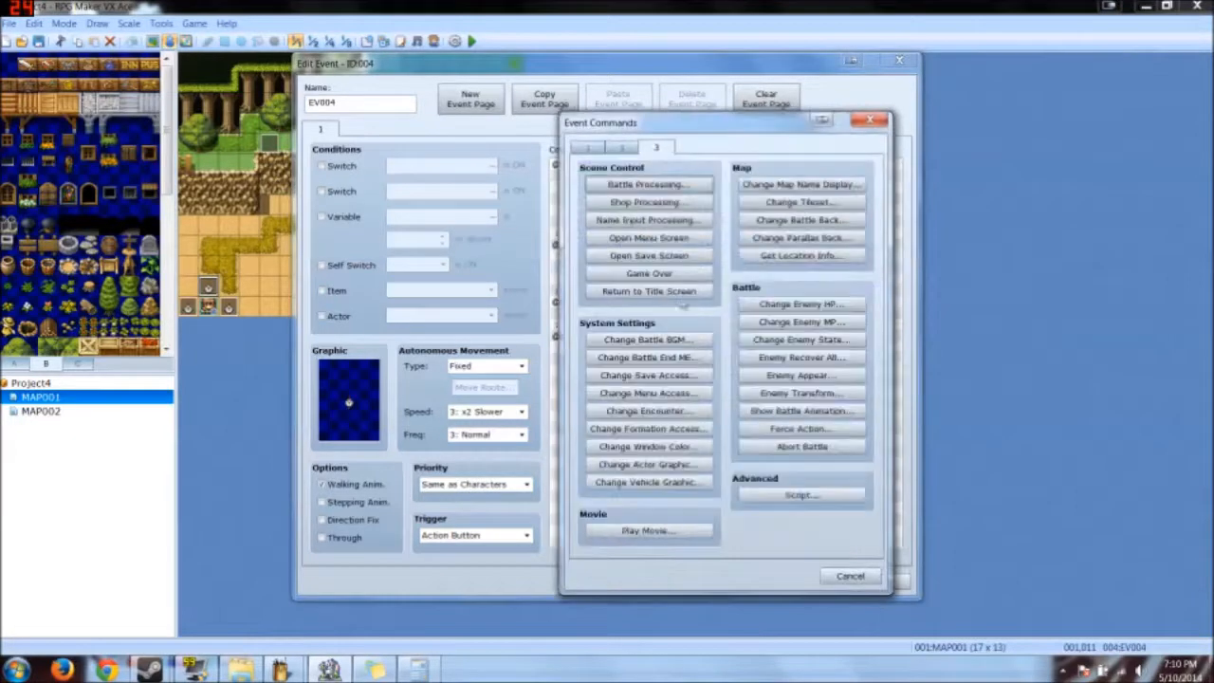
{"action": "left_click", "coordinate": [687, 290]}
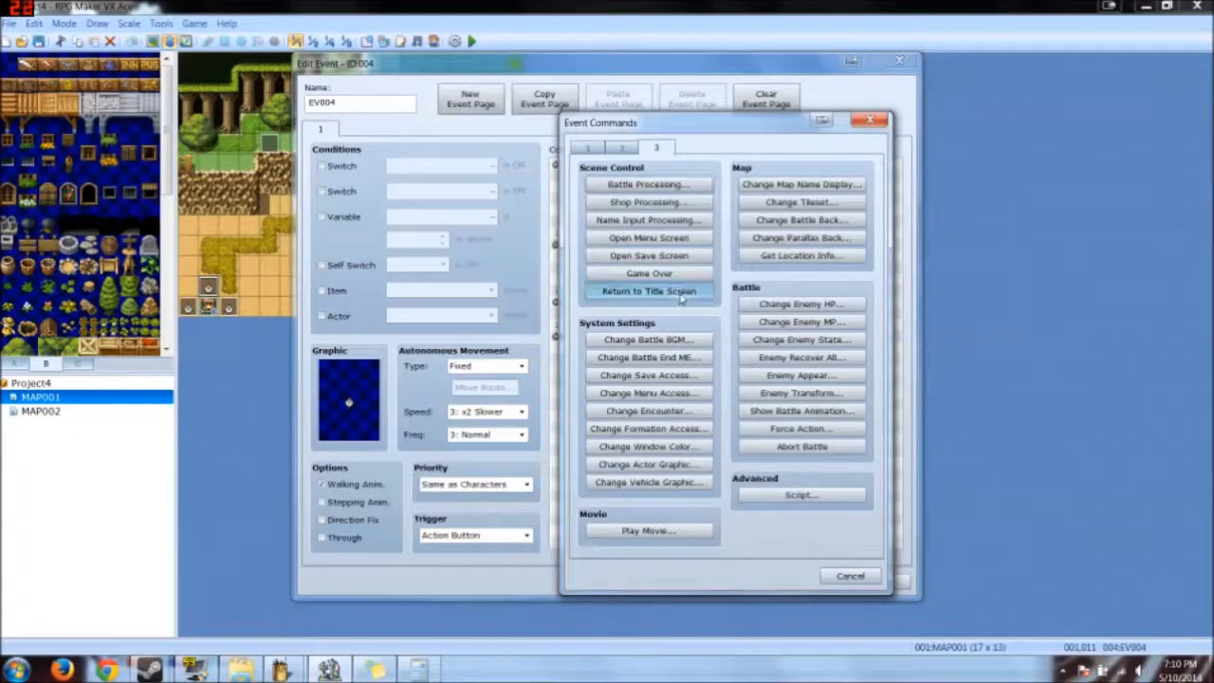
Step: Accept the event changes, then save the project and start a playtest
{"action": "left_click", "coordinate": [657, 270]}
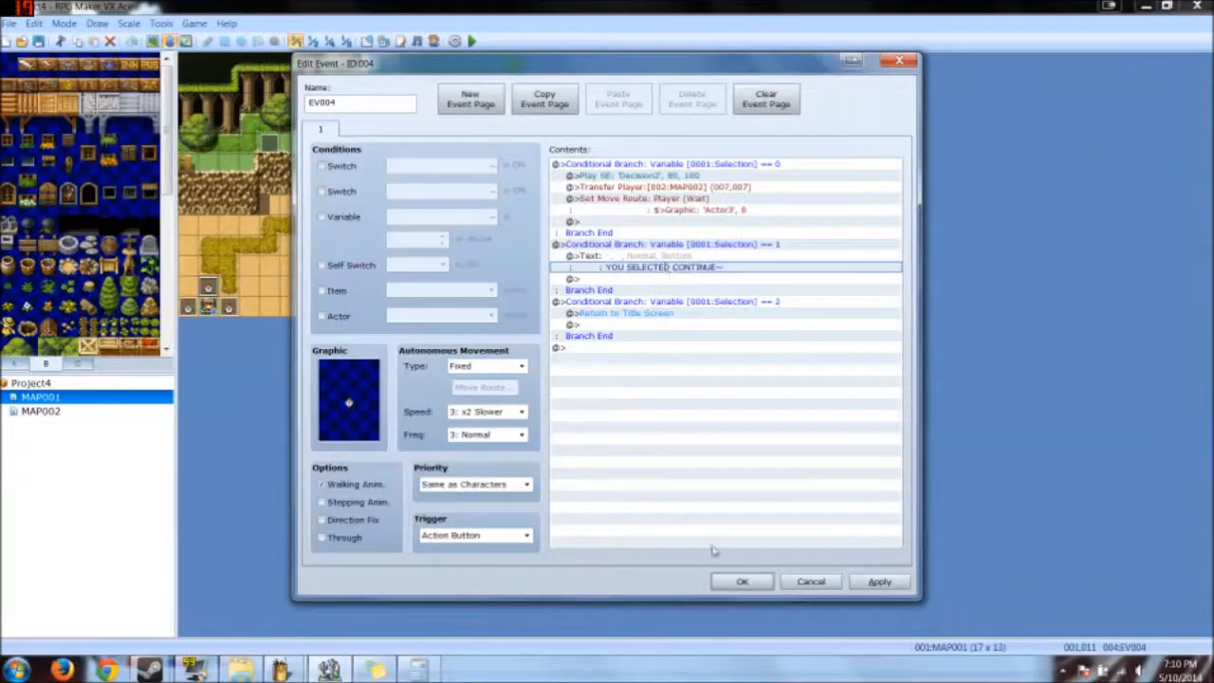
{"action": "left_click", "coordinate": [742, 581]}
{"action": "left_click", "coordinate": [1197, 7]}
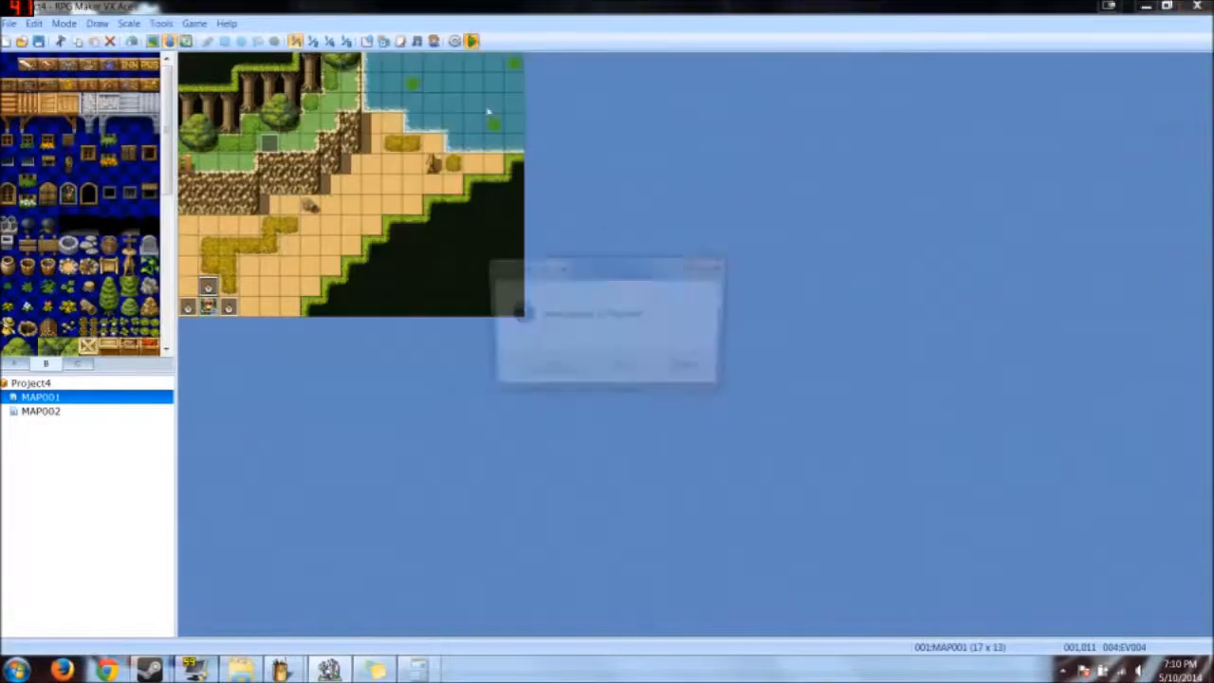
{"action": "left_click", "coordinate": [574, 370]}
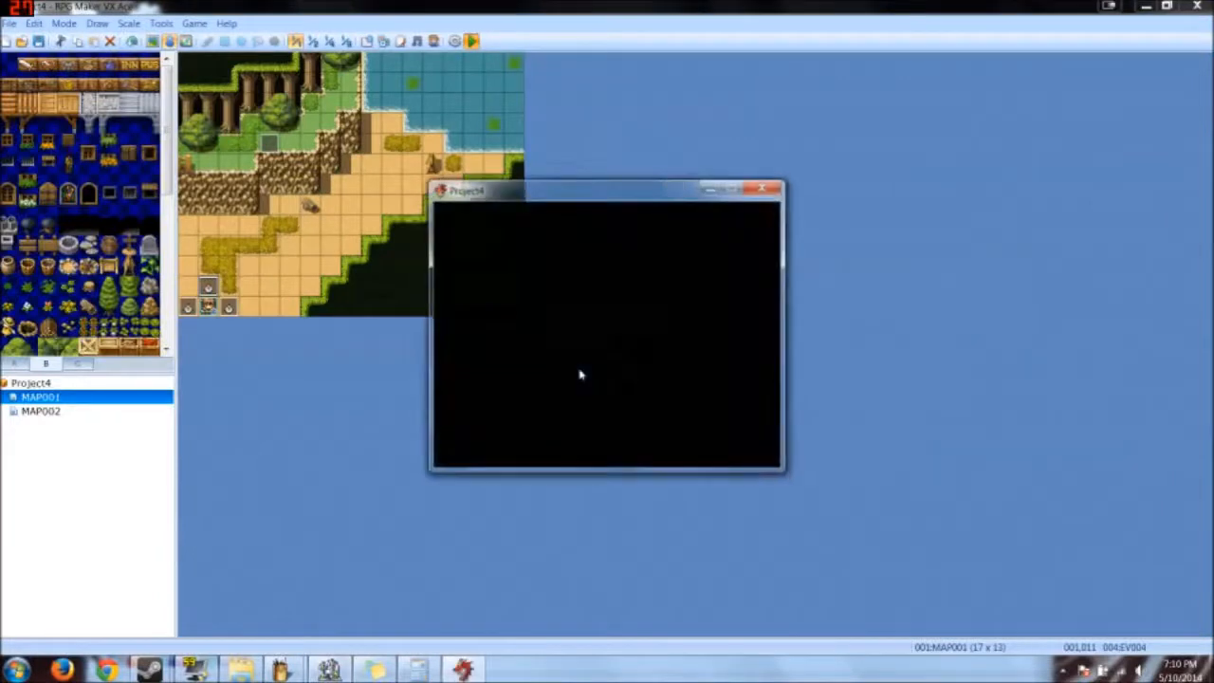
Step: Playtest the custom title menu by choosing Exit Game, restarting and trying New Game, and end the playtest
{"action": "key", "text": "Return"}
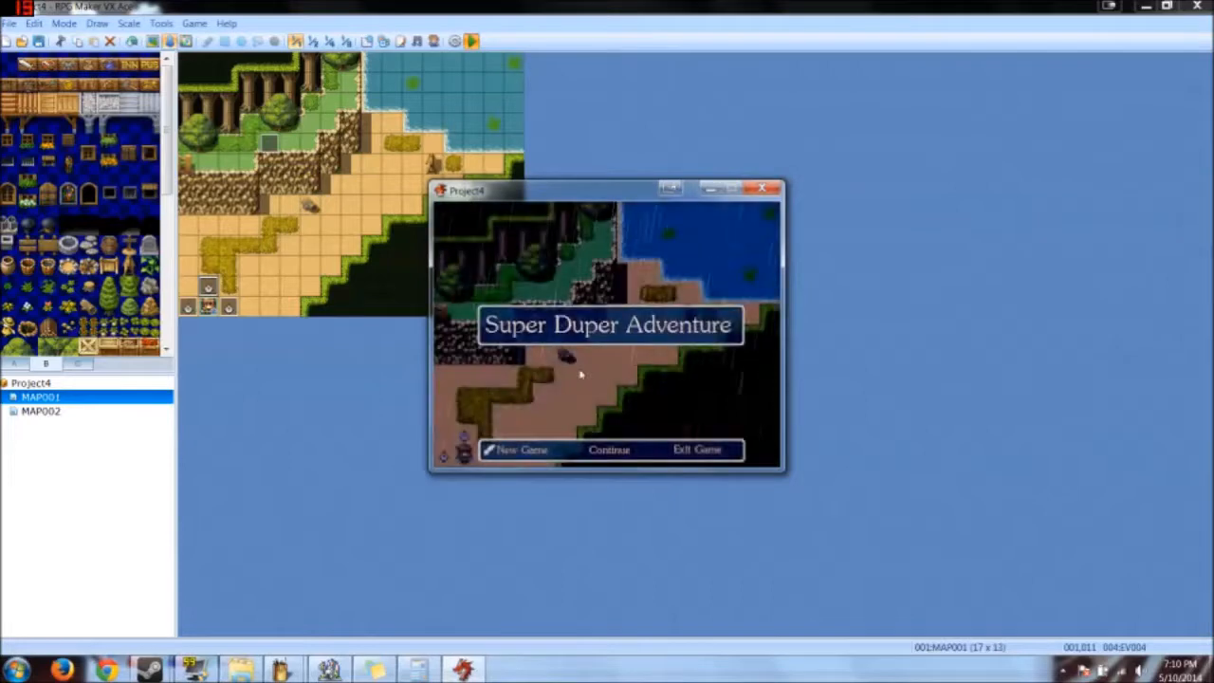
{"action": "key", "text": "Right"}
{"action": "key", "text": "Right"}
{"action": "key", "text": "Return"}
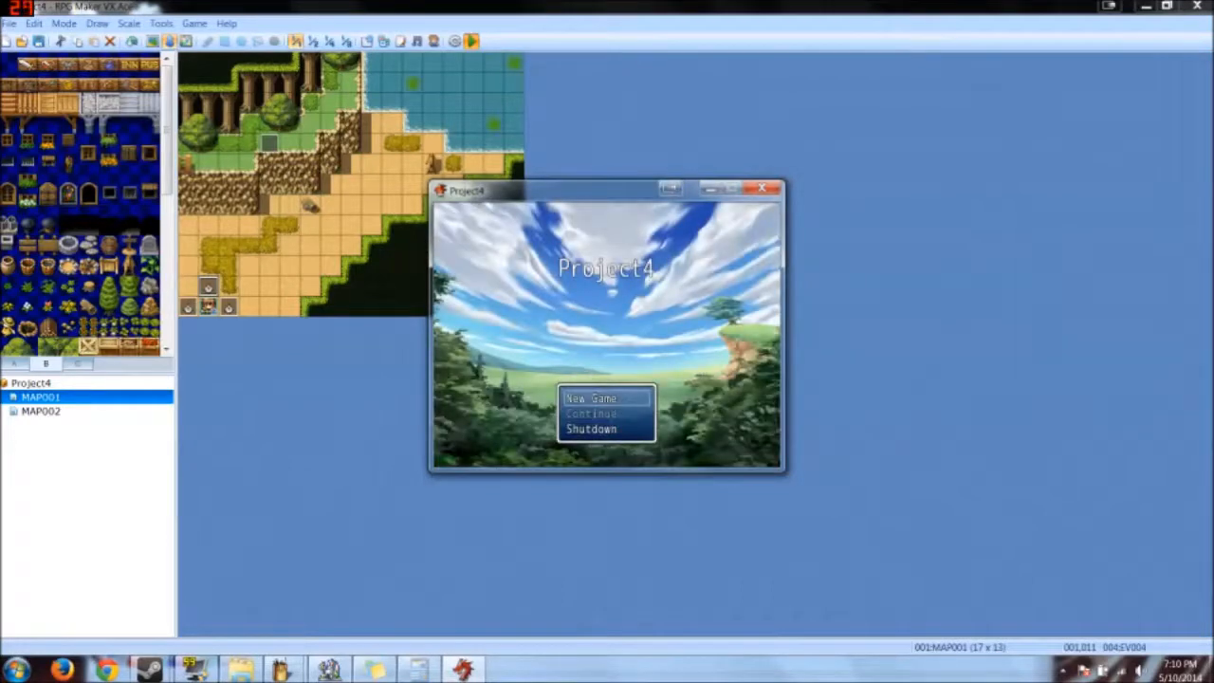
{"action": "key", "text": "Return"}
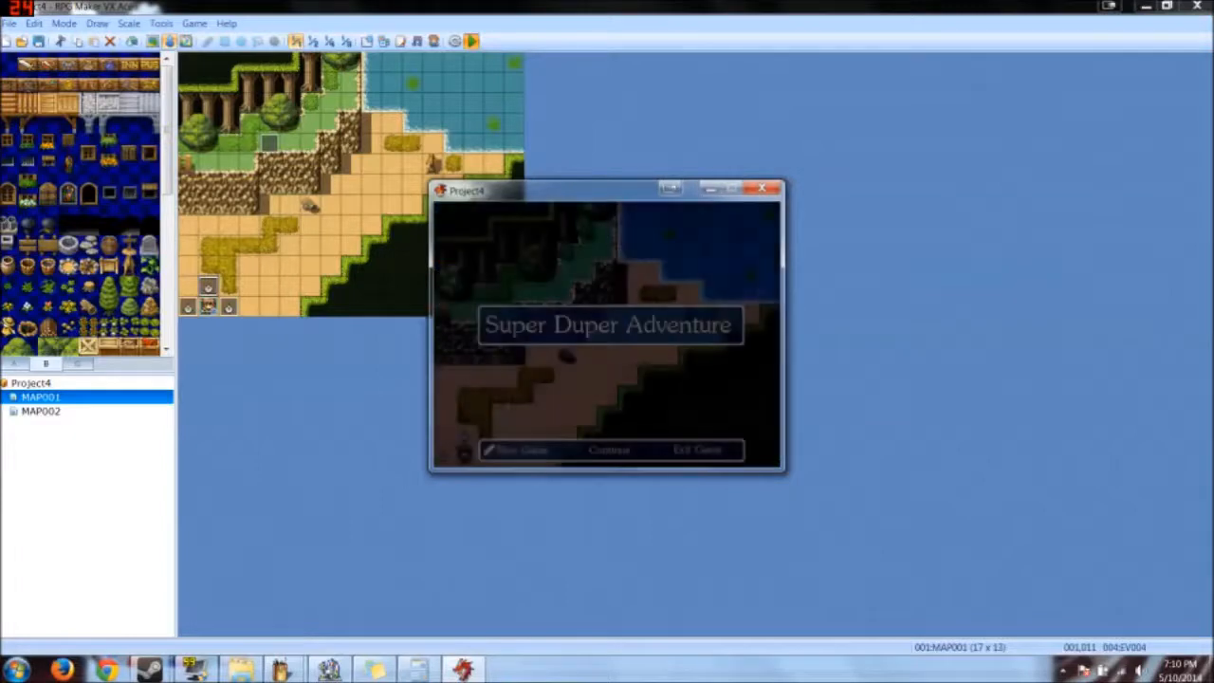
{"action": "key", "text": "Right"}
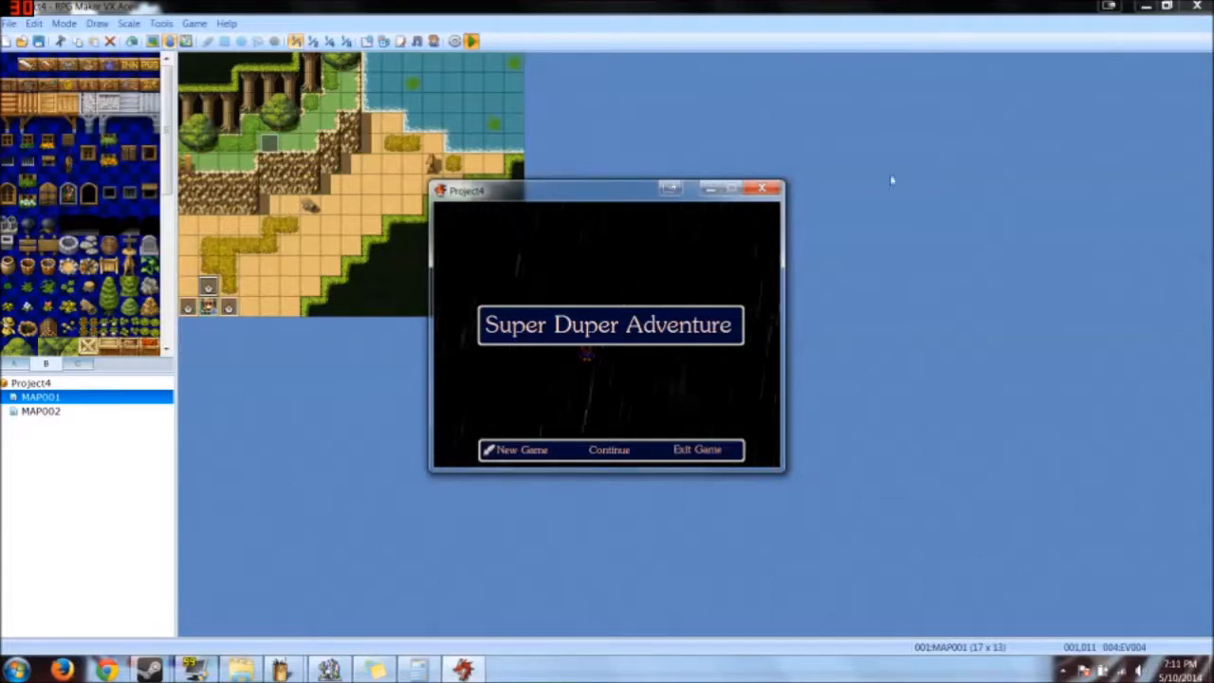
{"action": "left_click", "coordinate": [770, 190]}
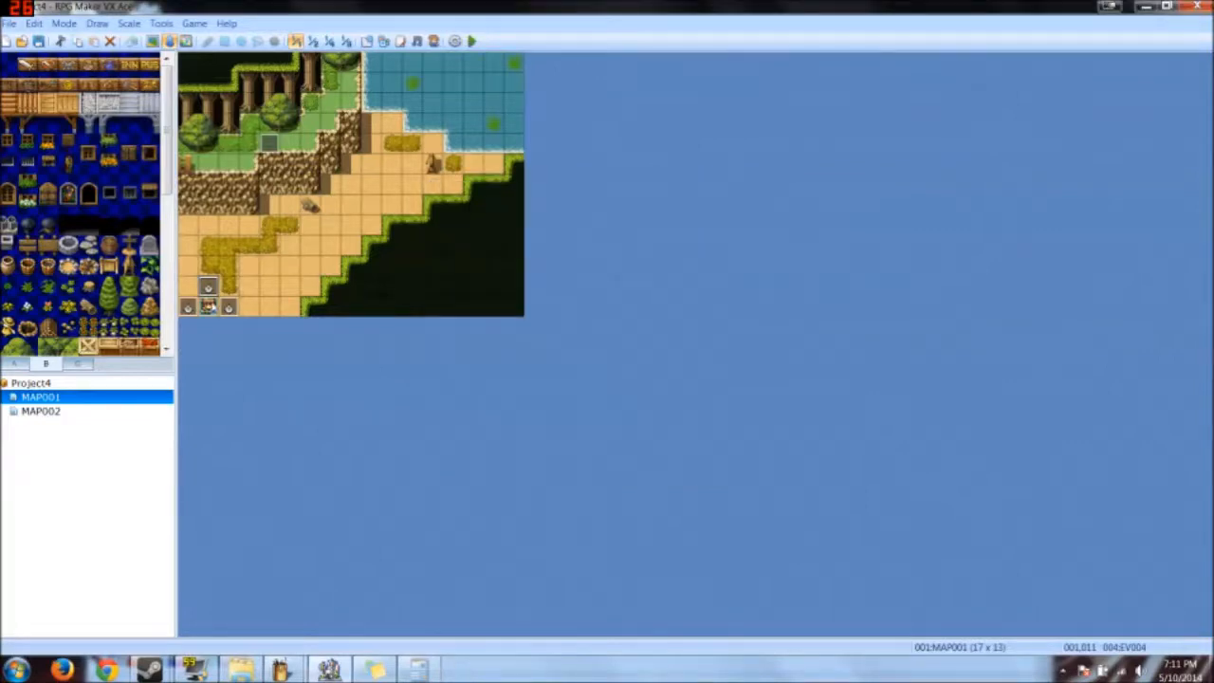
{"action": "double_click", "coordinate": [208, 289]}
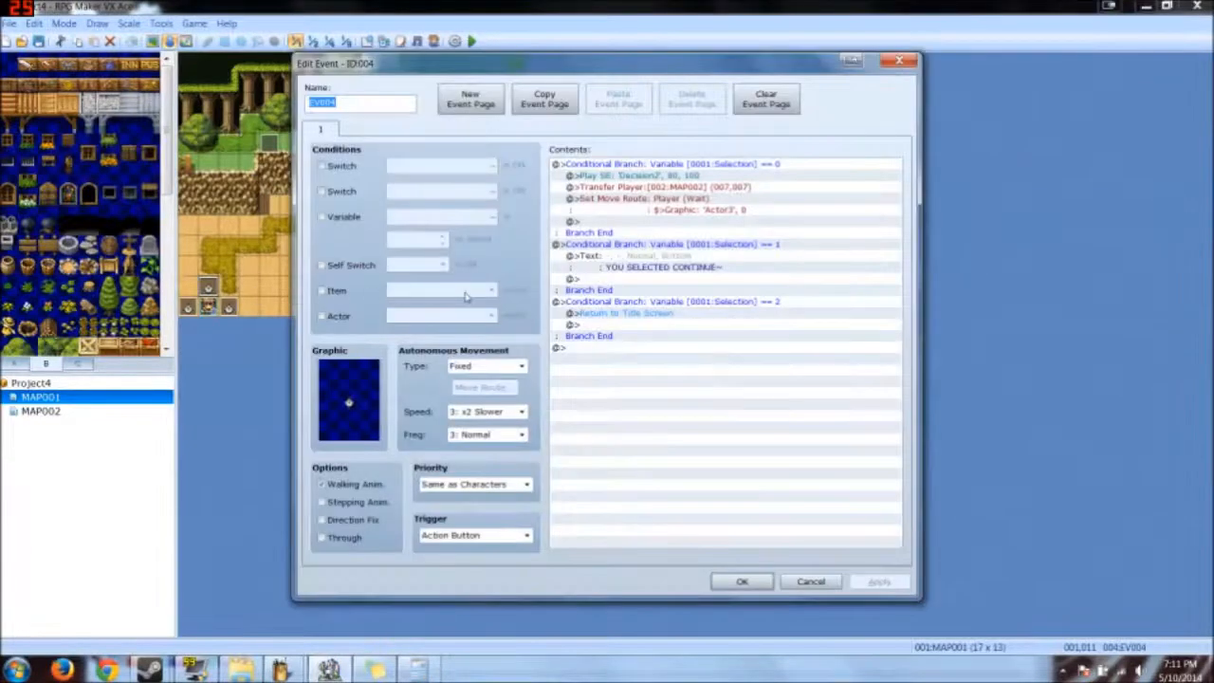
{"action": "key", "text": "Escape"}
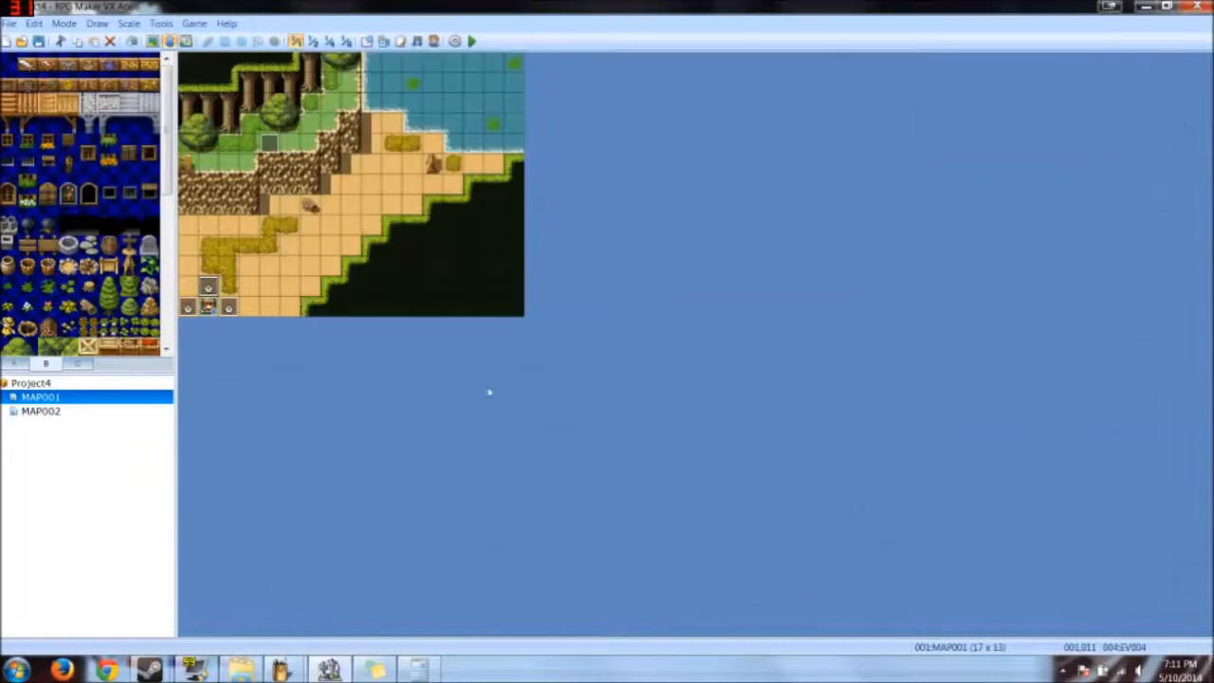
{"action": "double_click", "coordinate": [269, 145]}
{"action": "double_click", "coordinate": [617, 166]}
{"action": "left_click", "coordinate": [622, 148]}
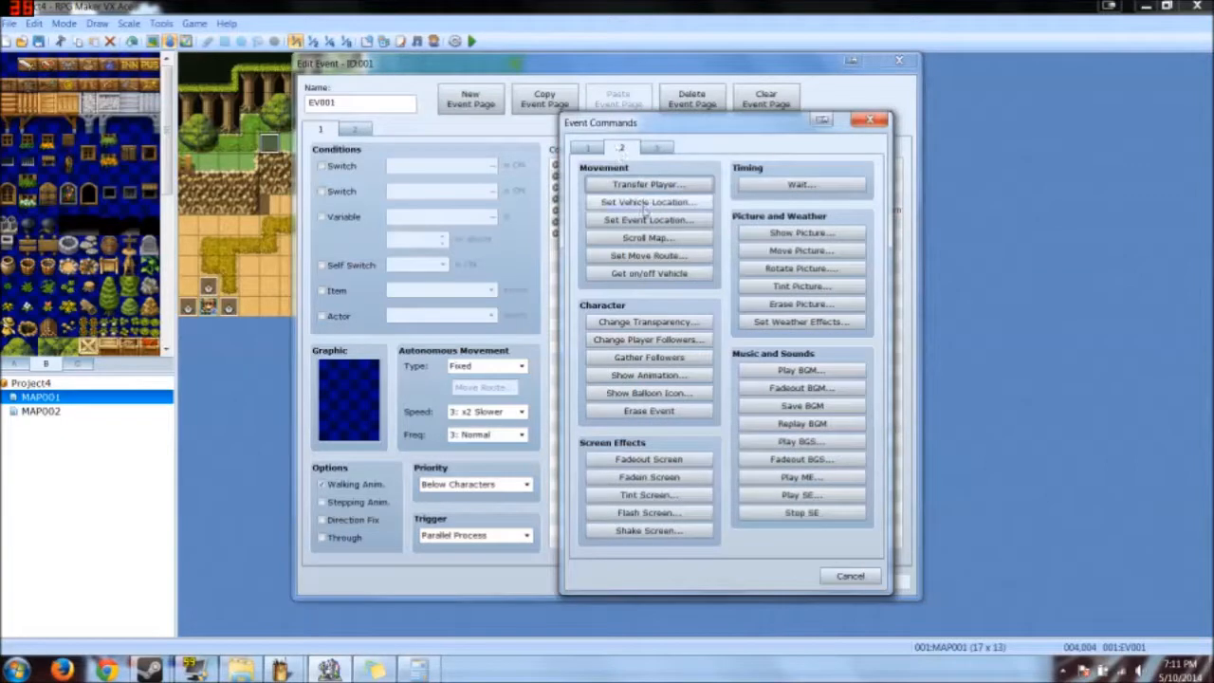
{"action": "left_click", "coordinate": [840, 579]}
{"action": "left_click", "coordinate": [823, 580]}
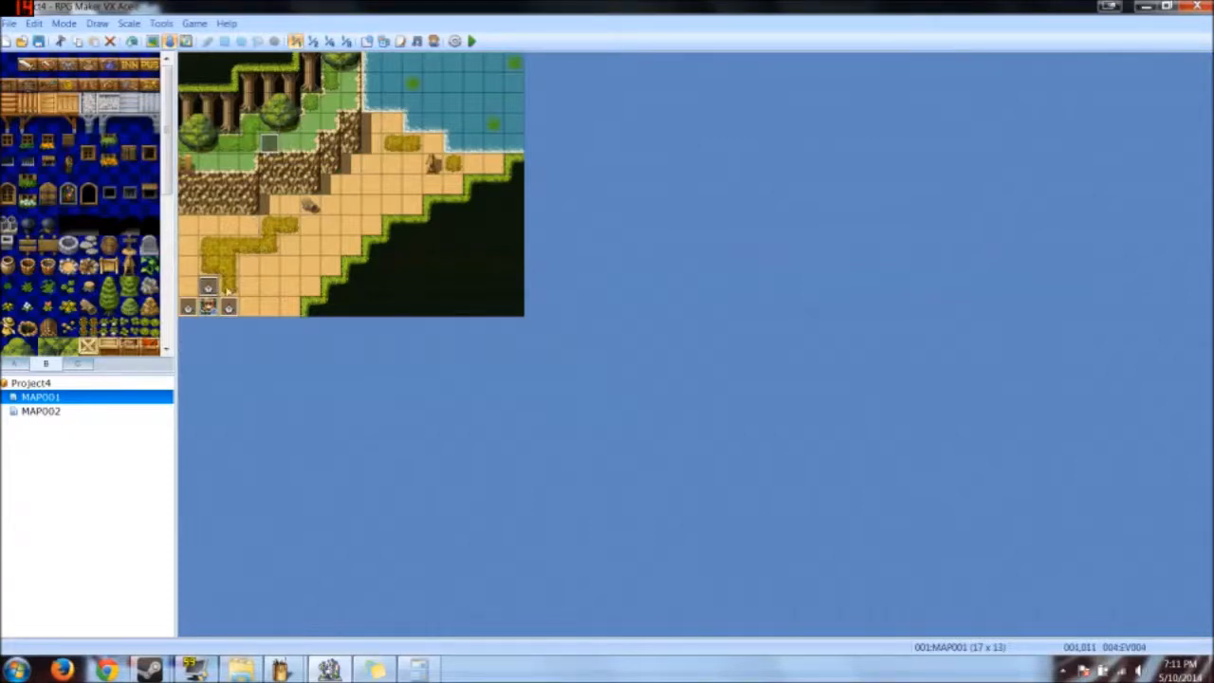
Step: Shift the player start and its three surrounding events up one tile, and create an event below with Same as Characters priority
{"action": "mouse_move", "coordinate": [214, 277]}
{"action": "left_mouse_down"}
{"action": "mouse_move", "coordinate": [213, 257]}
{"action": "mouse_move", "coordinate": [198, 290]}
{"action": "mouse_move", "coordinate": [226, 298]}
{"action": "mouse_move", "coordinate": [215, 289]}
{"action": "left_mouse_up"}
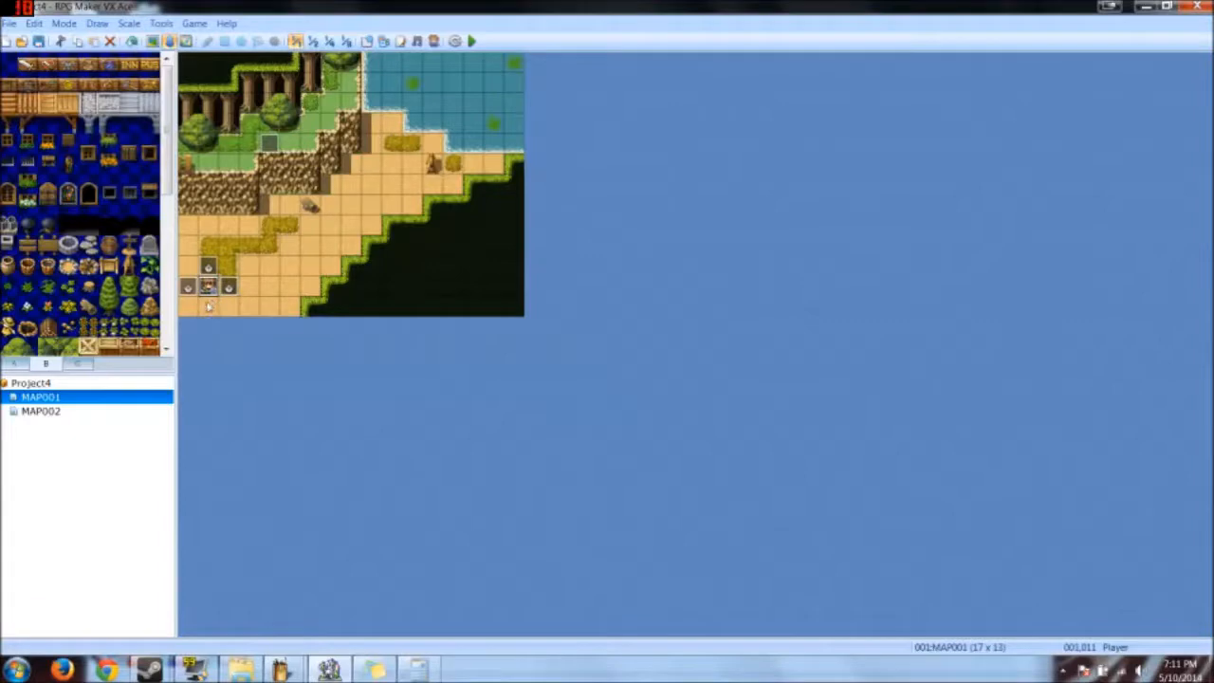
{"action": "double_click", "coordinate": [209, 306]}
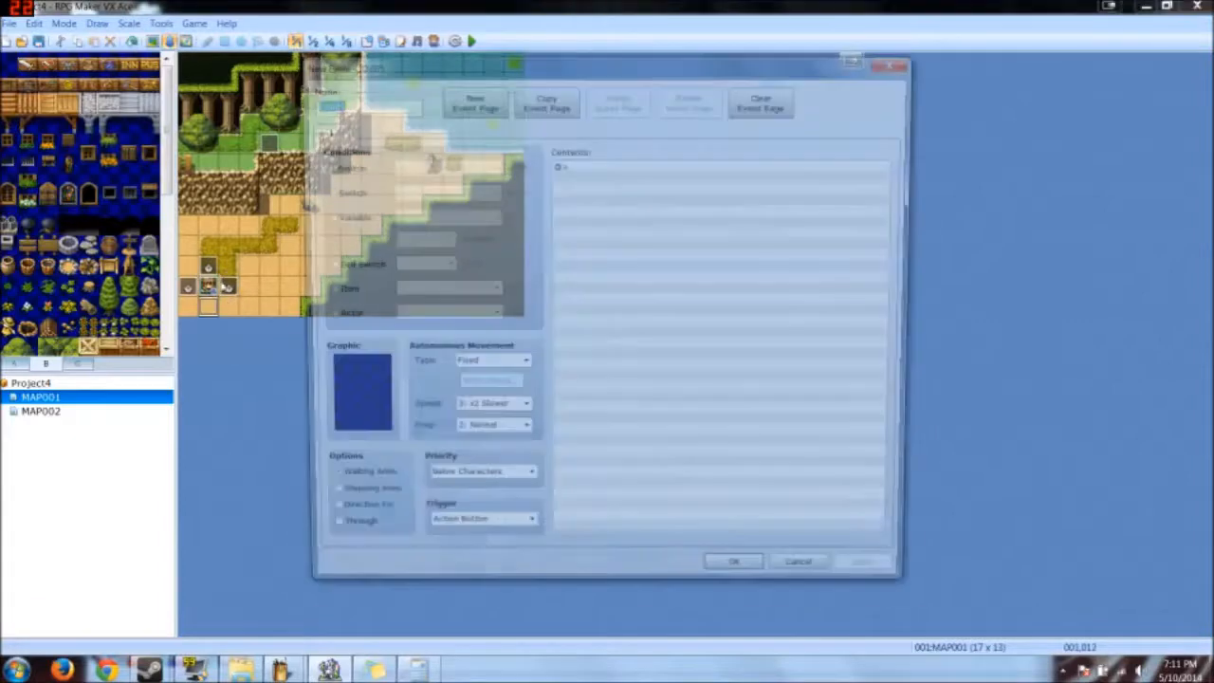
{"action": "left_click", "coordinate": [810, 582]}
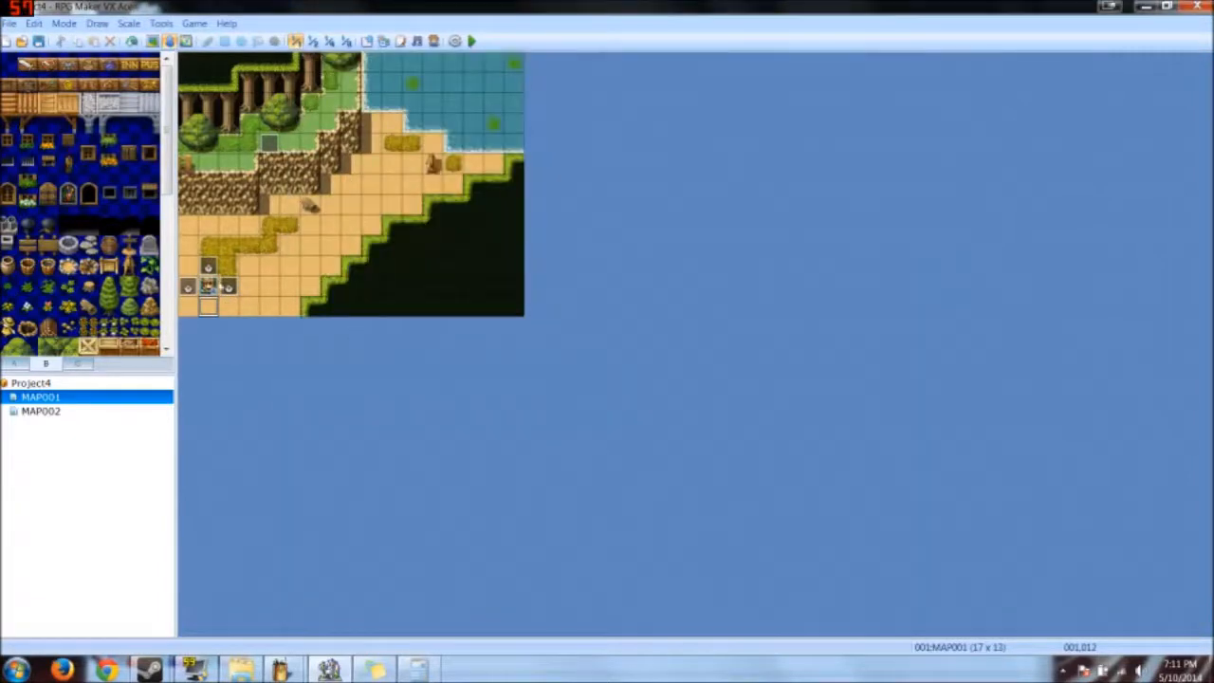
{"action": "double_click", "coordinate": [211, 309]}
{"action": "left_click", "coordinate": [470, 483]}
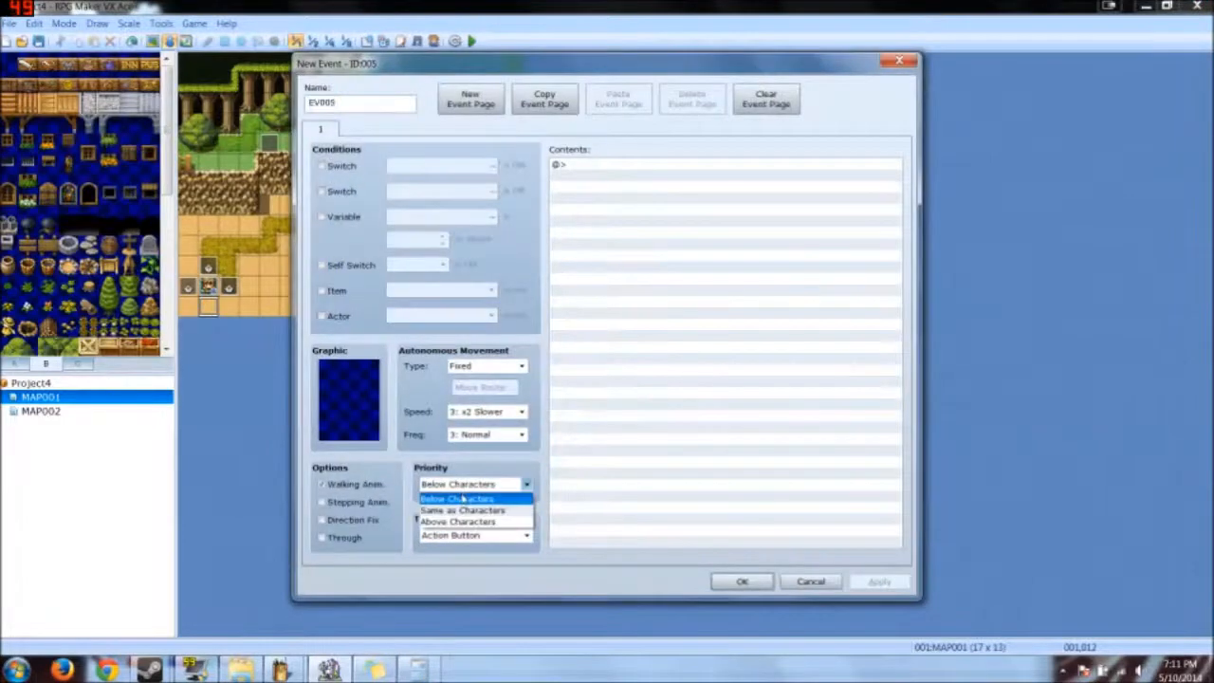
{"action": "left_click", "coordinate": [461, 511]}
Step: Add a Set Move Route command to the new event that makes the player Turn Up
{"action": "double_click", "coordinate": [639, 290]}
{"action": "left_click", "coordinate": [621, 149]}
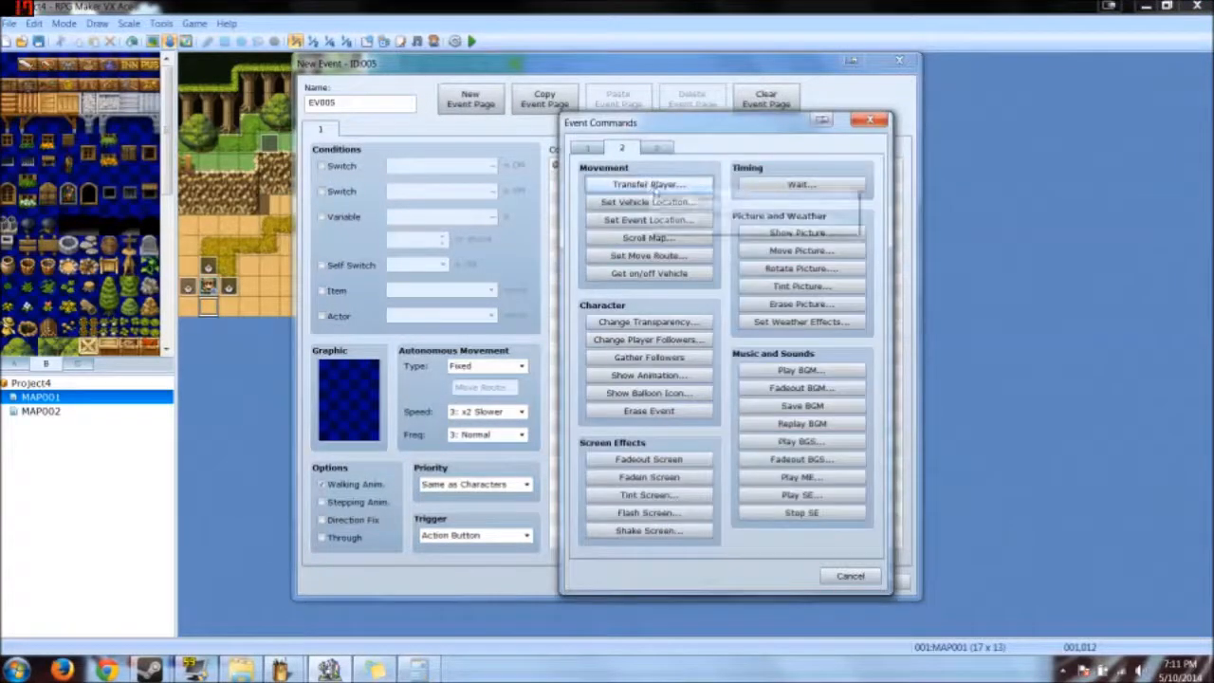
{"action": "left_click", "coordinate": [653, 254]}
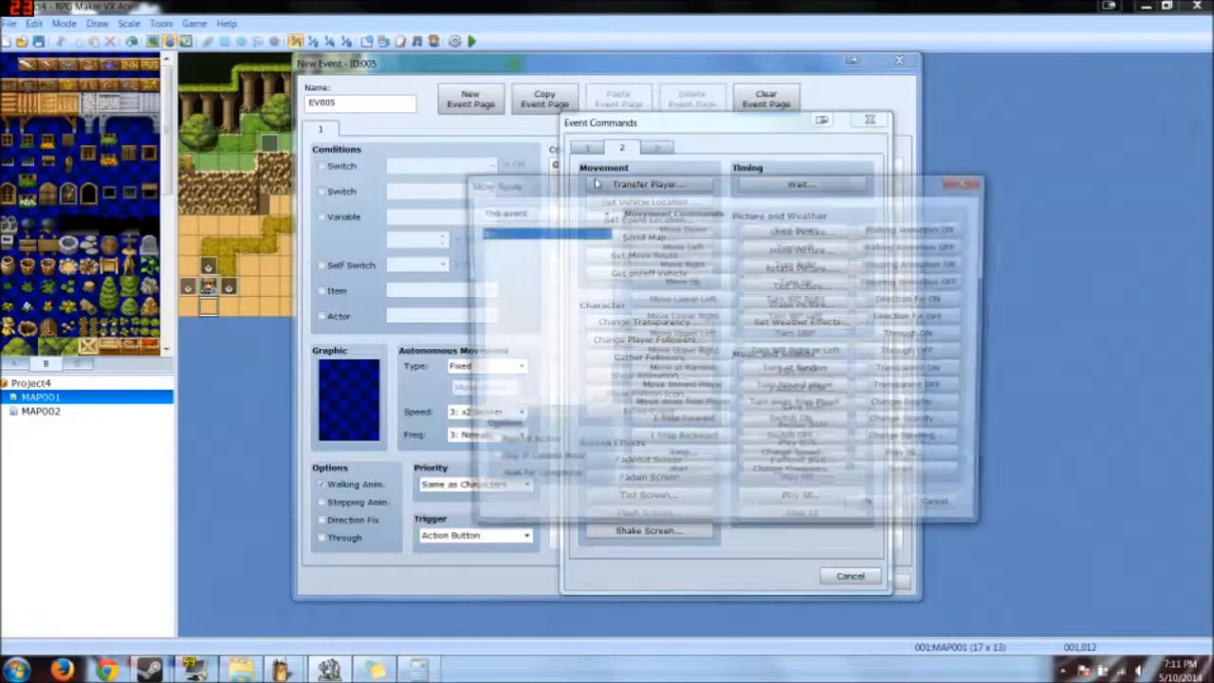
{"action": "left_click", "coordinate": [575, 212]}
{"action": "left_click", "coordinate": [544, 236]}
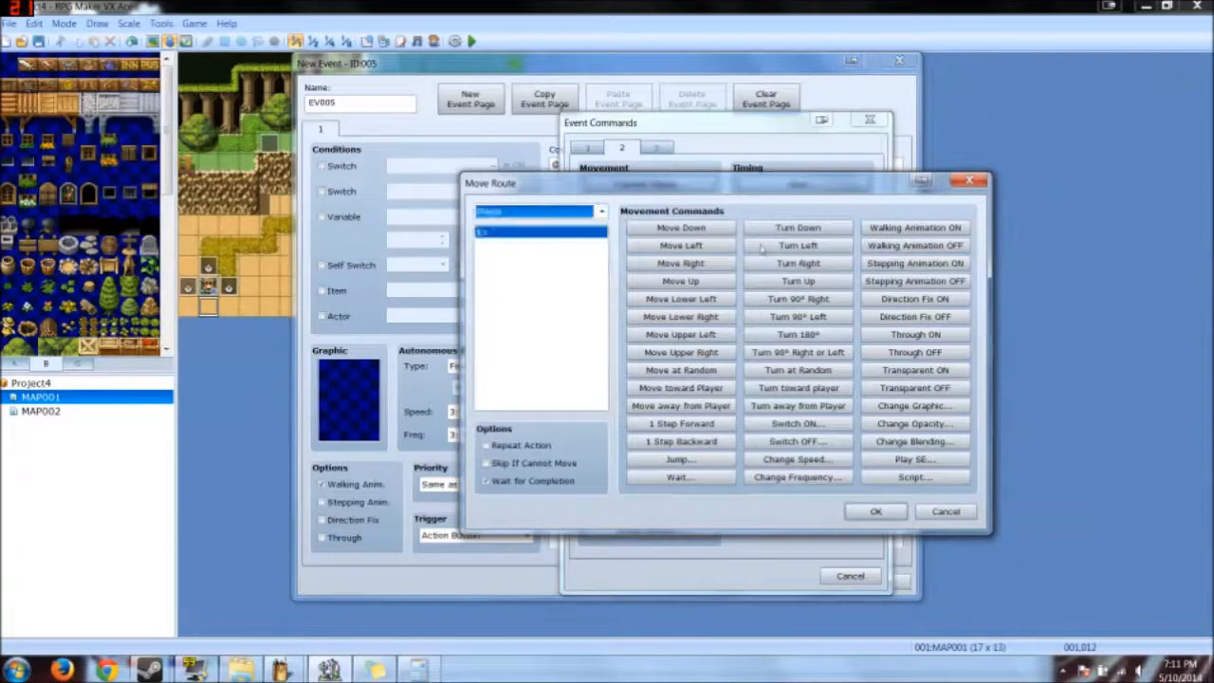
{"action": "left_click", "coordinate": [798, 281]}
{"action": "left_click", "coordinate": [875, 512]}
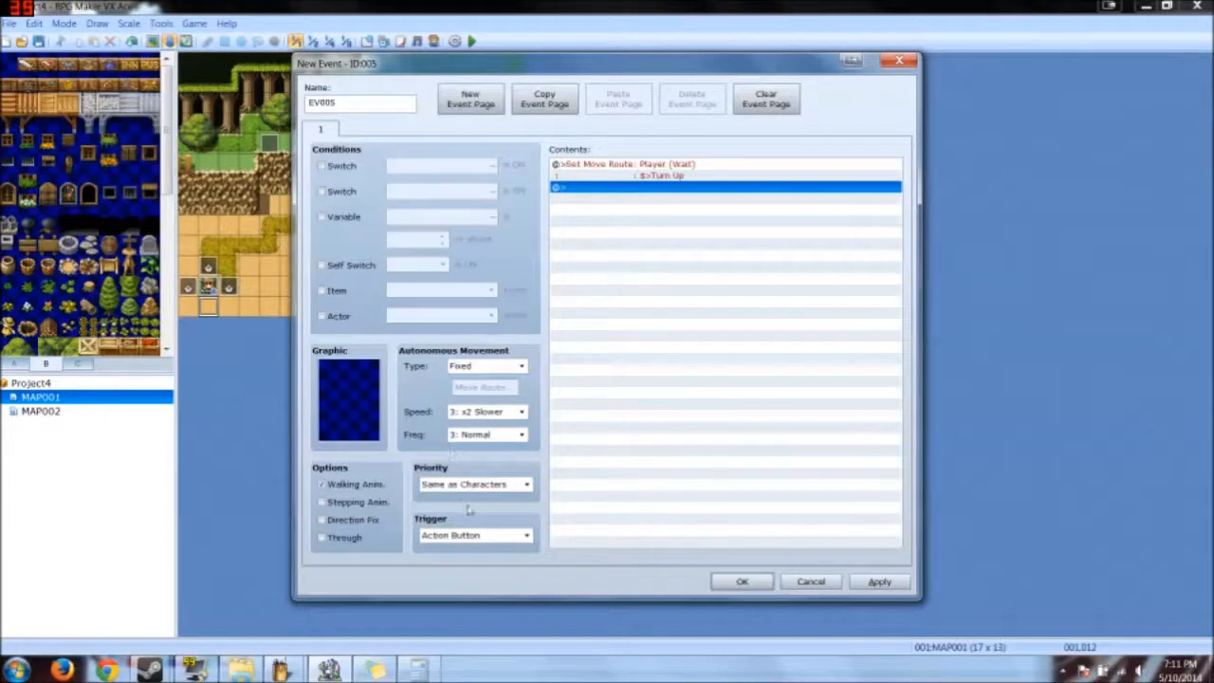
Step: Set the new event's trigger to Event Touch and accept the event
{"action": "left_click", "coordinate": [451, 537]}
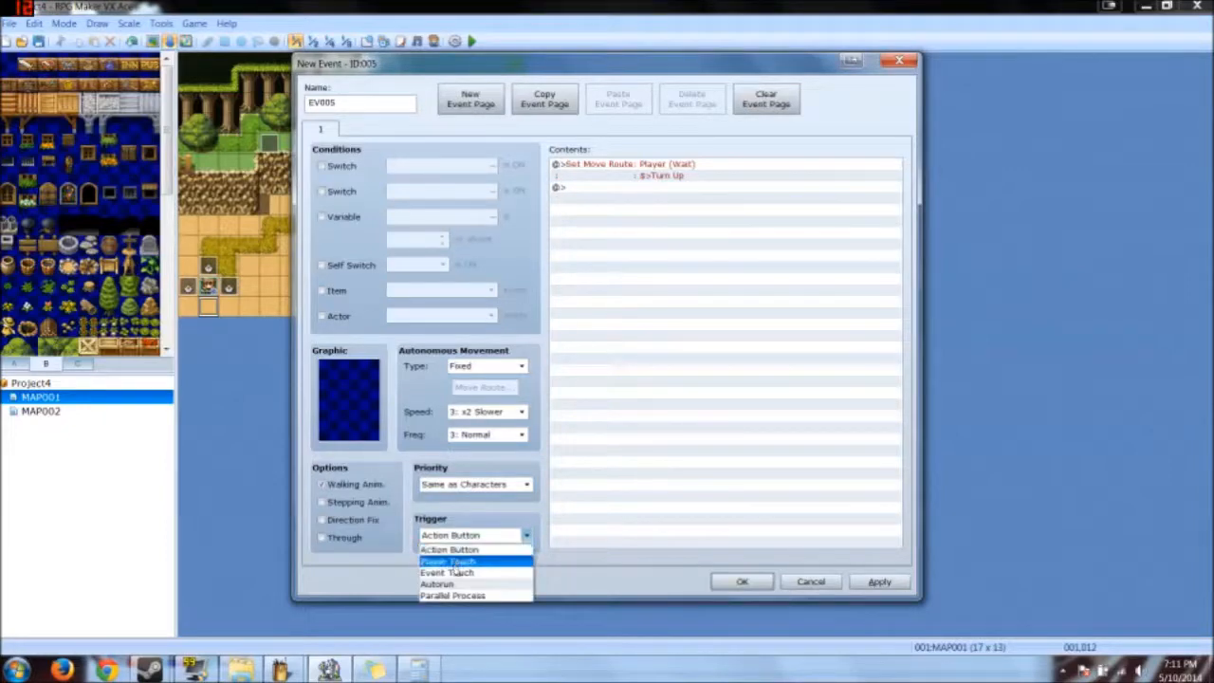
{"action": "left_click", "coordinate": [456, 573]}
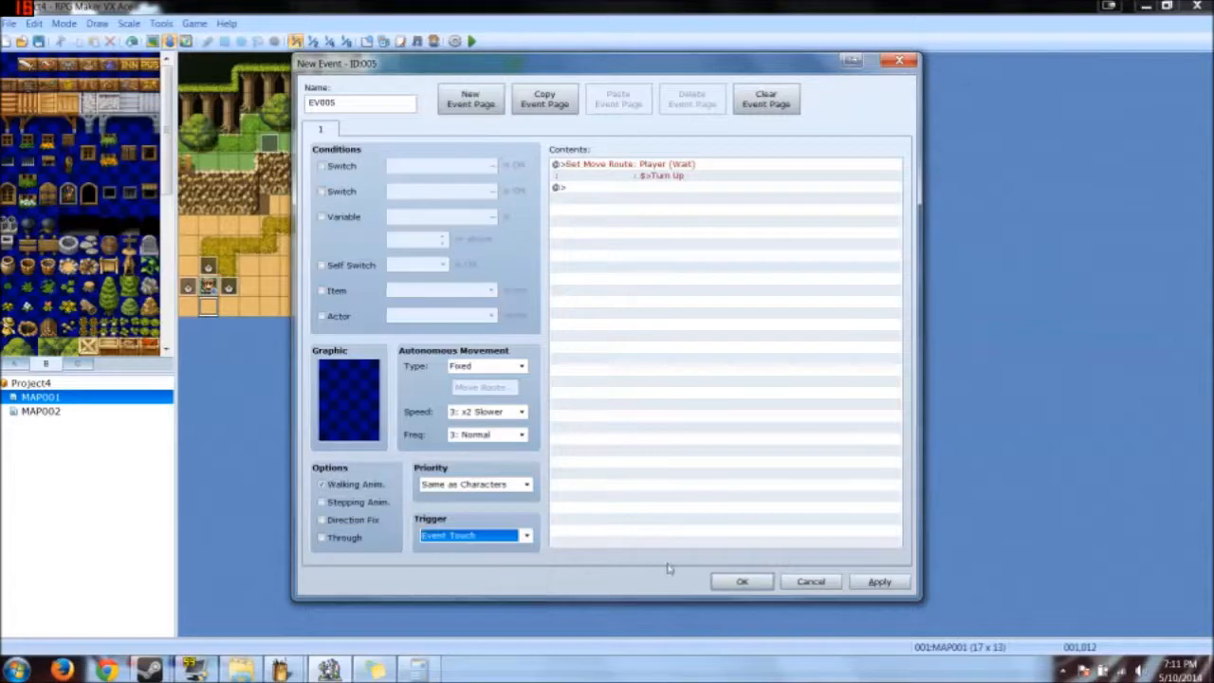
{"action": "left_click", "coordinate": [738, 580]}
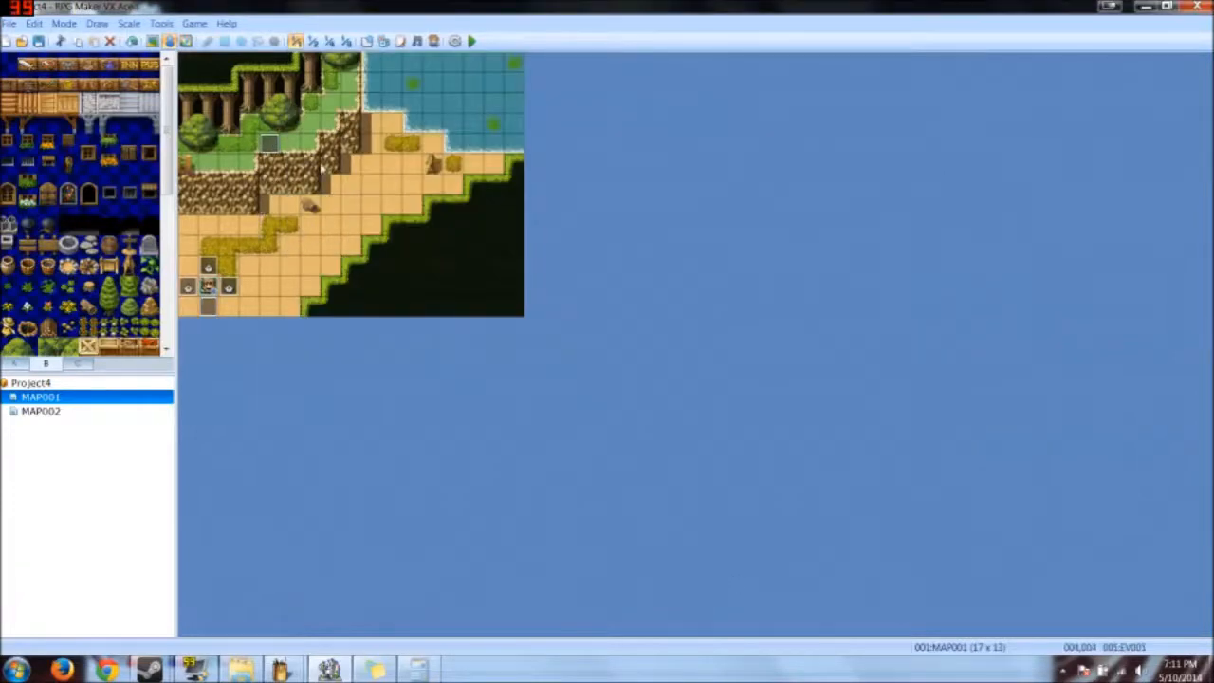
Step: Insert a Set Move Route with Turn Up for the player at the top of EV001's first page and accept the changes
{"action": "double_click", "coordinate": [270, 144]}
{"action": "double_click", "coordinate": [613, 166]}
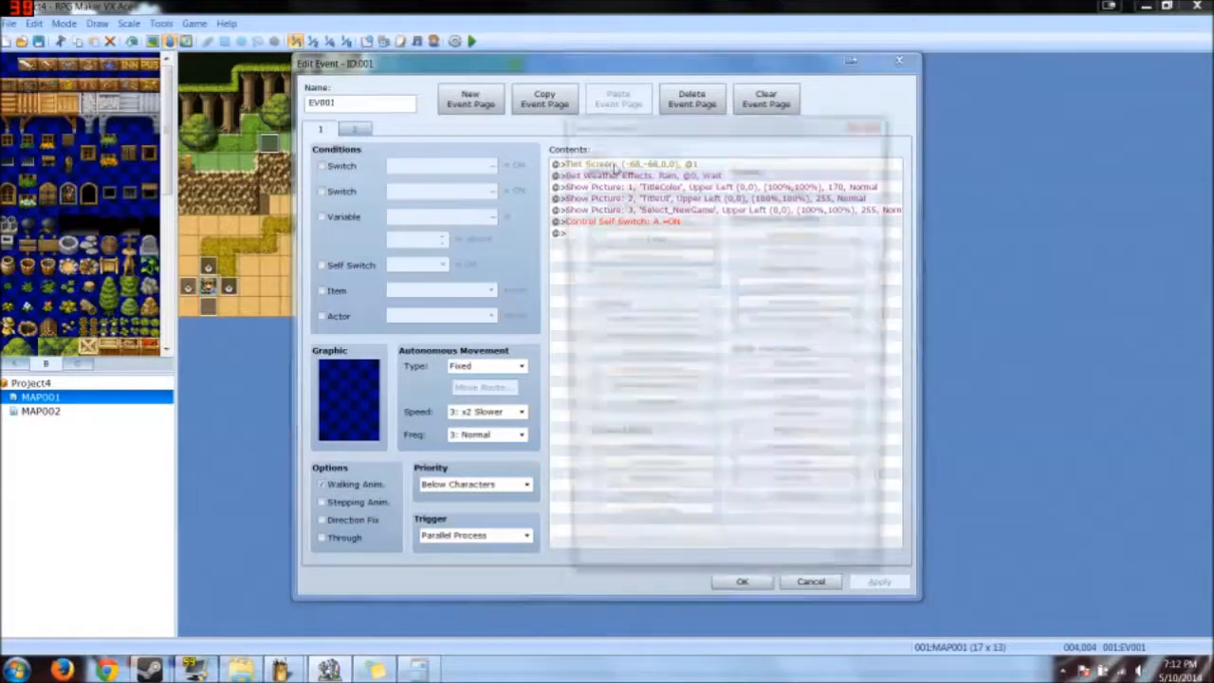
{"action": "left_click", "coordinate": [653, 256]}
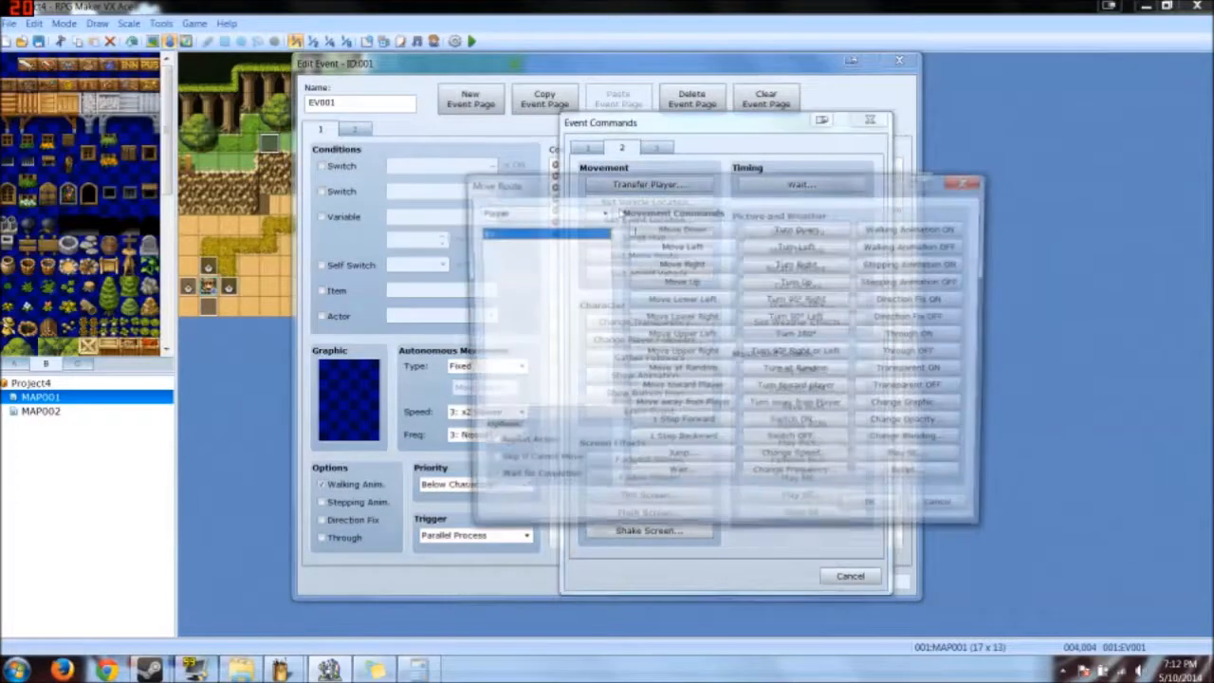
{"action": "left_click", "coordinate": [798, 281]}
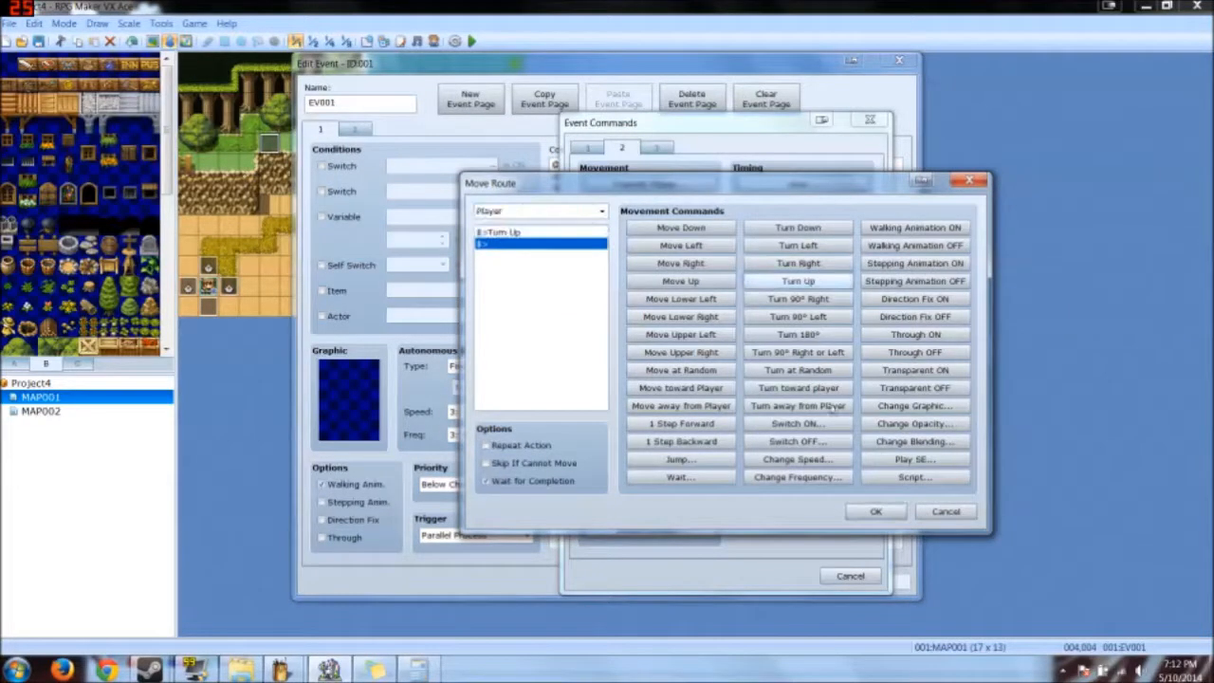
{"action": "left_click", "coordinate": [876, 512]}
{"action": "left_click", "coordinate": [742, 582]}
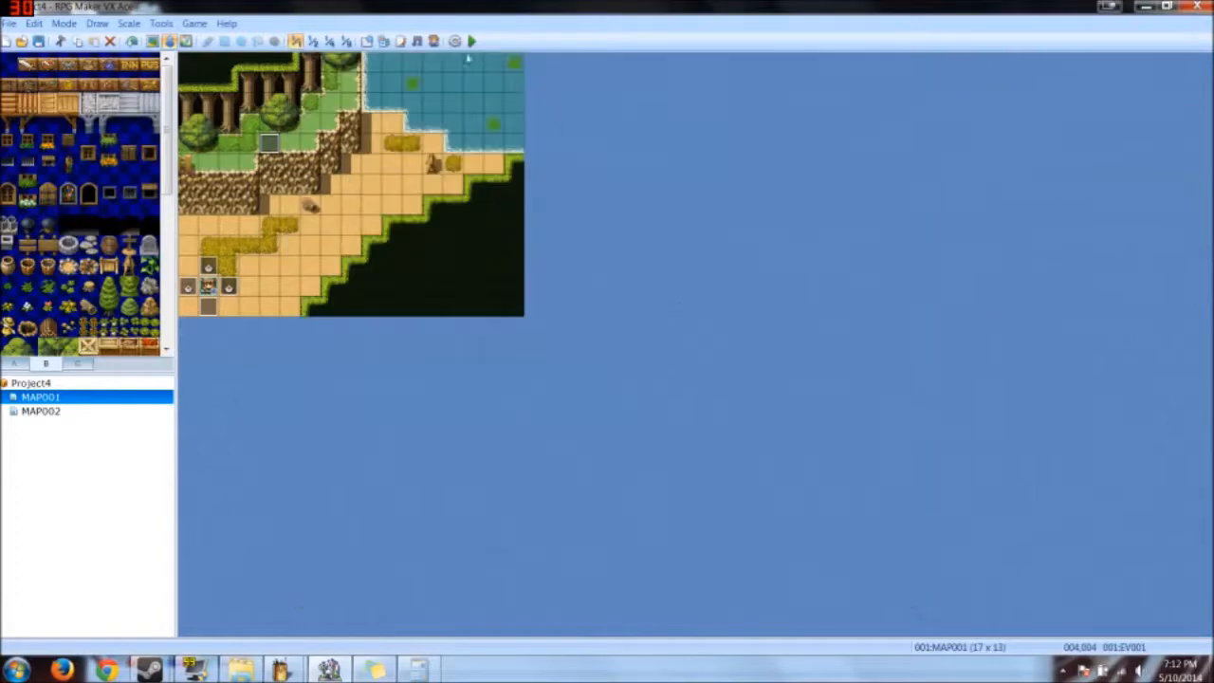
Step: Playtest the game again through New Game to the second map, and end the playtest
{"action": "left_click", "coordinate": [472, 41]}
{"action": "key", "text": "Return"}
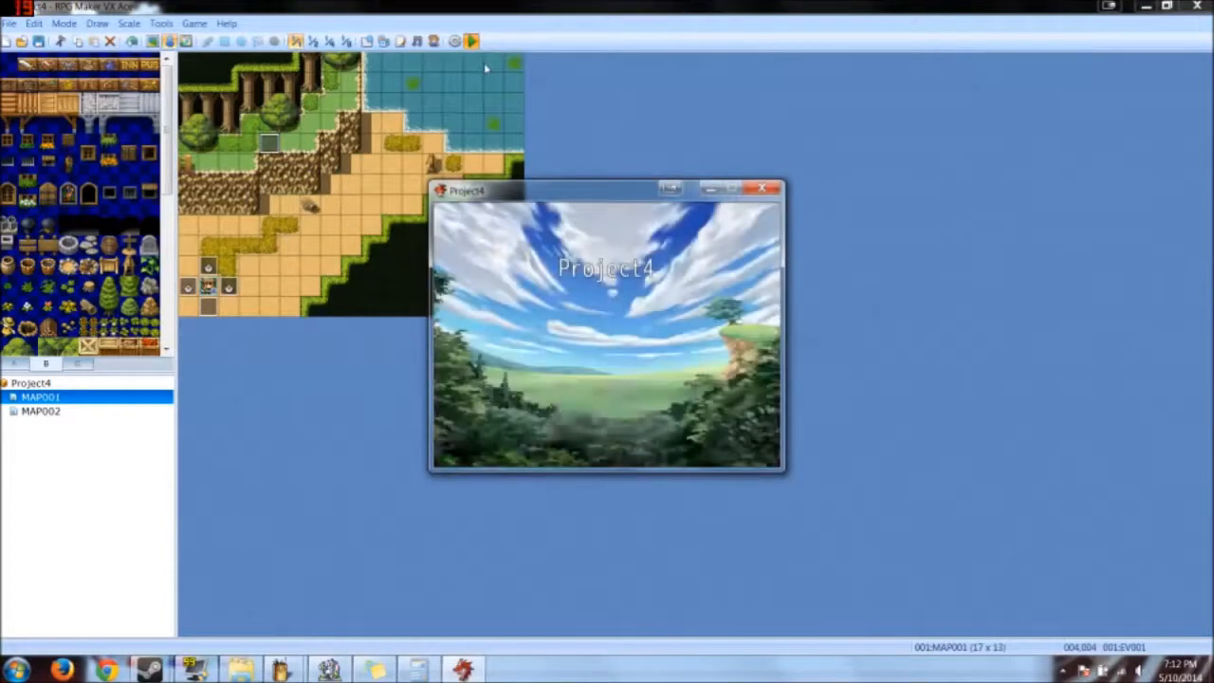
{"action": "key", "text": "Return"}
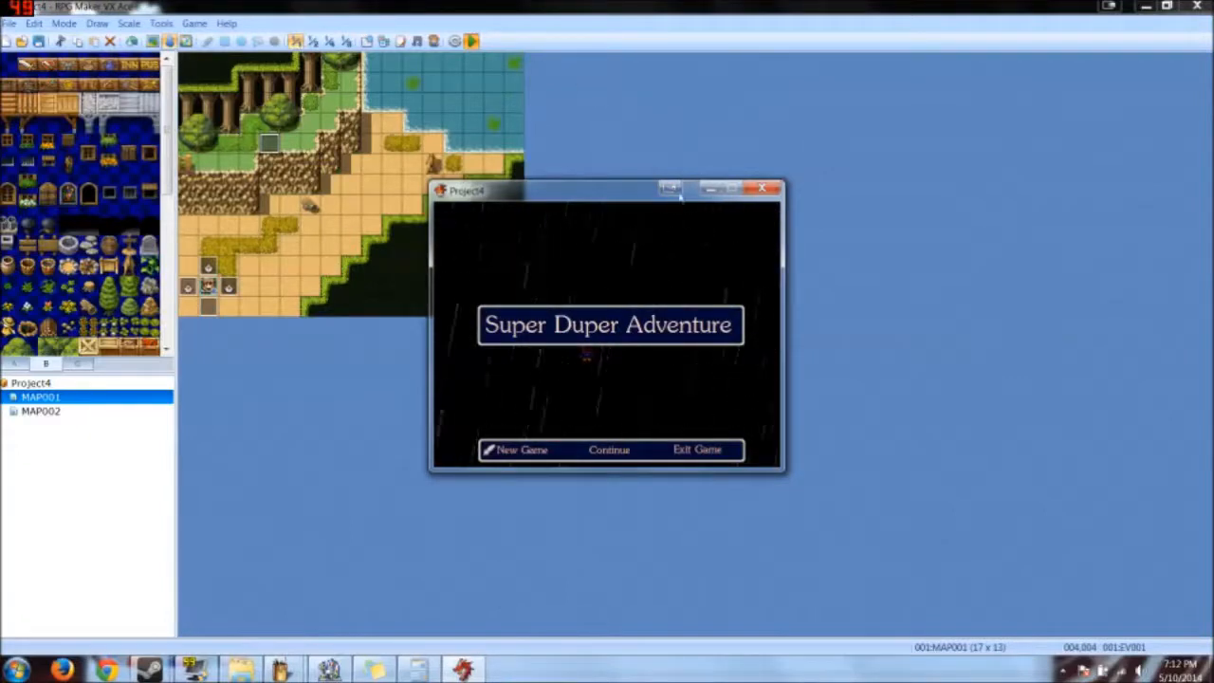
{"action": "left_click", "coordinate": [762, 189]}
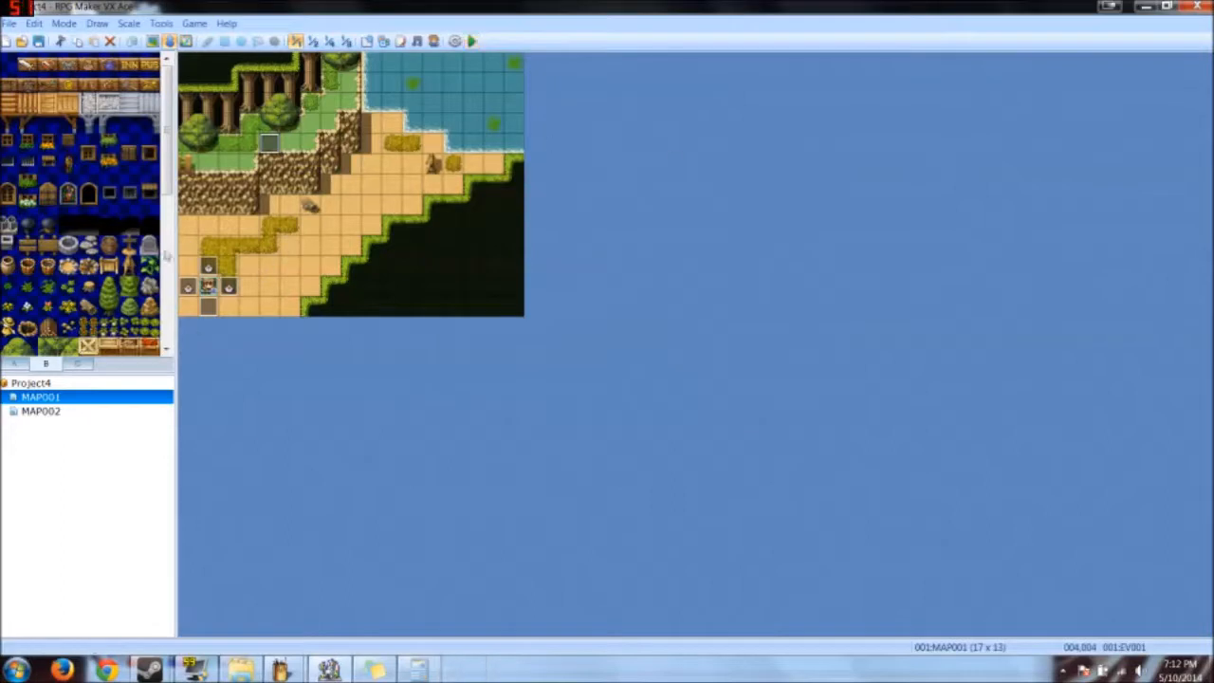
{"action": "left_click", "coordinate": [38, 411]}
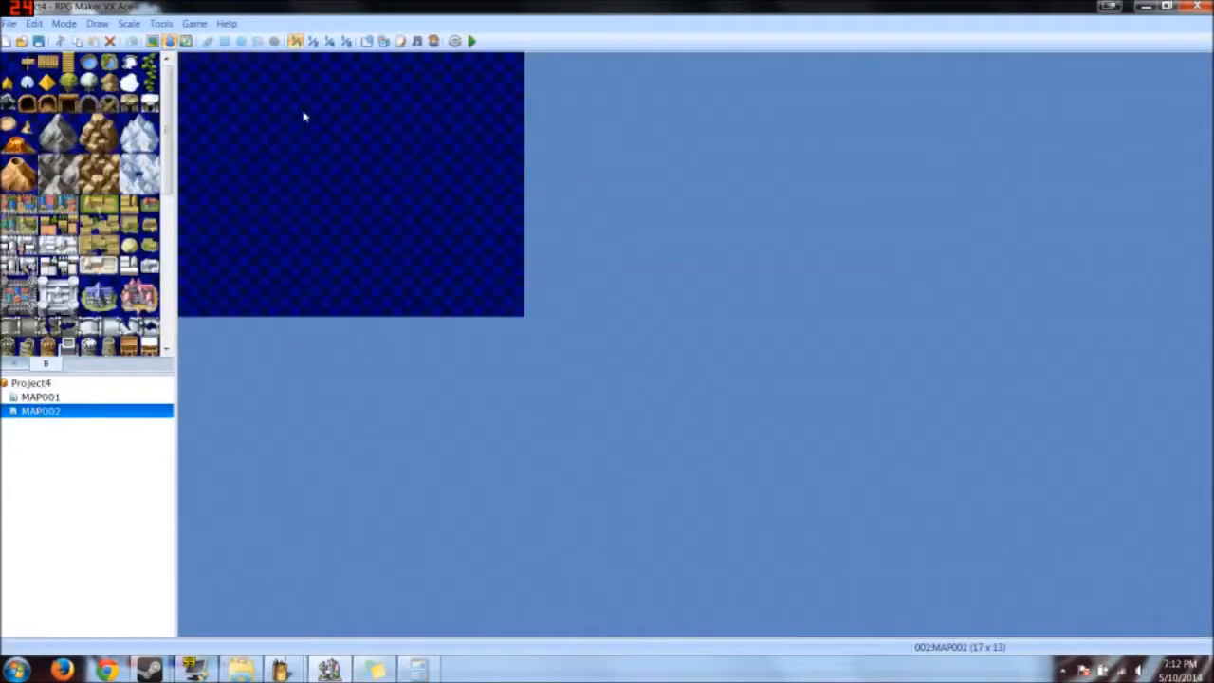
{"action": "left_click", "coordinate": [43, 396]}
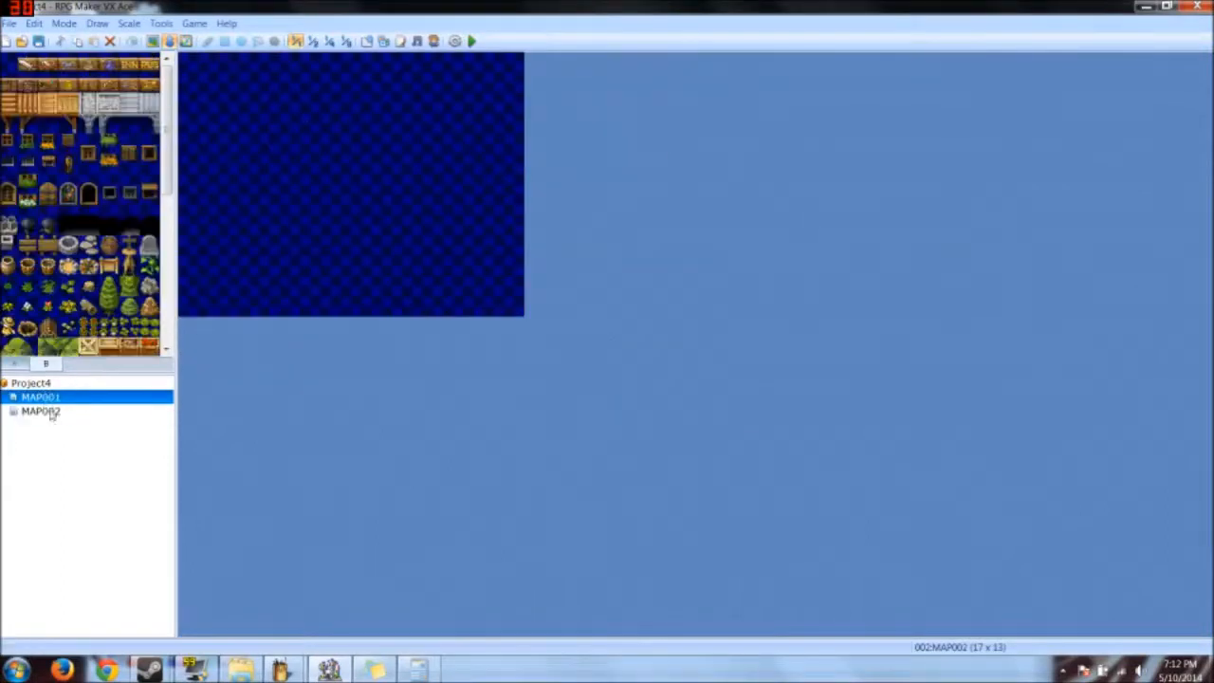
{"action": "double_click", "coordinate": [269, 143]}
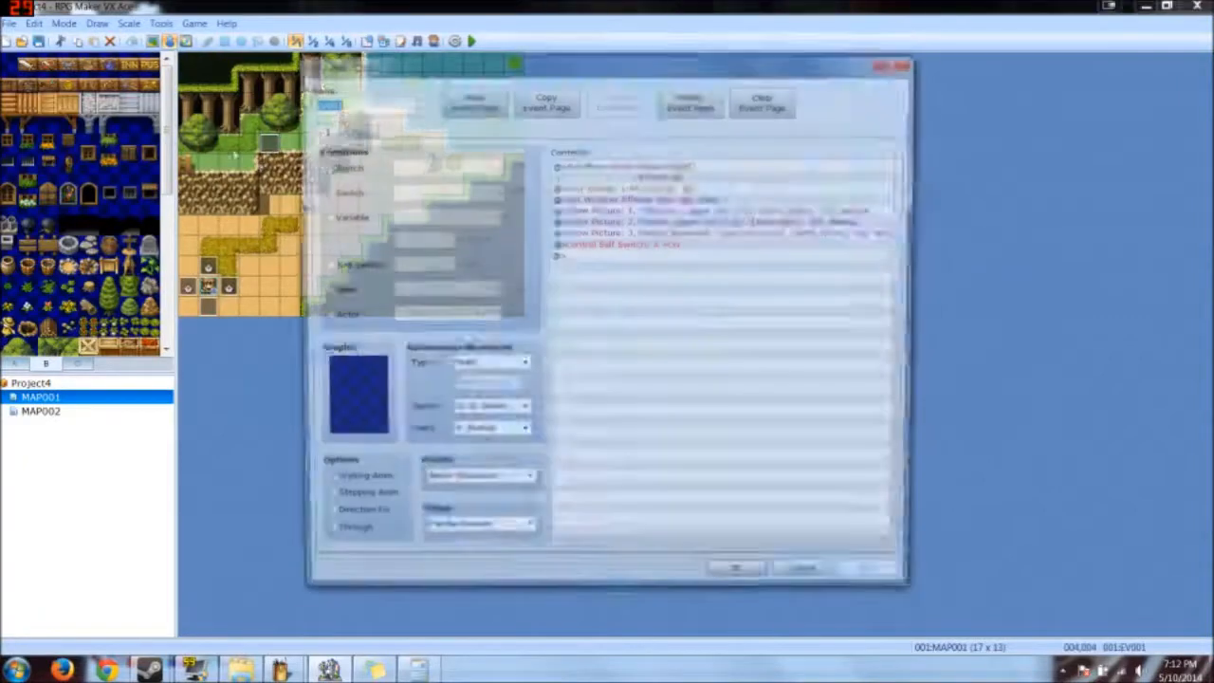
{"action": "left_click", "coordinate": [743, 581]}
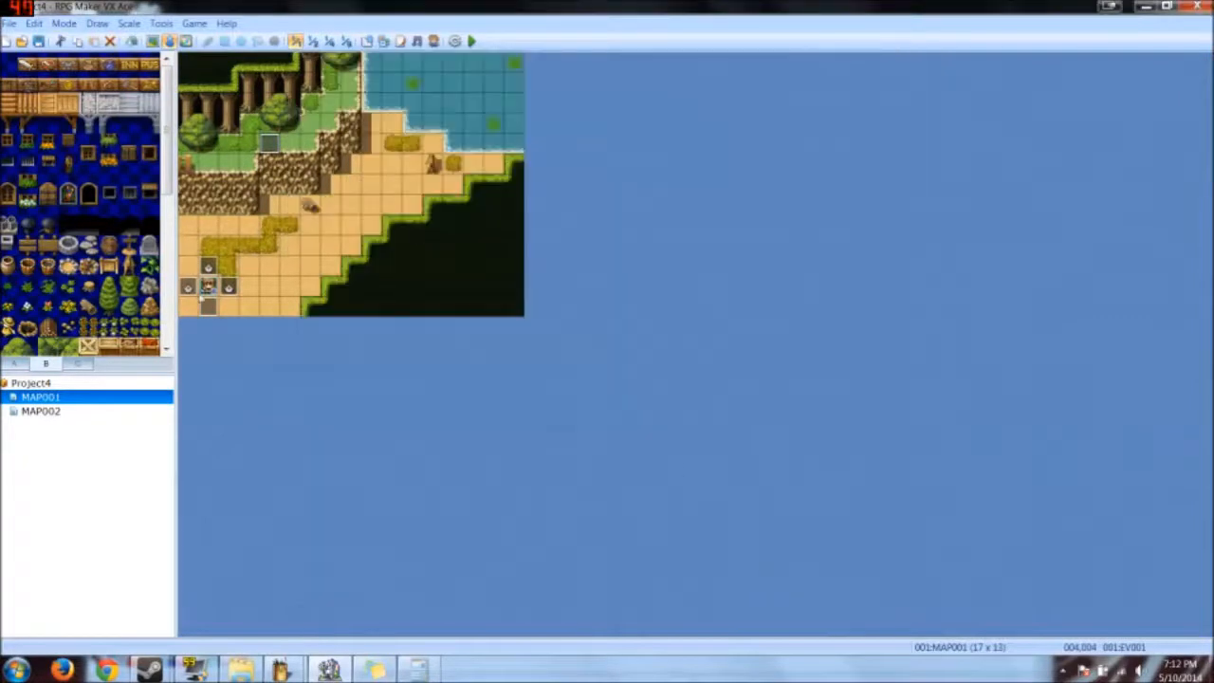
Step: Add a Move Picture command for picture 1 to EV004's Selection == 0 branch, with opacity 0 over 30 frames and no waiting
{"action": "double_click", "coordinate": [208, 268]}
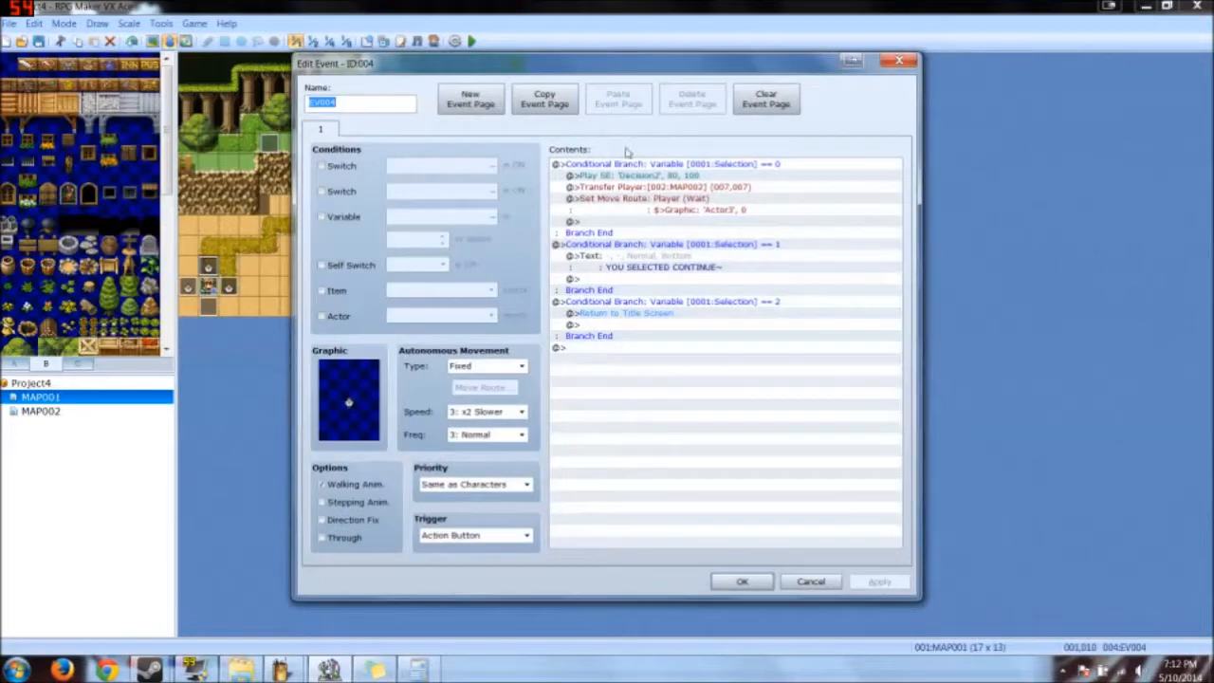
{"action": "left_click_drag", "start_coordinate": [617, 197], "coordinate": [619, 173]}
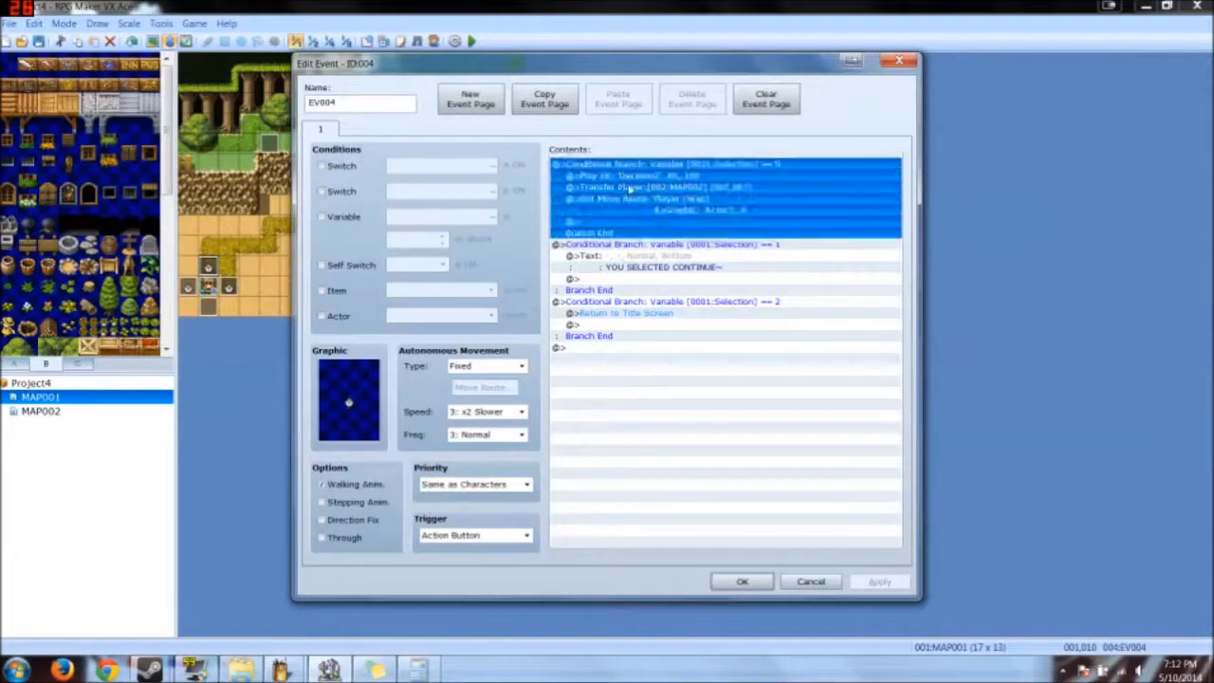
{"action": "left_click", "coordinate": [626, 221]}
{"action": "double_click", "coordinate": [603, 222]}
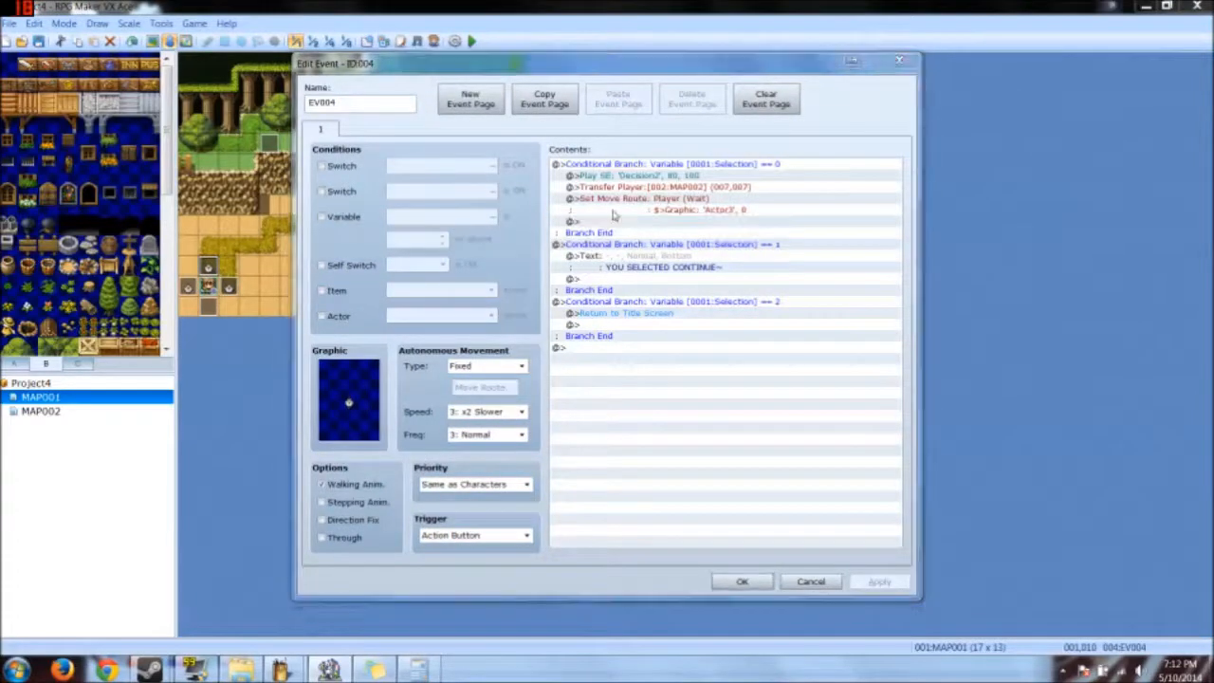
{"action": "left_click", "coordinate": [801, 251]}
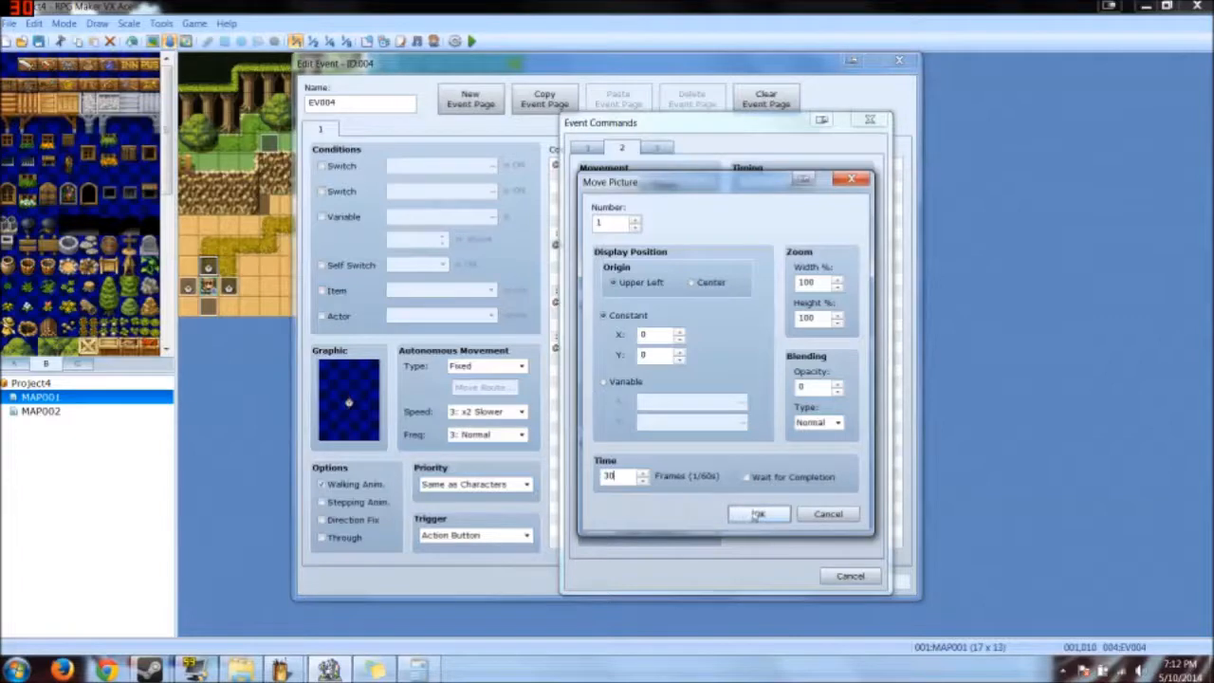
{"action": "left_click", "coordinate": [759, 514]}
{"action": "key", "text": "Up"}
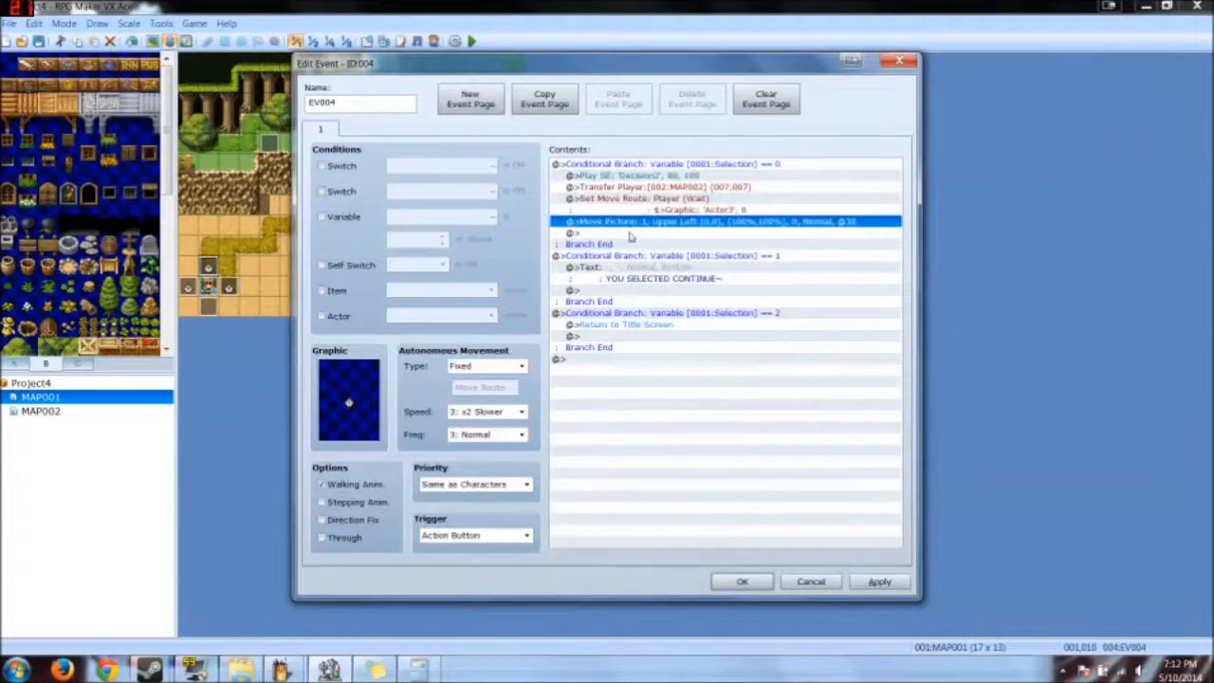
{"action": "key", "text": "ctrl+v"}
{"action": "key", "text": "ctrl+v"}
{"action": "double_click", "coordinate": [626, 234]}
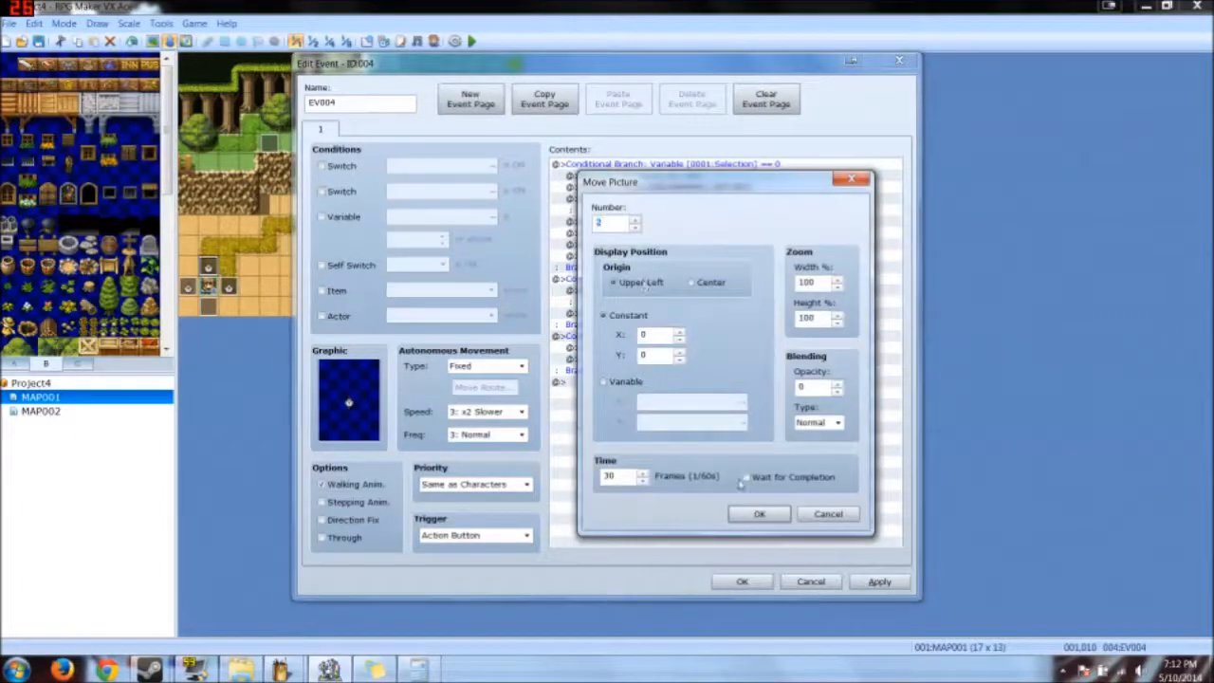
{"action": "left_click", "coordinate": [759, 513]}
{"action": "double_click", "coordinate": [596, 245]}
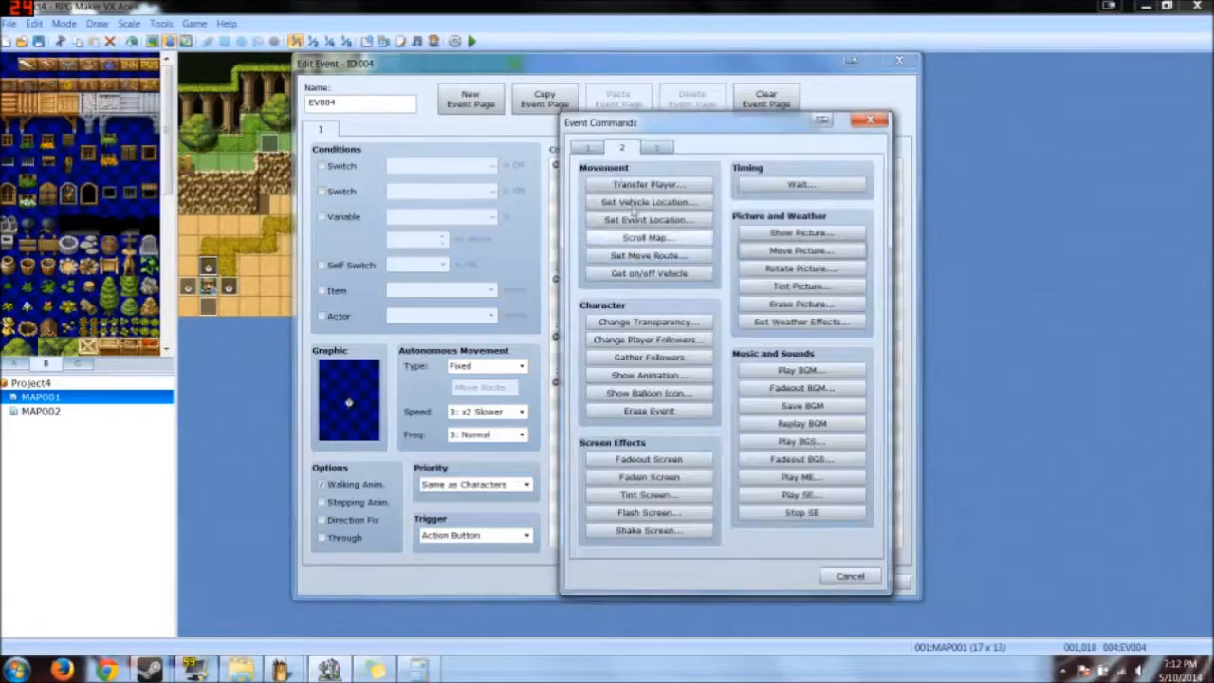
{"action": "left_click", "coordinate": [834, 572]}
{"action": "left_click", "coordinate": [831, 575]}
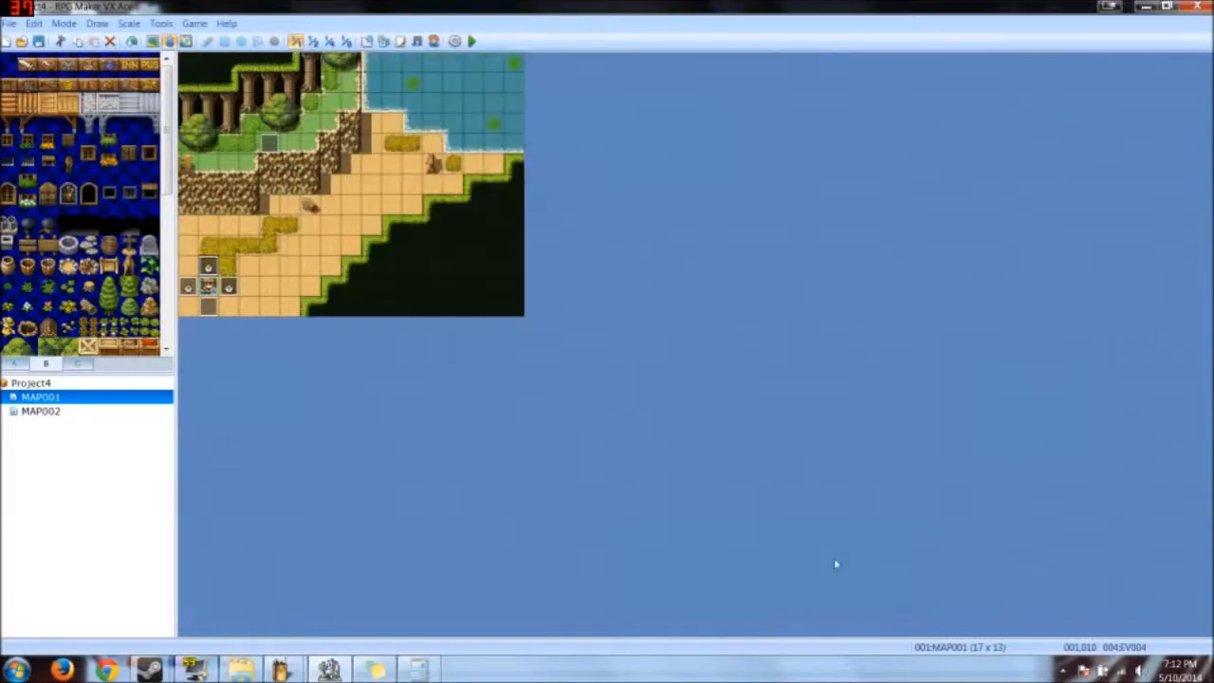
Step: Reopen EV004 and paste the copied Move Picture command three times at the end of the Selection == 0 branch
{"action": "double_click", "coordinate": [214, 269]}
{"action": "left_click", "coordinate": [641, 214]}
{"action": "left_click", "coordinate": [638, 219]}
{"action": "key", "text": "ctrl+v"}
{"action": "key", "text": "ctrl+v"}
{"action": "key", "text": "ctrl+v"}
Step: Set the picture number to 2 in the second pasted Move Picture command and to 3 in the third
{"action": "double_click", "coordinate": [637, 222]}
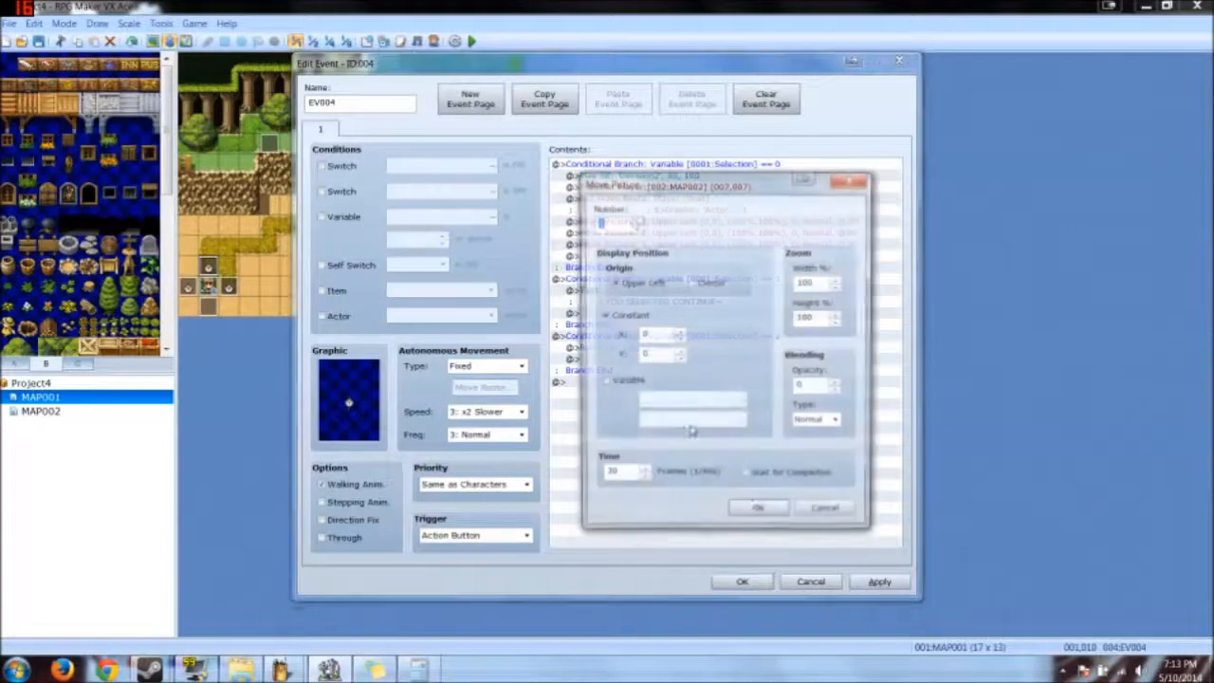
{"action": "left_click", "coordinate": [756, 505]}
{"action": "double_click", "coordinate": [644, 233]}
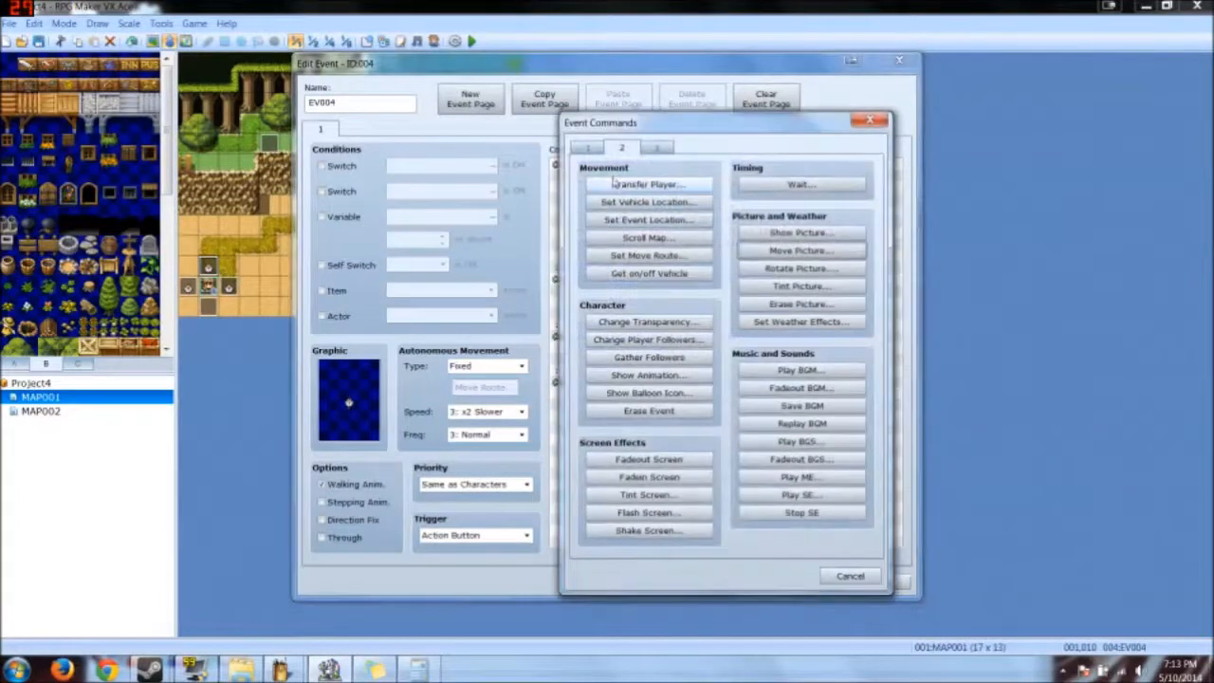
{"action": "left_click", "coordinate": [826, 576]}
{"action": "key", "text": "space"}
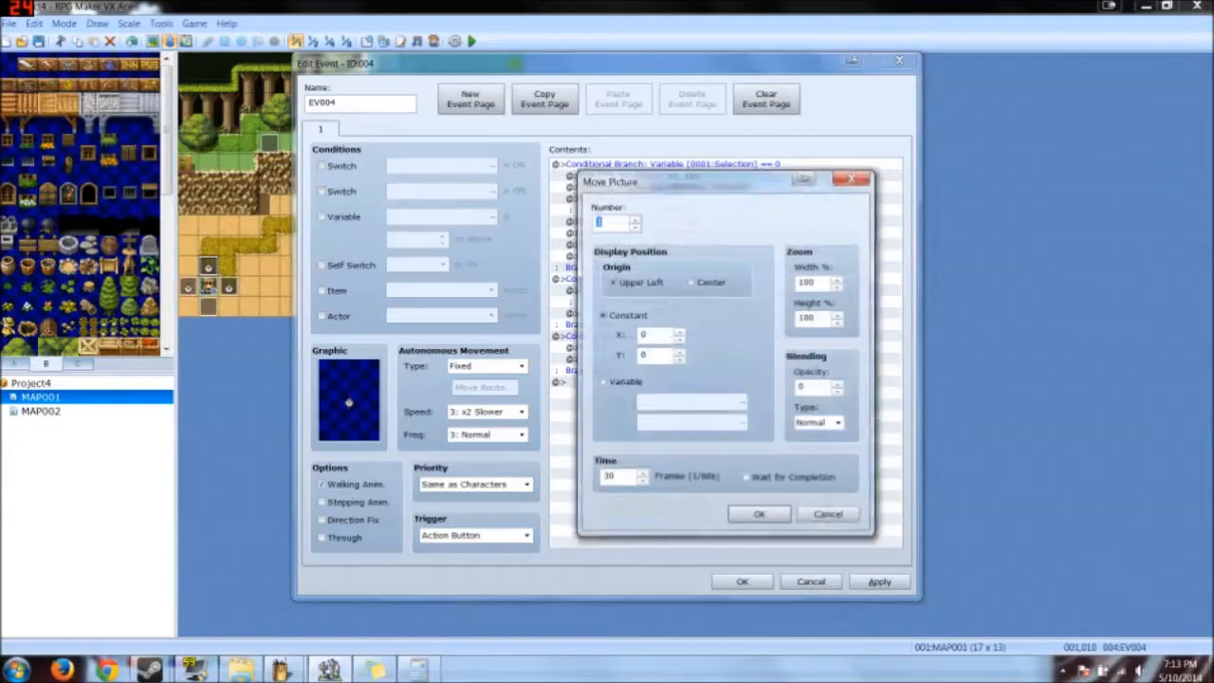
{"action": "left_click", "coordinate": [759, 513]}
{"action": "double_click", "coordinate": [637, 245]}
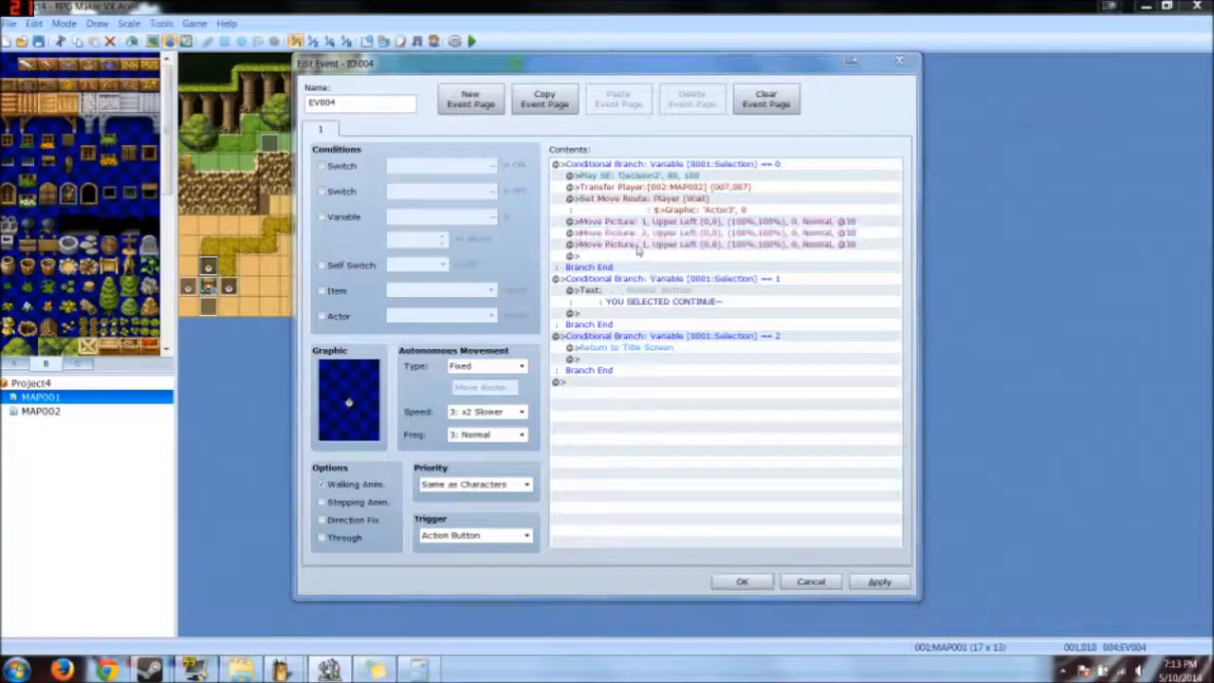
{"action": "left_click", "coordinate": [759, 513]}
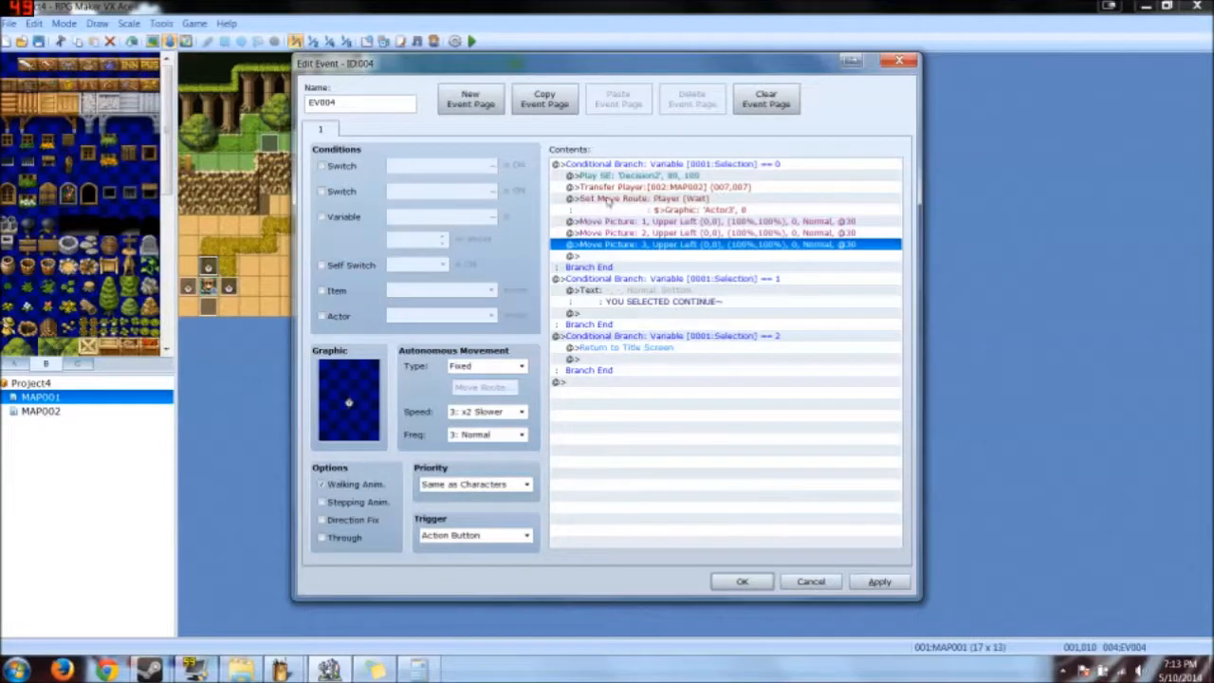
Step: Add a Tint Screen command of -255, -255, -255, 0 over 30 frames with waiting after the Move Picture commands
{"action": "double_click", "coordinate": [581, 256]}
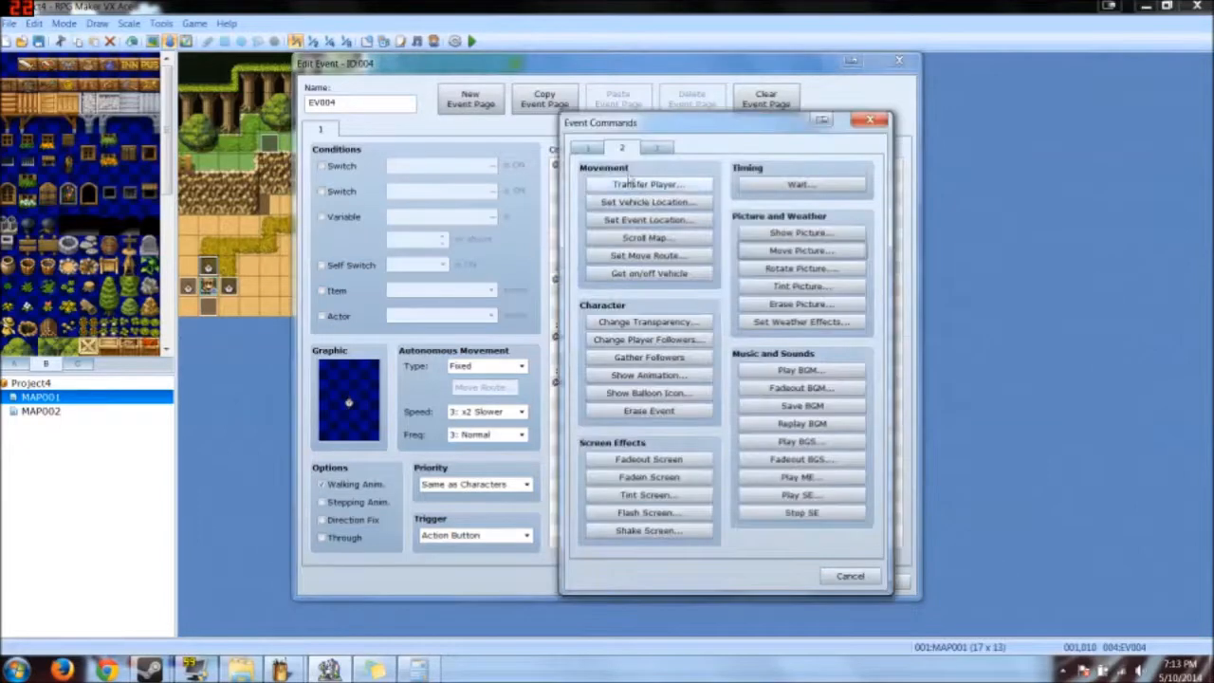
{"action": "left_click", "coordinate": [651, 150]}
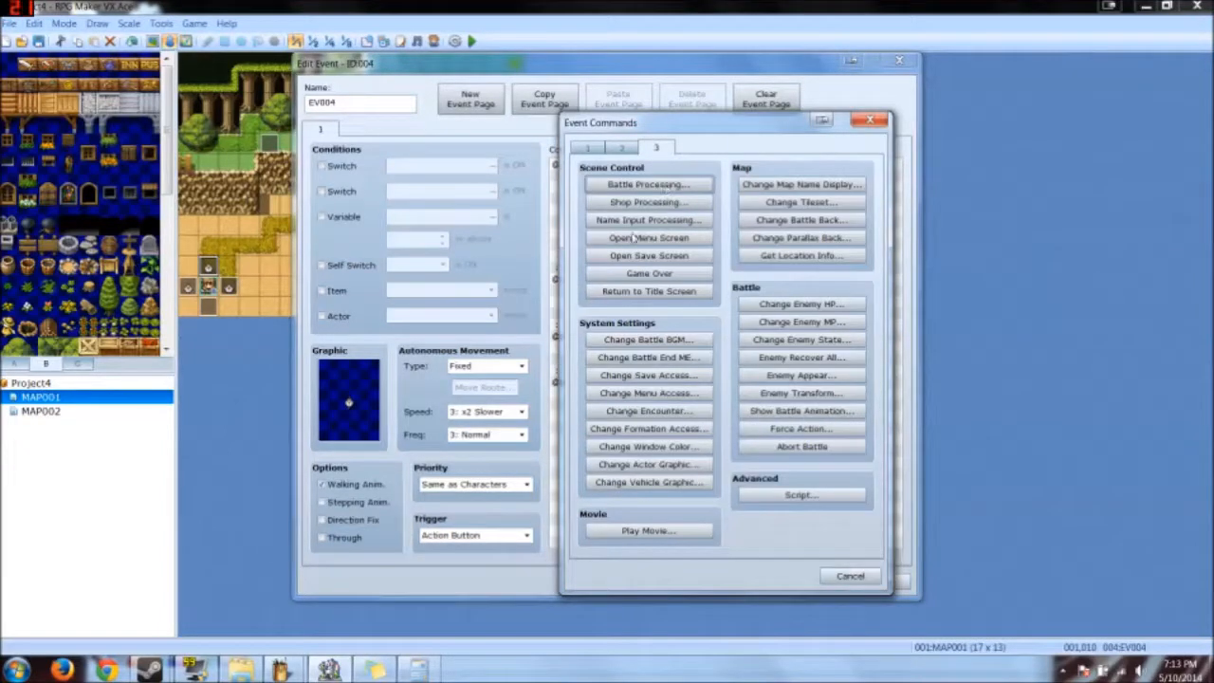
{"action": "left_click", "coordinate": [605, 152]}
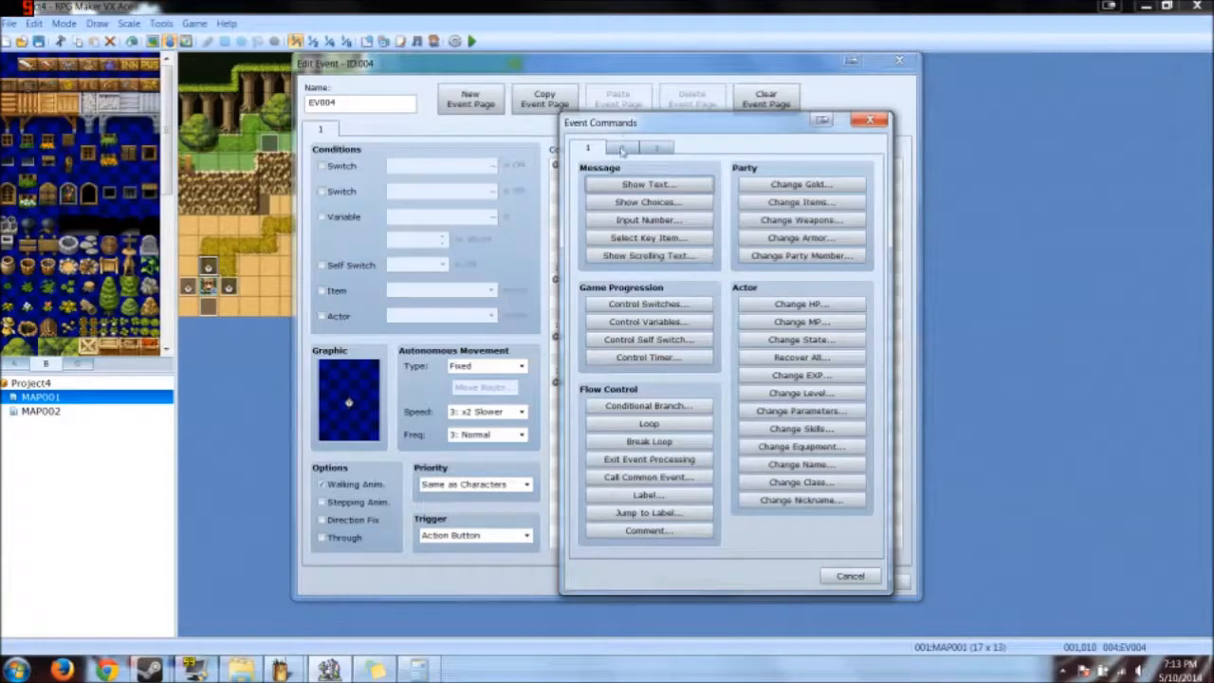
{"action": "left_click", "coordinate": [623, 150]}
{"action": "left_click", "coordinate": [649, 494]}
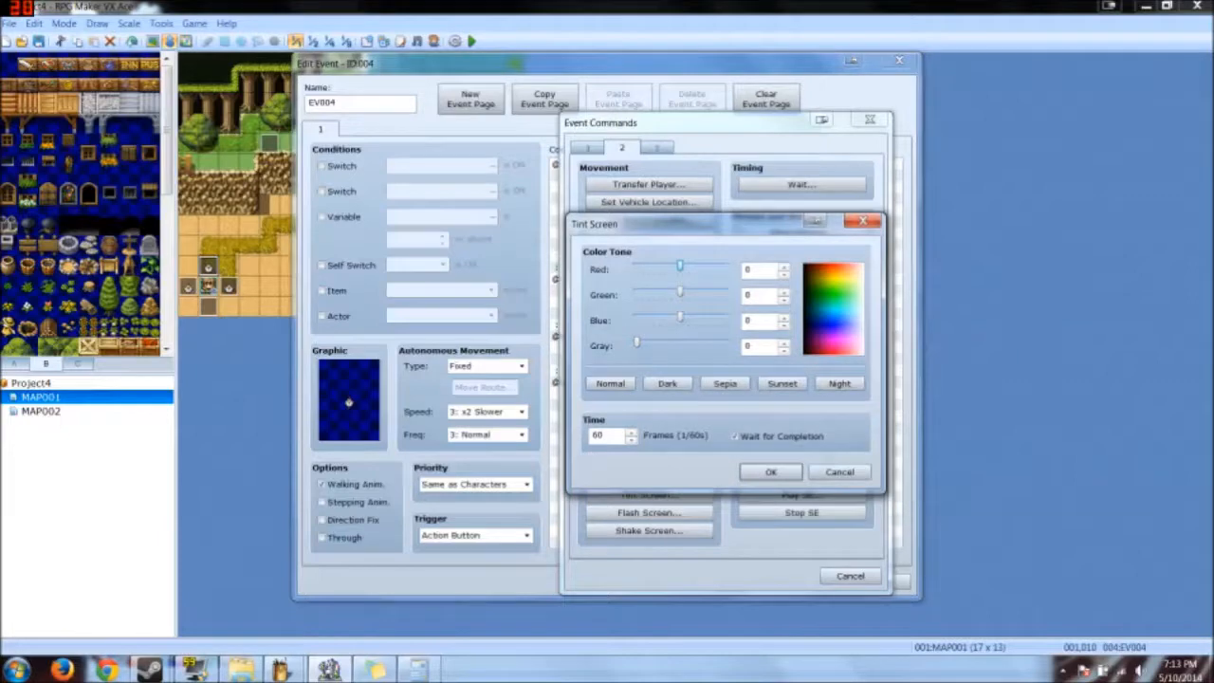
{"action": "left_click_drag", "start_coordinate": [680, 267], "coordinate": [638, 319]}
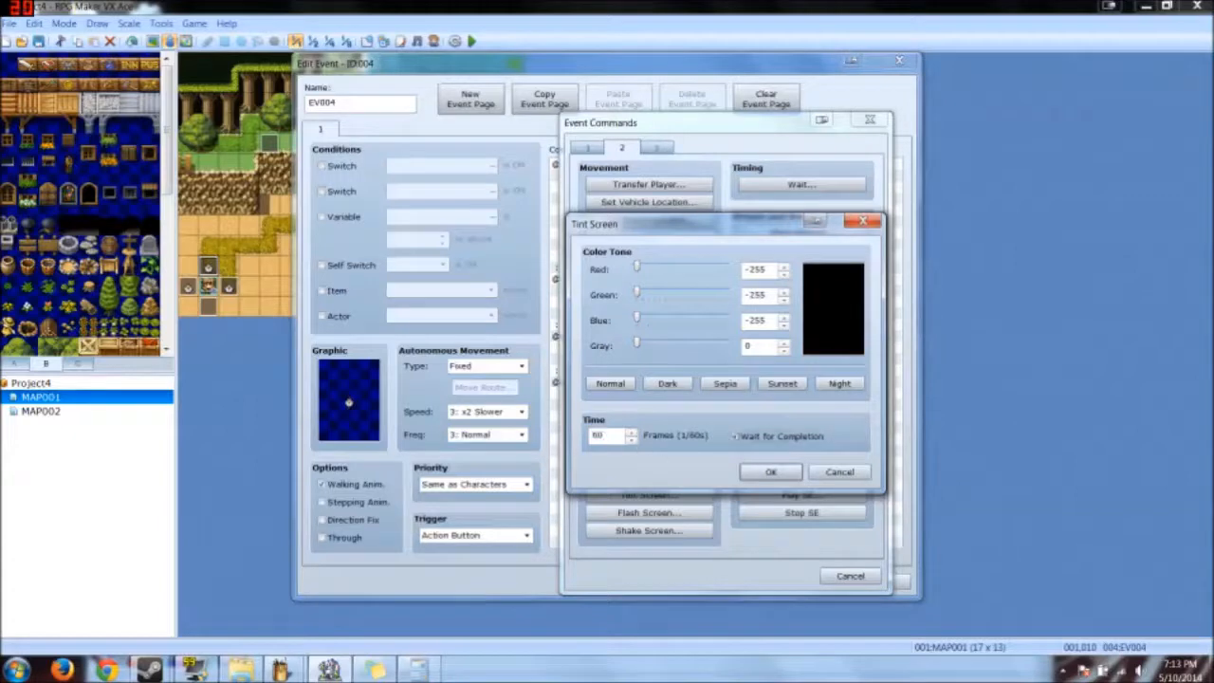
{"action": "left_click", "coordinate": [770, 471]}
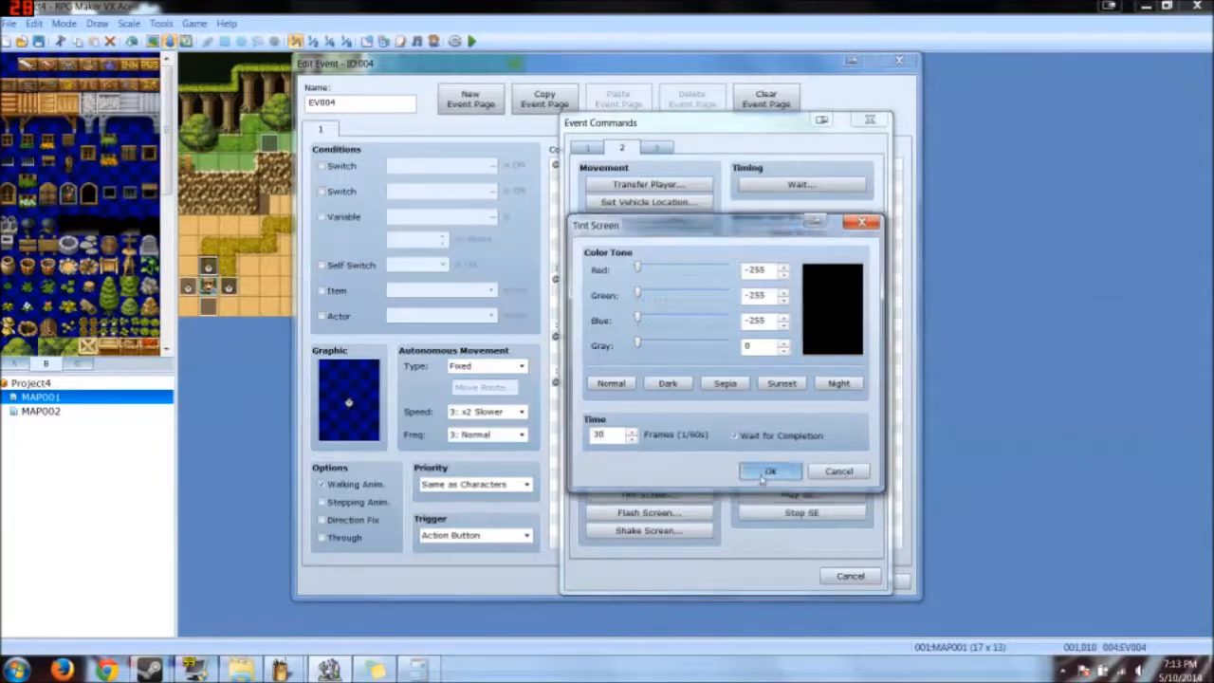
Step: Add a Set Weather Effects command with type None, 0 frames and waiting after the screen tint
{"action": "double_click", "coordinate": [607, 270]}
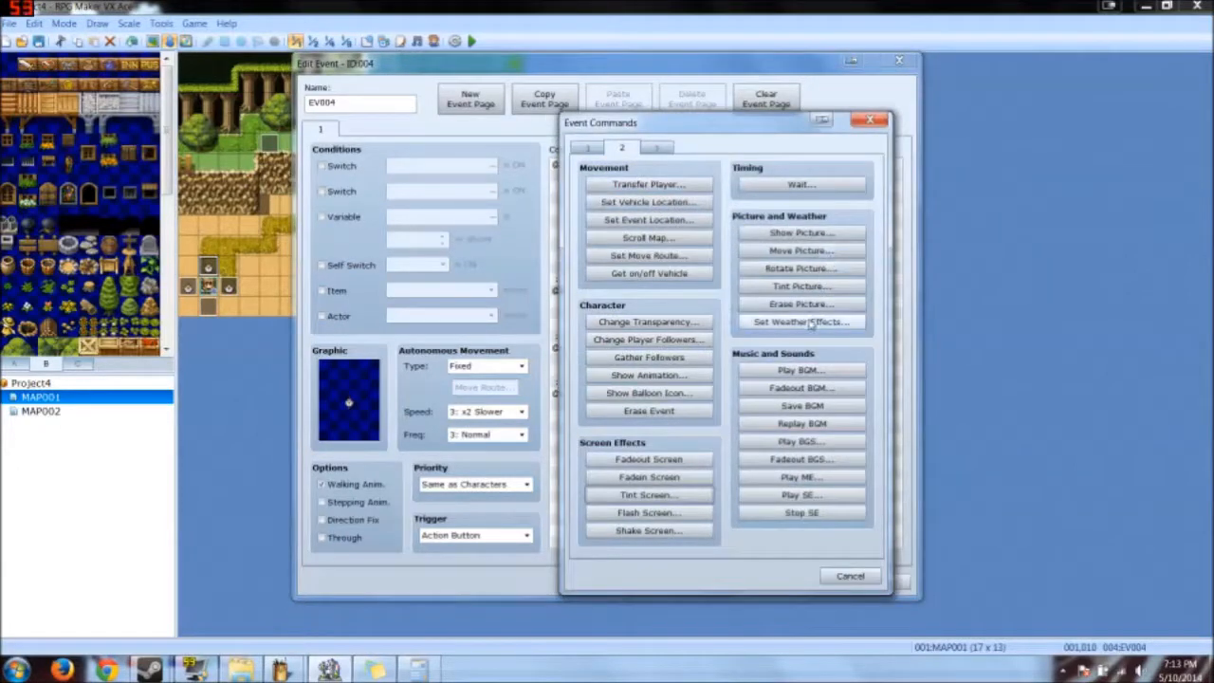
{"action": "left_click", "coordinate": [812, 322]}
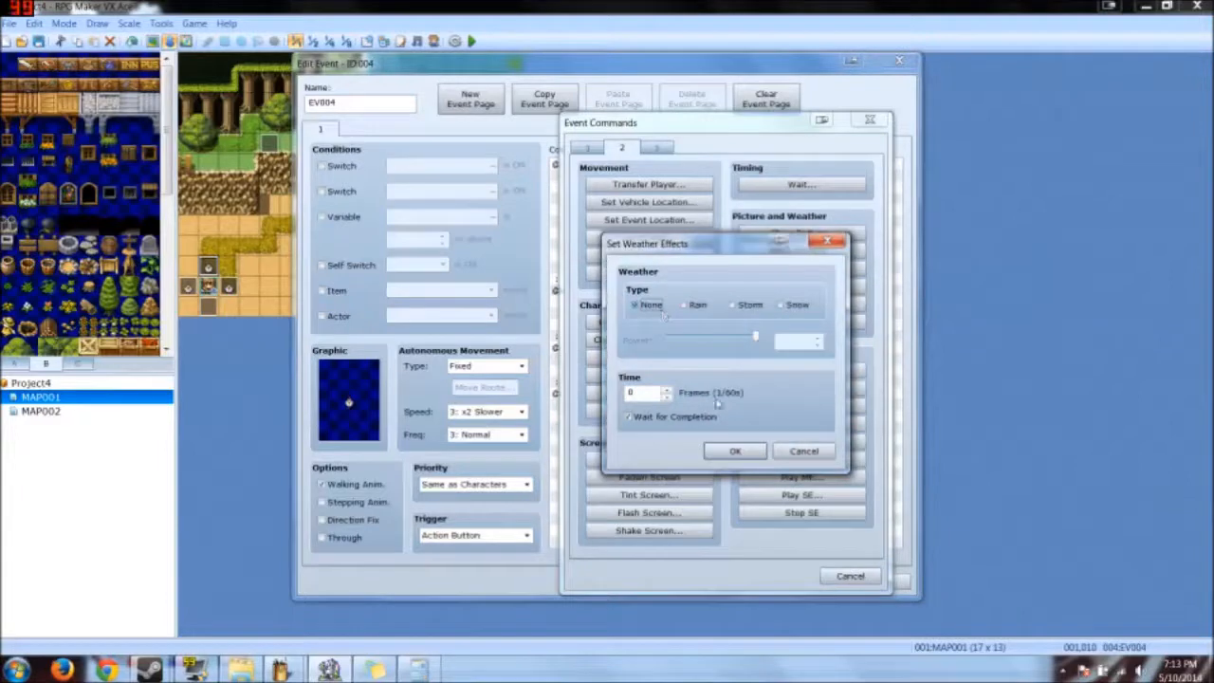
{"action": "left_click", "coordinate": [732, 450]}
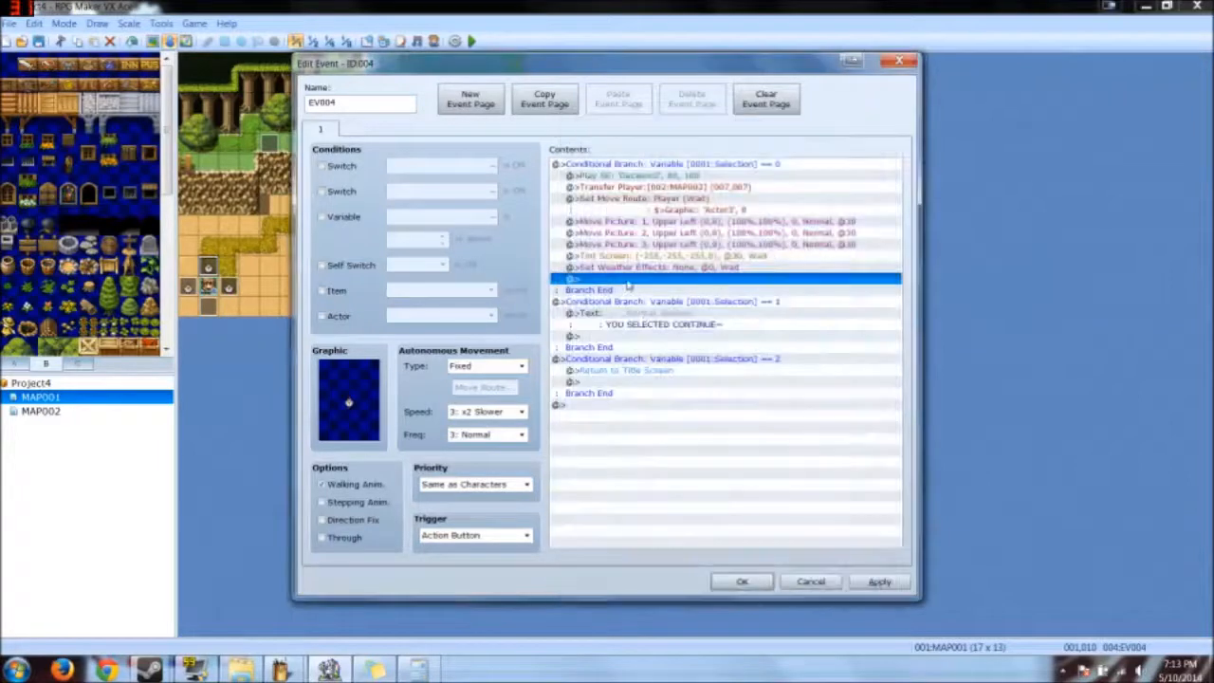
Step: Add an Erase Picture command for picture 1 after the weather command and duplicate it twice
{"action": "double_click", "coordinate": [627, 281]}
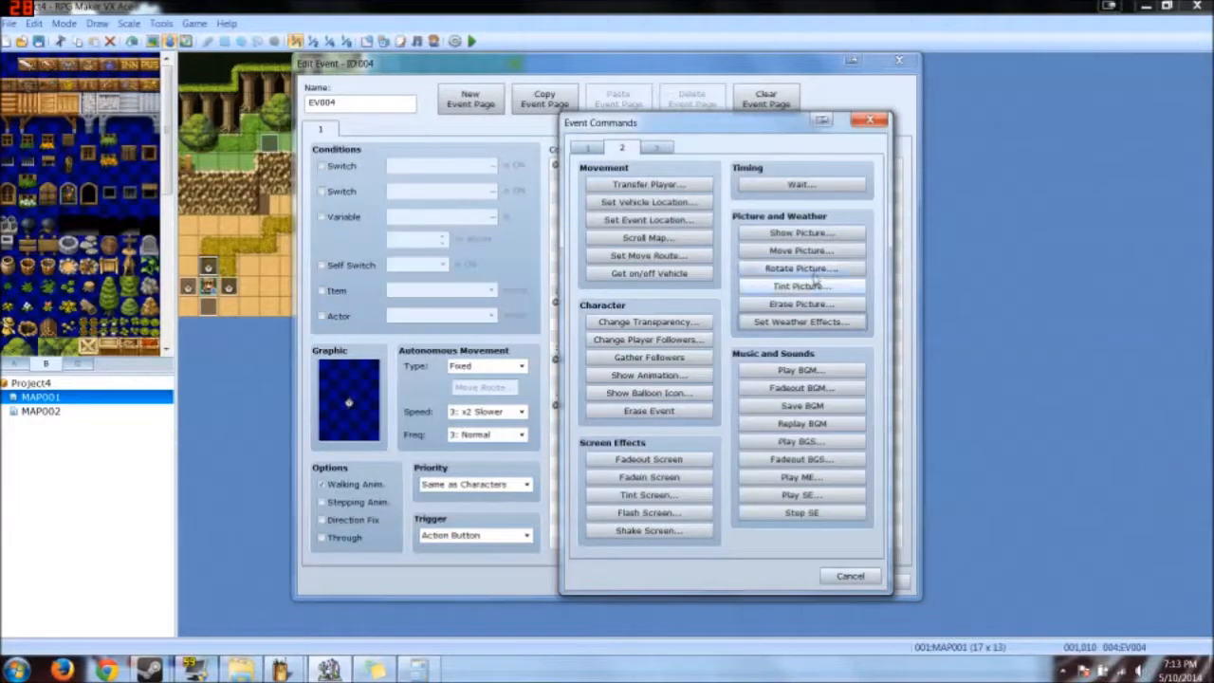
{"action": "left_click", "coordinate": [802, 304]}
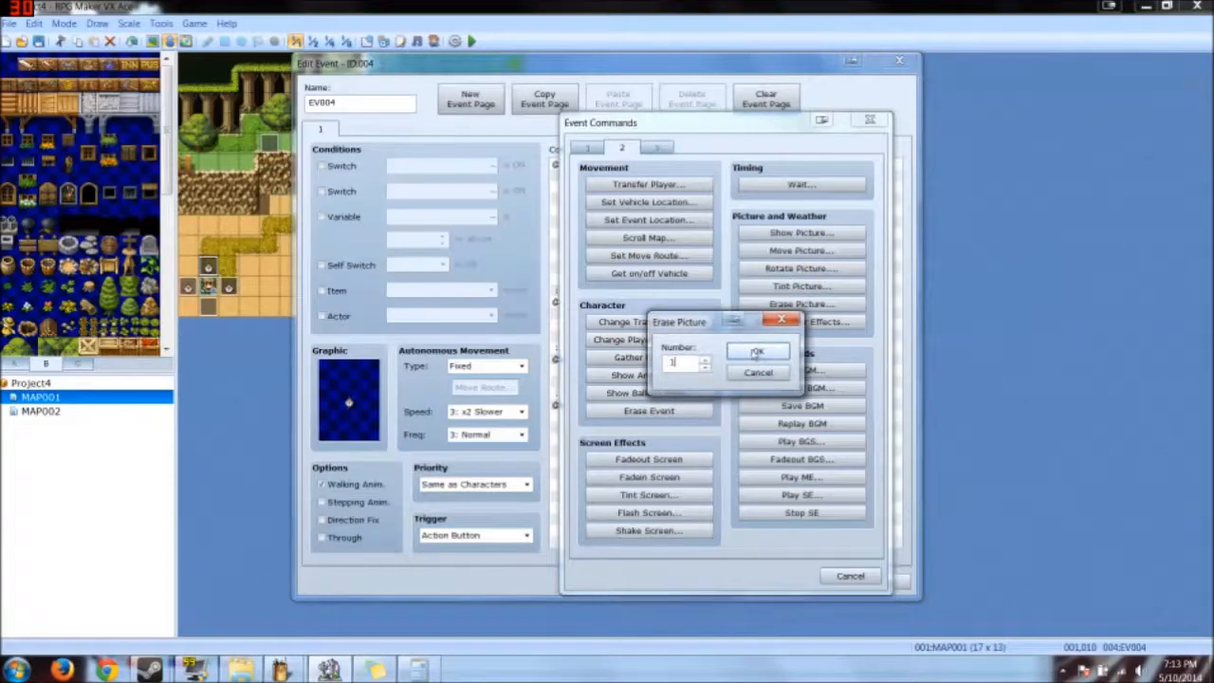
{"action": "left_click", "coordinate": [756, 352]}
{"action": "double_click", "coordinate": [636, 278]}
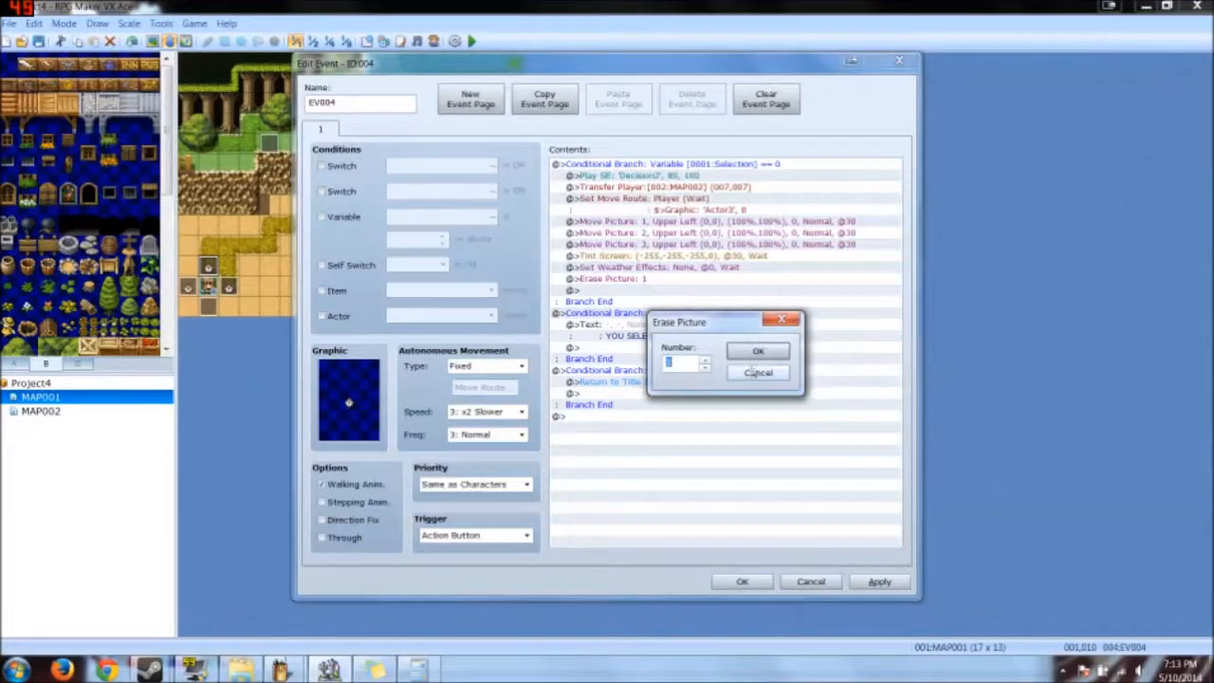
{"action": "left_click", "coordinate": [763, 368]}
{"action": "key", "text": "ctrl+c"}
{"action": "key", "text": "ctrl+v"}
{"action": "key", "text": "ctrl+v"}
Step: Change the duplicated Erase Picture commands to pictures 2 and 3, and accept EV004
{"action": "double_click", "coordinate": [652, 292]}
{"action": "type", "text": "2"}
{"action": "left_click", "coordinate": [754, 353]}
{"action": "double_click", "coordinate": [640, 302]}
{"action": "type", "text": "3"}
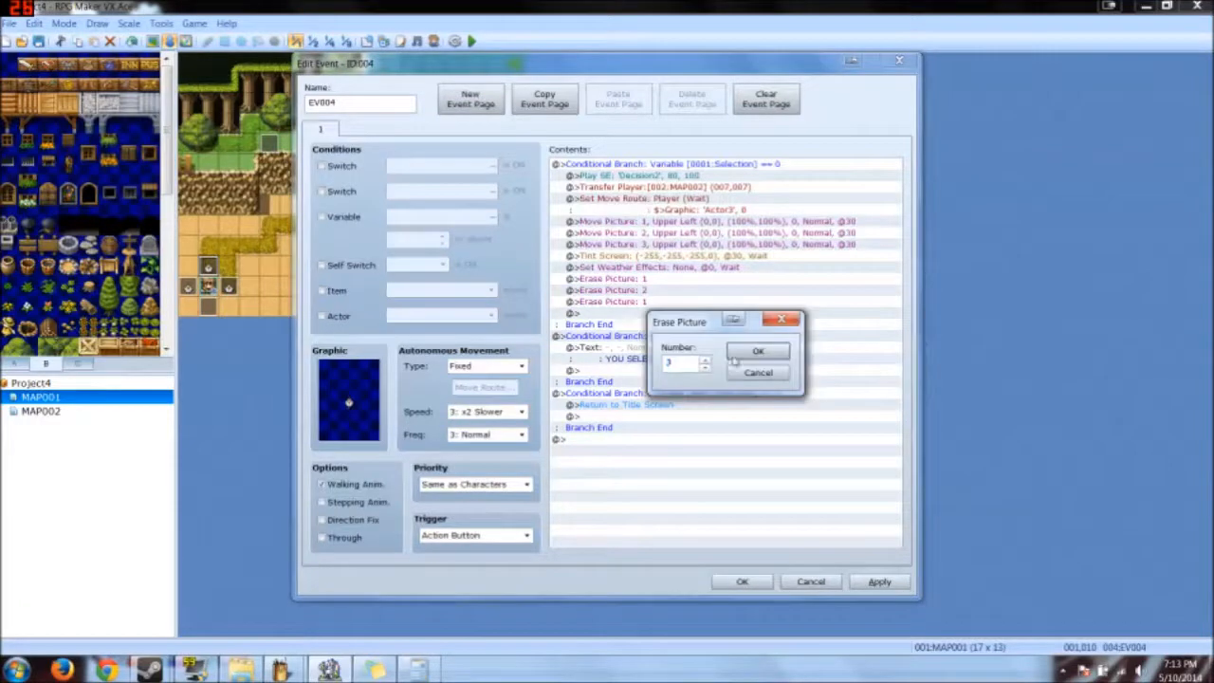
{"action": "left_click", "coordinate": [756, 351]}
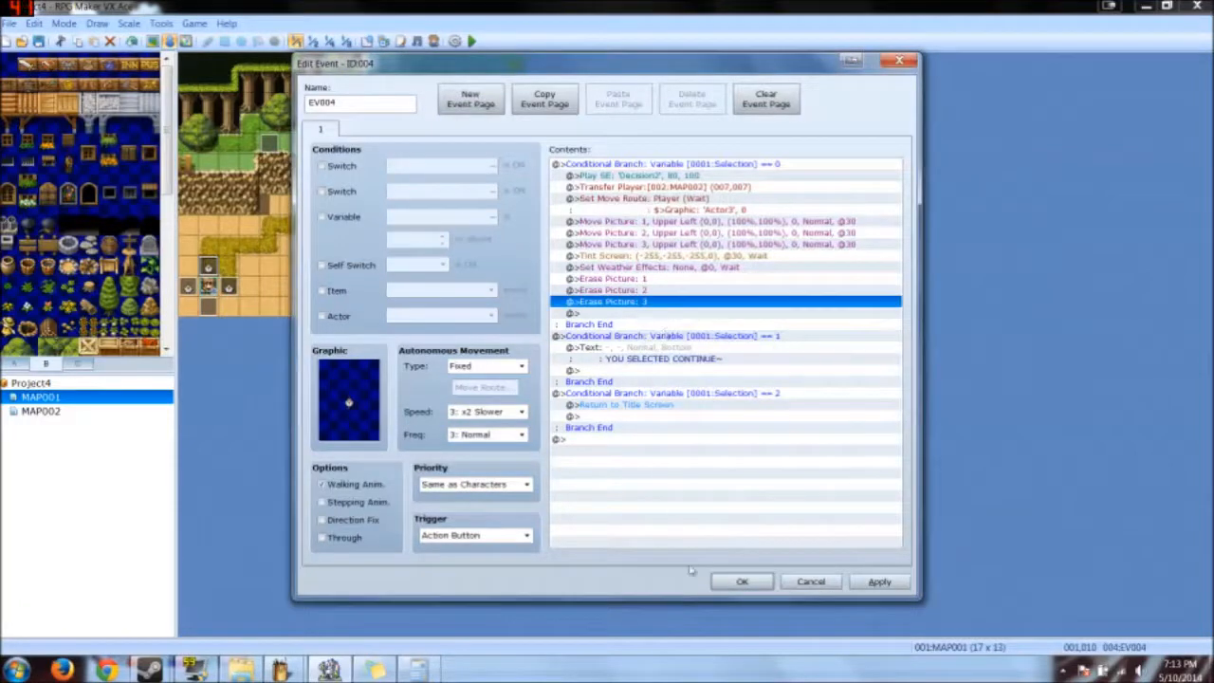
{"action": "left_click", "coordinate": [742, 582]}
Step: Set EV003's graphic to (None) and accept the event
{"action": "double_click", "coordinate": [190, 286]}
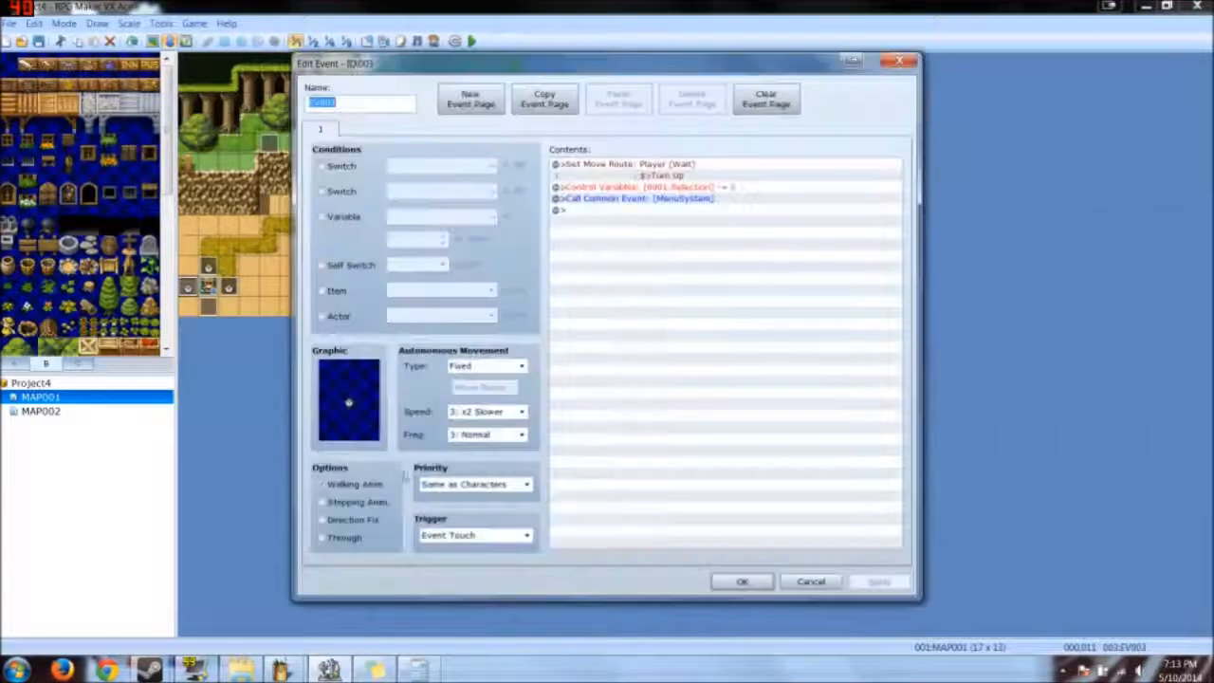
{"action": "double_click", "coordinate": [343, 398]}
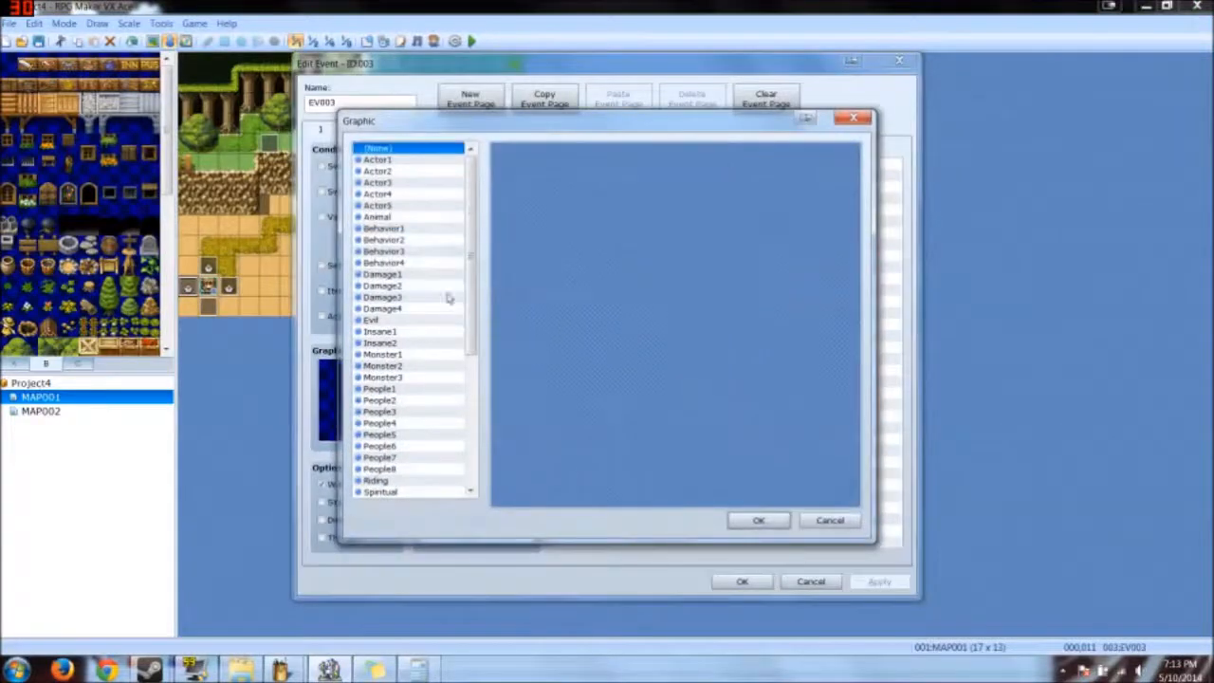
{"action": "left_click", "coordinate": [759, 520]}
{"action": "left_click", "coordinate": [742, 582]}
Step: Set EV002's graphic to (None) and accept the event
{"action": "double_click", "coordinate": [229, 288]}
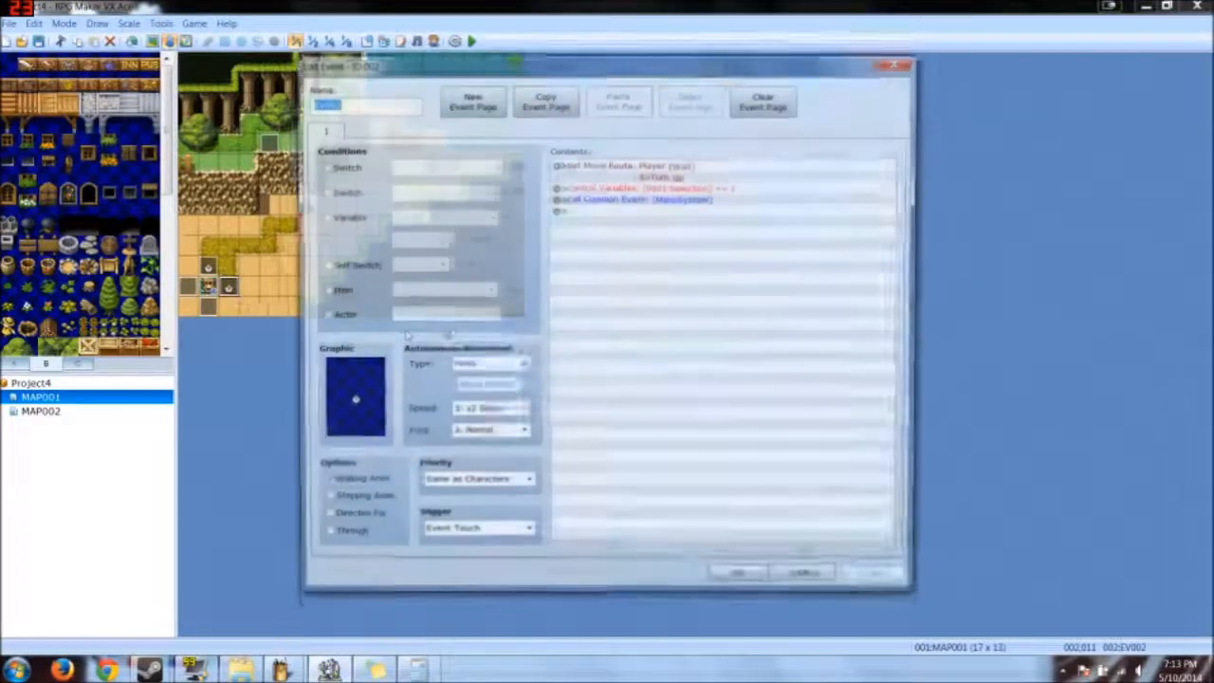
{"action": "double_click", "coordinate": [344, 398]}
{"action": "left_click", "coordinate": [397, 152]}
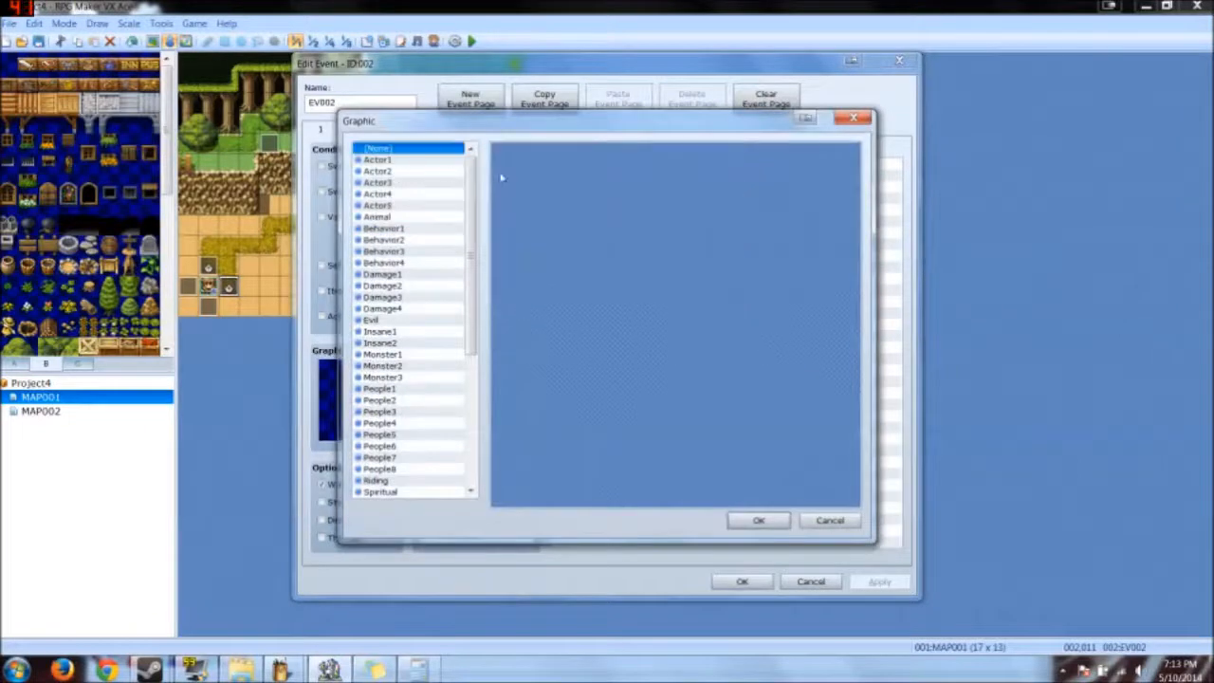
{"action": "left_click", "coordinate": [759, 520]}
{"action": "left_click", "coordinate": [742, 582]}
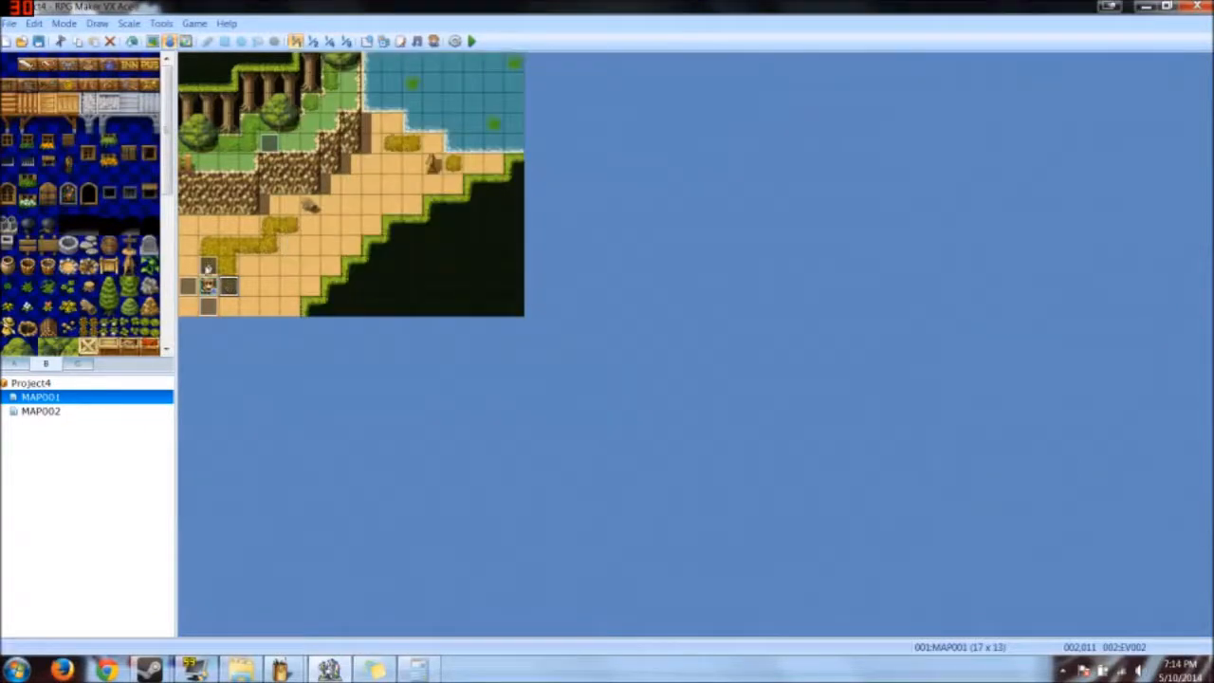
Step: Set EV004's graphic to (None) and accept the event
{"action": "double_click", "coordinate": [208, 267]}
{"action": "double_click", "coordinate": [344, 399]}
{"action": "left_click", "coordinate": [408, 149]}
{"action": "left_click", "coordinate": [759, 520]}
{"action": "left_click", "coordinate": [742, 582]}
Step: Set the starting actor's character graphic to (None) in the database and accept the change
{"action": "left_click", "coordinate": [383, 41]}
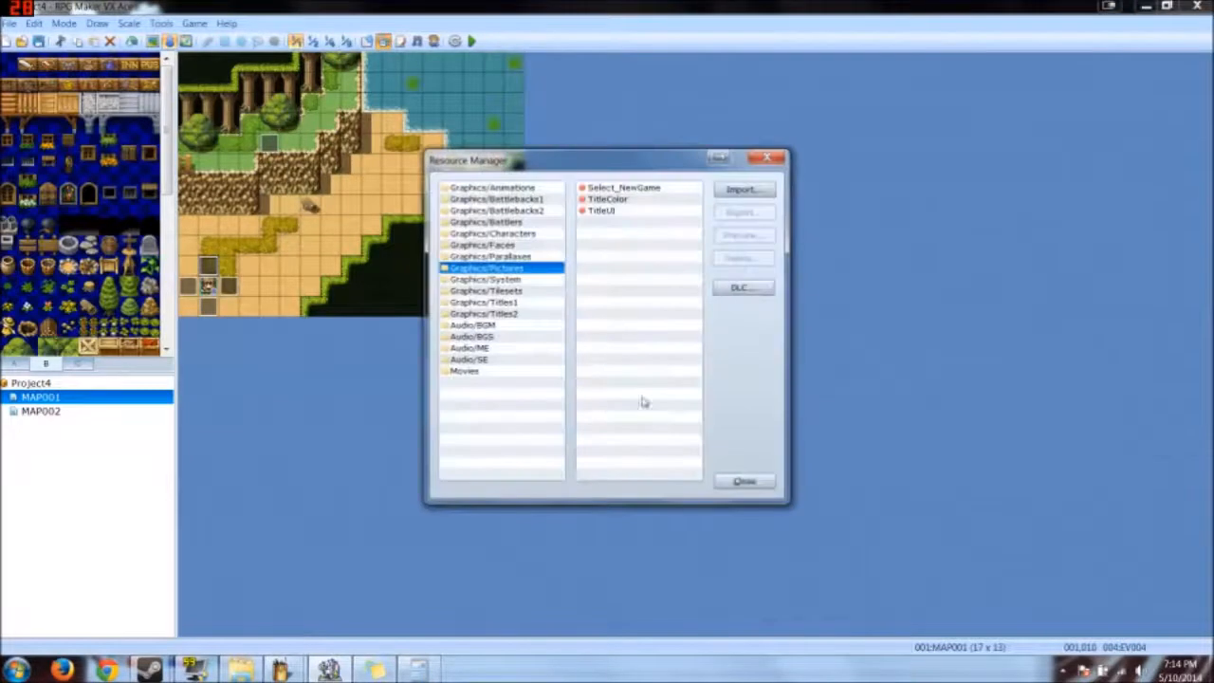
{"action": "left_click", "coordinate": [735, 481]}
{"action": "left_click", "coordinate": [367, 41]}
{"action": "left_click", "coordinate": [306, 78]}
{"action": "double_click", "coordinate": [491, 317]}
{"action": "left_click", "coordinate": [400, 151]}
{"action": "left_click", "coordinate": [759, 520]}
{"action": "left_click", "coordinate": [758, 592]}
Step: Playtest the title screen, moving the cursor between New Game, Continue and Exit Game, and close the game
{"action": "left_click", "coordinate": [472, 41]}
{"action": "left_click", "coordinate": [558, 369]}
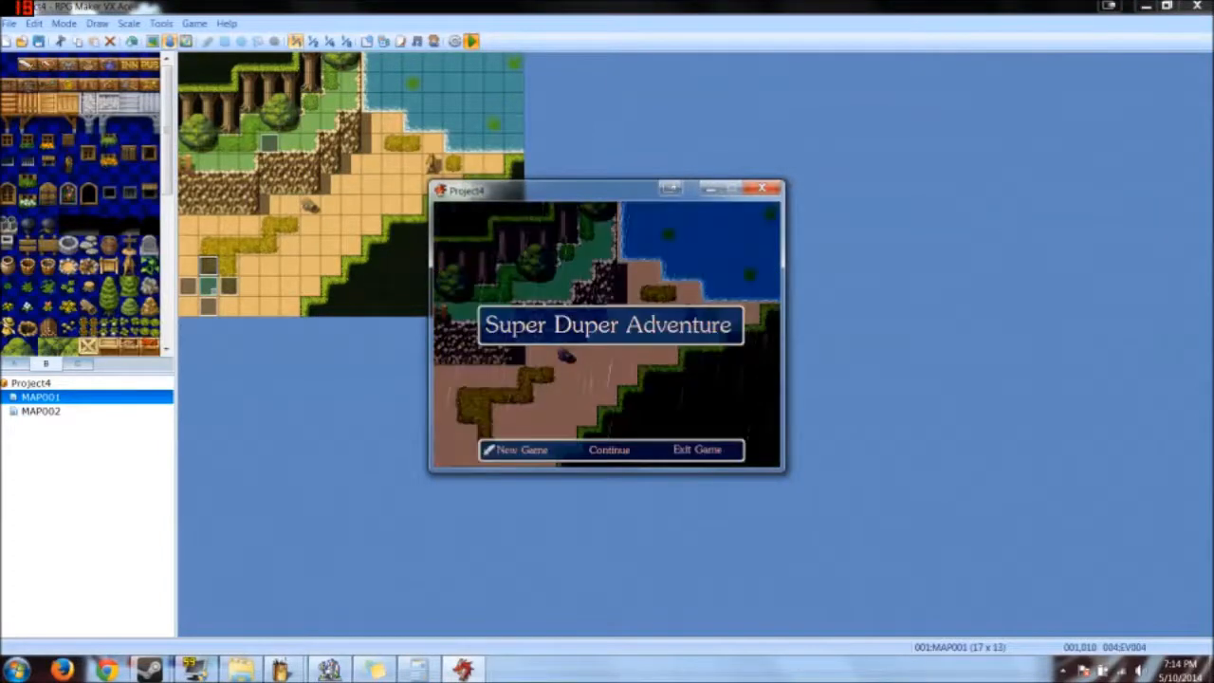
{"action": "key", "text": "Right"}
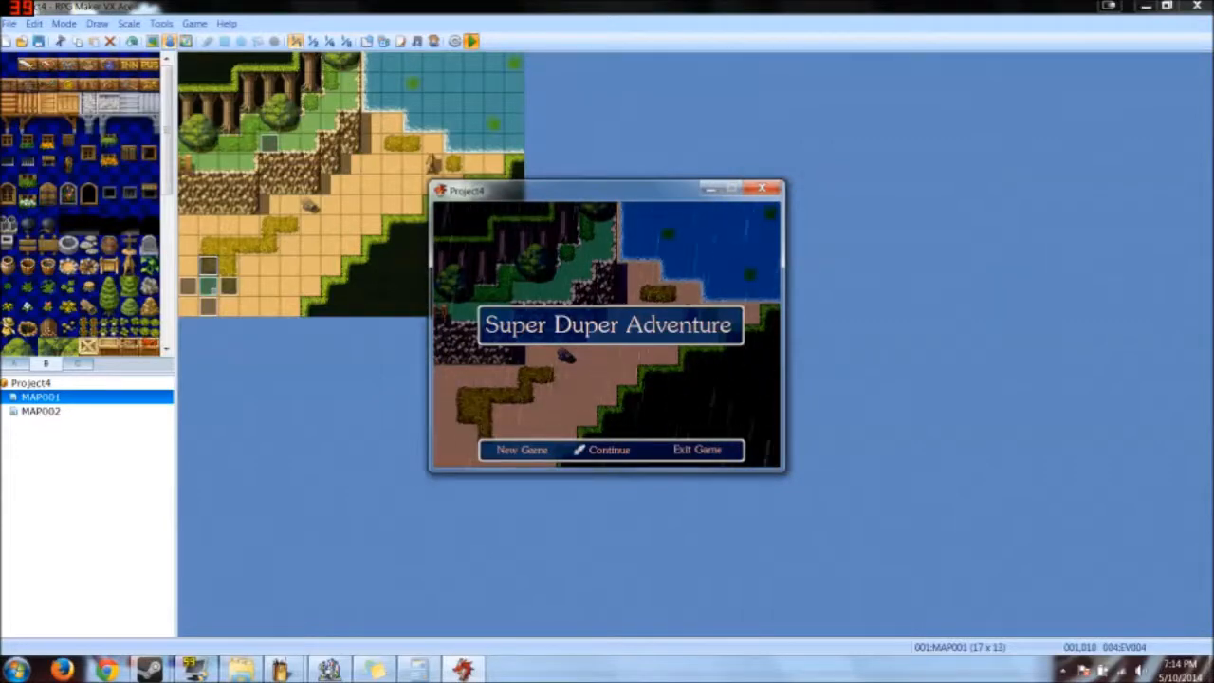
{"action": "key", "text": "Right"}
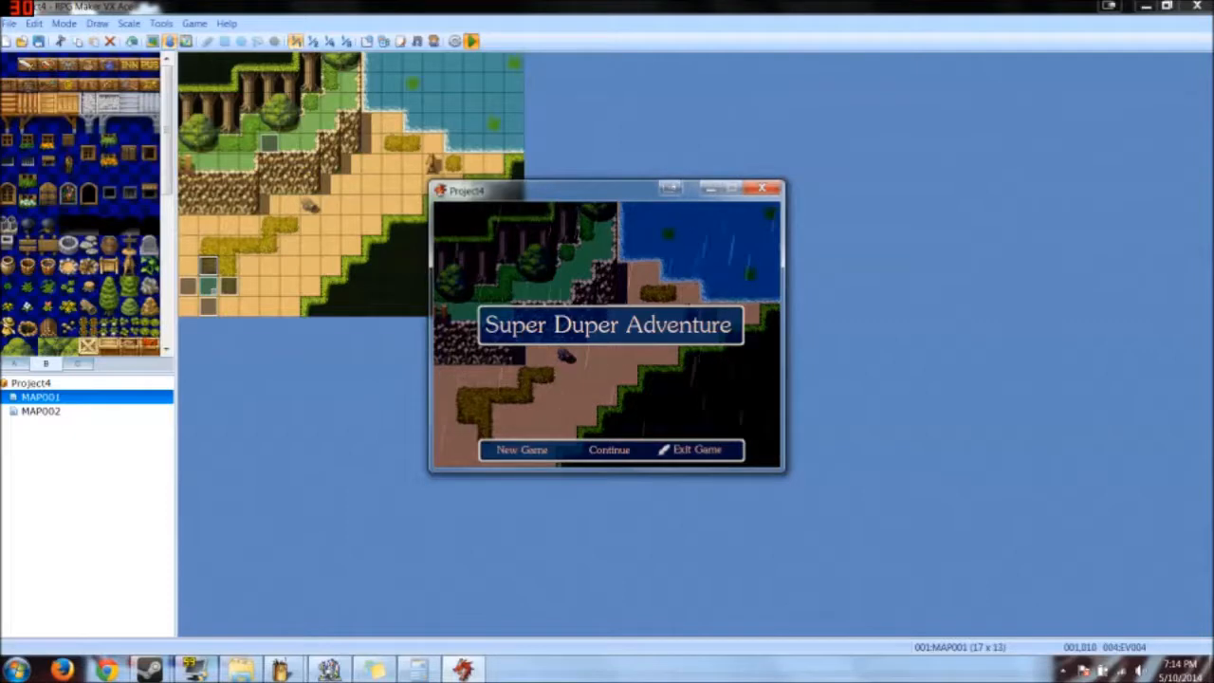
{"action": "key", "text": "Left"}
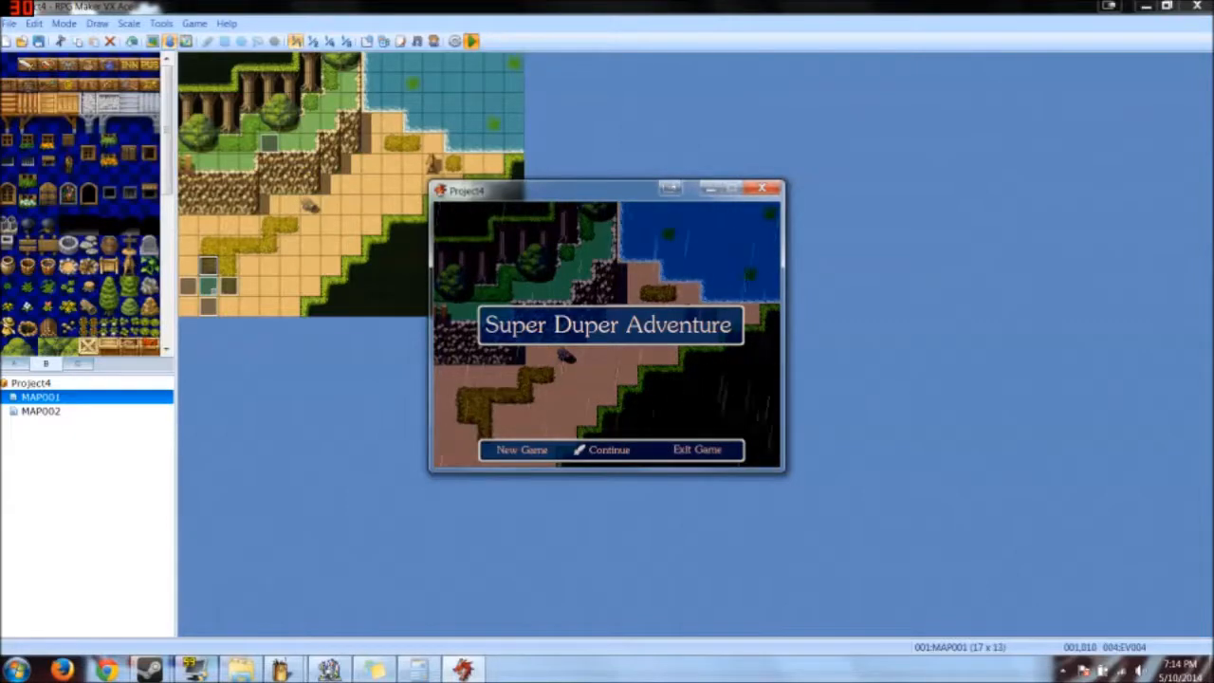
{"action": "left_click_drag", "start_coordinate": [578, 195], "coordinate": [416, 151]}
{"action": "key", "text": "Right"}
{"action": "key", "text": "Left"}
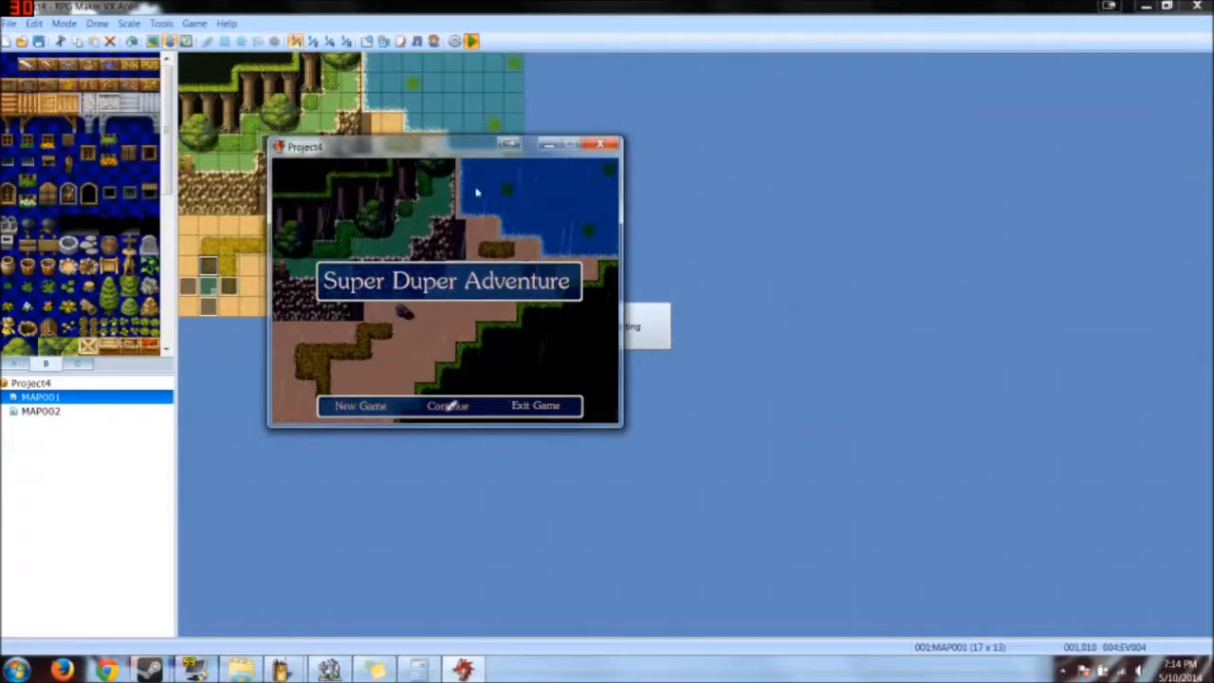
{"action": "left_click_drag", "start_coordinate": [482, 150], "coordinate": [669, 208]}
{"action": "key", "text": "Right"}
{"action": "left_click", "coordinate": [785, 200]}
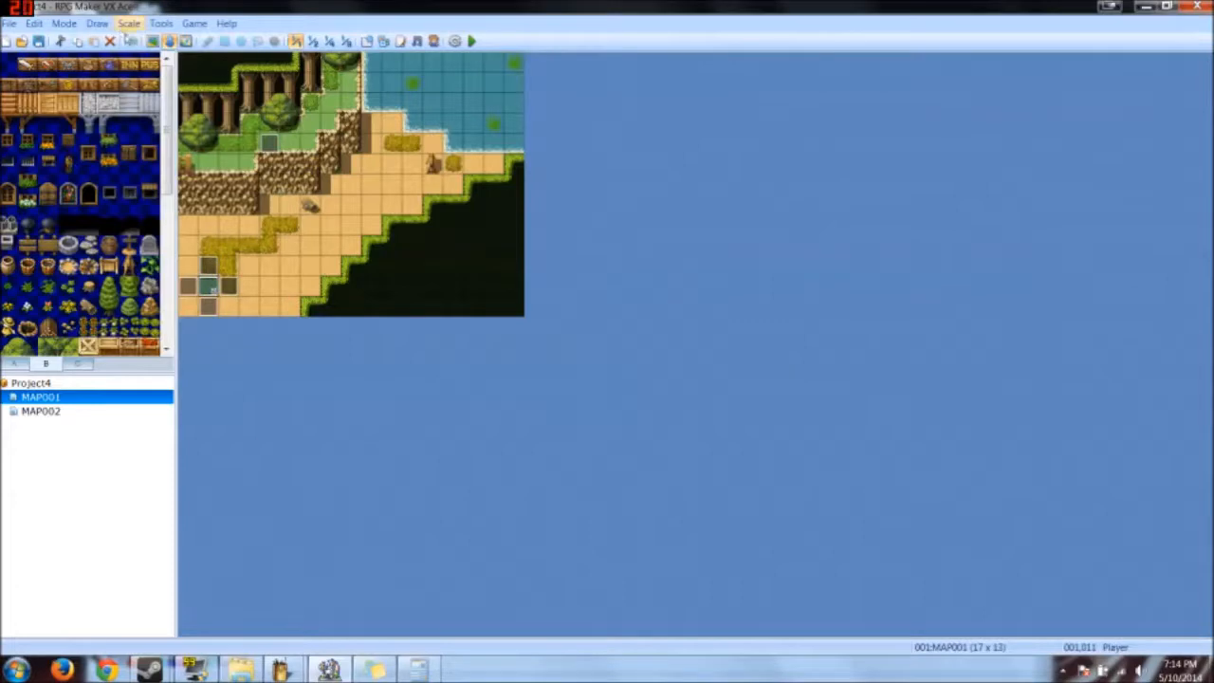
{"action": "double_click", "coordinate": [187, 285]}
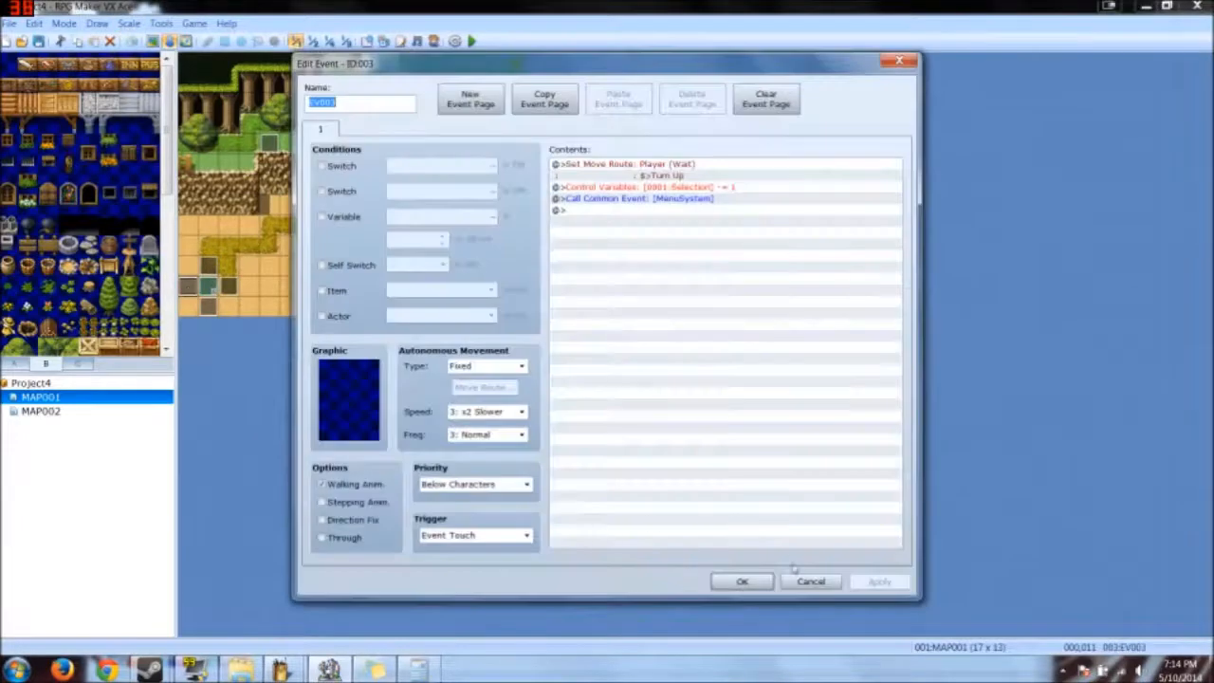
{"action": "left_click", "coordinate": [805, 580]}
{"action": "left_click", "coordinate": [385, 42]}
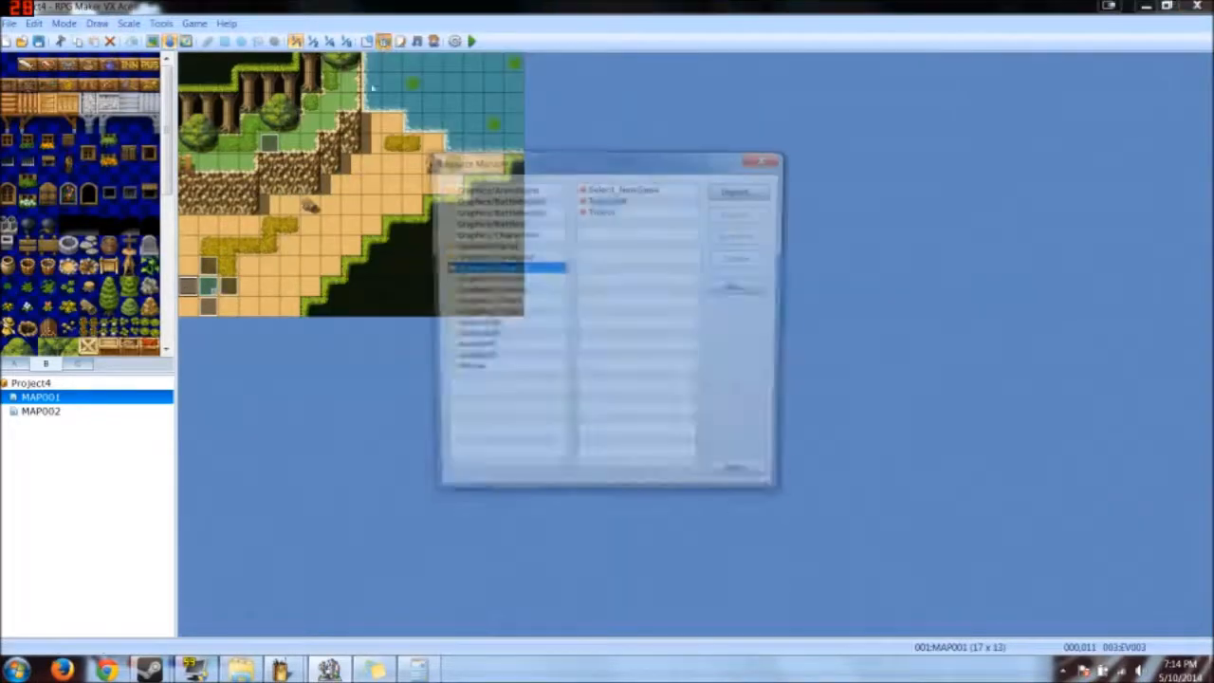
{"action": "left_click", "coordinate": [745, 482]}
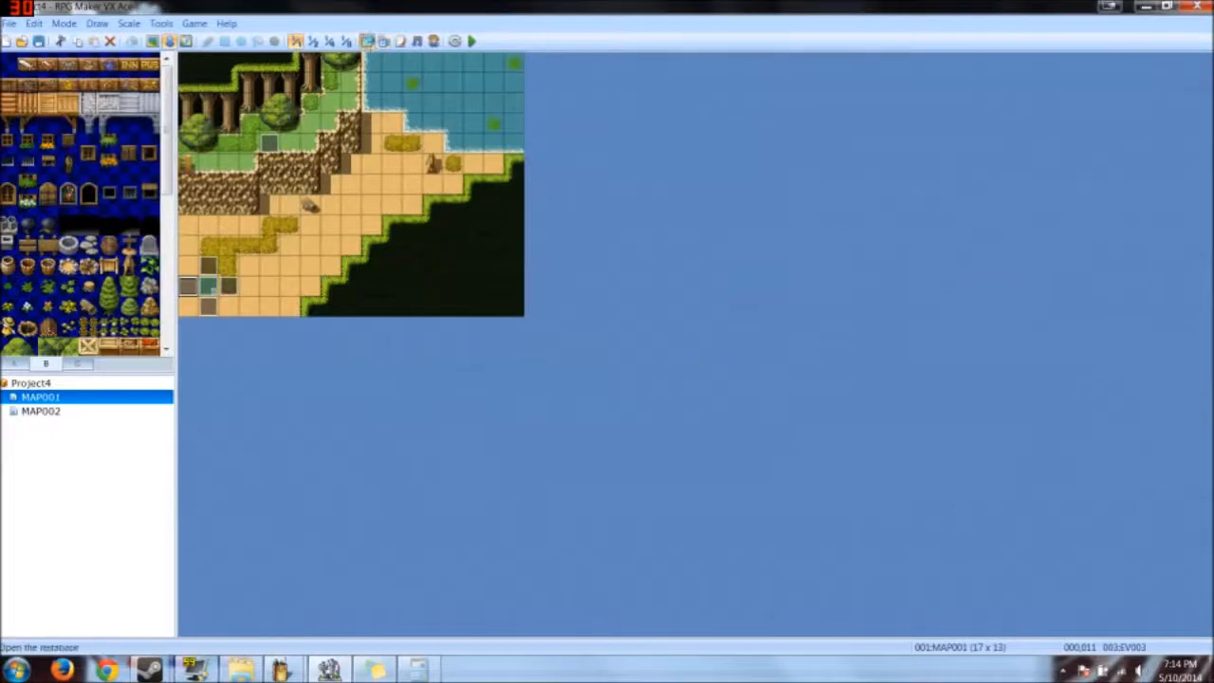
Step: Set the starting actor's character graphic to the blue crystal sprite in the database and accept the change
{"action": "left_click", "coordinate": [367, 41]}
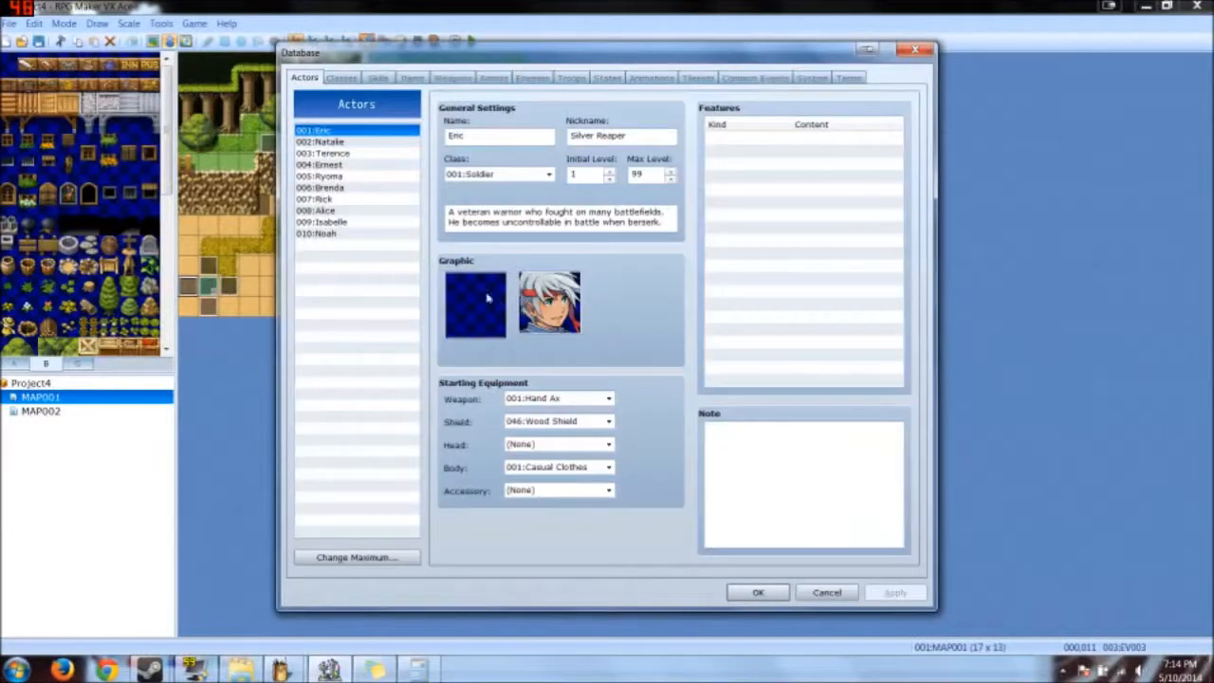
{"action": "double_click", "coordinate": [475, 277]}
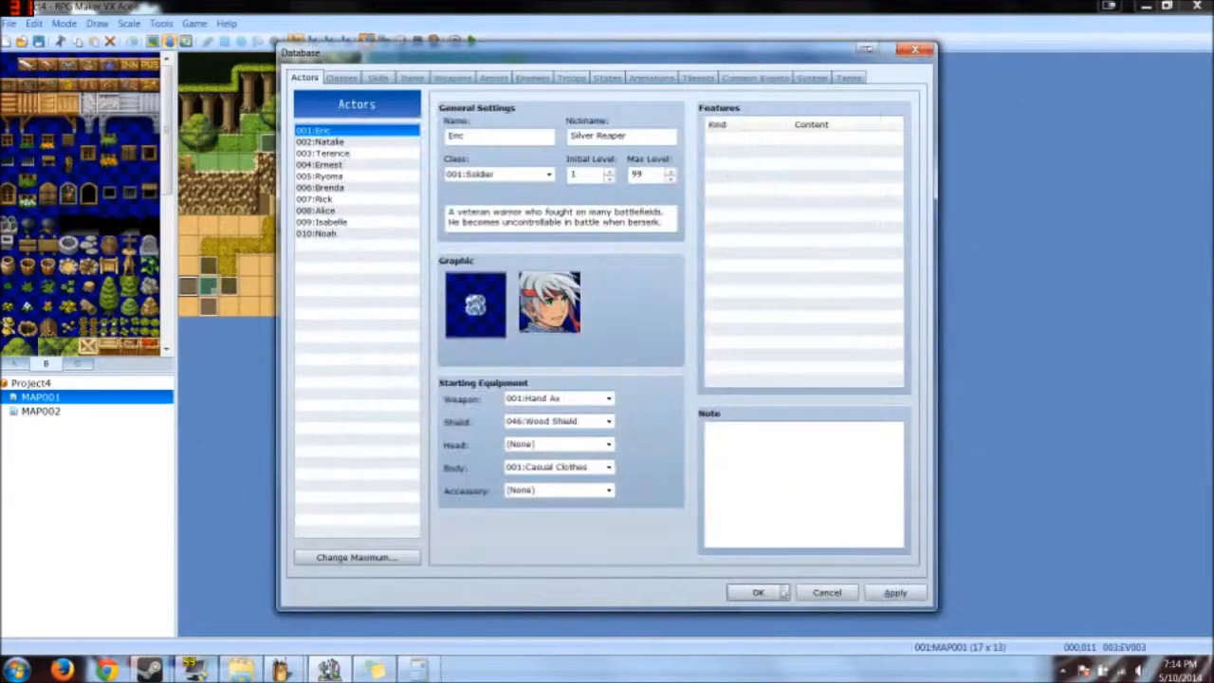
{"action": "left_click", "coordinate": [759, 593]}
Step: Playtest the title screen with the crystal player graphic, move between New Game and Continue, and close the game
{"action": "left_click", "coordinate": [471, 41]}
{"action": "left_click", "coordinate": [554, 370]}
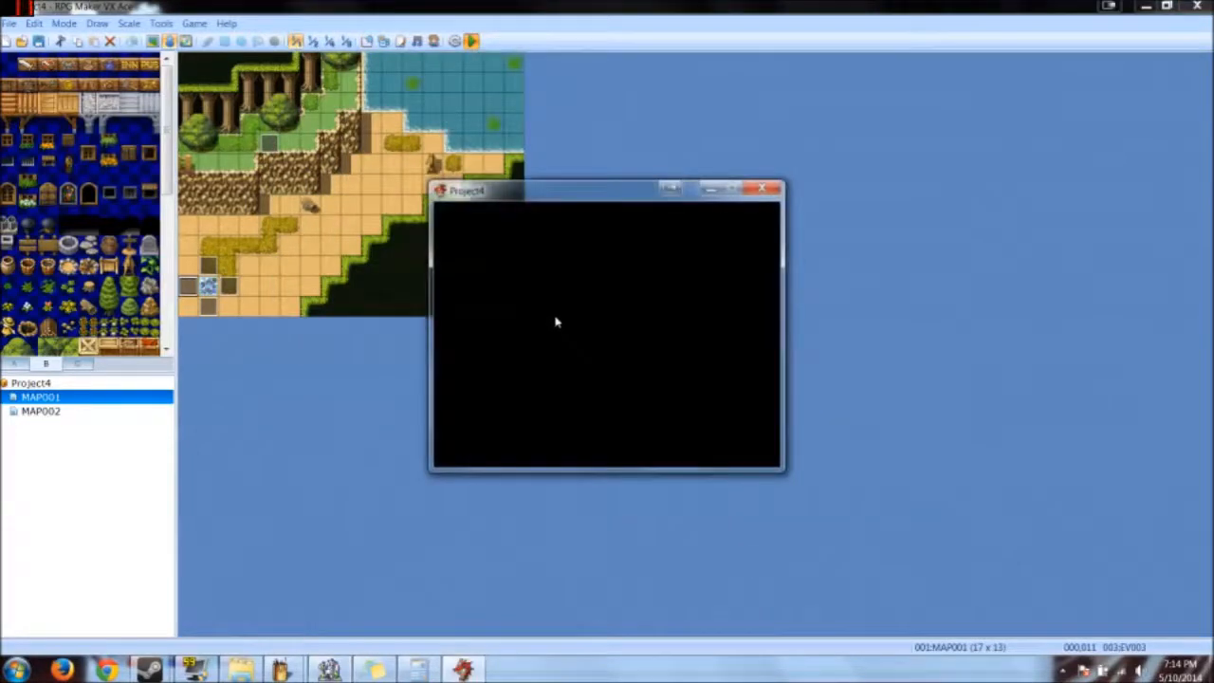
{"action": "key", "text": "Return"}
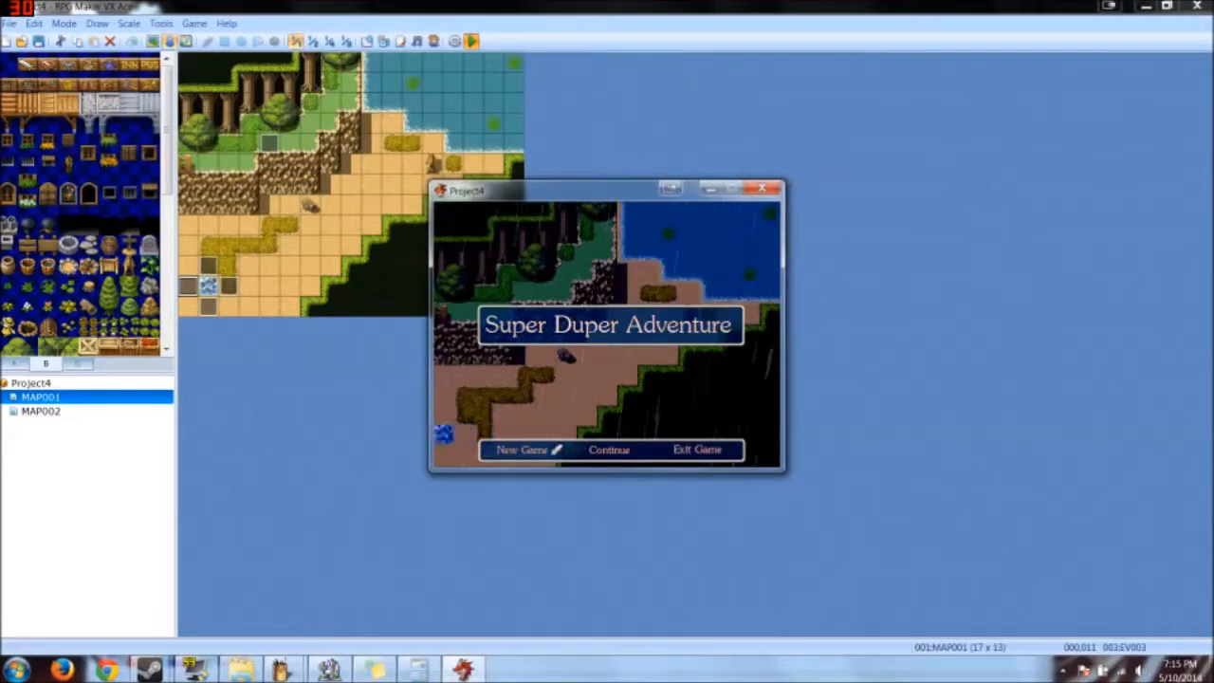
{"action": "key", "text": "Right"}
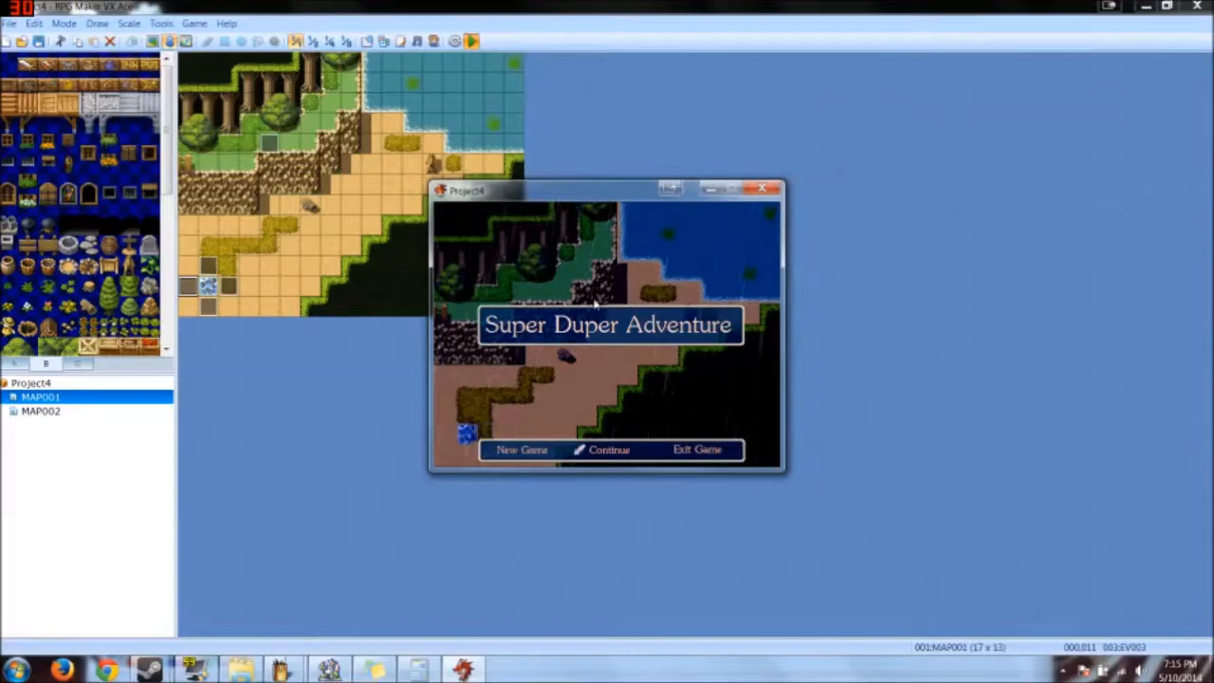
{"action": "key", "text": "Left"}
{"action": "left_click", "coordinate": [762, 188]}
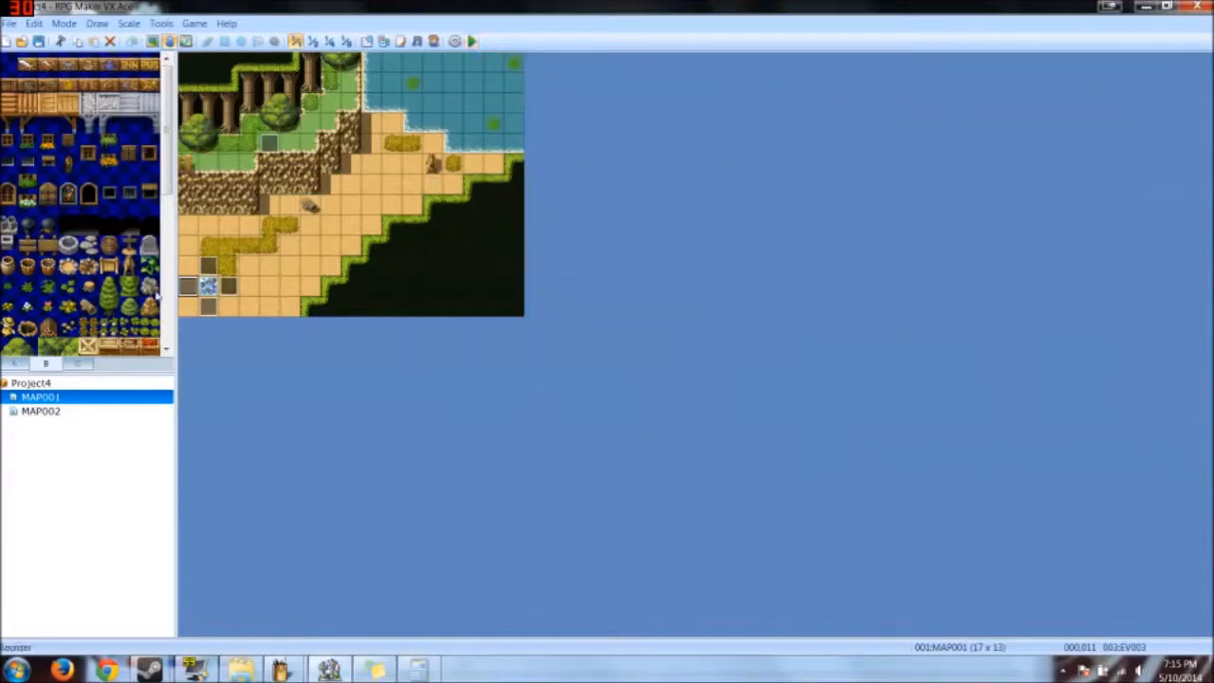
Step: Open EV003's graphic selection and examine the character sheets and Tileset-C for a suitable blank image
{"action": "double_click", "coordinate": [192, 294]}
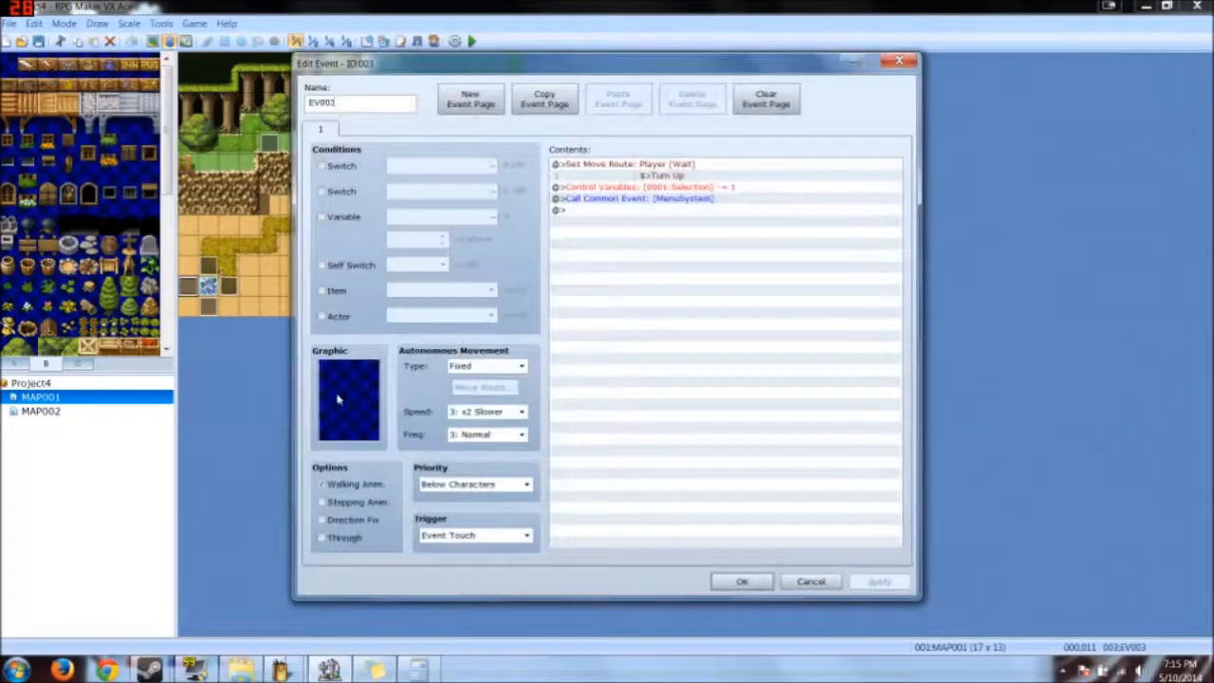
{"action": "double_click", "coordinate": [364, 373]}
{"action": "left_click", "coordinate": [372, 263]}
{"action": "left_click", "coordinate": [387, 218]}
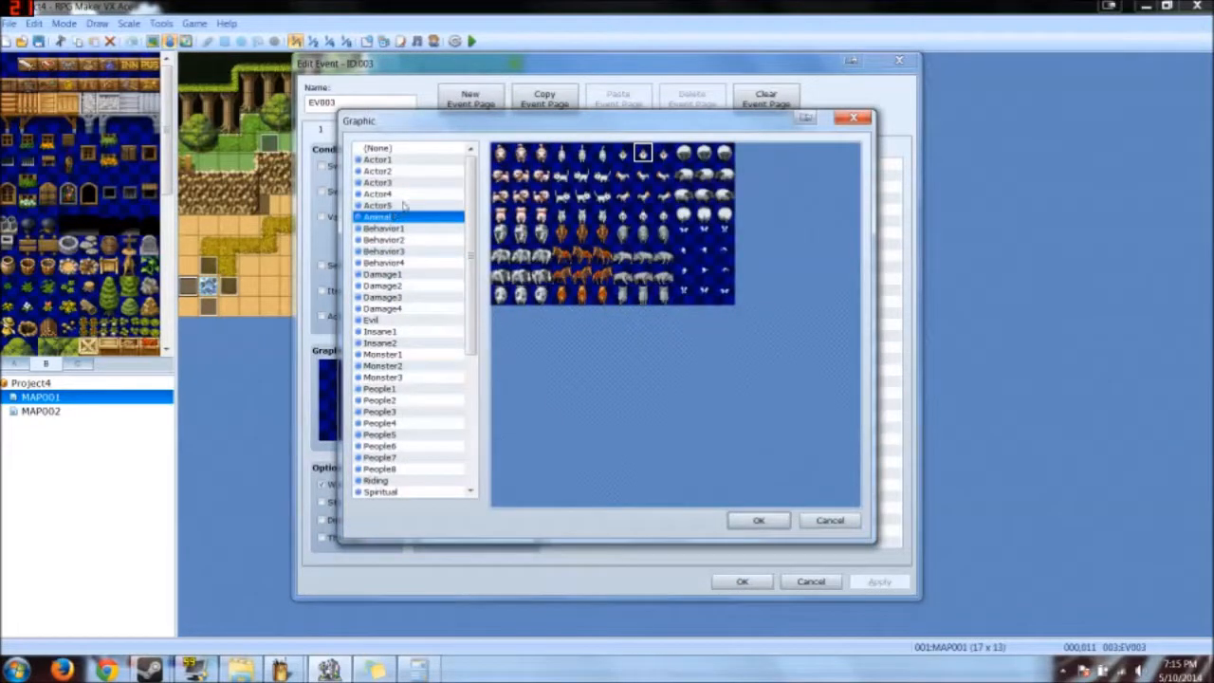
{"action": "left_click", "coordinate": [425, 161]}
{"action": "left_click", "coordinate": [421, 183]}
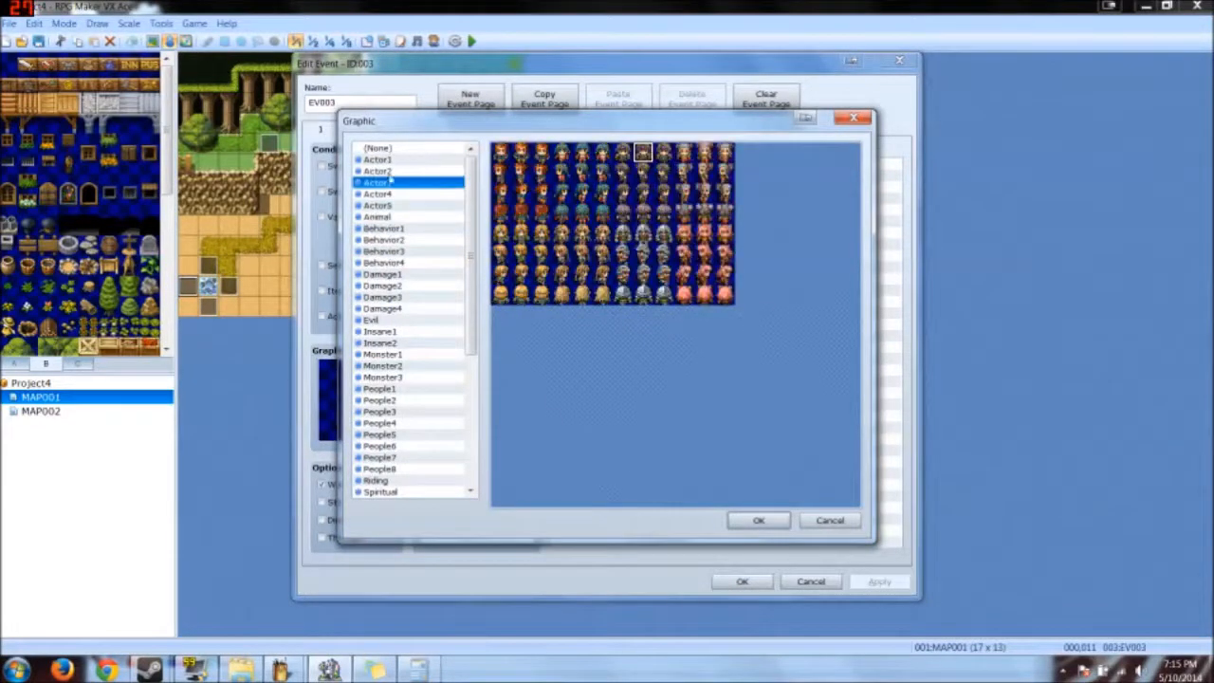
{"action": "left_click", "coordinate": [421, 202]}
{"action": "left_click", "coordinate": [422, 241]}
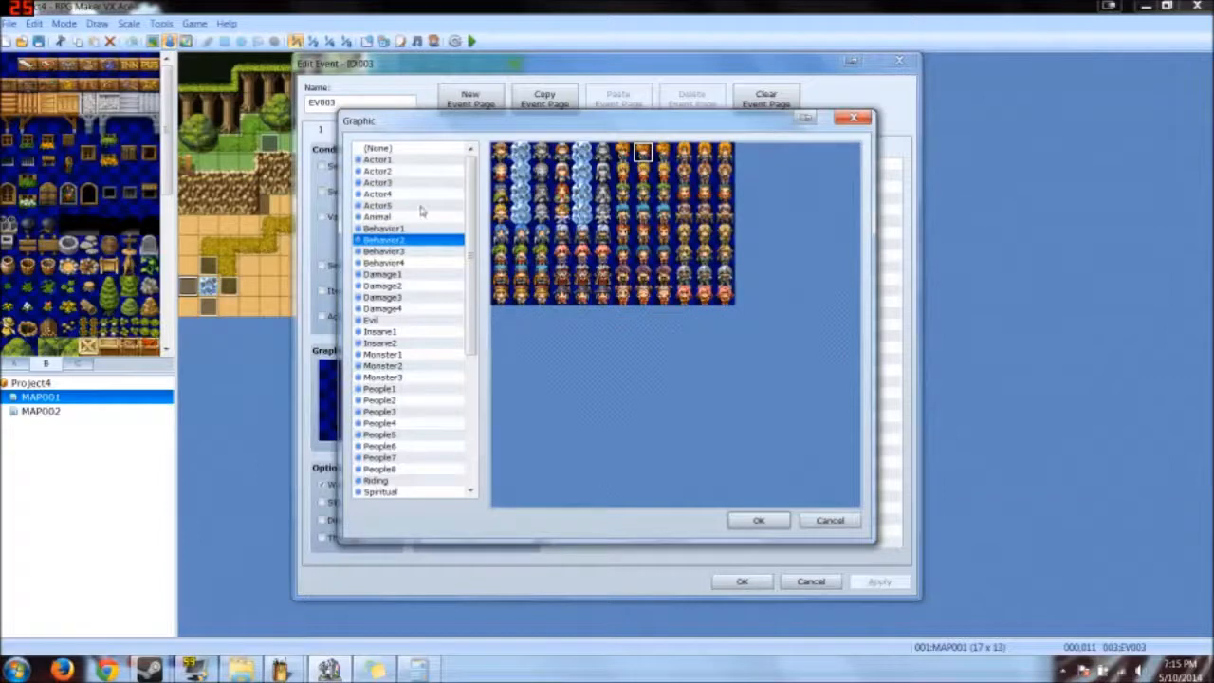
{"action": "left_click", "coordinate": [422, 206]}
{"action": "left_click", "coordinate": [406, 218]}
{"action": "left_click", "coordinate": [412, 173]}
{"action": "left_click", "coordinate": [420, 321]}
{"action": "scroll", "coordinate": [414, 466], "scroll_direction": "down", "scroll_amount": 4}
{"action": "left_click", "coordinate": [424, 490]}
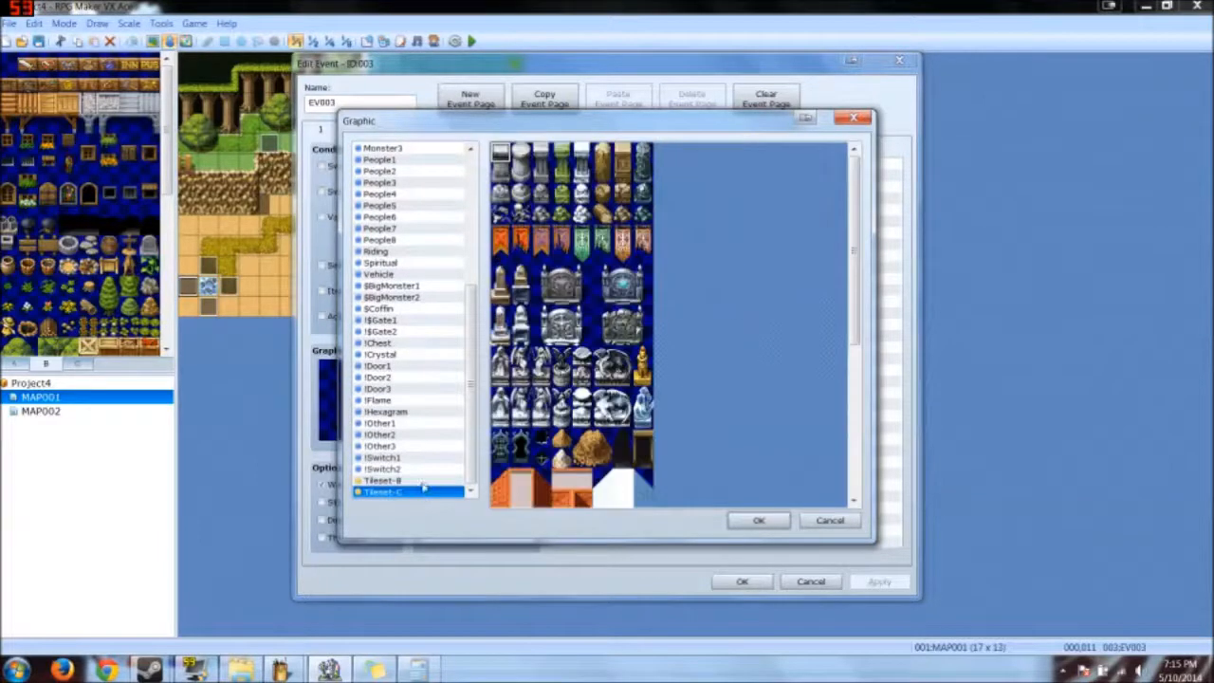
{"action": "scroll", "coordinate": [582, 420], "scroll_direction": "down", "scroll_amount": 3}
{"action": "scroll", "coordinate": [581, 420], "scroll_direction": "up", "scroll_amount": 3}
{"action": "scroll", "coordinate": [563, 347], "scroll_direction": "down", "scroll_amount": 3}
{"action": "scroll", "coordinate": [548, 415], "scroll_direction": "up", "scroll_amount": 1}
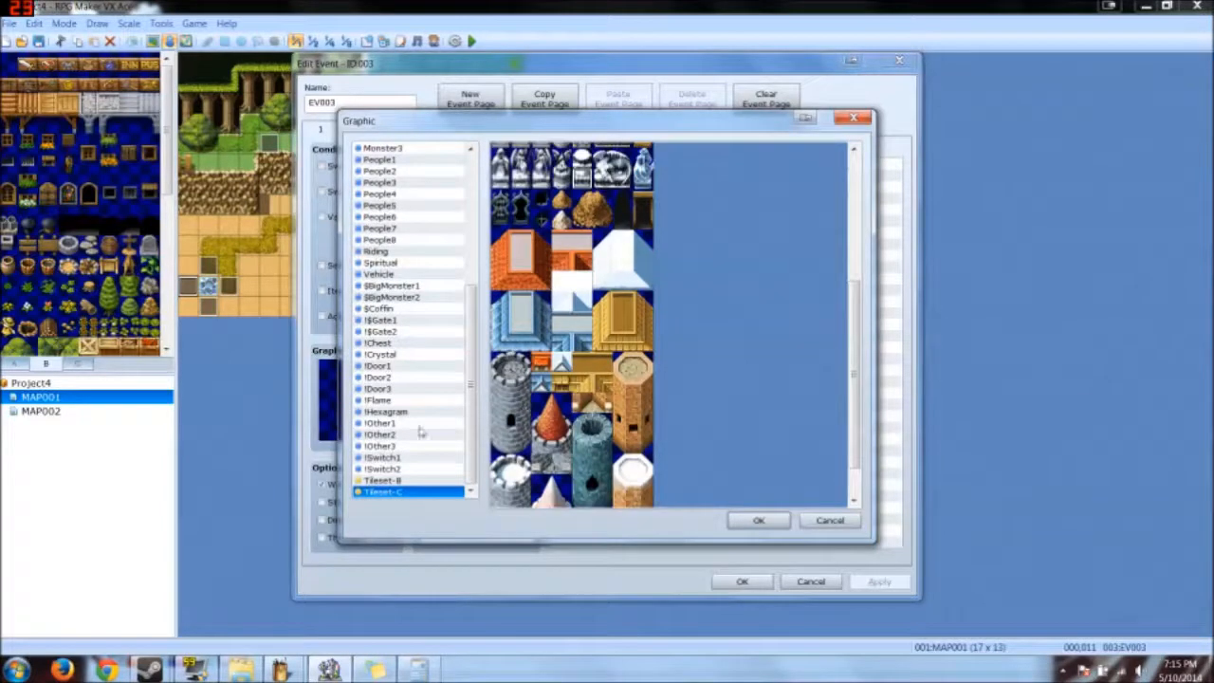
Step: Set EV003's graphic to the blank first tile of Tileset-B and accept the event
{"action": "left_click", "coordinate": [389, 481]}
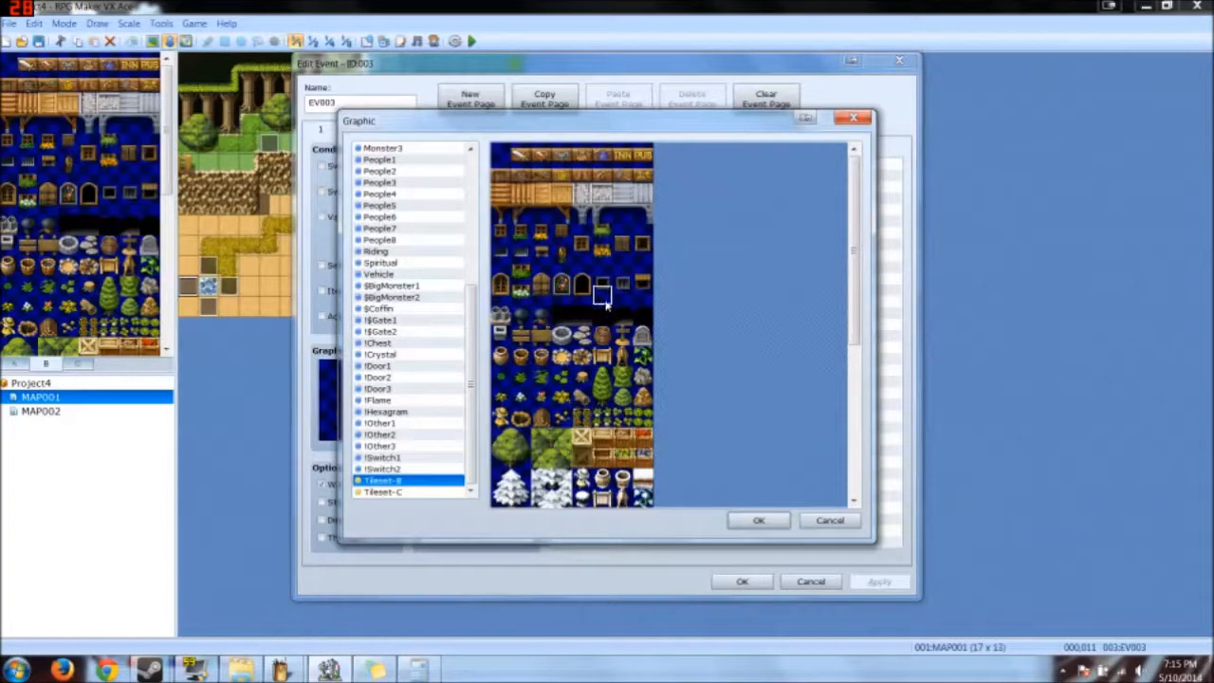
{"action": "double_click", "coordinate": [503, 157]}
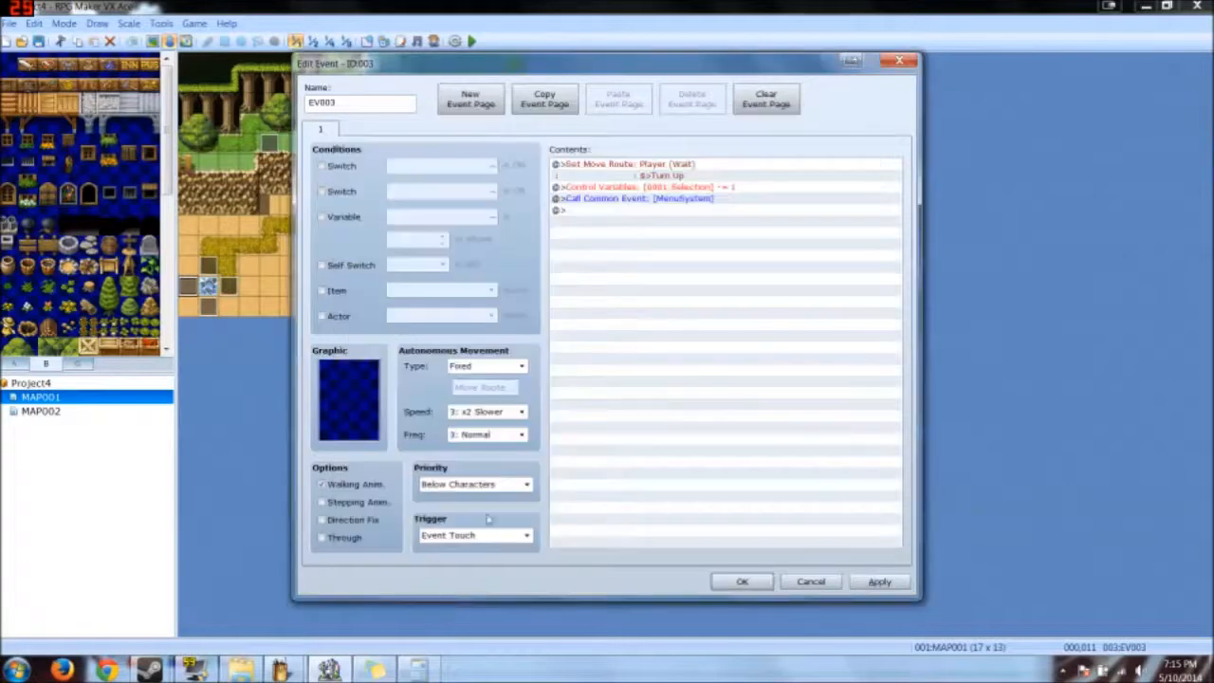
{"action": "left_click", "coordinate": [740, 582]}
Step: Set EV002's graphic to the blank first tile of Tileset-B and accept the event
{"action": "double_click", "coordinate": [229, 286]}
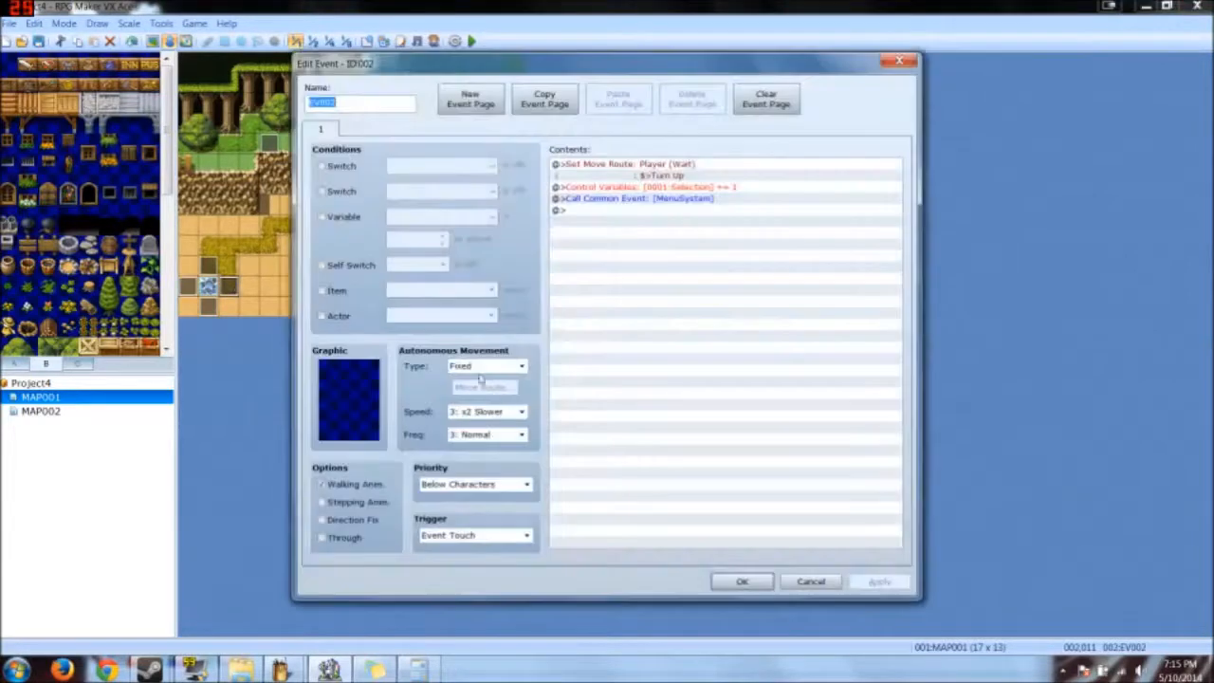
{"action": "double_click", "coordinate": [346, 399]}
{"action": "left_click_drag", "start_coordinate": [468, 340], "coordinate": [458, 478]}
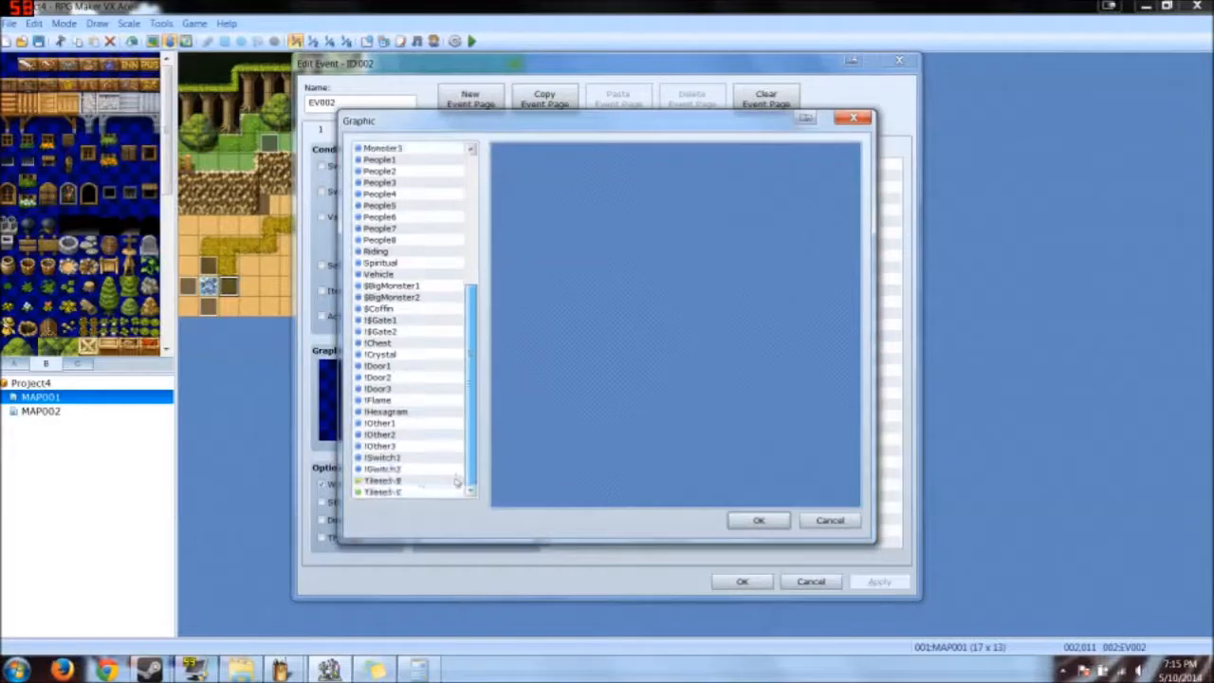
{"action": "left_click", "coordinate": [419, 479]}
{"action": "double_click", "coordinate": [504, 162]}
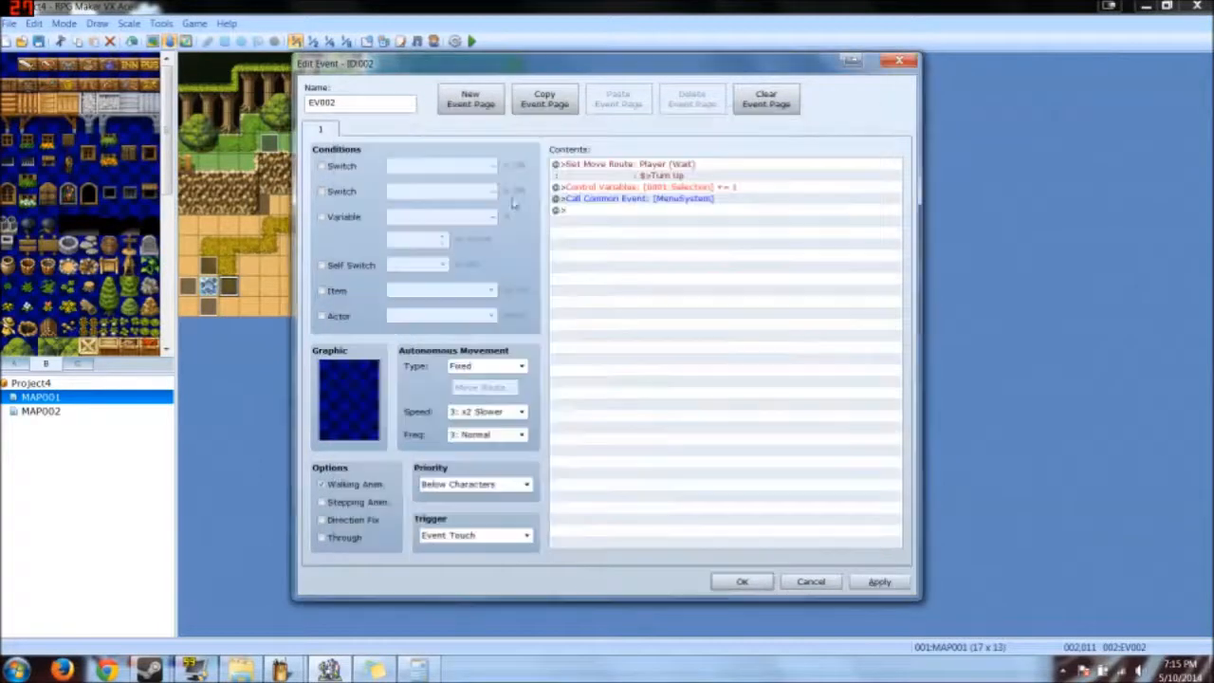
{"action": "left_click", "coordinate": [742, 582]}
Step: Set EV005's graphic to the blank first tile of Tileset-B and accept the event
{"action": "double_click", "coordinate": [211, 307]}
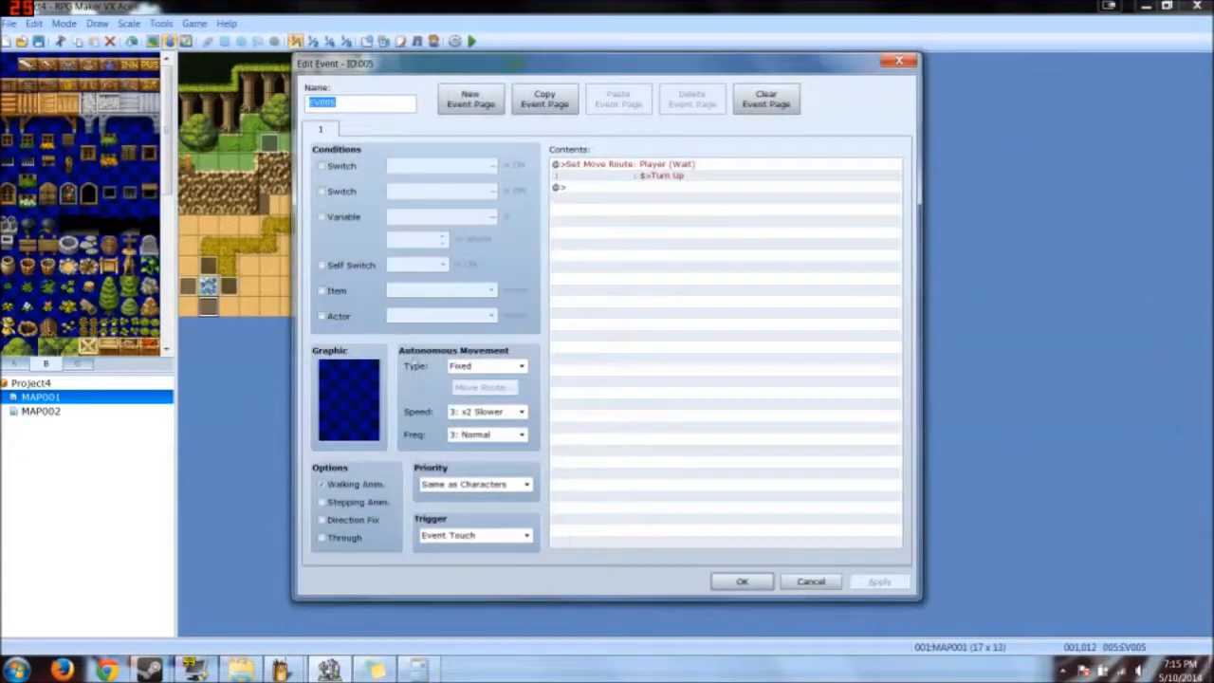
{"action": "double_click", "coordinate": [340, 429]}
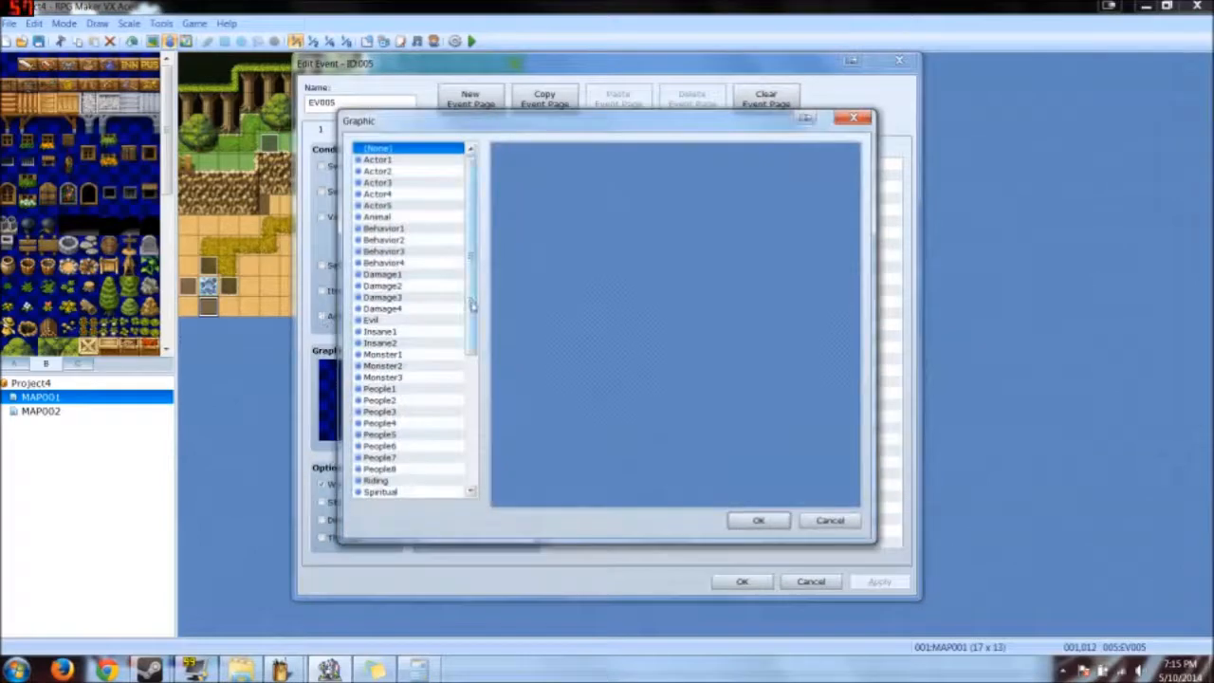
{"action": "scroll", "coordinate": [438, 482], "scroll_direction": "down", "scroll_amount": 10}
{"action": "left_click", "coordinate": [383, 481]}
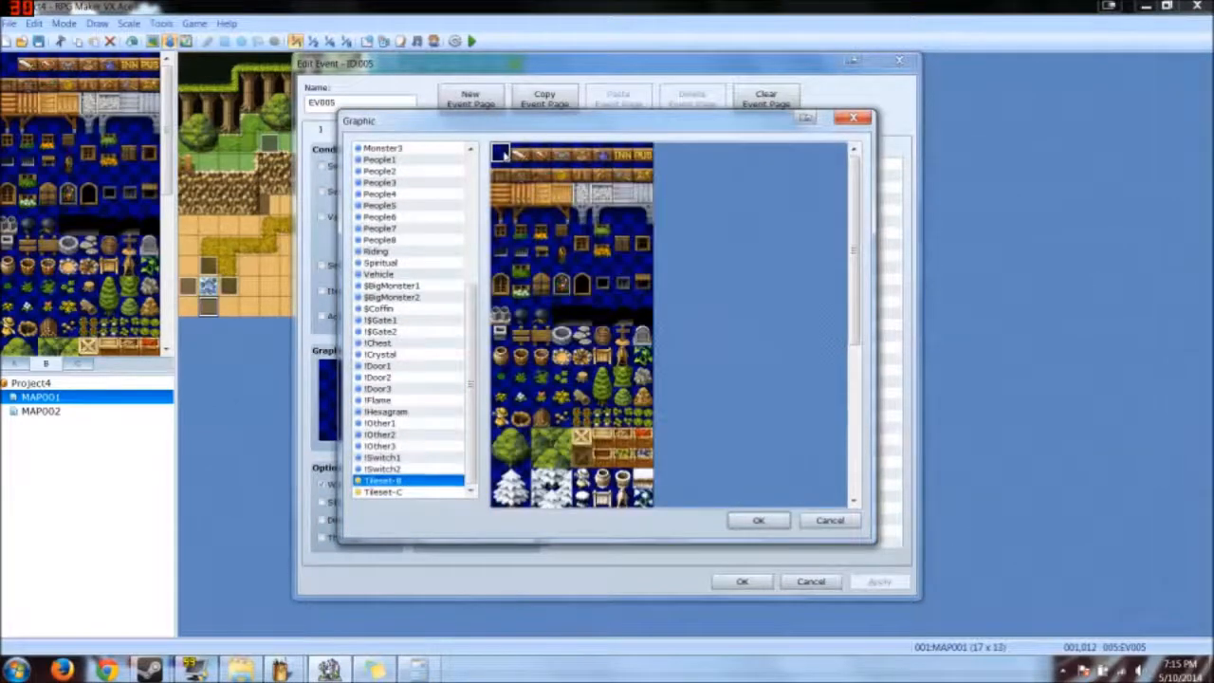
{"action": "double_click", "coordinate": [506, 155]}
{"action": "left_click", "coordinate": [746, 582]}
Step: Set EV004's graphic to a blank Tileset-B tile and accept the event
{"action": "double_click", "coordinate": [211, 266]}
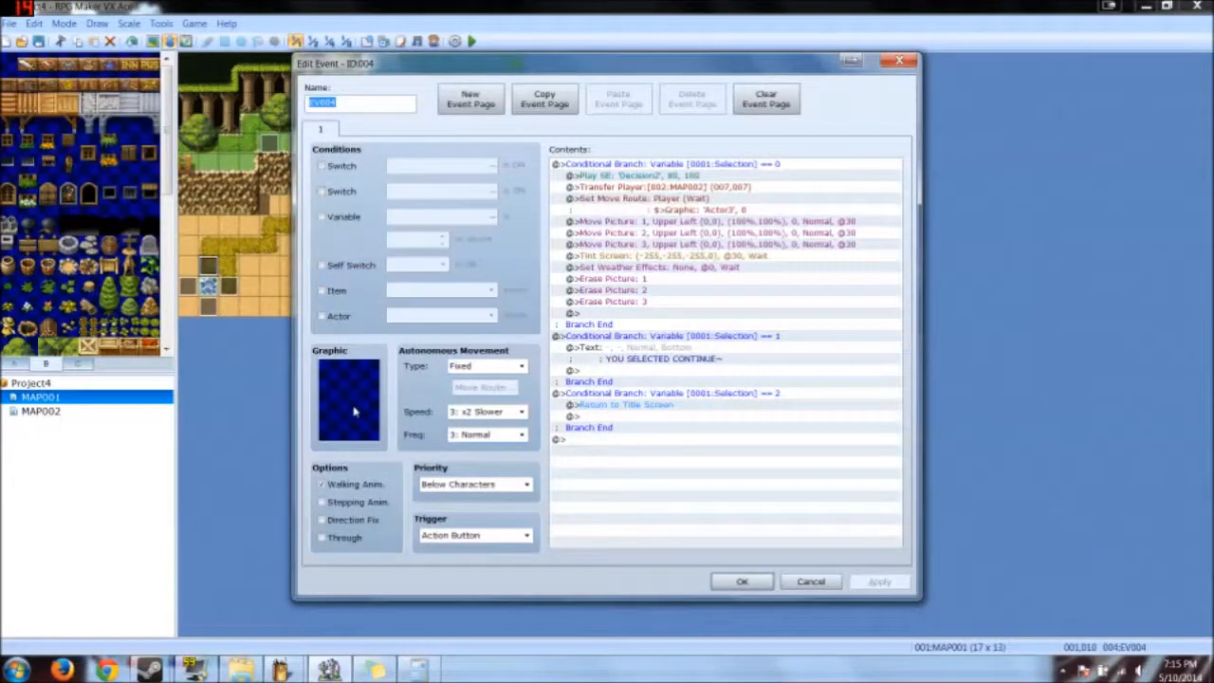
{"action": "double_click", "coordinate": [354, 411]}
{"action": "left_click_drag", "start_coordinate": [468, 265], "coordinate": [466, 417]}
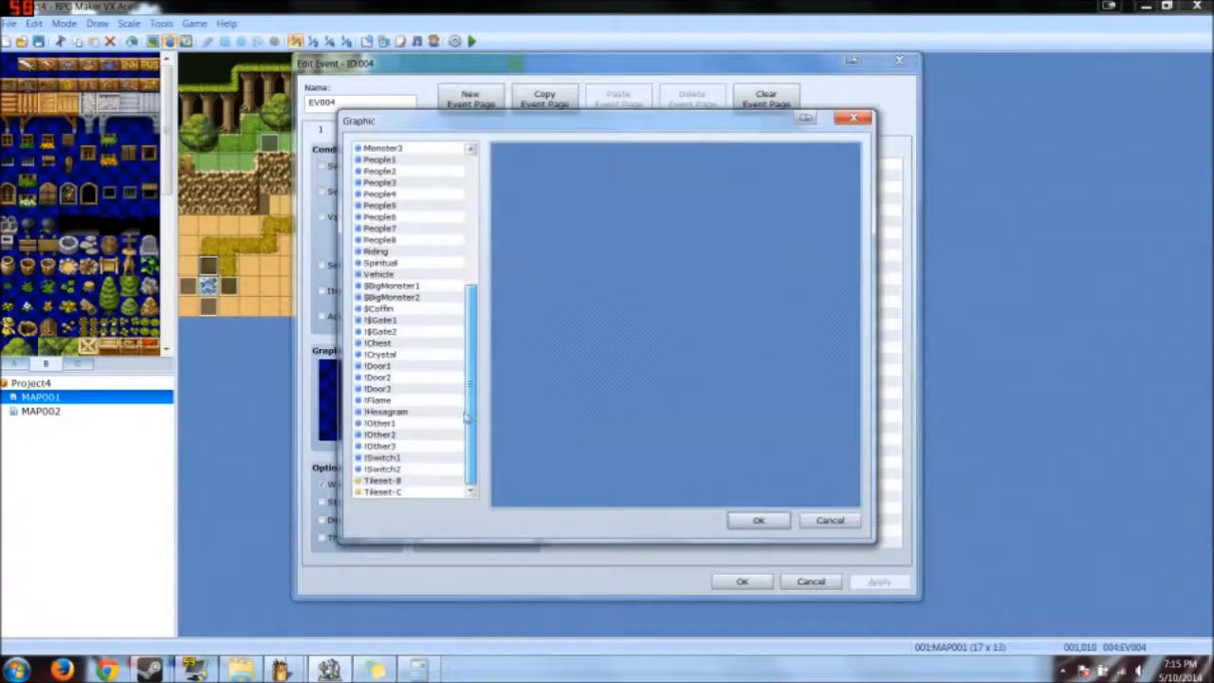
{"action": "left_click", "coordinate": [384, 480]}
{"action": "double_click", "coordinate": [507, 171]}
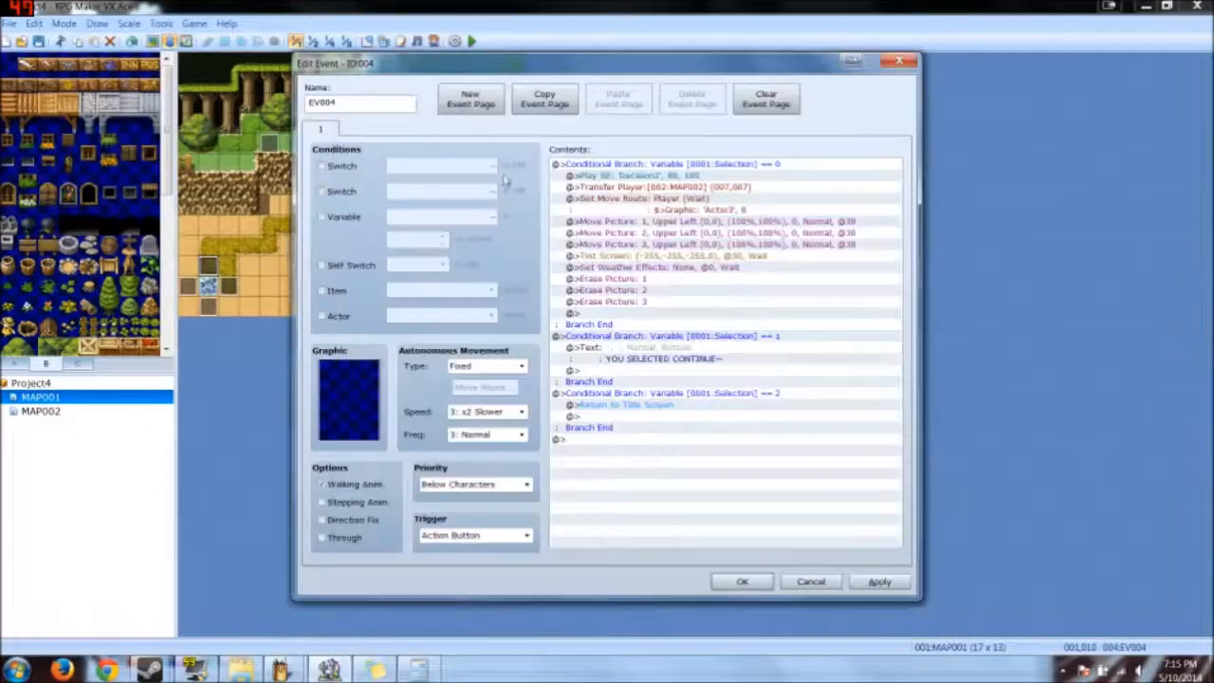
{"action": "left_click", "coordinate": [742, 582]}
Step: Playtest the title screen with the blank-tile events, try moving the player sideways from New Game, and close the game
{"action": "left_click", "coordinate": [472, 41]}
{"action": "left_click", "coordinate": [537, 363]}
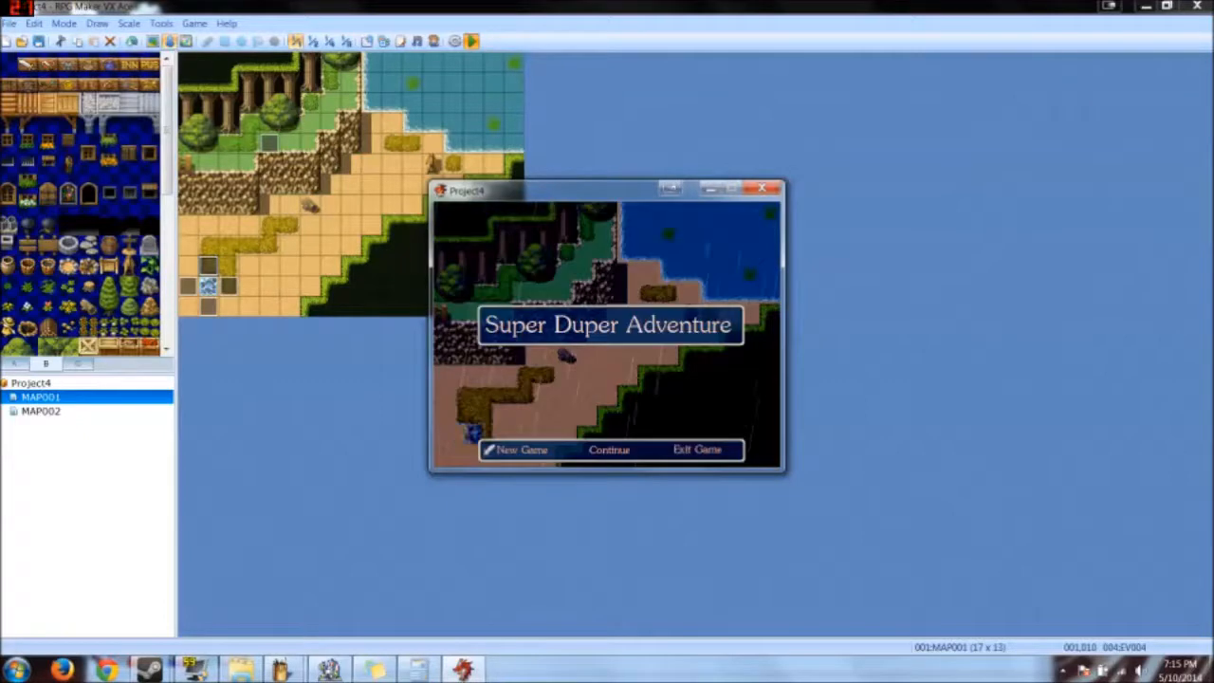
{"action": "key", "text": "Left"}
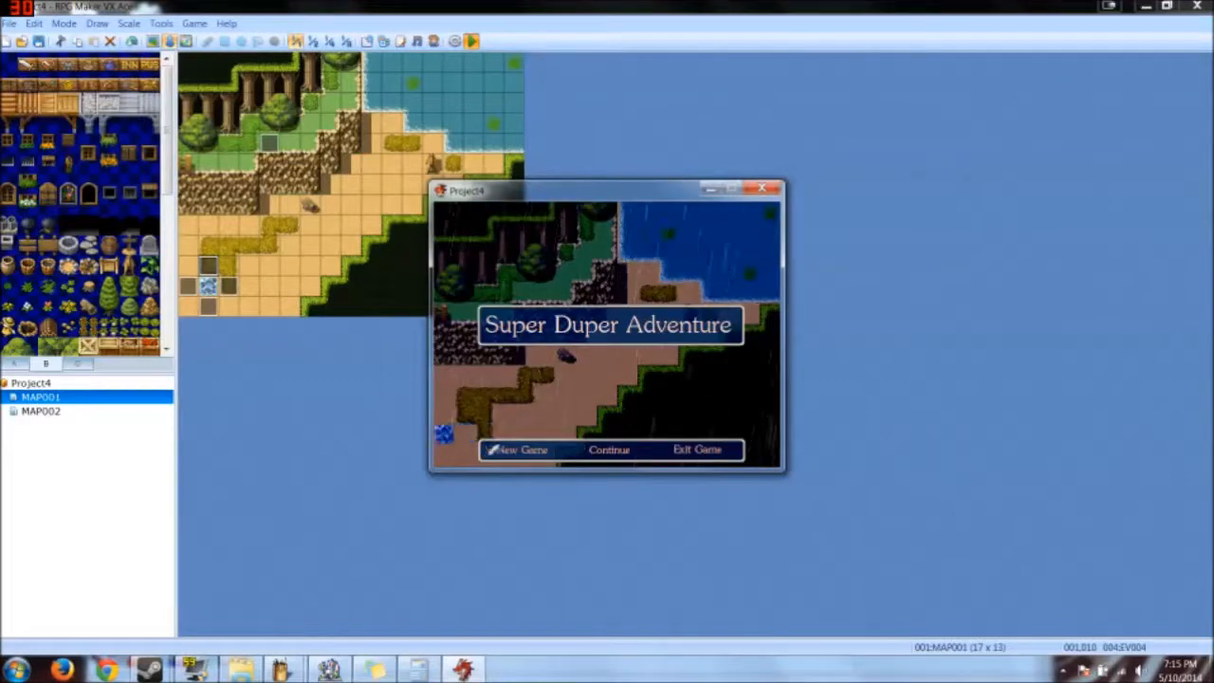
{"action": "left_click", "coordinate": [761, 188]}
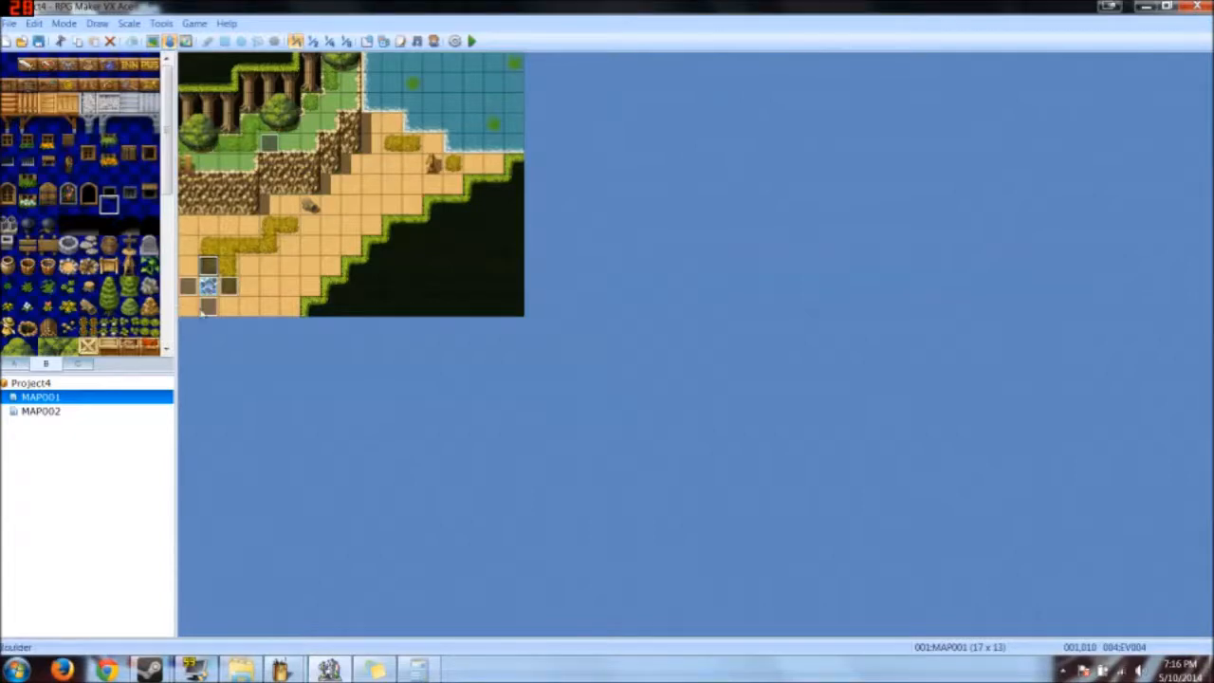
Step: Set EV003's graphic to an empty bottom-row cell of the !Door1 character sheet and accept the event
{"action": "double_click", "coordinate": [201, 287]}
{"action": "double_click", "coordinate": [350, 399]}
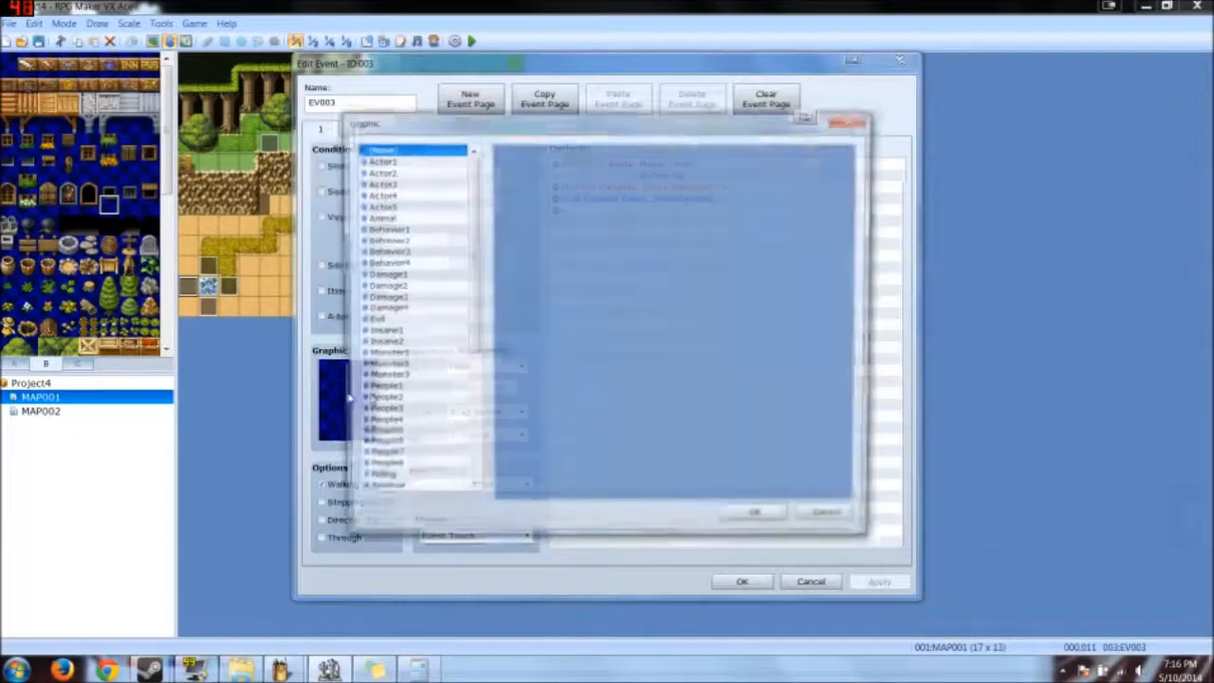
{"action": "left_click", "coordinate": [432, 356]}
{"action": "left_click", "coordinate": [442, 297]}
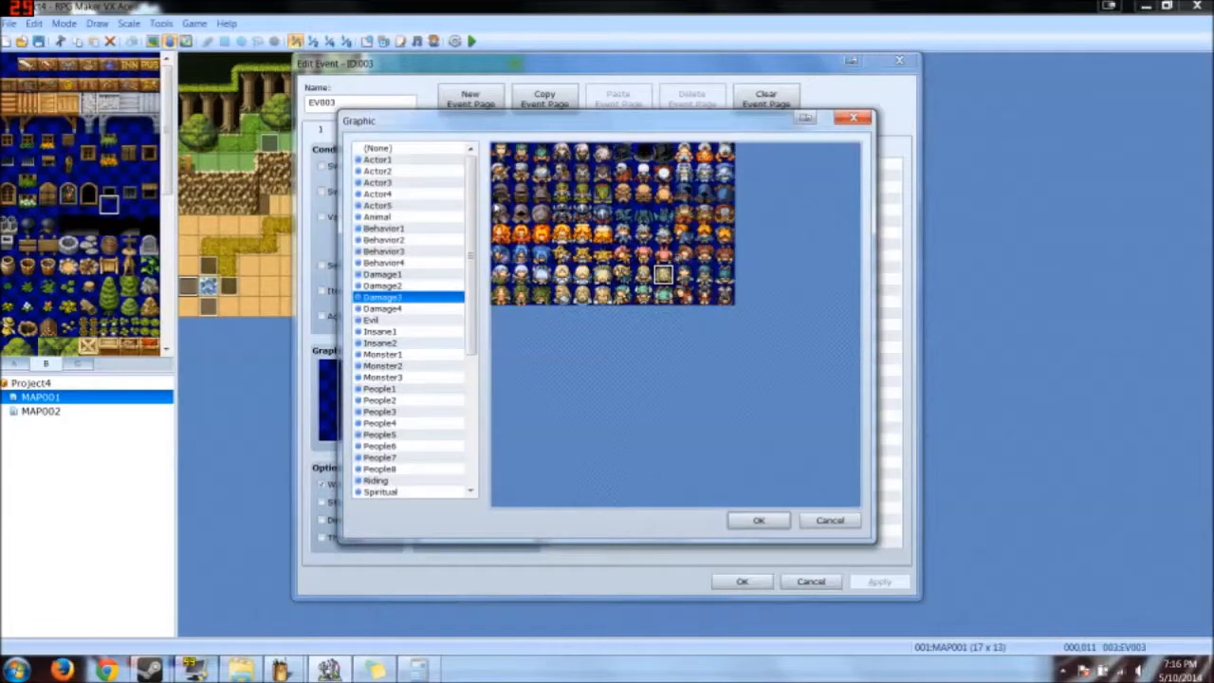
{"action": "left_click", "coordinate": [392, 207]}
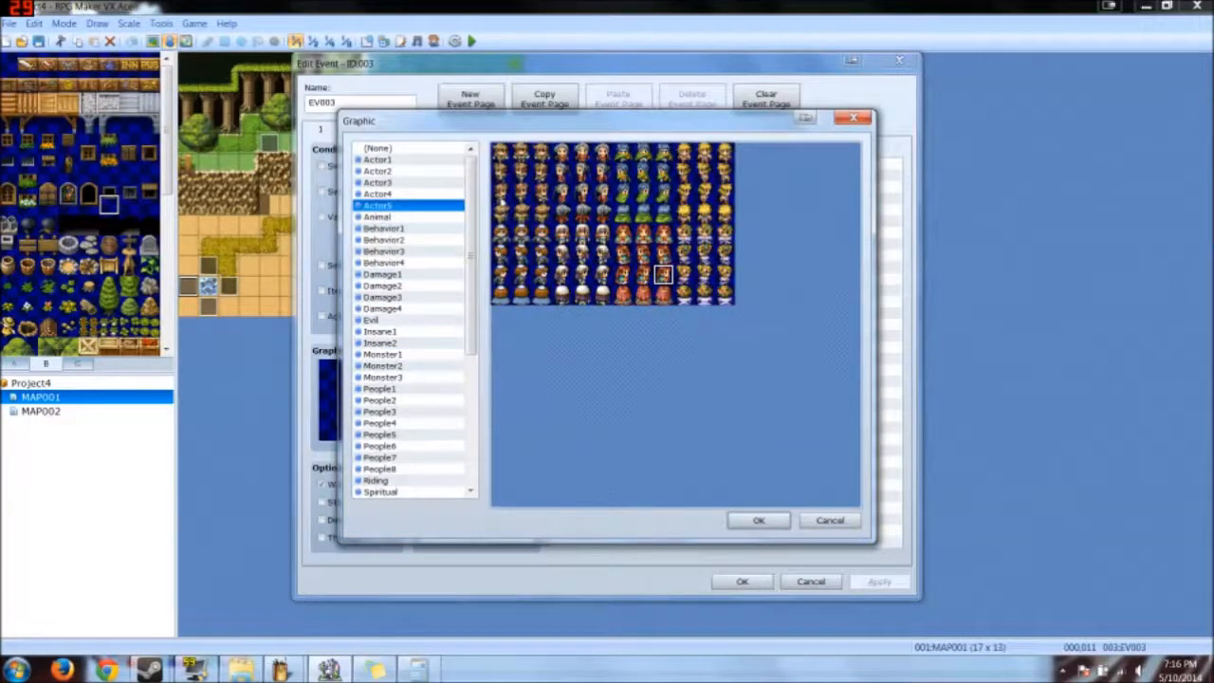
{"action": "left_click", "coordinate": [398, 354]}
{"action": "scroll", "coordinate": [406, 366], "scroll_direction": "down", "scroll_amount": 7}
{"action": "left_click", "coordinate": [399, 366]}
{"action": "left_click", "coordinate": [704, 295]}
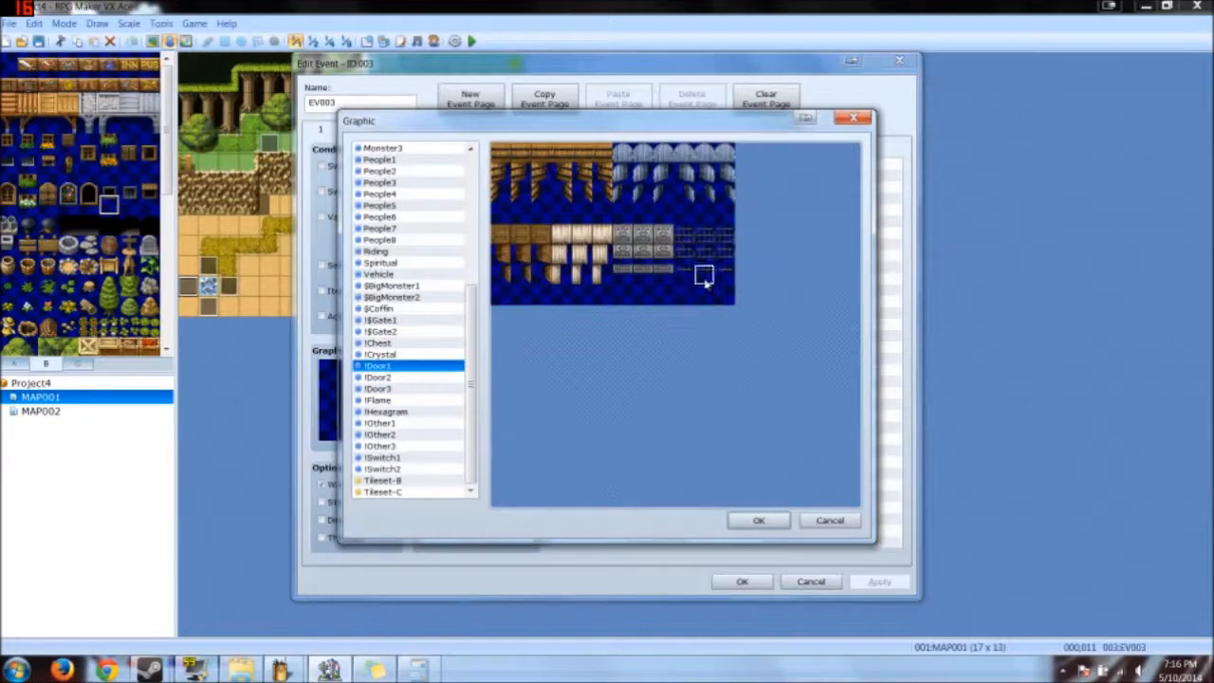
{"action": "double_click", "coordinate": [704, 295]}
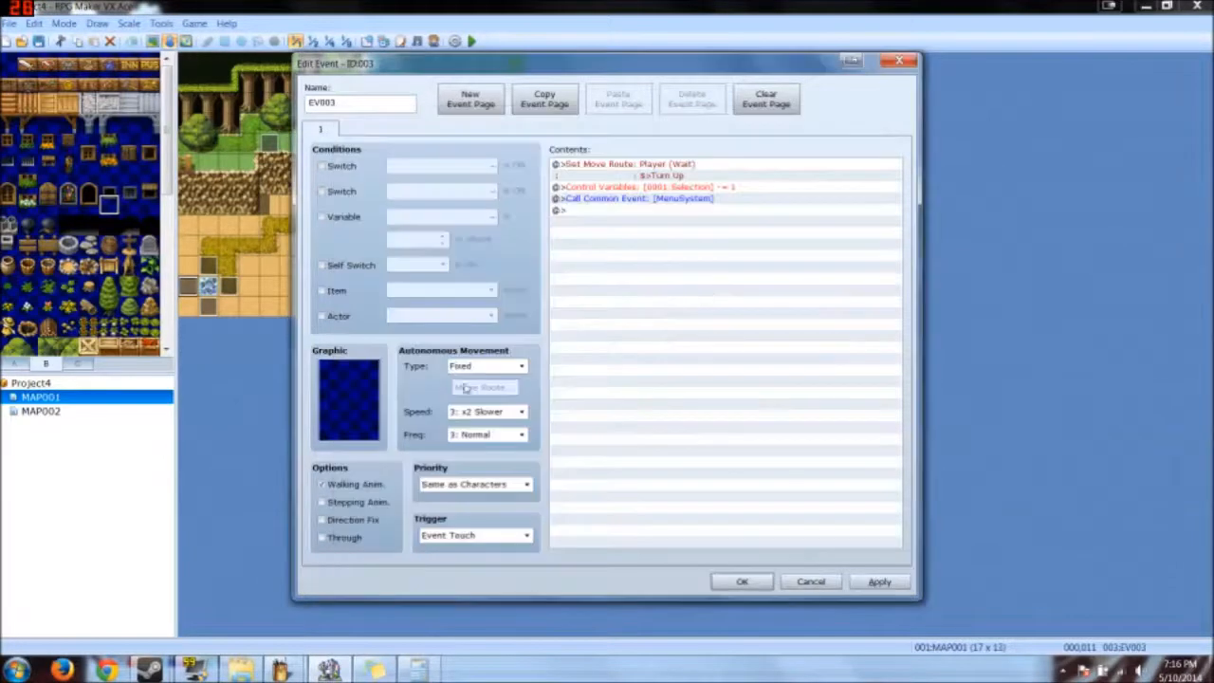
{"action": "left_click", "coordinate": [733, 582]}
Step: Save the project changes, playtest the title screen, and close the game
{"action": "left_click", "coordinate": [471, 41]}
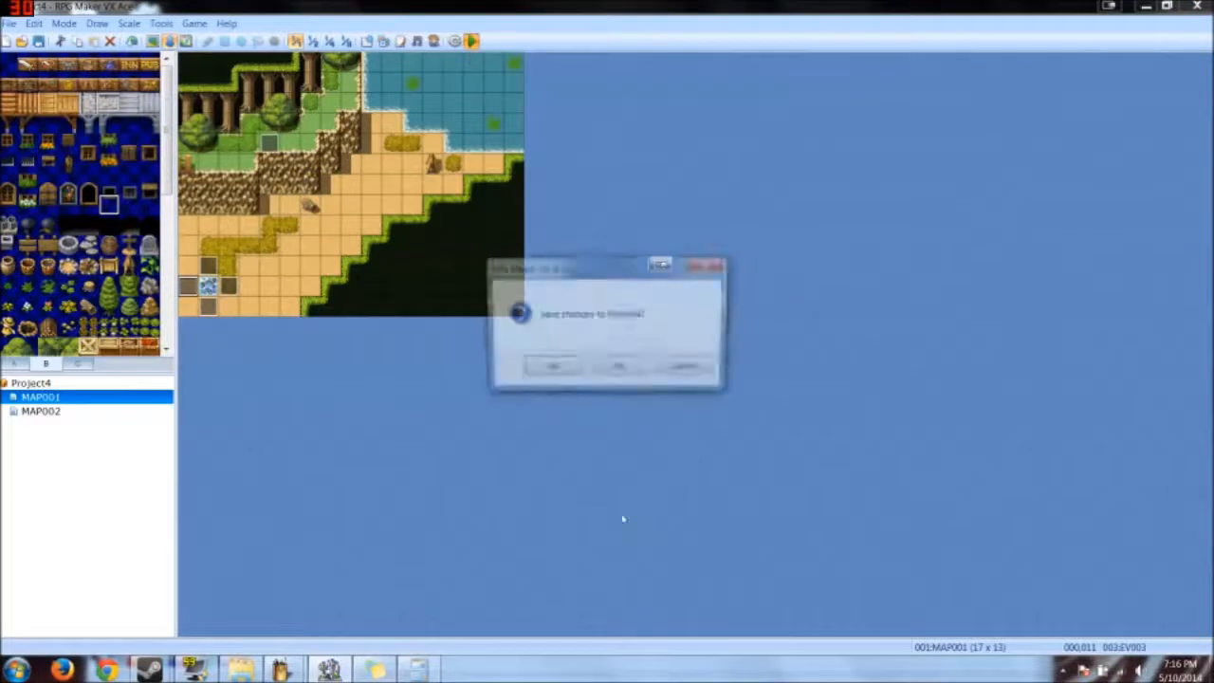
{"action": "left_click", "coordinate": [550, 368]}
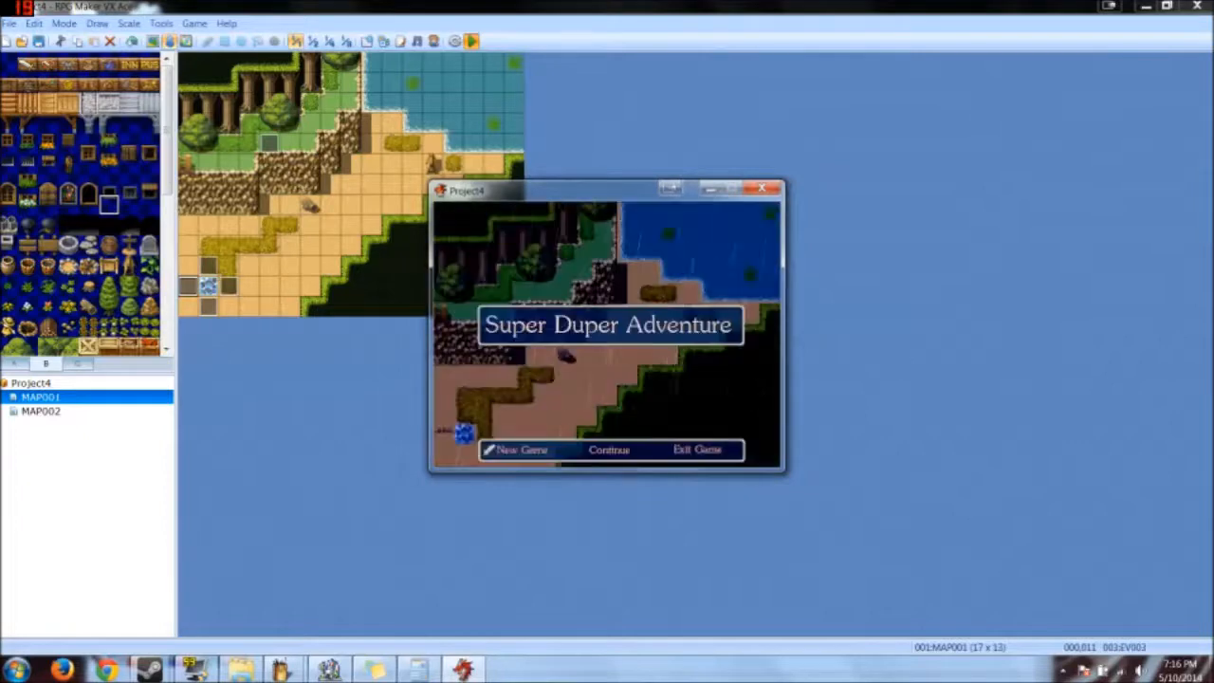
{"action": "left_click", "coordinate": [762, 188]}
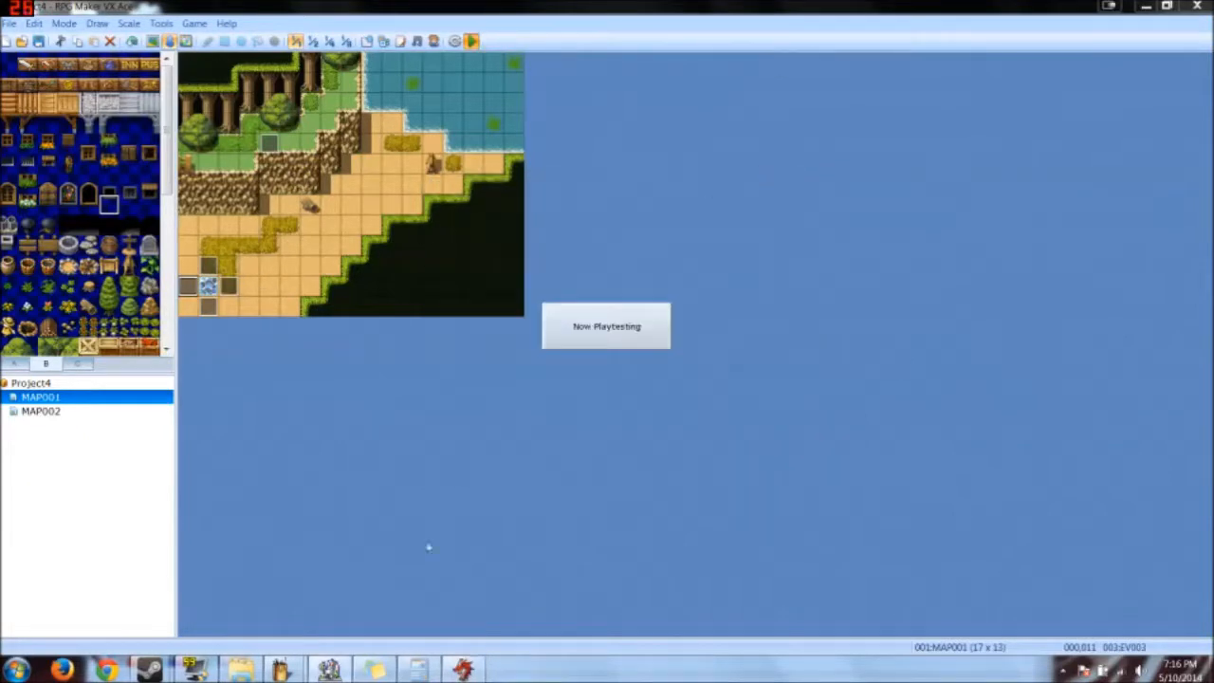
{"action": "right_click", "coordinate": [453, 669]}
{"action": "left_click", "coordinate": [427, 629]}
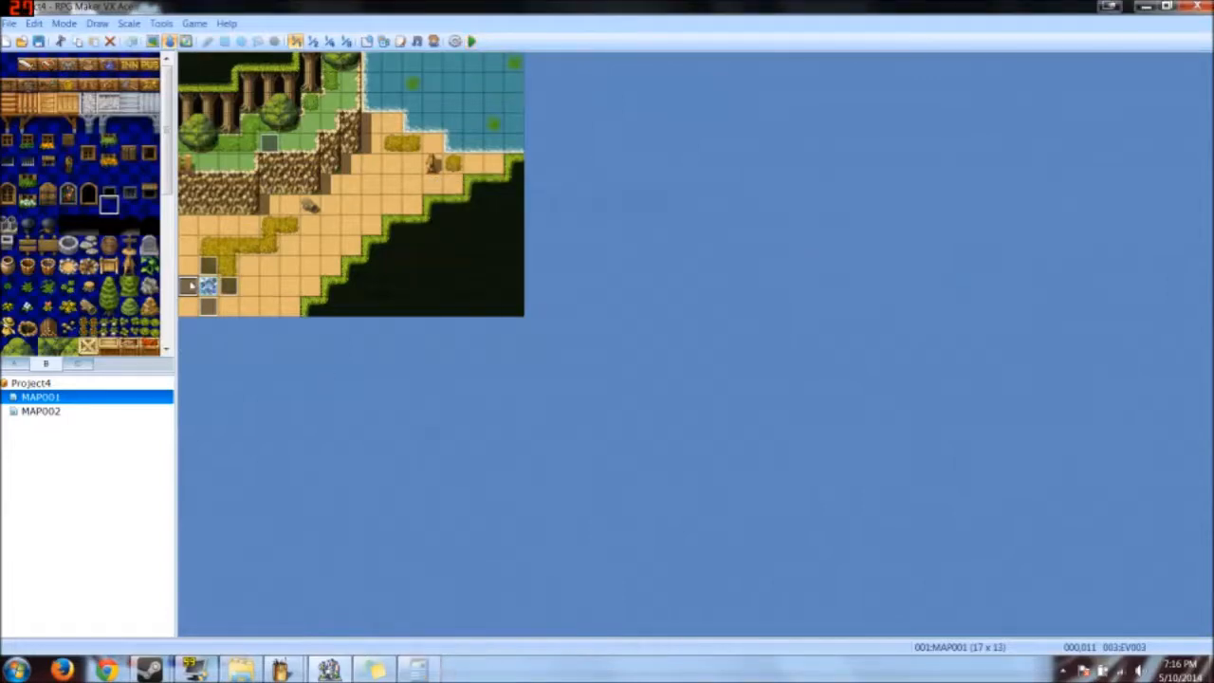
Step: Turn on Direction Fix for EV003 and accept the event
{"action": "double_click", "coordinate": [189, 286]}
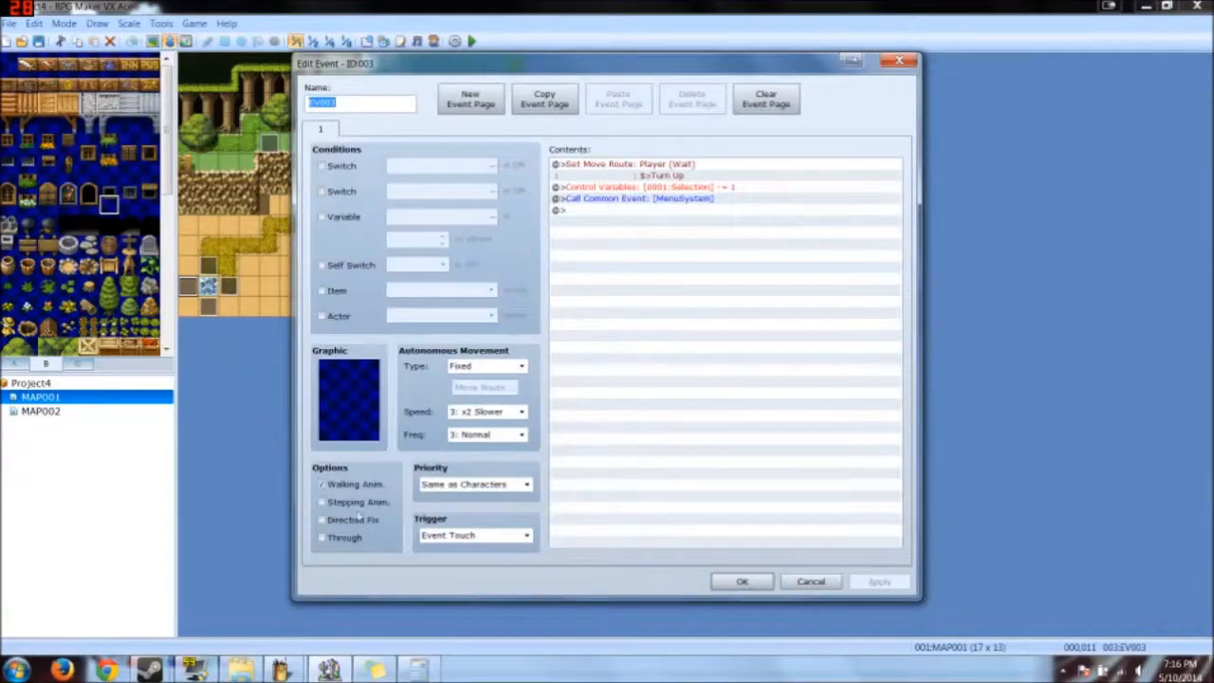
{"action": "left_click", "coordinate": [324, 521]}
{"action": "left_click", "coordinate": [718, 580]}
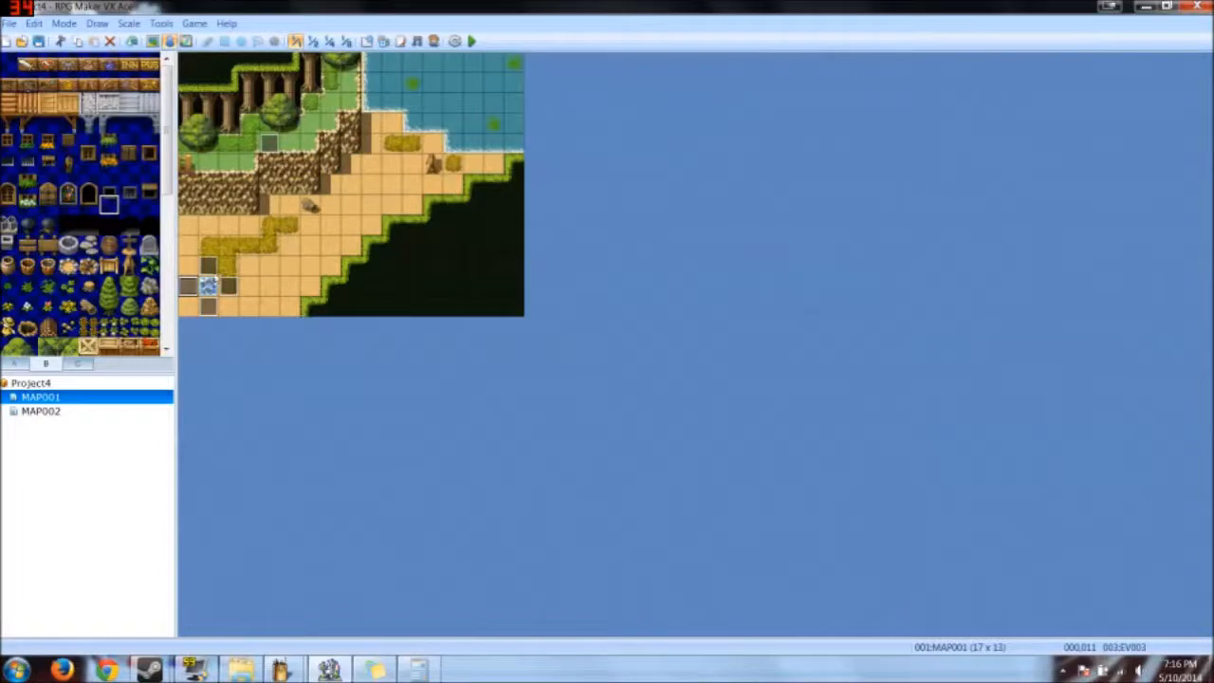
Step: Open EV002 and set its graphic to a lower cell of the !Door1 character sheet
{"action": "double_click", "coordinate": [245, 288]}
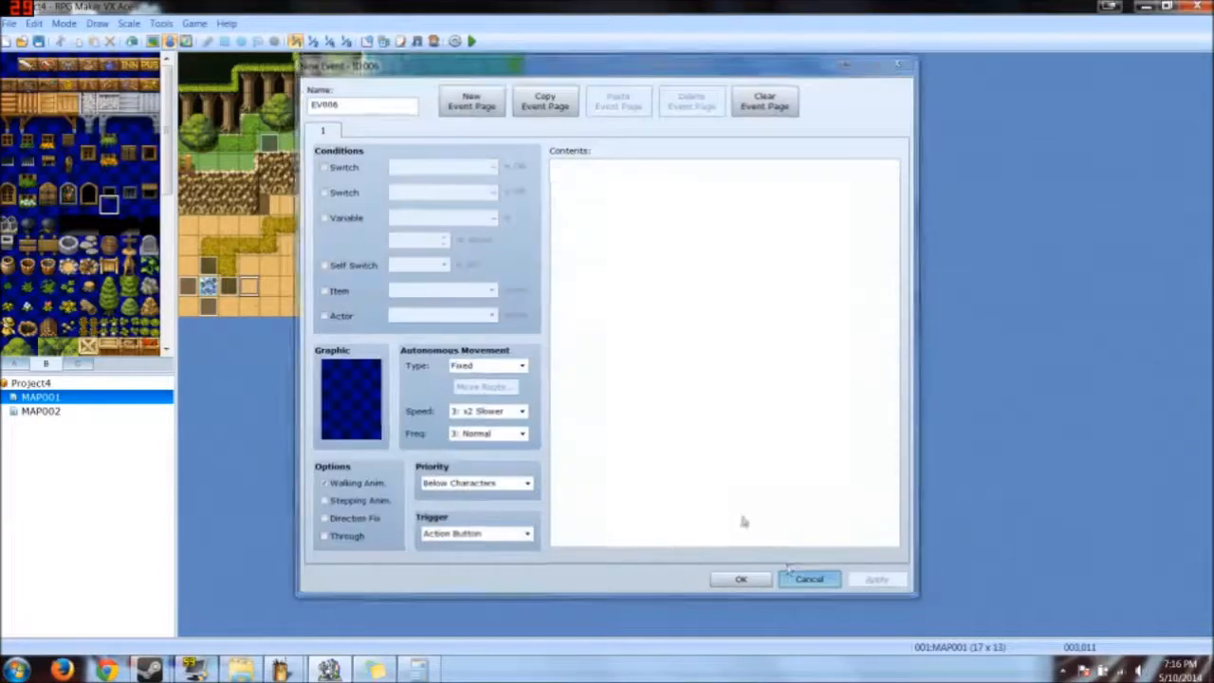
{"action": "left_click", "coordinate": [811, 581]}
{"action": "double_click", "coordinate": [228, 287]}
{"action": "double_click", "coordinate": [331, 408]}
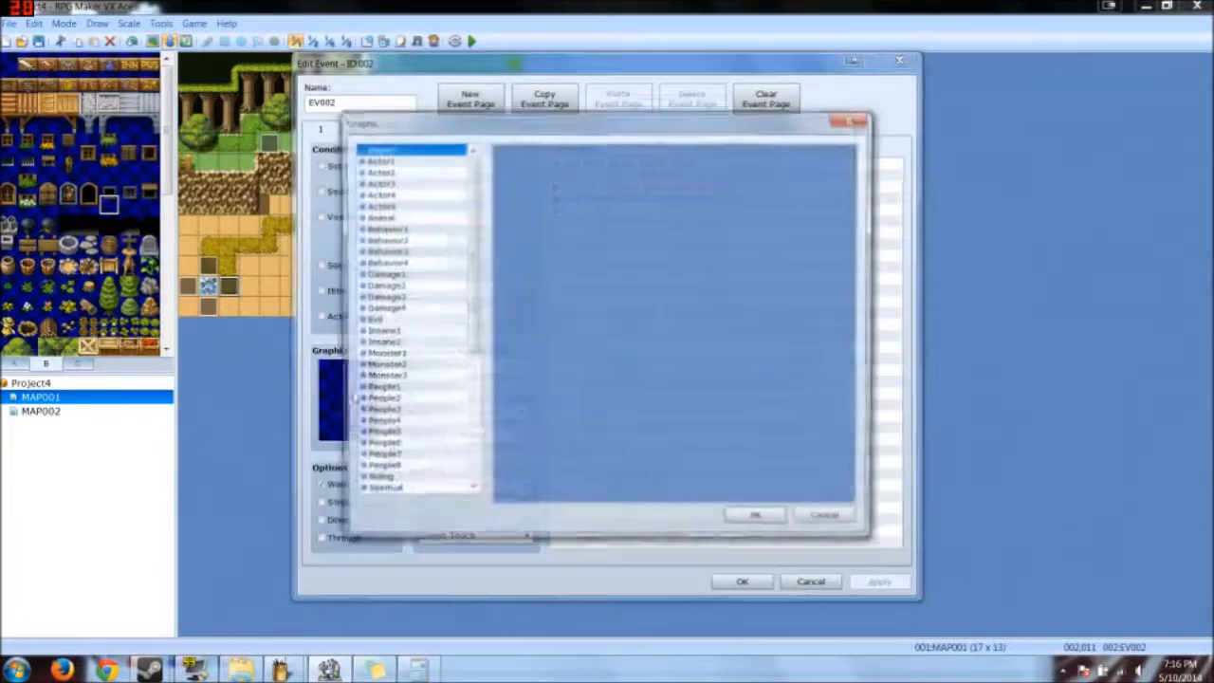
{"action": "left_click", "coordinate": [451, 353]}
{"action": "scroll", "coordinate": [450, 343], "scroll_direction": "down", "scroll_amount": 5}
{"action": "left_click", "coordinate": [436, 308]}
{"action": "left_click", "coordinate": [426, 258]}
{"action": "left_click", "coordinate": [425, 274]}
{"action": "left_click", "coordinate": [398, 389]}
{"action": "left_click", "coordinate": [392, 424]}
{"action": "left_click", "coordinate": [391, 433]}
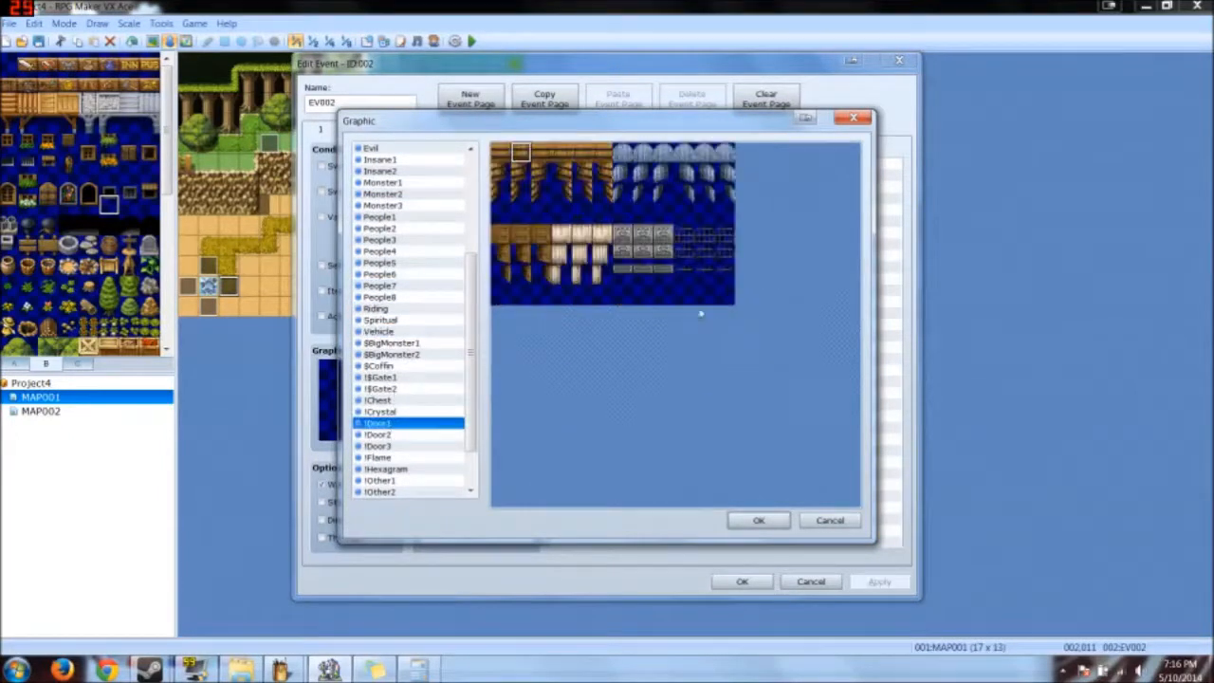
{"action": "double_click", "coordinate": [712, 289]}
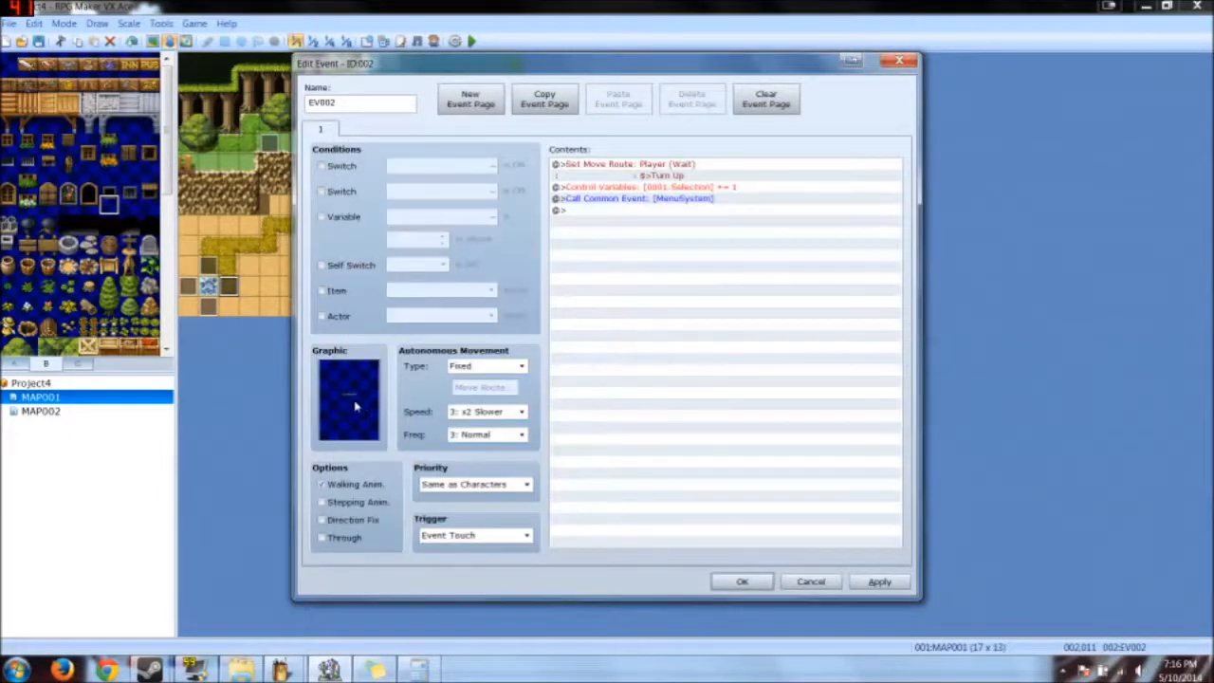
Step: Change EV002's graphic to a completely empty bottom-row cell, turn on Direction Fix and accept the event
{"action": "double_click", "coordinate": [355, 407]}
{"action": "double_click", "coordinate": [706, 304]}
{"action": "left_click", "coordinate": [349, 520]}
{"action": "left_click", "coordinate": [723, 582]}
Step: Set EV004's graphic to an empty cell of the !Door3 character sheet and accept the event
{"action": "double_click", "coordinate": [213, 277]}
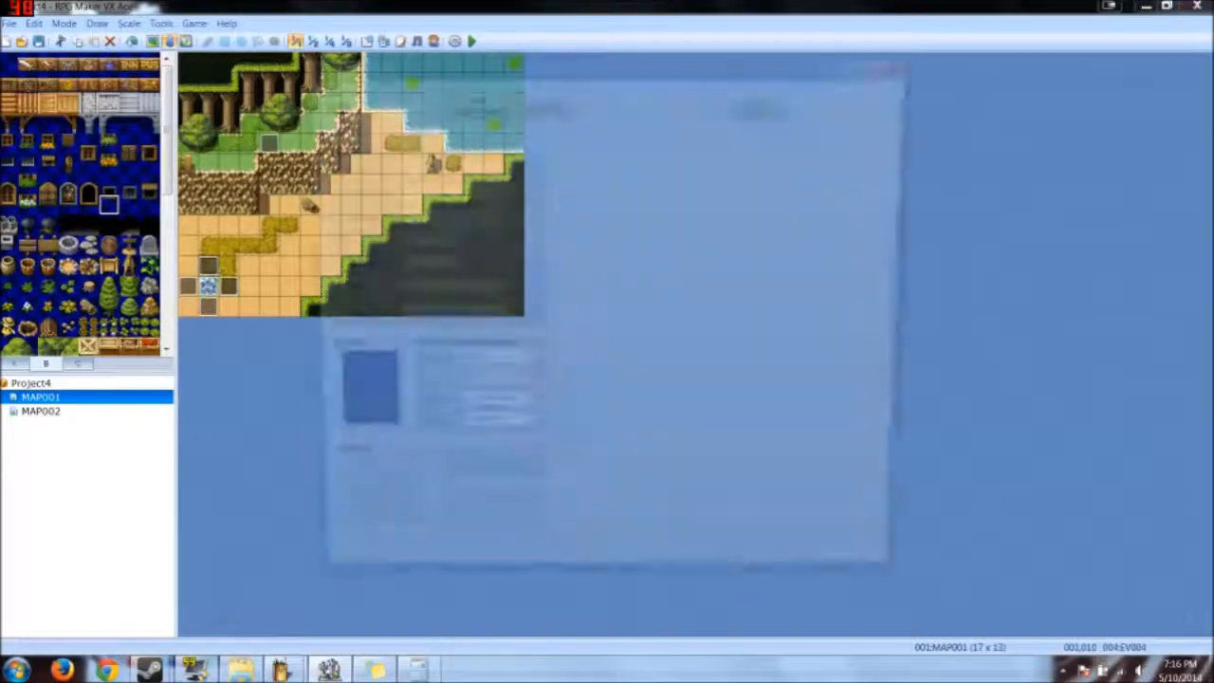
{"action": "left_click", "coordinate": [371, 487]}
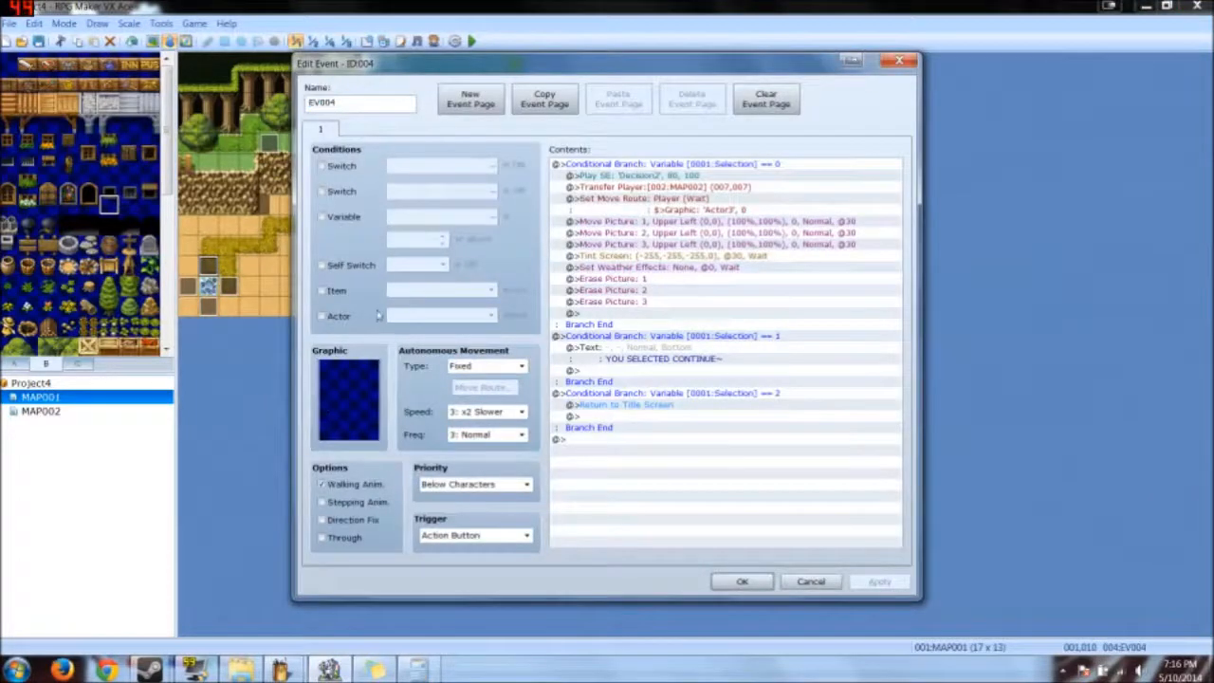
{"action": "double_click", "coordinate": [349, 378]}
{"action": "left_click", "coordinate": [379, 427]}
{"action": "scroll", "coordinate": [386, 432], "scroll_direction": "down", "scroll_amount": 6}
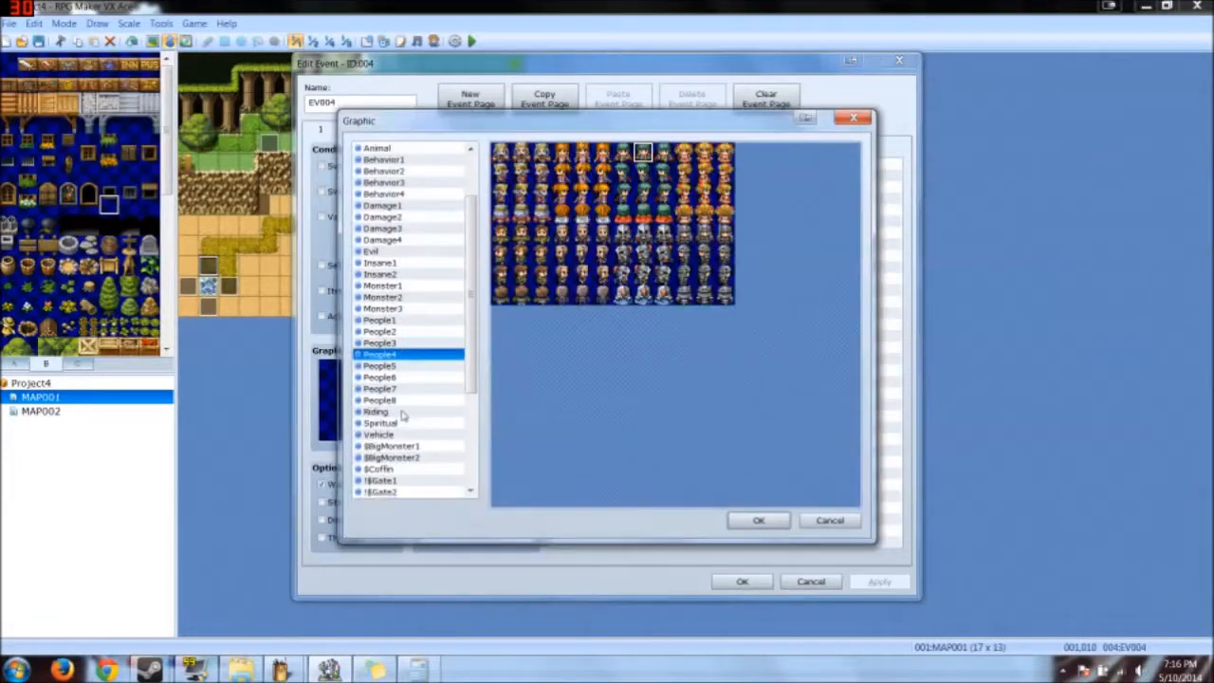
{"action": "left_click", "coordinate": [380, 423]}
{"action": "left_click", "coordinate": [398, 411]}
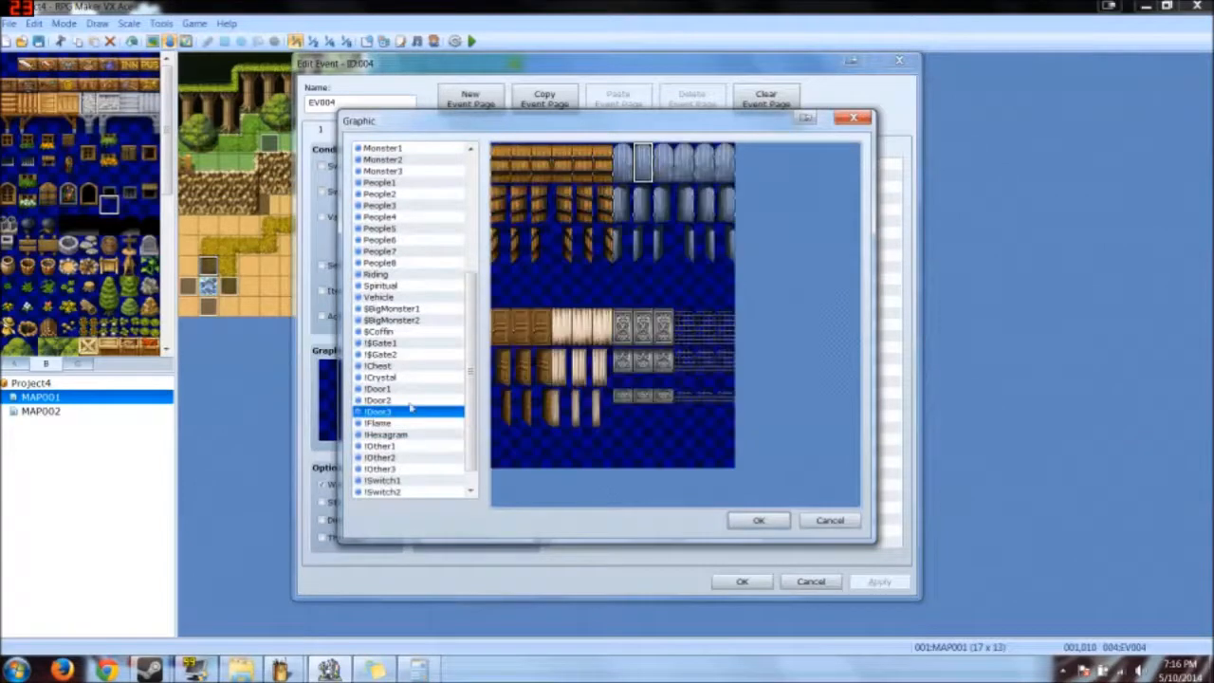
{"action": "double_click", "coordinate": [677, 297]}
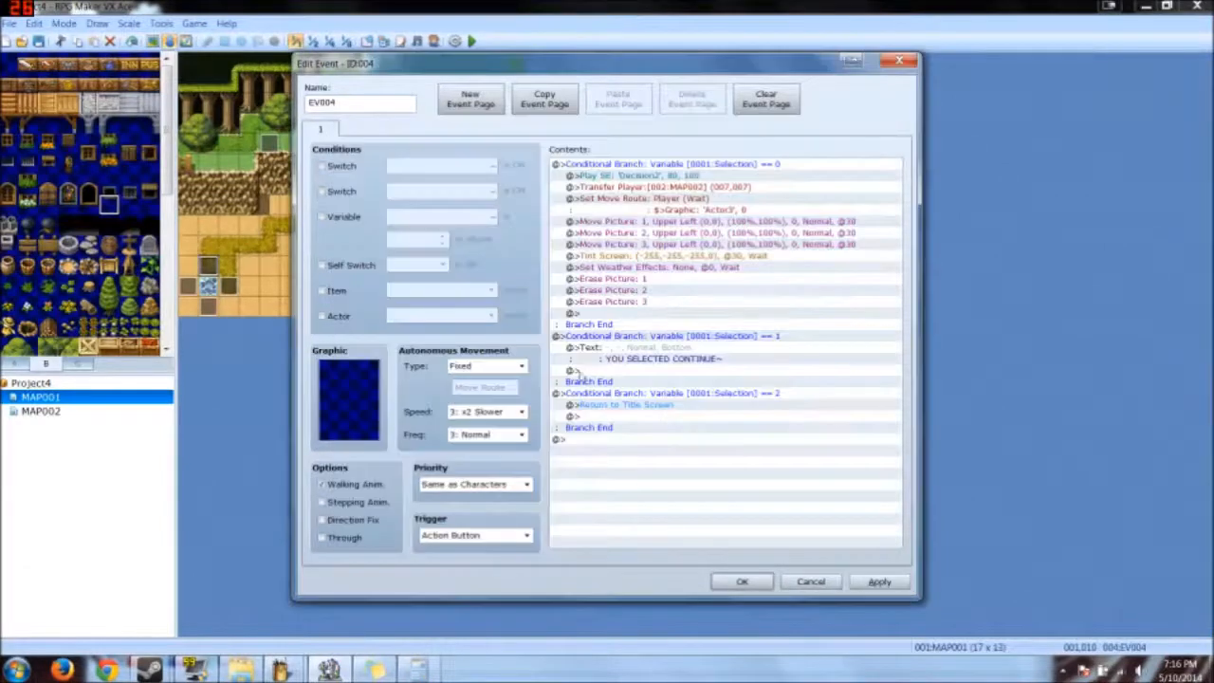
{"action": "left_click", "coordinate": [371, 503]}
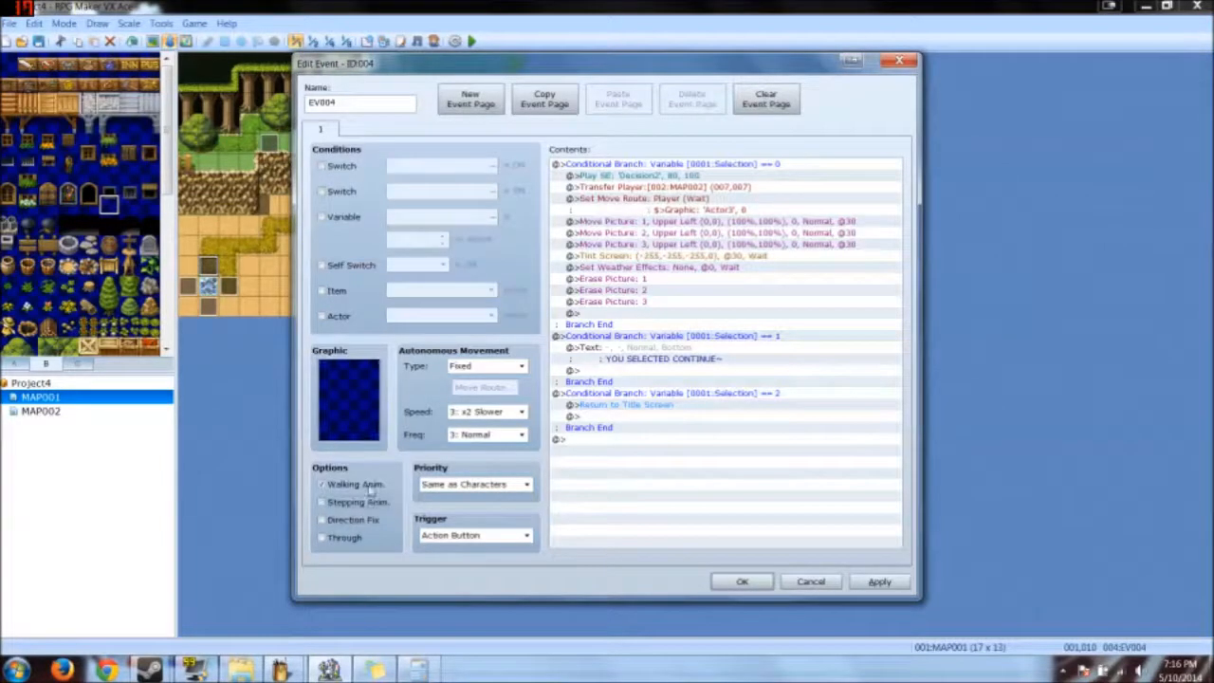
{"action": "left_click", "coordinate": [742, 582]}
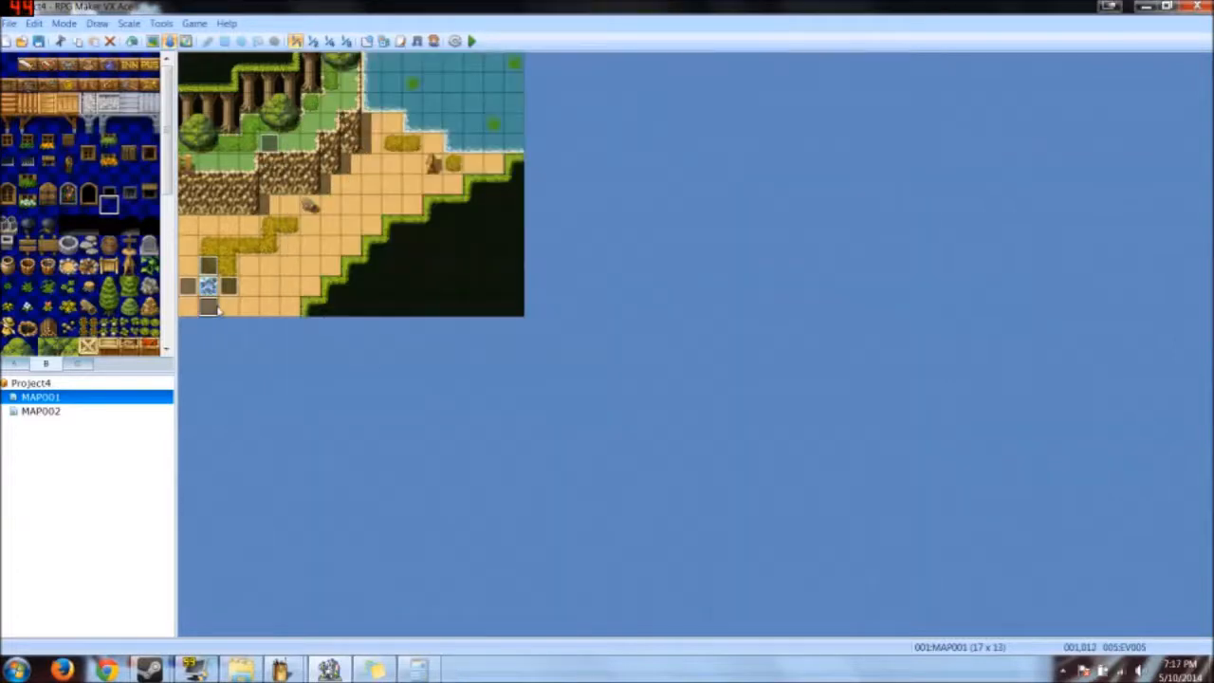
Step: Set EV005's graphic to an empty bottom-row cell of the !Door1 character sheet and accept the event
{"action": "double_click", "coordinate": [211, 307]}
{"action": "double_click", "coordinate": [327, 401]}
{"action": "scroll", "coordinate": [398, 408], "scroll_direction": "down", "scroll_amount": 5}
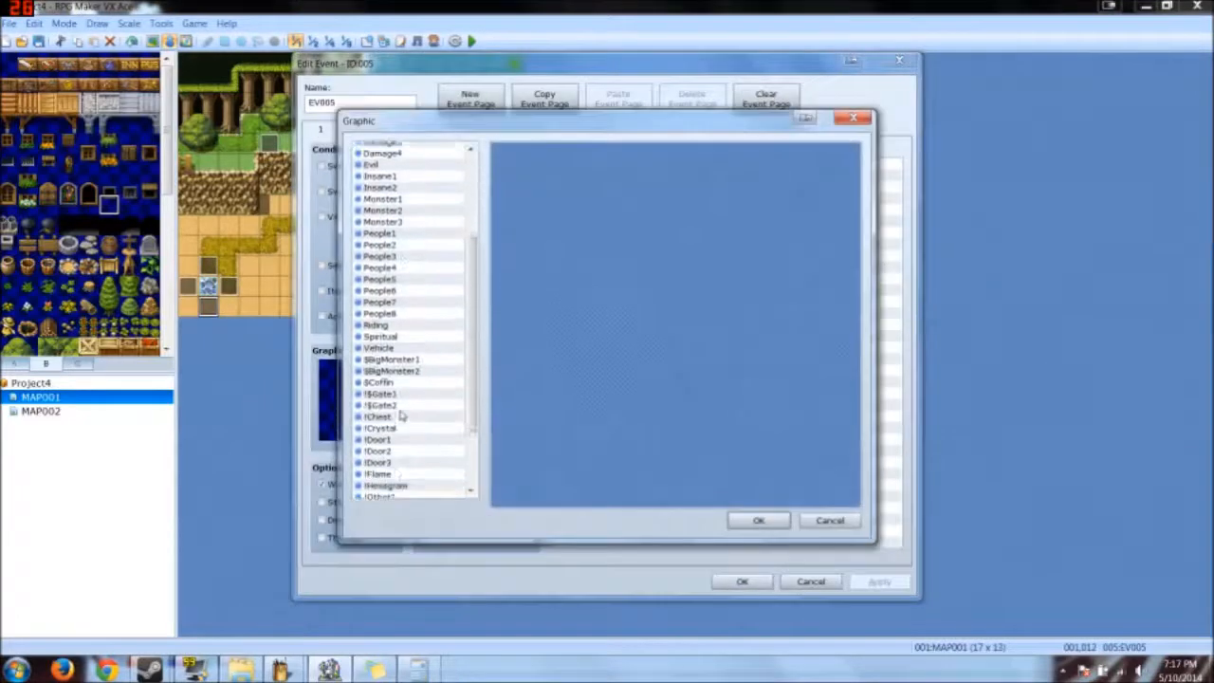
{"action": "left_click", "coordinate": [393, 378]}
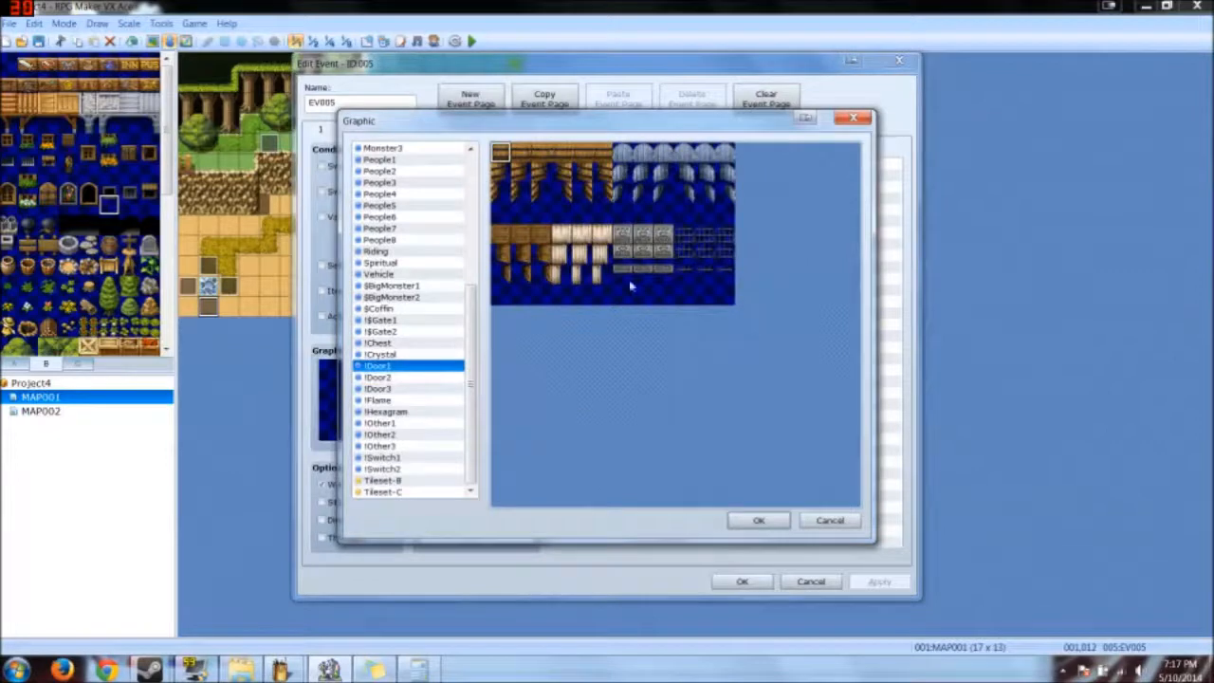
{"action": "double_click", "coordinate": [683, 296]}
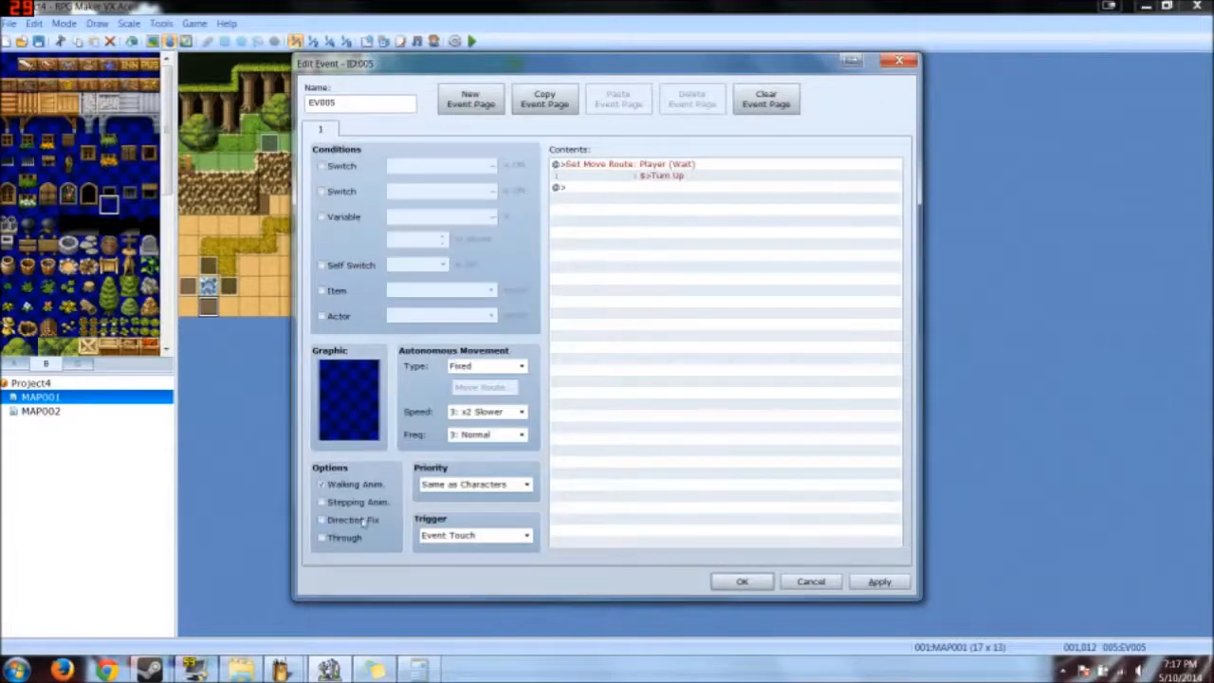
{"action": "left_click", "coordinate": [880, 582]}
{"action": "left_click", "coordinate": [742, 581]}
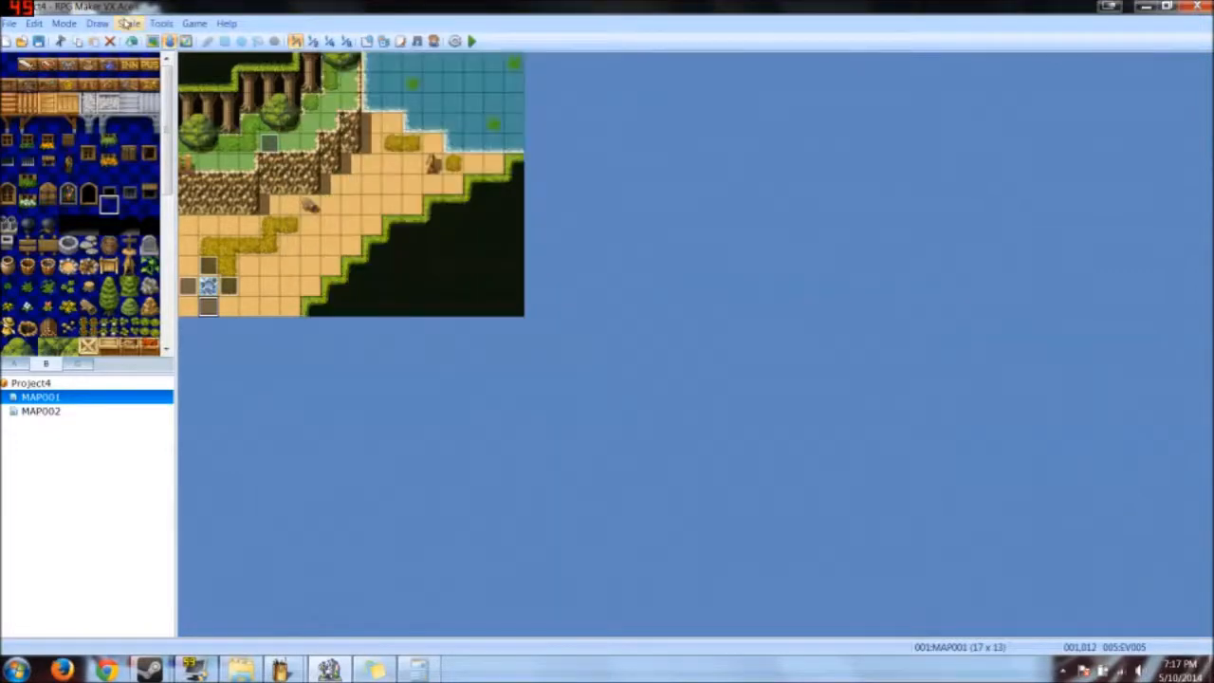
Step: Set the first actor's character graphic to (None) in the database and accept the changes
{"action": "left_click", "coordinate": [125, 23]}
{"action": "left_click", "coordinate": [174, 40]}
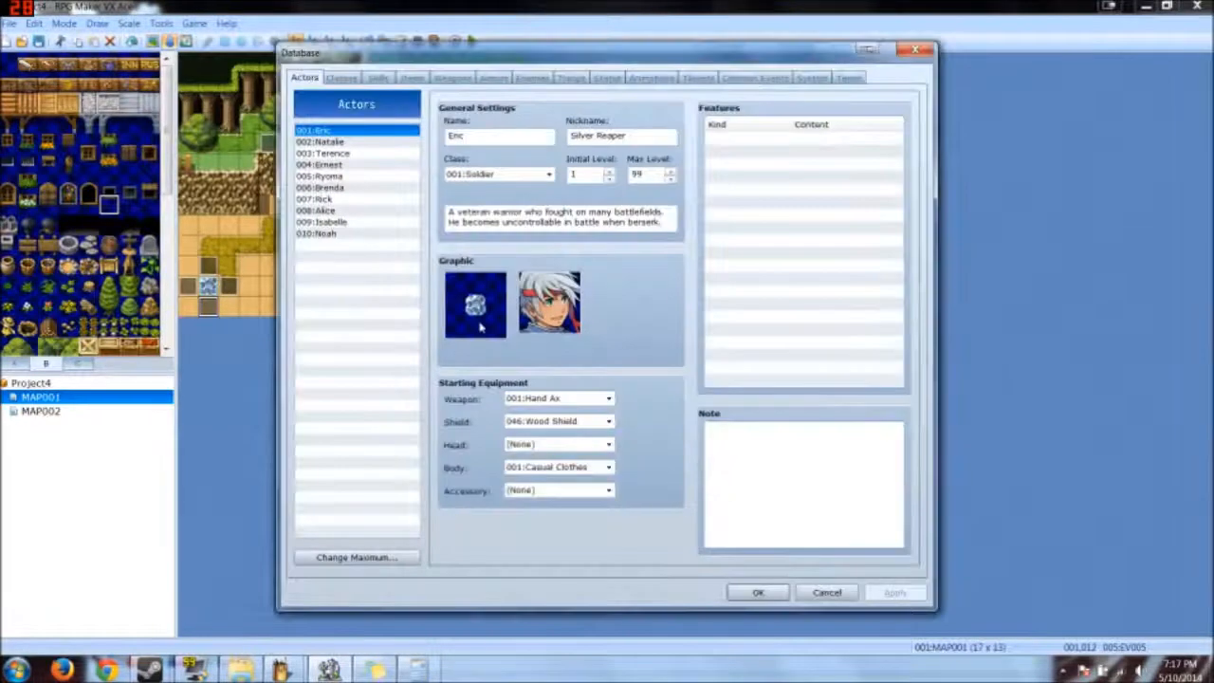
{"action": "double_click", "coordinate": [479, 323]}
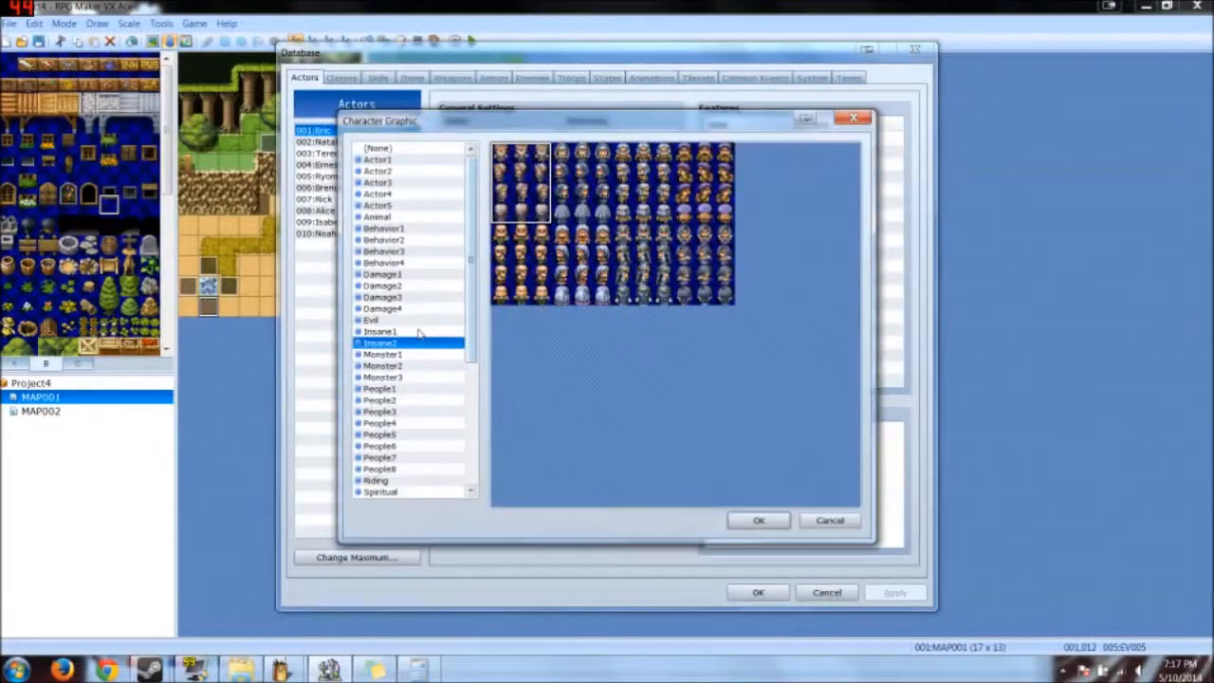
{"action": "scroll", "coordinate": [420, 332], "scroll_direction": "down", "scroll_amount": 6}
{"action": "scroll", "coordinate": [432, 238], "scroll_direction": "up", "scroll_amount": 6}
{"action": "left_click", "coordinate": [415, 150]}
{"action": "left_click", "coordinate": [759, 520]}
{"action": "left_click", "coordinate": [758, 592]}
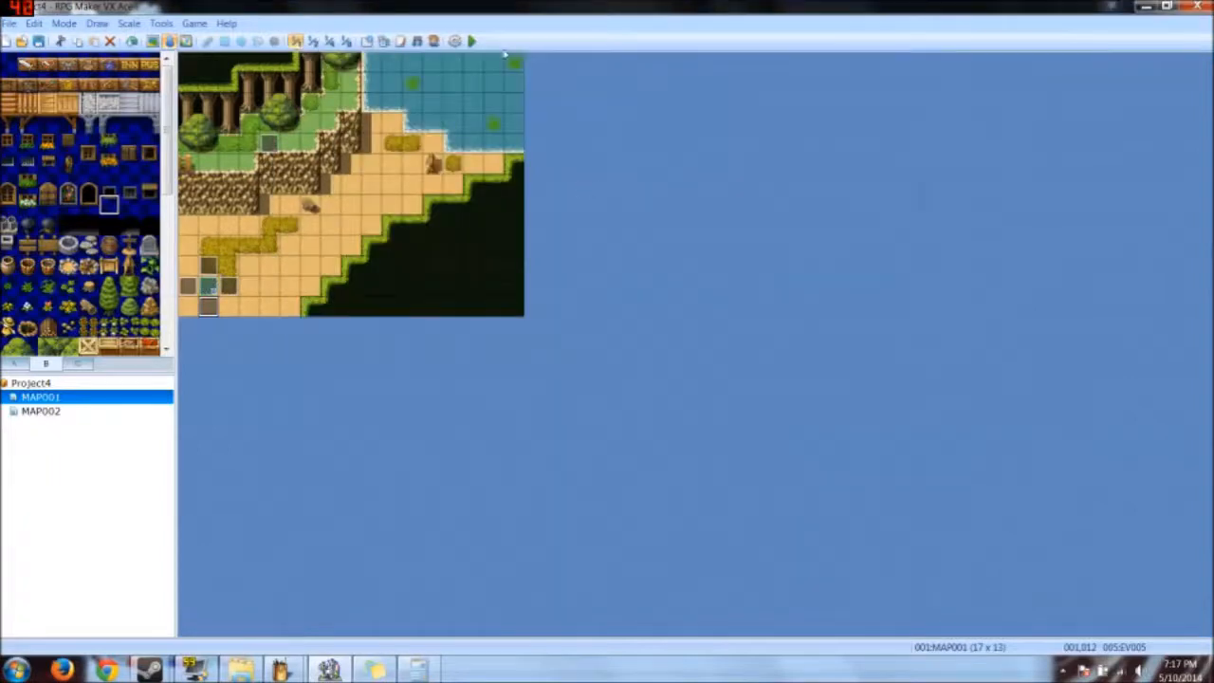
Step: Save and playtest the title screen, move the cursor from New Game toward Continue, restart the playtest, and close the game
{"action": "left_click", "coordinate": [471, 41]}
{"action": "left_click", "coordinate": [548, 364]}
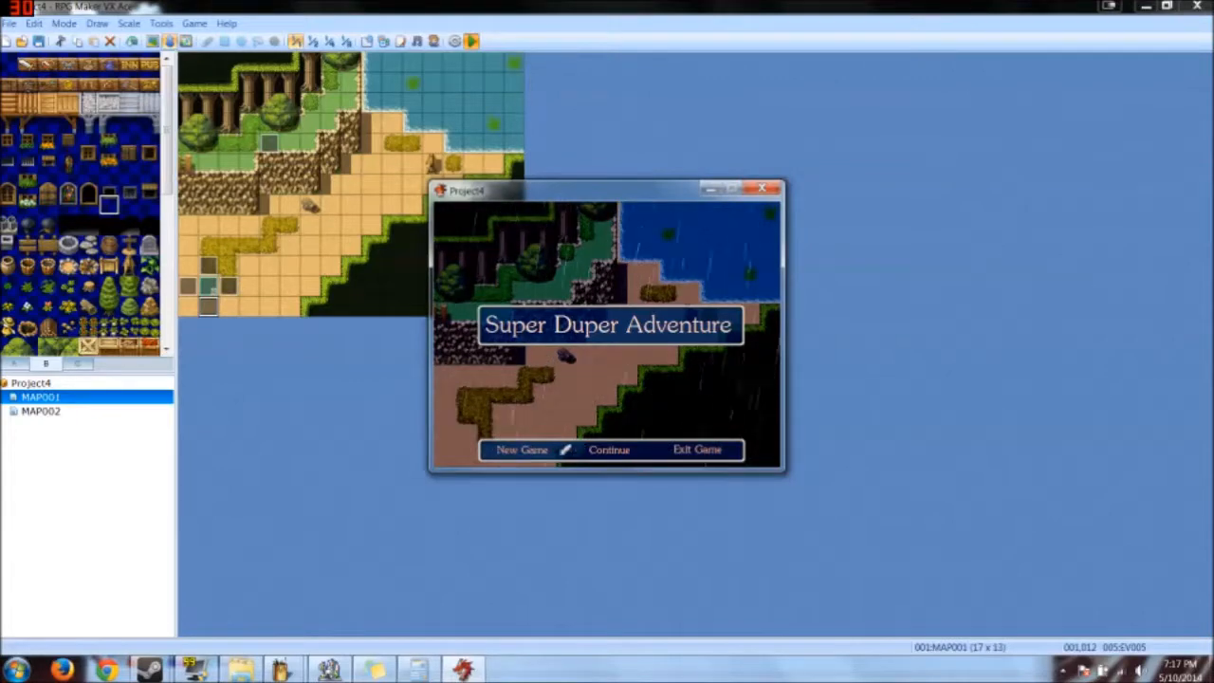
{"action": "left_click", "coordinate": [759, 189]}
{"action": "left_click", "coordinate": [471, 40]}
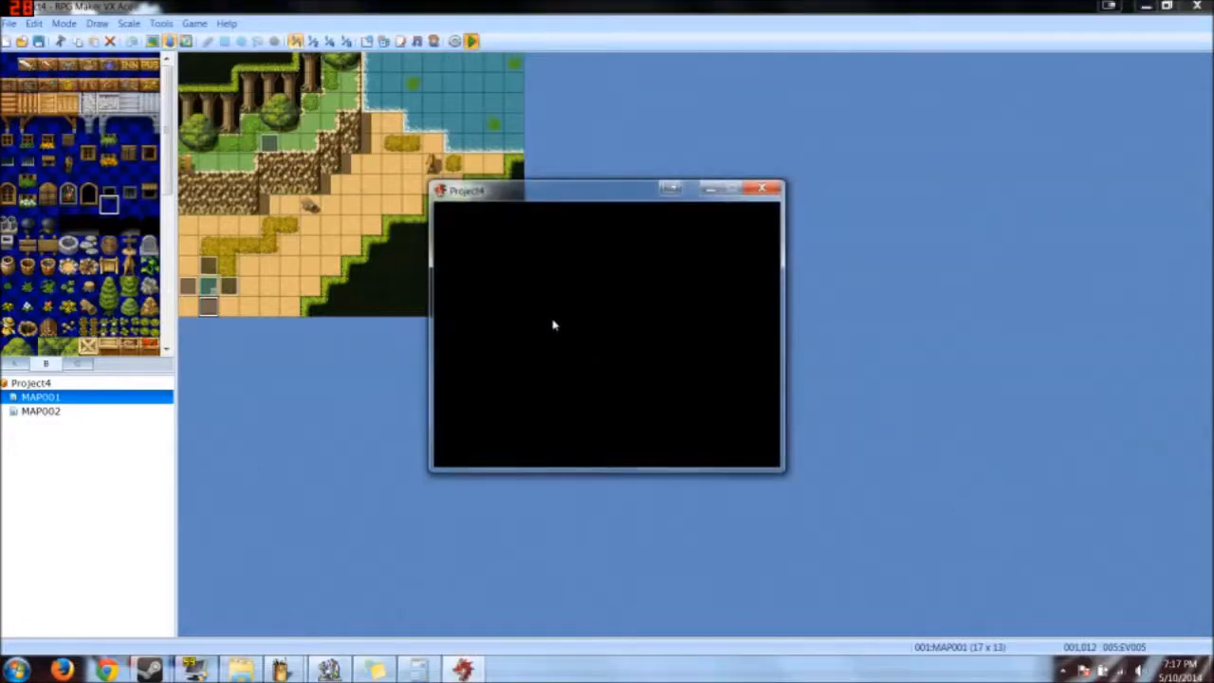
{"action": "key", "text": "Return"}
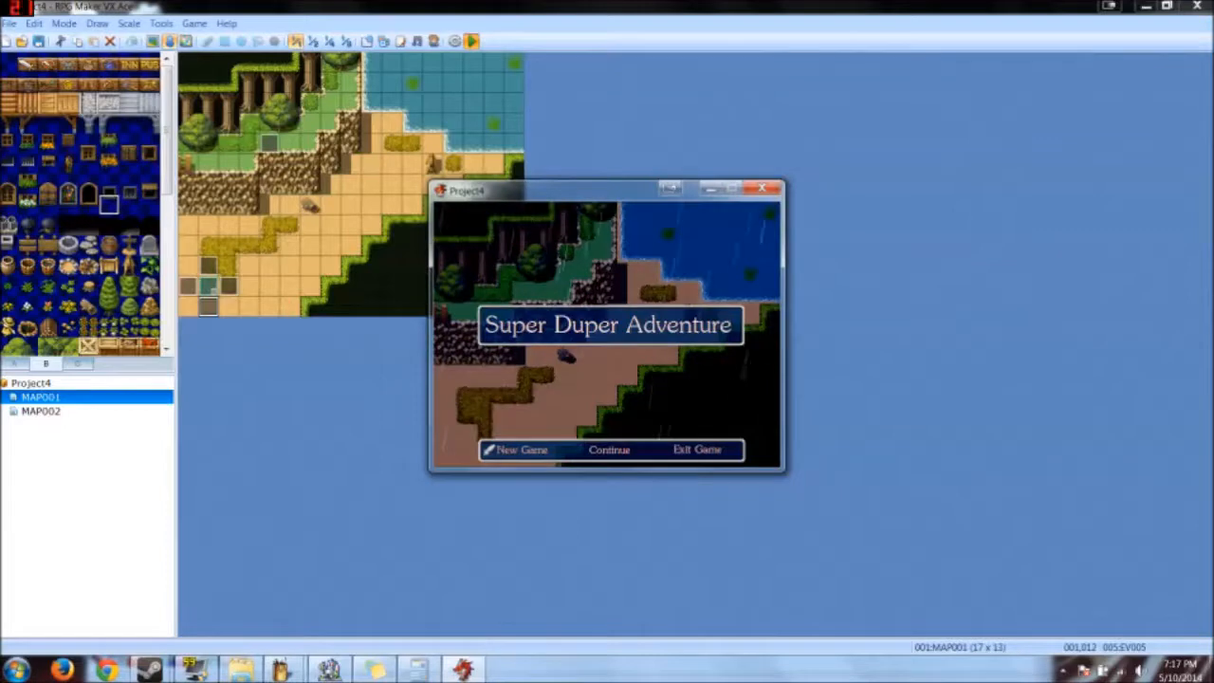
{"action": "left_click", "coordinate": [762, 188]}
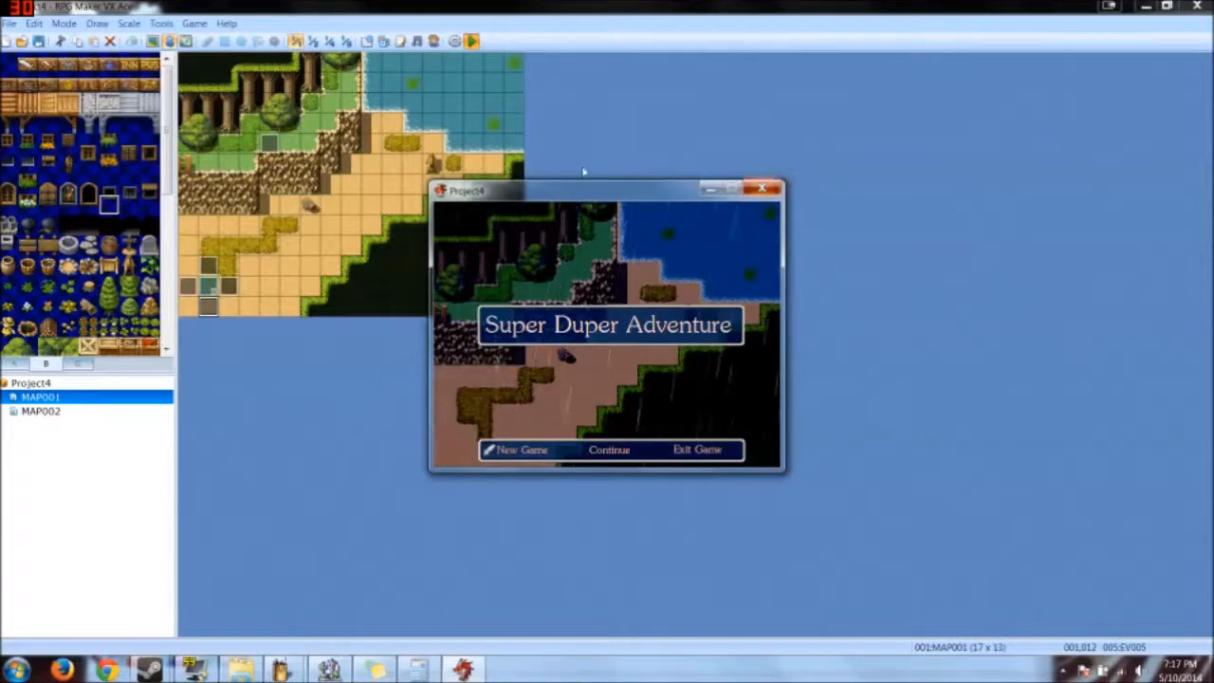
Step: Insert a Tint Screen command of (-255,-255,-255,0) over 1 frame without waiting at the start of EV001's first page
{"action": "double_click", "coordinate": [270, 144]}
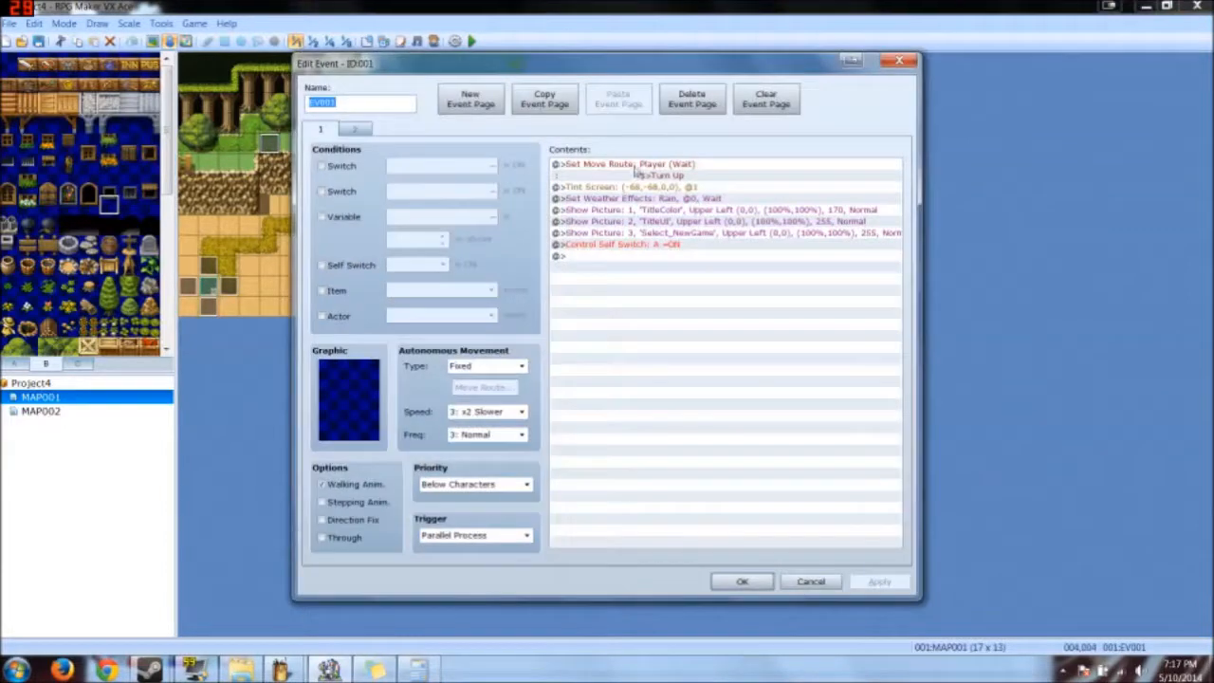
{"action": "double_click", "coordinate": [637, 167]}
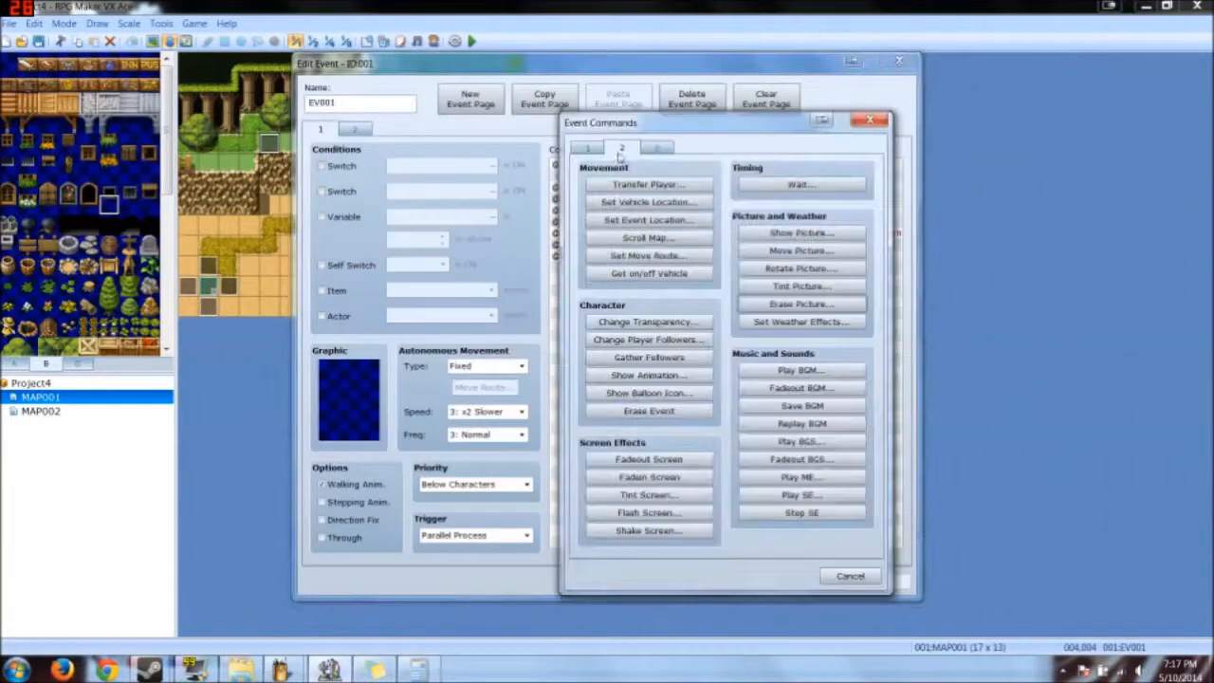
{"action": "left_click", "coordinate": [649, 494]}
{"action": "left_click_drag", "start_coordinate": [677, 274], "coordinate": [584, 302]}
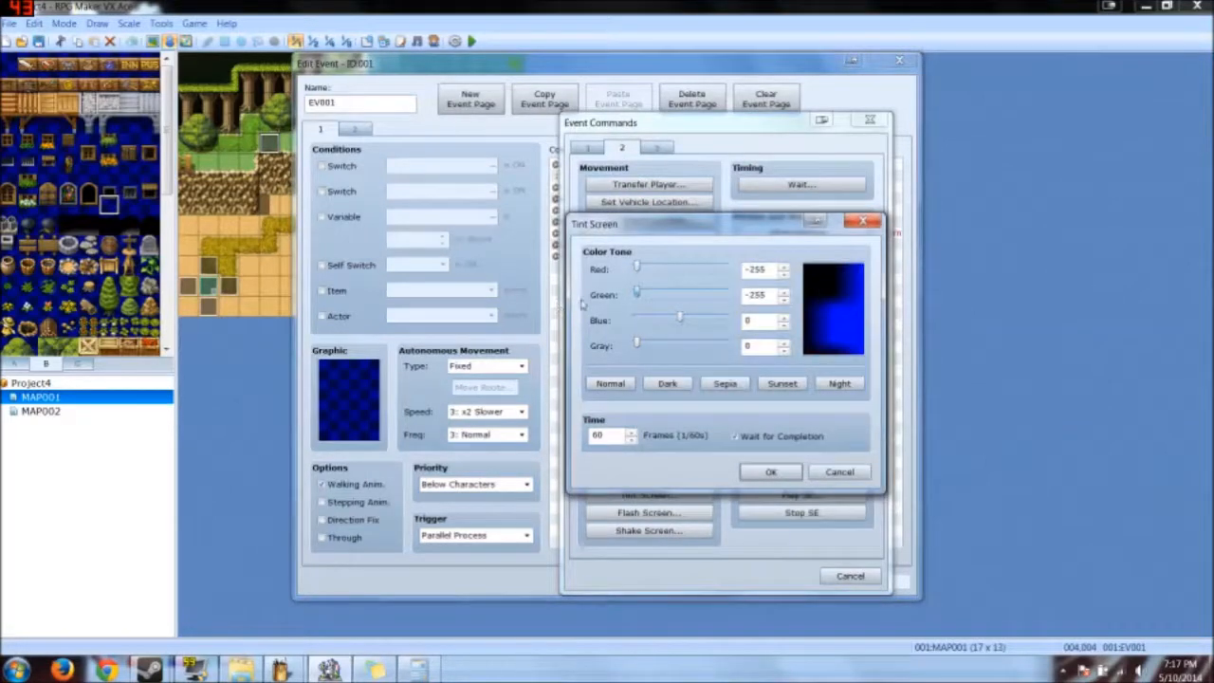
{"action": "left_click_drag", "start_coordinate": [679, 319], "coordinate": [622, 426]}
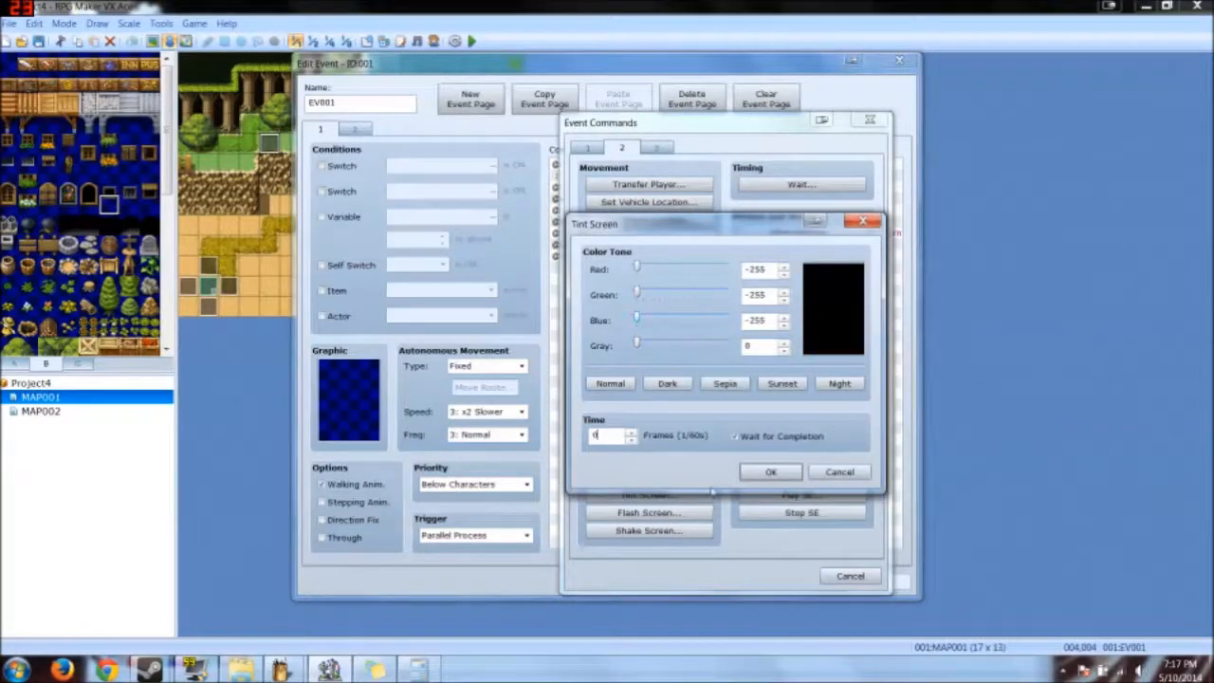
{"action": "left_click", "coordinate": [771, 472]}
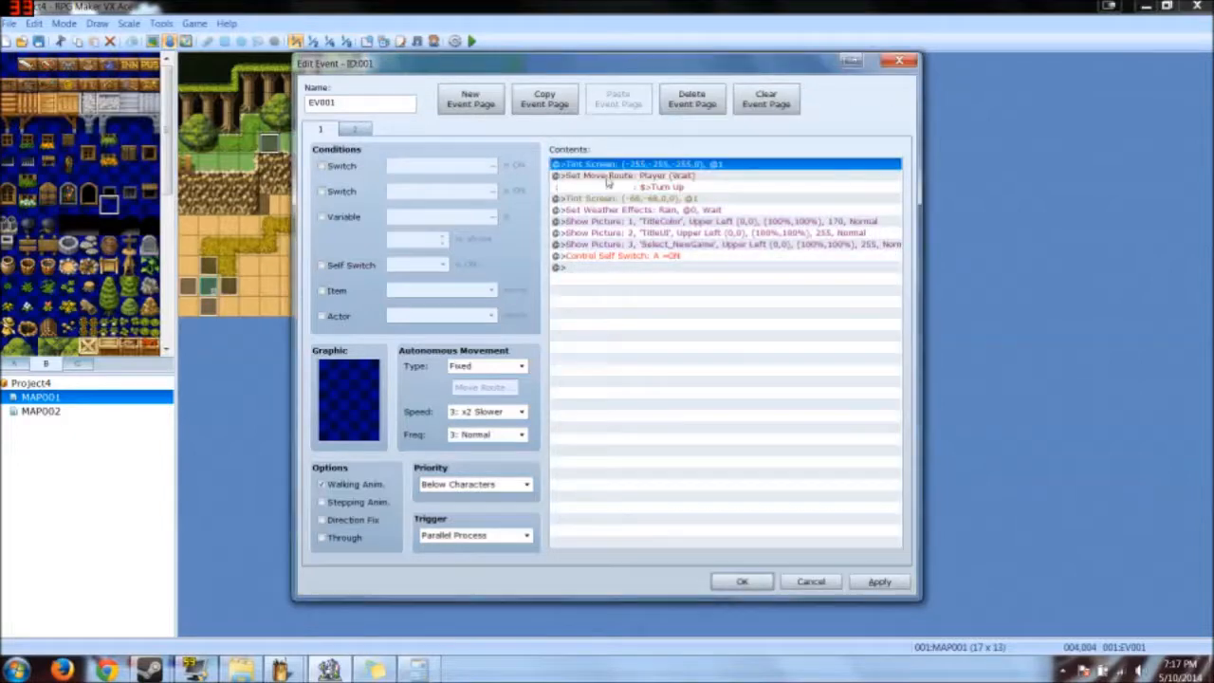
{"action": "key", "text": "ctrl+v"}
{"action": "double_click", "coordinate": [615, 180]}
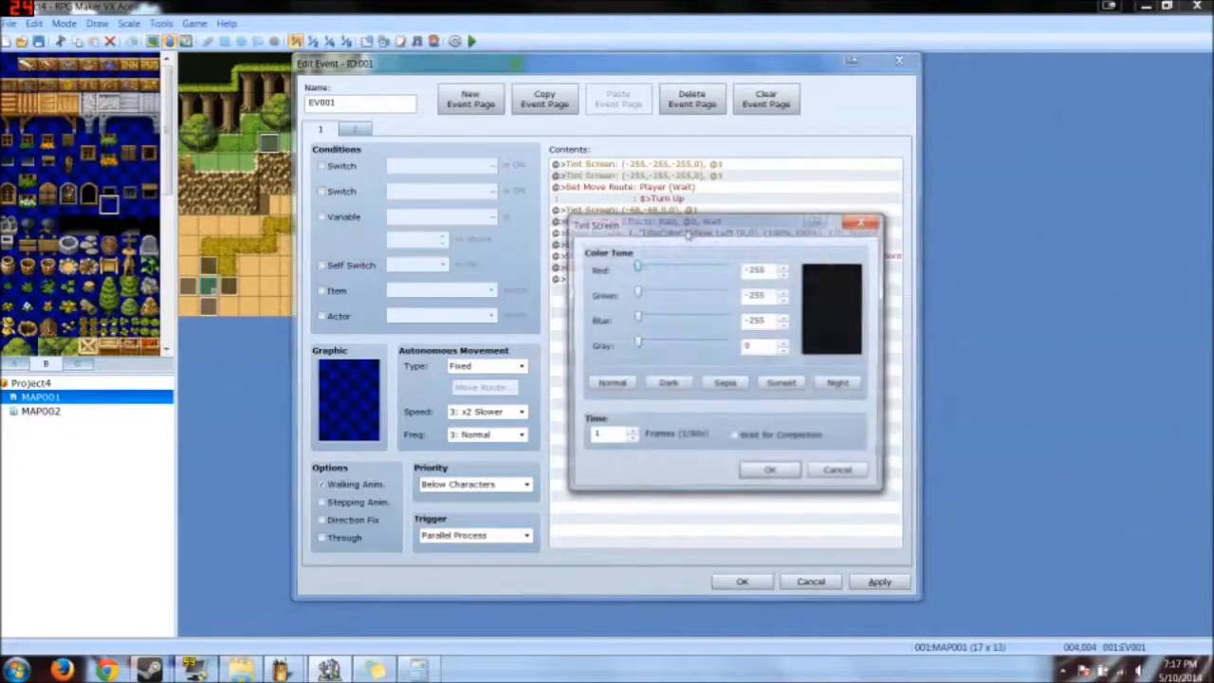
{"action": "left_click", "coordinate": [856, 476]}
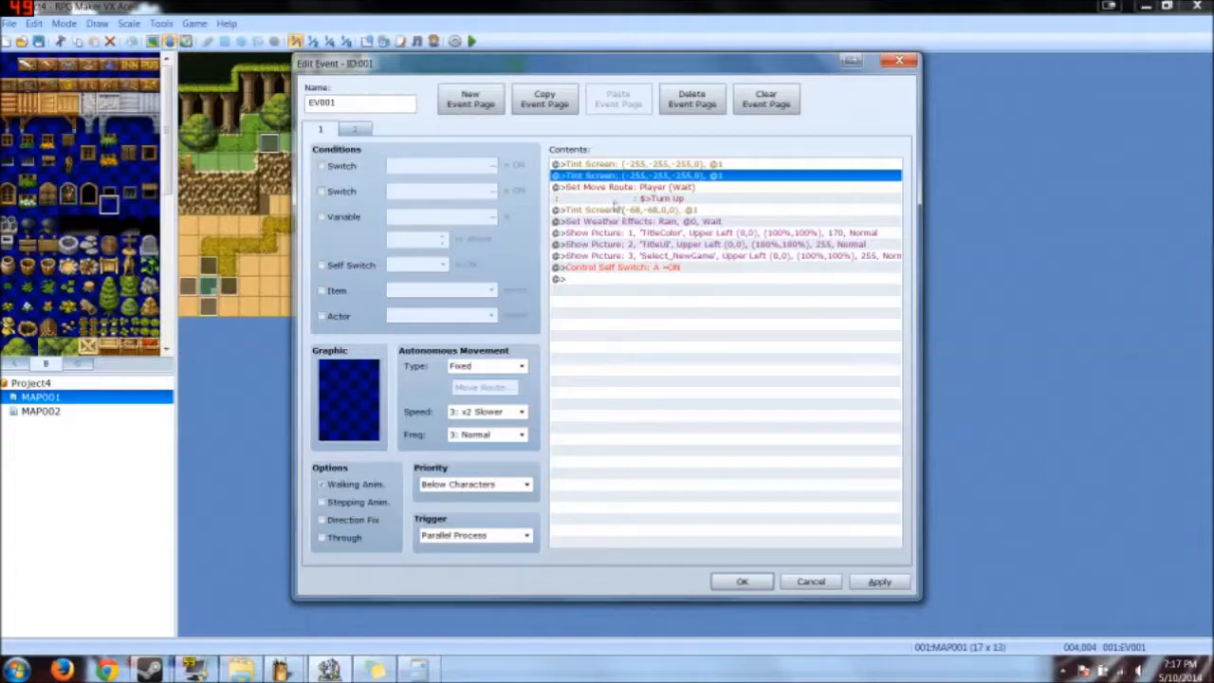
{"action": "left_click", "coordinate": [622, 209]}
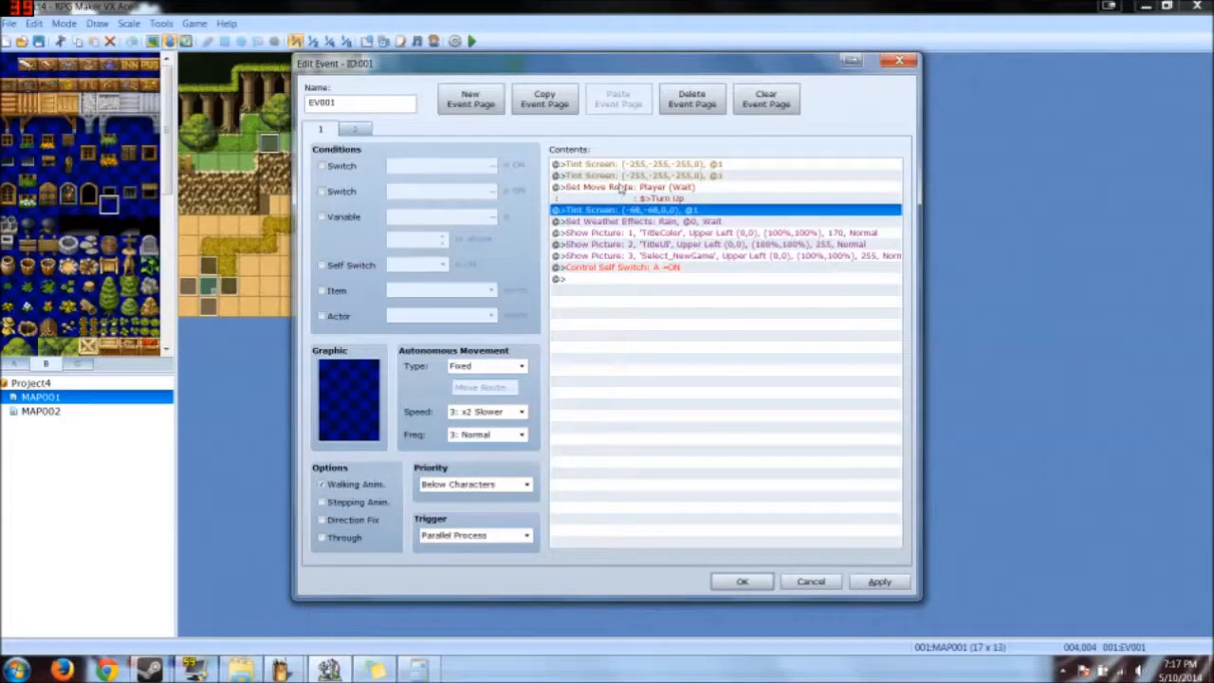
{"action": "left_click", "coordinate": [621, 188]}
{"action": "left_click", "coordinate": [628, 175]}
{"action": "key", "text": "Delete"}
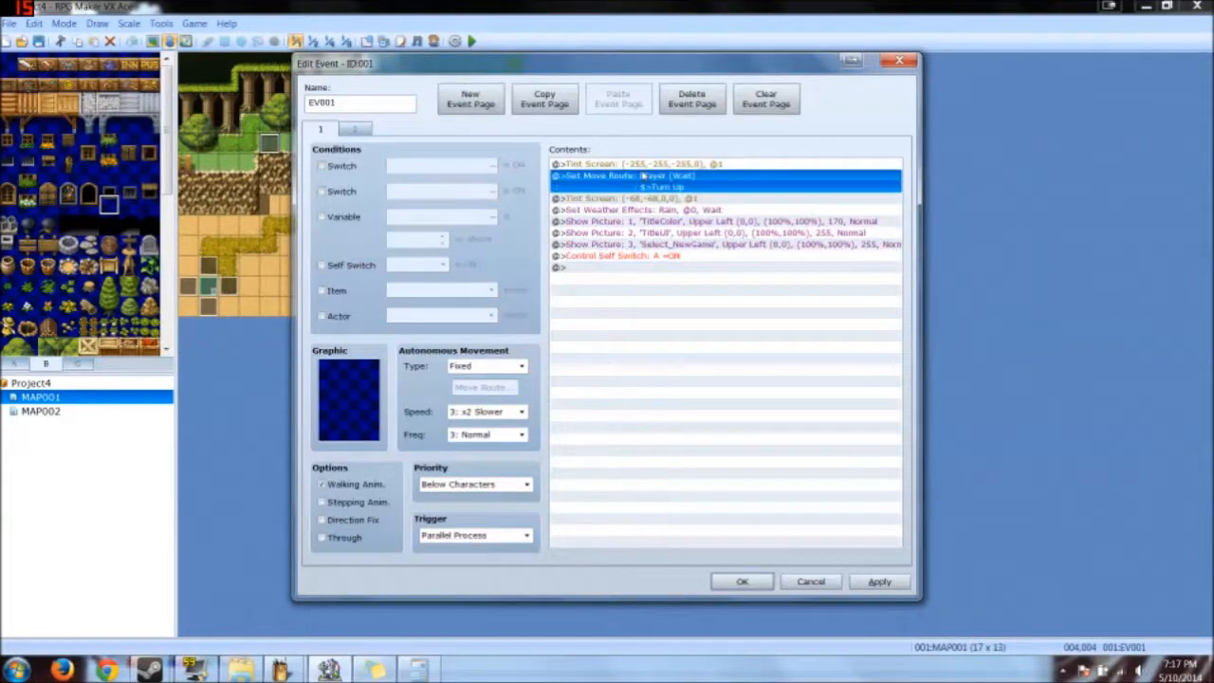
Step: Set the duration of the Tint Screen command after the player's move route to 60 frames
{"action": "left_click", "coordinate": [654, 166]}
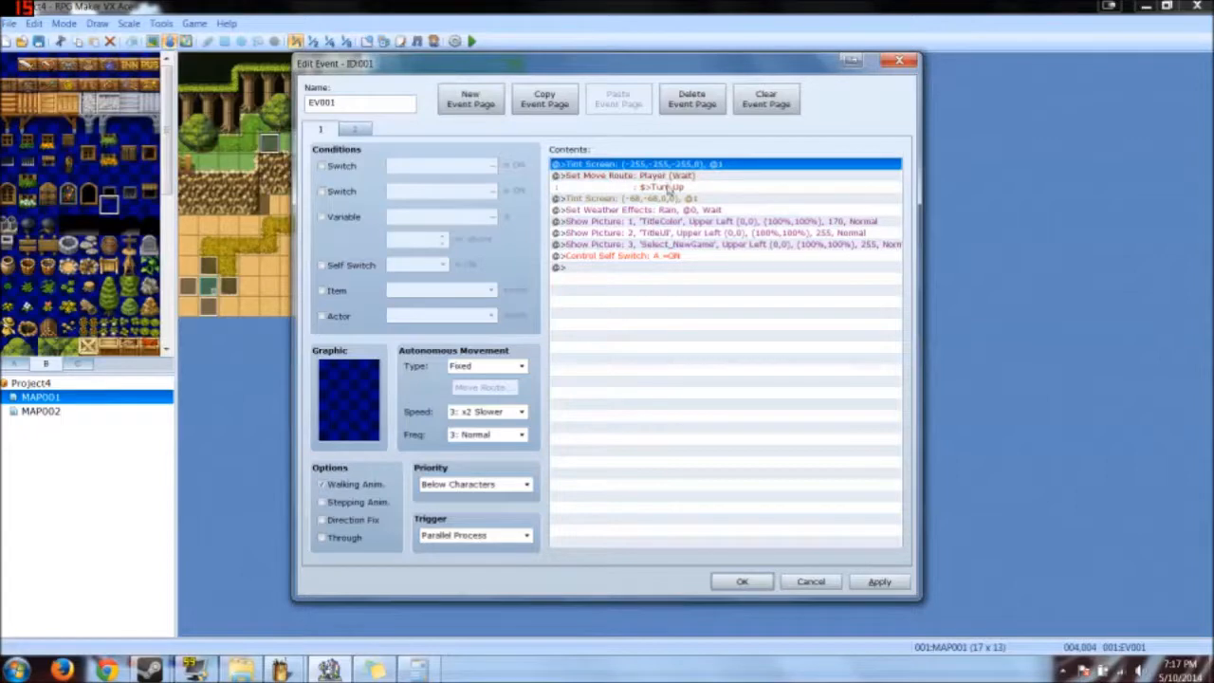
{"action": "left_click", "coordinate": [671, 200]}
{"action": "double_click", "coordinate": [671, 200]}
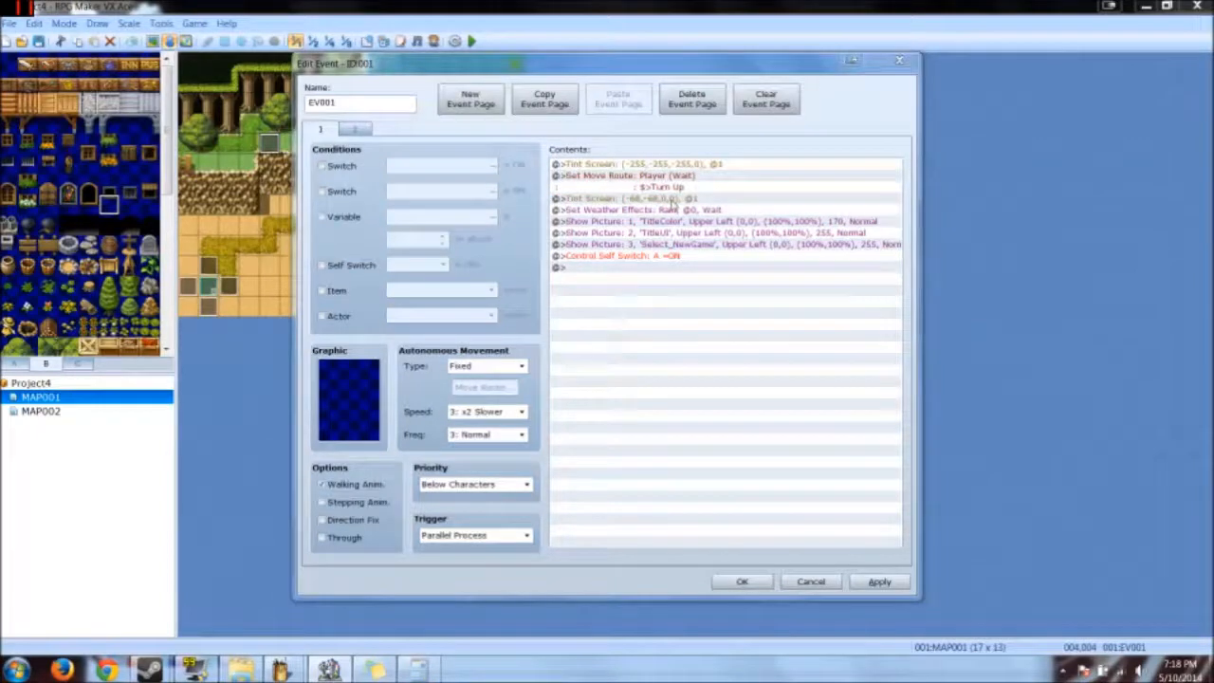
{"action": "type", "text": "30"}
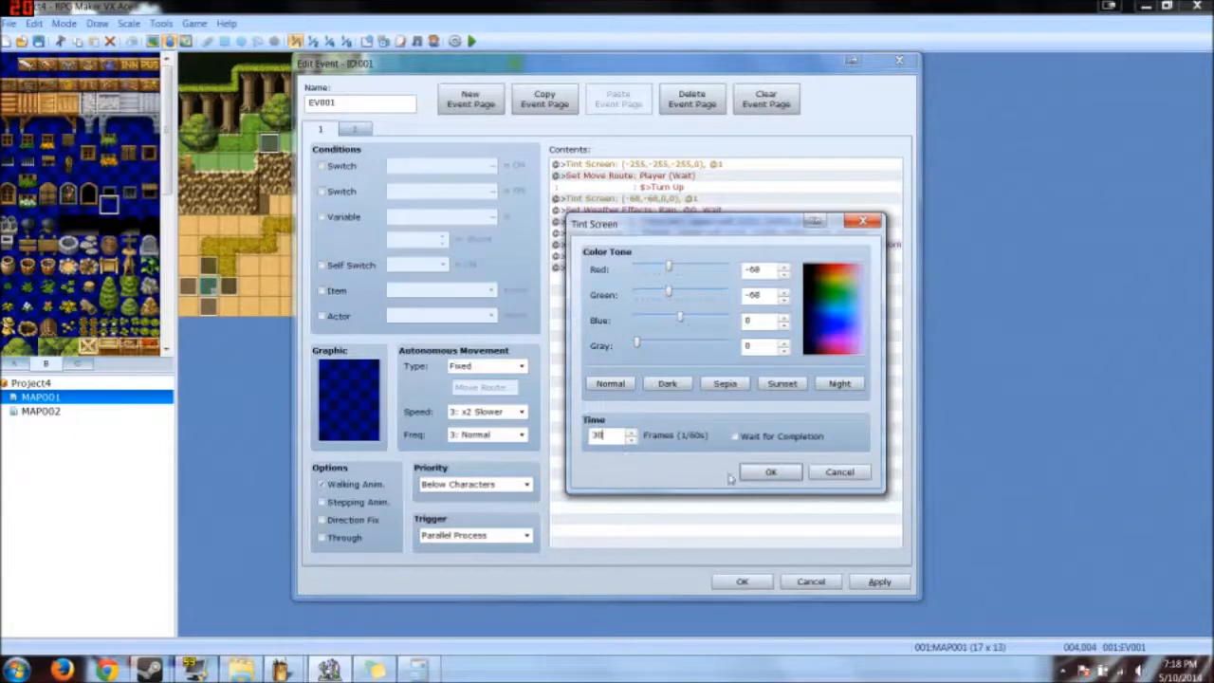
{"action": "left_click", "coordinate": [770, 472]}
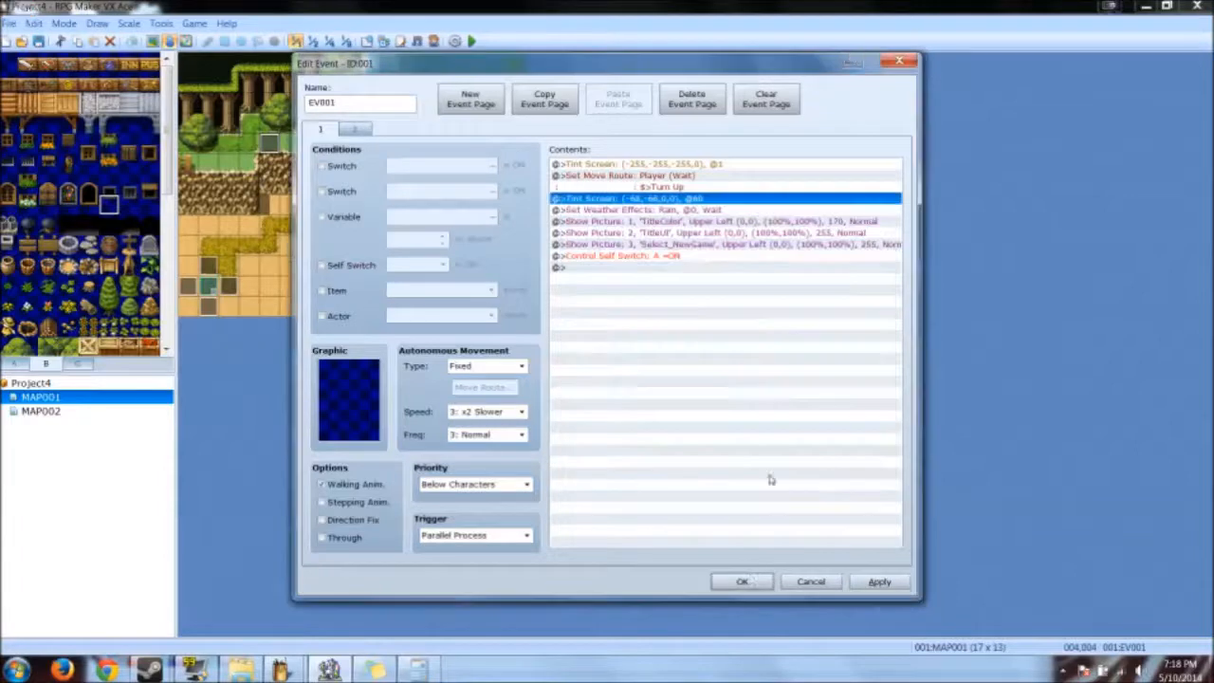
Step: Accept EV001 and playtest the title screen's fade-in from black, closing the game when done
{"action": "left_click", "coordinate": [742, 582]}
{"action": "key", "text": "F12"}
{"action": "left_click", "coordinate": [545, 366]}
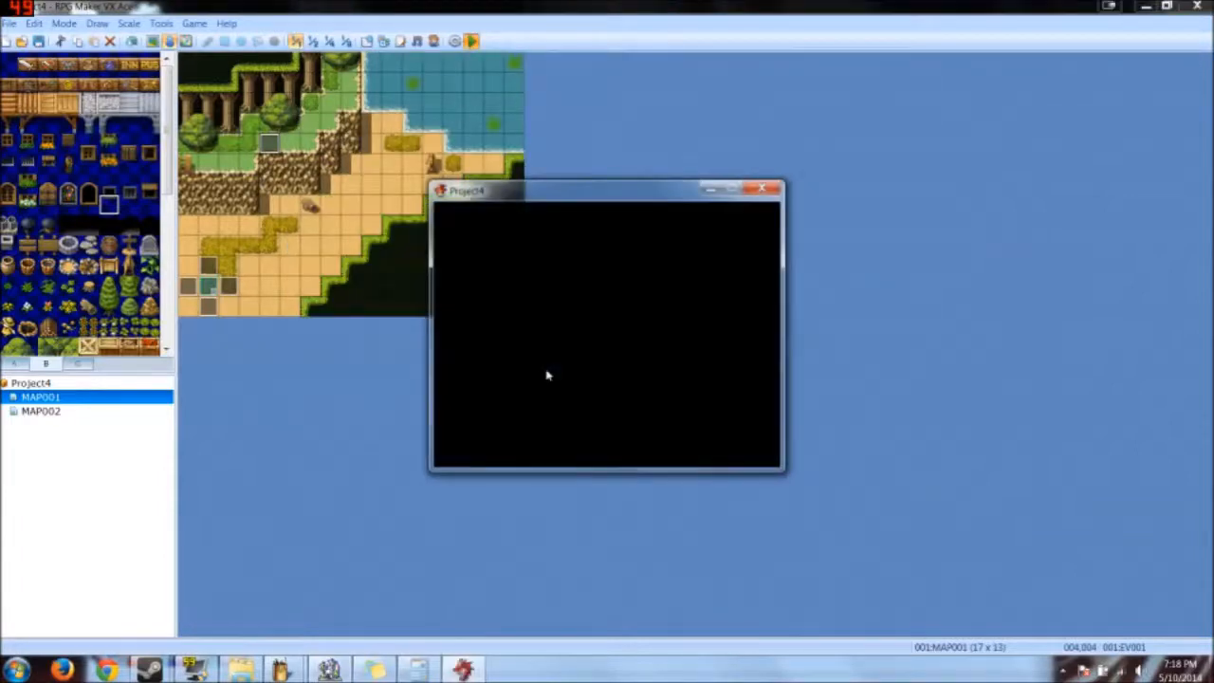
{"action": "key", "text": "Return"}
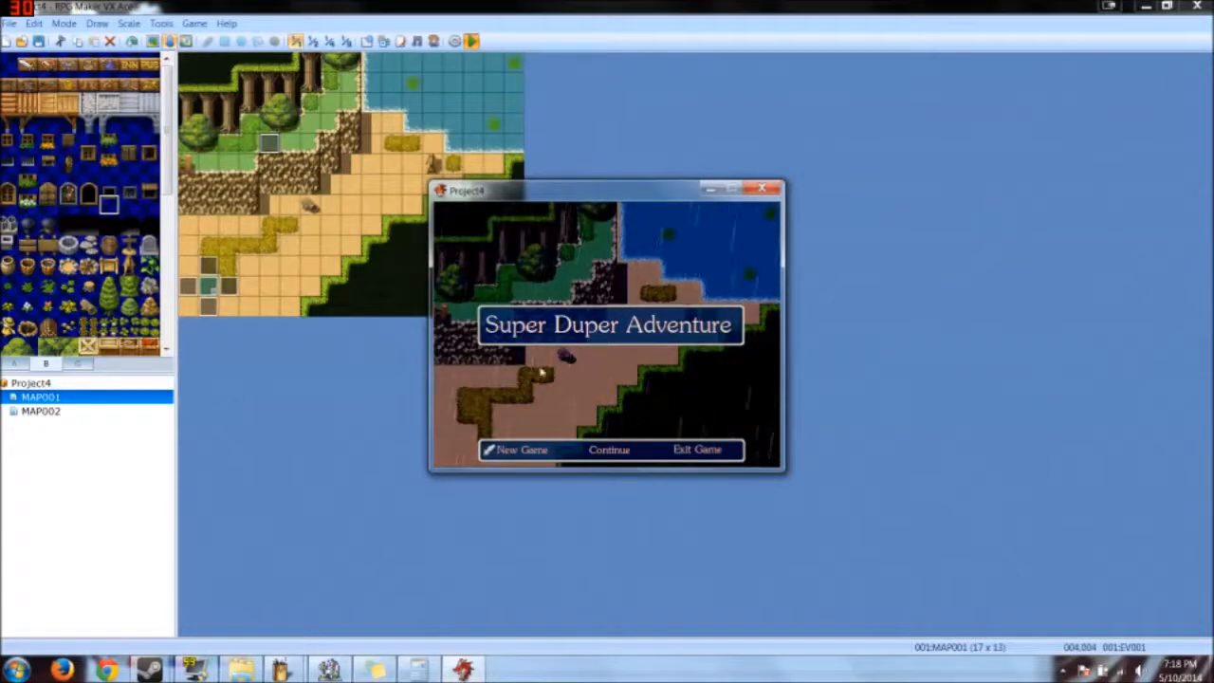
{"action": "left_click", "coordinate": [765, 189]}
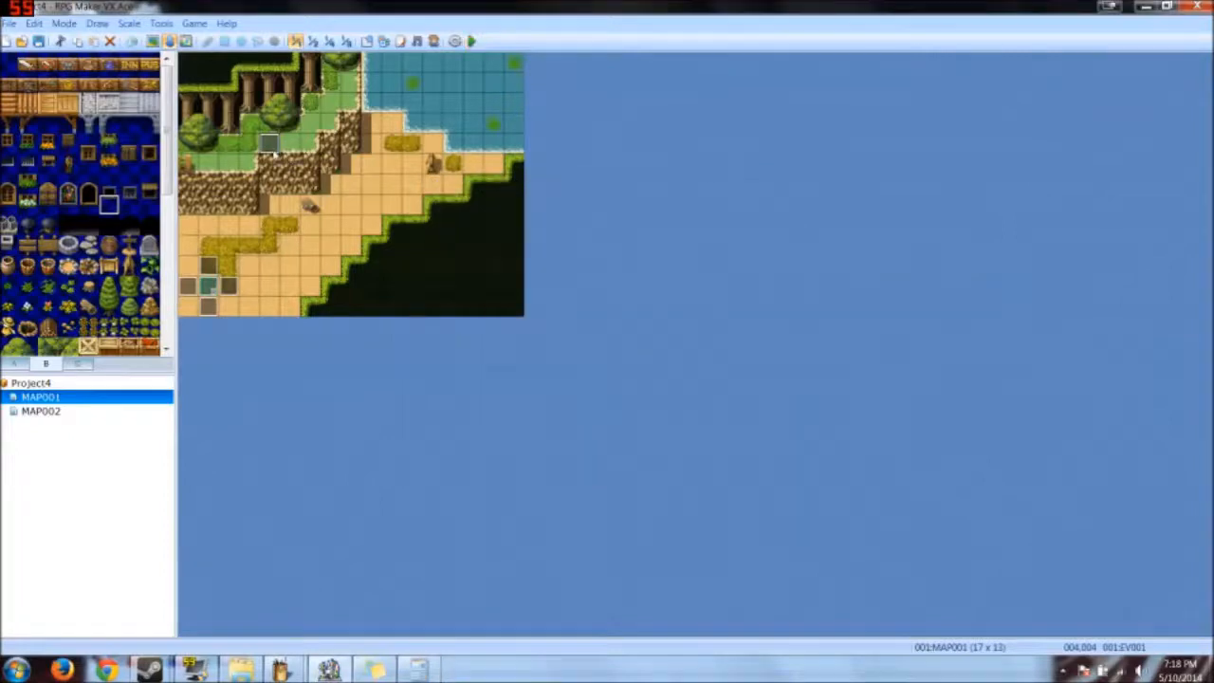
Step: Enable Wait for Completion on EV001's Tint Screen command that follows the player's move route
{"action": "double_click", "coordinate": [272, 144]}
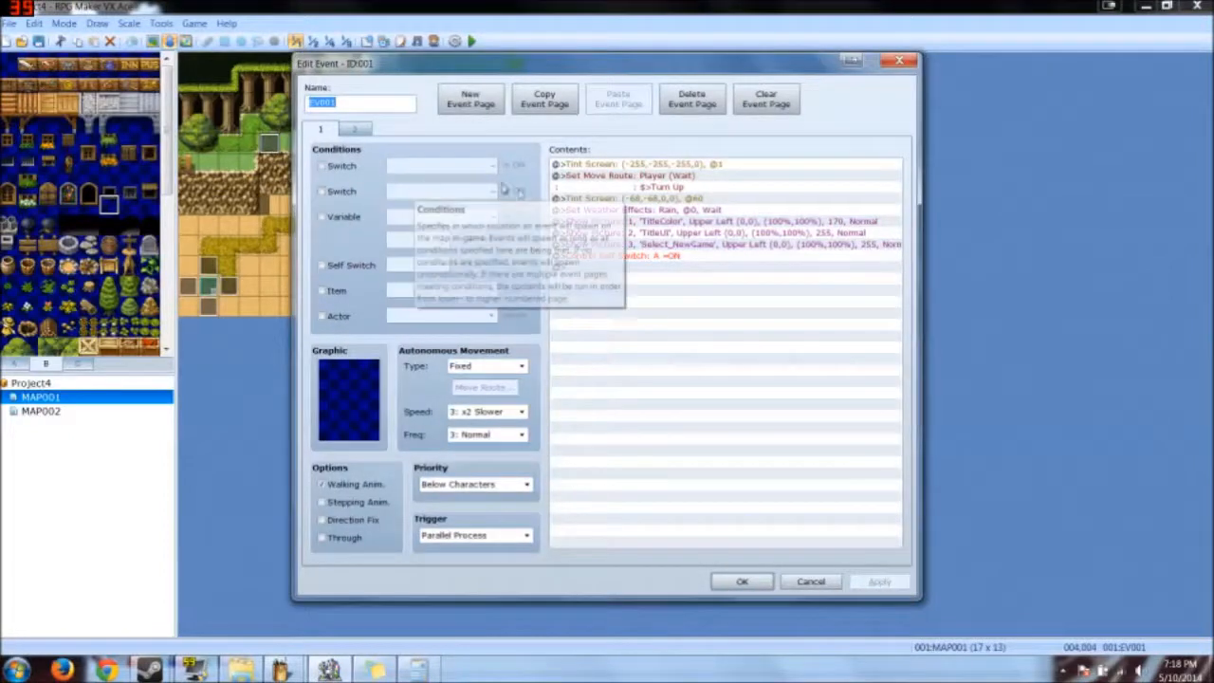
{"action": "double_click", "coordinate": [659, 200]}
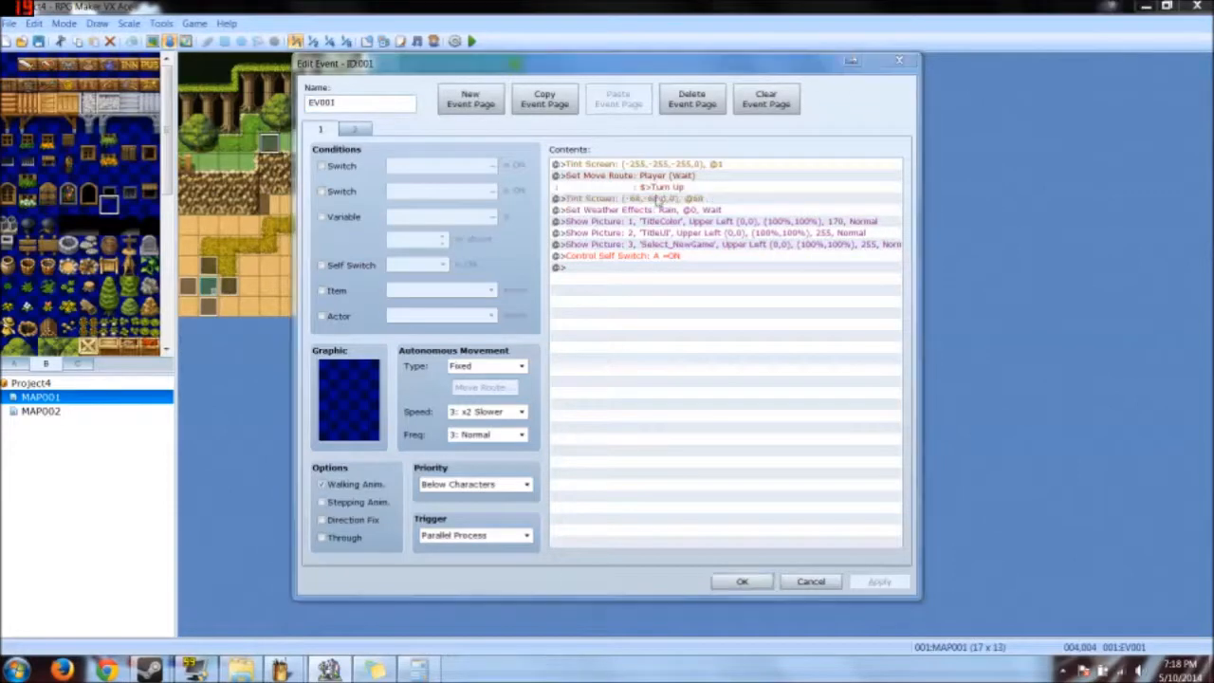
{"action": "left_click", "coordinate": [850, 576]}
{"action": "key", "text": "space"}
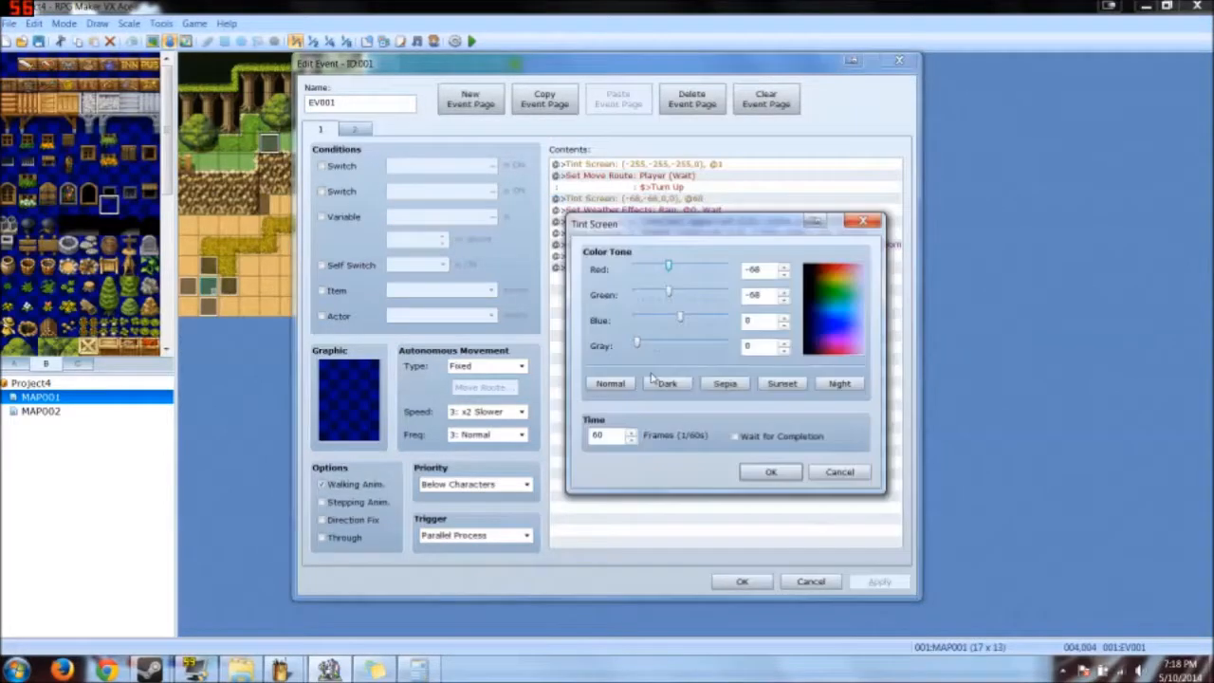
{"action": "left_click", "coordinate": [738, 438]}
{"action": "left_click", "coordinate": [770, 472]}
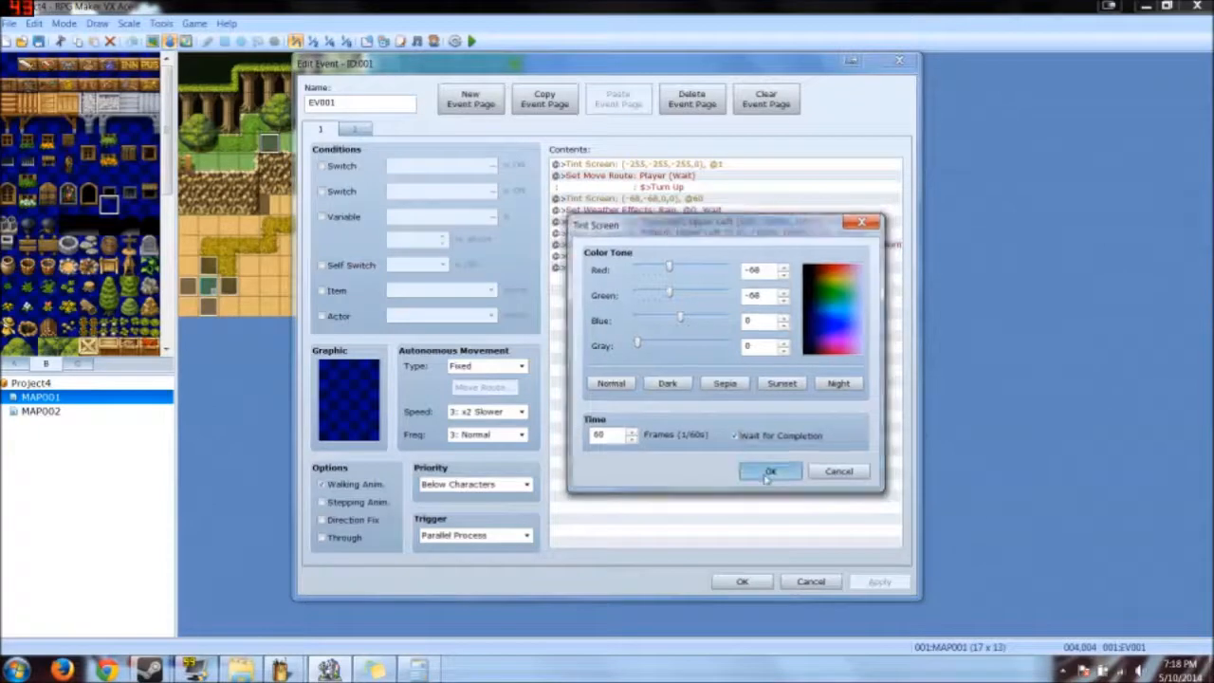
Step: Review EV001's tint and picture commands, accept the event, playtest the title screen, and close the game
{"action": "left_click", "coordinate": [645, 167]}
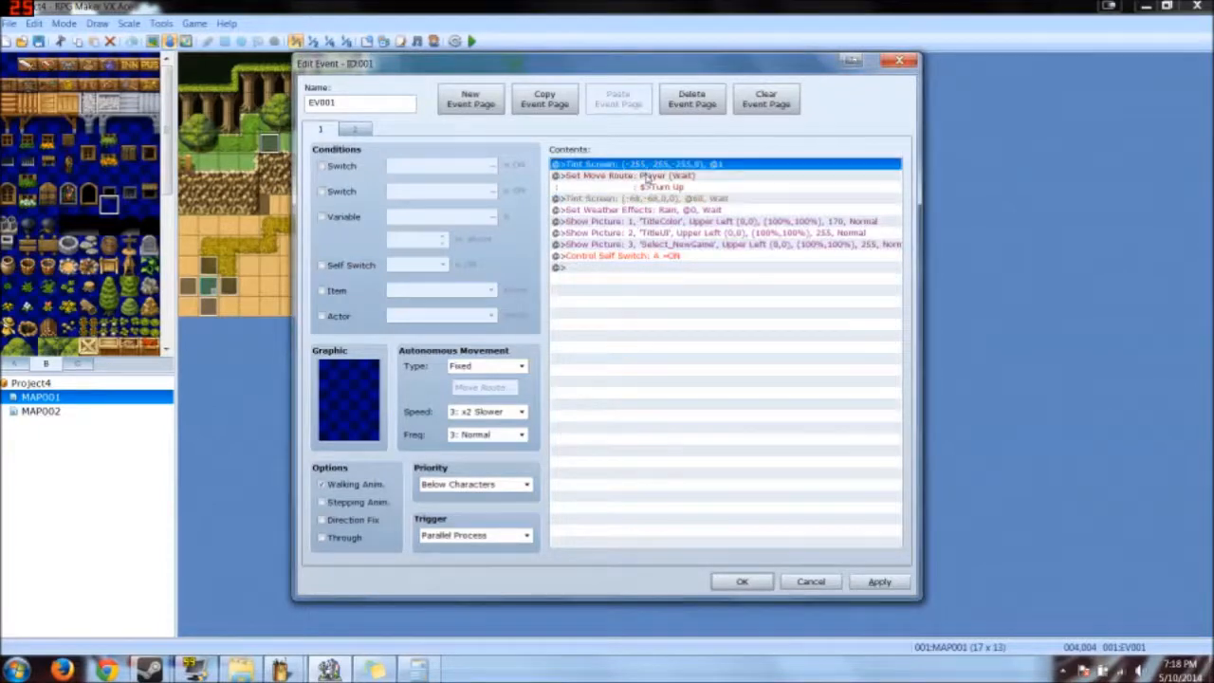
{"action": "left_click", "coordinate": [644, 200]}
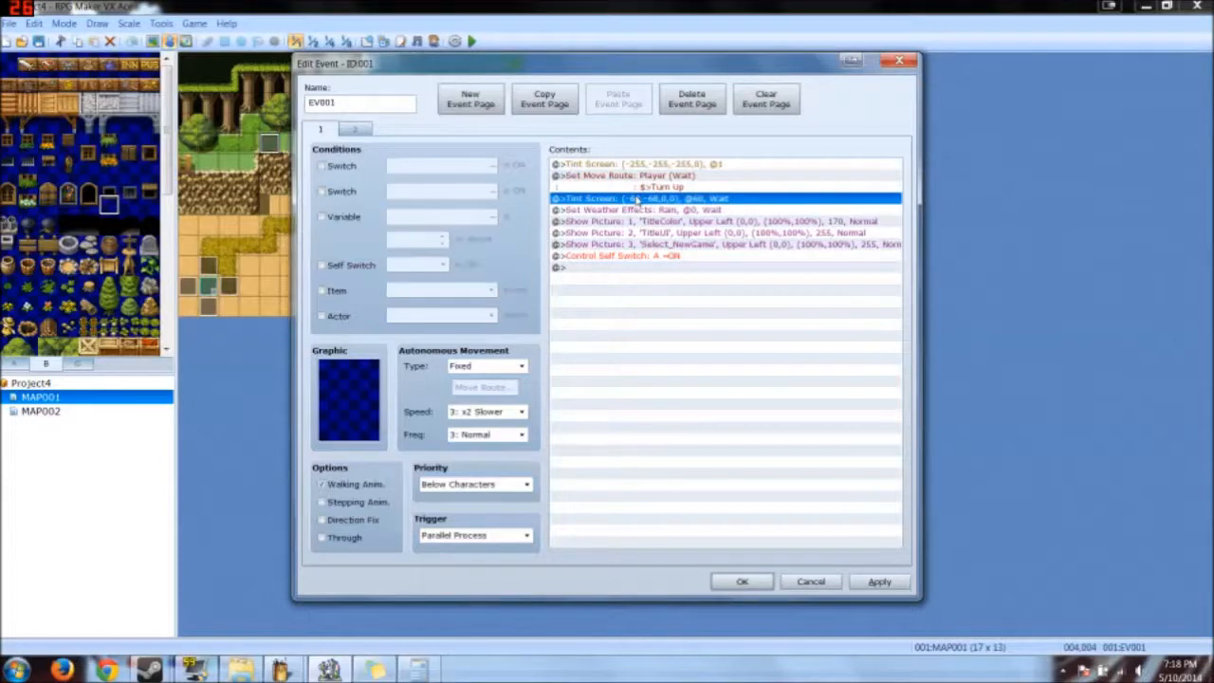
{"action": "left_click", "coordinate": [625, 222]}
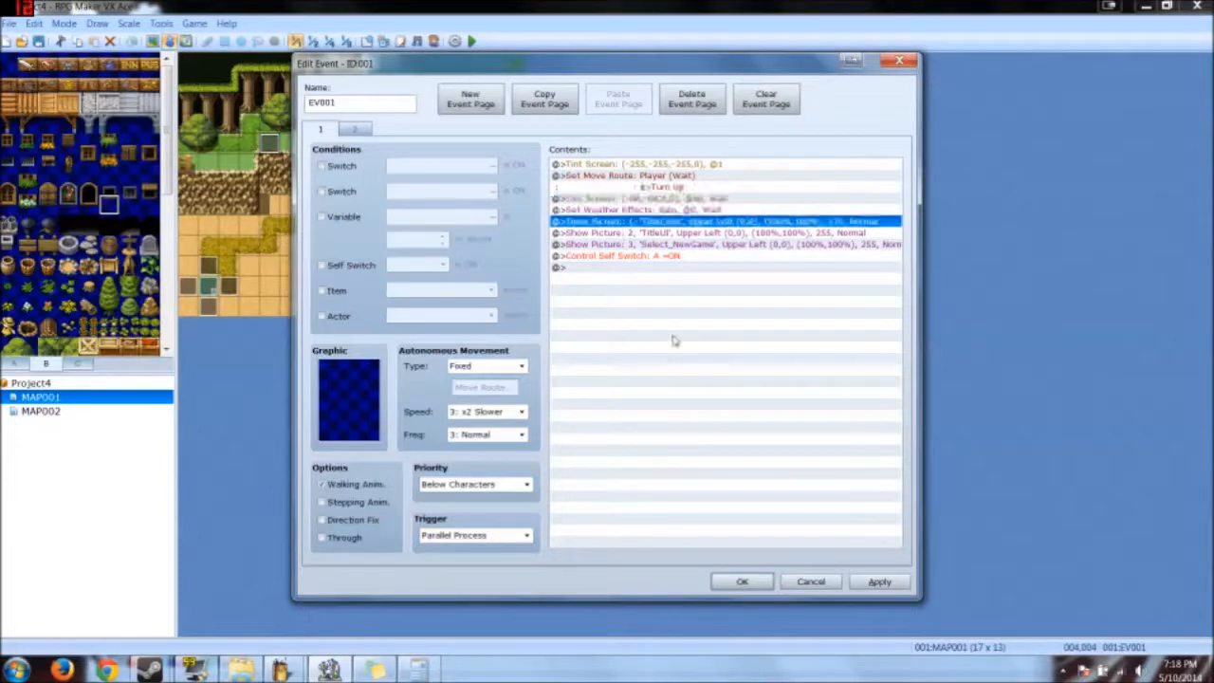
{"action": "left_click", "coordinate": [743, 581]}
{"action": "left_click", "coordinate": [472, 41]}
{"action": "left_click", "coordinate": [548, 367]}
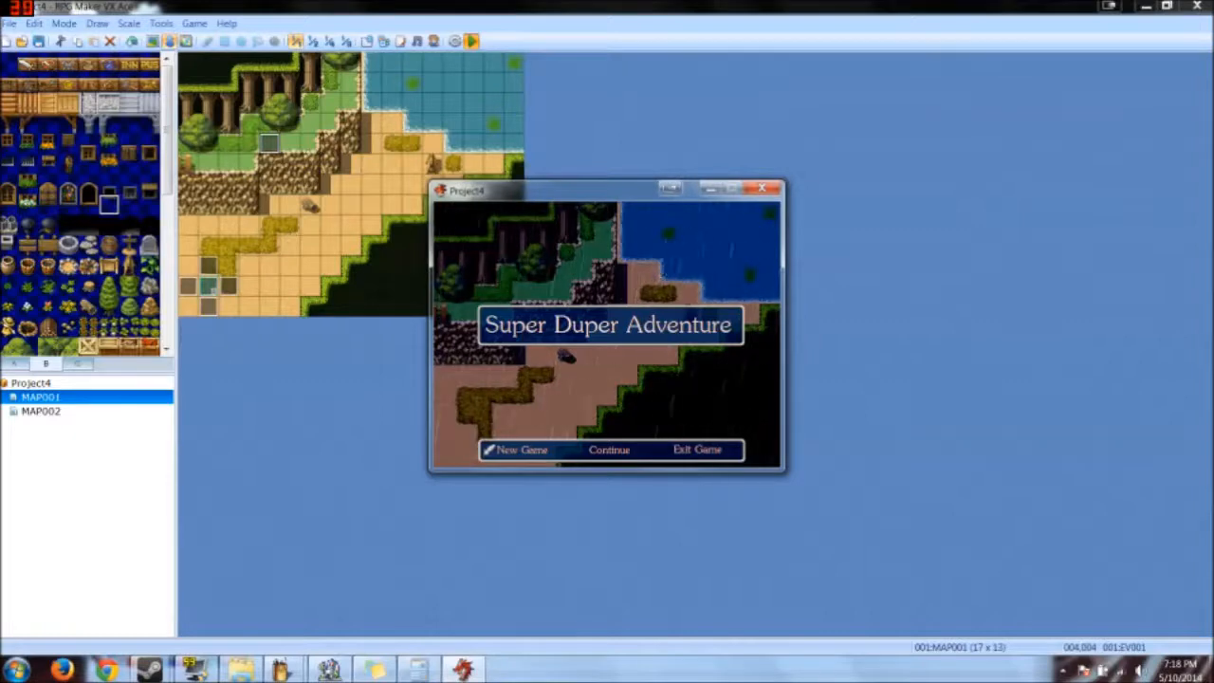
{"action": "left_click", "coordinate": [771, 193]}
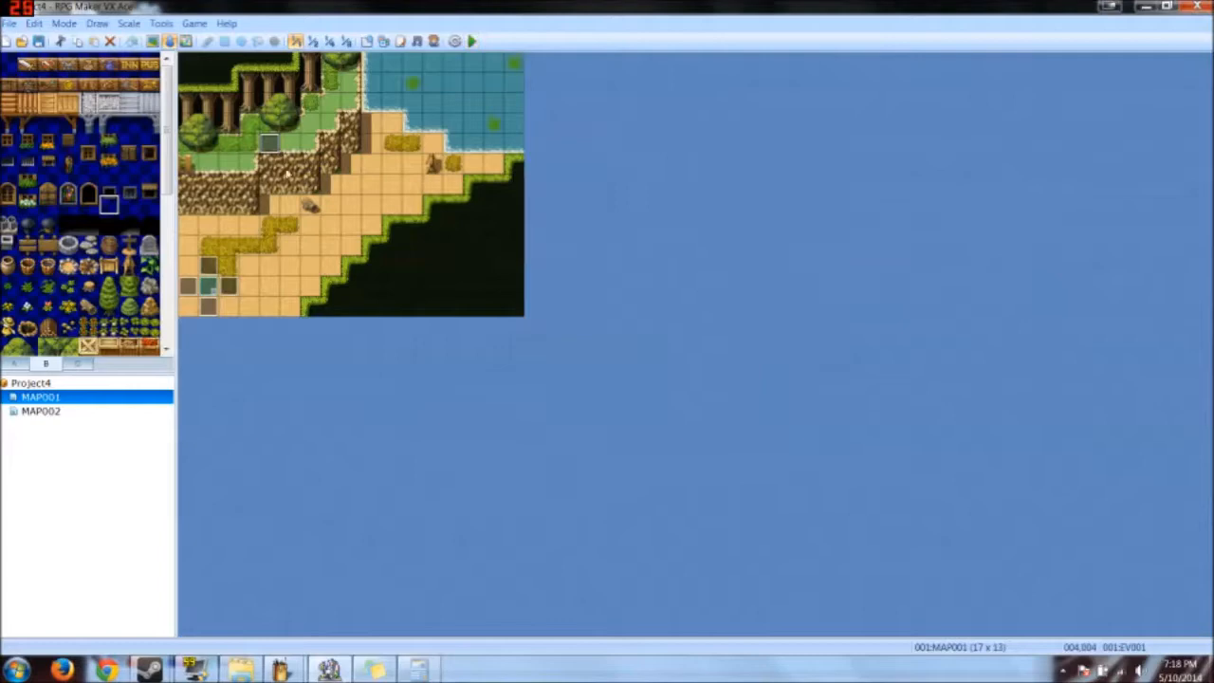
Step: Set the opacity of the TitleColor picture to 0 in EV001's Show Picture command
{"action": "double_click", "coordinate": [271, 146]}
{"action": "left_click", "coordinate": [569, 223]}
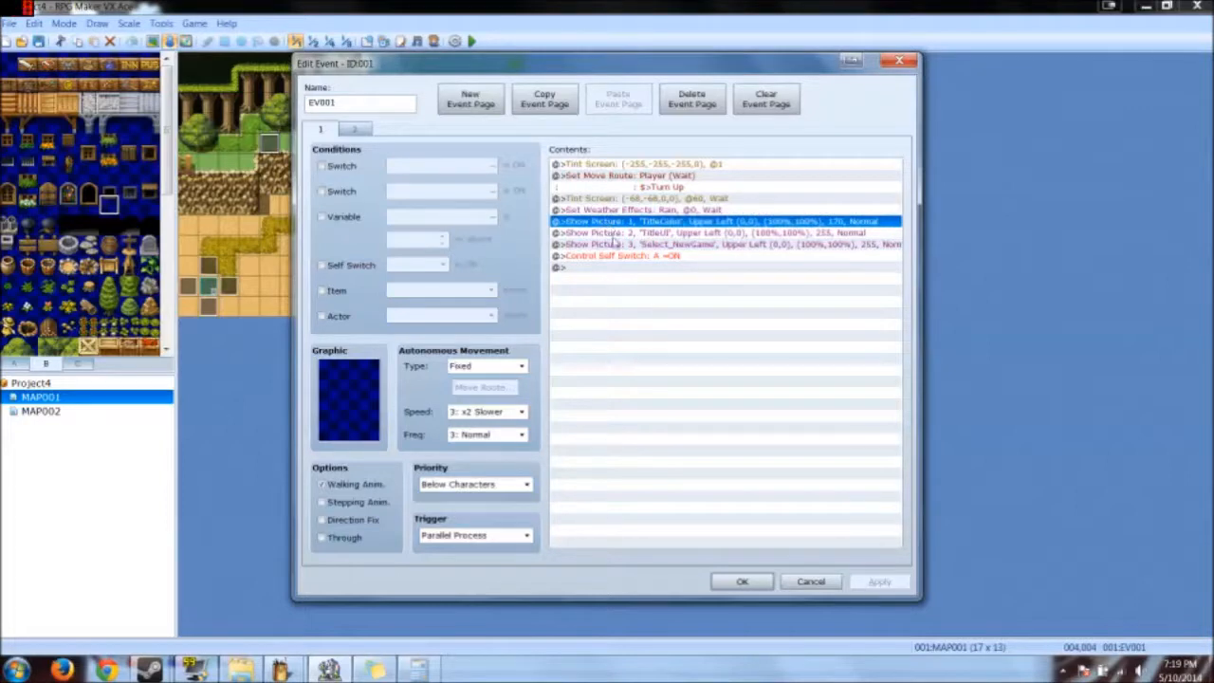
{"action": "double_click", "coordinate": [613, 223]}
{"action": "type", "text": "0"}
{"action": "left_click", "coordinate": [764, 488]}
Step: Set the opacity of the TitleUI and Select_NewGame pictures to 0 in their Show Picture commands
{"action": "left_click", "coordinate": [669, 233]}
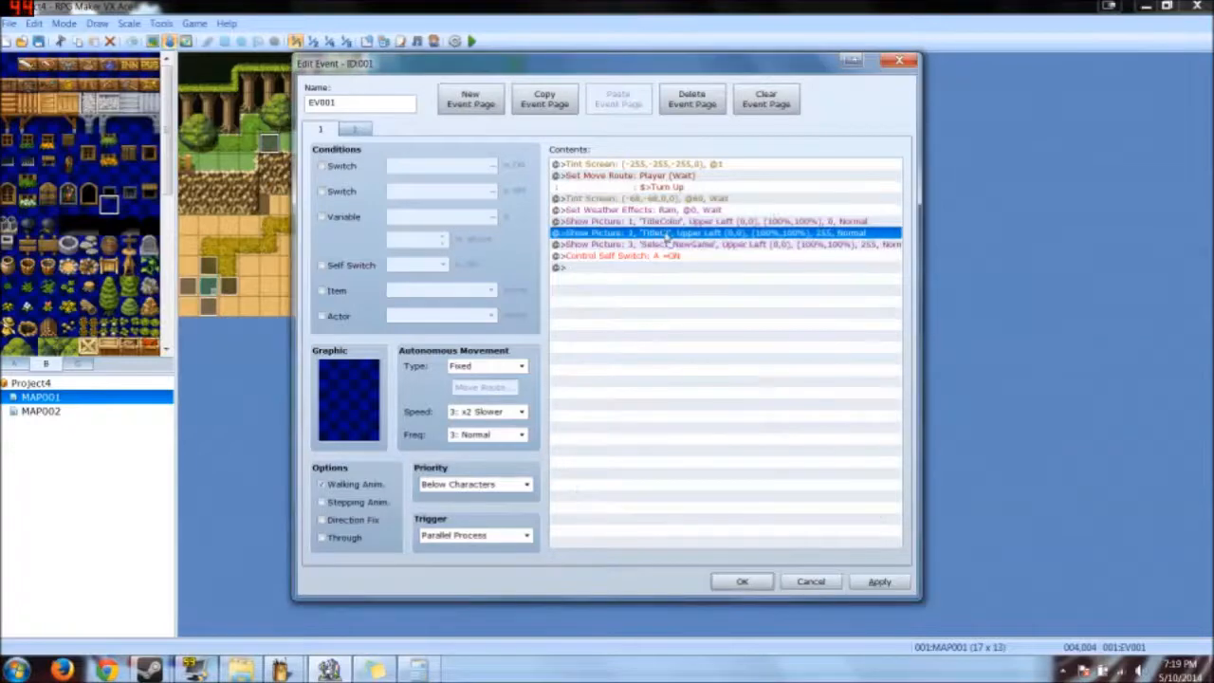
{"action": "double_click", "coordinate": [668, 233]}
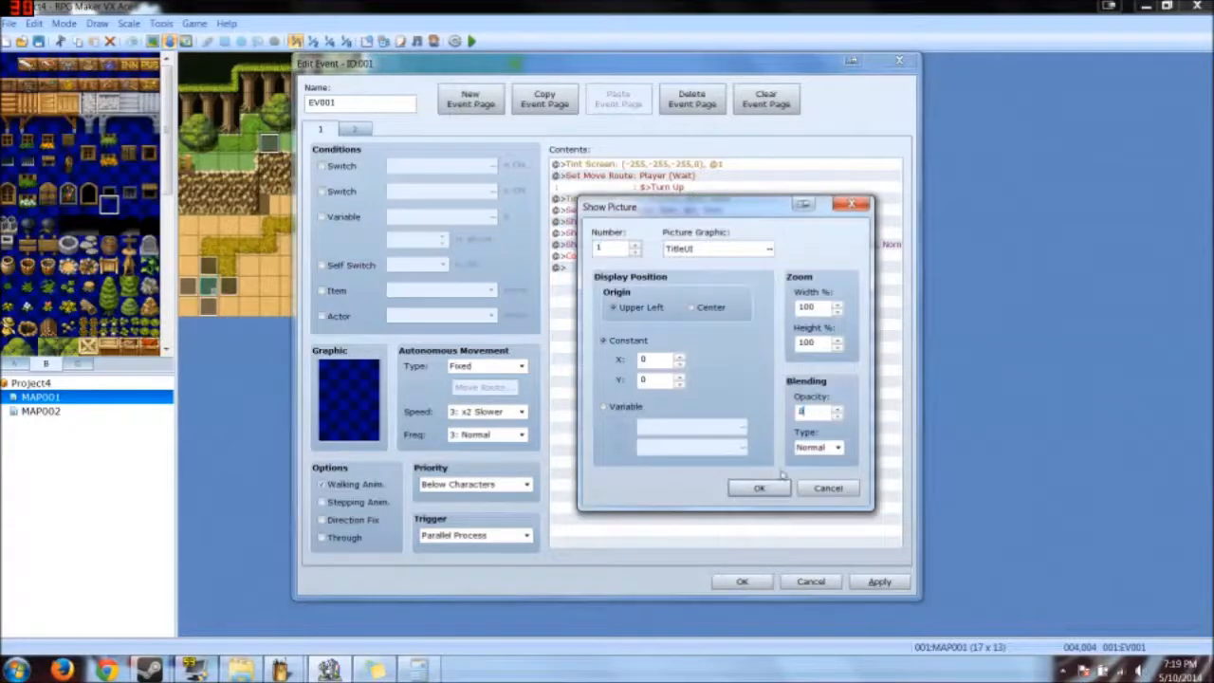
{"action": "left_click", "coordinate": [771, 488]}
{"action": "left_click", "coordinate": [700, 257]}
{"action": "double_click", "coordinate": [706, 245]}
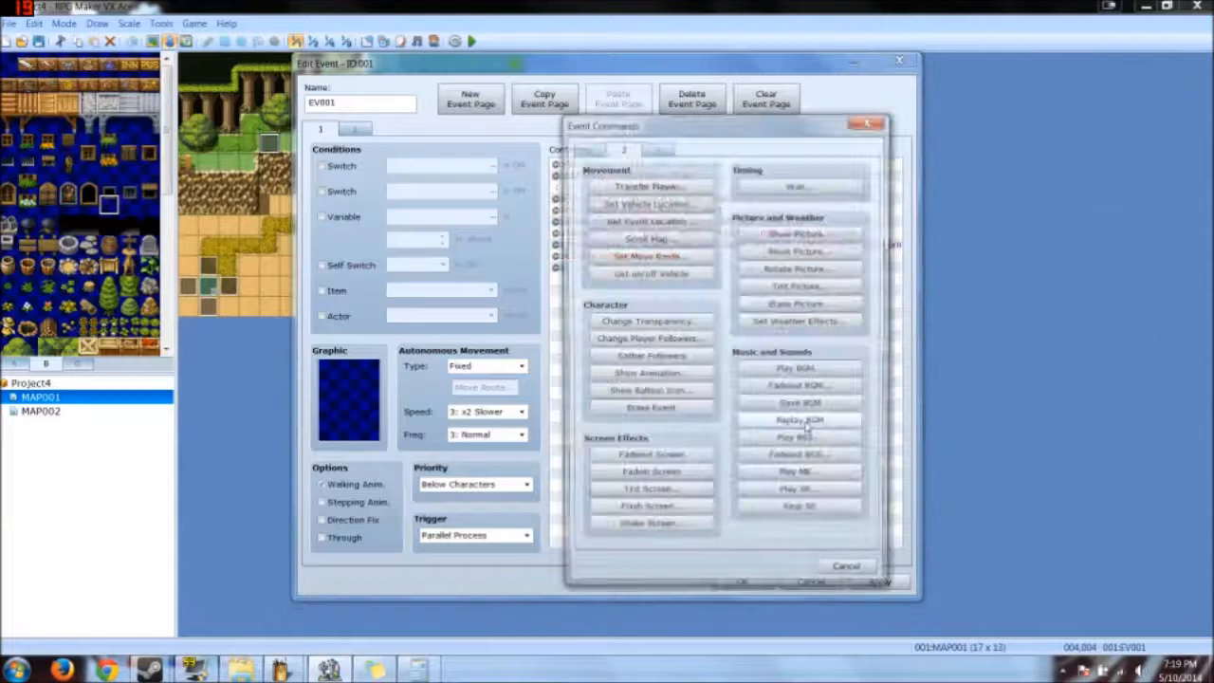
{"action": "left_click", "coordinate": [837, 567]}
{"action": "double_click", "coordinate": [700, 245]}
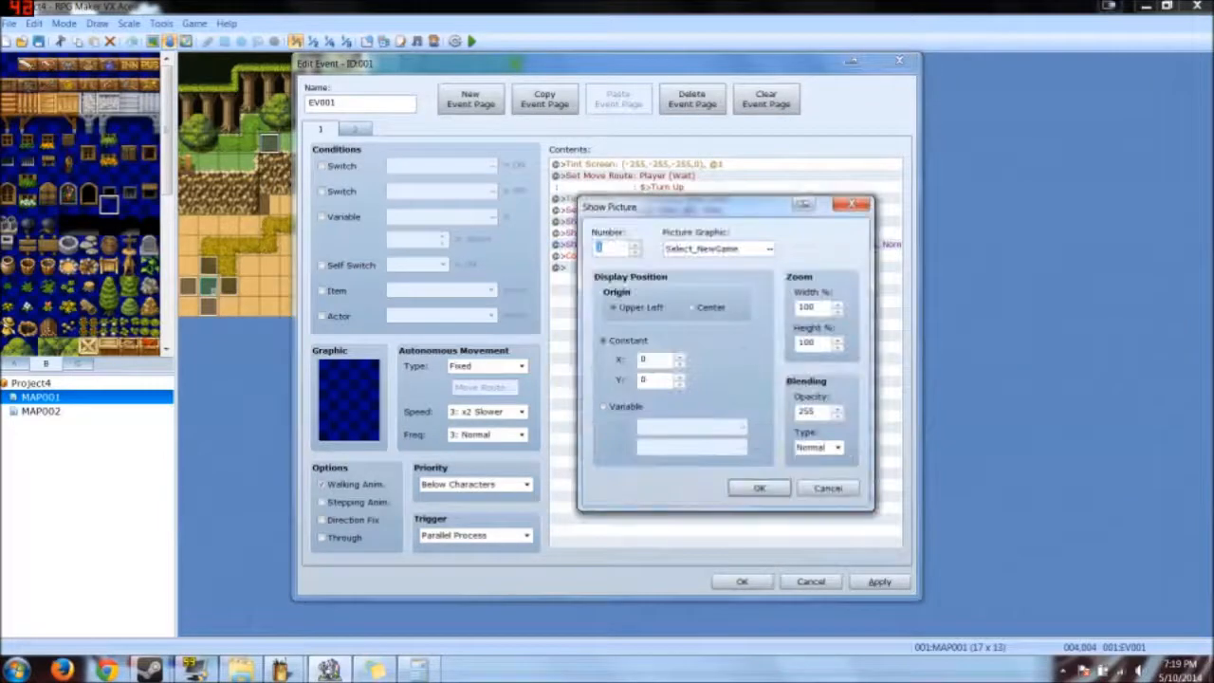
{"action": "left_click", "coordinate": [771, 488]}
Step: Insert a Move Picture command before the self switch, taking picture 1 to opacity 170 over 60 frames with wait
{"action": "left_click", "coordinate": [617, 256]}
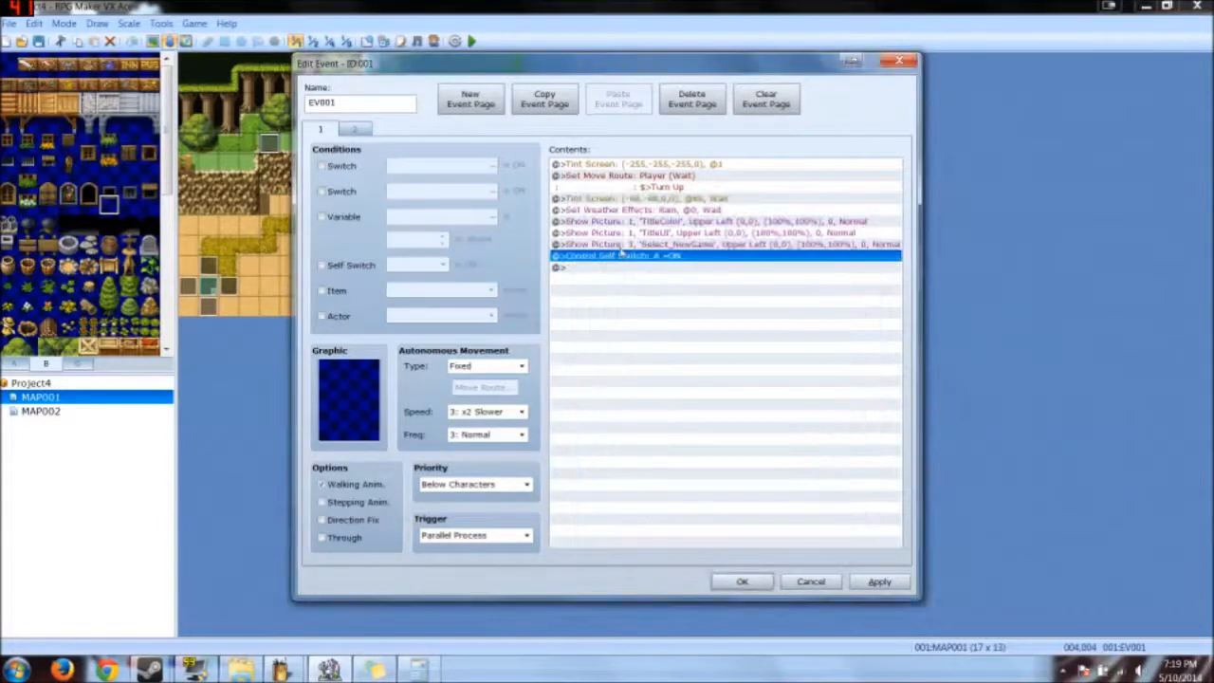
{"action": "double_click", "coordinate": [628, 266]}
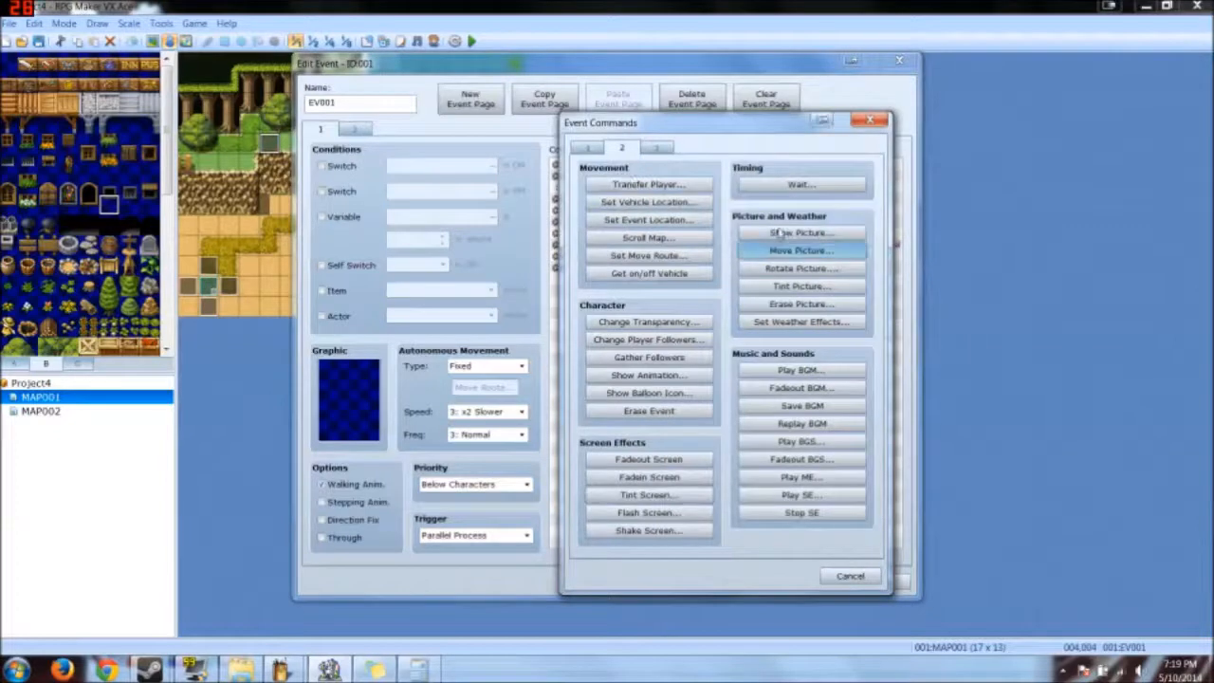
{"action": "left_click", "coordinate": [794, 241]}
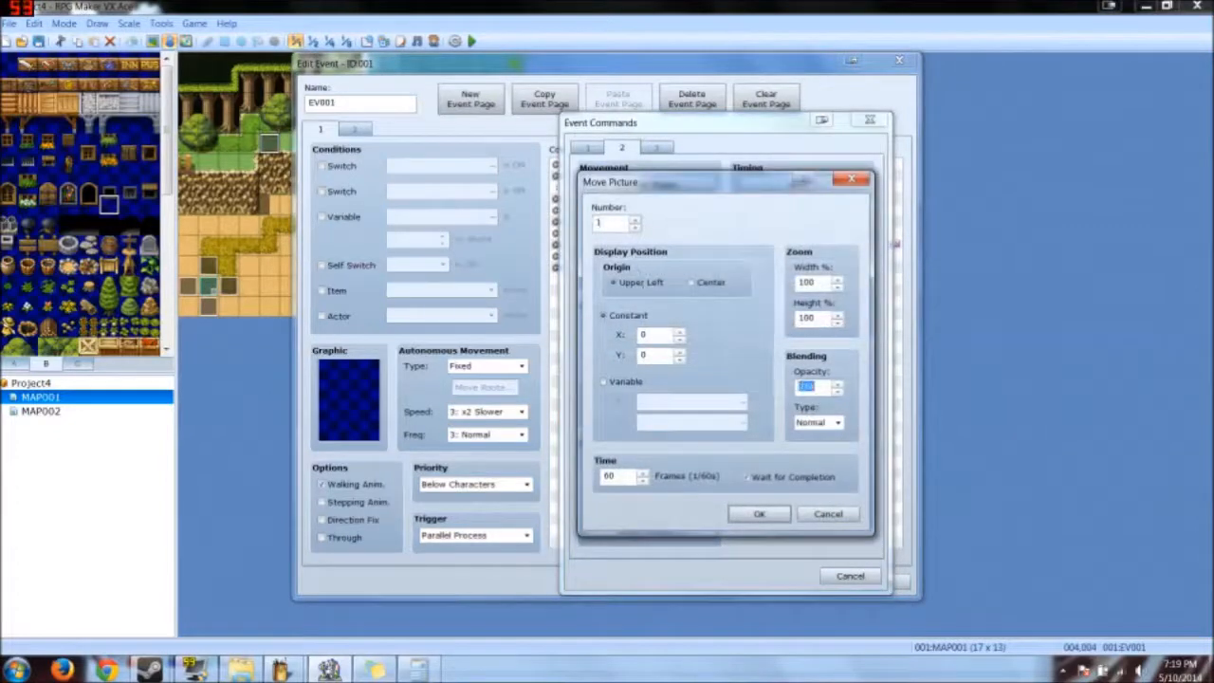
{"action": "left_click", "coordinate": [762, 515]}
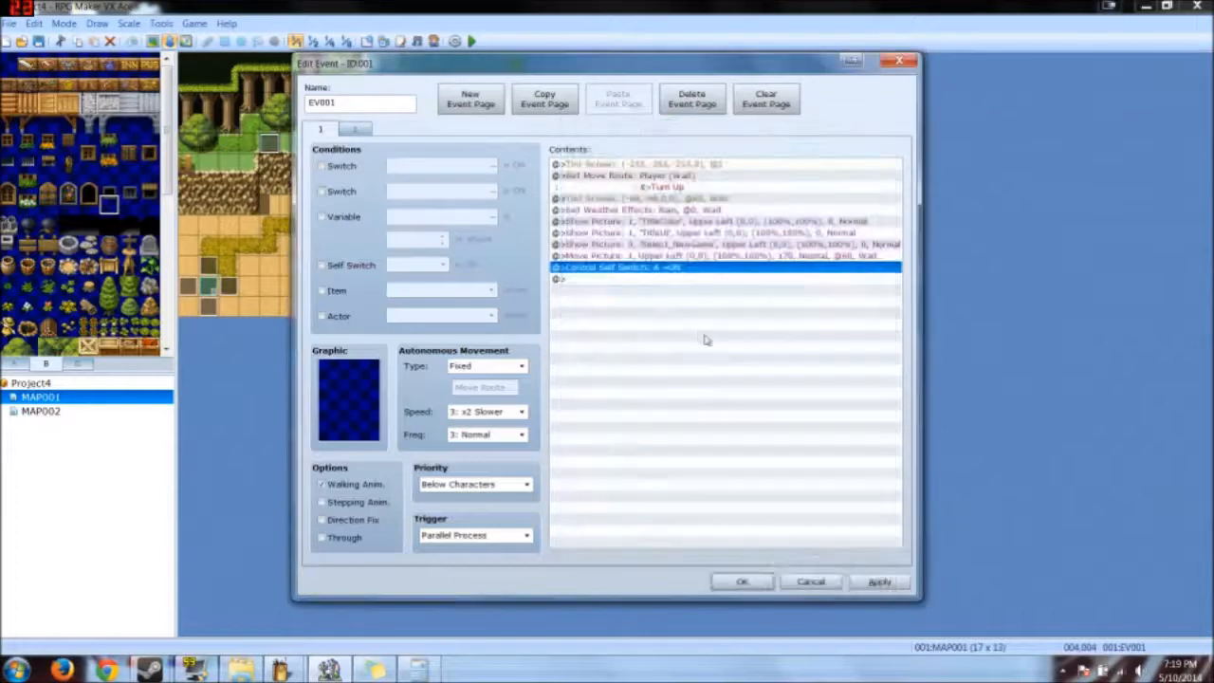
{"action": "left_click", "coordinate": [631, 256]}
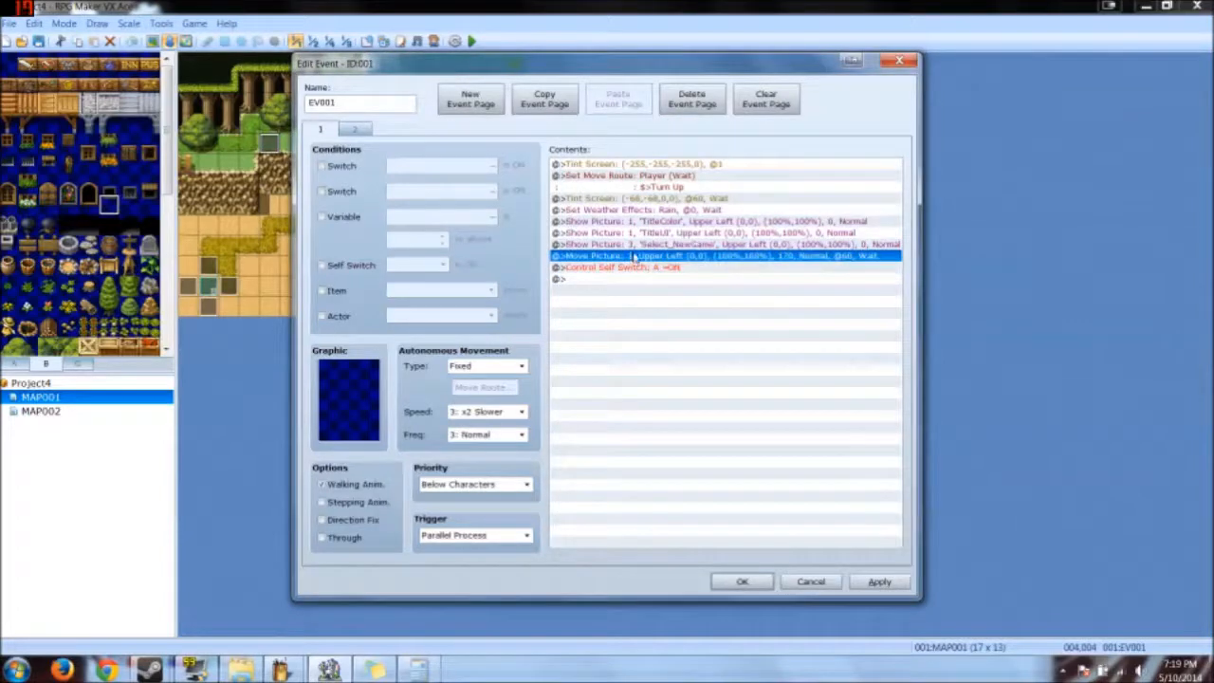
Step: Duplicate the Move Picture command before the self switch and set the second one to picture 2 with opacity 255
{"action": "key", "text": "ctrl+c"}
{"action": "key", "text": "ctrl+v"}
{"action": "key", "text": "ctrl+v"}
{"action": "key", "text": "ctrl+v"}
{"action": "left_click", "coordinate": [642, 270]}
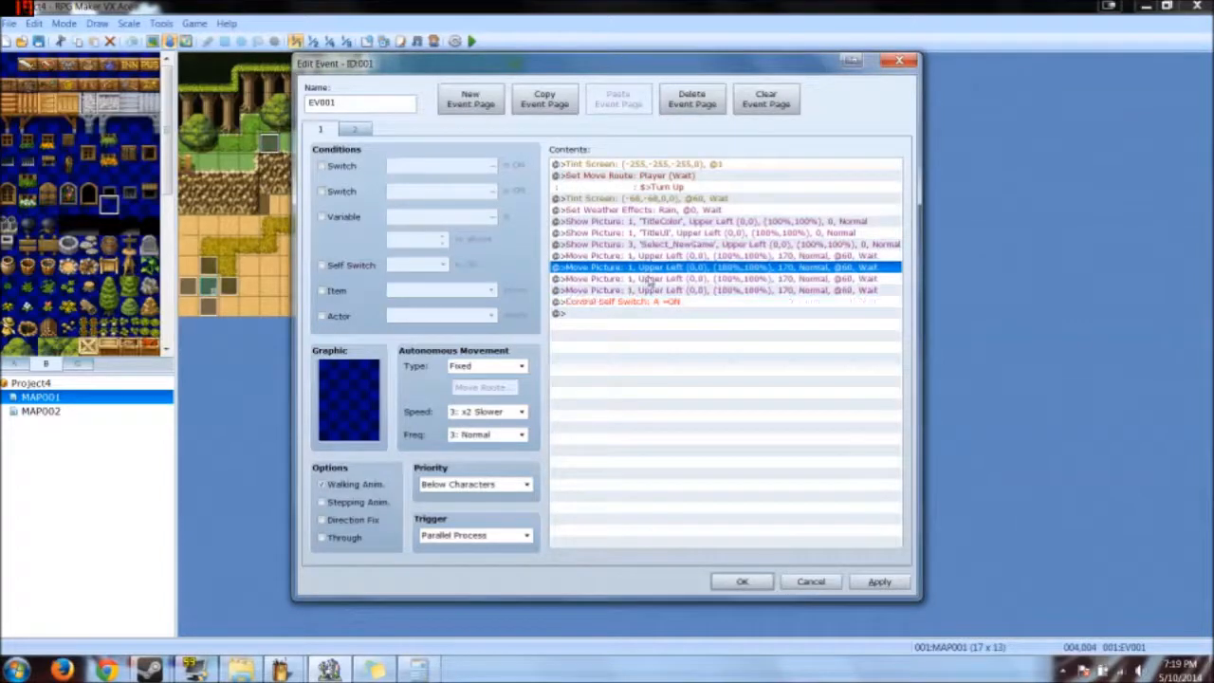
{"action": "double_click", "coordinate": [648, 280]}
{"action": "double_click", "coordinate": [806, 386]}
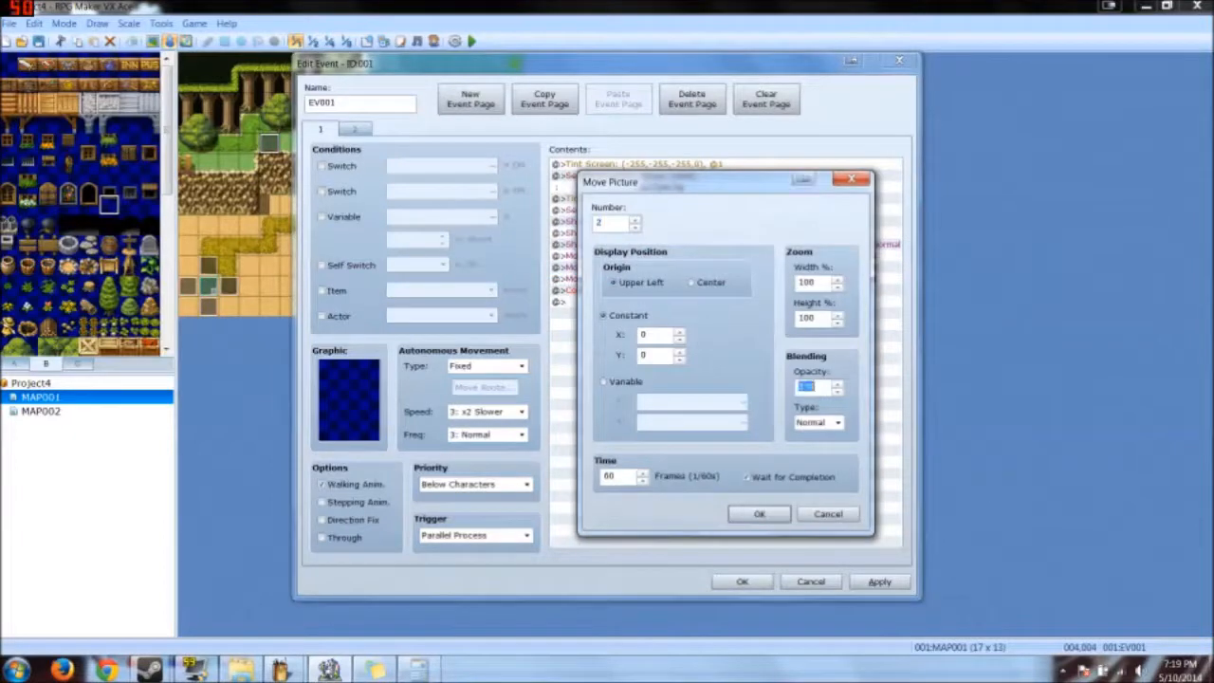
{"action": "type", "text": "255"}
{"action": "left_click", "coordinate": [759, 514]}
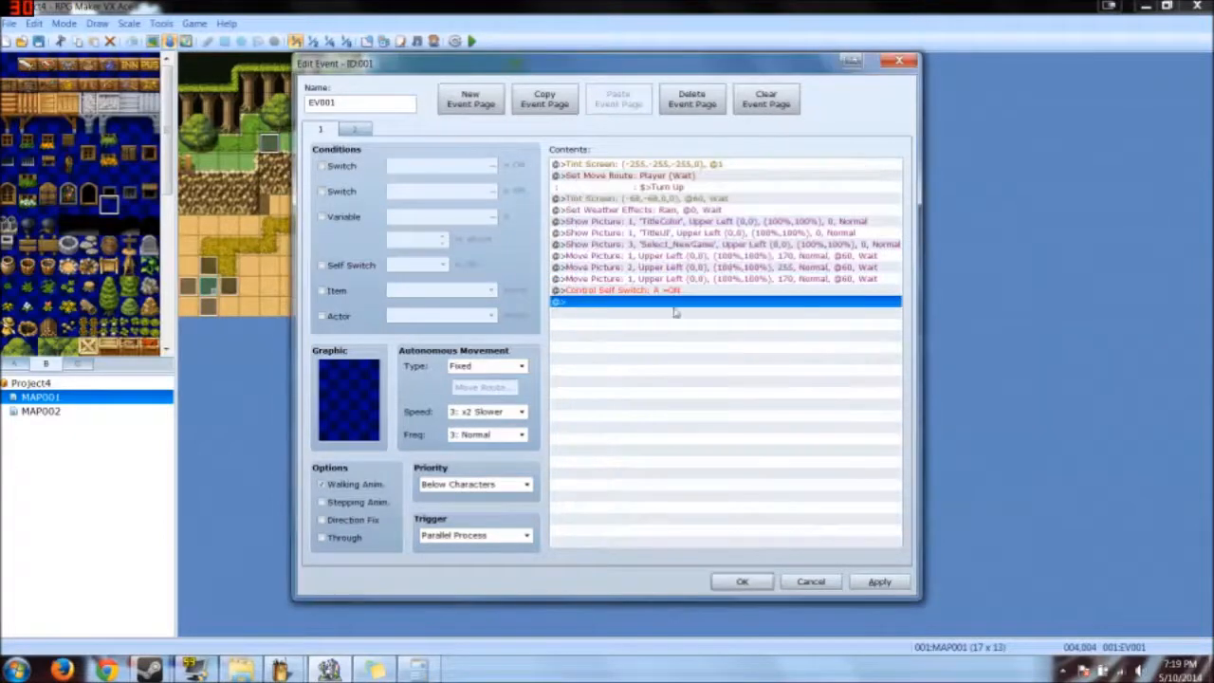
Step: Set the last Move Picture command to picture 3 with opacity 255
{"action": "double_click", "coordinate": [681, 280]}
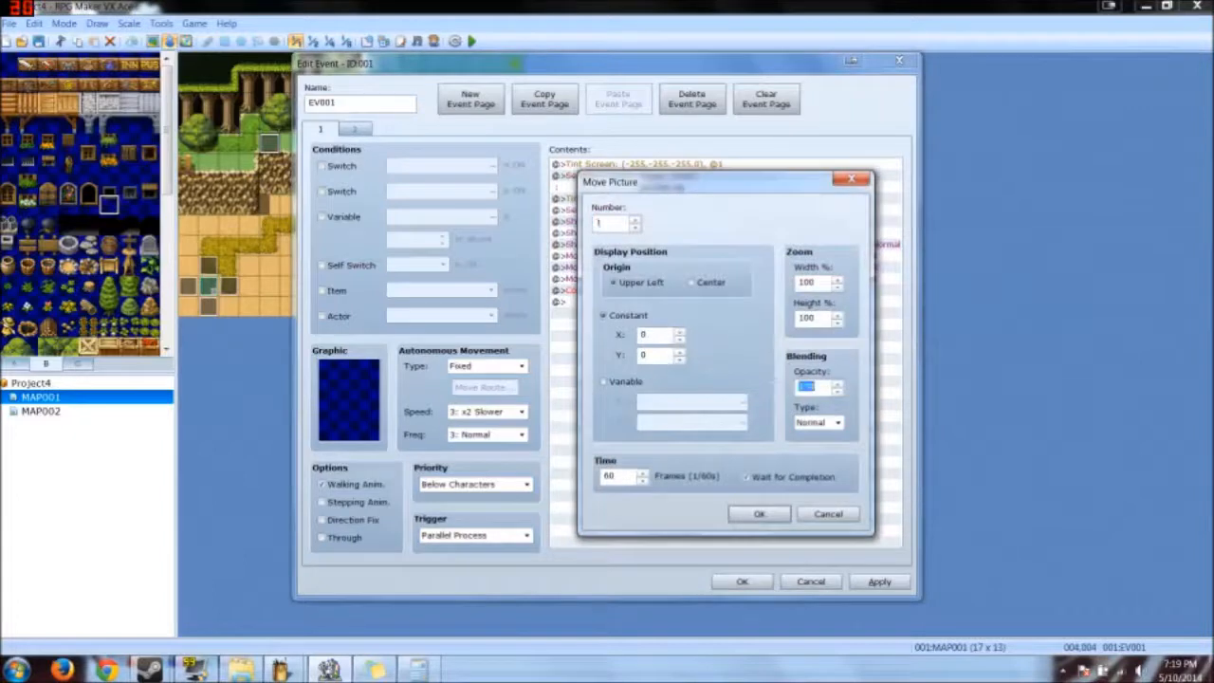
{"action": "type", "text": "255"}
{"action": "left_click", "coordinate": [768, 513]}
Step: Turn off waiting for completion in the Move Picture commands for pictures 2 and 1
{"action": "double_click", "coordinate": [664, 276]}
{"action": "left_click", "coordinate": [747, 477]}
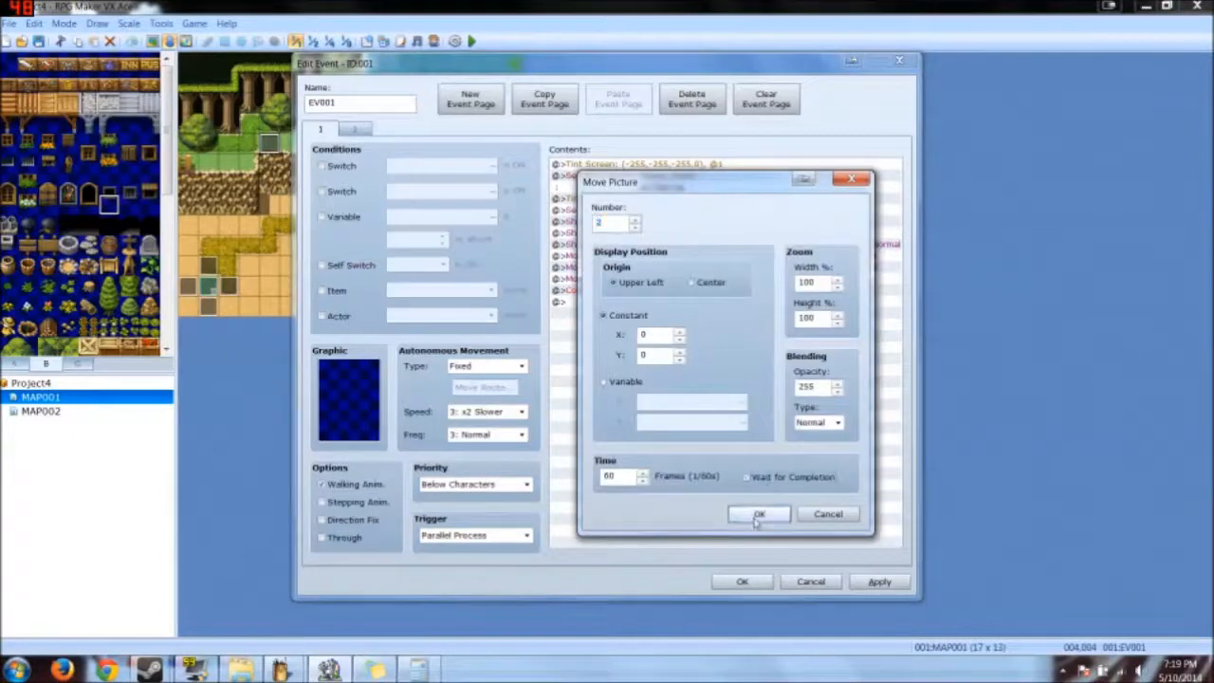
{"action": "left_click", "coordinate": [759, 513]}
{"action": "double_click", "coordinate": [659, 257]}
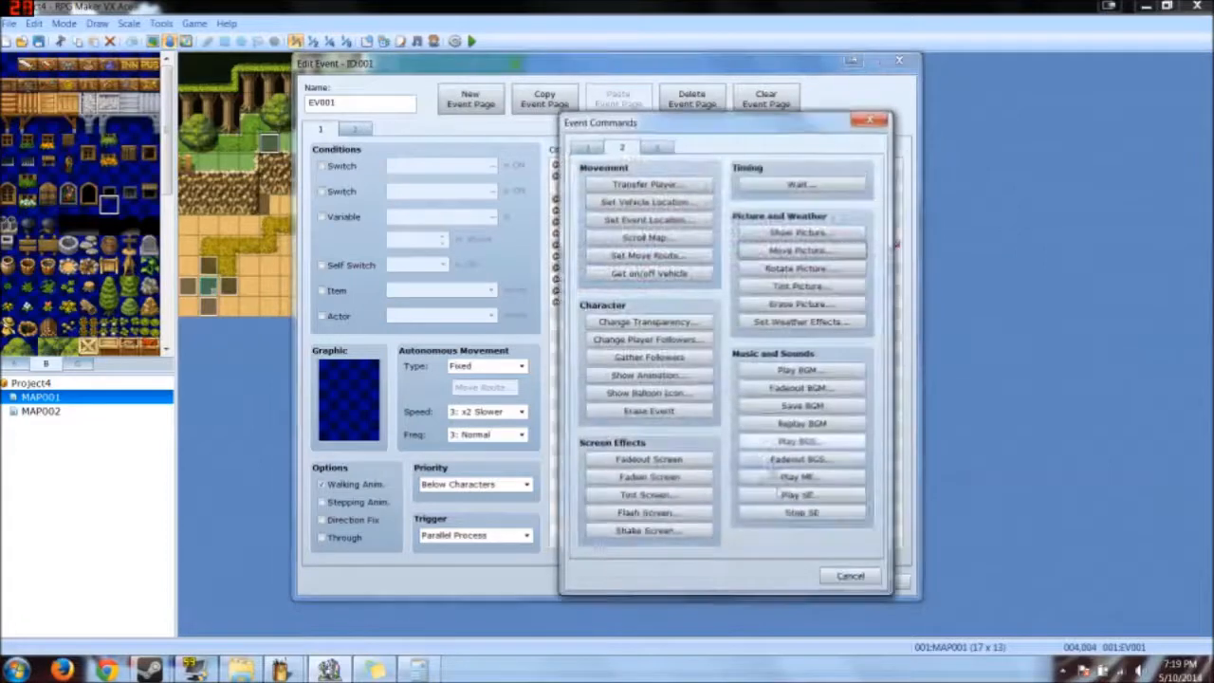
{"action": "left_click", "coordinate": [849, 576]}
{"action": "double_click", "coordinate": [654, 256]}
{"action": "left_click", "coordinate": [773, 479]}
{"action": "left_click", "coordinate": [749, 514]}
Step: Check the last Move Picture command, accept EV001, save the project, playtest the title screen, and close the game
{"action": "left_click", "coordinate": [647, 234]}
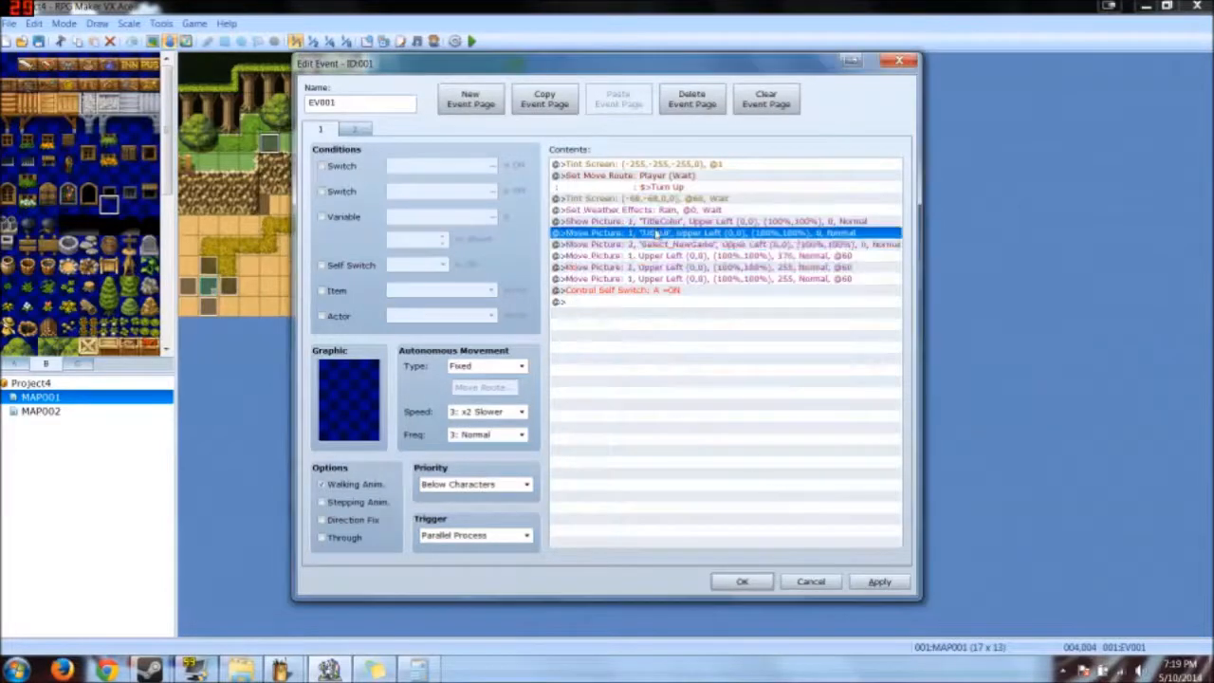
{"action": "left_click", "coordinate": [658, 267]}
{"action": "left_click", "coordinate": [651, 278]}
{"action": "double_click", "coordinate": [651, 278]}
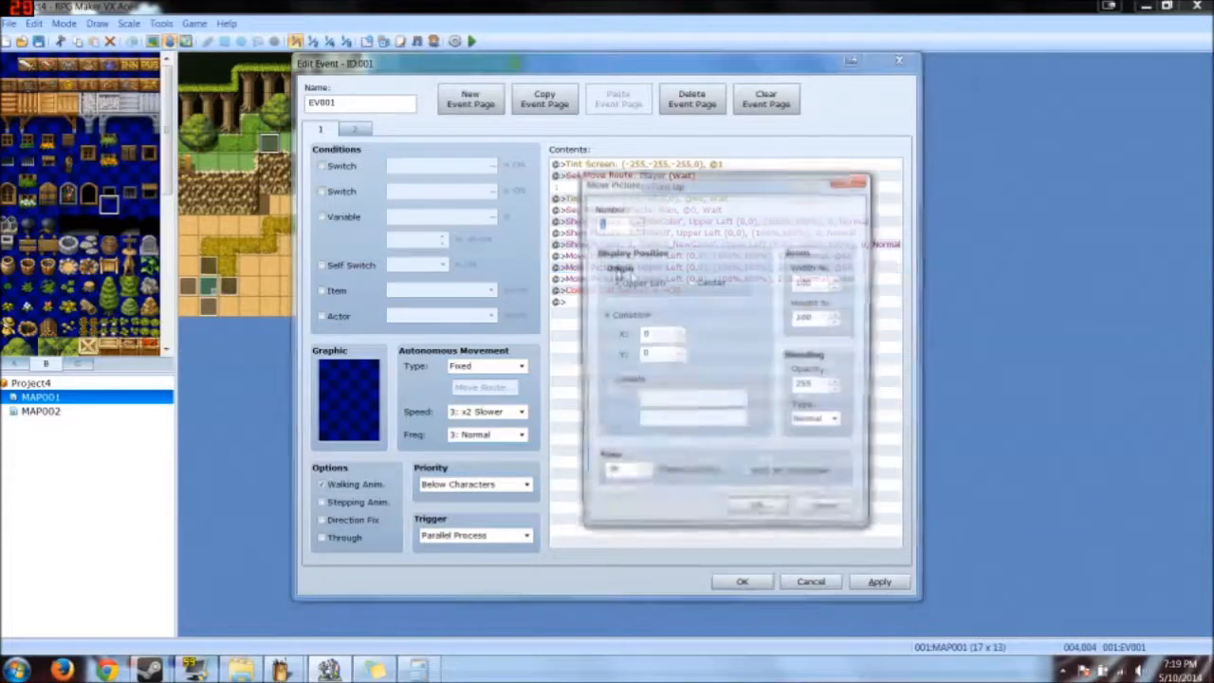
{"action": "left_click", "coordinate": [759, 514]}
{"action": "left_click", "coordinate": [742, 581]}
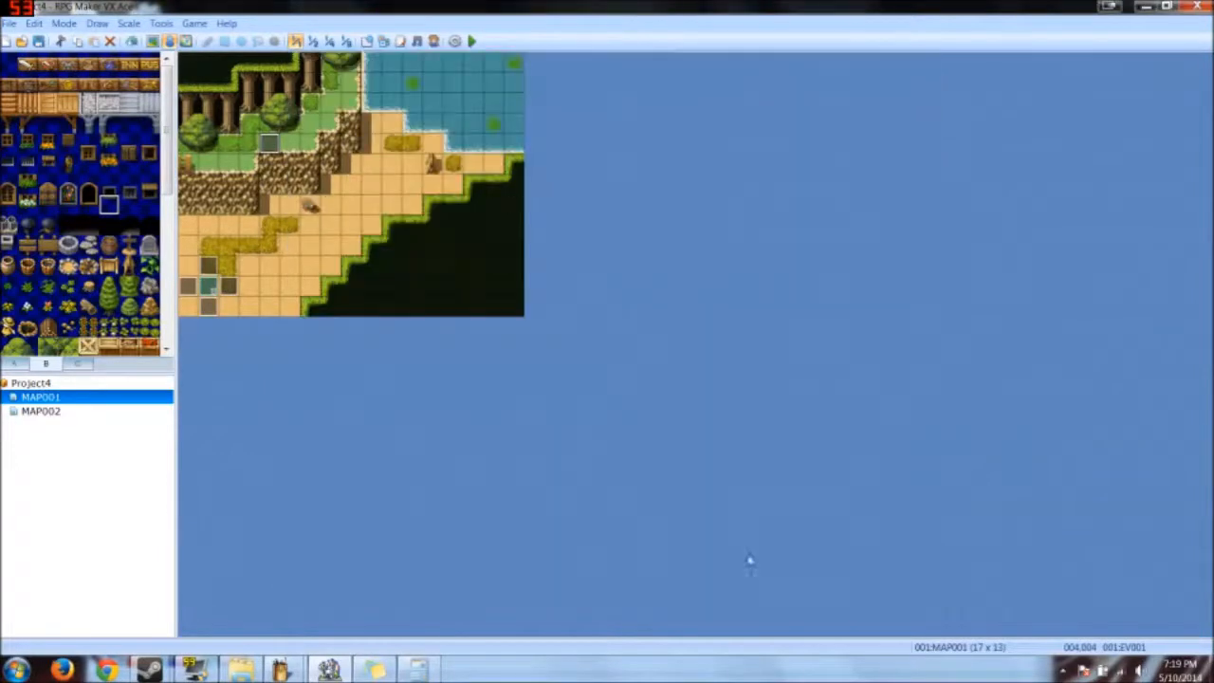
{"action": "key", "text": "alt+F4"}
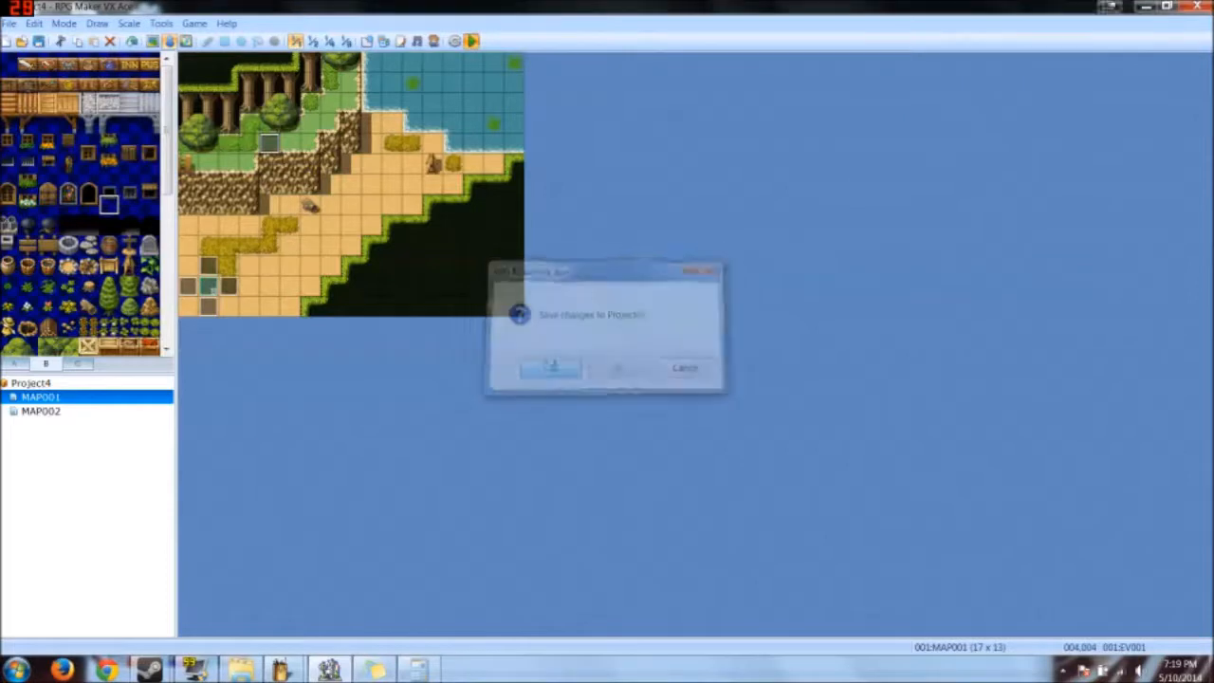
{"action": "left_click", "coordinate": [548, 367]}
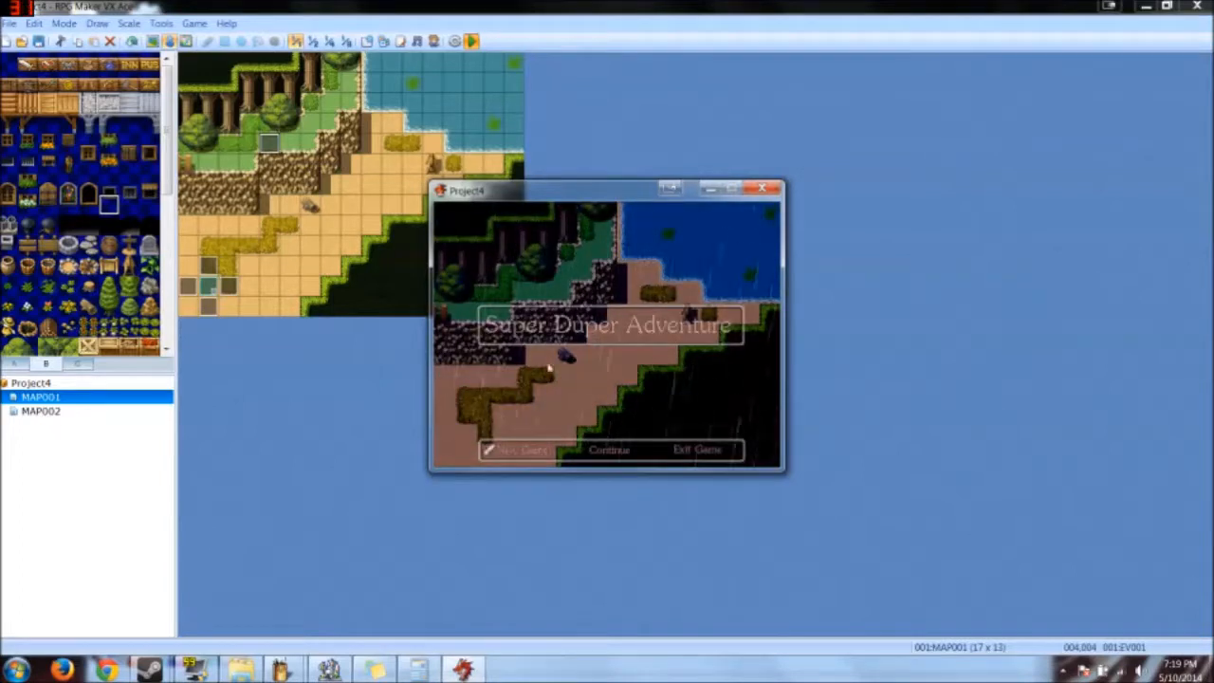
{"action": "left_click", "coordinate": [761, 189]}
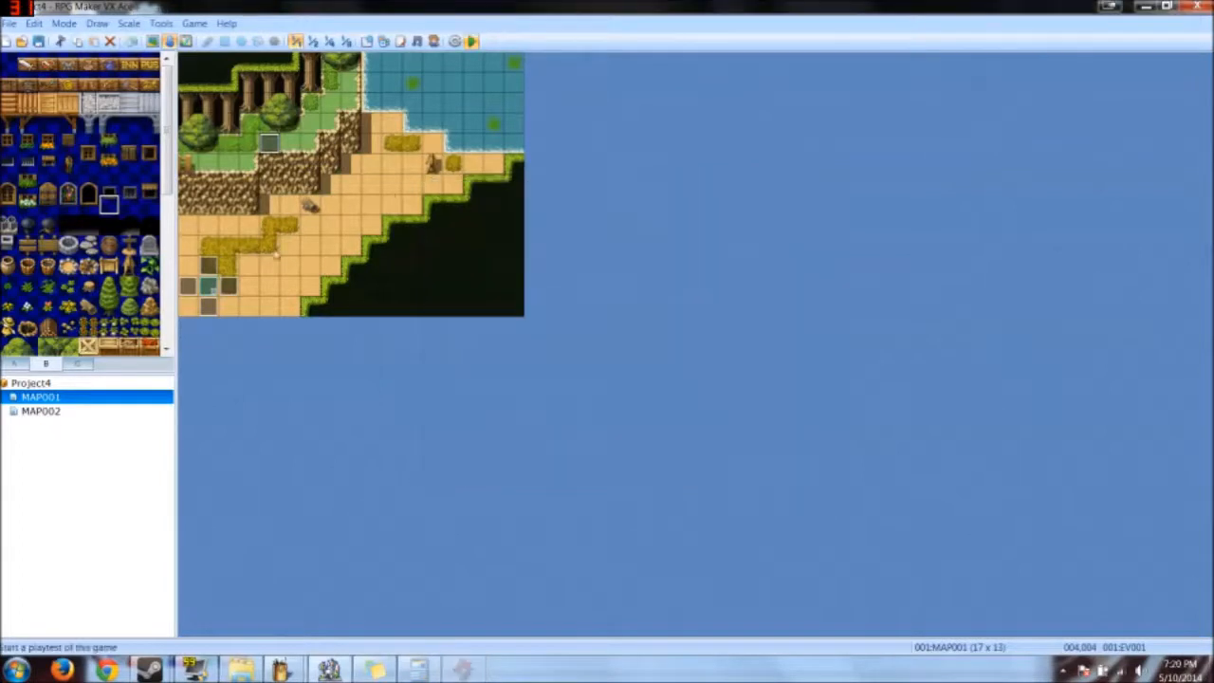
Step: Reopen EV001, compare its picture numbers, and set the TitleUI Show Picture command to picture number 2
{"action": "double_click", "coordinate": [269, 143]}
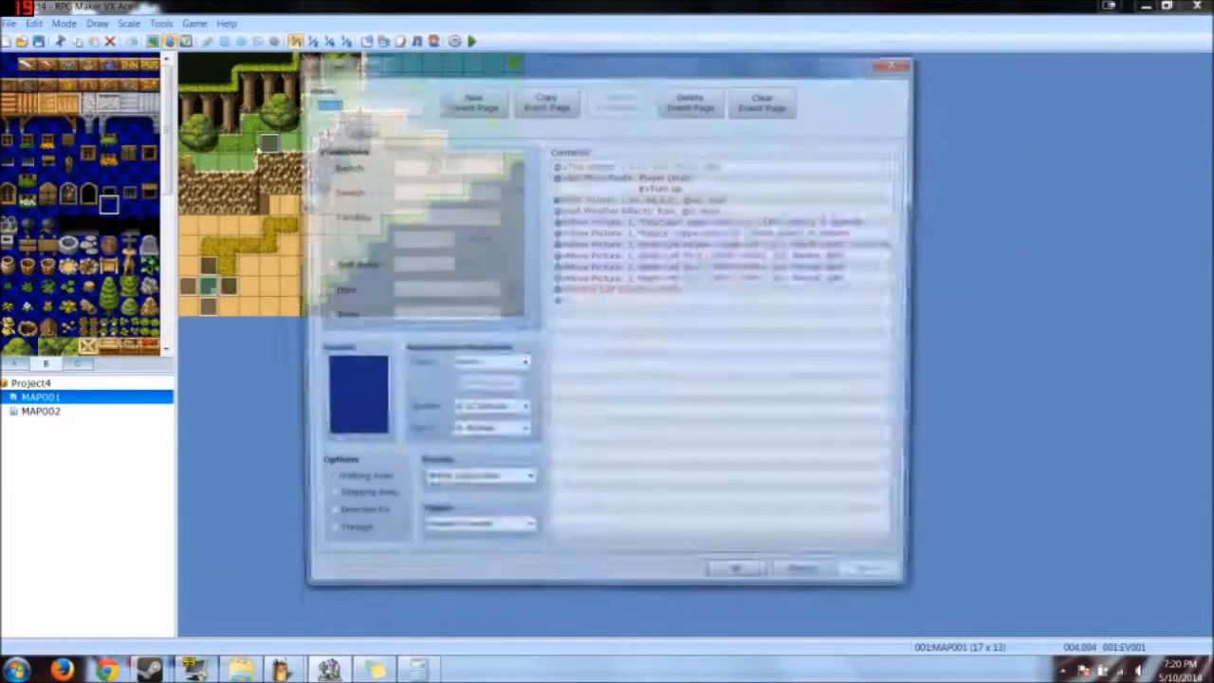
{"action": "left_click", "coordinate": [631, 279]}
{"action": "left_click", "coordinate": [632, 268]}
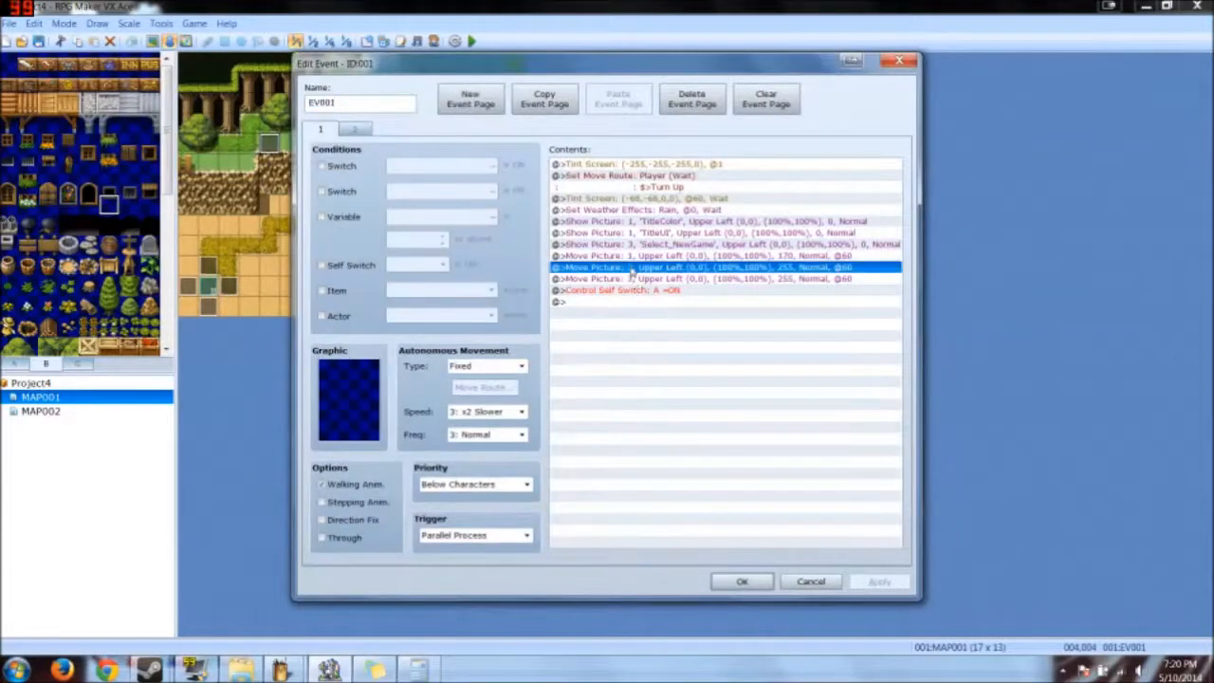
{"action": "left_click", "coordinate": [634, 258]}
{"action": "left_click", "coordinate": [642, 234]}
{"action": "left_click", "coordinate": [650, 222]}
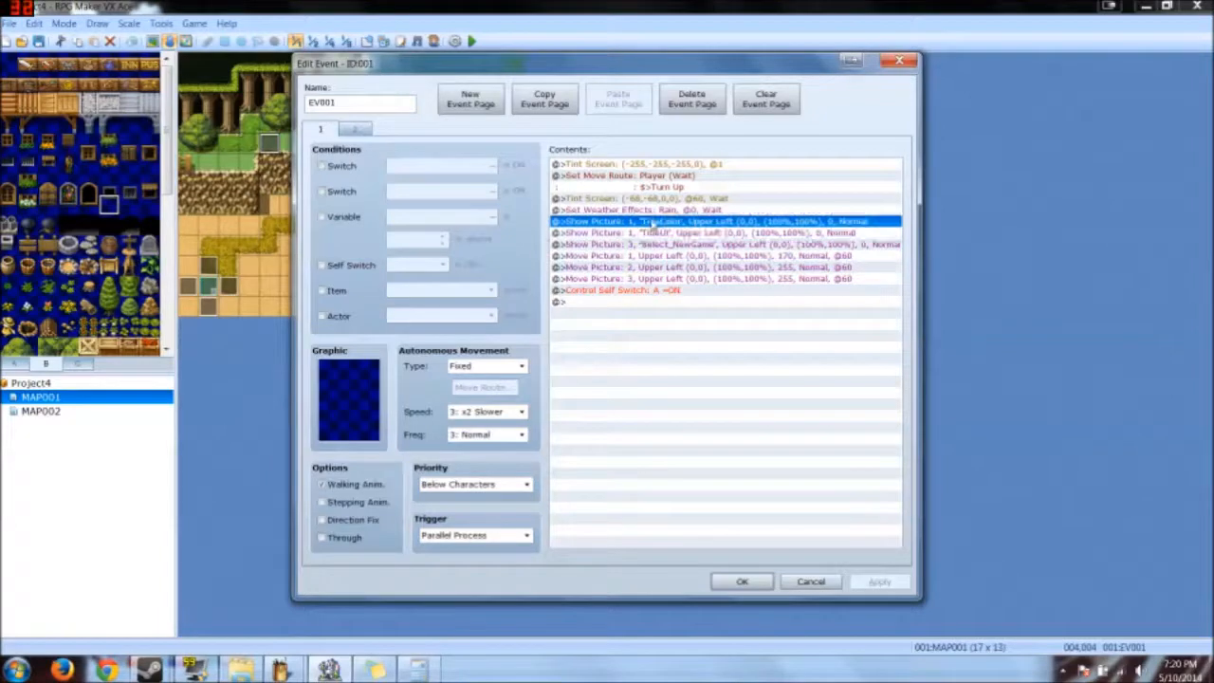
{"action": "left_click", "coordinate": [649, 233]}
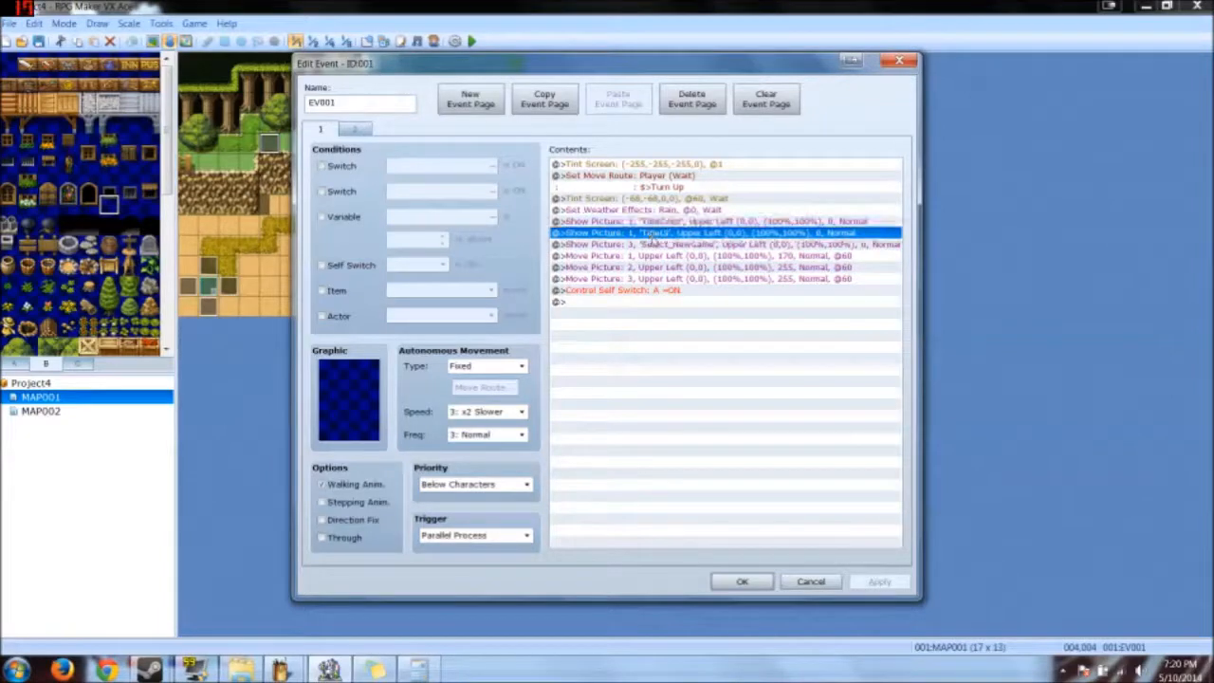
{"action": "double_click", "coordinate": [655, 238]}
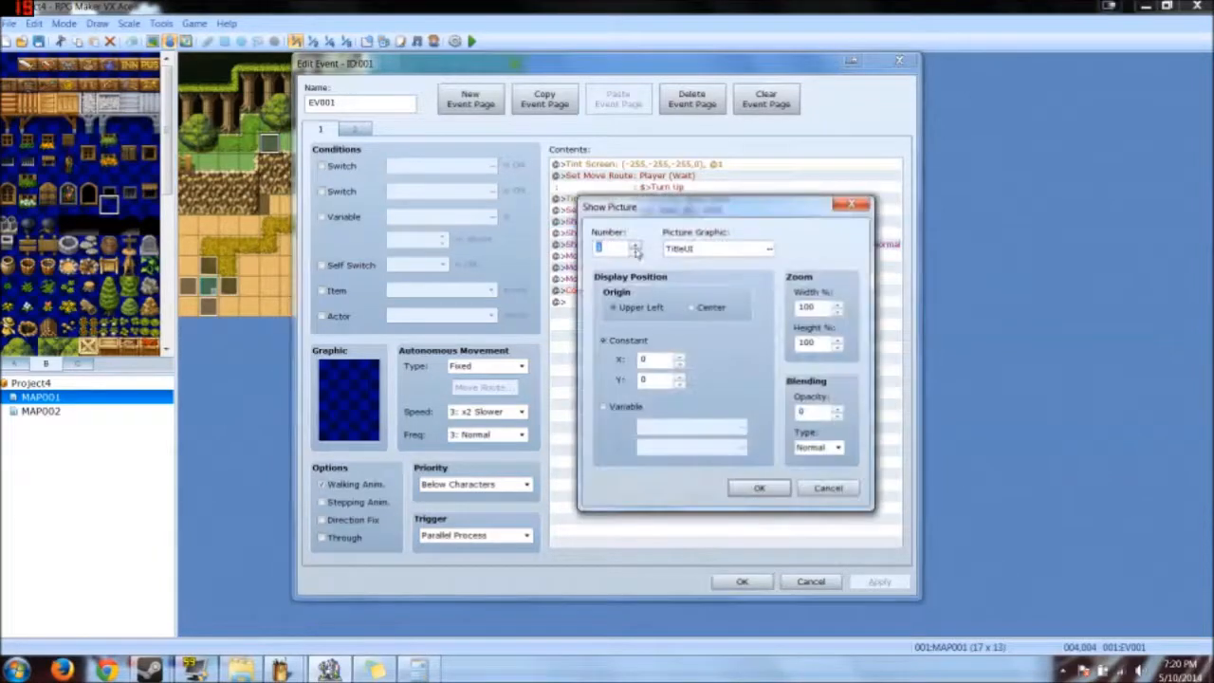
{"action": "type", "text": "2"}
{"action": "left_click", "coordinate": [745, 486]}
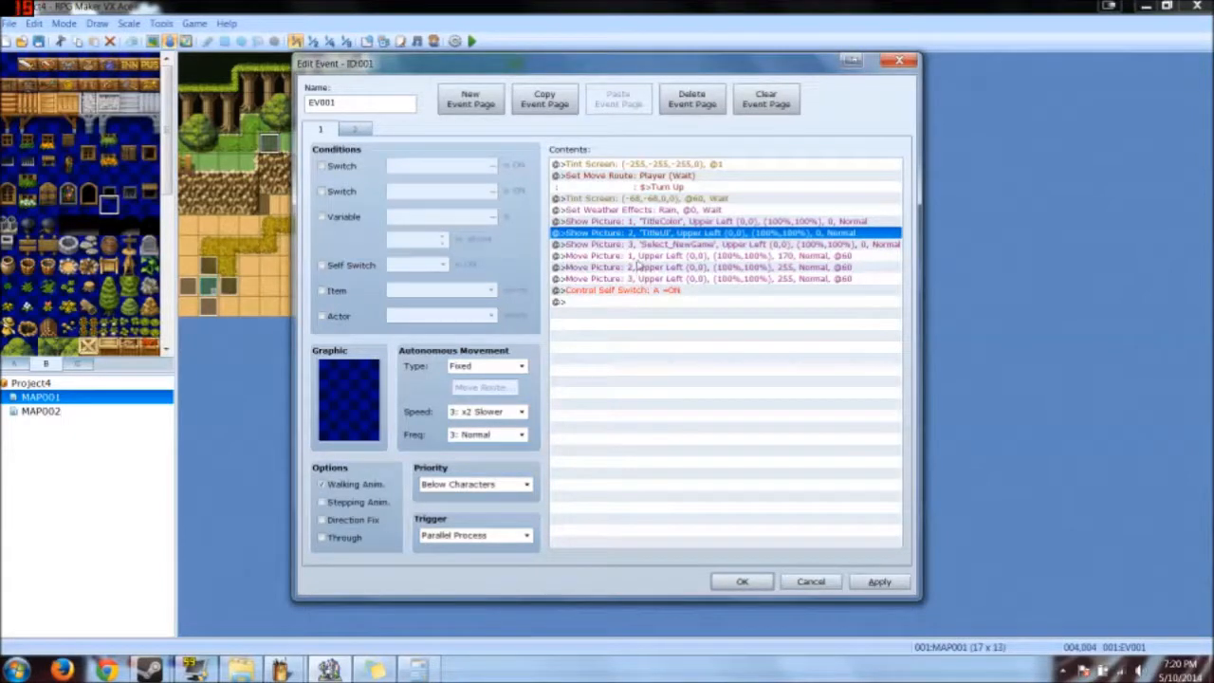
Step: Relocate the second Tint Screen command to directly before the first Move Picture command, deleting the original
{"action": "left_click", "coordinate": [641, 255]}
{"action": "left_click", "coordinate": [643, 290]}
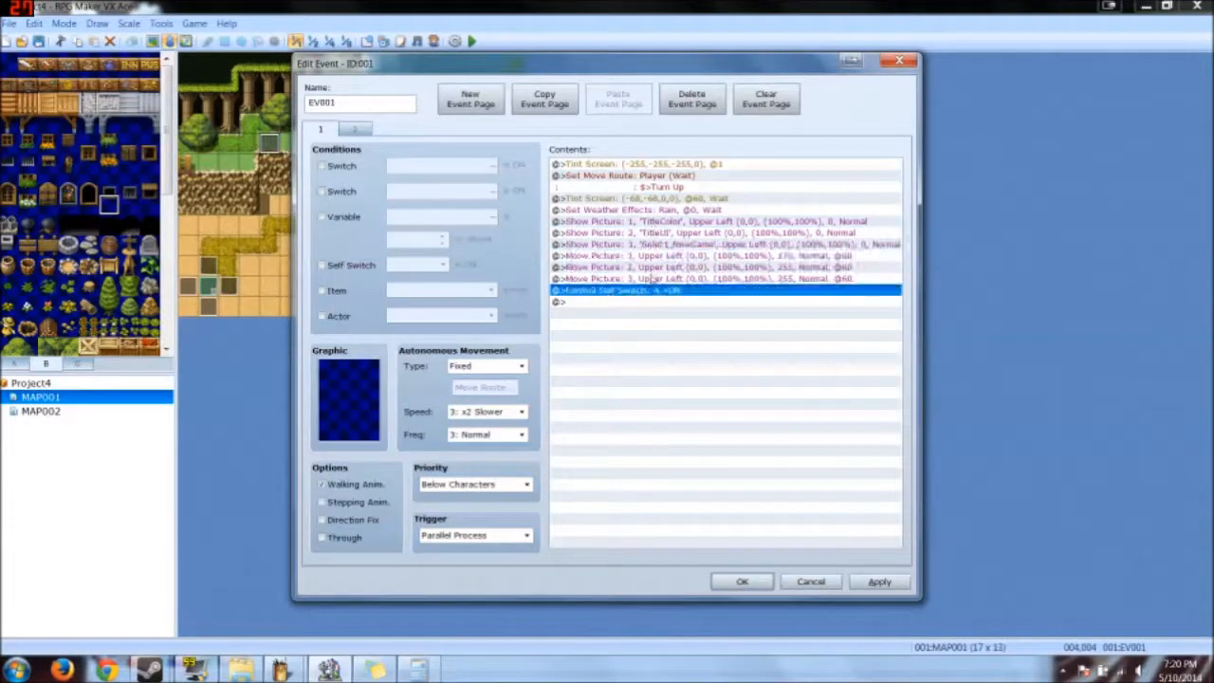
{"action": "left_click", "coordinate": [666, 202]}
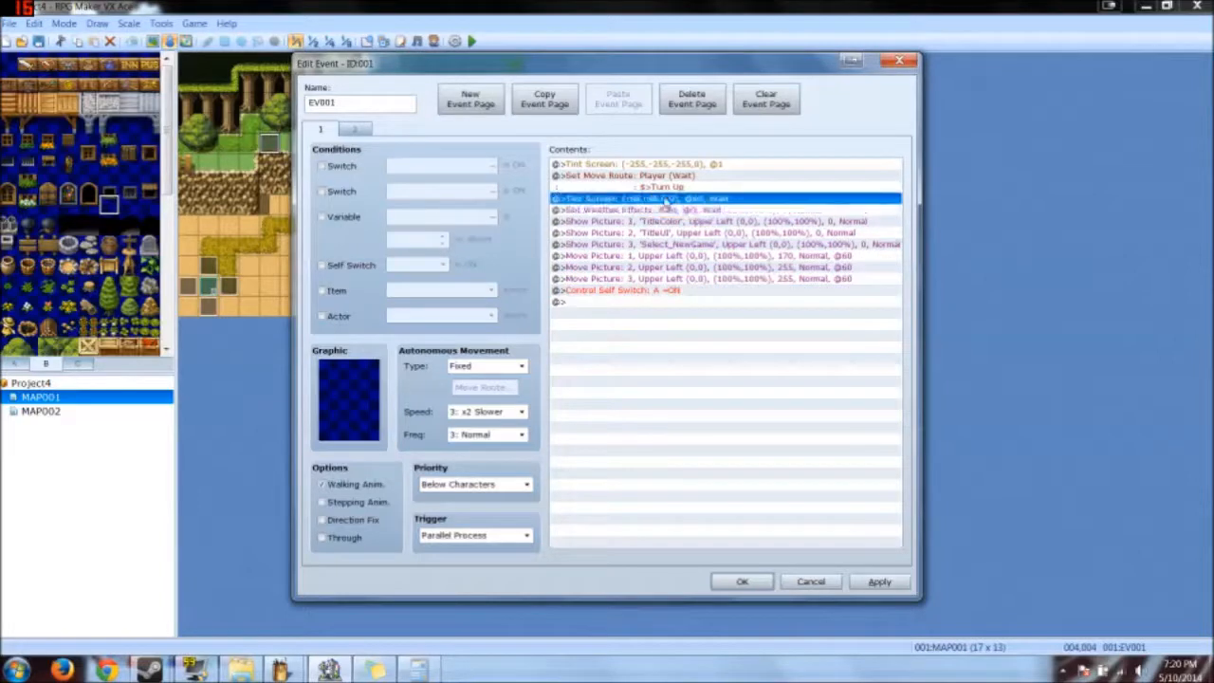
{"action": "left_click", "coordinate": [647, 290]}
{"action": "left_click", "coordinate": [641, 244]}
{"action": "left_click", "coordinate": [608, 199]}
{"action": "left_click", "coordinate": [599, 255]}
{"action": "key", "text": "ctrl+v"}
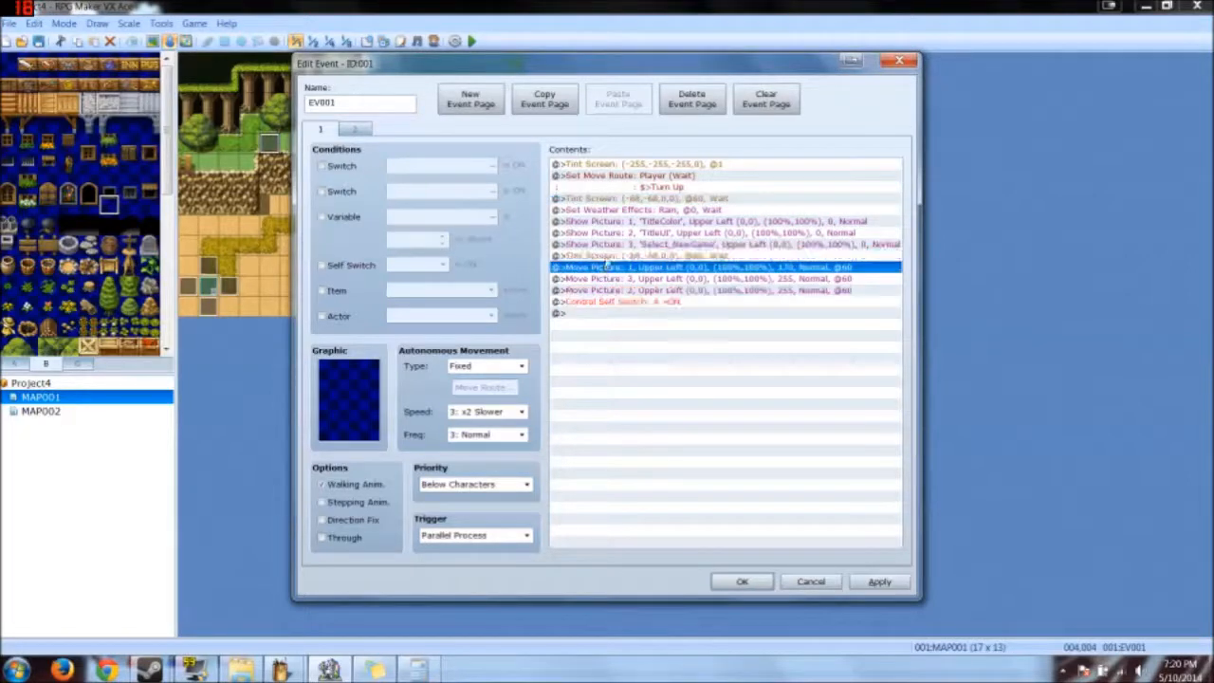
{"action": "left_click", "coordinate": [611, 199]}
{"action": "key", "text": "Delete"}
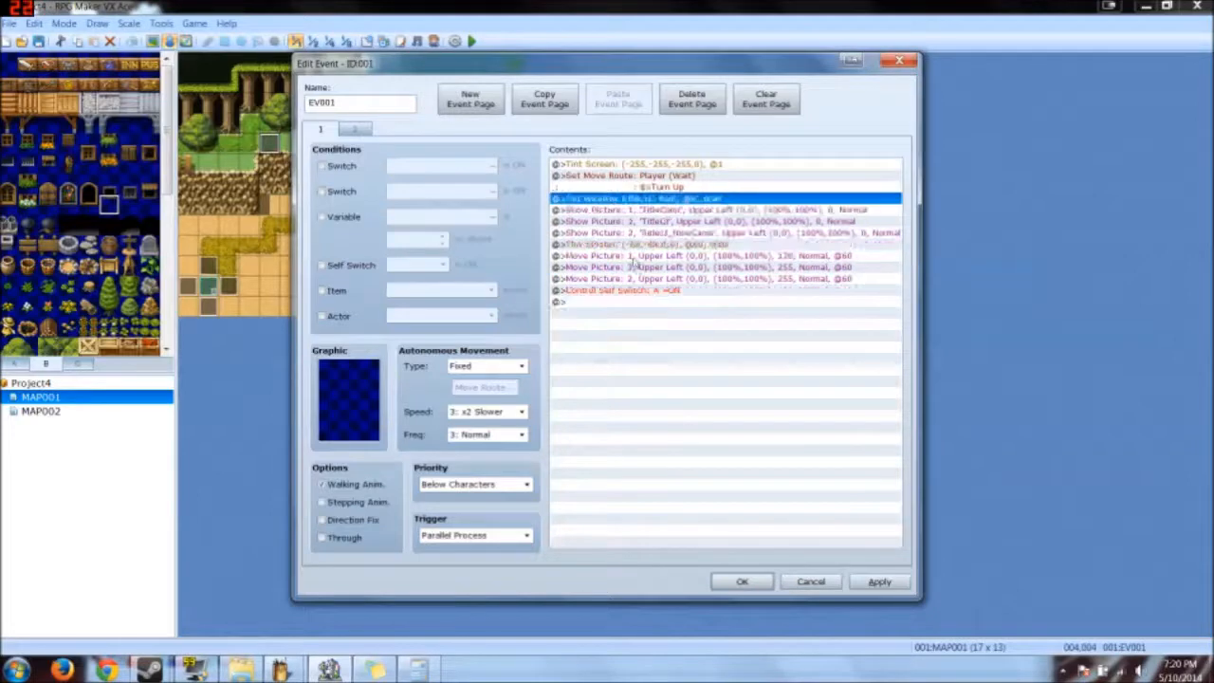
Step: Turn off waiting for completion in the relocated Tint Screen command and accept the event
{"action": "left_click", "coordinate": [633, 245]}
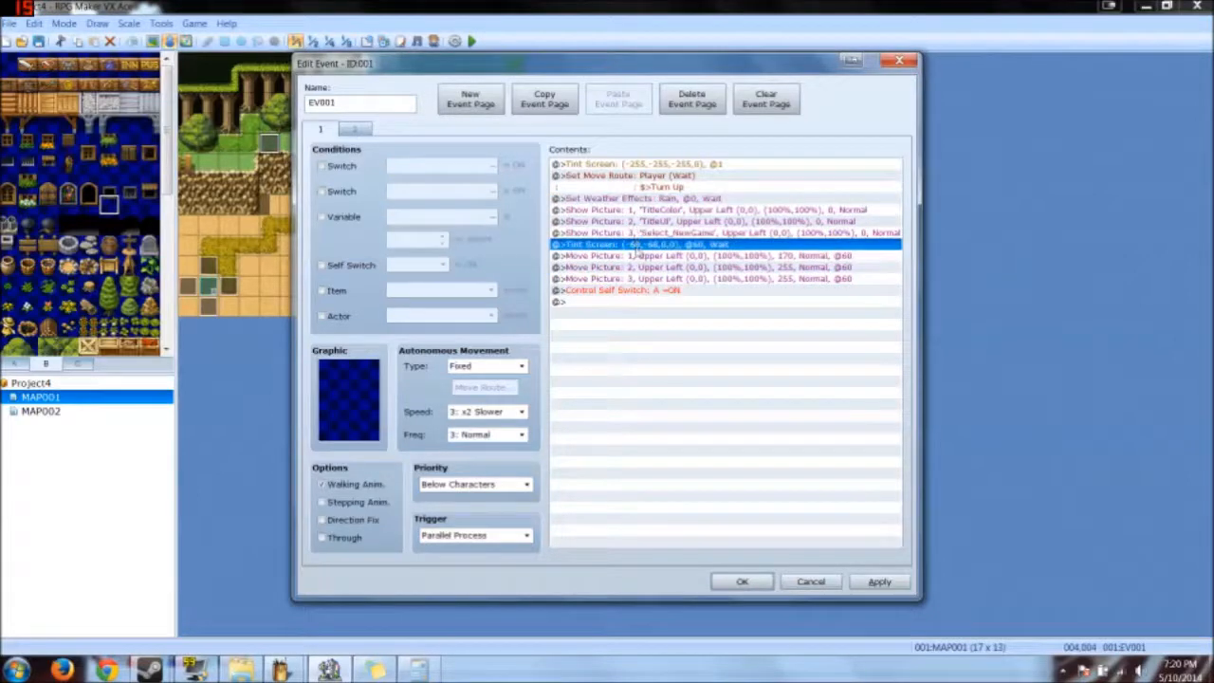
{"action": "double_click", "coordinate": [633, 244]}
{"action": "left_click", "coordinate": [770, 471]}
{"action": "left_click", "coordinate": [739, 581]}
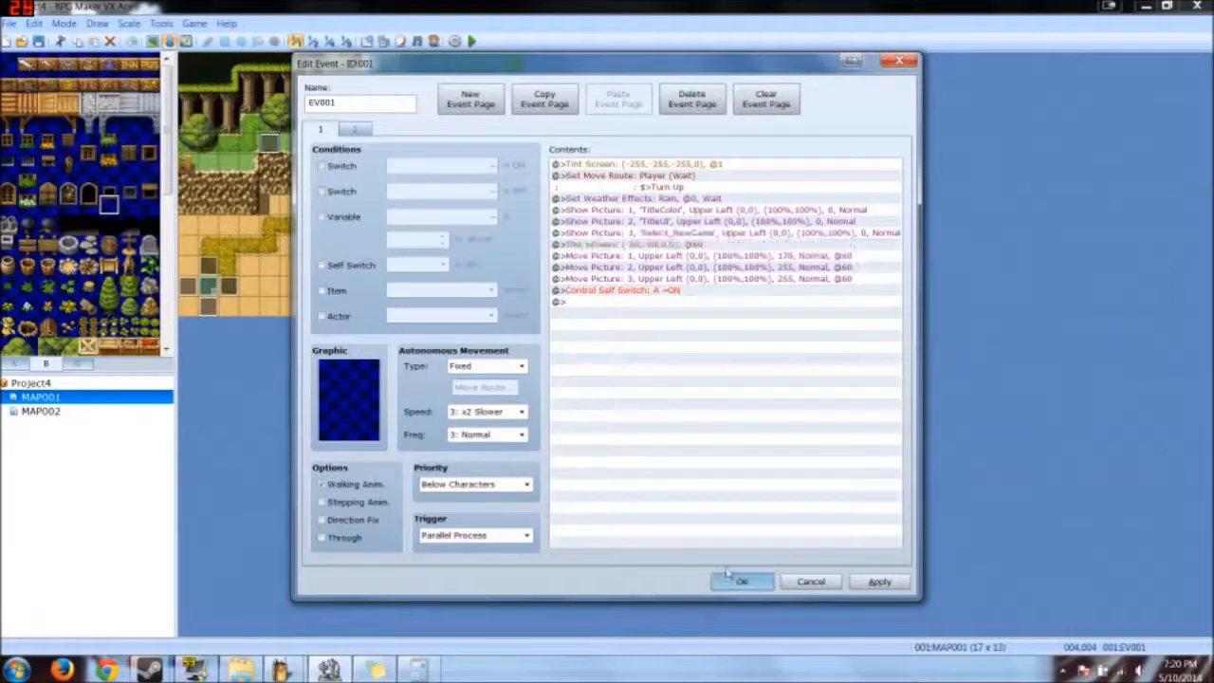
Step: Save the project, playtest the title screen's fade-in twice, and close the game
{"action": "left_click", "coordinate": [472, 41]}
{"action": "left_click", "coordinate": [570, 367]}
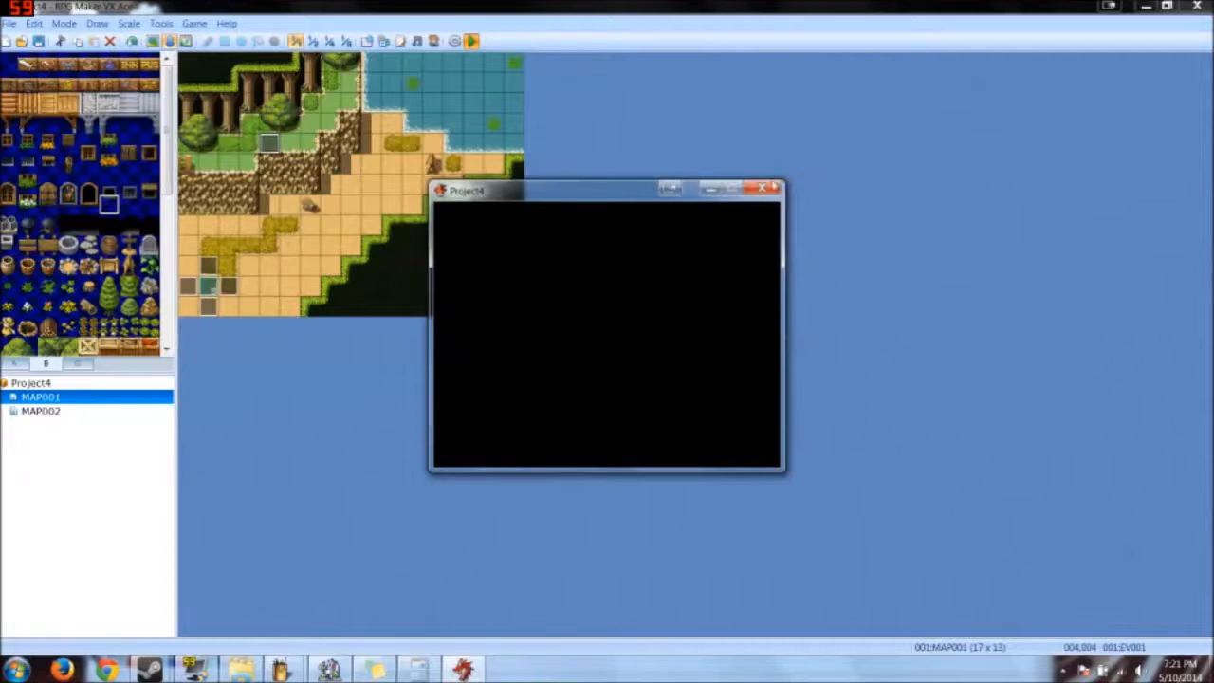
{"action": "left_click", "coordinate": [772, 186]}
{"action": "left_click", "coordinate": [471, 40]}
{"action": "left_click", "coordinate": [762, 188]}
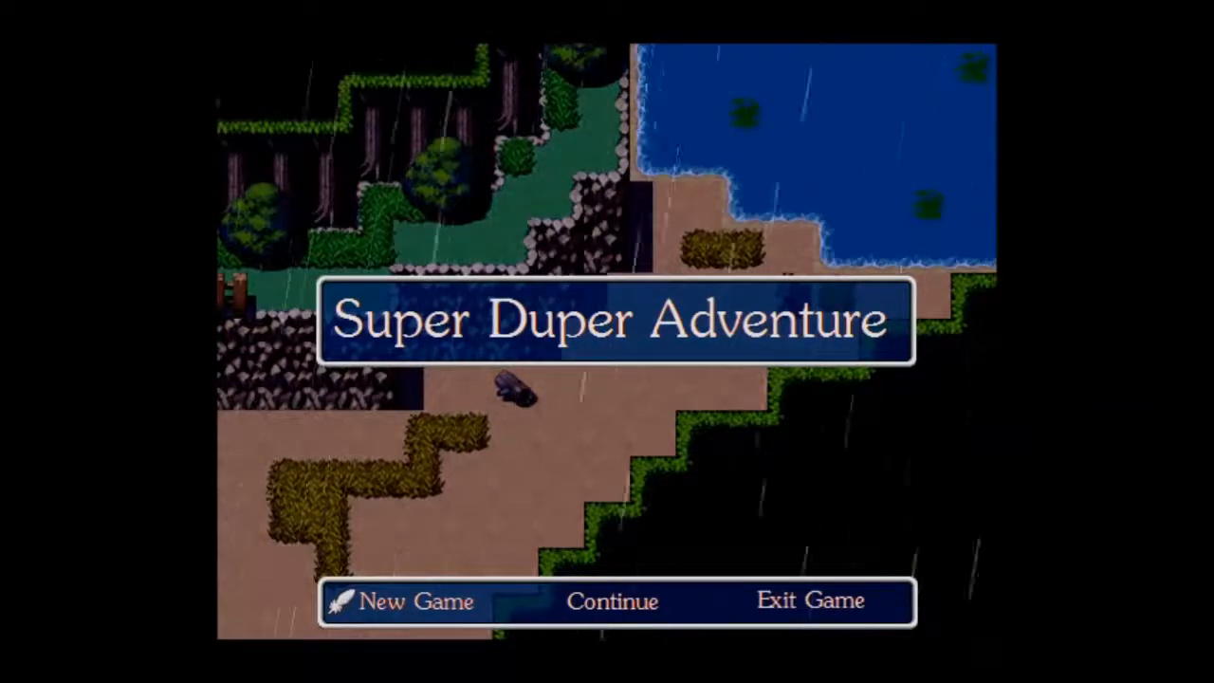
Step: Test the title menu in the running game by moving the cursor back and forth between New Game, Continue and Exit Game
{"action": "key", "text": "Right"}
{"action": "key", "text": "Right"}
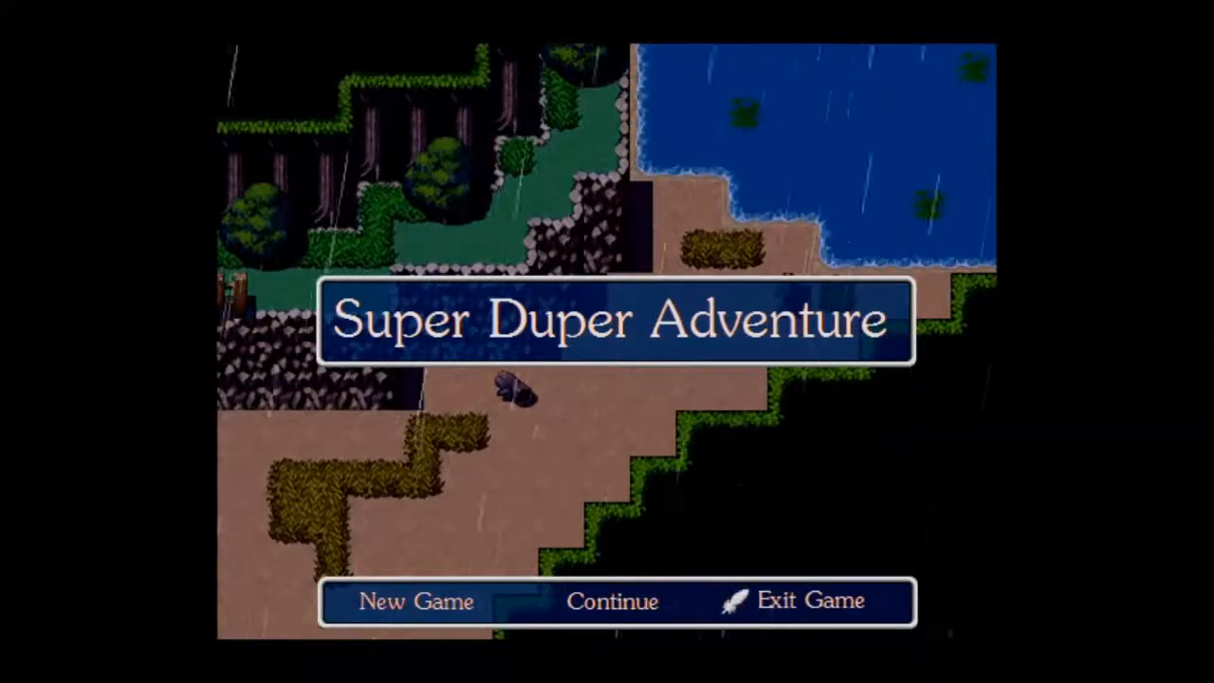
{"action": "key", "text": "Left"}
{"action": "key", "text": "Left"}
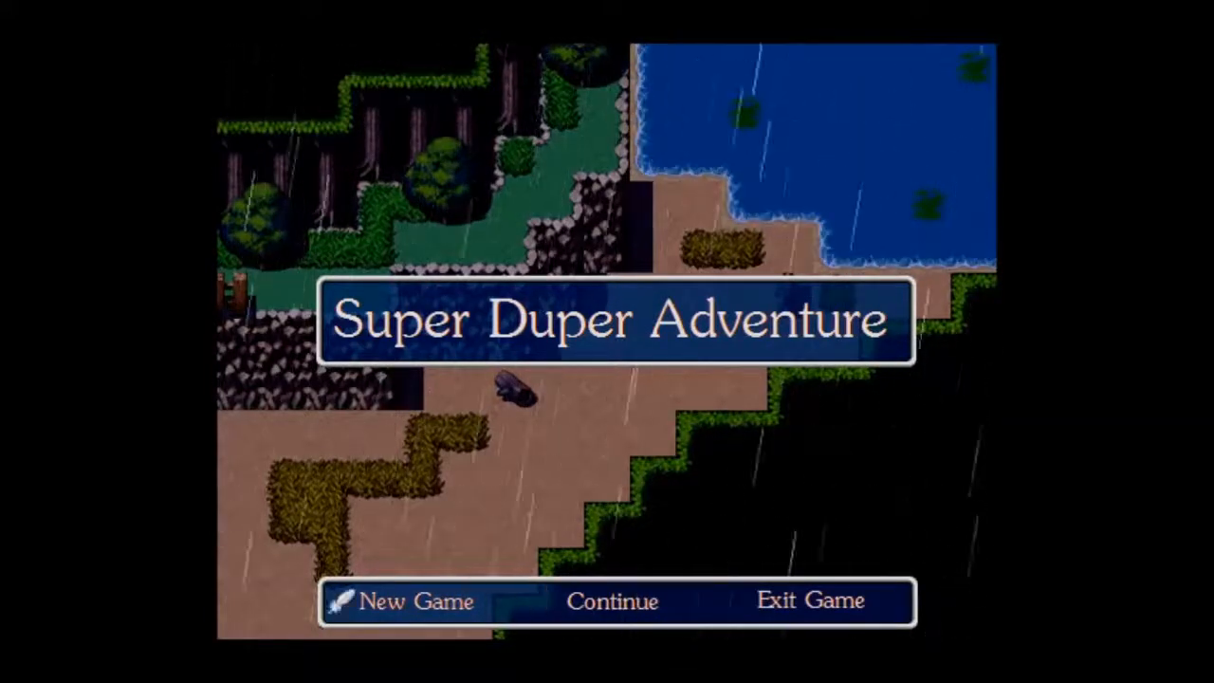
{"action": "key", "text": "Right"}
{"action": "key", "text": "Right"}
{"action": "key", "text": "Left"}
{"action": "key", "text": "Left"}
{"action": "key", "text": "Right"}
{"action": "key", "text": "Right"}
{"action": "key", "text": "Left"}
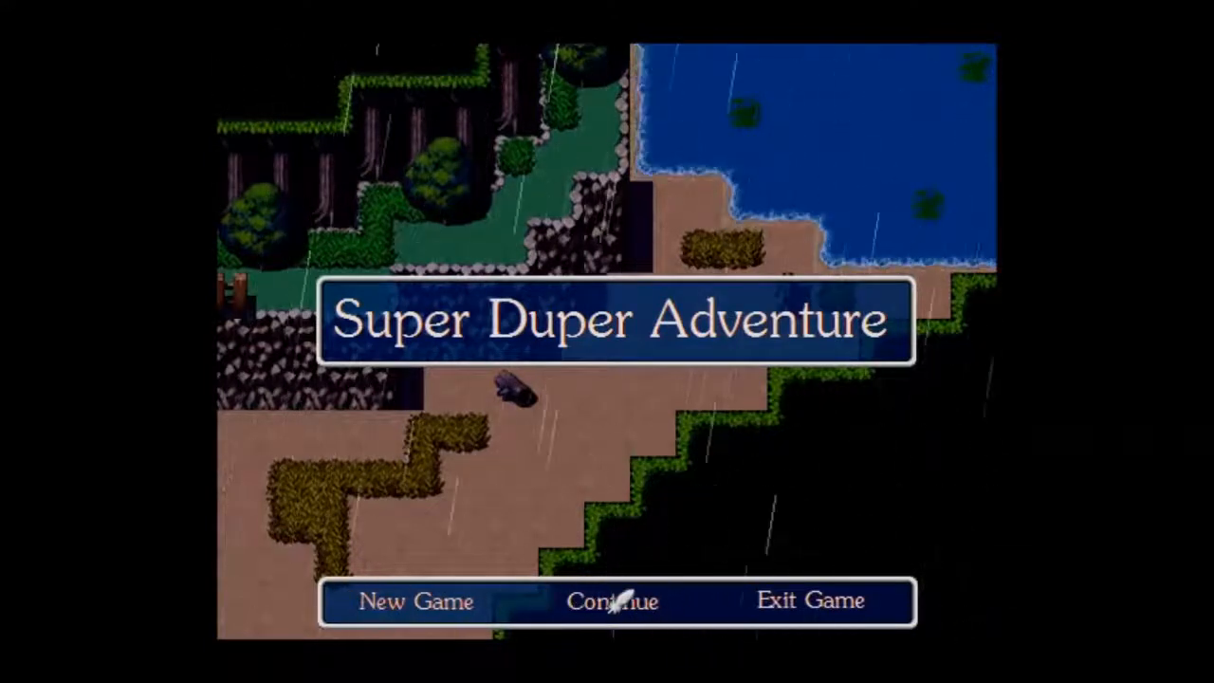
{"action": "key", "text": "Left"}
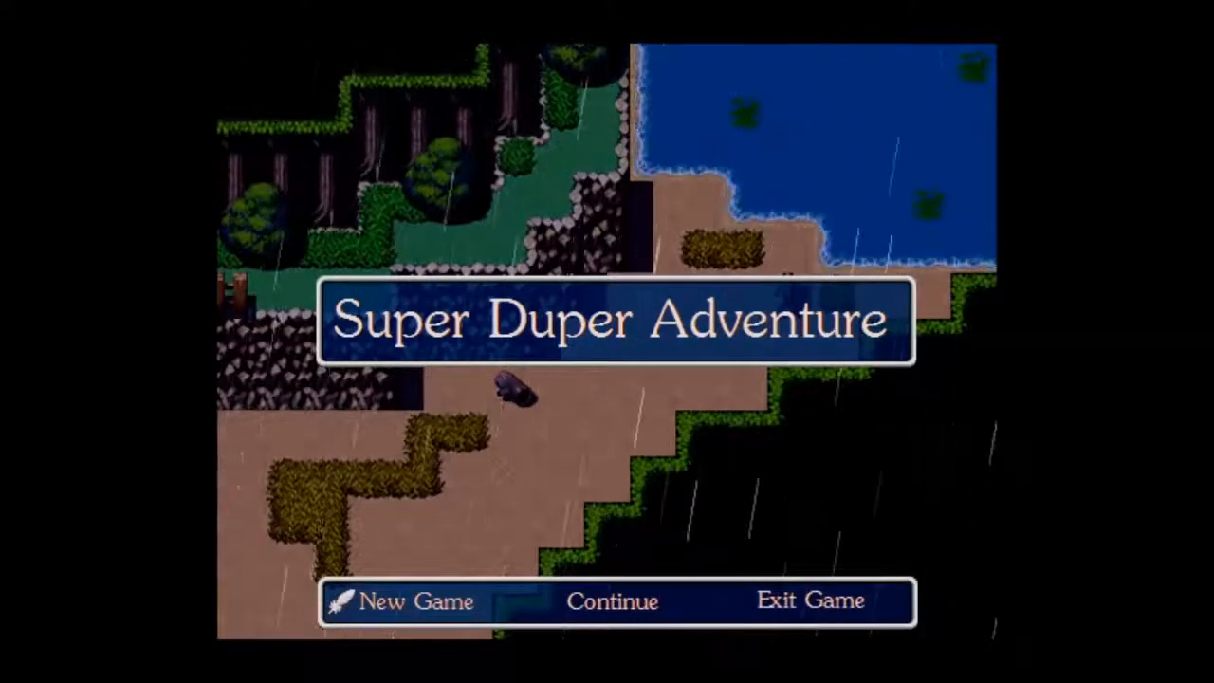
{"action": "key", "text": "Right"}
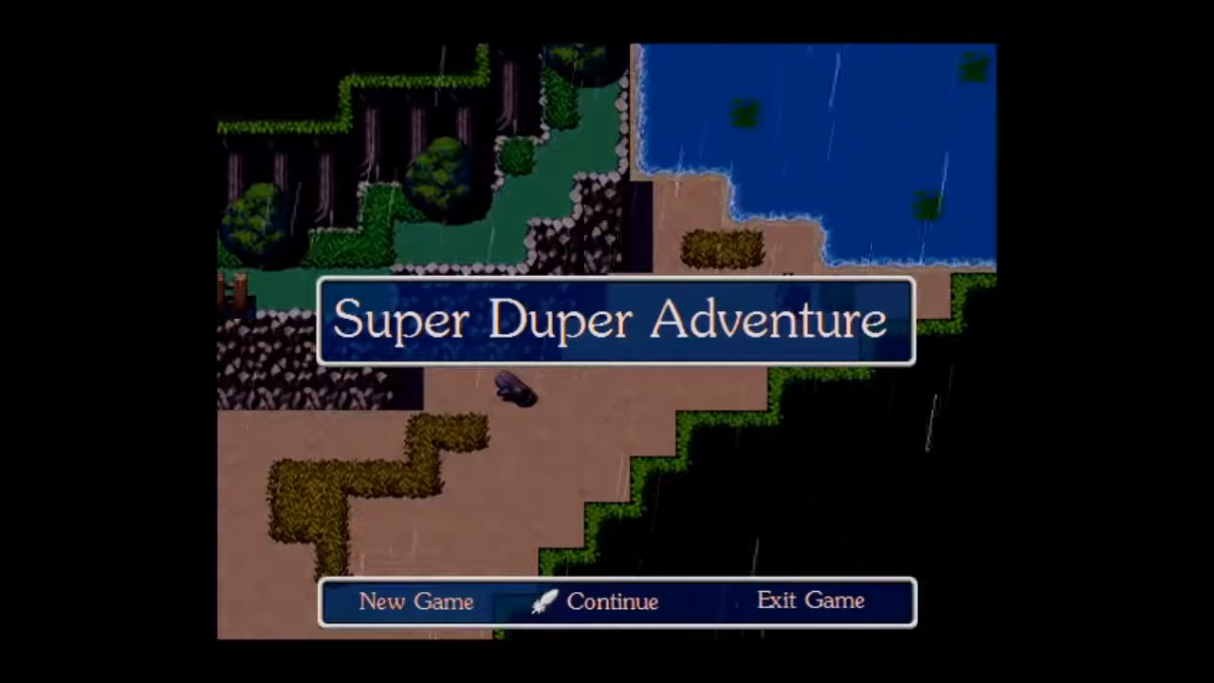